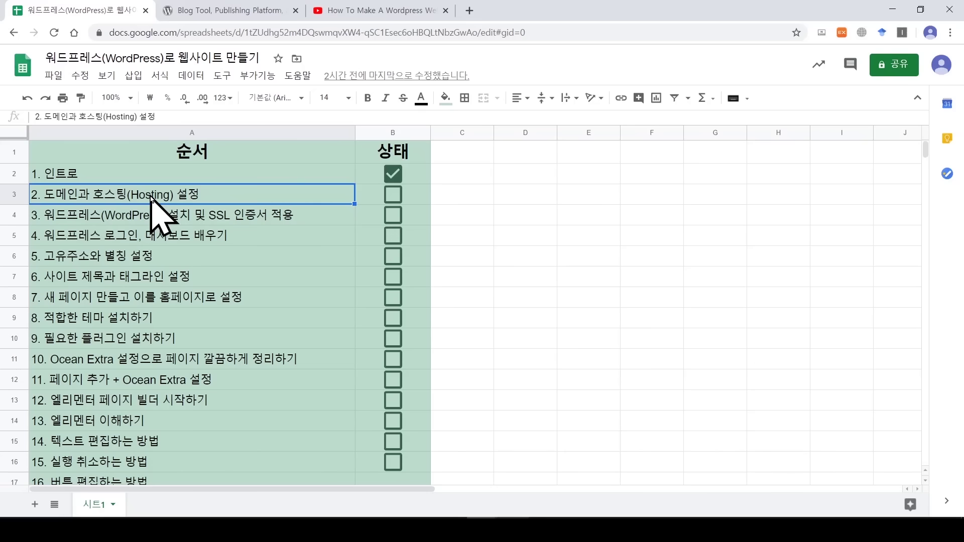
# Open the Hosting page from the footer of the Korean WordPress.org site.
pyautogui.click(231, 18)
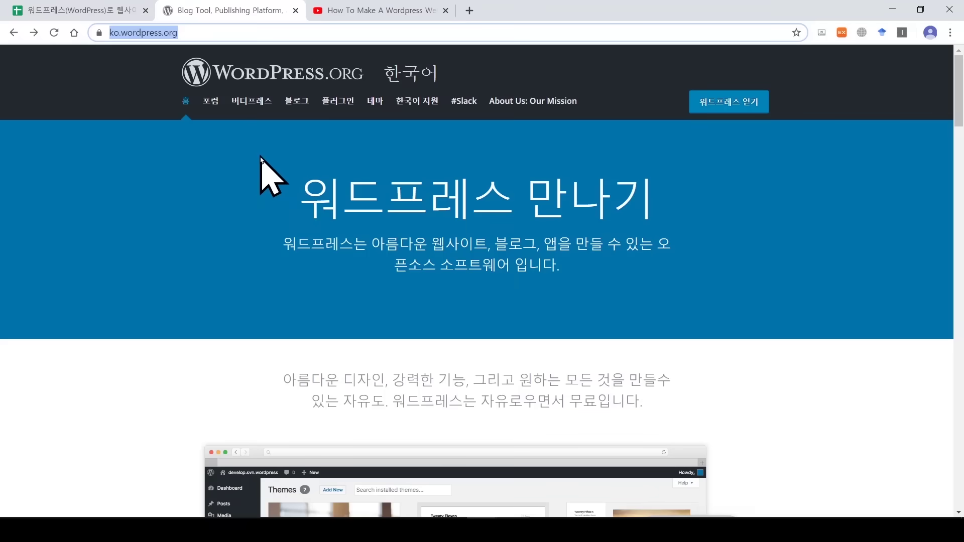
pyautogui.moveTo(959, 113); pyautogui.dragTo(960, 494)
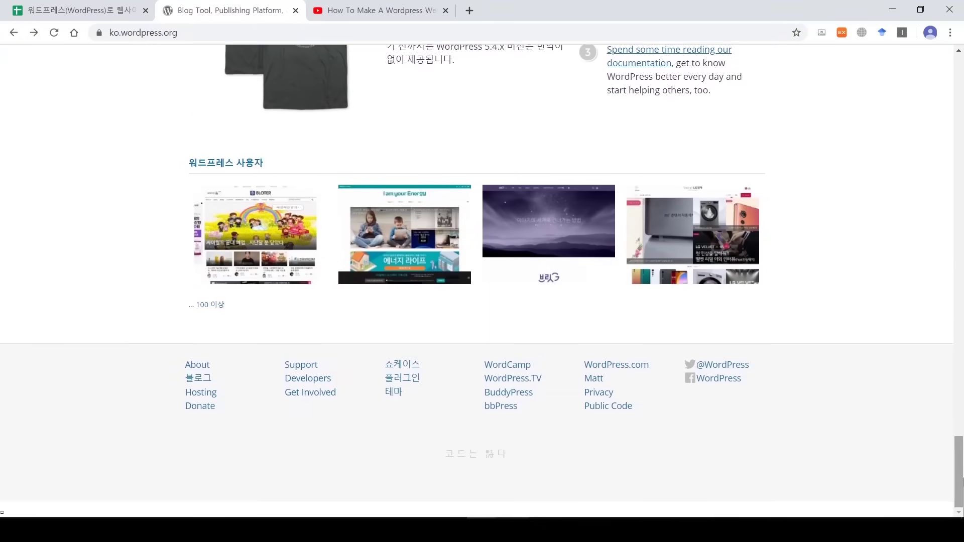
pyautogui.click(206, 399)
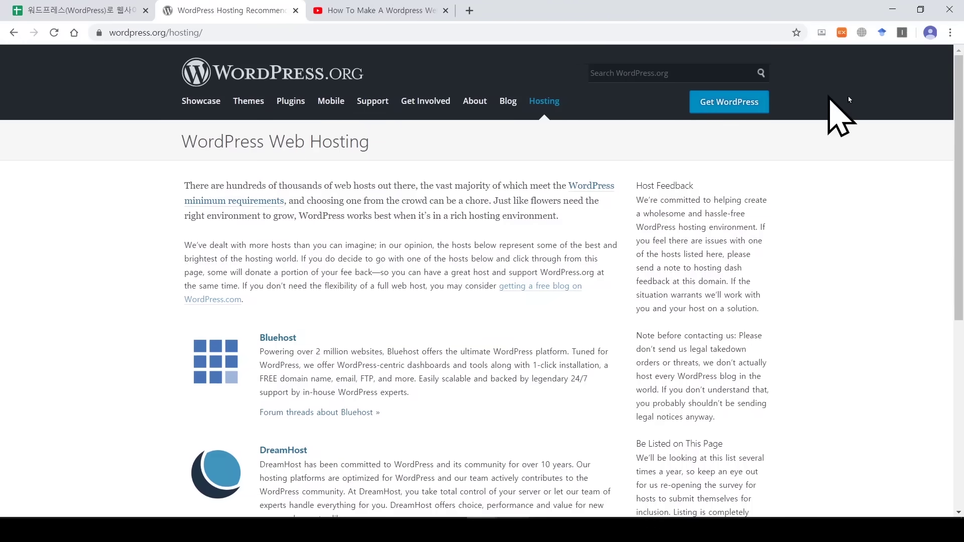
# Open Bluehost from the recommended hosts list and read the features of its special offer for WordPress users.
pyautogui.moveTo(961, 86); pyautogui.dragTo(961, 212)
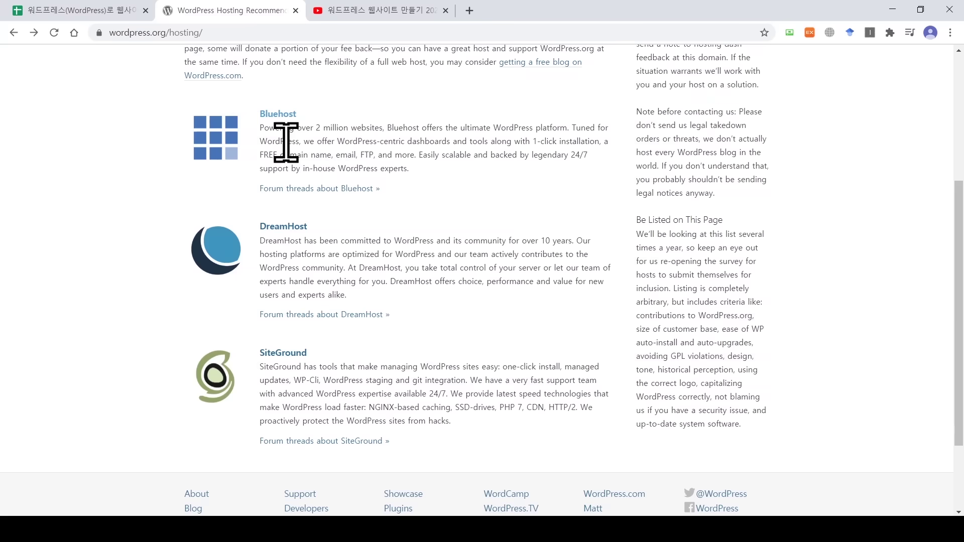
pyautogui.click(280, 119)
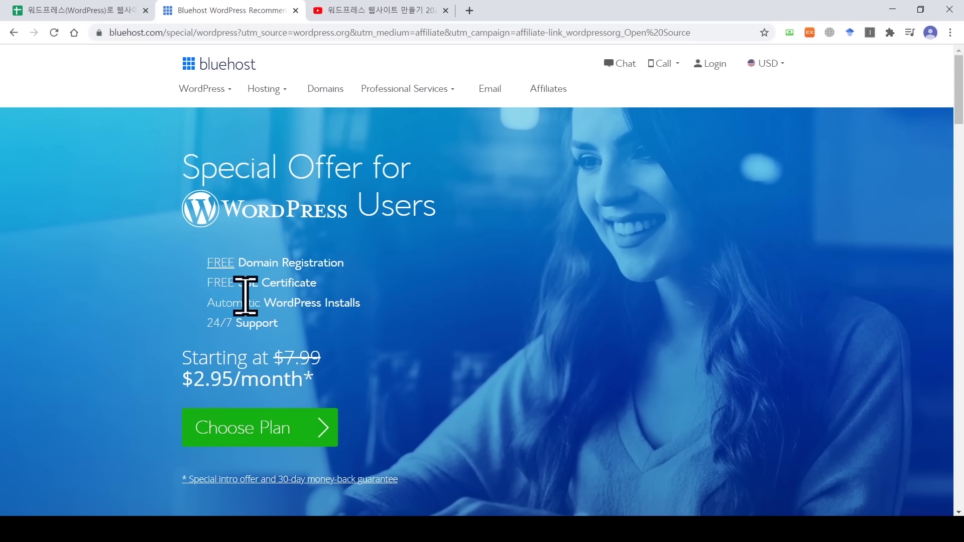
pyautogui.moveTo(206, 322); pyautogui.dragTo(231, 322)
pyautogui.click(232, 320)
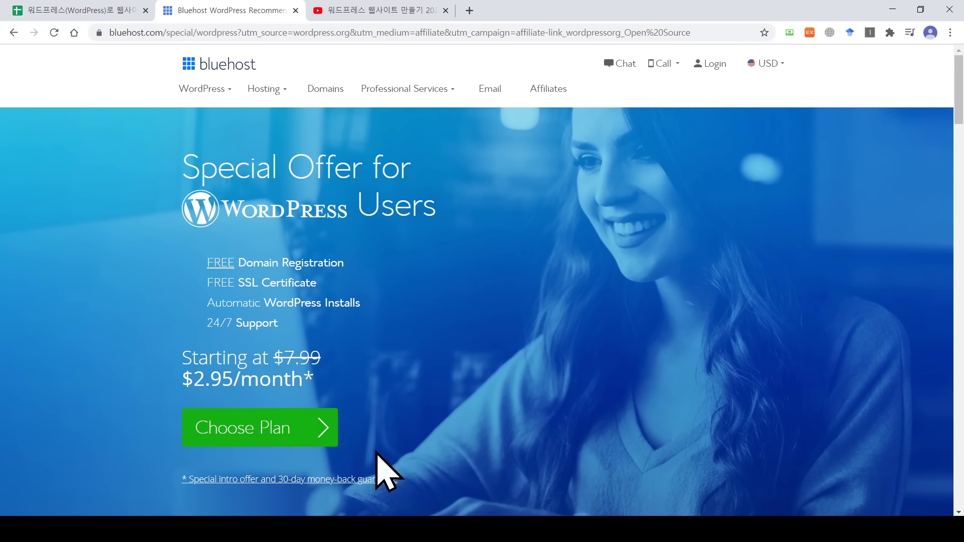
# Close the Bluehost offer page and open the Bluehost link in the YouTube video's description.
pyautogui.click(295, 11)
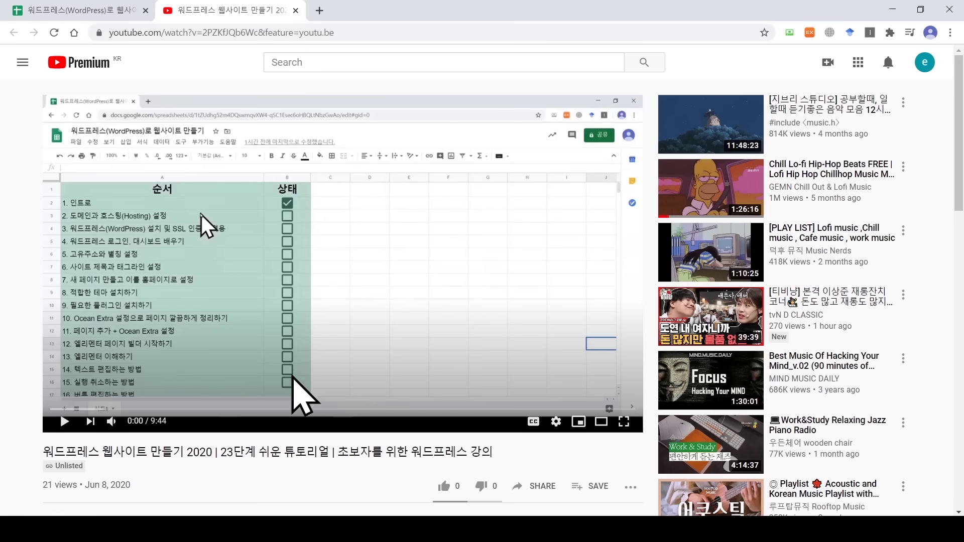
pyautogui.scroll(-4, 269, 459)
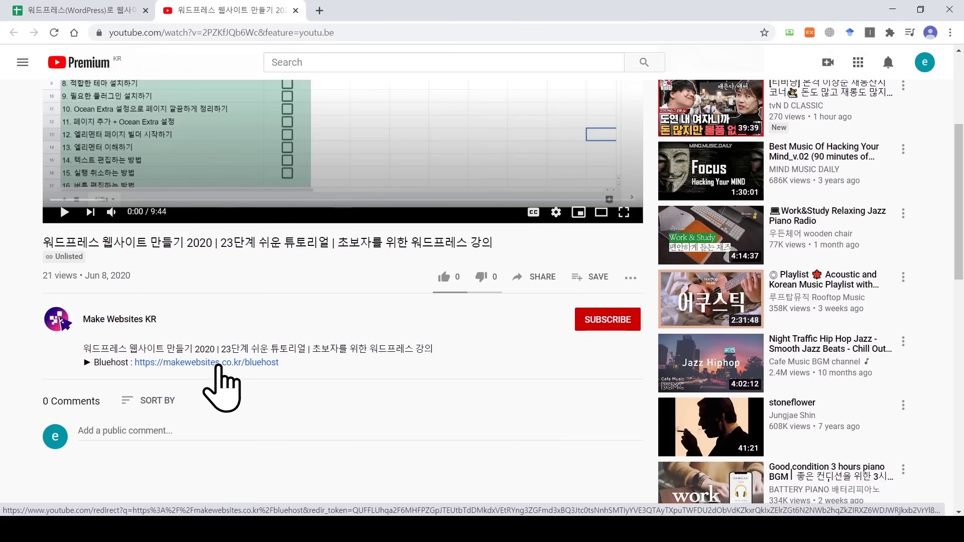
pyautogui.click(219, 366)
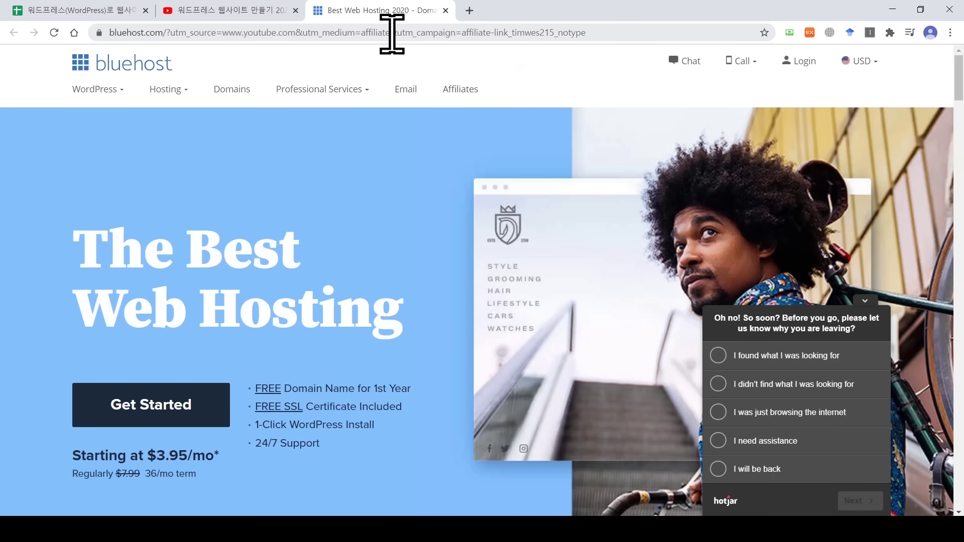
# Collapse the Bluehost exit survey and close the YouTube video page.
pyautogui.click(864, 301)
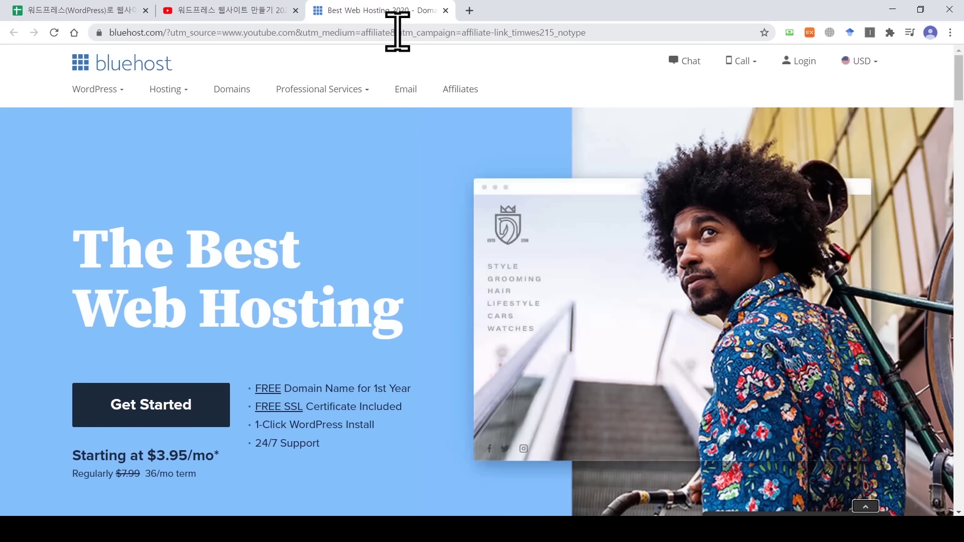
pyautogui.click(257, 10)
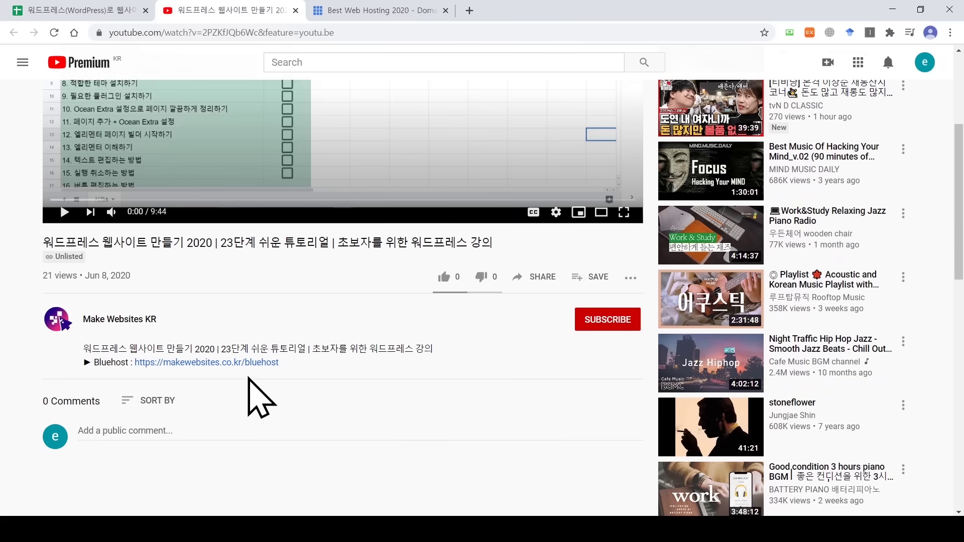
pyautogui.click(296, 10)
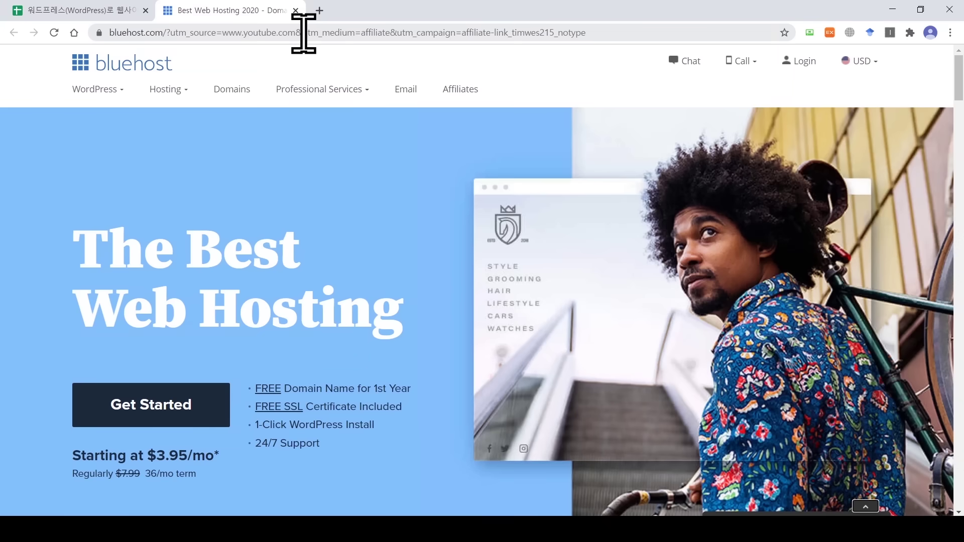
# Start the hosting sign-up, compare the shared plans' features and select the Basic plan.
pyautogui.moveTo(163, 92)
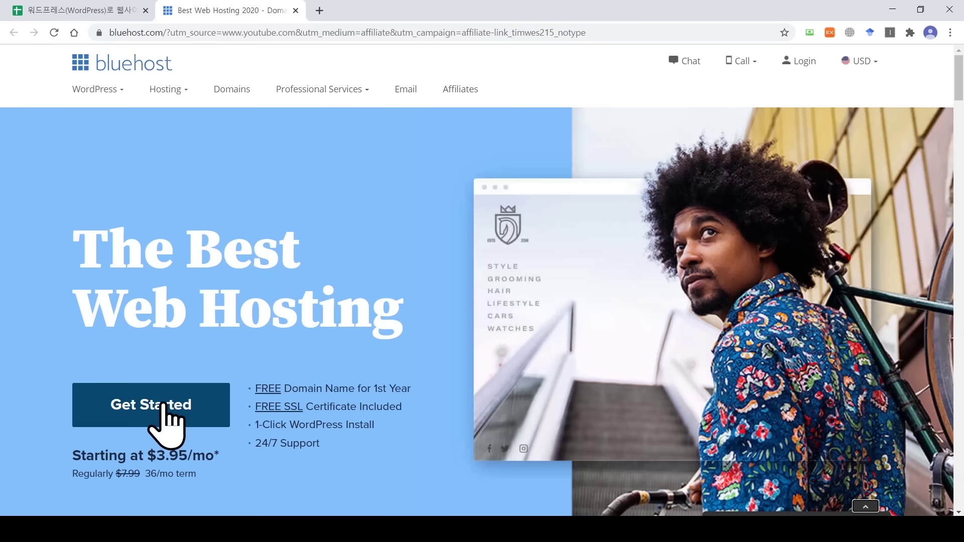
pyautogui.click(164, 403)
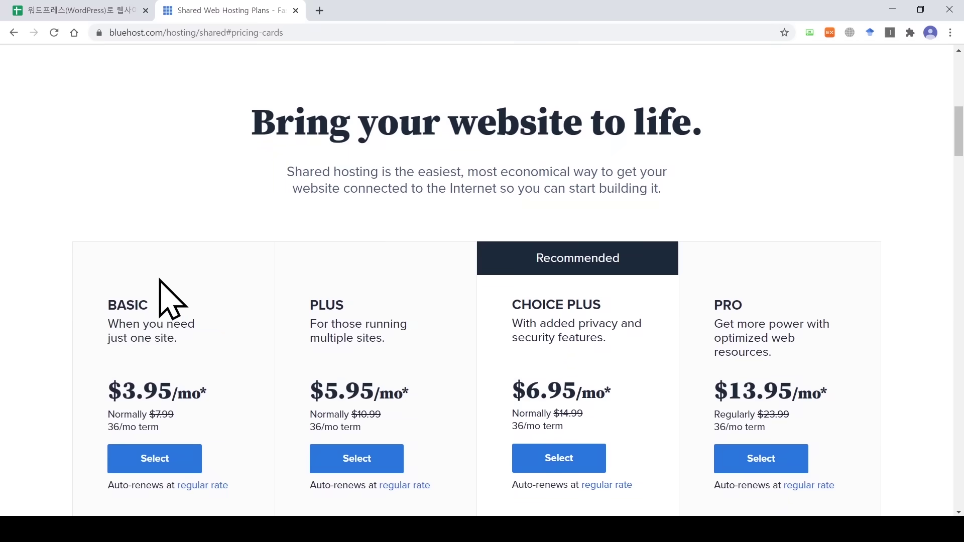
pyautogui.moveTo(960, 120); pyautogui.dragTo(960, 156)
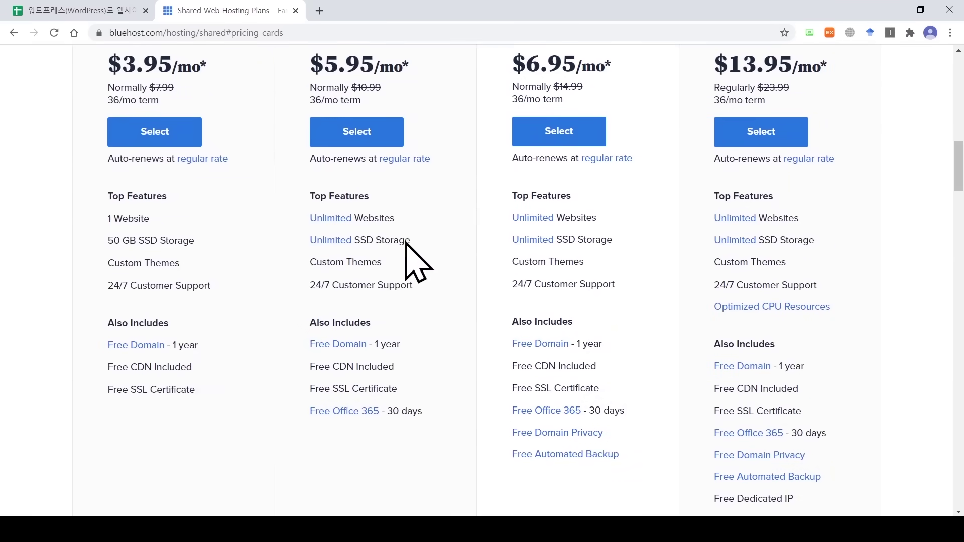
pyautogui.scroll(3, 430, 215)
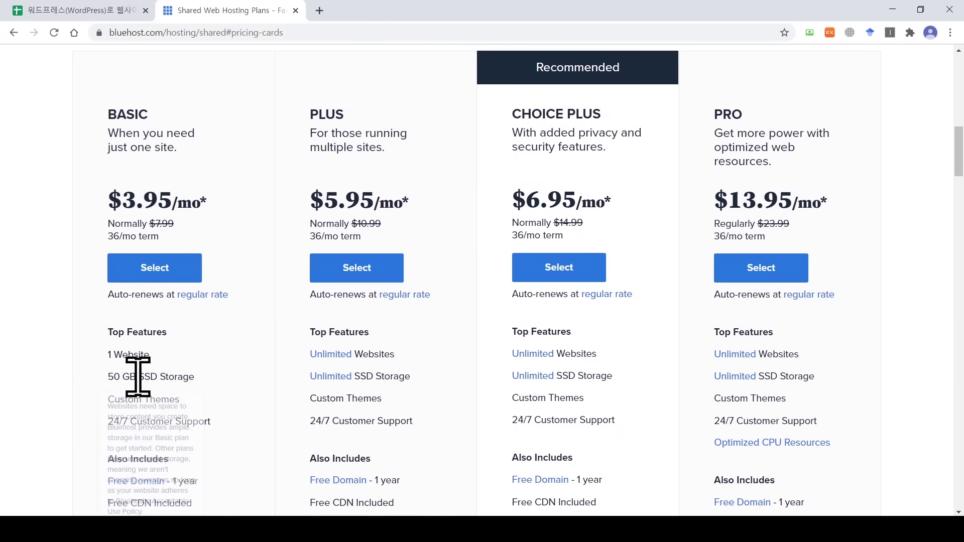
pyautogui.moveTo(153, 357); pyautogui.dragTo(105, 356)
pyautogui.click(93, 361)
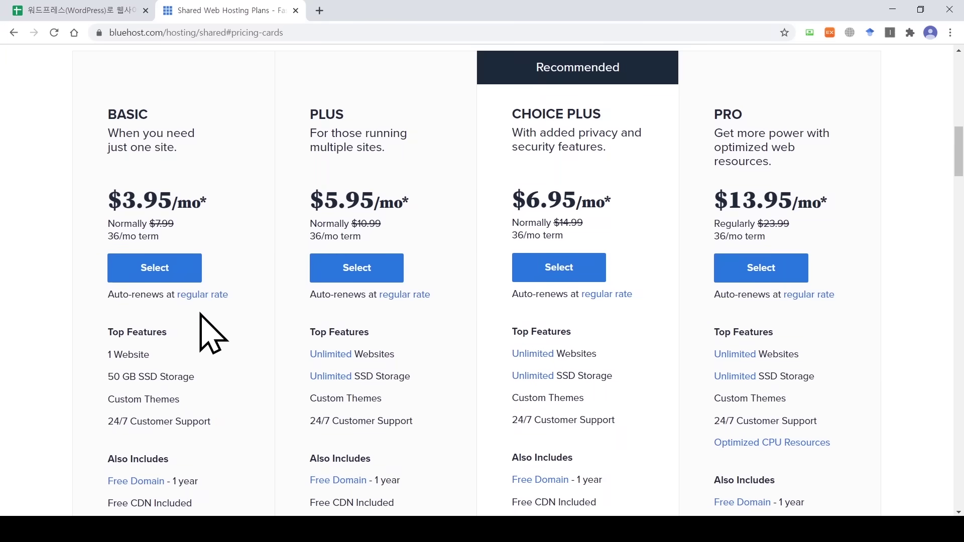
pyautogui.click(167, 272)
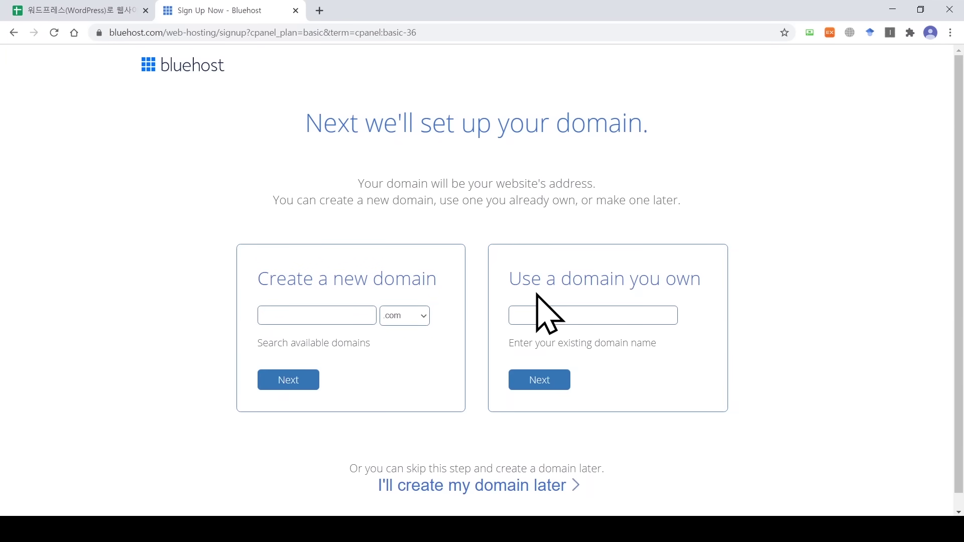
# Compare the two domain options and submit korean--batflip with the .com extension as a new domain.
pyautogui.moveTo(513, 280); pyautogui.dragTo(712, 285)
pyautogui.click(712, 285)
pyautogui.moveTo(257, 279); pyautogui.dragTo(447, 282)
pyautogui.click(446, 282)
pyautogui.write('korean--batflip')
pyautogui.keyDown('ctrl'); pyautogui.click(286, 380); pyautogui.keyUp('ctrl')
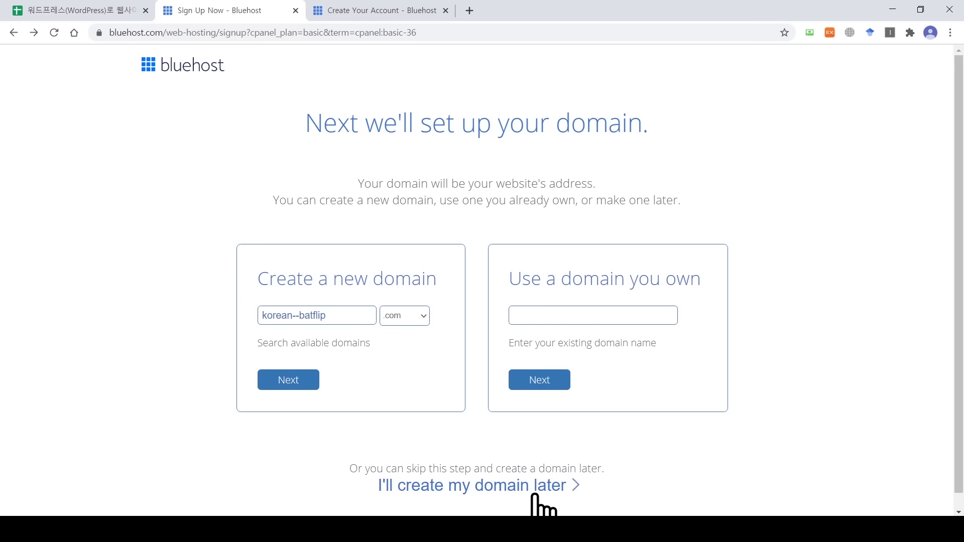
pyautogui.click(290, 383)
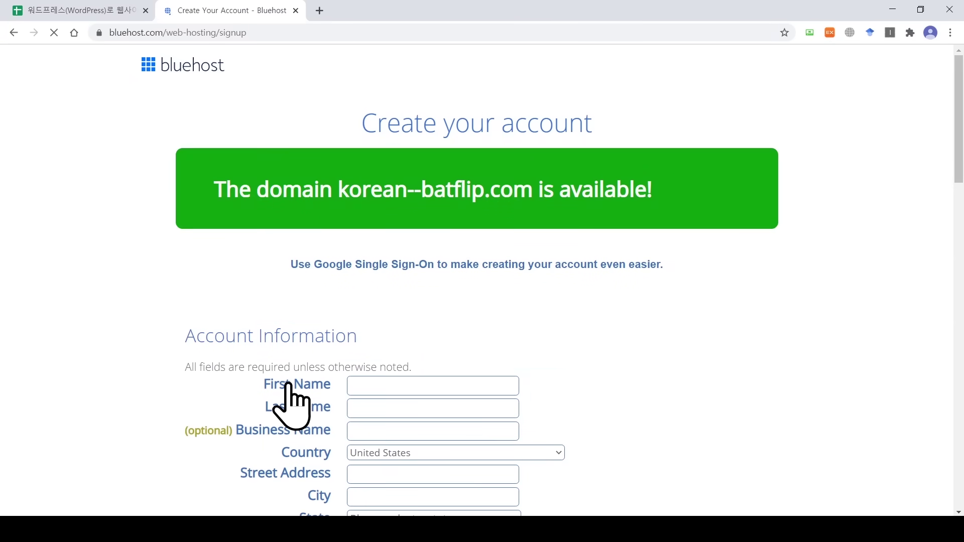
# Check the domain availability notice and review the account information fields of the sign-up form.
pyautogui.moveTo(534, 190); pyautogui.dragTo(344, 189)
pyautogui.click(226, 183)
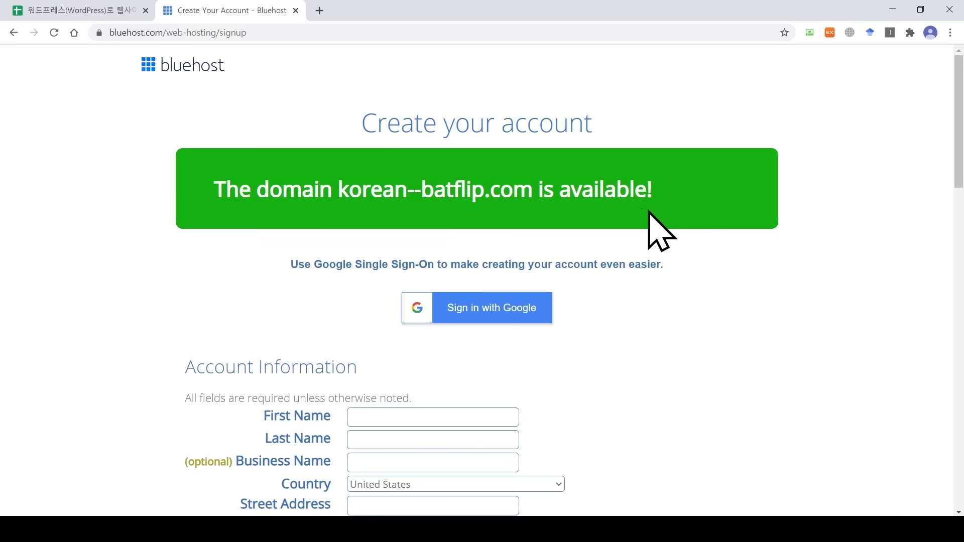
pyautogui.moveTo(959, 145); pyautogui.dragTo(959, 158)
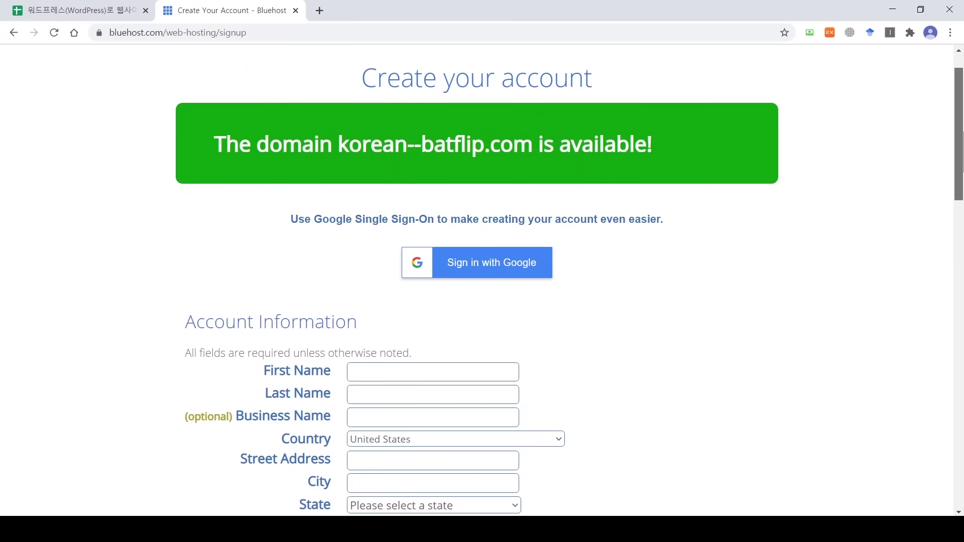
pyautogui.scroll(-2, 959, 151)
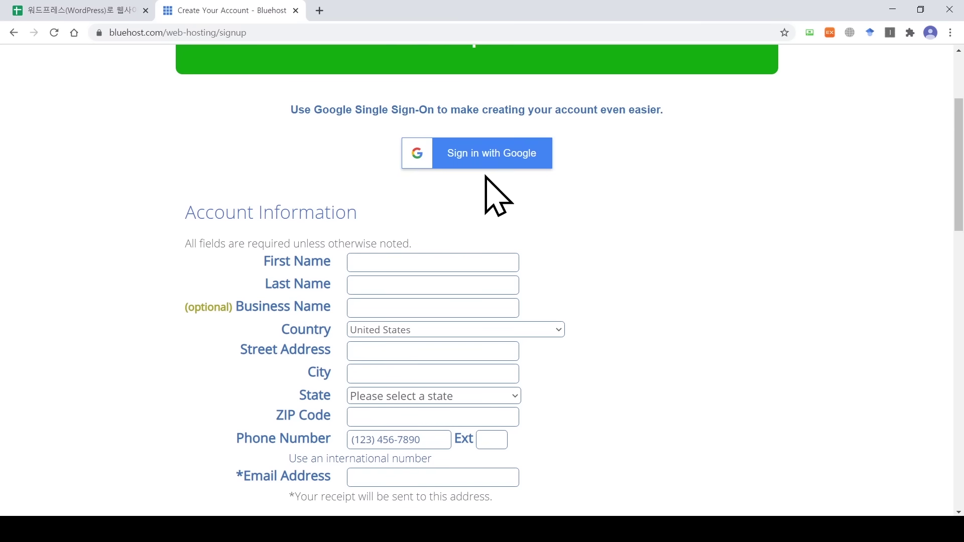
pyautogui.moveTo(959, 160); pyautogui.dragTo(960, 191)
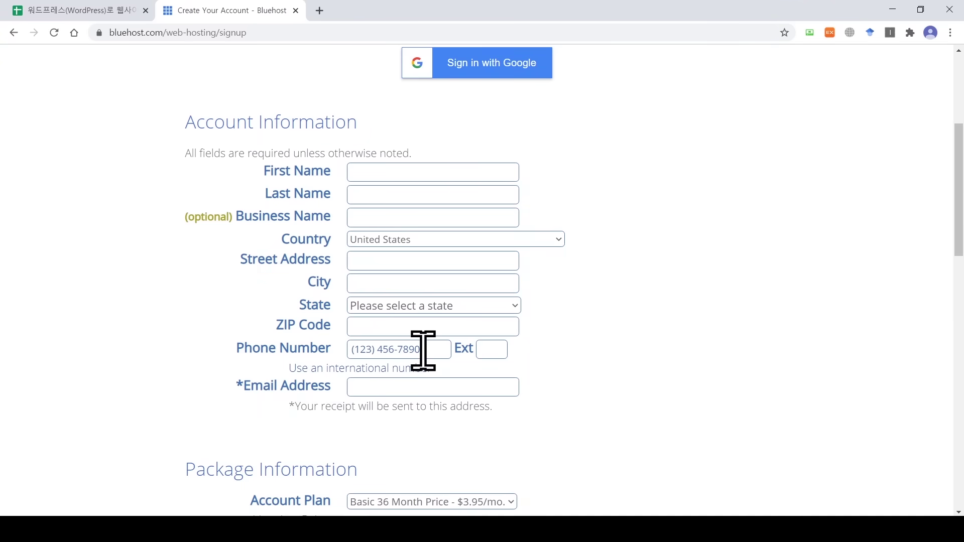
# Set the account plan to Basic 12 Month Price and check the included domain registration and SSL.
pyautogui.moveTo(959, 221); pyautogui.dragTo(958, 306)
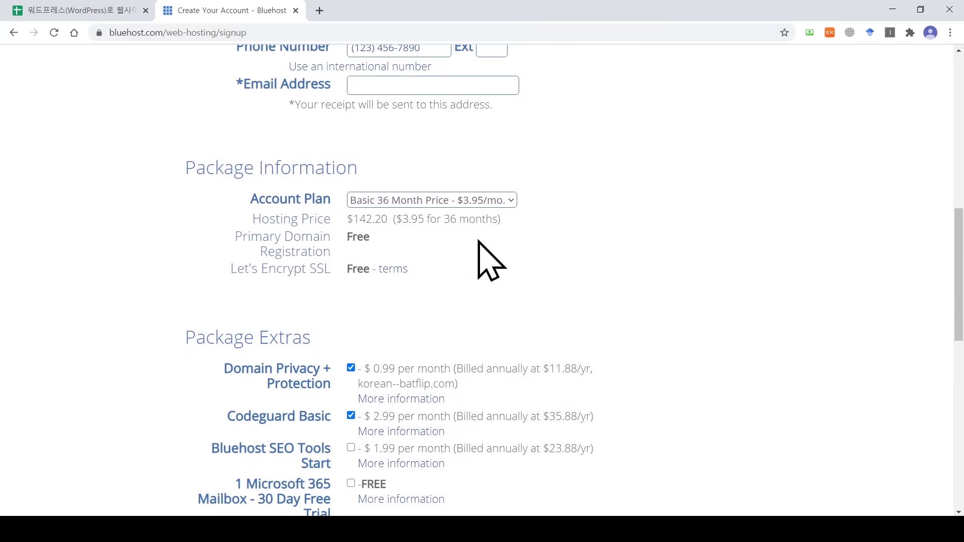
pyautogui.click(400, 202)
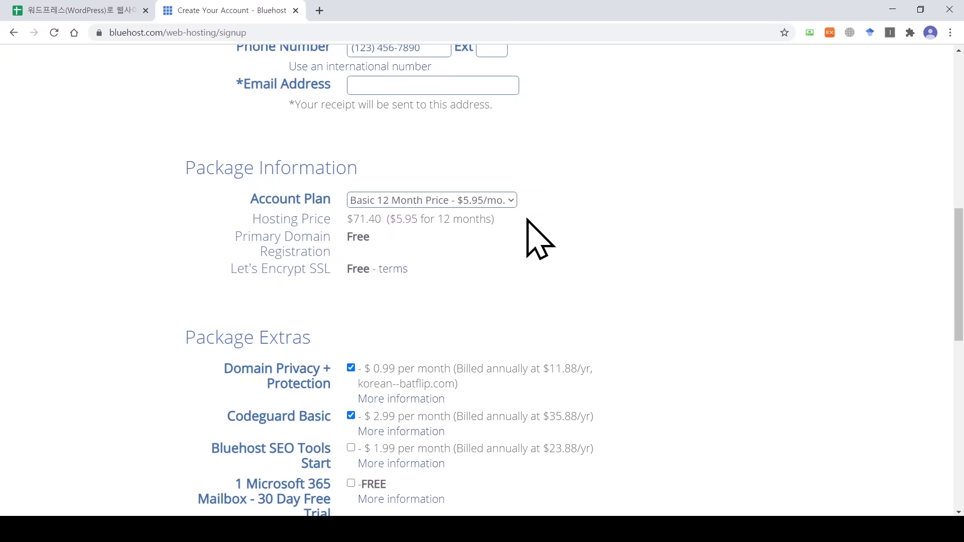
pyautogui.doubleClick(353, 238)
pyautogui.click(337, 285)
pyautogui.doubleClick(311, 271)
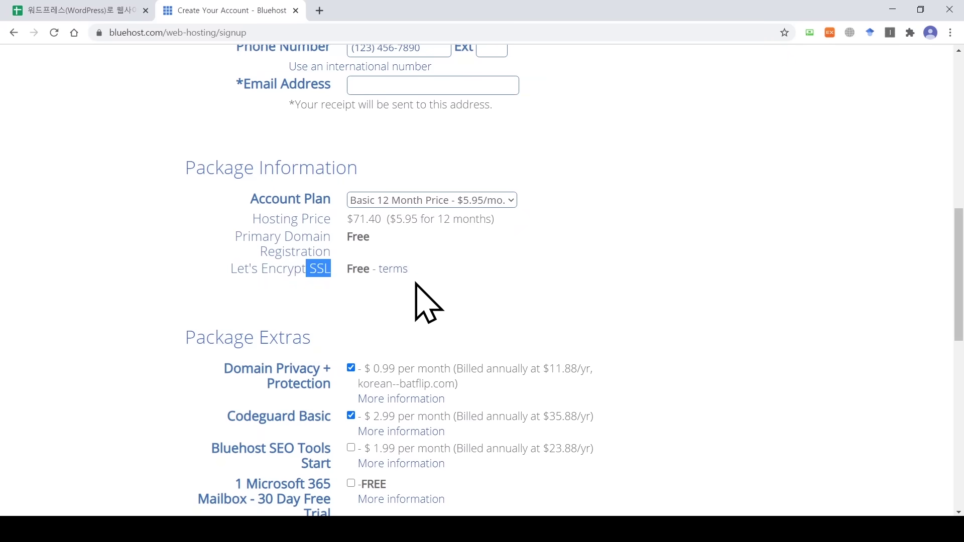
# Turn off the Domain Privacy + Protection, Codeguard Basic and SiteLock Security - Essential package extras.
pyautogui.moveTo(959, 231); pyautogui.dragTo(962, 274)
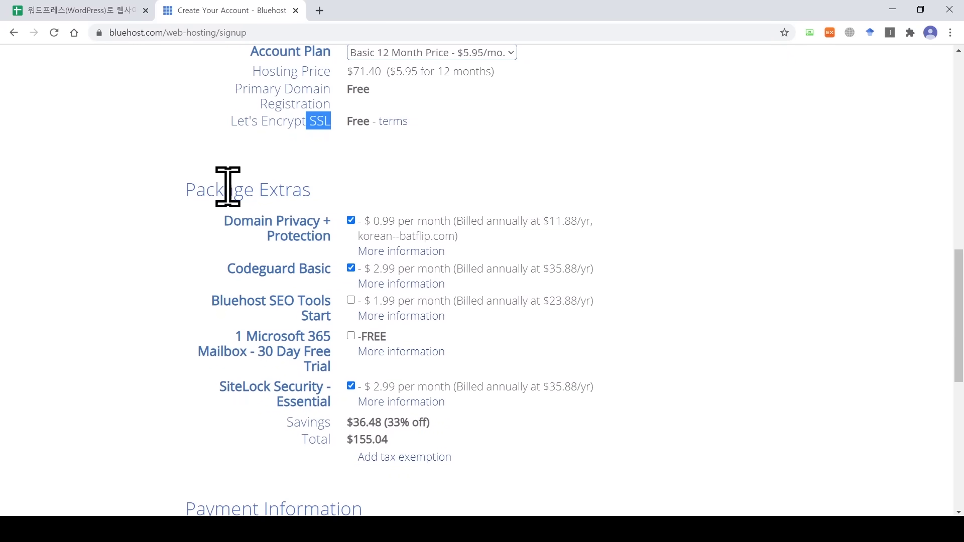
pyautogui.click(352, 221)
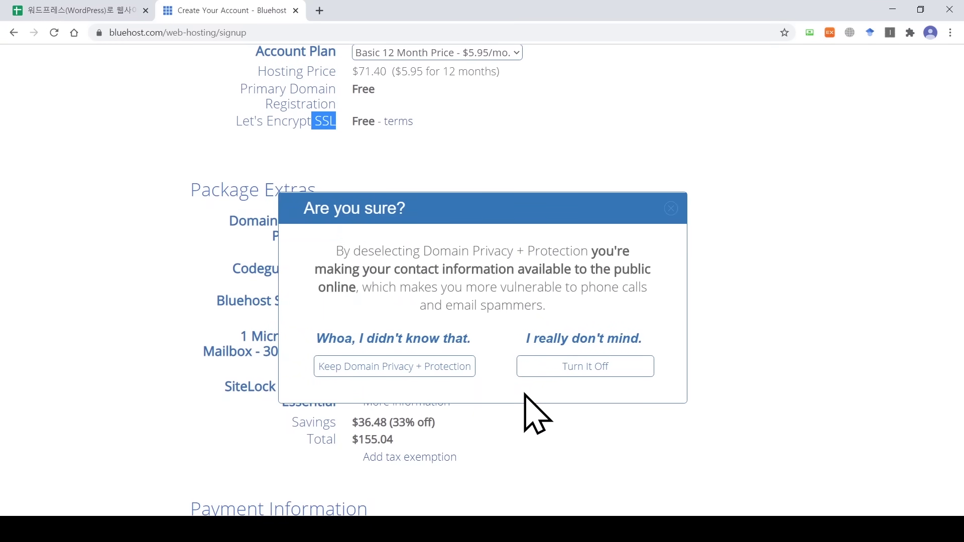
pyautogui.click(585, 371)
pyautogui.click(351, 269)
pyautogui.click(353, 387)
# Review the payment and account sections, accept the renewal, service and cancellation terms, and submit the order.
pyautogui.moveTo(961, 341); pyautogui.dragTo(961, 428)
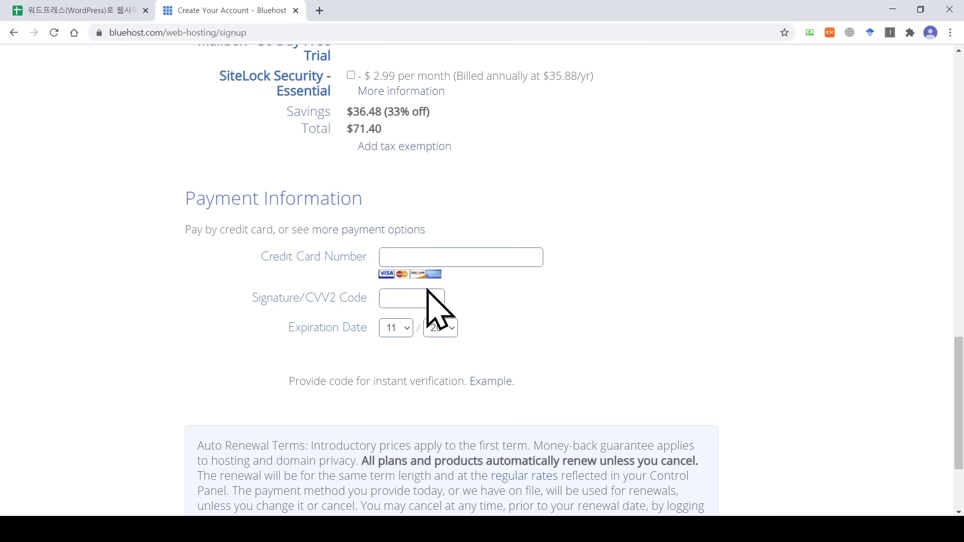
pyautogui.moveTo(959, 402); pyautogui.dragTo(959, 121)
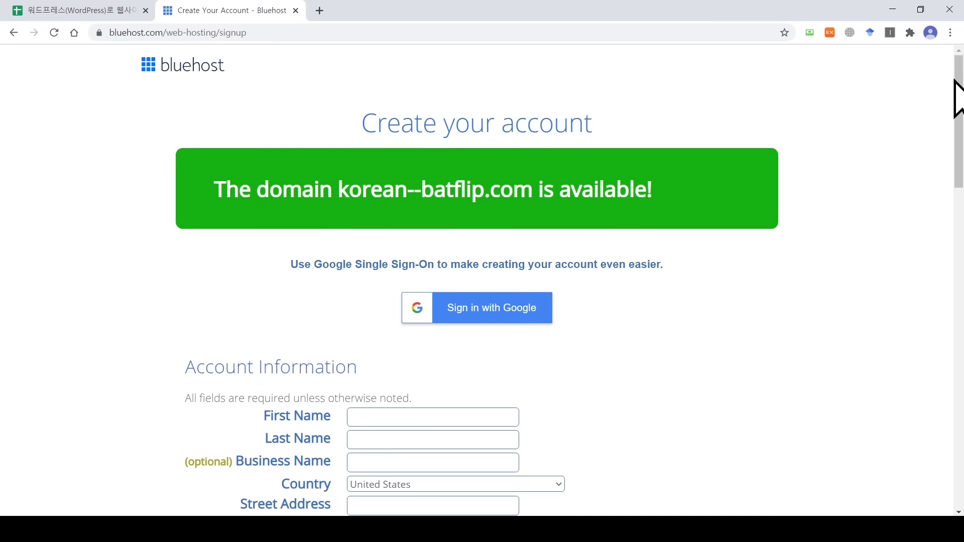
pyautogui.moveTo(960, 105); pyautogui.dragTo(960, 425)
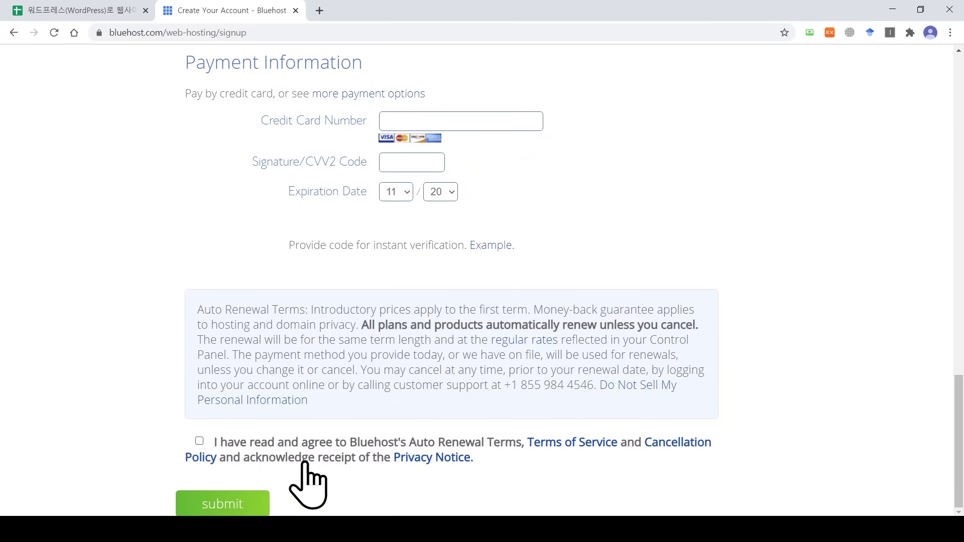
pyautogui.click(199, 441)
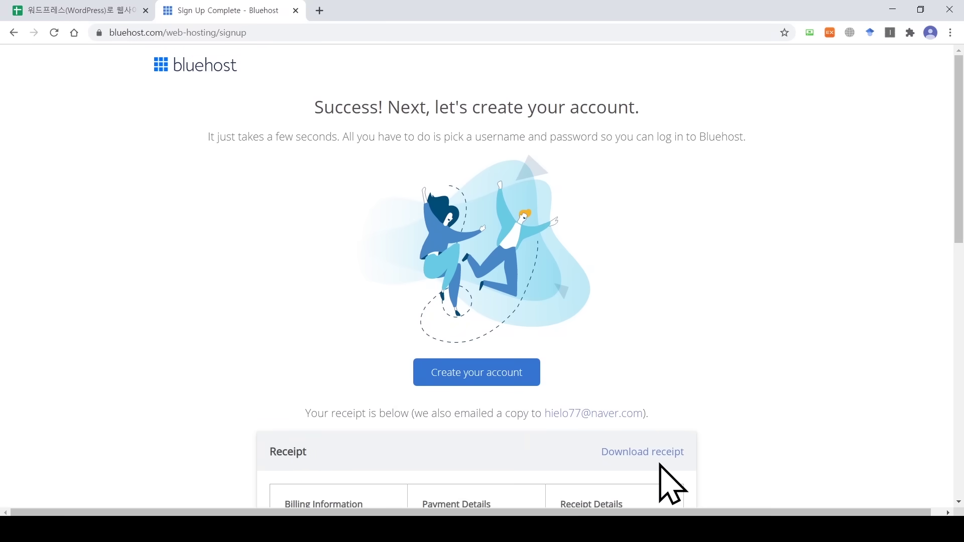
# Create the hosting account by entering and repeating the new account password, accepting the privacy and service terms, and dismissing the password-saving offer.
pyautogui.click(476, 373)
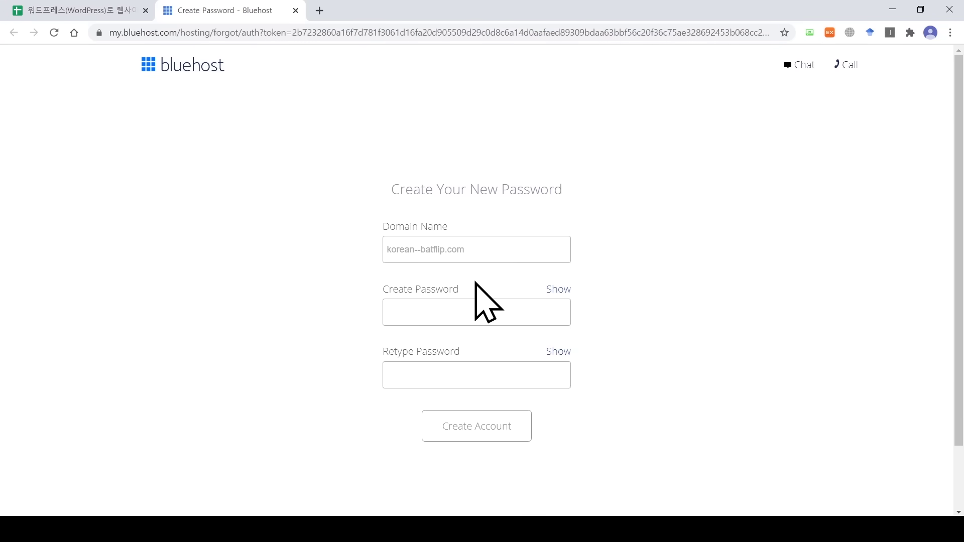
pyautogui.click(480, 319)
pyautogui.hotkey('ctrl', 'v')
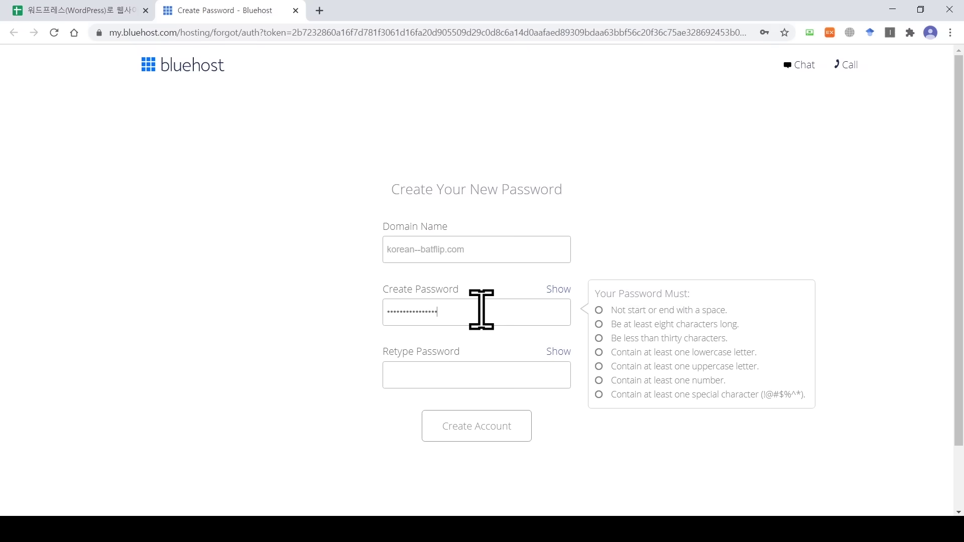
pyautogui.click(479, 367)
pyautogui.hotkey('ctrl', 'v')
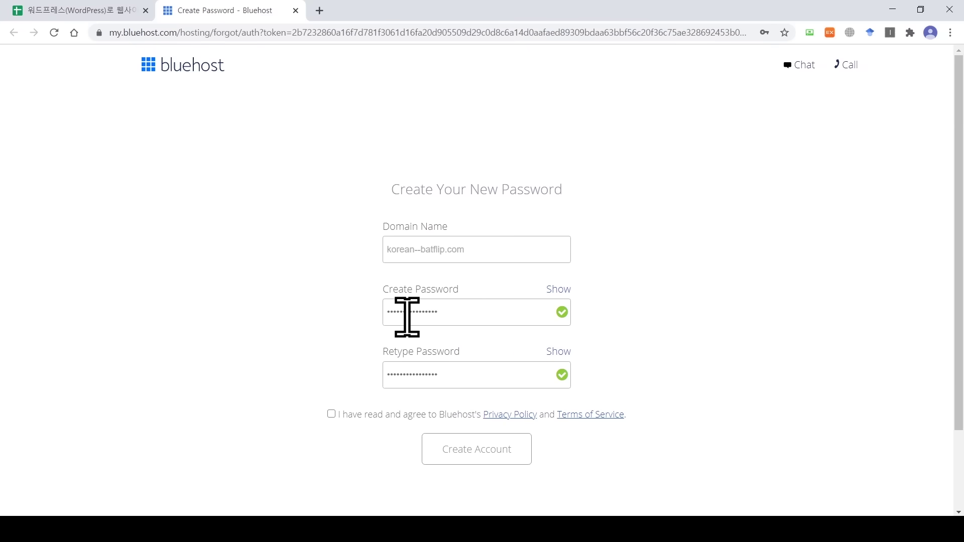
pyautogui.click(331, 414)
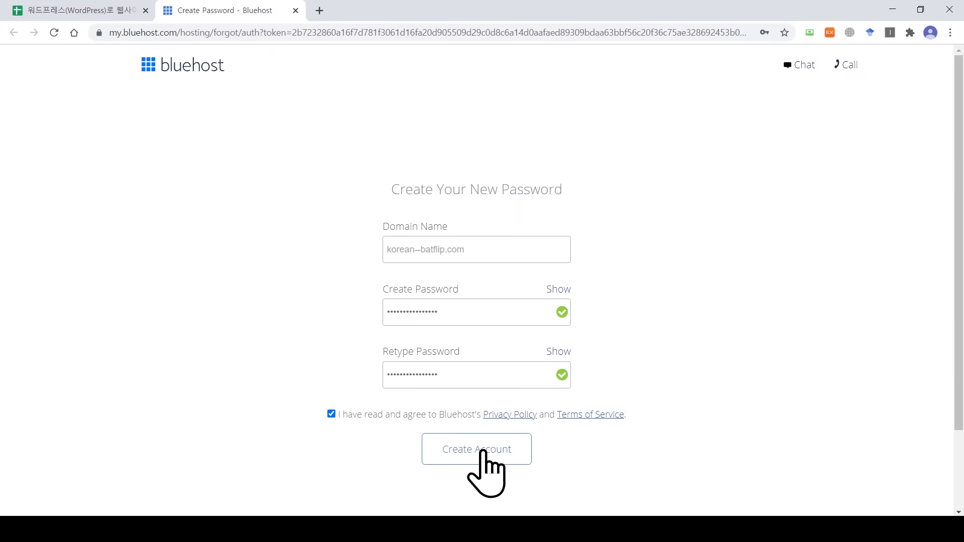
pyautogui.click(483, 451)
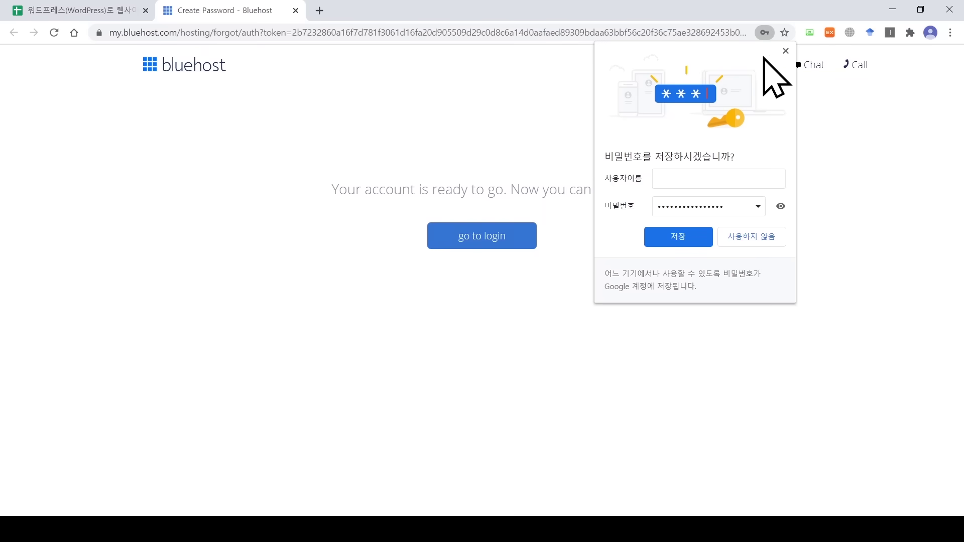
pyautogui.click(786, 50)
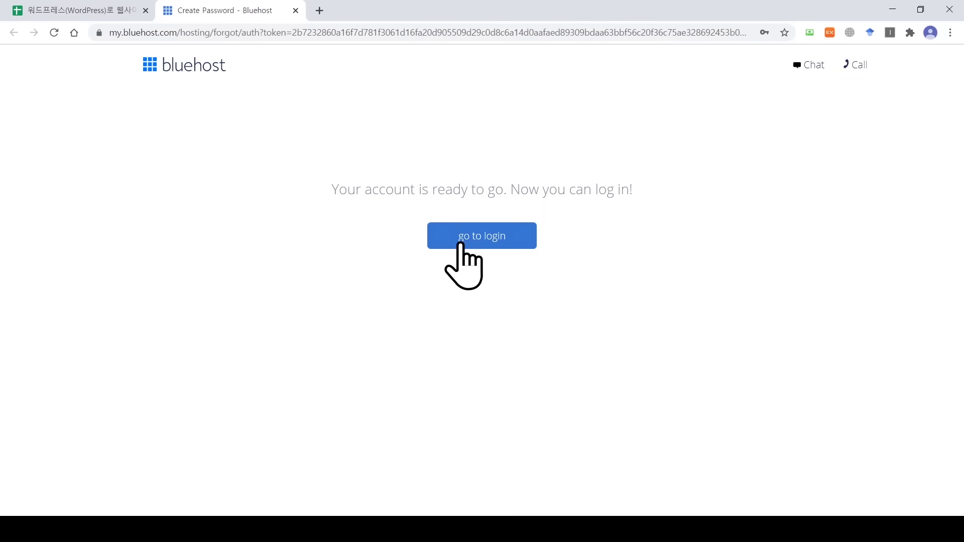
# Log in to the hosting account for korean--batflip.com with the account password.
pyautogui.click(486, 234)
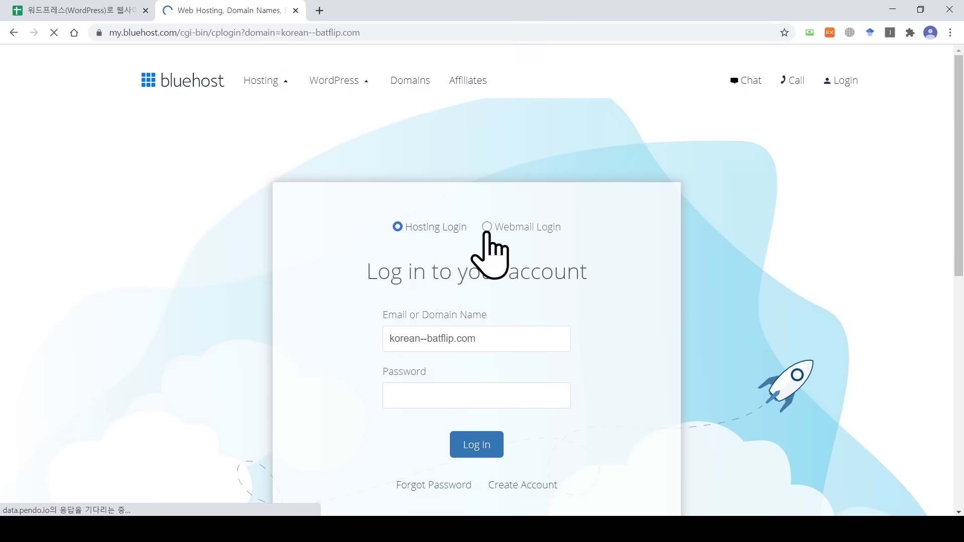
pyautogui.click(472, 394)
pyautogui.hotkey('ctrl', 'v')
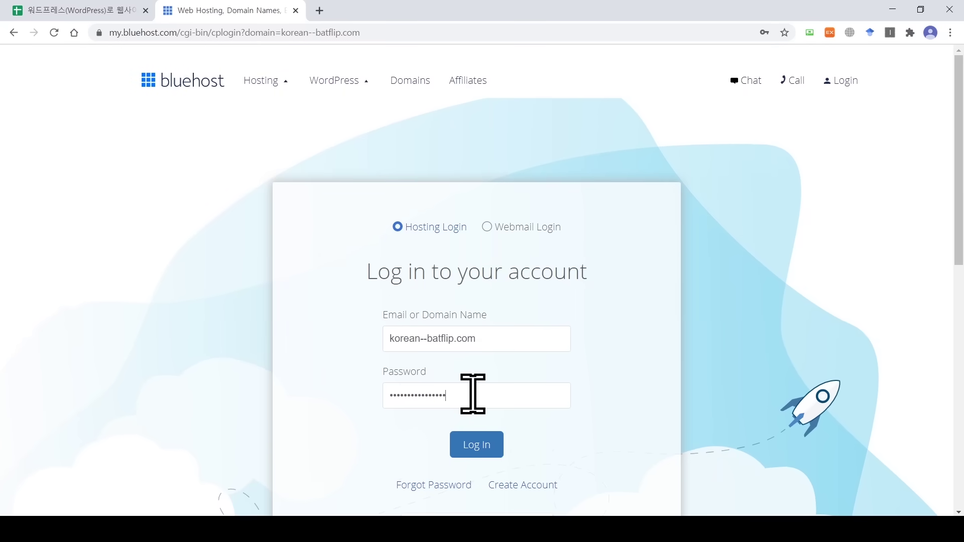
pyautogui.click(485, 444)
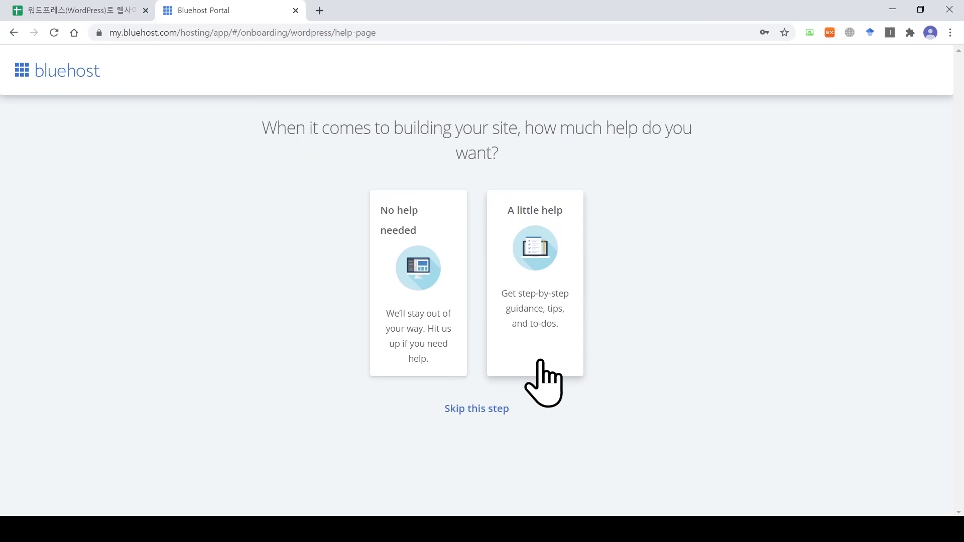
# Choose No help needed for building the site and skip the remaining onboarding questions, including site kind, comfort level, name and theme.
pyautogui.click(420, 311)
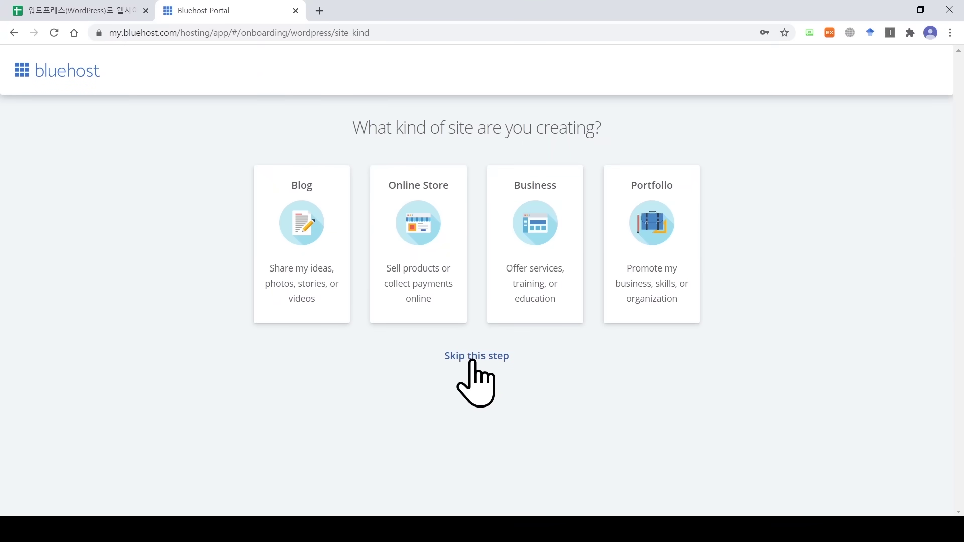
pyautogui.click(473, 360)
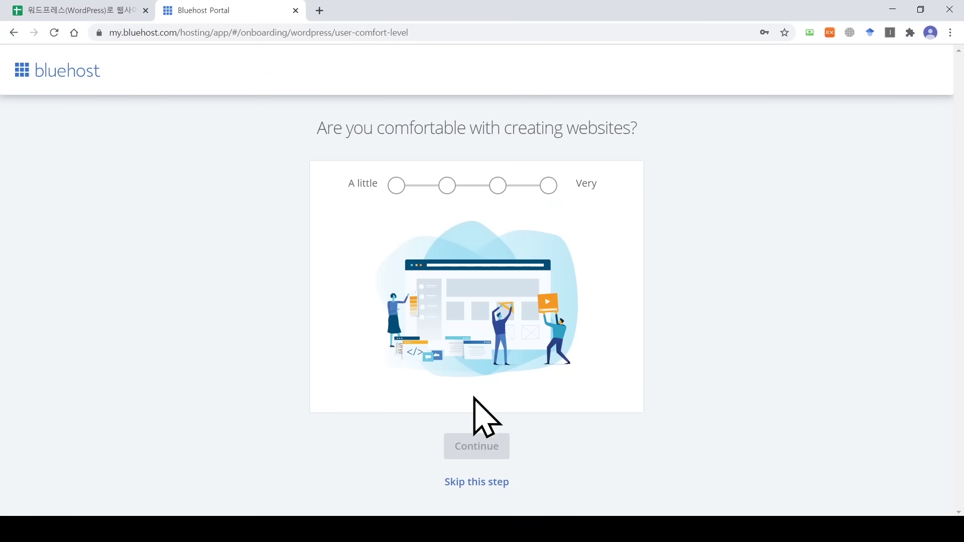
pyautogui.click(474, 483)
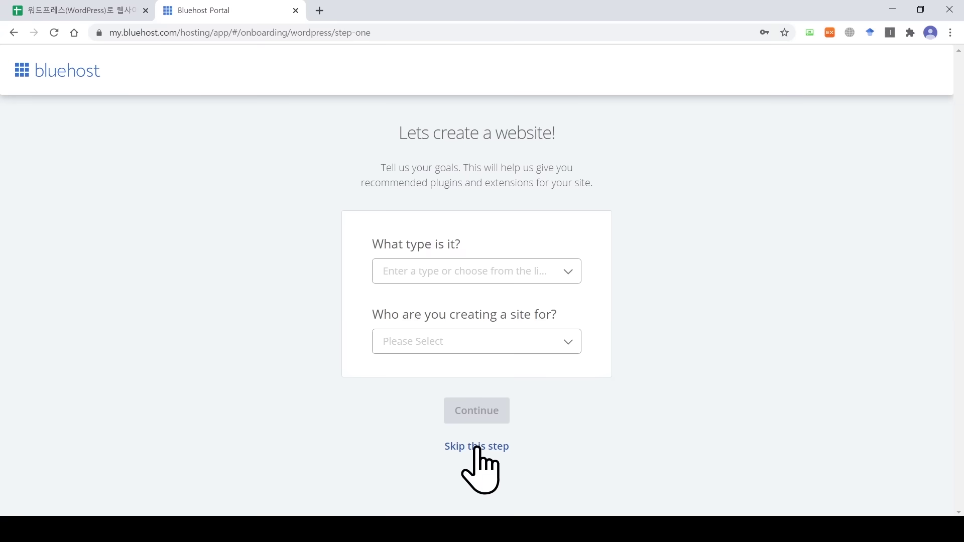
pyautogui.click(476, 447)
pyautogui.click(476, 399)
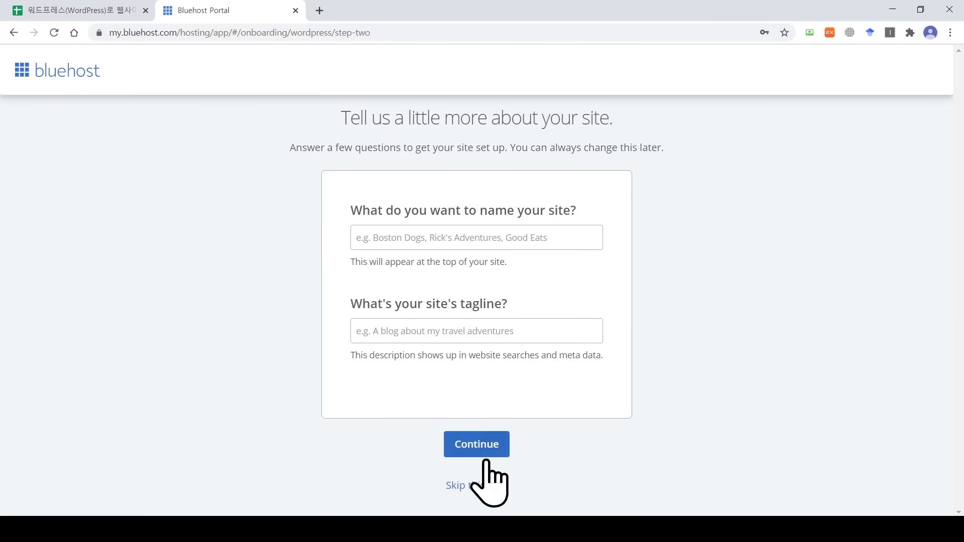
pyautogui.click(481, 484)
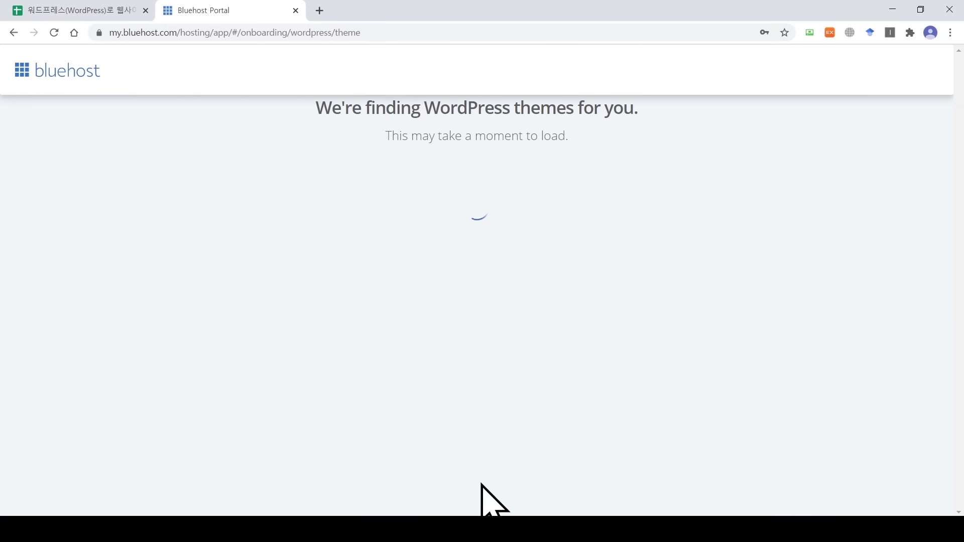
pyautogui.scroll(-7, 480, 482)
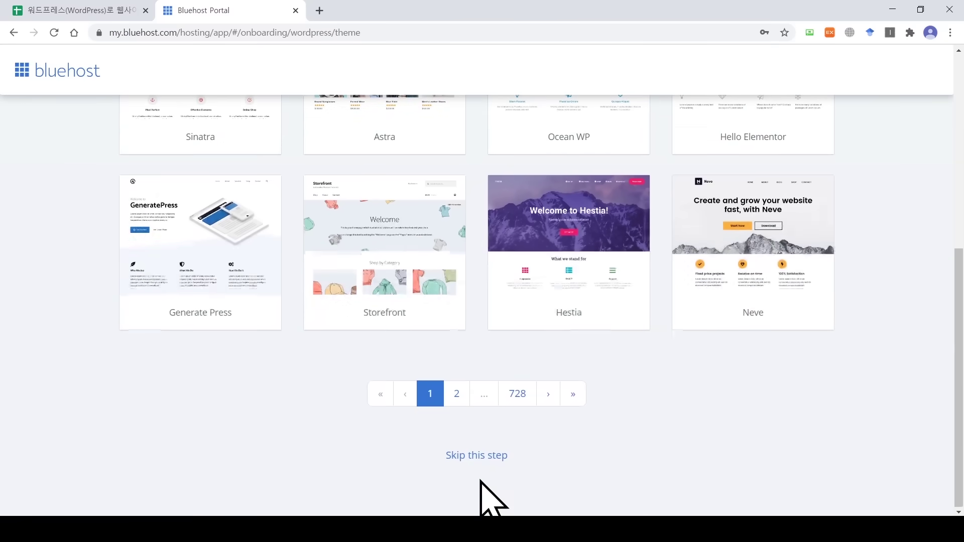
pyautogui.click(479, 461)
pyautogui.scroll(-3, 479, 474)
pyautogui.scroll(3, 479, 474)
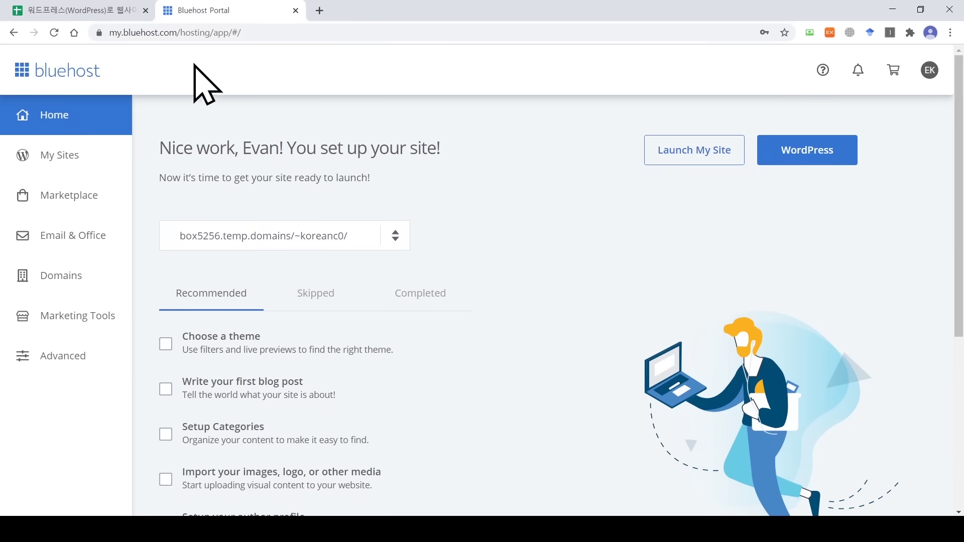
# Switch to the Google Sheets checklist and mark items 2 (domain and hosting) and 3 (WordPress installation and SSL certificate) as done.
pyautogui.click(79, 10)
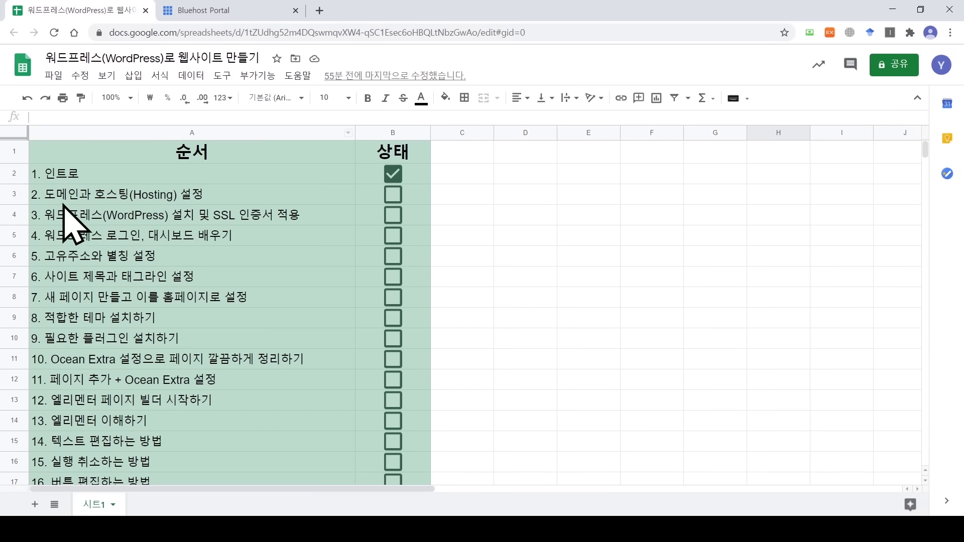
pyautogui.click(393, 196)
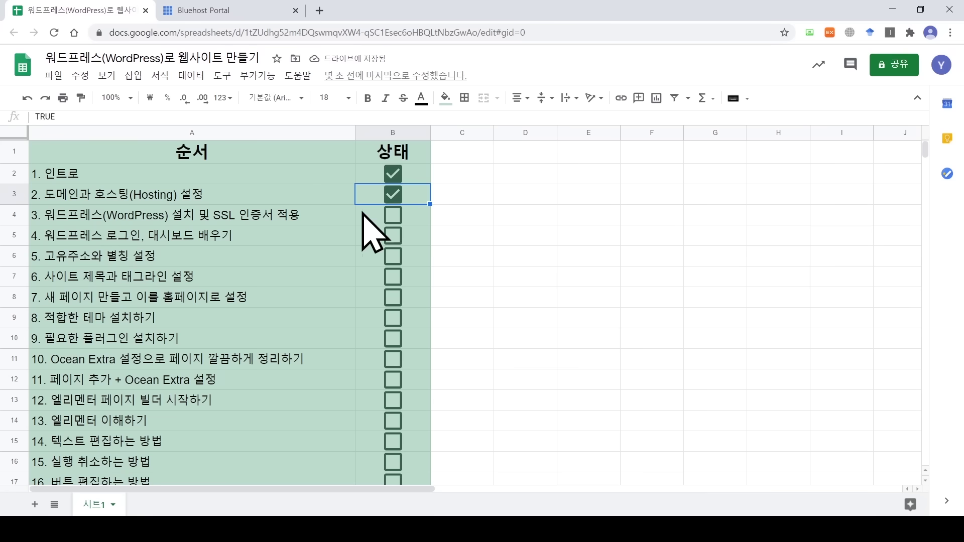
pyautogui.click(394, 219)
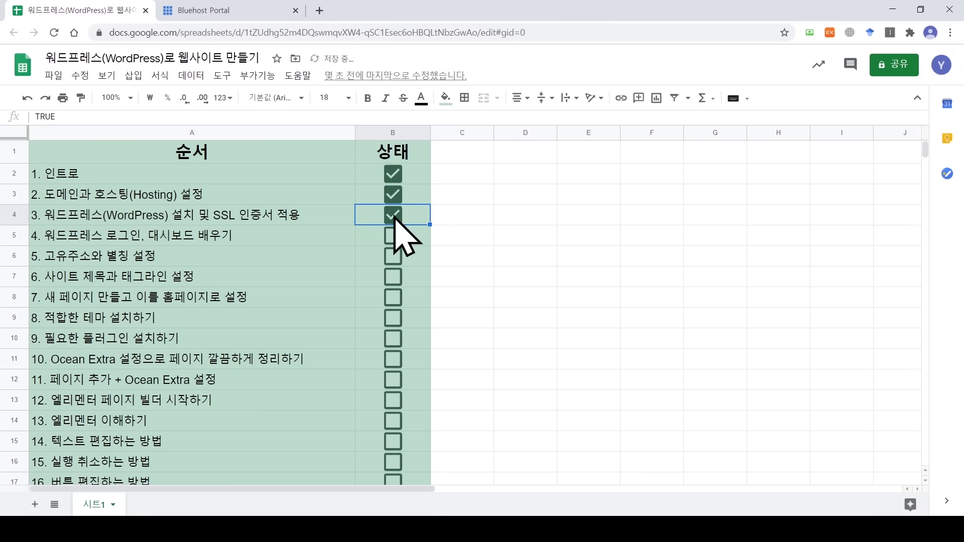
# Return to the Bluehost portal, open the site's WordPress admin and show its installed plugins.
pyautogui.click(237, 12)
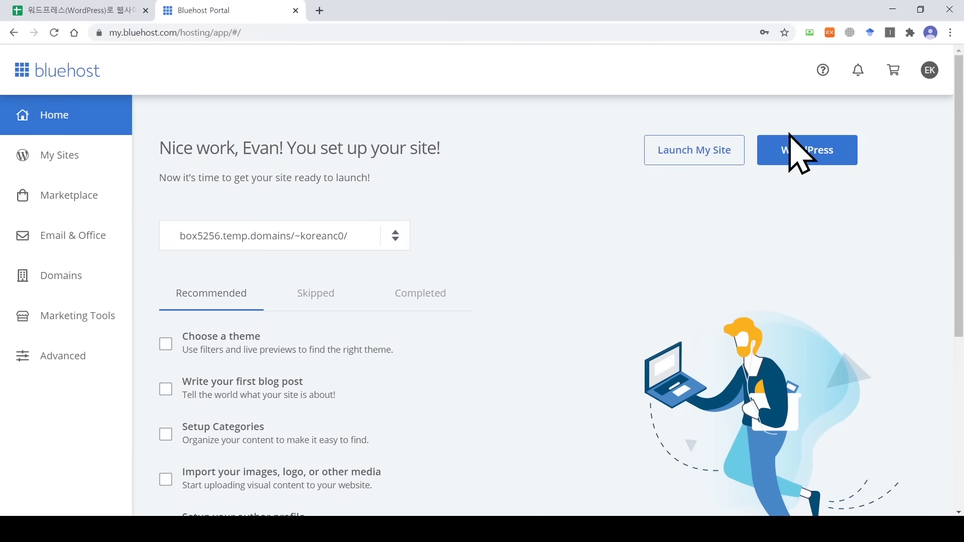
pyautogui.click(806, 154)
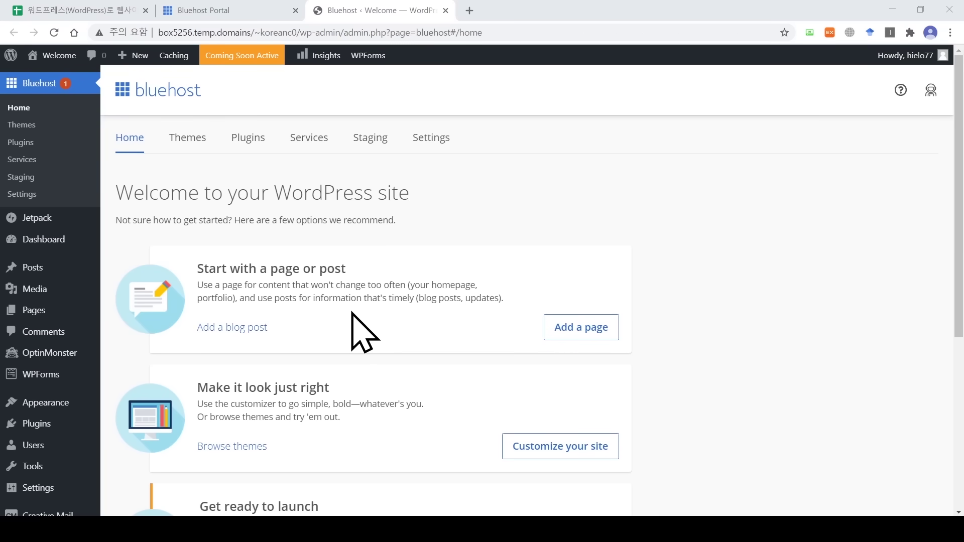
pyautogui.moveTo(49, 426)
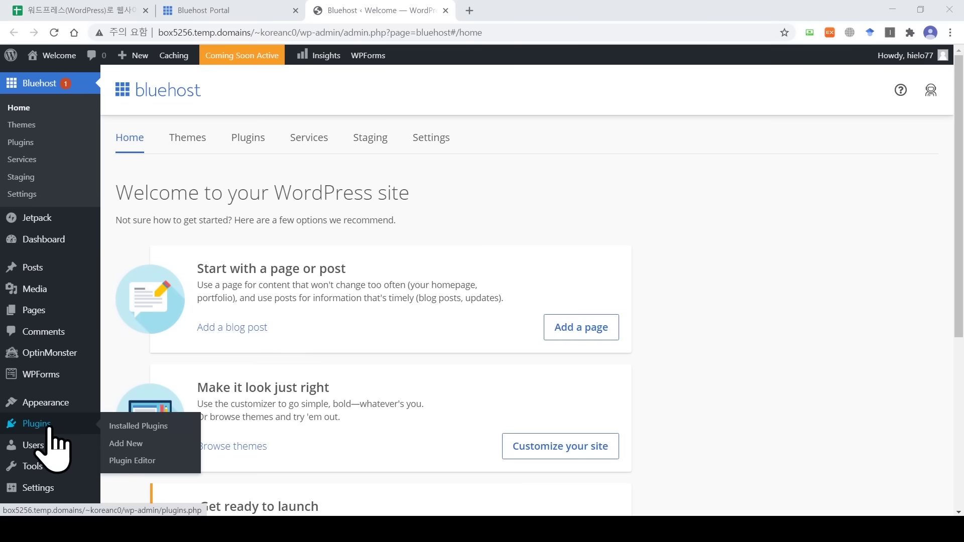
pyautogui.click(157, 426)
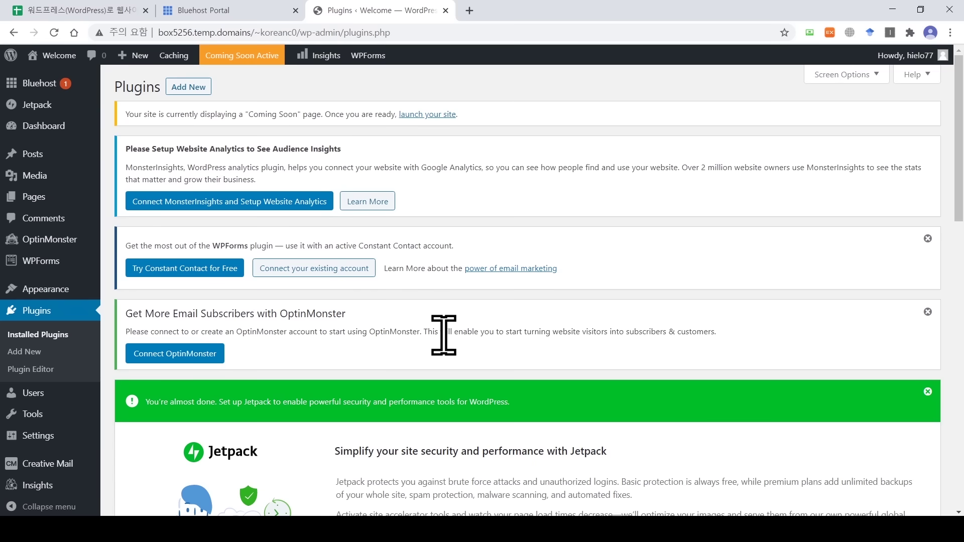
# Dismiss the OptinMonster, WPForms and Jetpack notices above the plugin list.
pyautogui.click(928, 312)
pyautogui.click(928, 238)
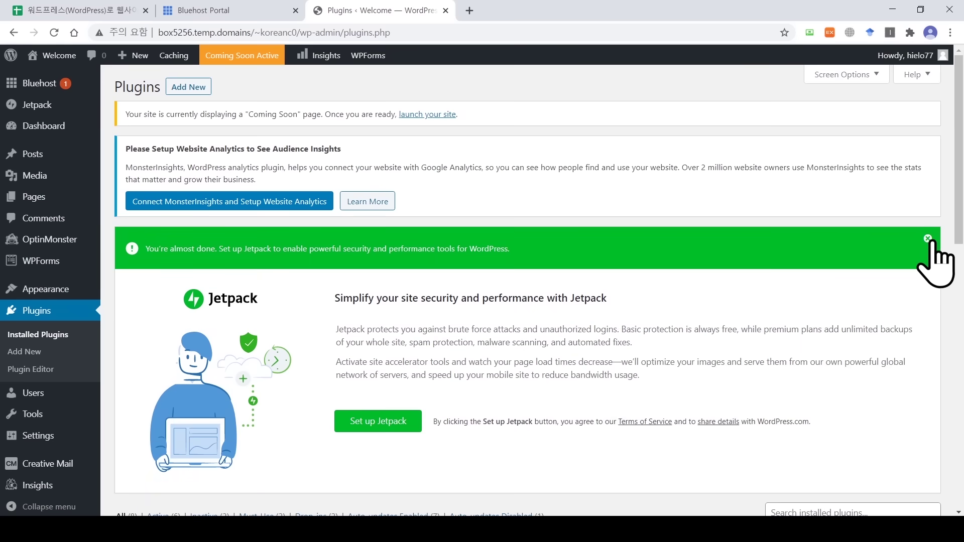
pyautogui.click(928, 239)
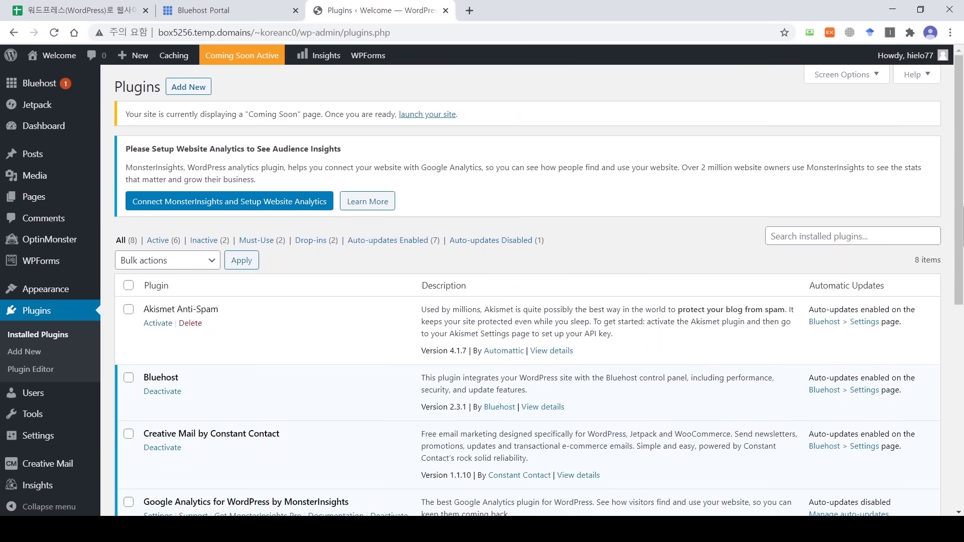
# Delete the Akismet Anti-Spam plugin and confirm the deletion.
pyautogui.scroll(-3, 482, 285)
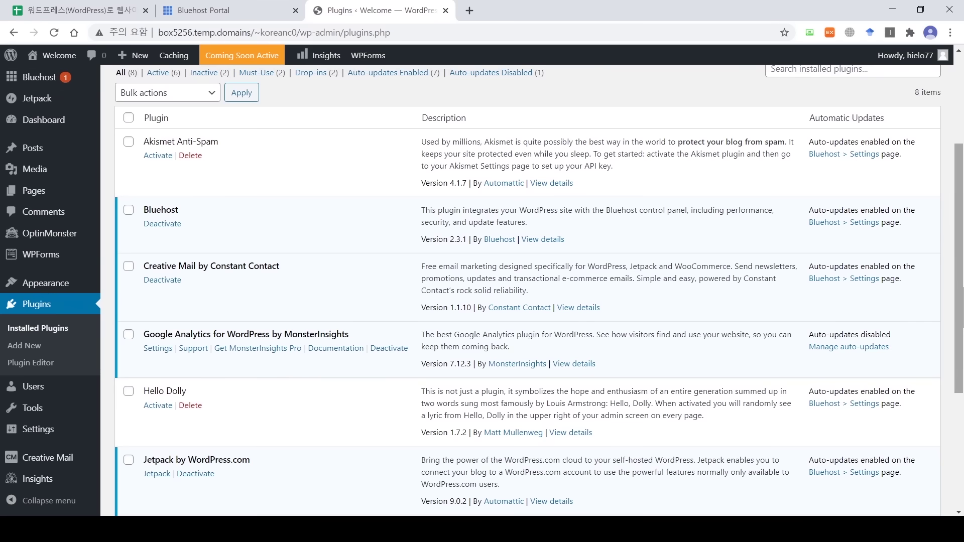
pyautogui.click(191, 156)
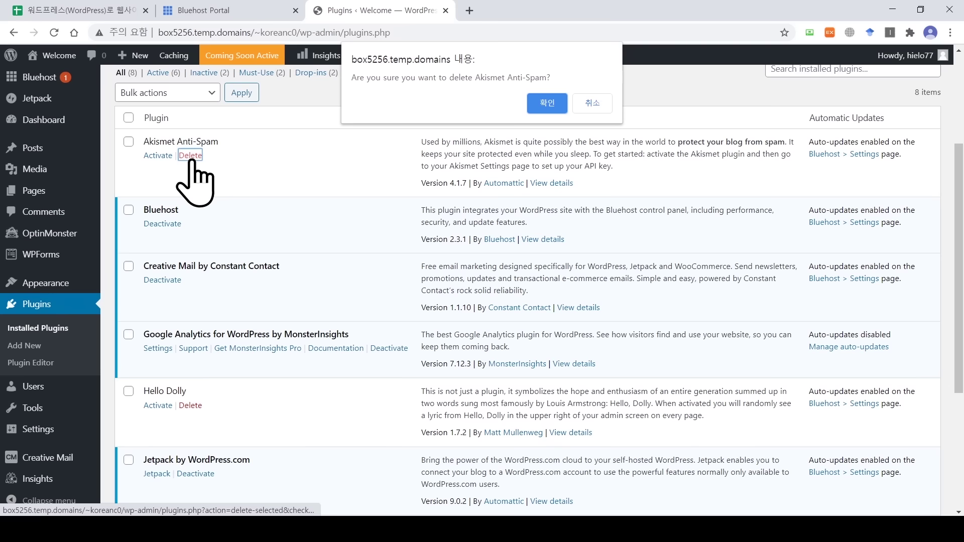
pyautogui.click(535, 106)
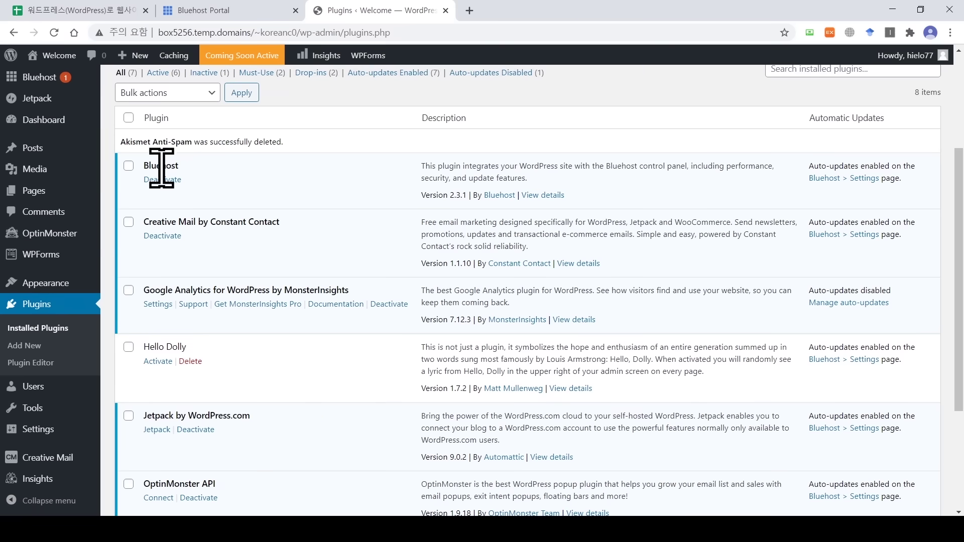
# Deactivate the Bluehost, Creative Mail and MonsterInsights Google Analytics plugins, giving "I no longer need the plugin" as the MonsterInsights reason.
pyautogui.click(160, 180)
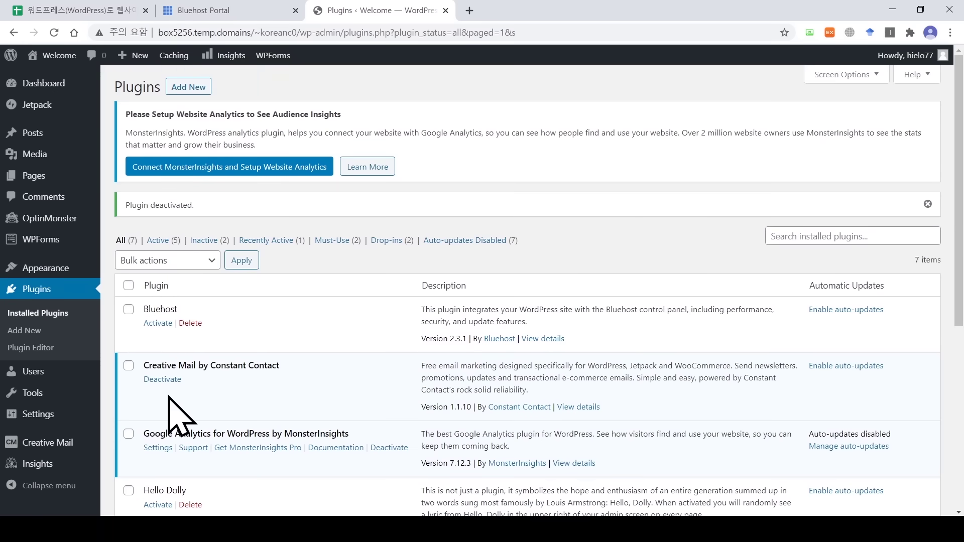
pyautogui.click(163, 381)
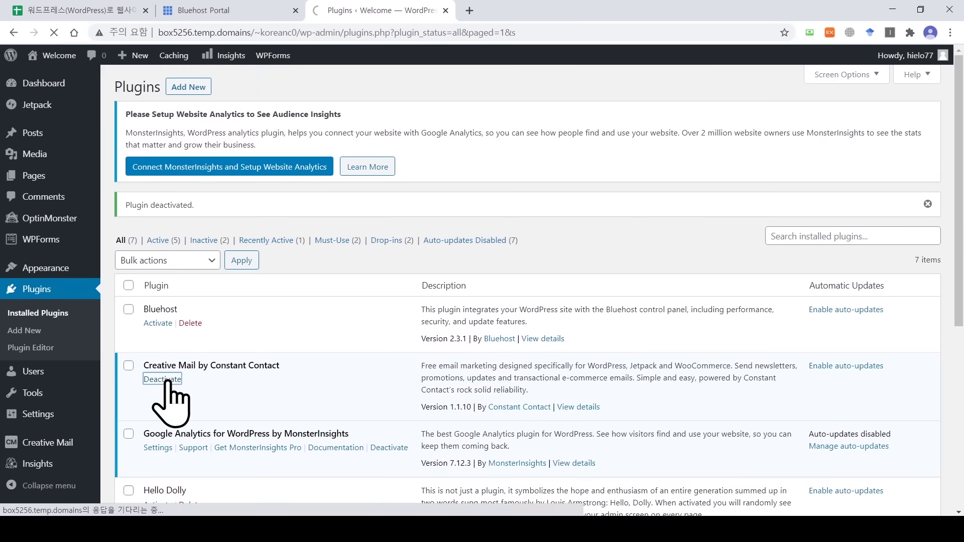
pyautogui.click(390, 449)
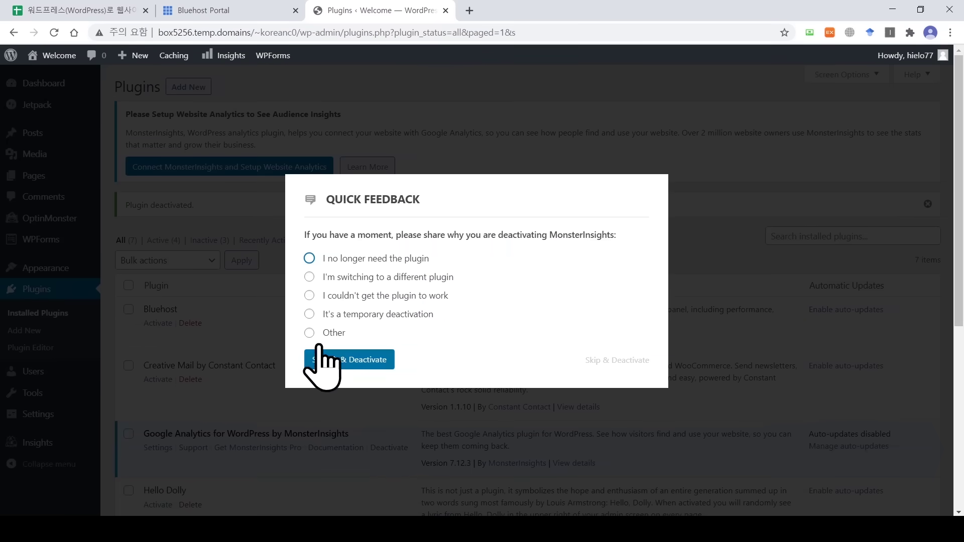
pyautogui.click(309, 258)
pyautogui.click(346, 366)
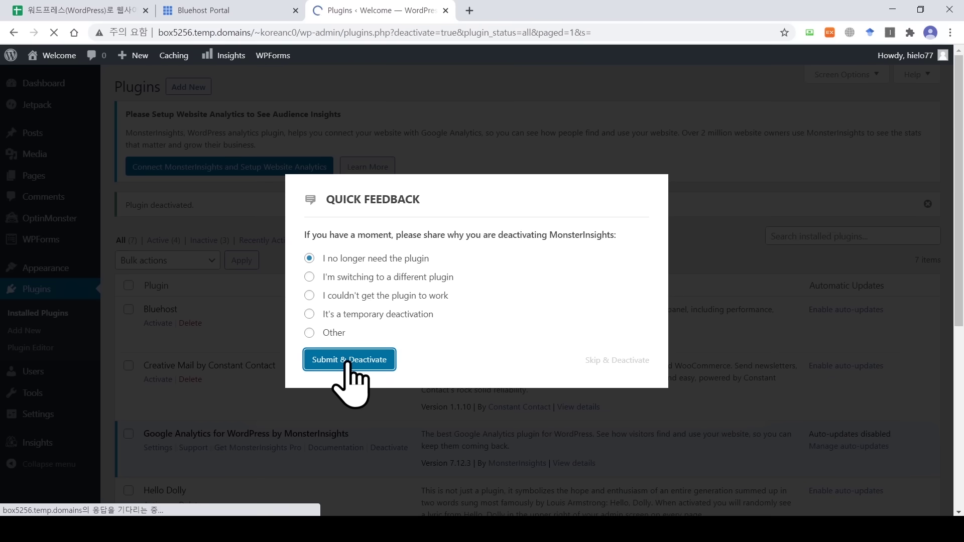
# Deactivate the Jetpack by WordPress.com and OptinMonster API plugins.
pyautogui.scroll(-2, 347, 363)
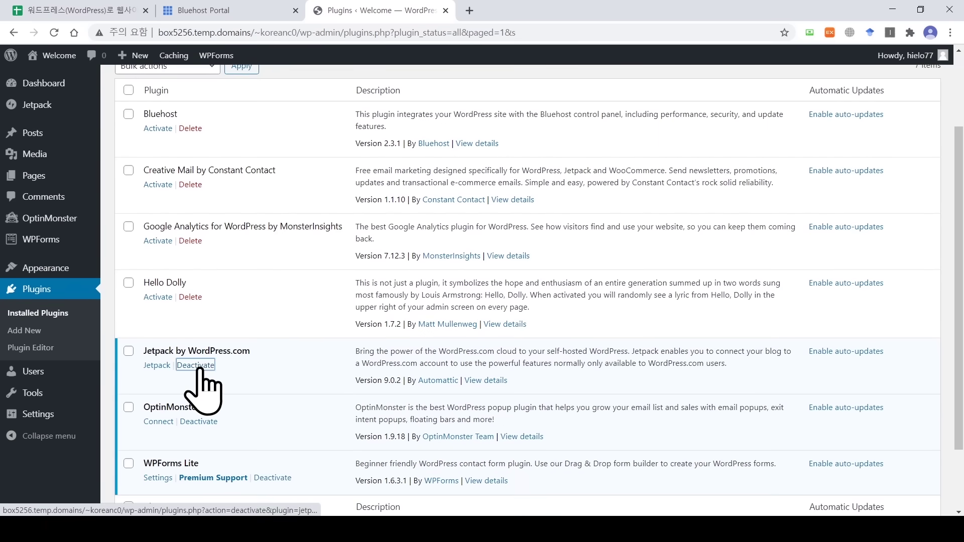
pyautogui.click(201, 367)
pyautogui.scroll(-2, 151, 351)
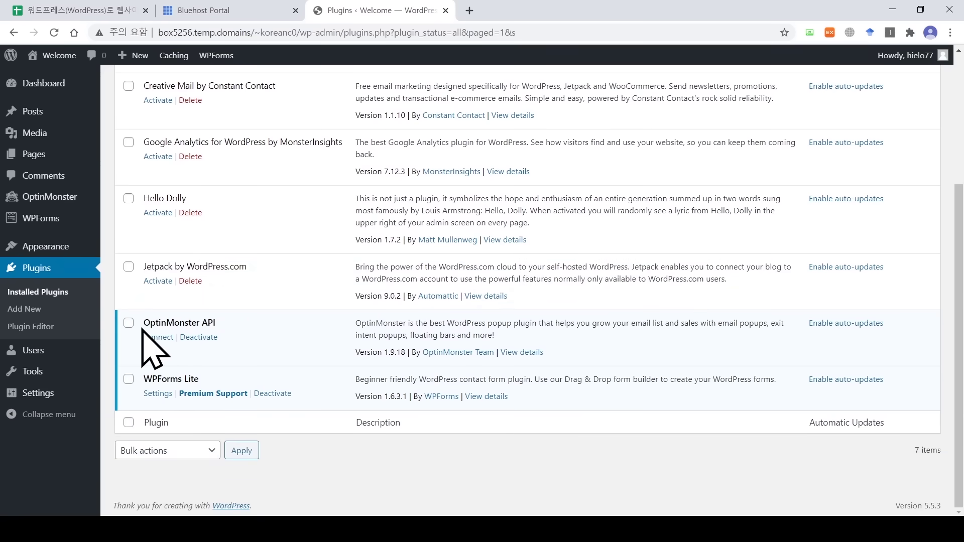
pyautogui.click(199, 337)
pyautogui.scroll(-3, 203, 361)
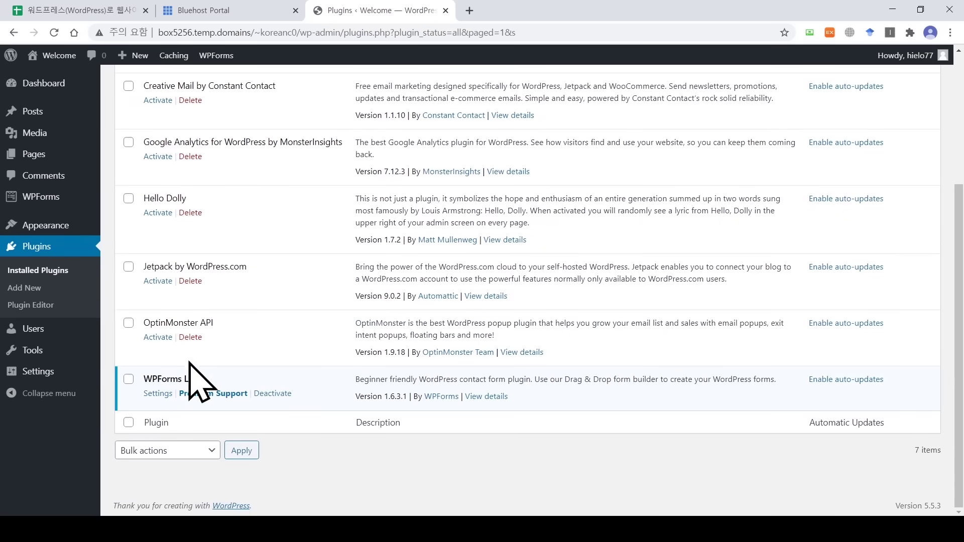
# Deactivate the WPForms Lite plugin and bulk delete all the installed plugins, confirming the deletion.
pyautogui.click(277, 395)
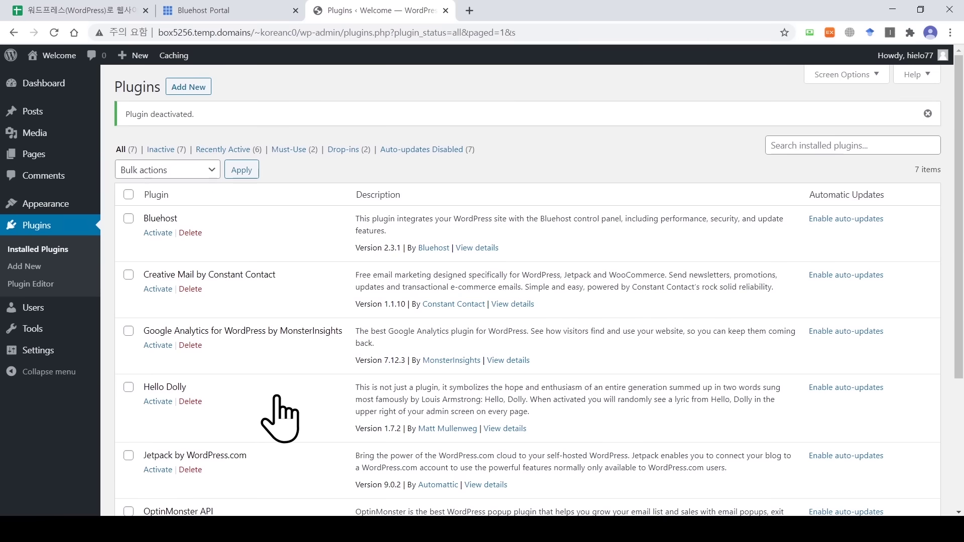
pyautogui.scroll(-1, 960, 216)
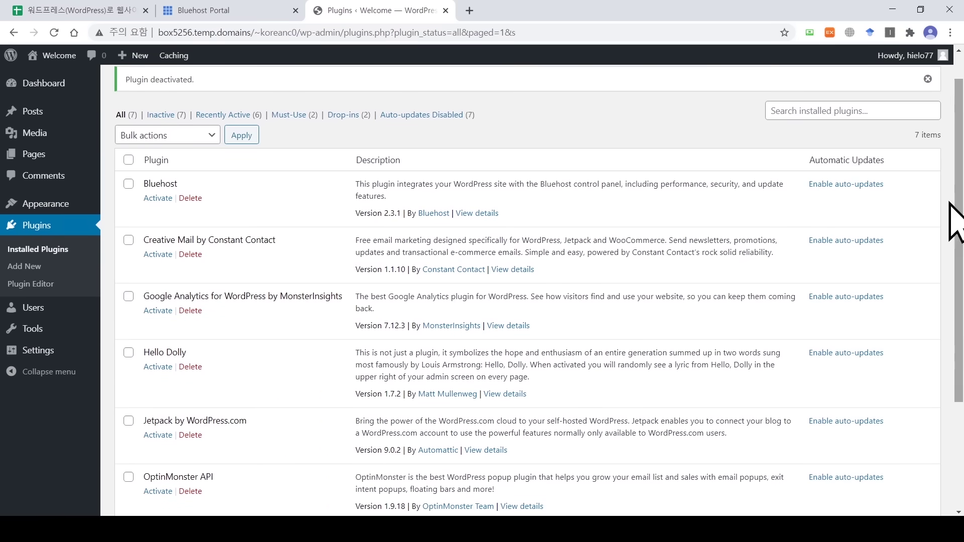
pyautogui.click(128, 160)
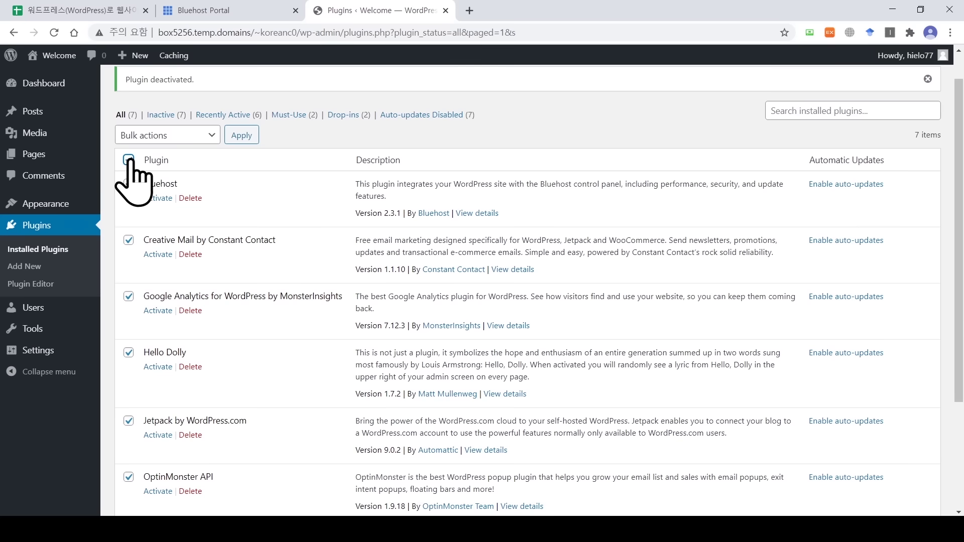
pyautogui.click(179, 141)
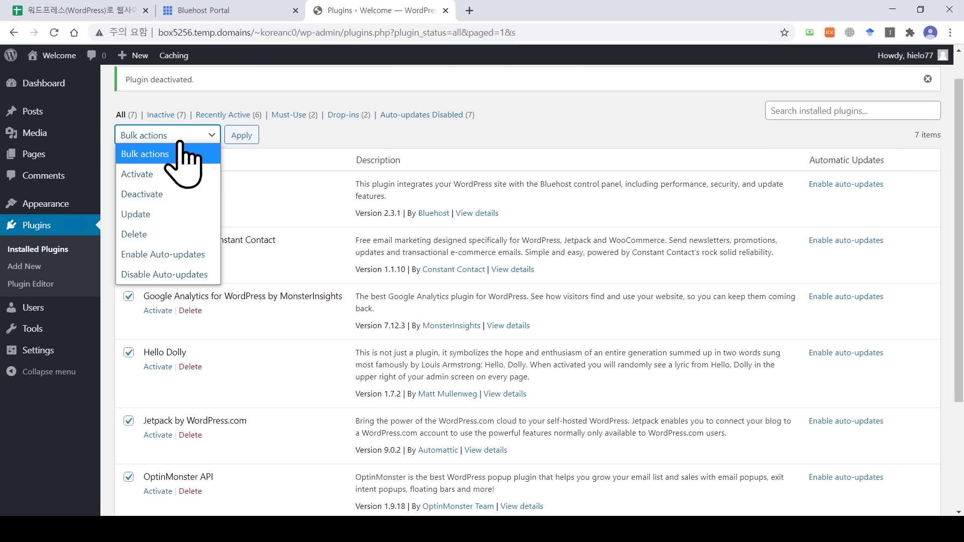
pyautogui.click(196, 234)
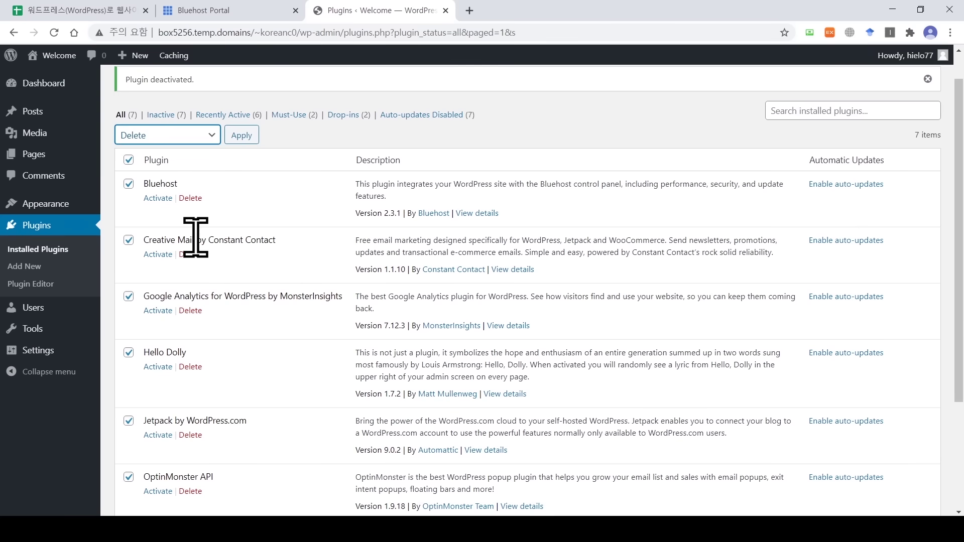
pyautogui.click(242, 135)
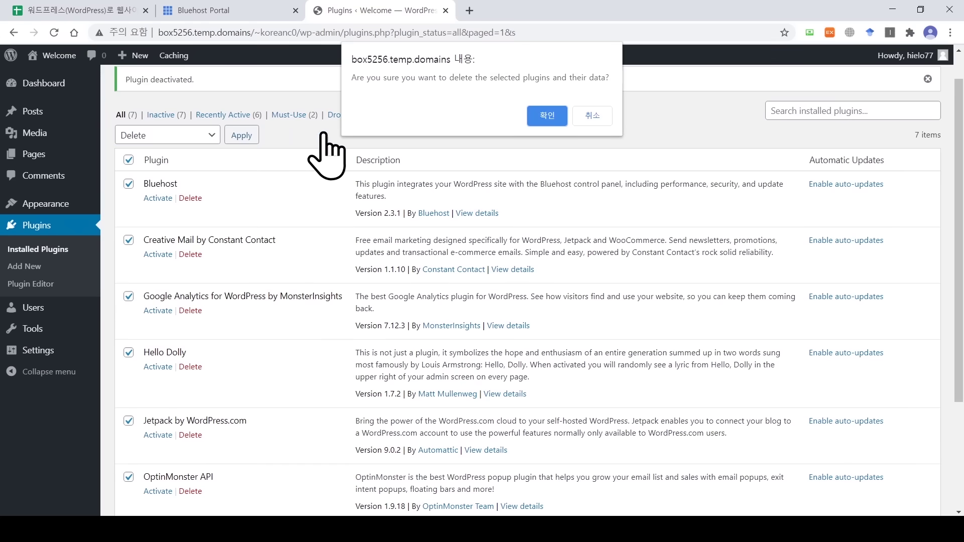
pyautogui.click(547, 116)
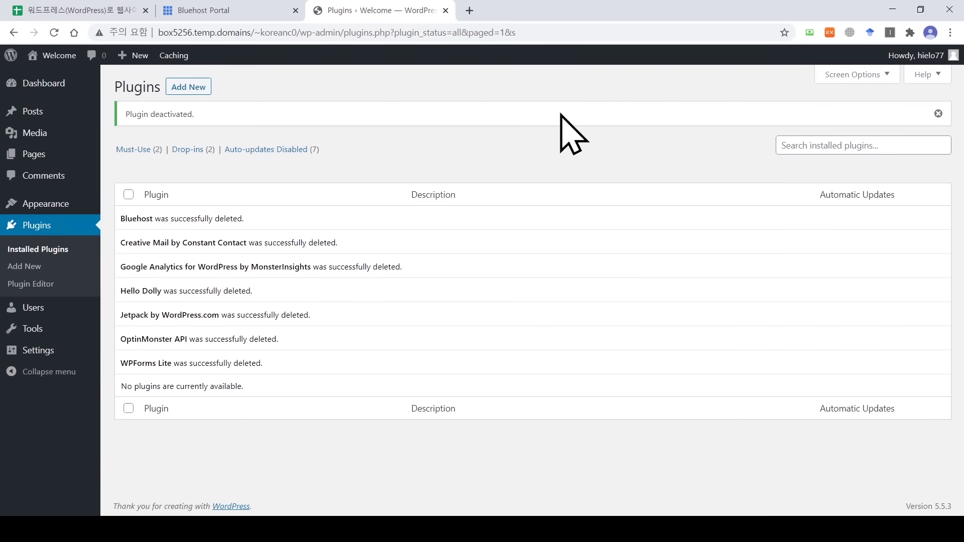
# Open the account's user profile and go to the New Password setting under Account Management.
pyautogui.click(35, 81)
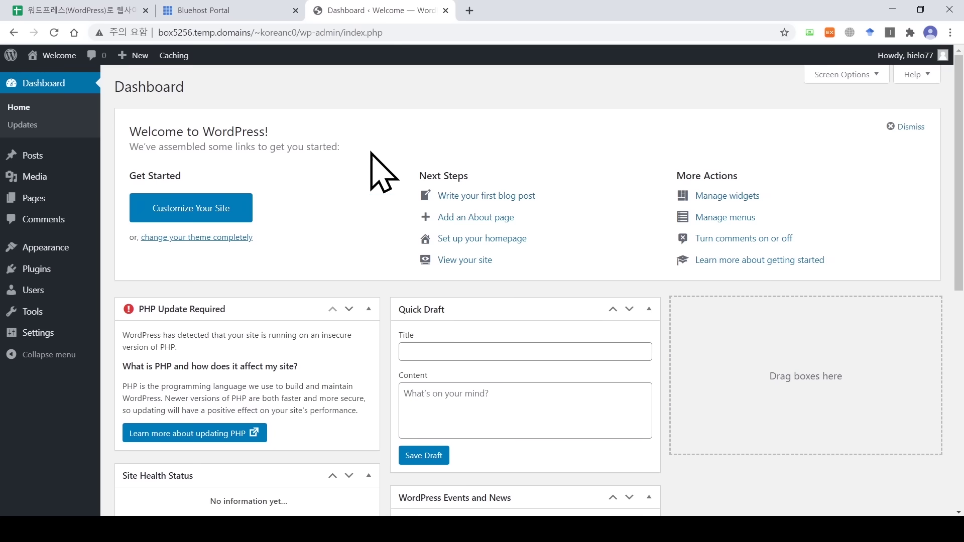
pyautogui.moveTo(33, 294)
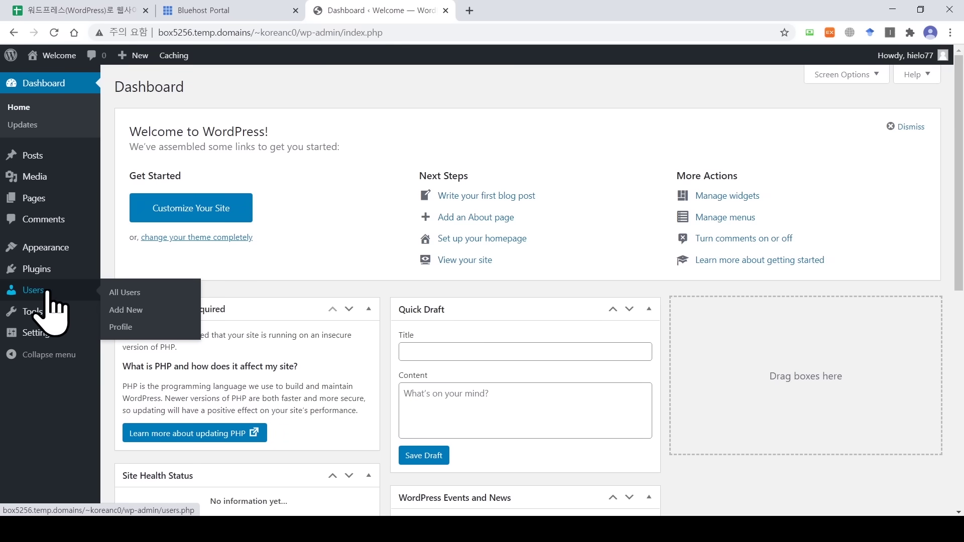
pyautogui.click(135, 328)
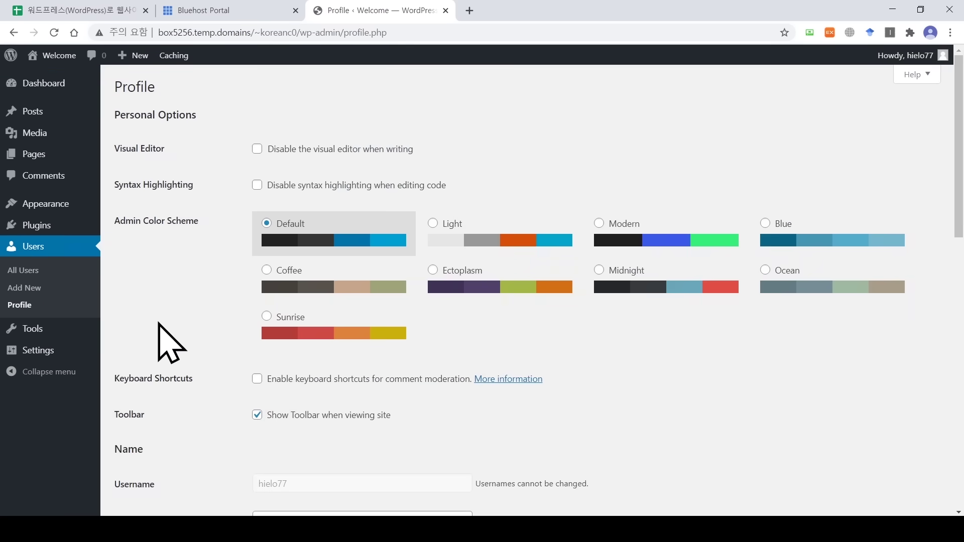
pyautogui.scroll(-4, 166, 346)
pyautogui.scroll(-2, 158, 324)
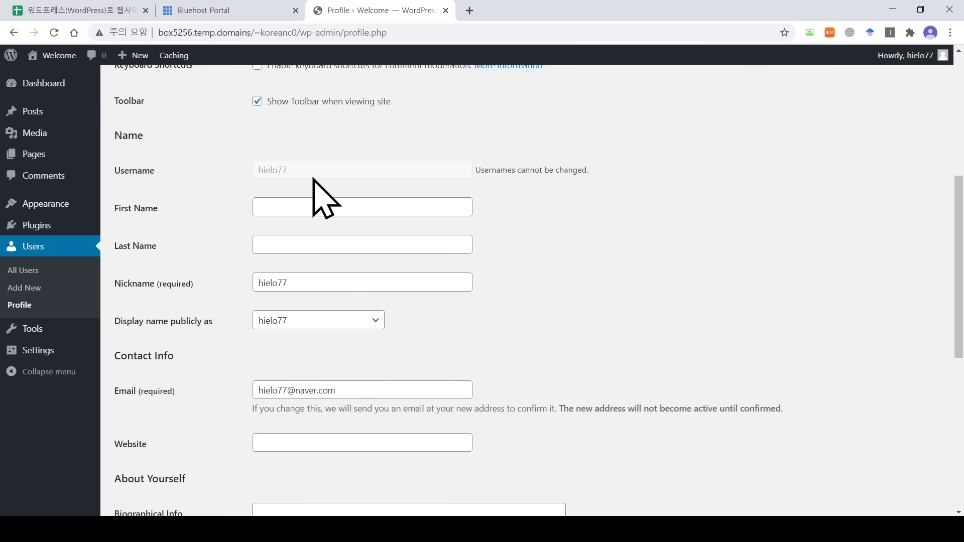
pyautogui.scroll(-7, 313, 180)
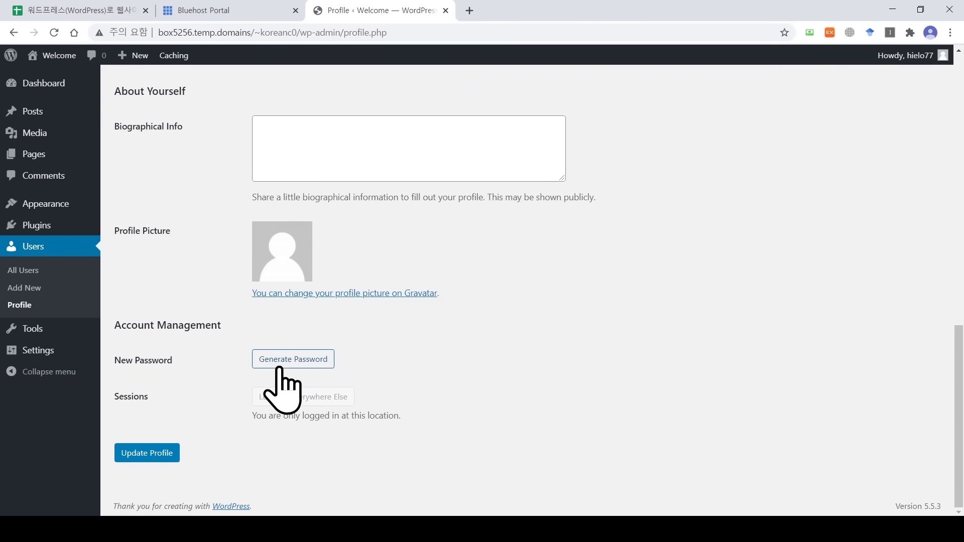
# Replace the generated password with the account's own new password, keep it hidden, and update the profile.
pyautogui.click(294, 364)
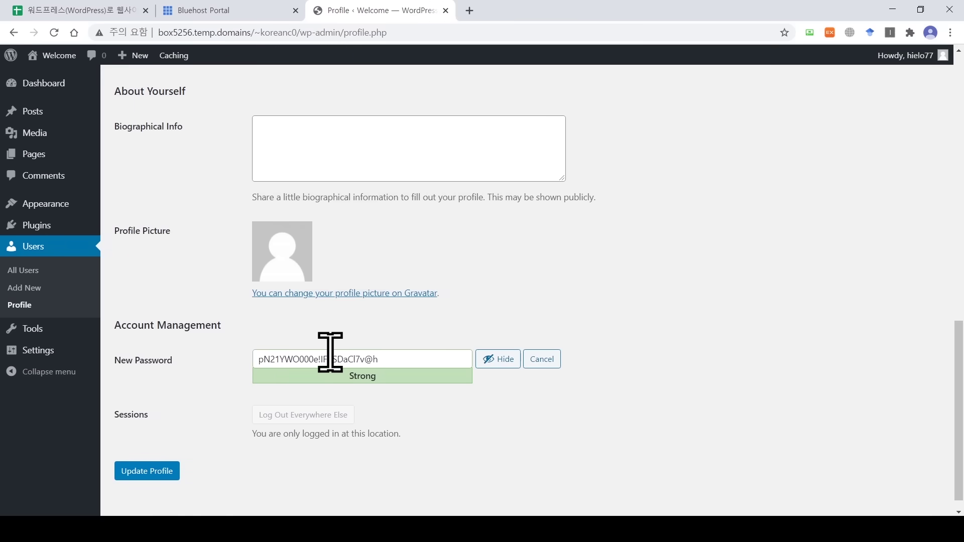
pyautogui.moveTo(402, 359); pyautogui.dragTo(261, 358)
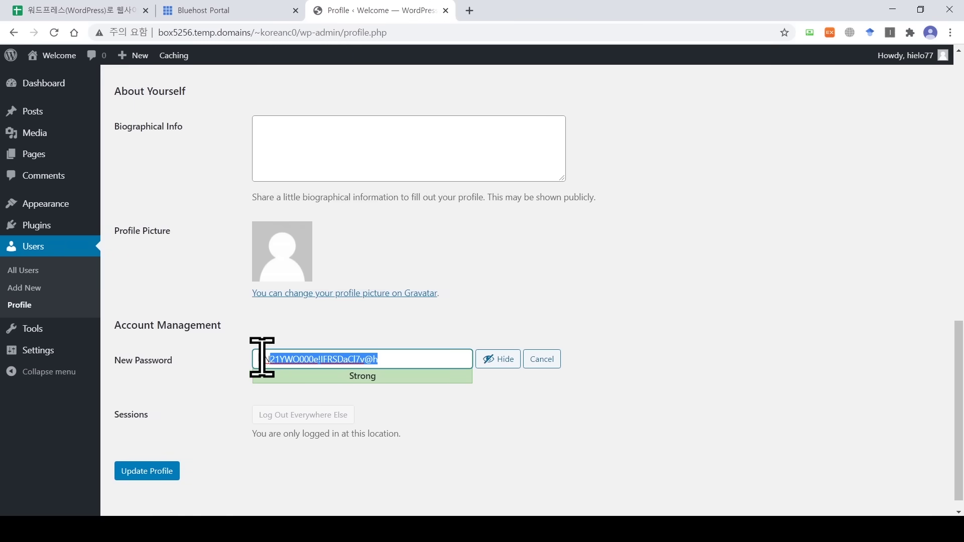
pyautogui.click(231, 370)
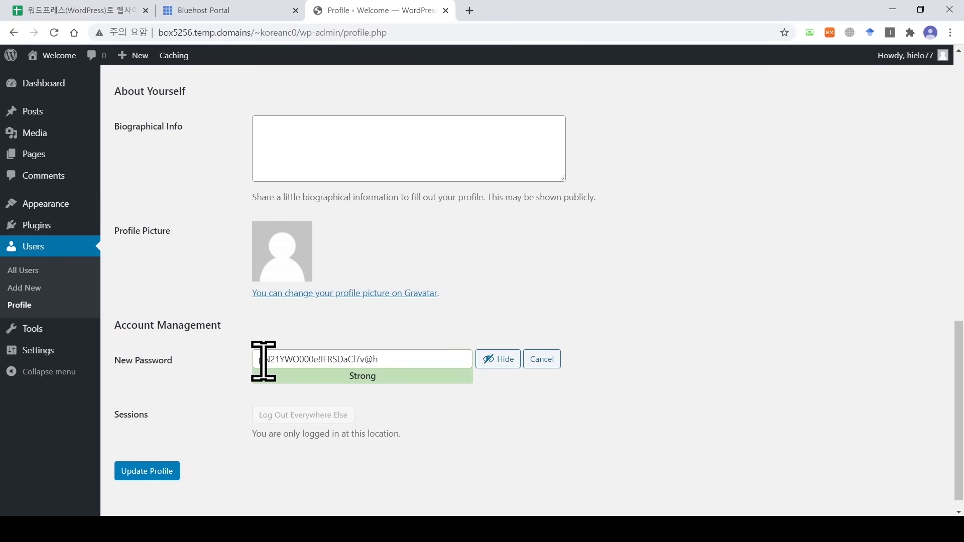
pyautogui.moveTo(393, 367); pyautogui.dragTo(221, 364)
pyautogui.press('BackSpace')
pyautogui.click(500, 358)
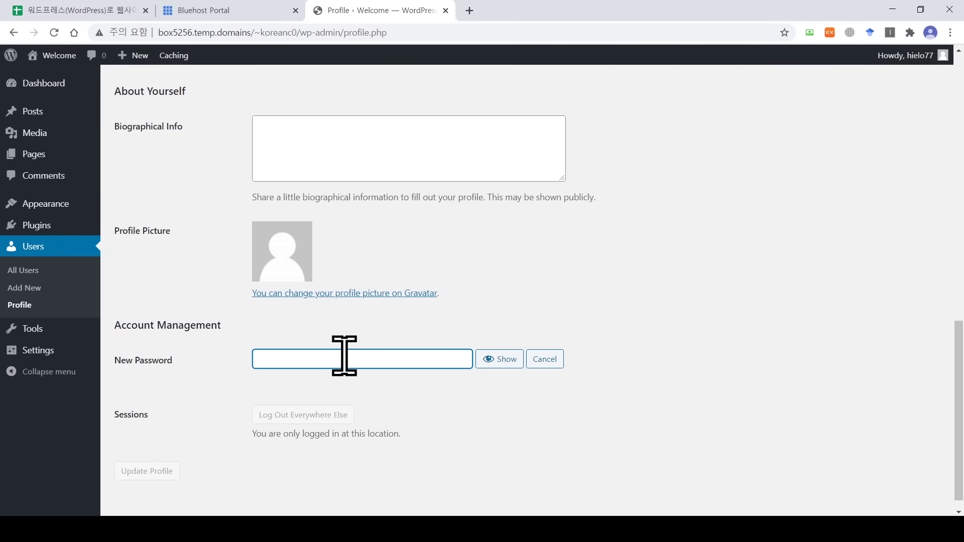
pyautogui.hotkey('ctrl', 'v')
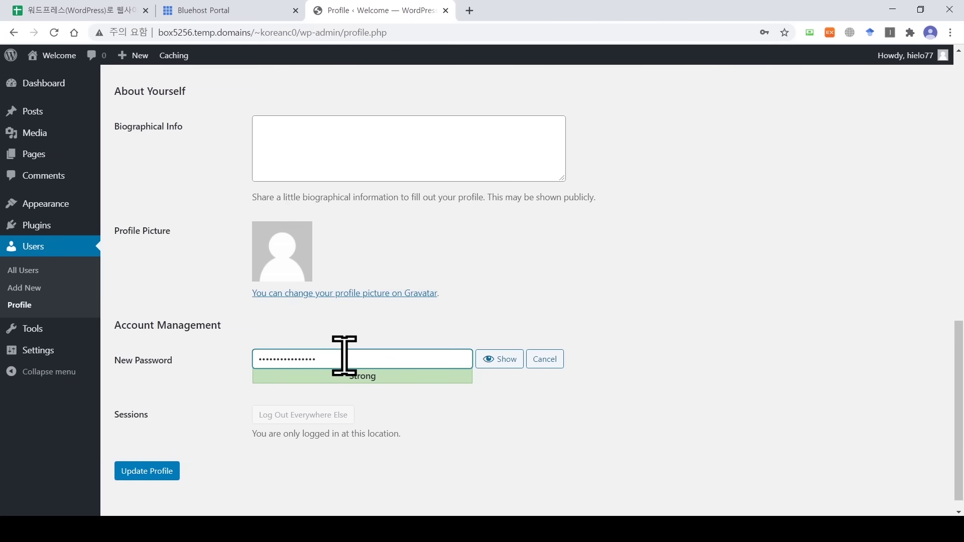
pyautogui.click(158, 473)
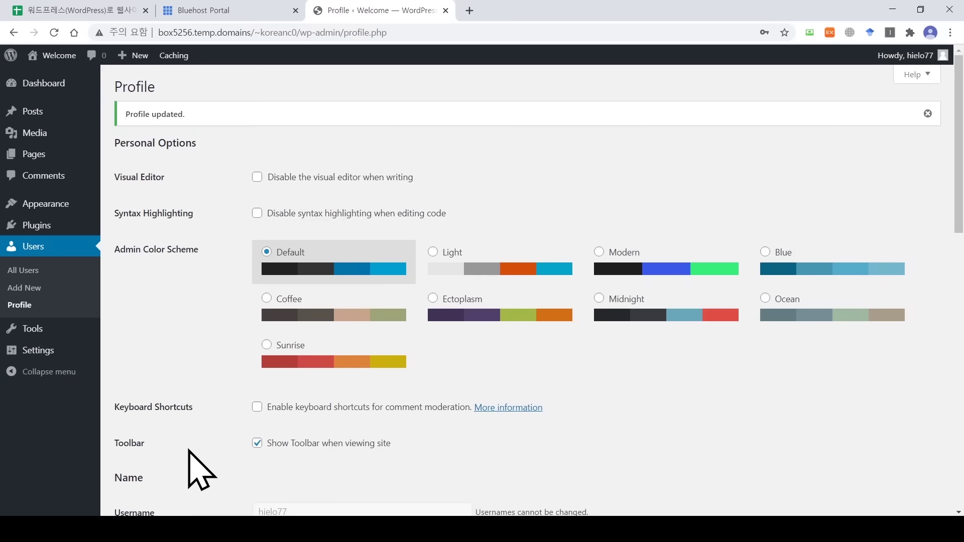
# Return from the profile page to the dashboard and close the Bluehost Portal tab.
pyautogui.scroll(-10, 201, 442)
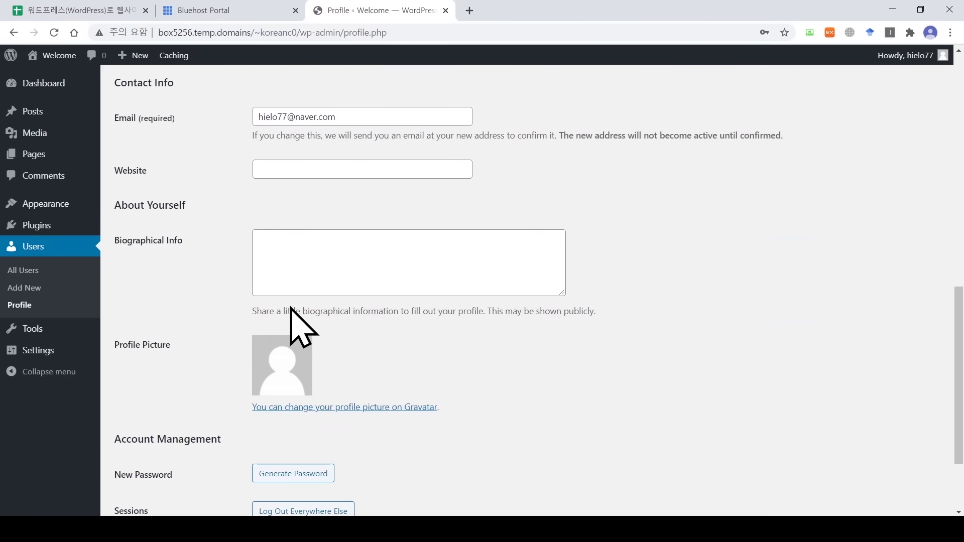
pyautogui.scroll(-3, 292, 316)
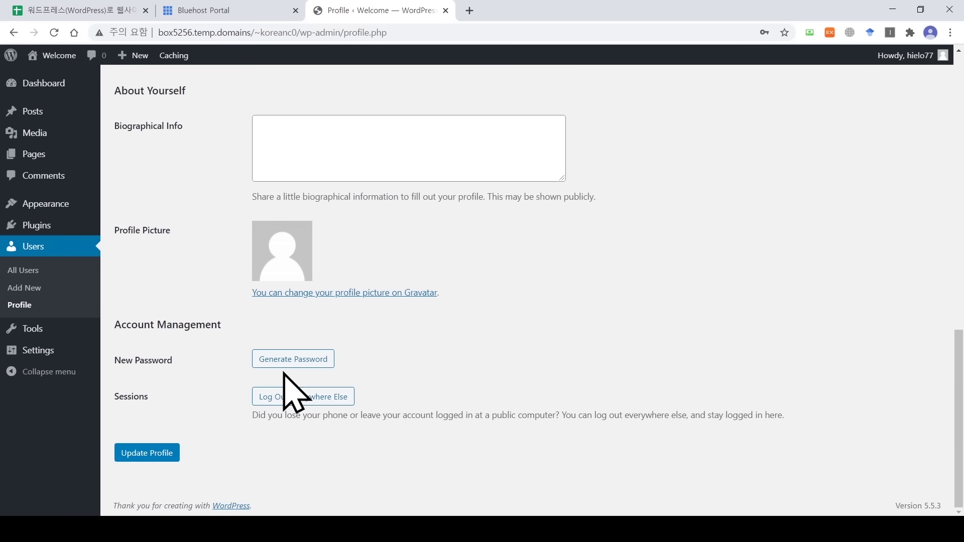
pyautogui.click(70, 83)
pyautogui.click(297, 10)
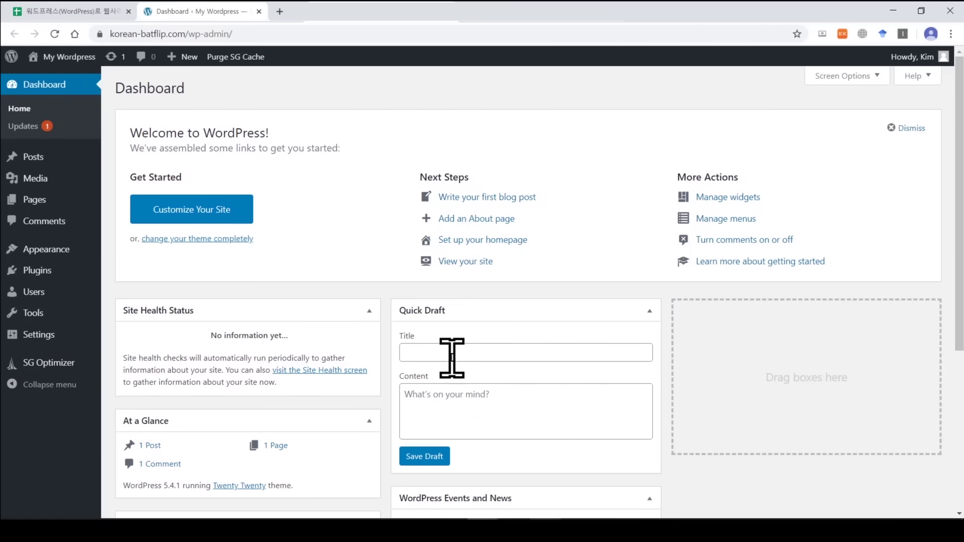
# Dismiss the welcome panel and collapse the Site Health Status, Quick Draft, At a Glance, Events and News, and Activity boxes.
pyautogui.click(900, 128)
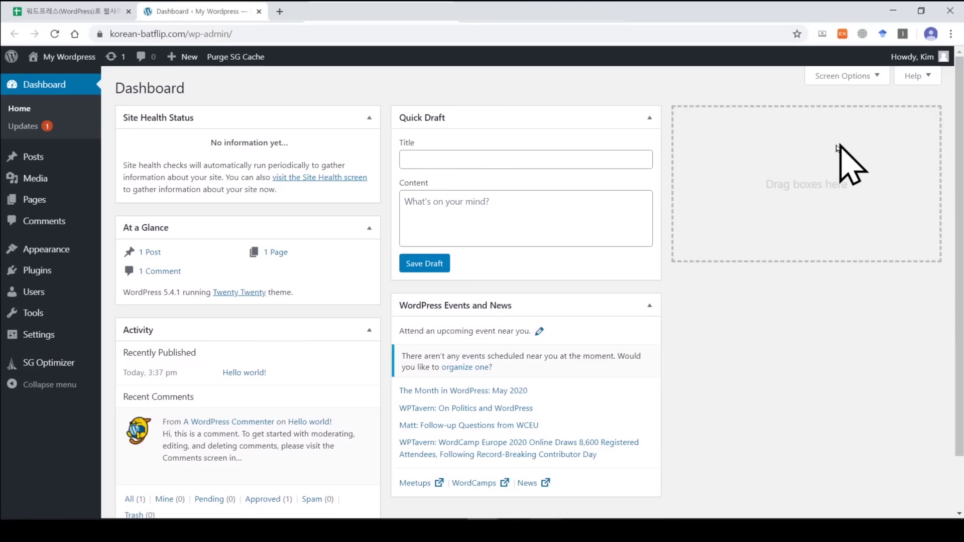
pyautogui.click(369, 118)
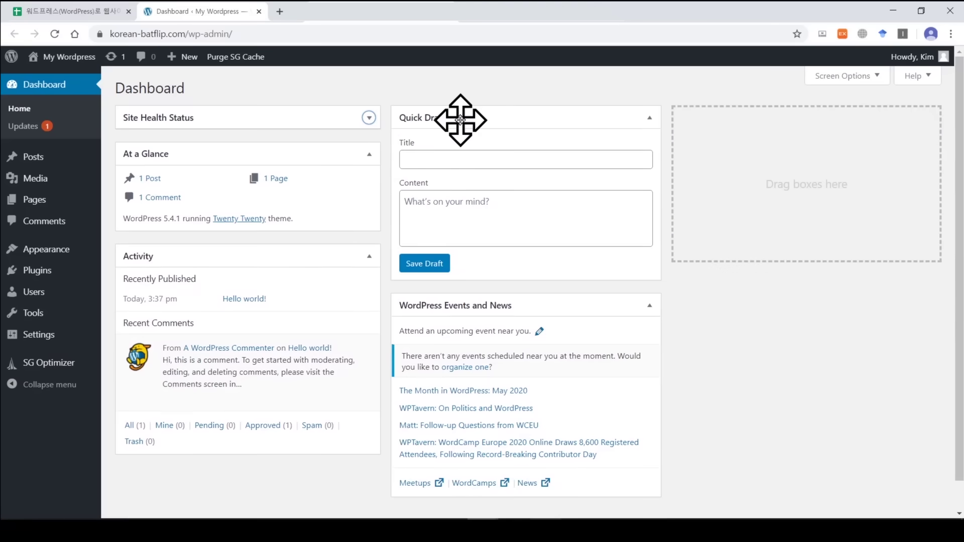
pyautogui.click(460, 120)
pyautogui.click(372, 154)
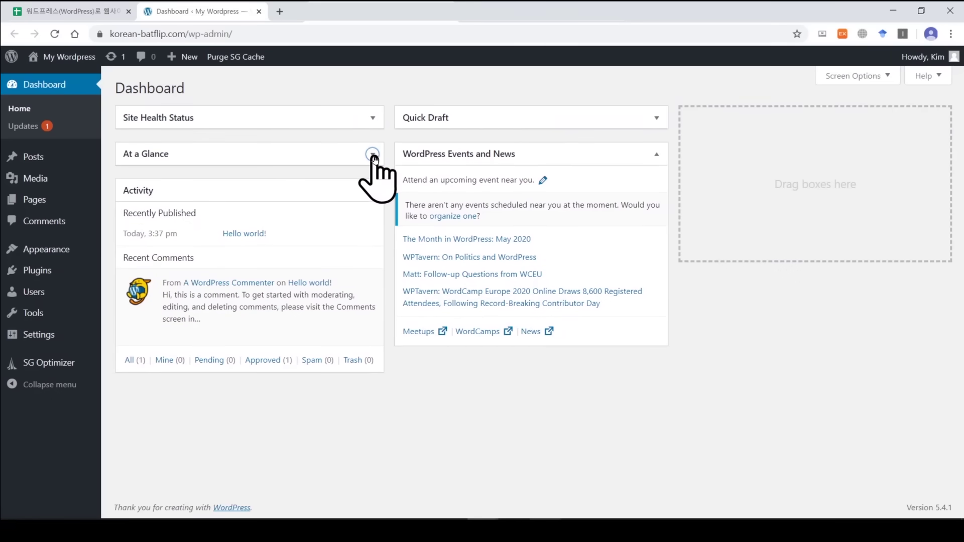
pyautogui.click(570, 155)
pyautogui.click(372, 192)
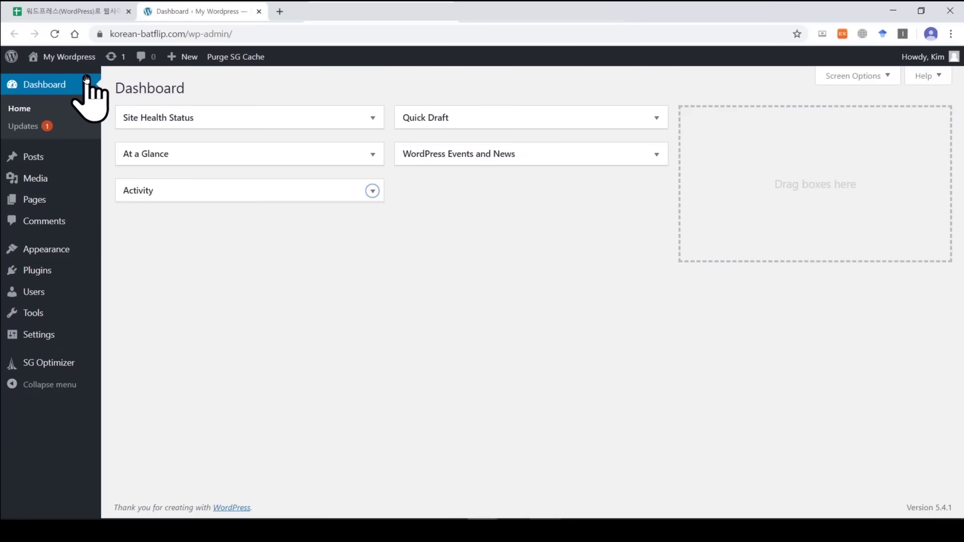
# Visit the live site in a separate tab and examine its Hello world! post and the search, archive and meta widgets below.
pyautogui.moveTo(69, 59)
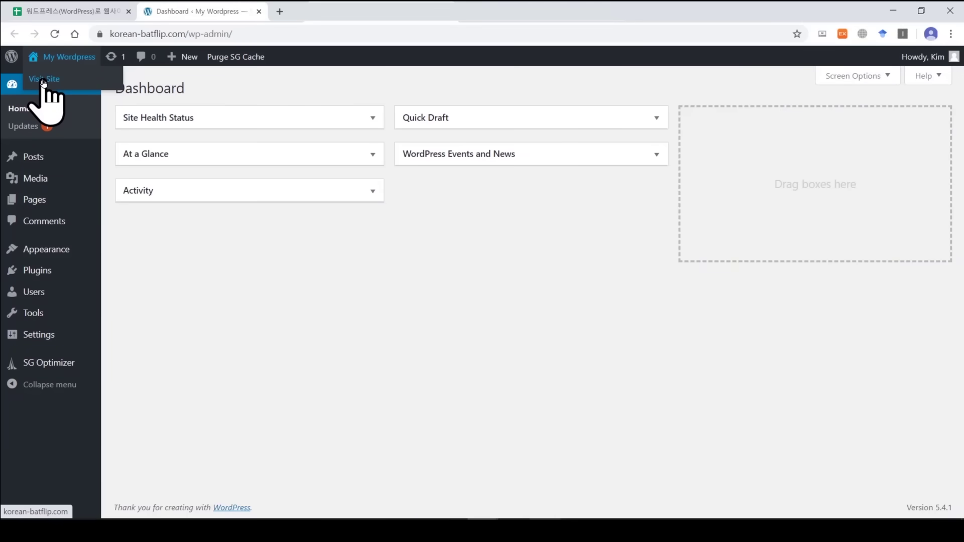
pyautogui.rightClick(44, 84)
pyautogui.click(75, 90)
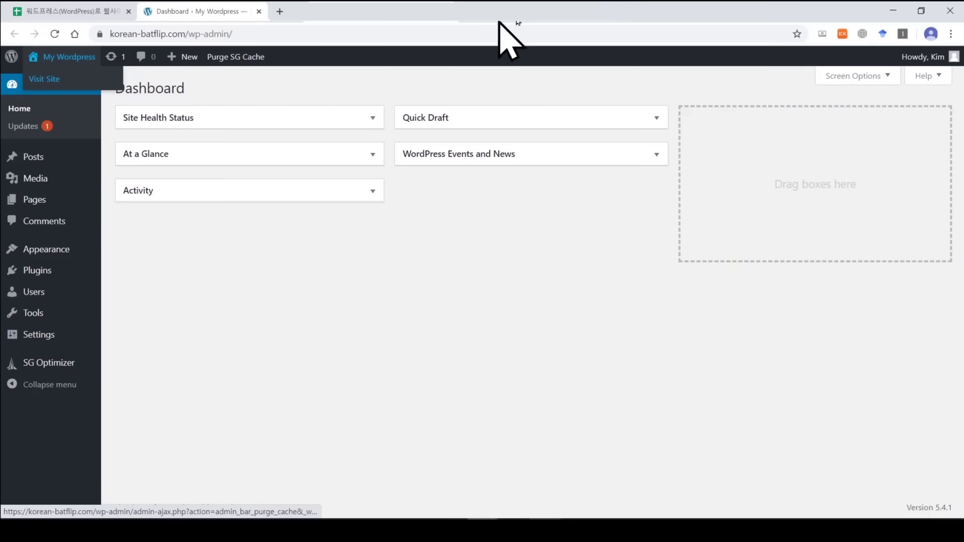
pyautogui.click(530, 20)
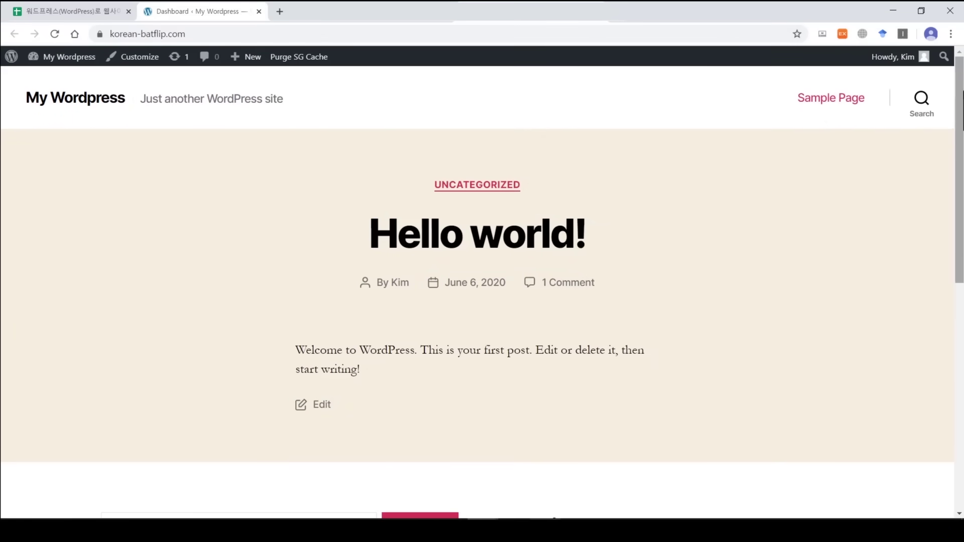
pyautogui.moveTo(353, 228); pyautogui.dragTo(628, 232)
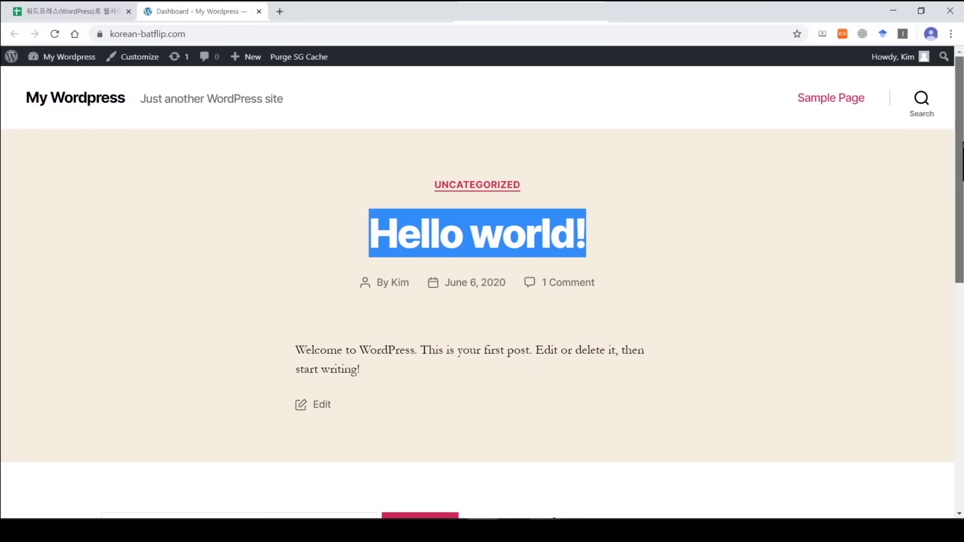
pyautogui.moveTo(961, 161); pyautogui.dragTo(961, 366)
pyautogui.click(904, 209)
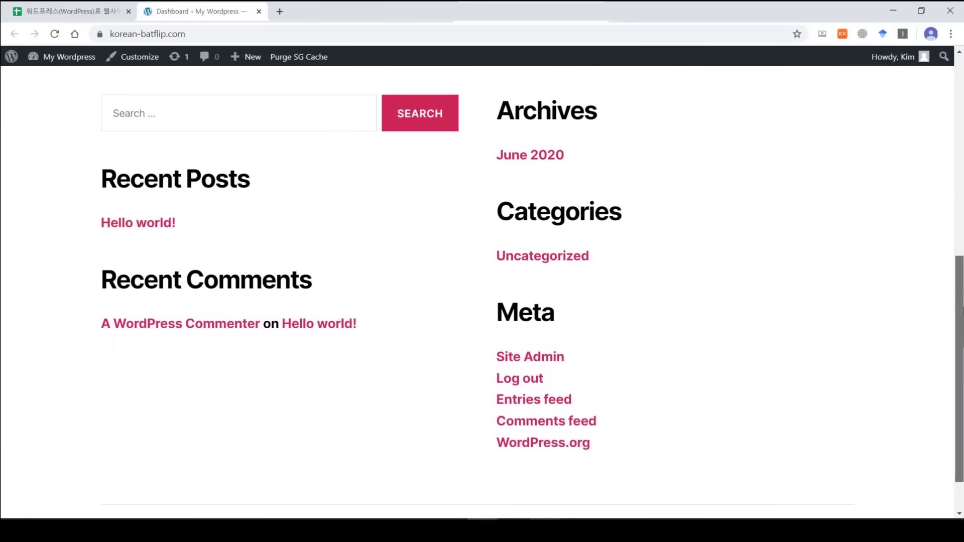
pyautogui.scroll(9, 786, 186)
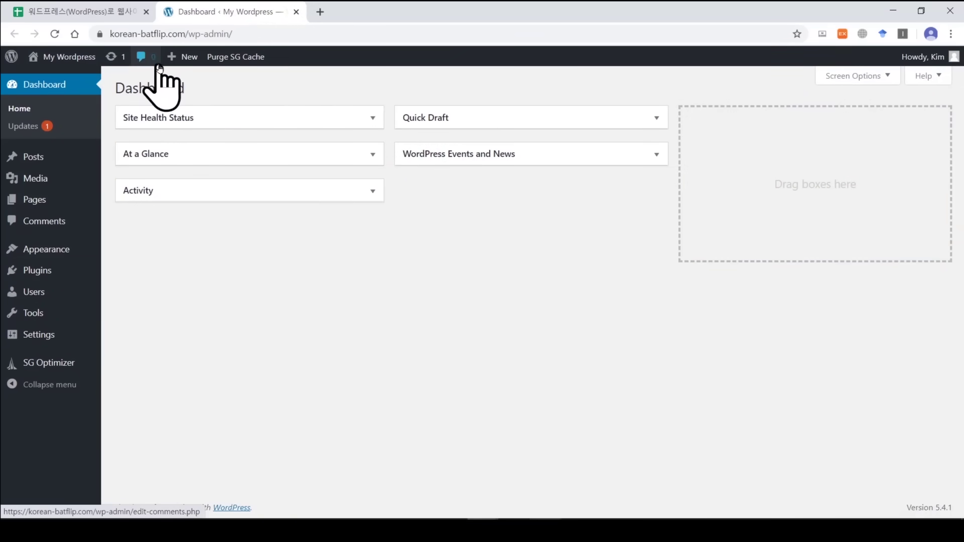
pyautogui.click(48, 87)
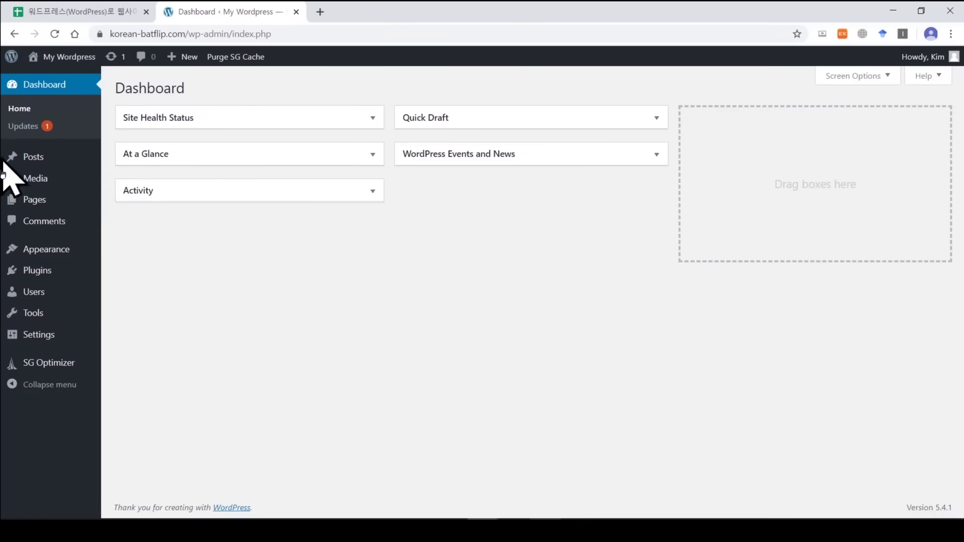
pyautogui.moveTo(36, 159)
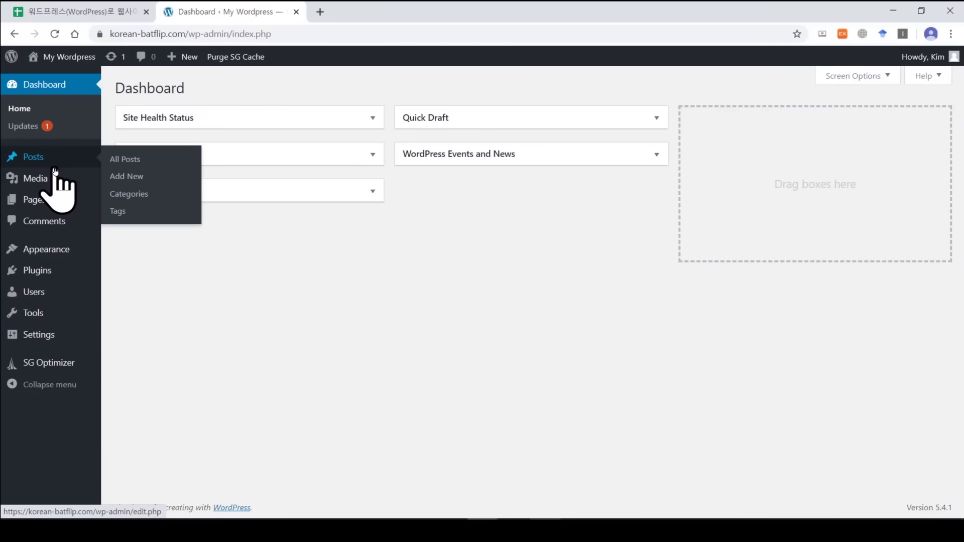
pyautogui.moveTo(41, 187)
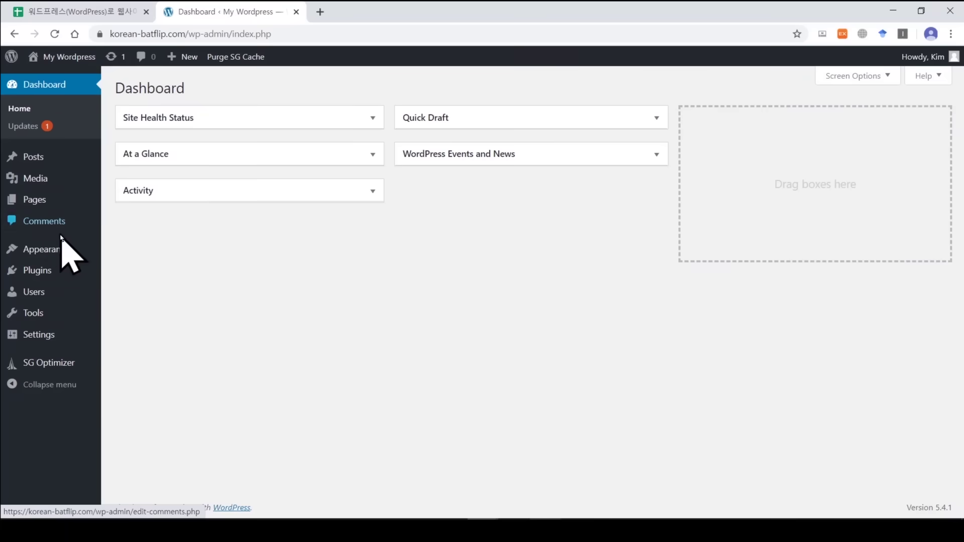
pyautogui.moveTo(52, 260)
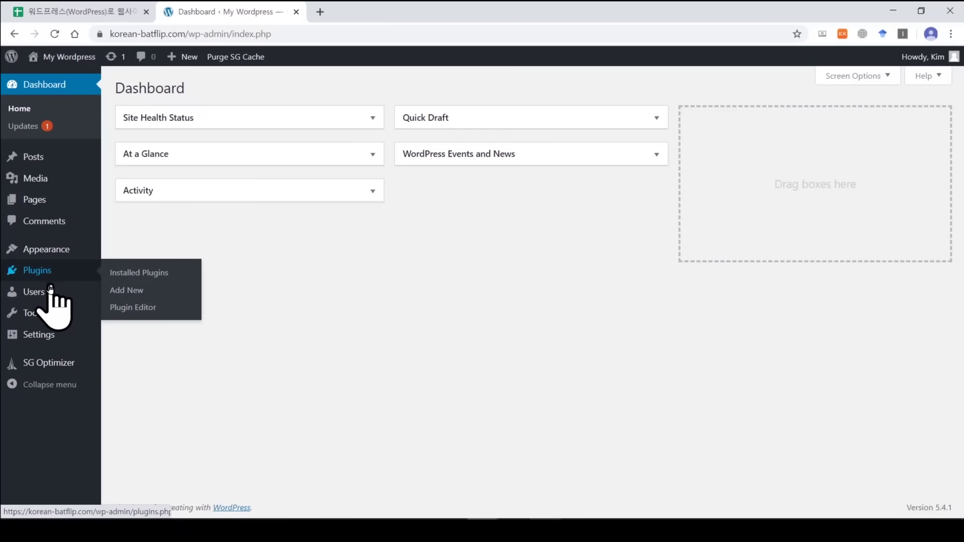
pyautogui.moveTo(39, 302)
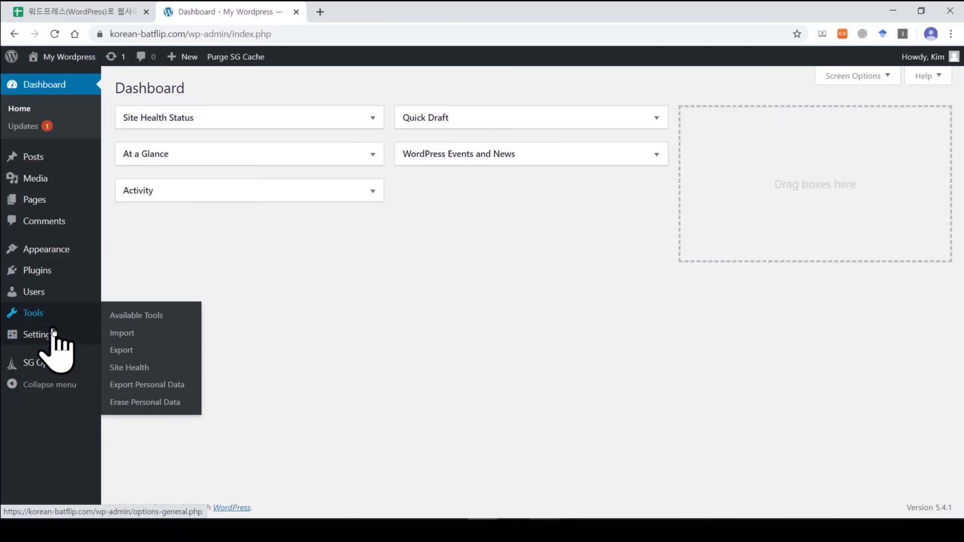
pyautogui.moveTo(41, 341)
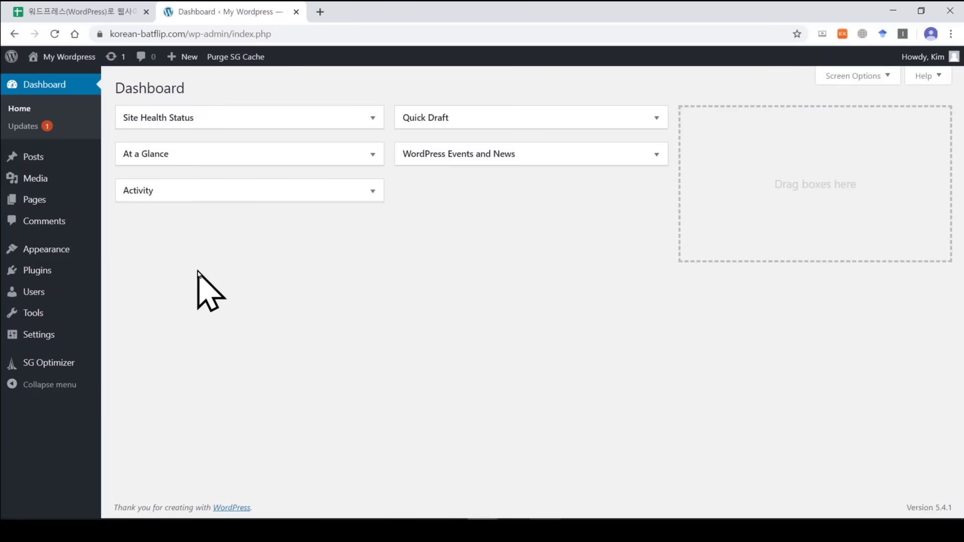
# Switch to the Google Sheets checklist and tick off item 3 (WordPress installation and SSL) and item 4 (login and dashboard).
pyautogui.click(96, 11)
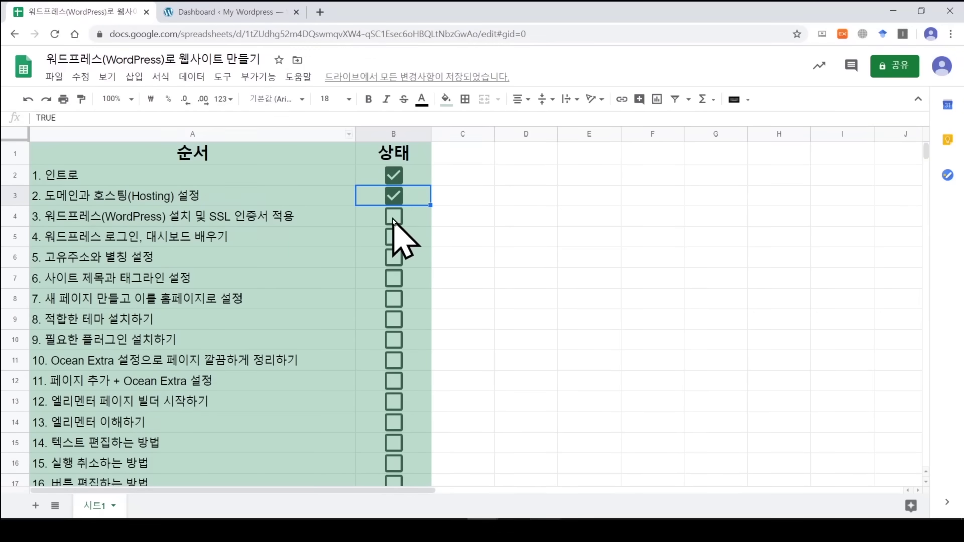
pyautogui.click(393, 217)
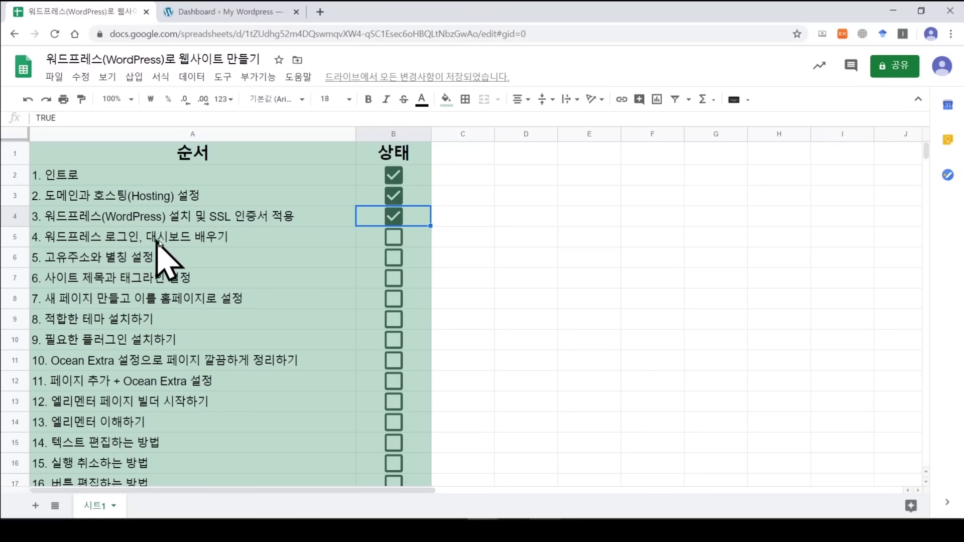
pyautogui.click(394, 237)
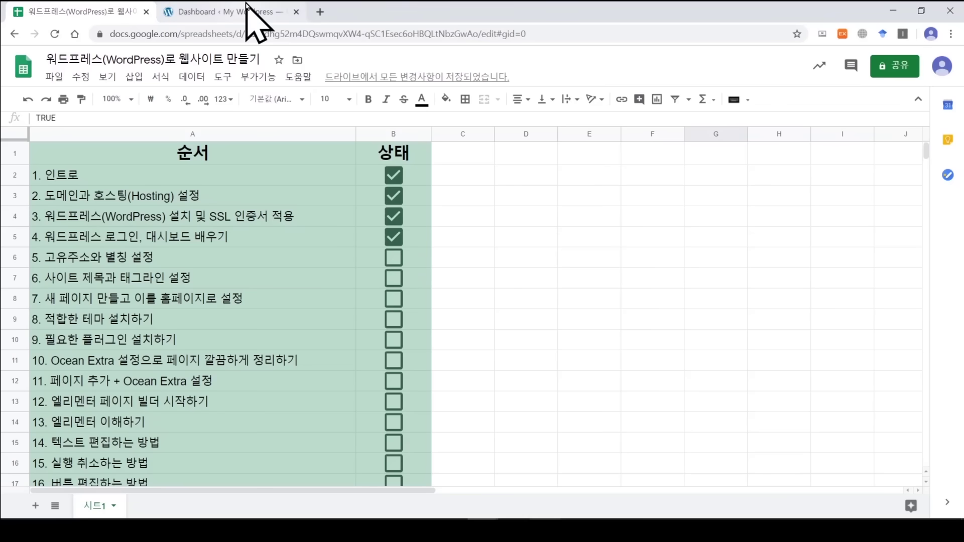
# Return to the WordPress admin, set the site language to 한국어 in the general settings, and save the changes.
pyautogui.click(246, 5)
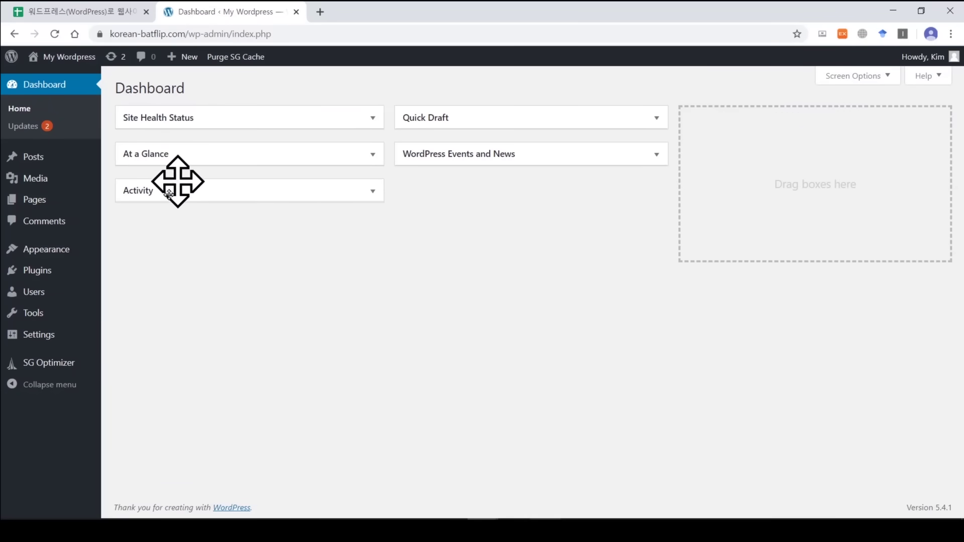
pyautogui.moveTo(74, 312)
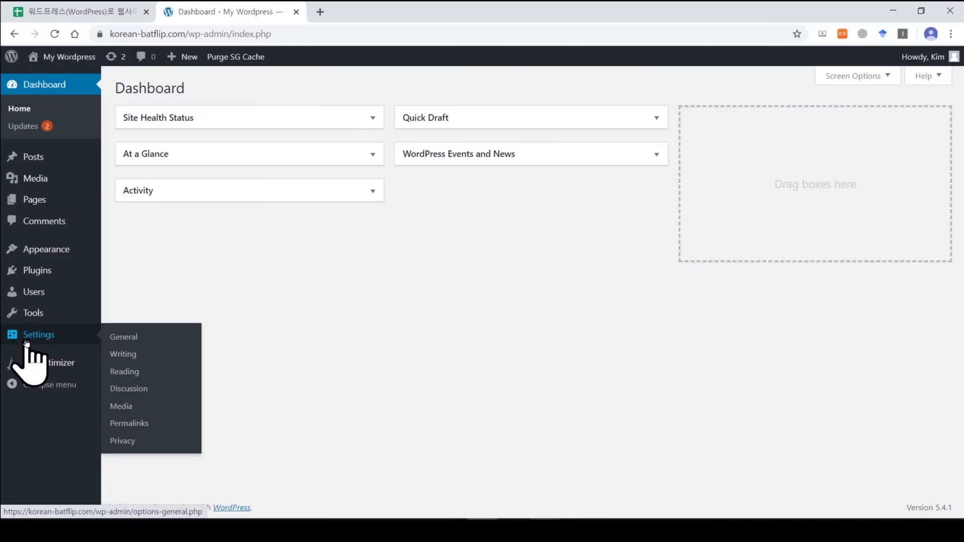
pyautogui.click(144, 343)
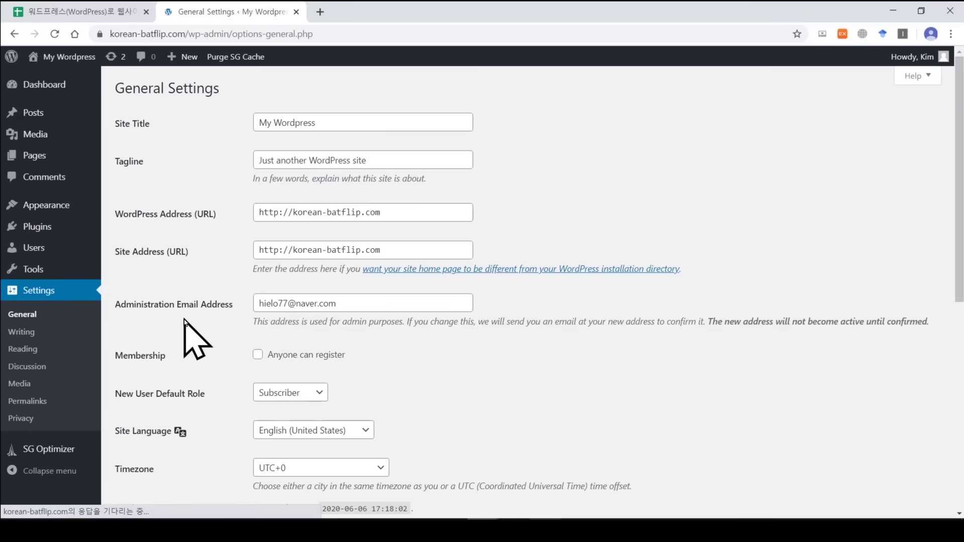
pyautogui.scroll(-2, 183, 319)
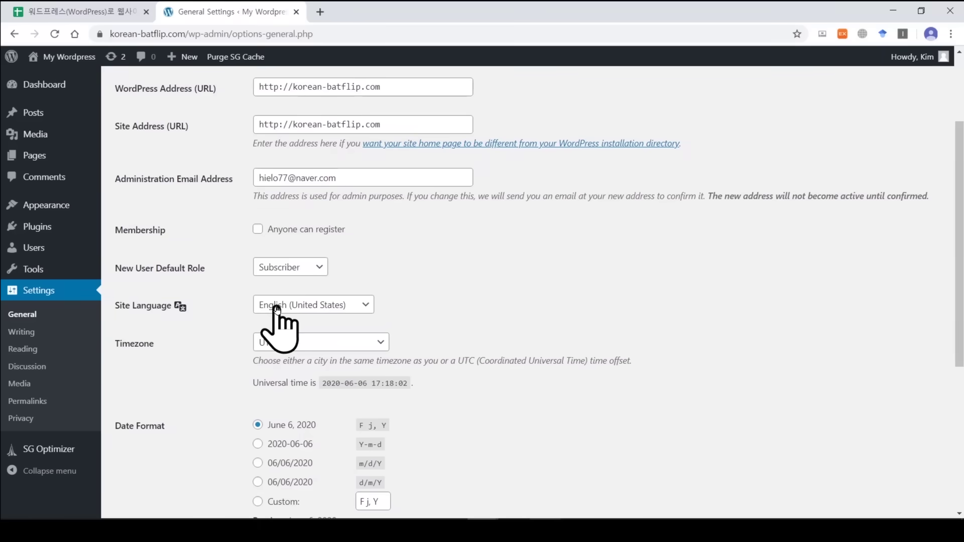
pyautogui.moveTo(117, 306); pyautogui.dragTo(171, 314)
pyautogui.click(299, 307)
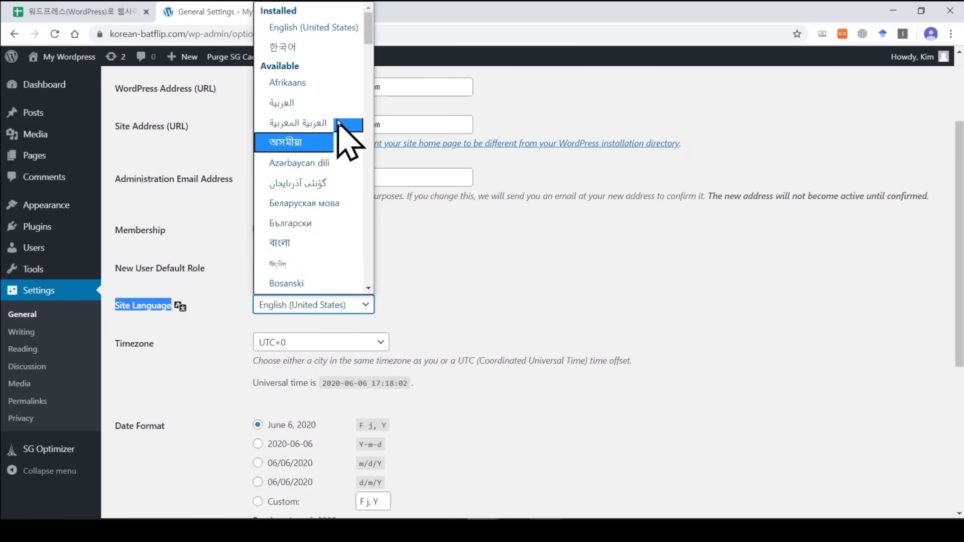
pyautogui.click(341, 49)
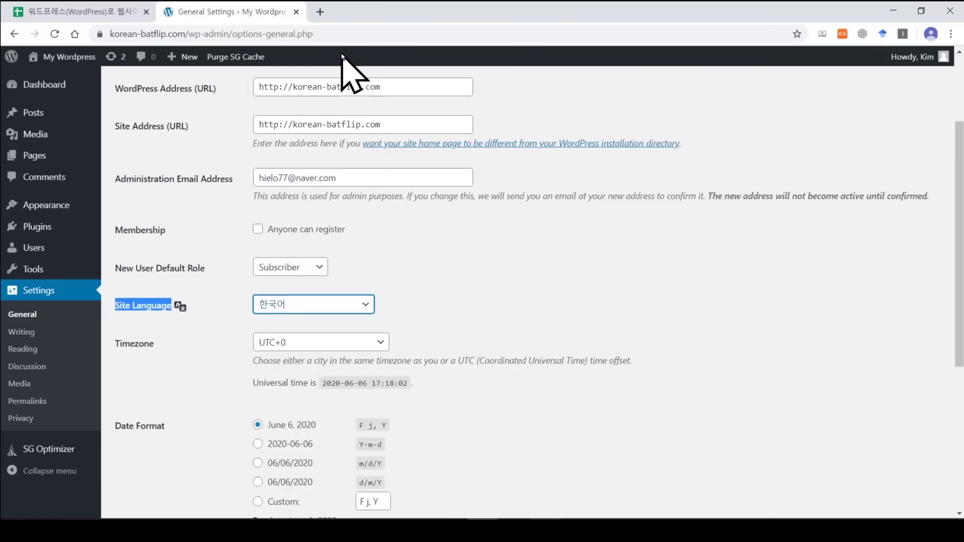
pyautogui.scroll(-5, 350, 295)
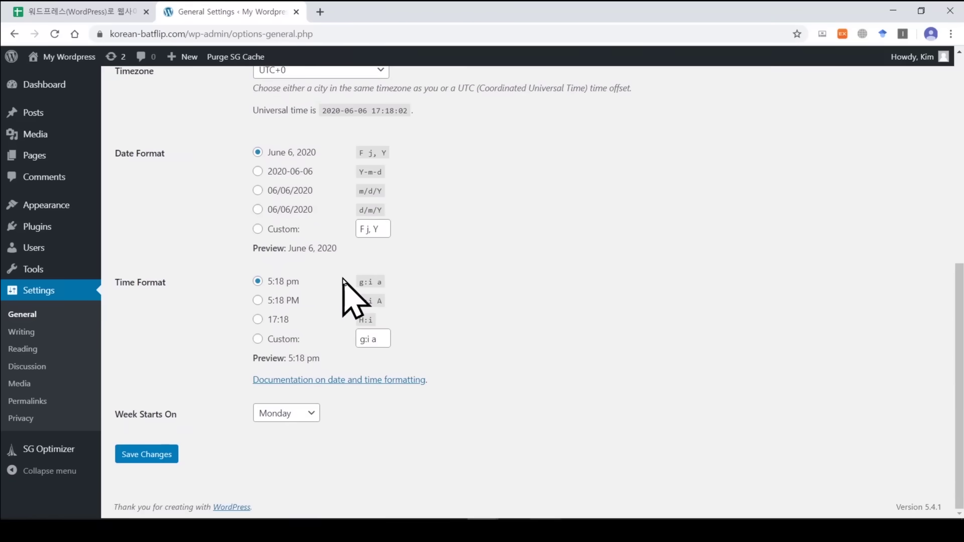
pyautogui.click(153, 456)
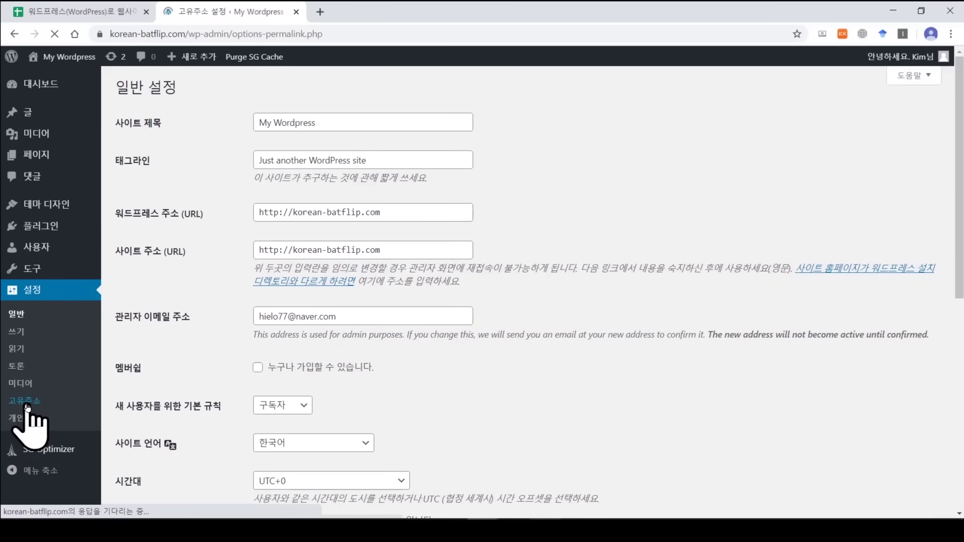
# Keep the post name structure (글 이름) in the permalink settings and save the changes.
pyautogui.moveTo(157, 335); pyautogui.dragTo(131, 336)
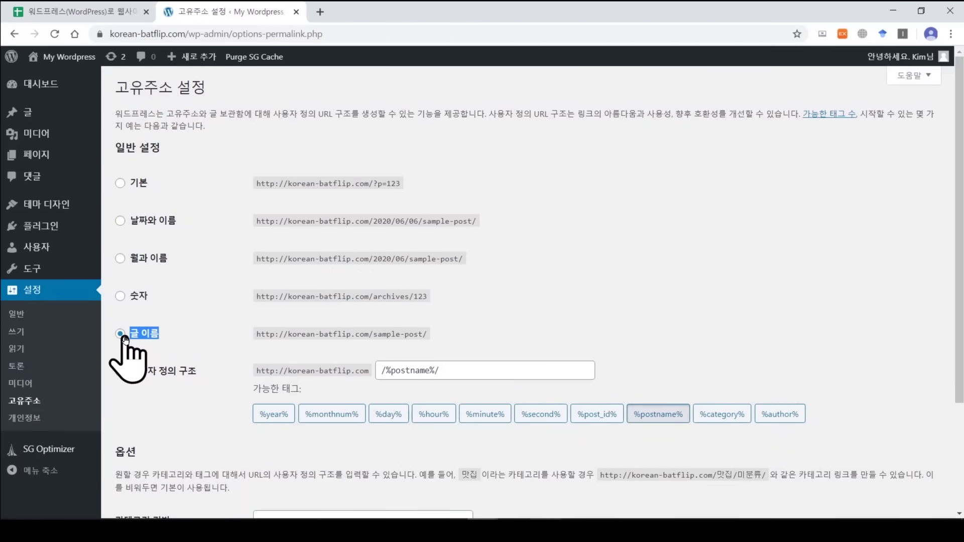
pyautogui.scroll(-3, 125, 346)
pyautogui.click(133, 455)
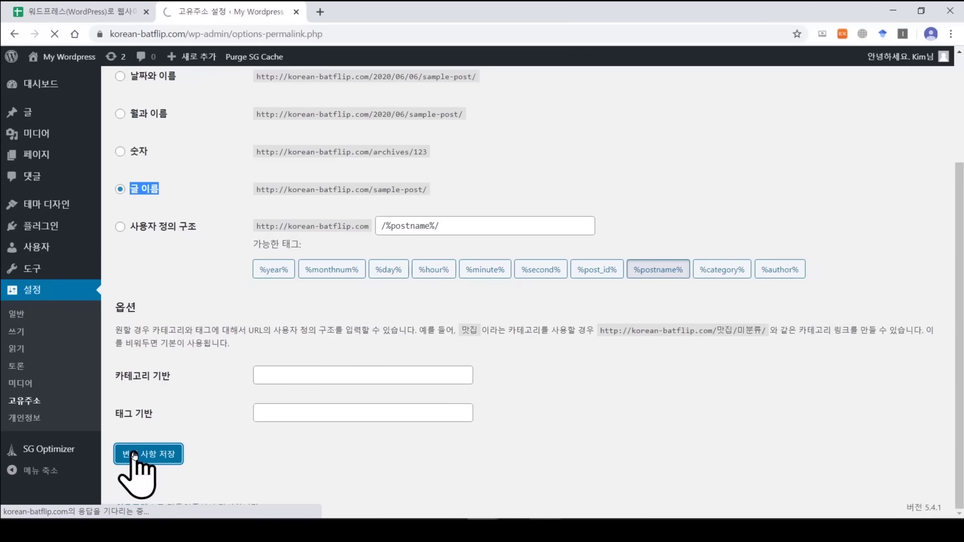
# Open the account's own profile and choose the nickname as the publicly displayed name.
pyautogui.moveTo(57, 251)
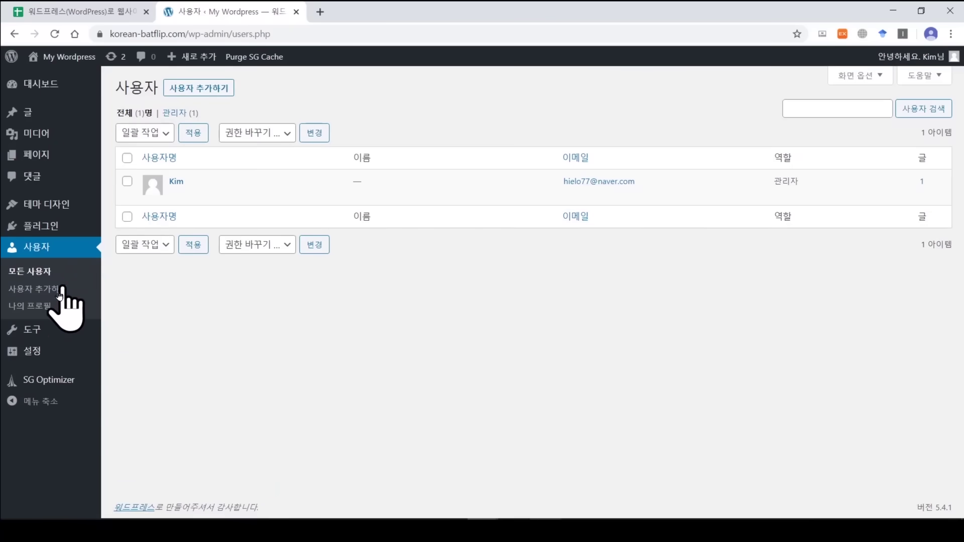
pyautogui.click(40, 307)
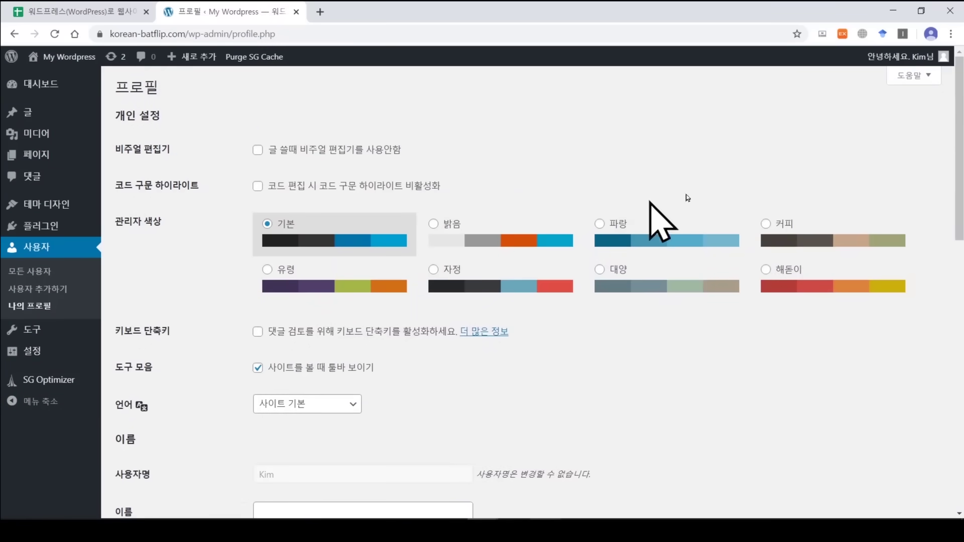
pyautogui.scroll(-3, 650, 204)
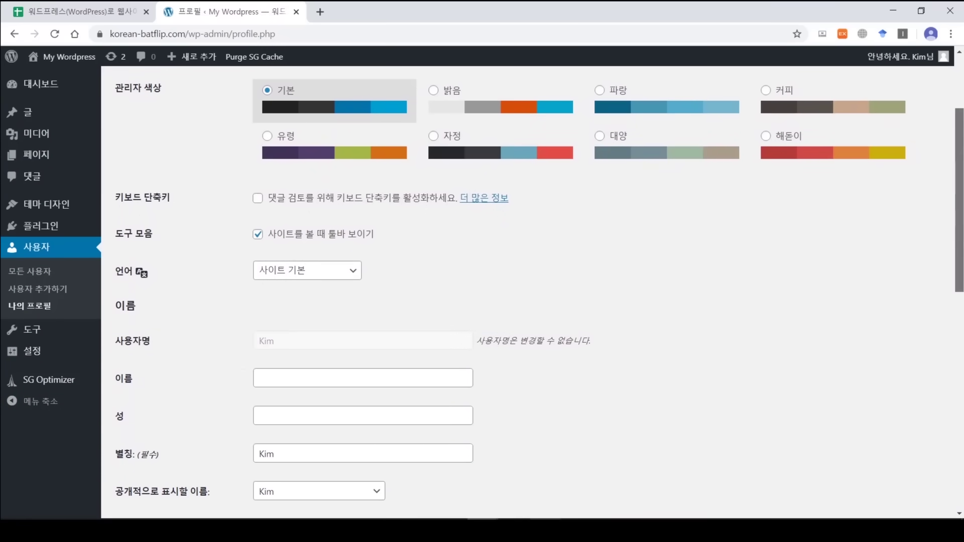
pyautogui.doubleClick(124, 455)
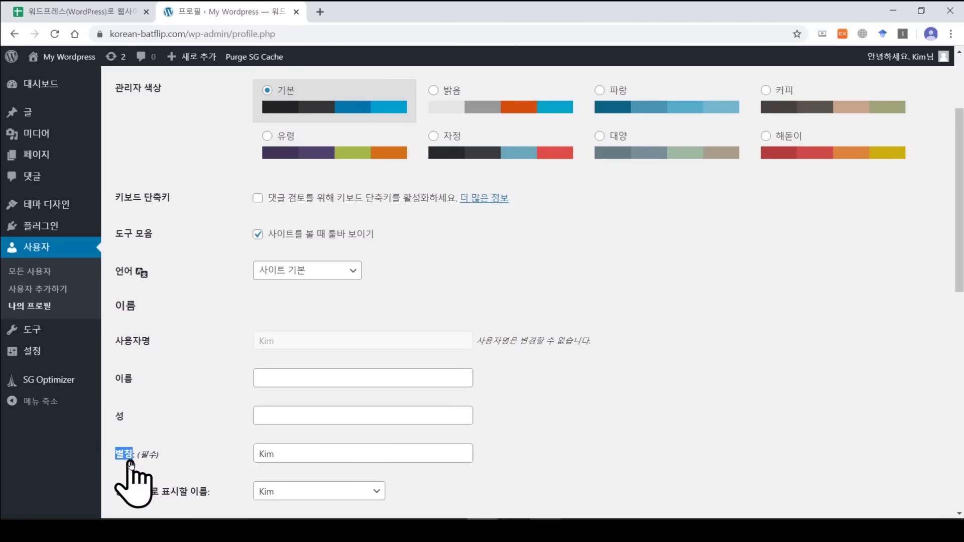
pyautogui.moveTo(120, 498); pyautogui.dragTo(200, 500)
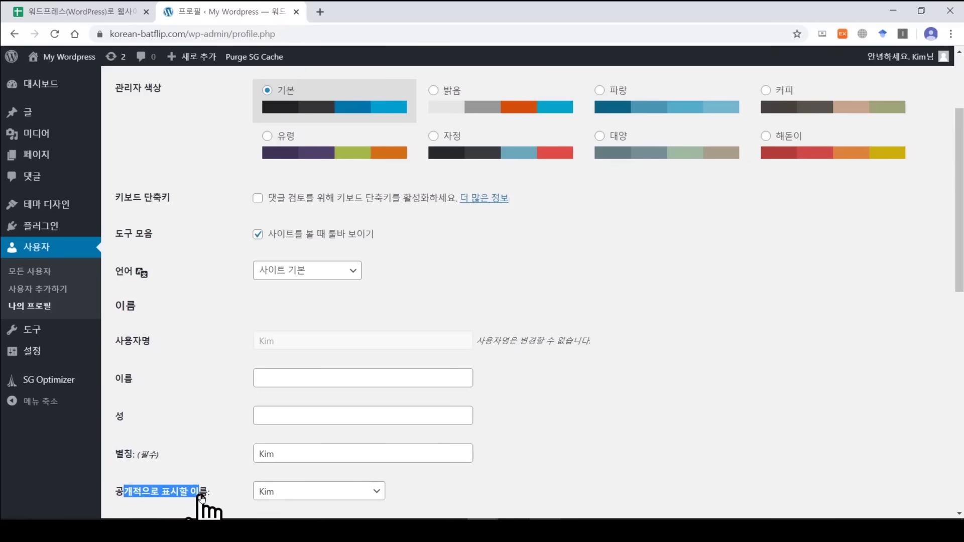
pyautogui.click(293, 493)
pyautogui.click(280, 472)
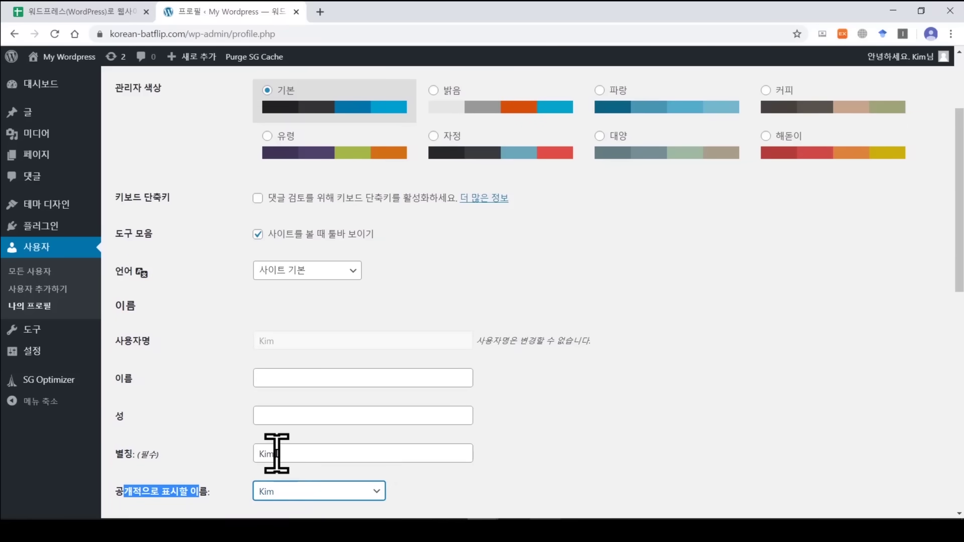
# Check the nickname field in the profile and update the profile.
pyautogui.click(280, 455)
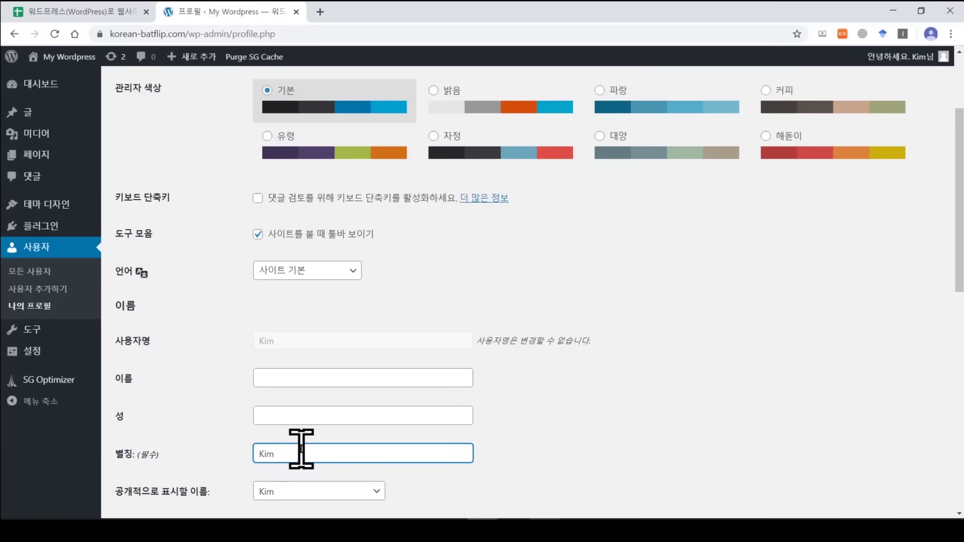
pyautogui.moveTo(289, 454); pyautogui.dragTo(258, 452)
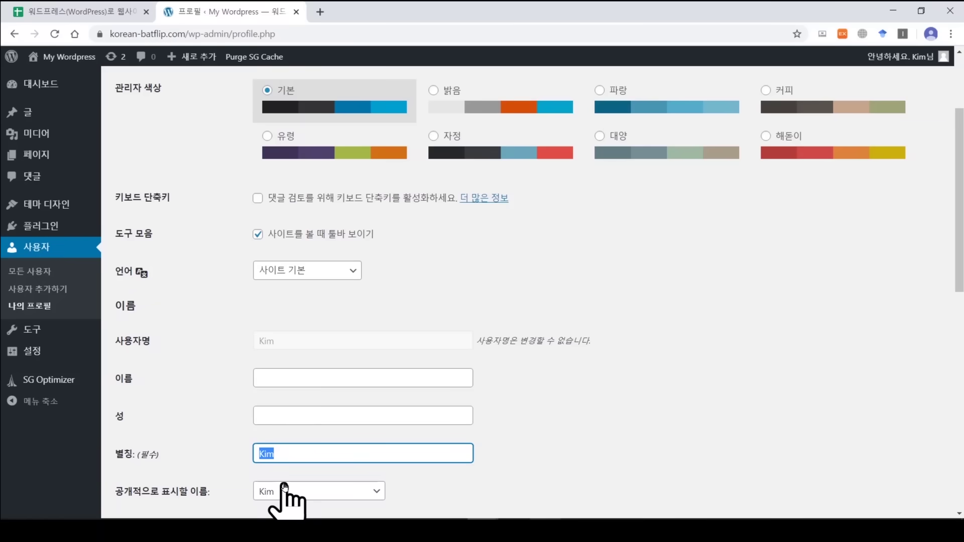
pyautogui.moveTo(959, 195); pyautogui.dragTo(962, 409)
pyautogui.click(151, 471)
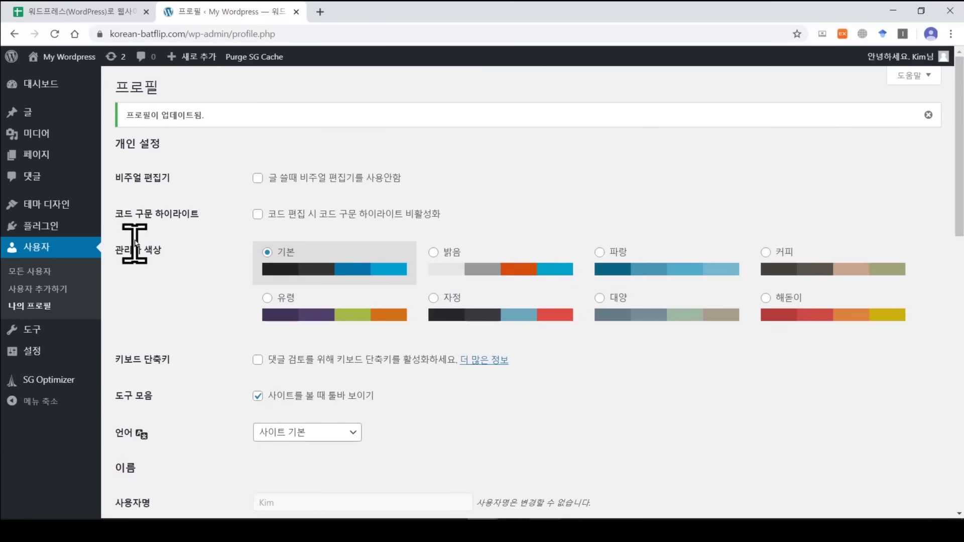
# Tick off item 5 (permalink and nickname settings) in the Google Sheets checklist and return to the WordPress admin.
pyautogui.click(93, 7)
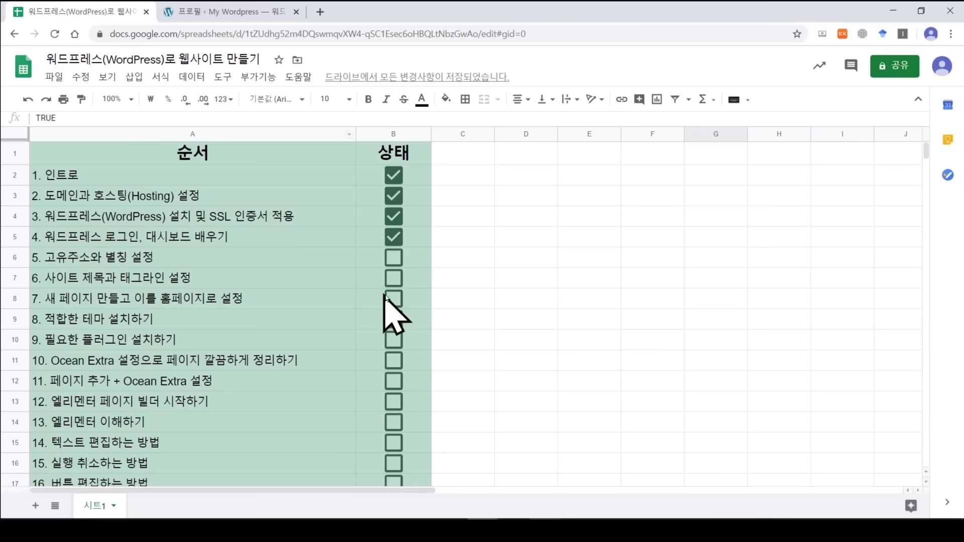
pyautogui.click(395, 258)
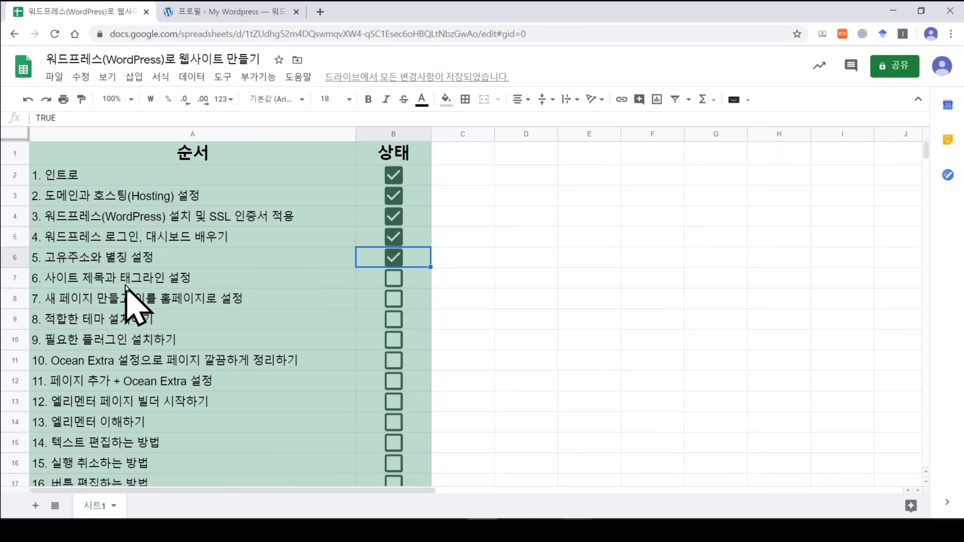
pyautogui.click(212, 4)
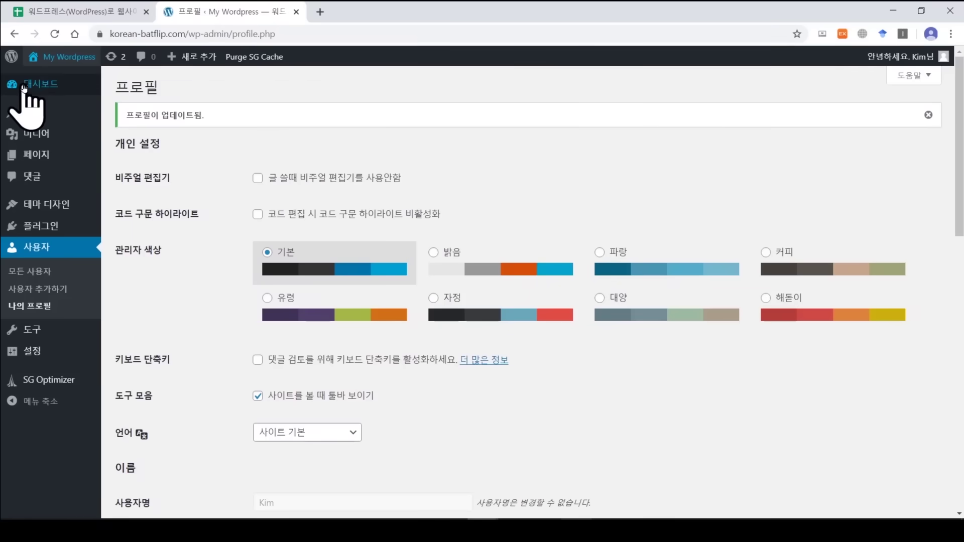
# Open the live site in a separate tab and view the title and tagline in its header.
pyautogui.moveTo(15, 72)
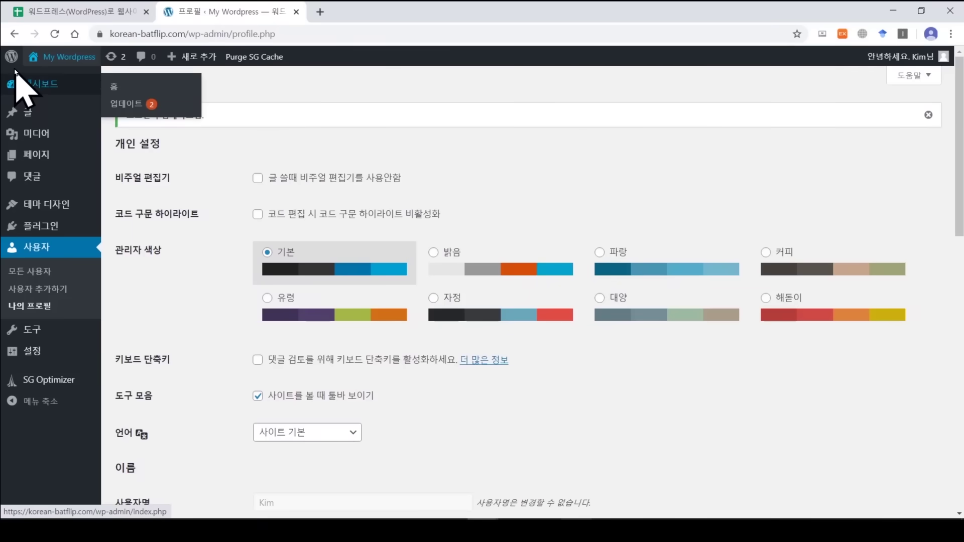
pyautogui.rightClick(64, 79)
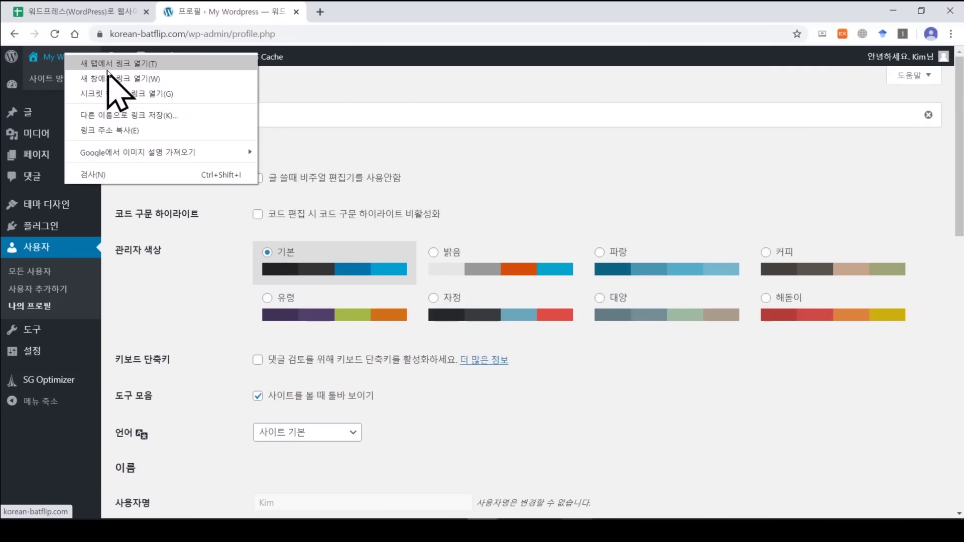
pyautogui.click(137, 64)
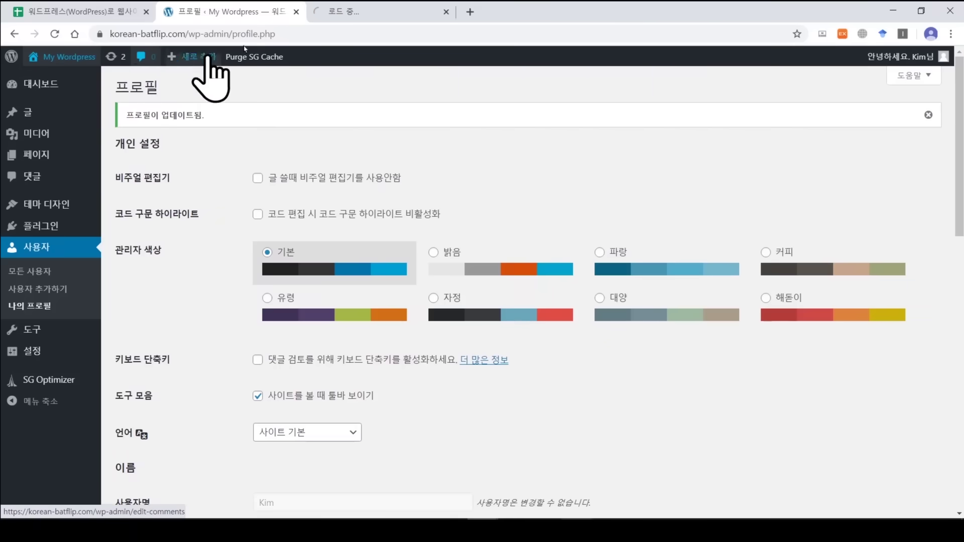
pyautogui.click(385, 5)
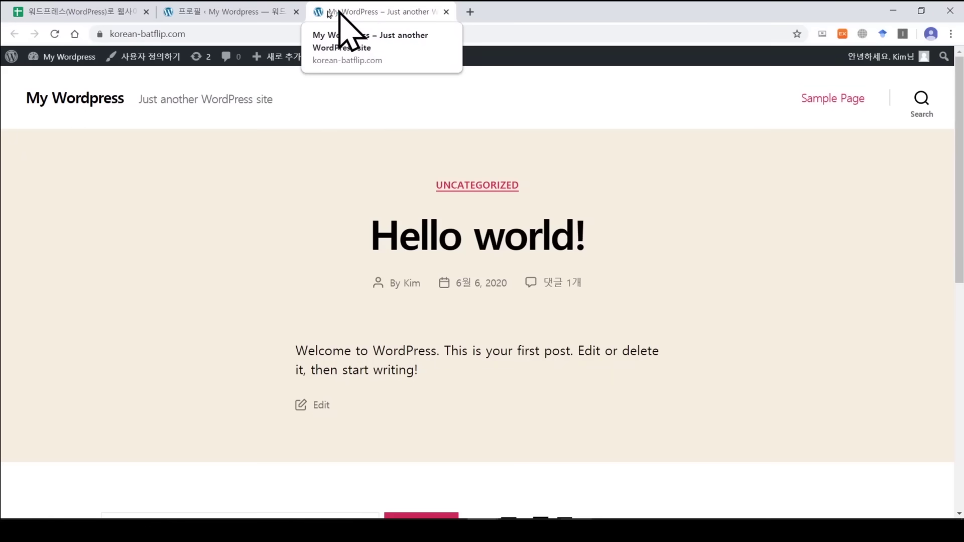
# Open the general settings in the WordPress admin and set the site title to "Korean Batflip".
pyautogui.click(251, 11)
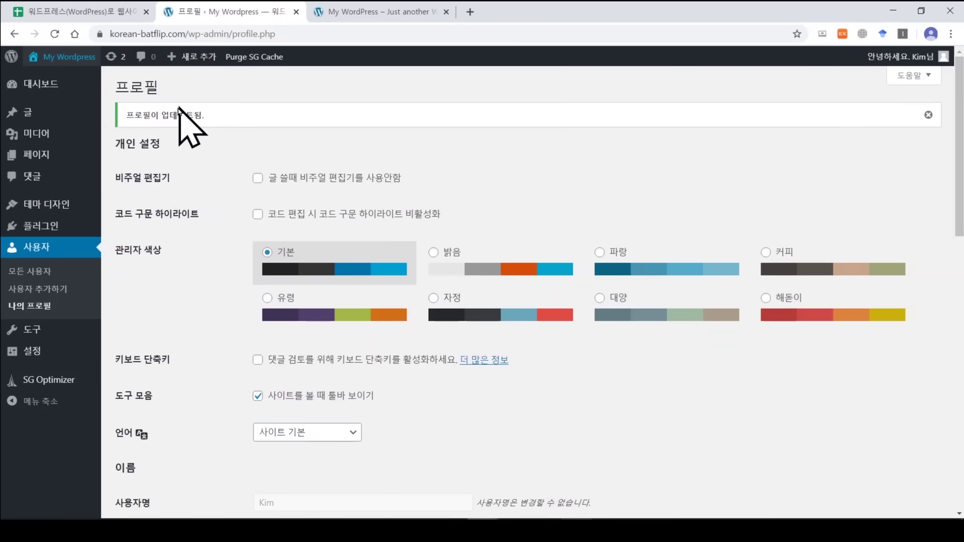
pyautogui.click(34, 356)
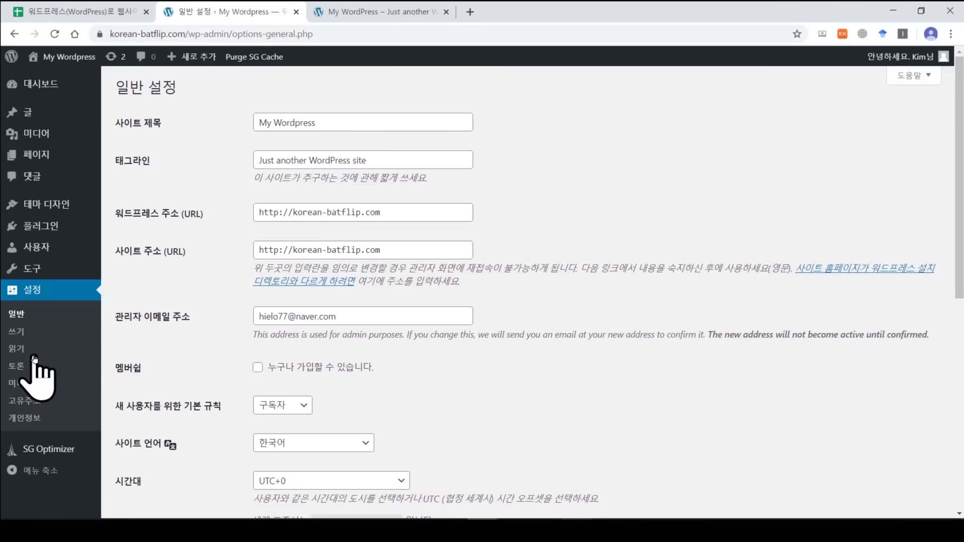
pyautogui.moveTo(161, 123); pyautogui.dragTo(120, 126)
pyautogui.moveTo(161, 162); pyautogui.dragTo(108, 168)
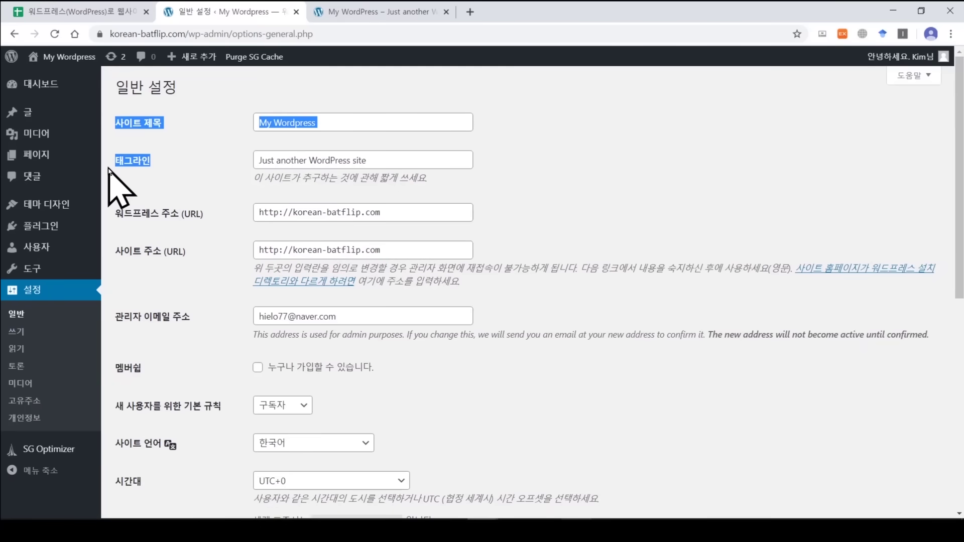
pyautogui.click(161, 163)
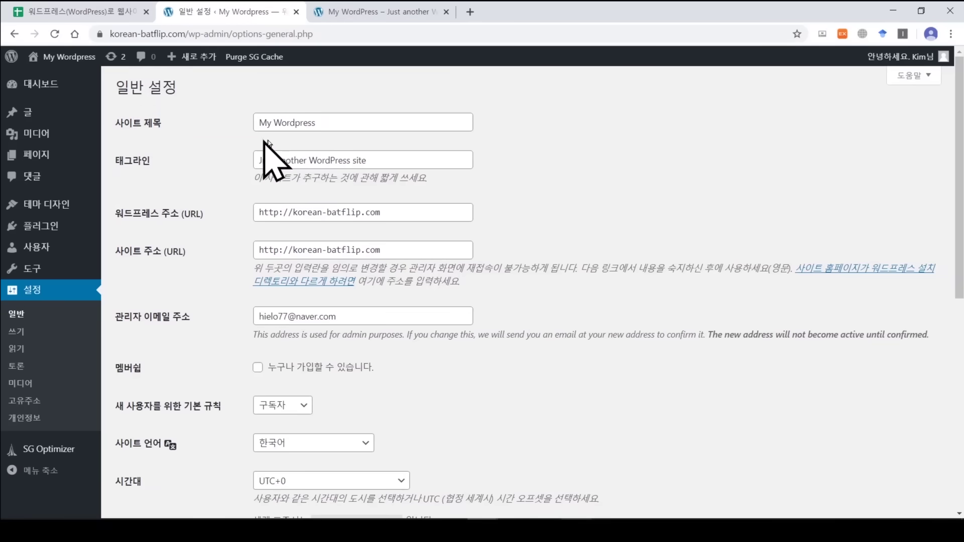
pyautogui.moveTo(327, 122); pyautogui.dragTo(206, 123)
pyautogui.write('K')
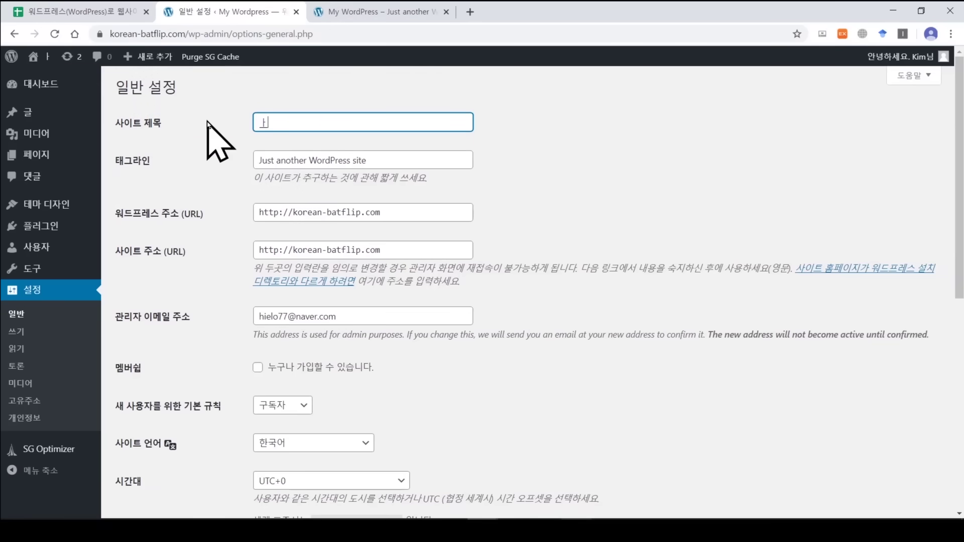
pyautogui.write('ore')
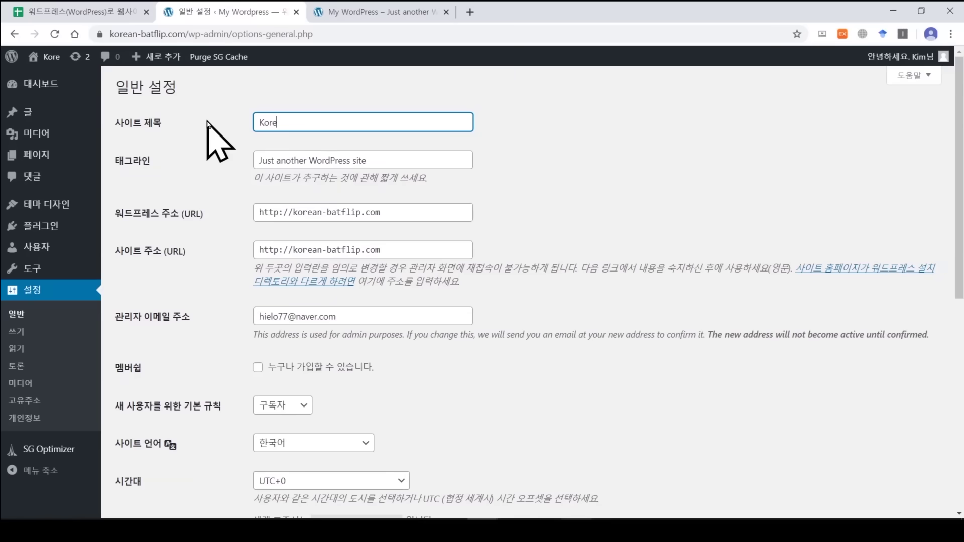
pyautogui.write('an Batflip')
# Set the tagline to "안녕하세요" and save the general settings.
pyautogui.press('Tab')
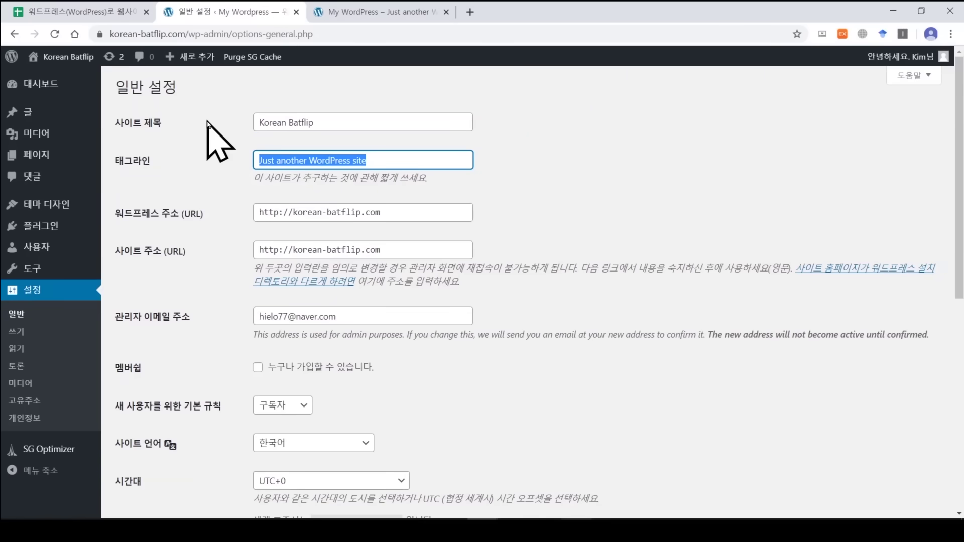
pyautogui.write('앤')
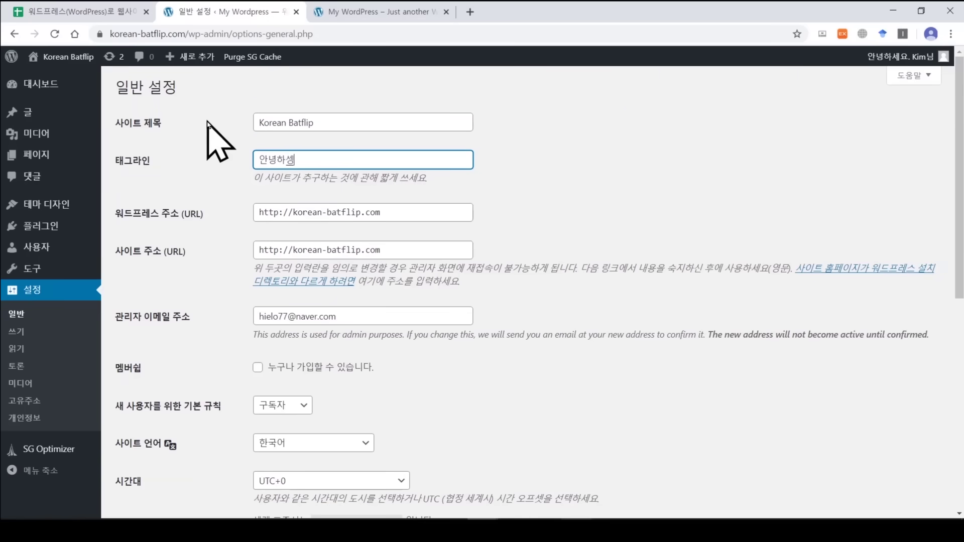
pyautogui.write('녕하세요')
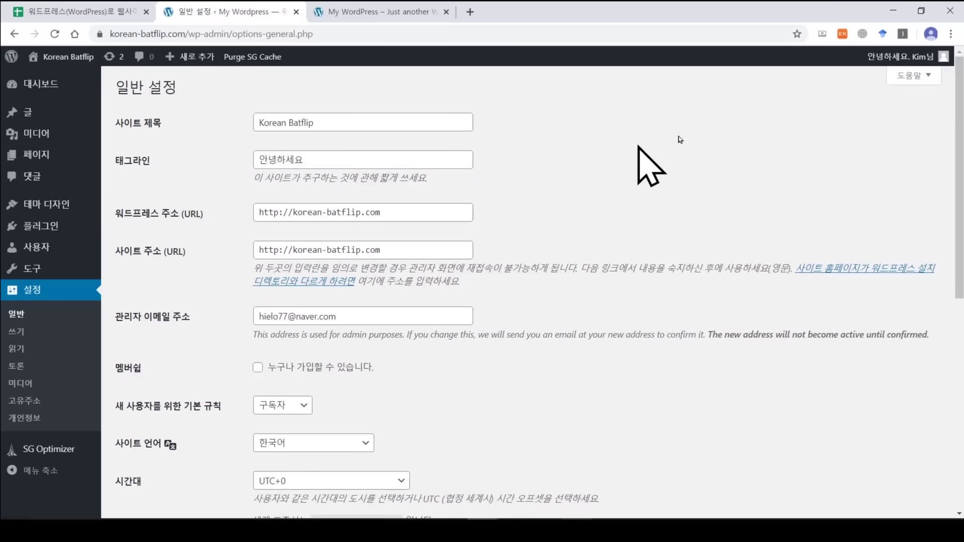
pyautogui.moveTo(958, 151); pyautogui.dragTo(958, 362)
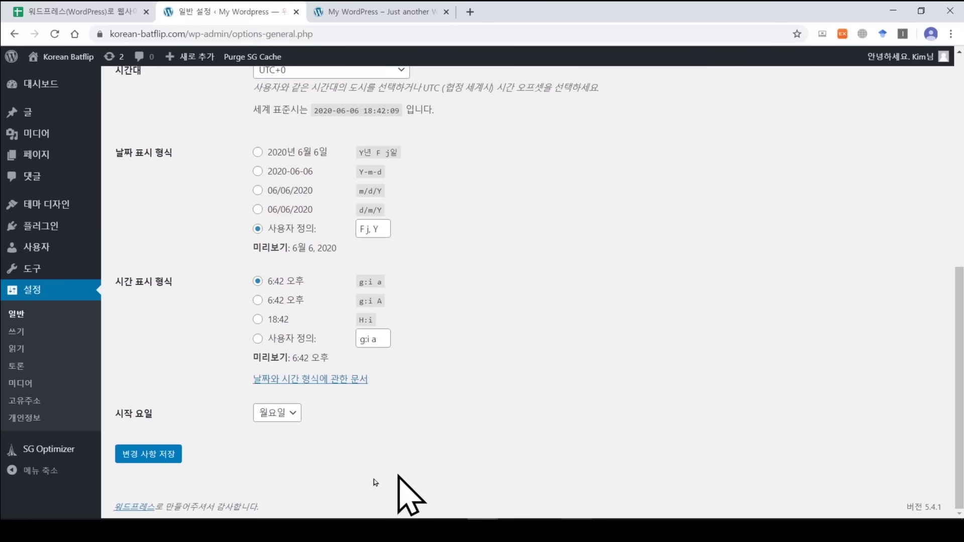
pyautogui.click(171, 455)
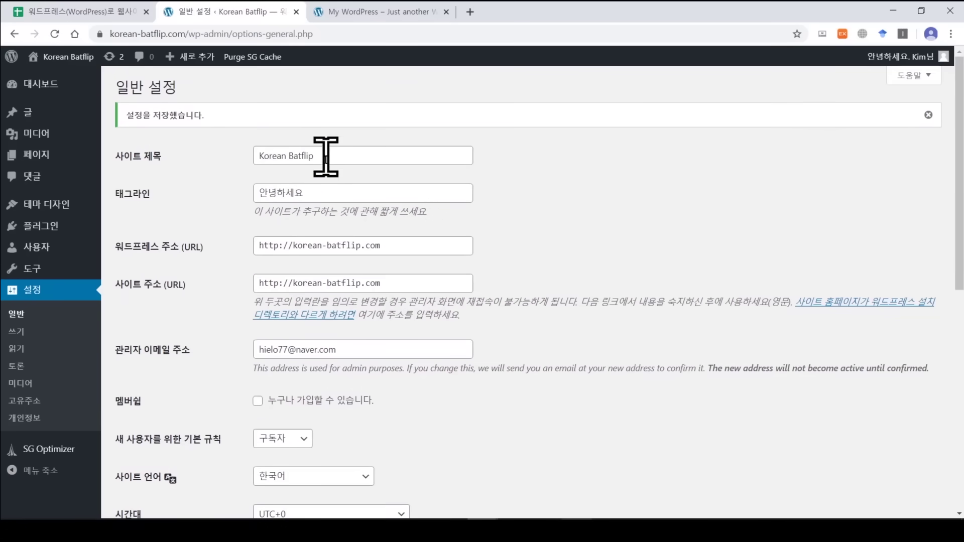
# Check the title and tagline on the live site, and tick off item 6 in the Google Sheets checklist.
pyautogui.click(383, 12)
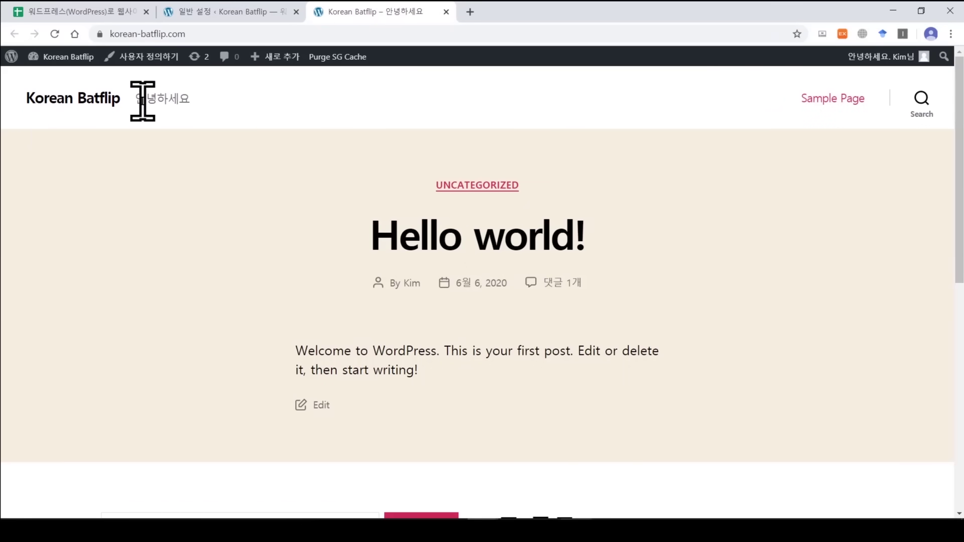
pyautogui.click(82, 11)
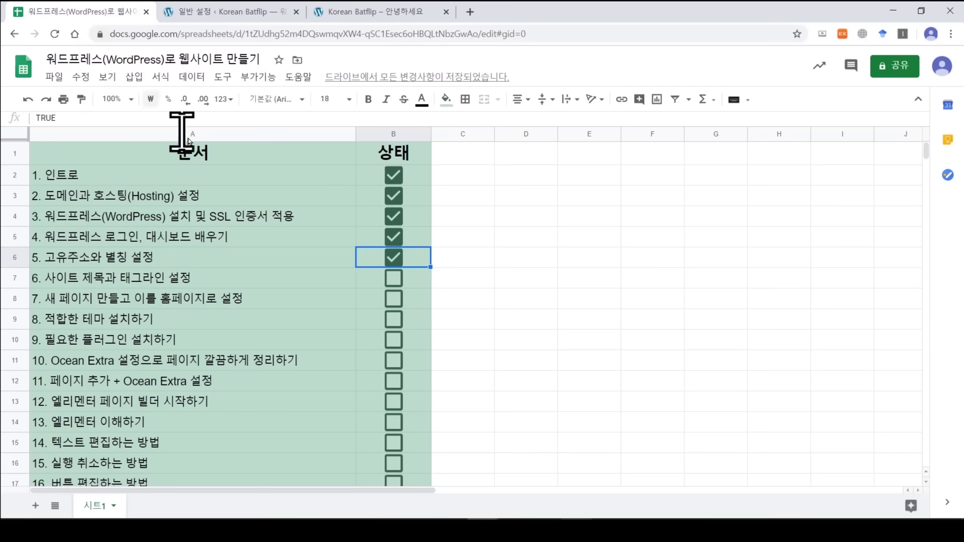
pyautogui.click(396, 279)
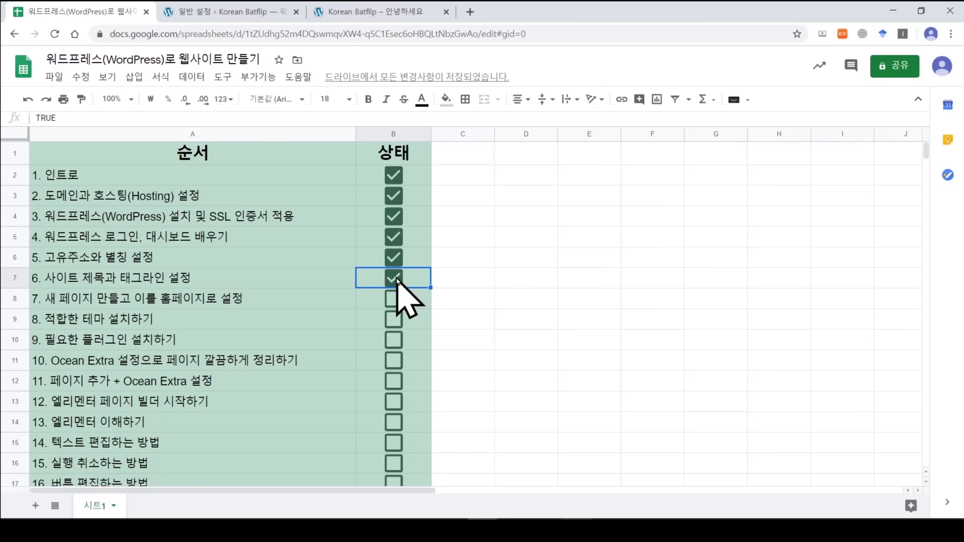
# Return to the WordPress admin and add a new page titled "Home", dismissing the block editor's welcome guide.
pyautogui.click(345, 11)
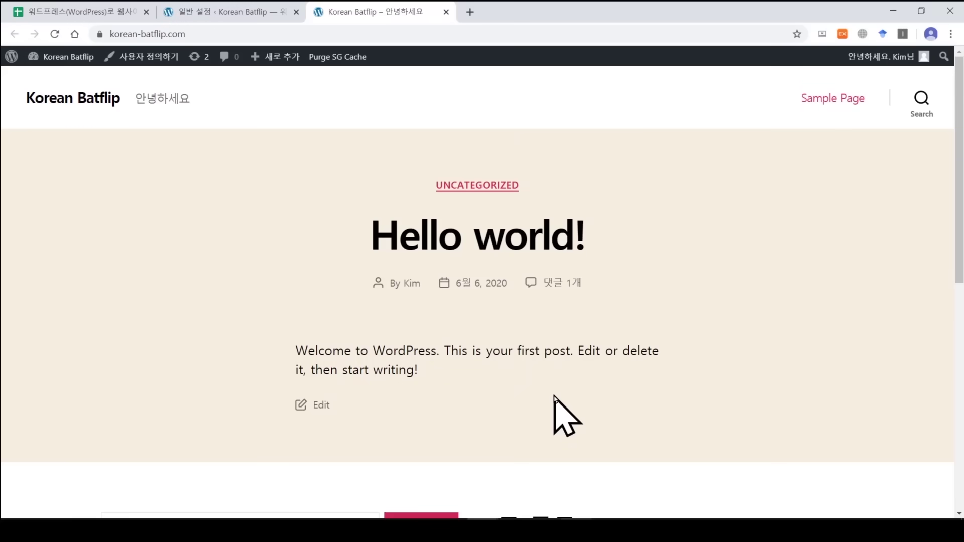
pyautogui.click(261, 11)
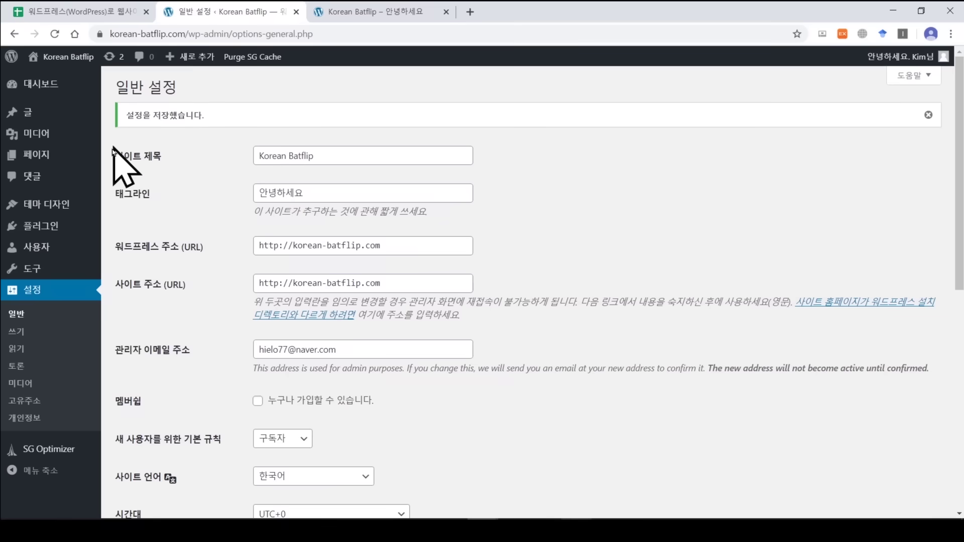
pyautogui.moveTo(43, 159)
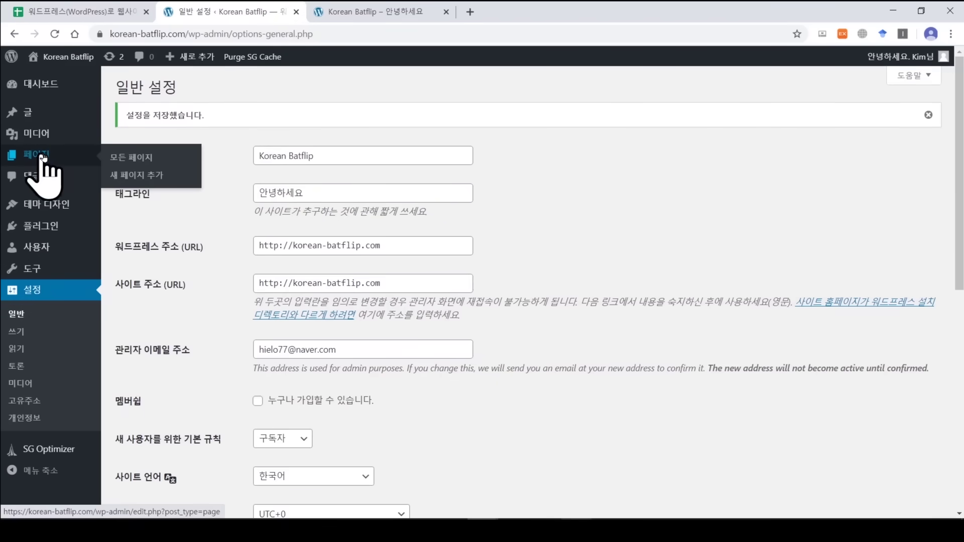
pyautogui.click(143, 175)
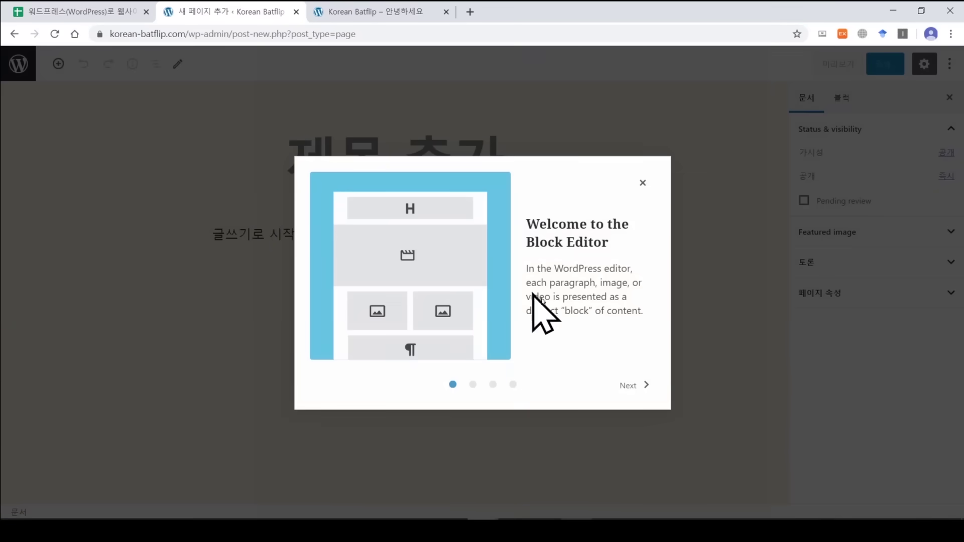
pyautogui.click(643, 183)
pyautogui.click(435, 162)
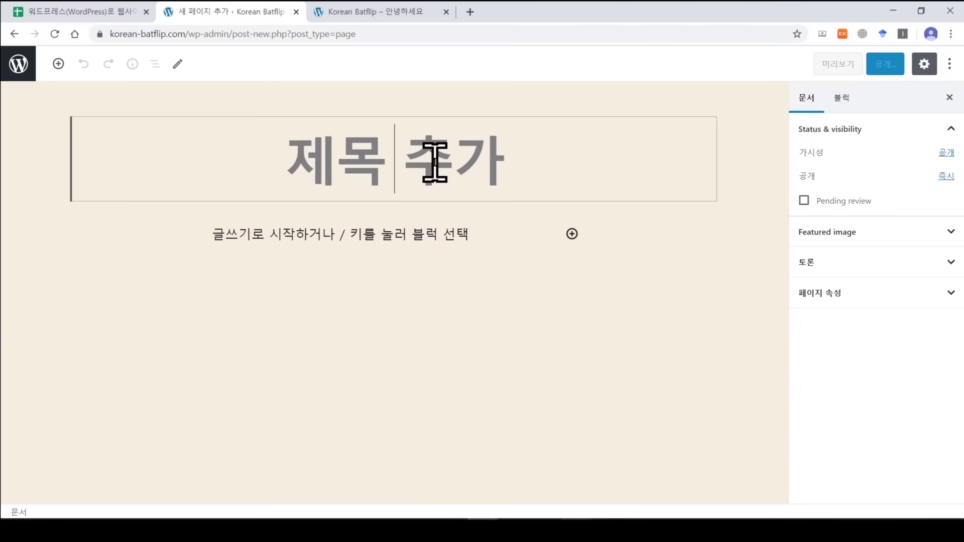
pyautogui.write('Home')
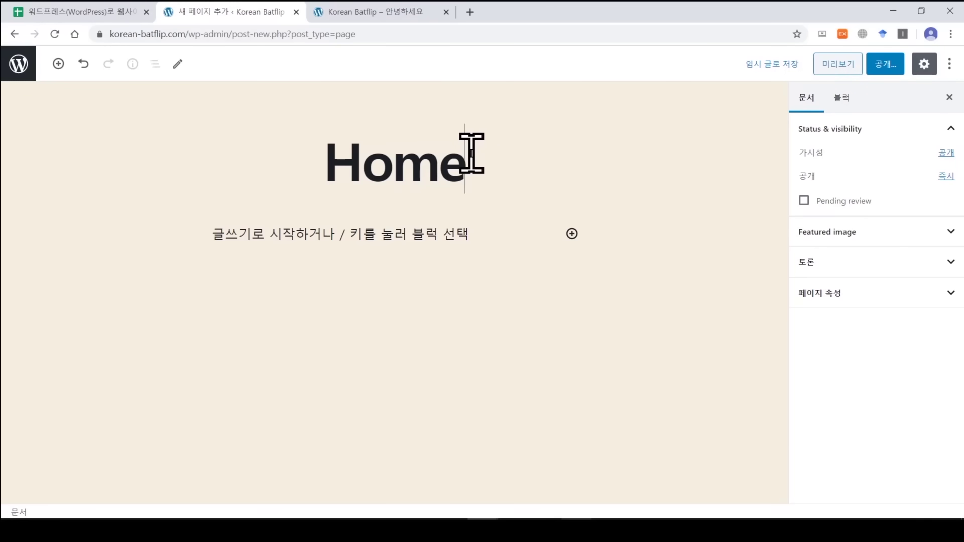
# Publish the Home page with public visibility and immediate publication.
pyautogui.moveTo(477, 163); pyautogui.dragTo(320, 162)
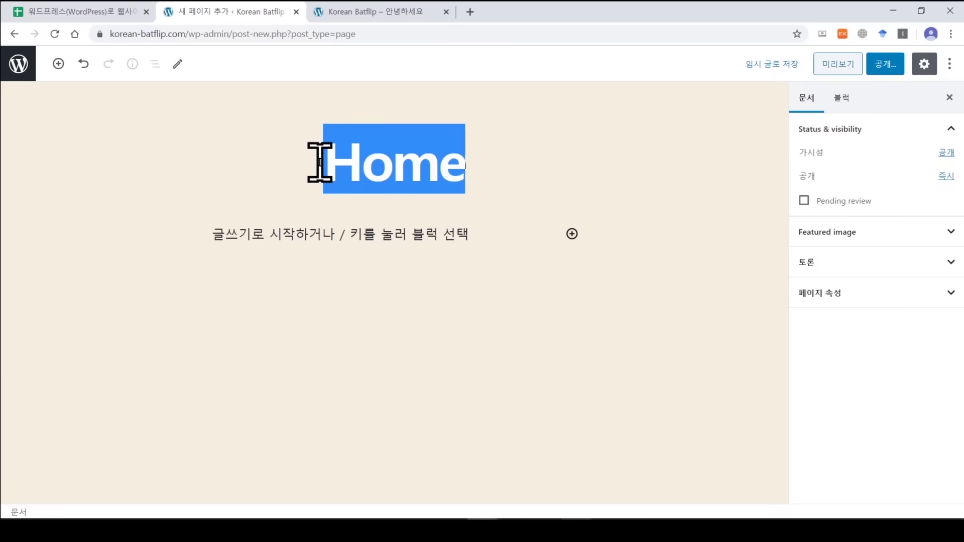
pyautogui.click(477, 165)
pyautogui.click(887, 65)
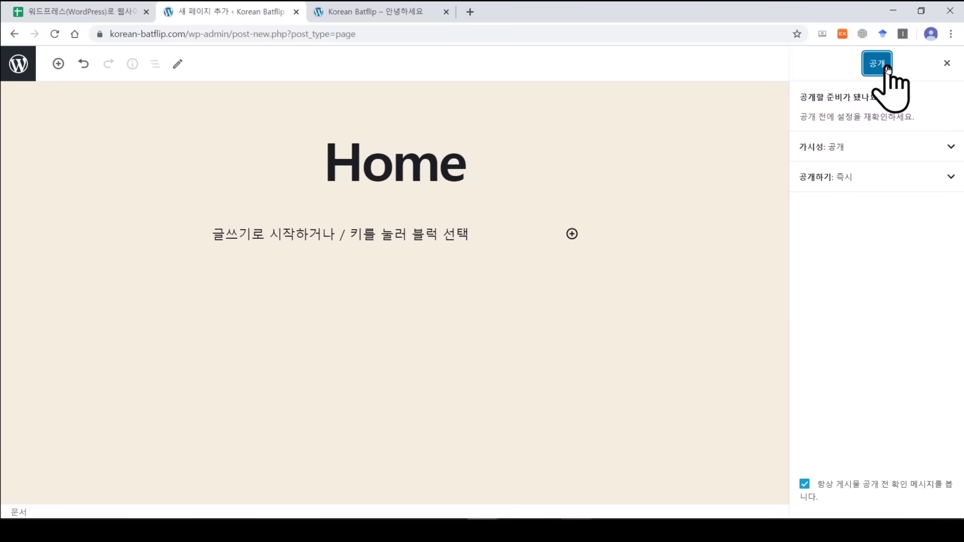
pyautogui.click(879, 63)
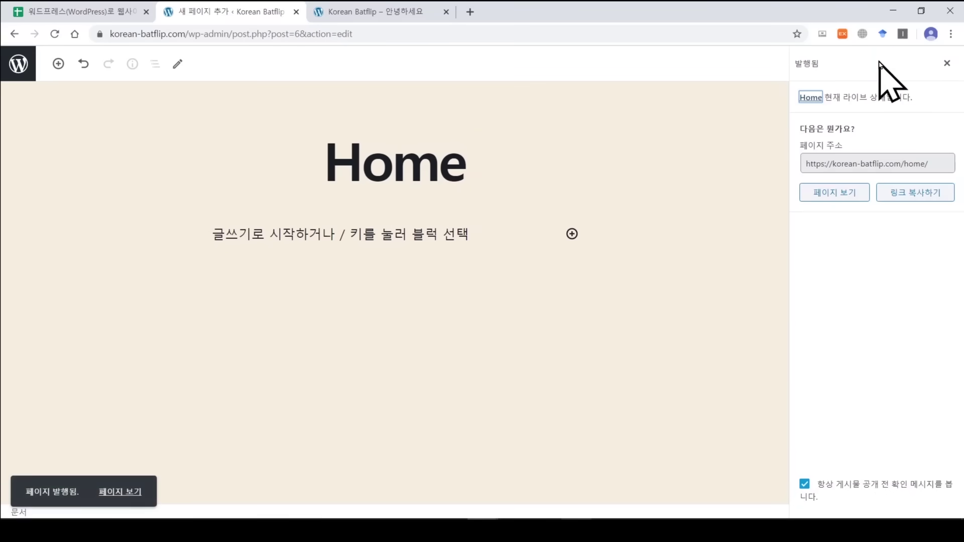
pyautogui.moveTo(844, 97); pyautogui.dragTo(886, 91)
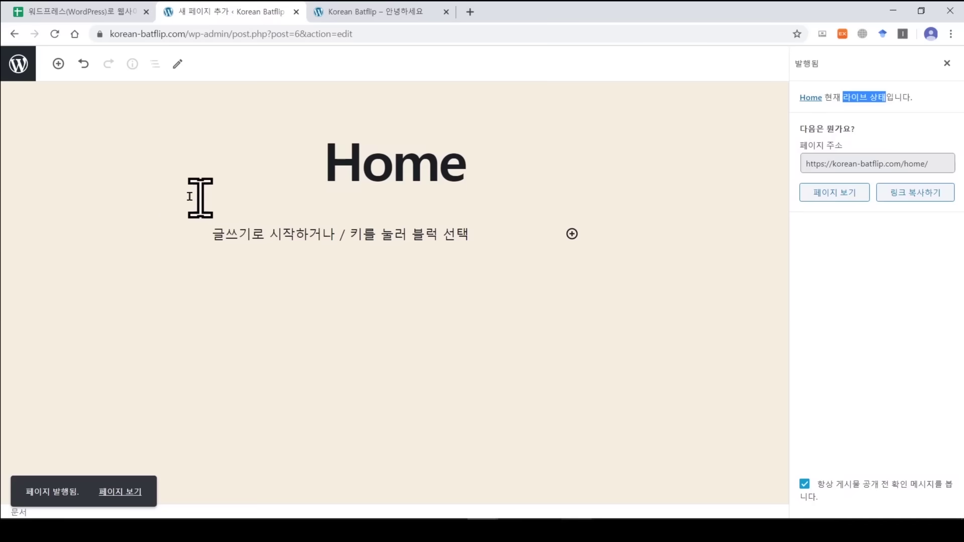
# In the reading settings, show a static page with Home as the homepage and save the changes.
pyautogui.click(19, 65)
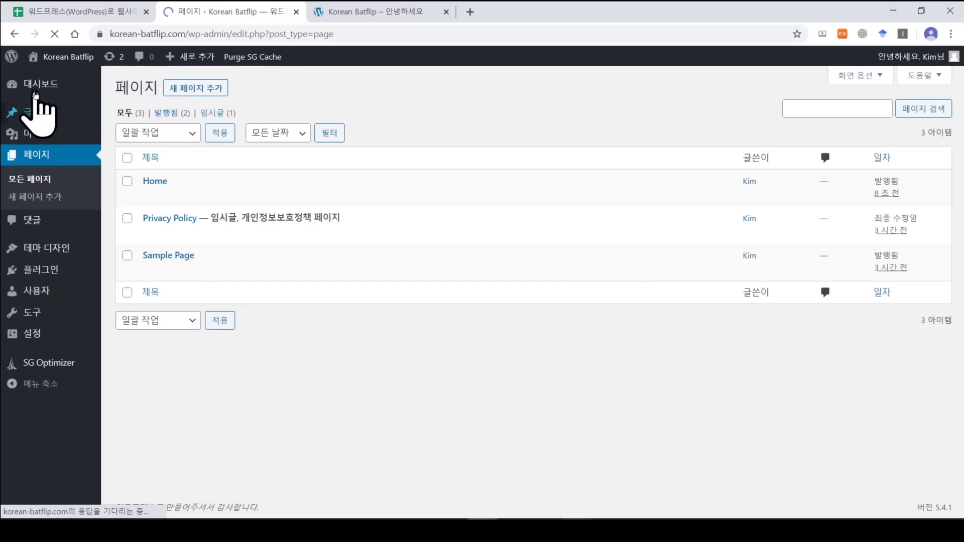
pyautogui.moveTo(43, 347)
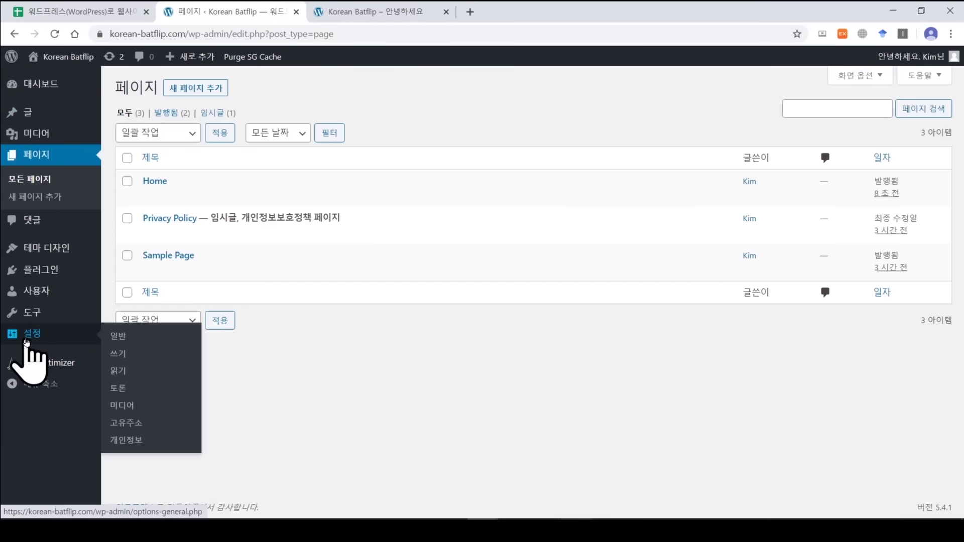
pyautogui.click(120, 371)
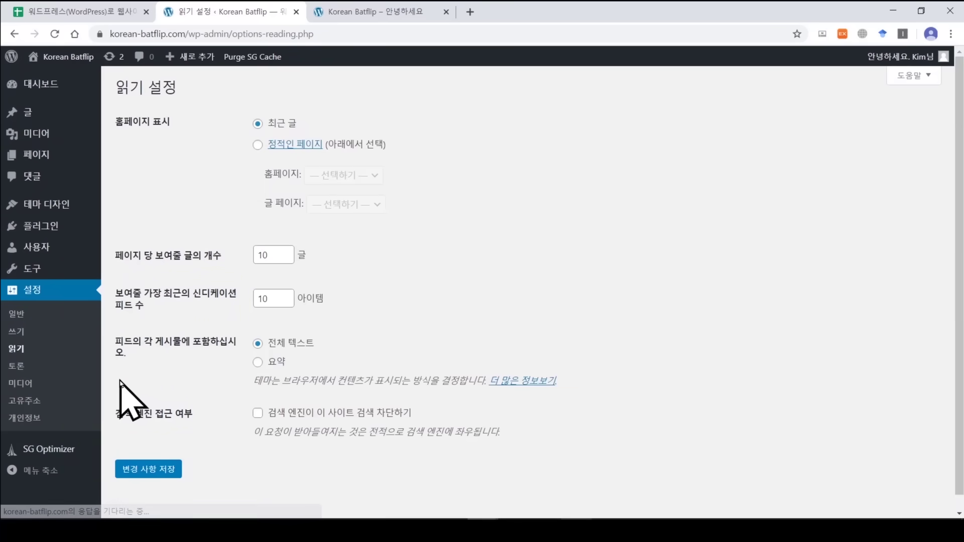
pyautogui.click(257, 145)
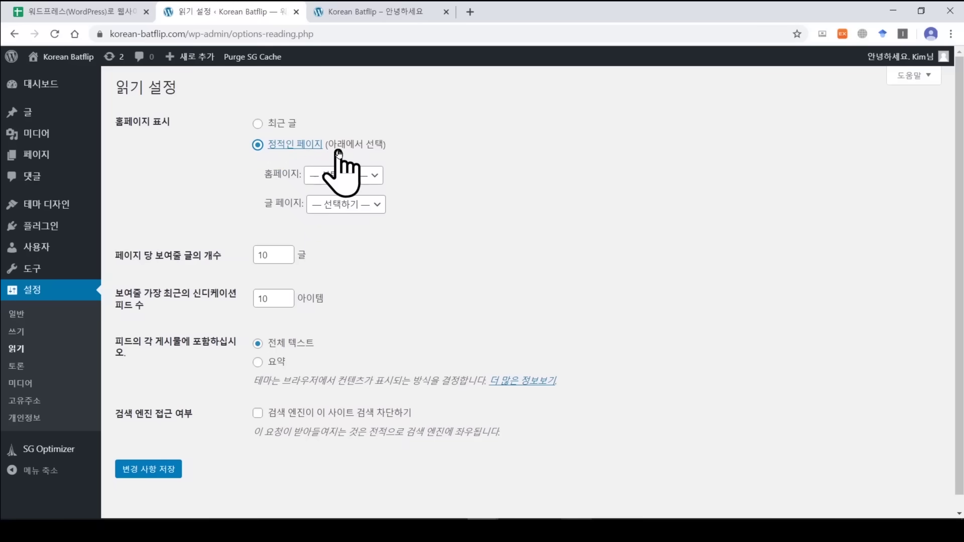
pyautogui.click(361, 179)
pyautogui.click(358, 217)
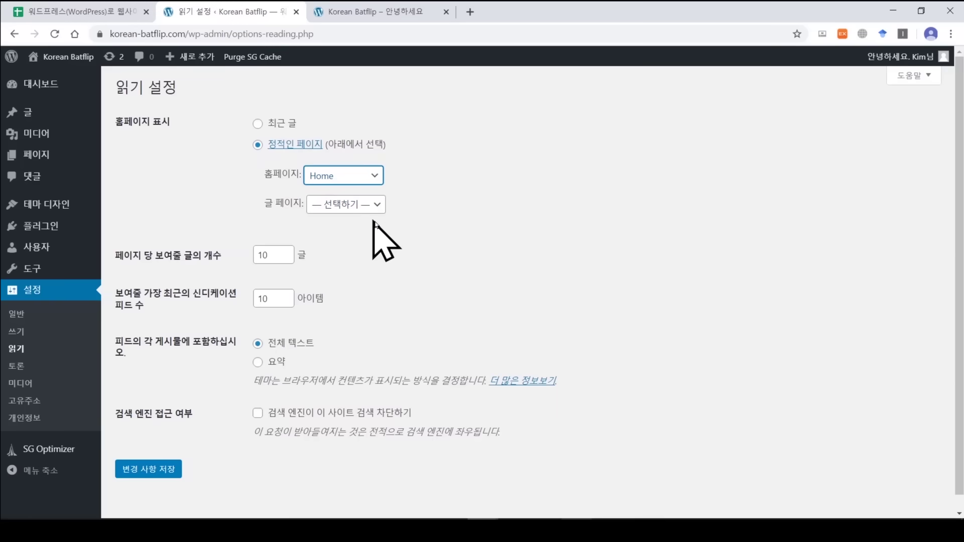
pyautogui.click(141, 474)
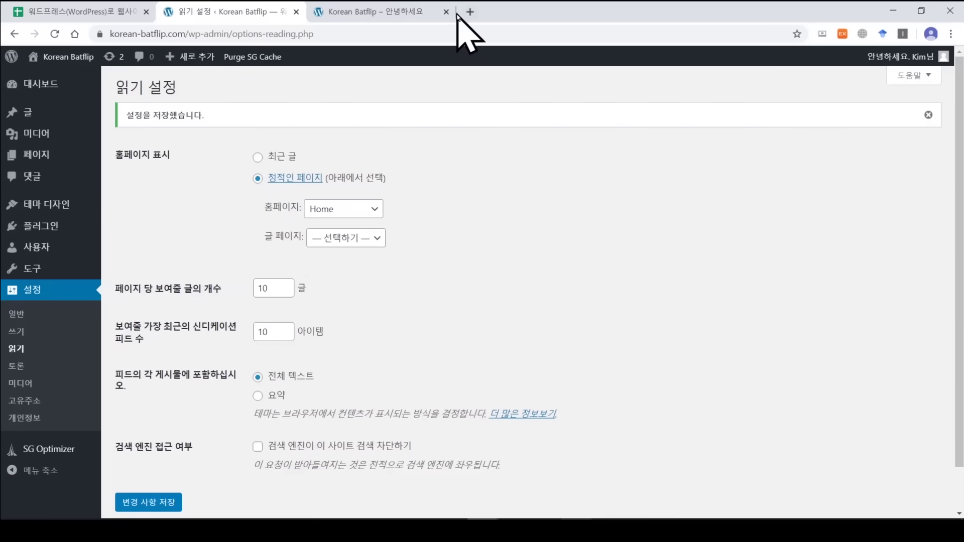
# Close the old live-site tab, reopen the site in a fresh one and look over its homepage down to the widgets.
pyautogui.click(415, 14)
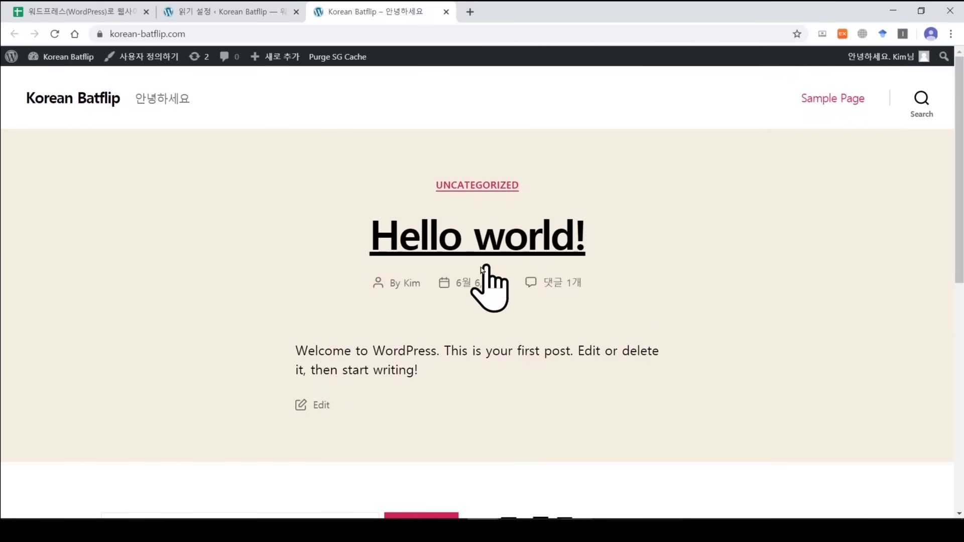
pyautogui.click(446, 12)
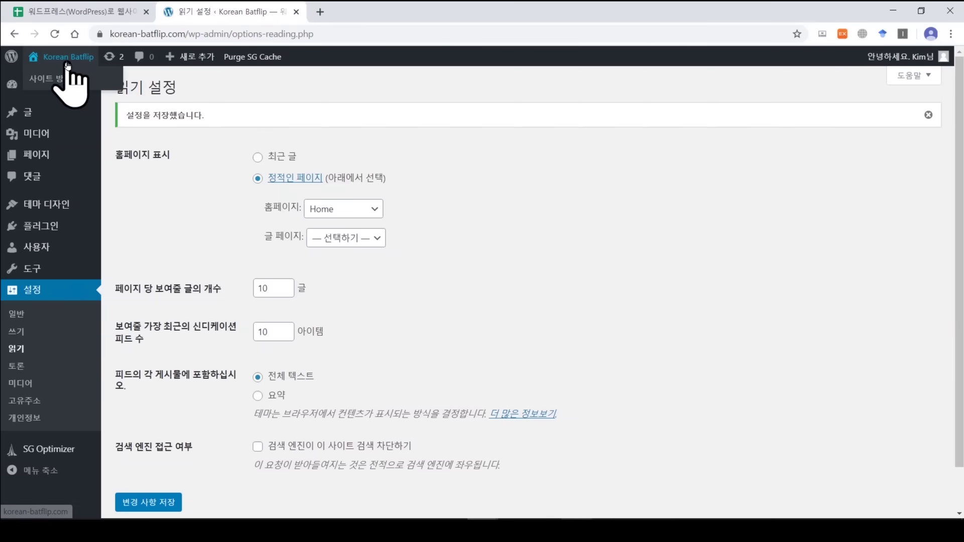
pyautogui.rightClick(68, 61)
pyautogui.click(95, 71)
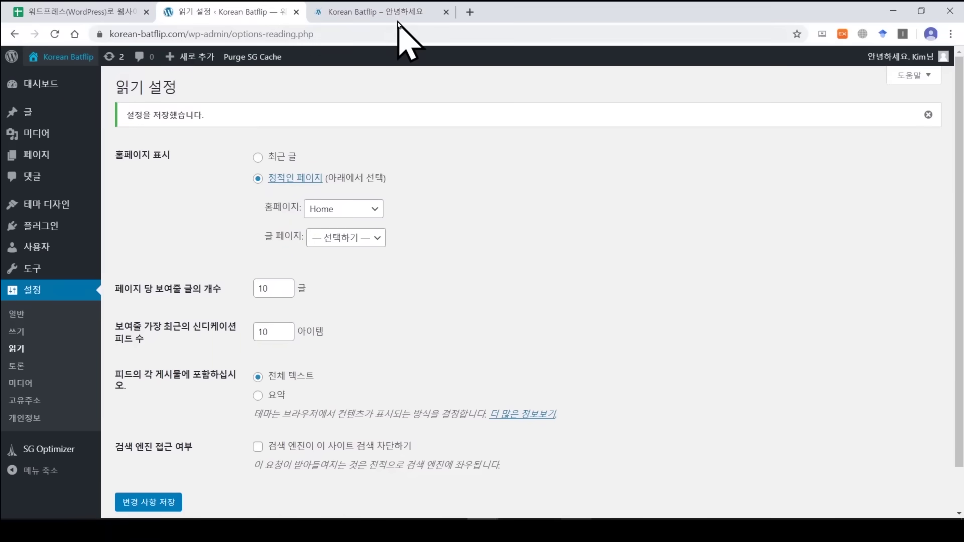
pyautogui.click(398, 15)
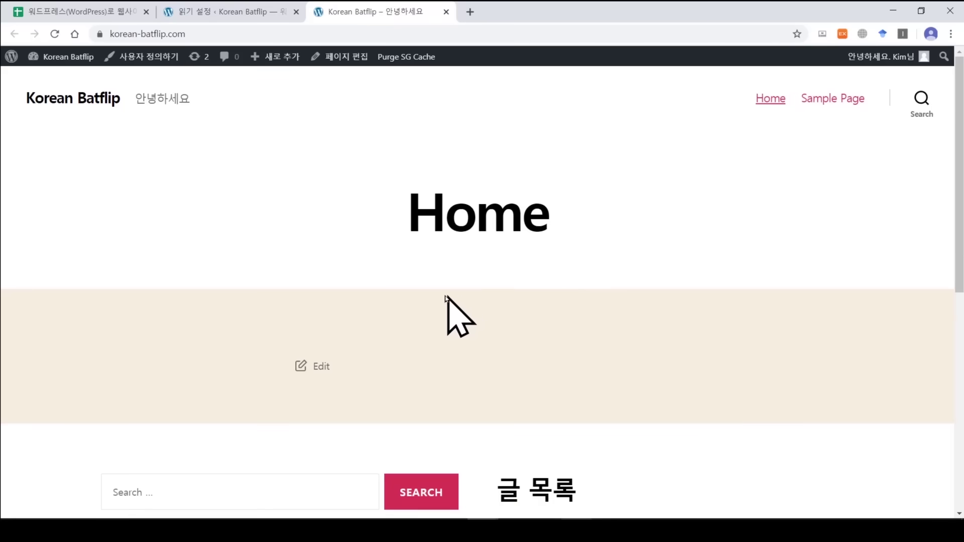
pyautogui.scroll(-9, 482, 291)
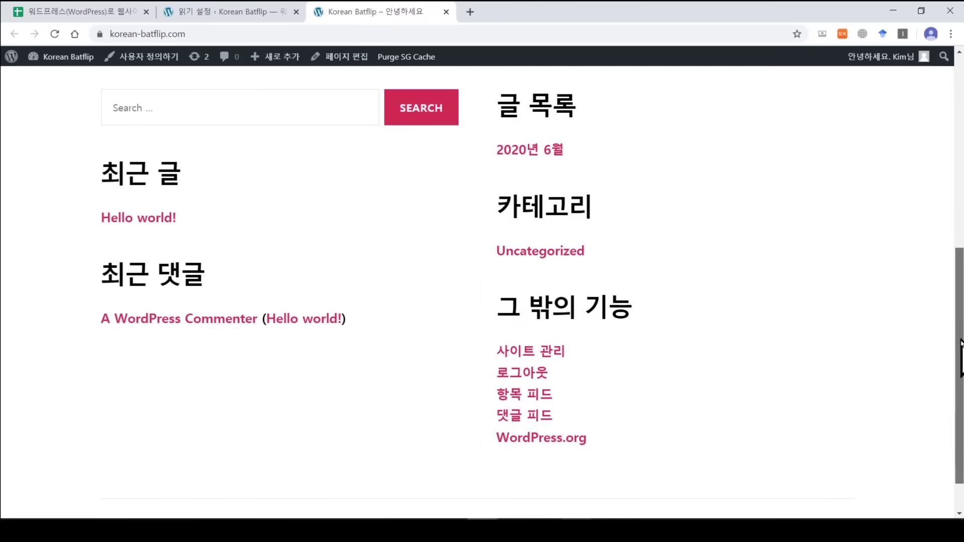
# Switch to the Google Sheets checklist and tick item 7, creating a new page and setting it as the homepage.
pyautogui.scroll(5, 482, 291)
pyautogui.scroll(4, 482, 291)
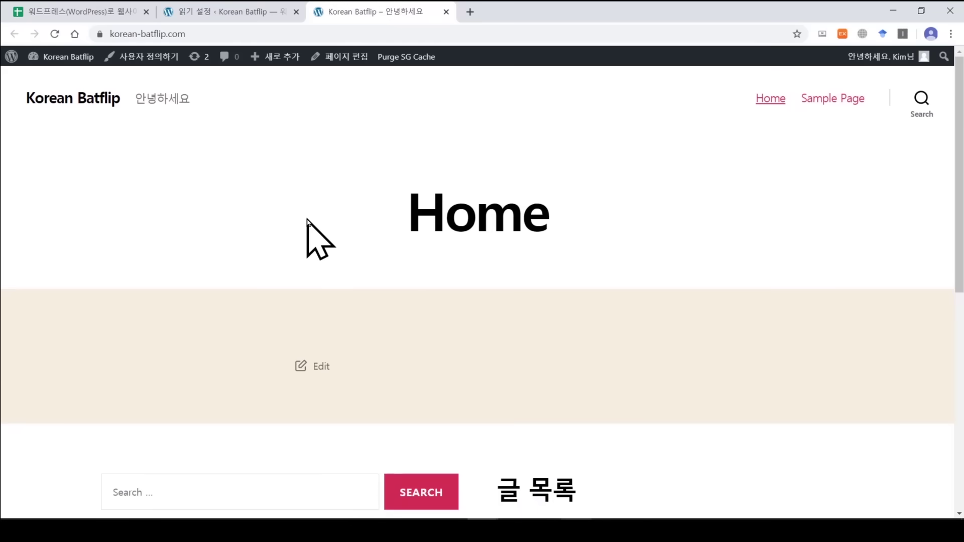
pyautogui.click(211, 11)
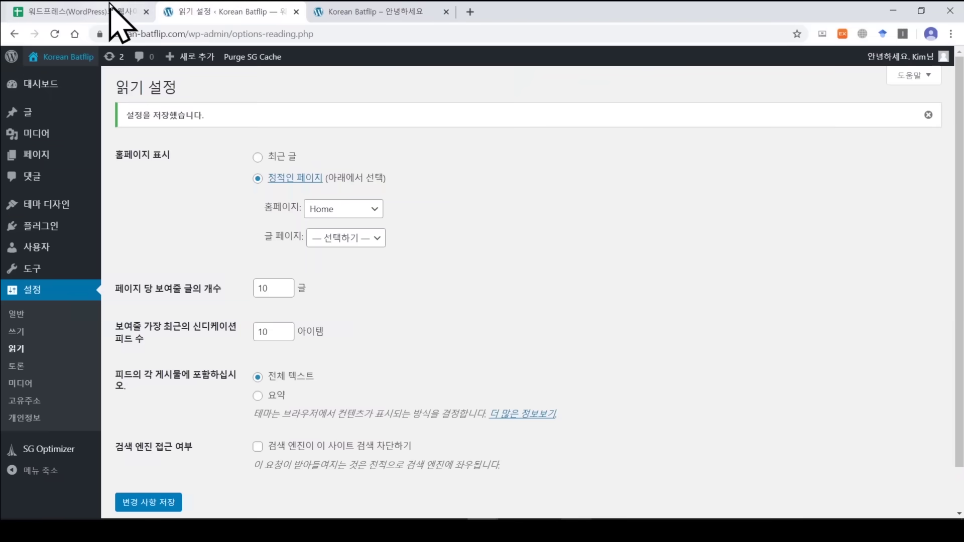
pyautogui.click(113, 11)
pyautogui.click(394, 299)
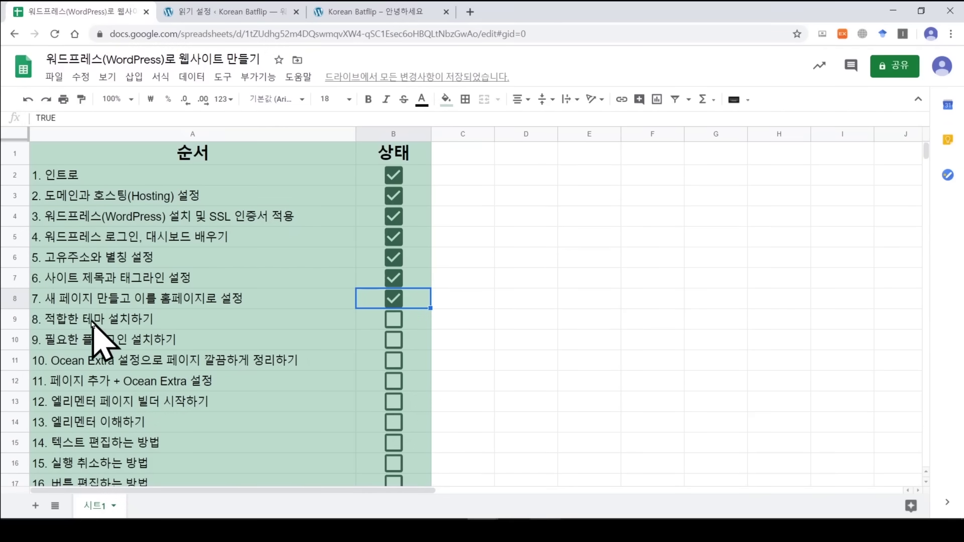
# Return to the WordPress admin and open the page for adding a new theme from the theme management screen.
pyautogui.click(223, 14)
pyautogui.moveTo(50, 205)
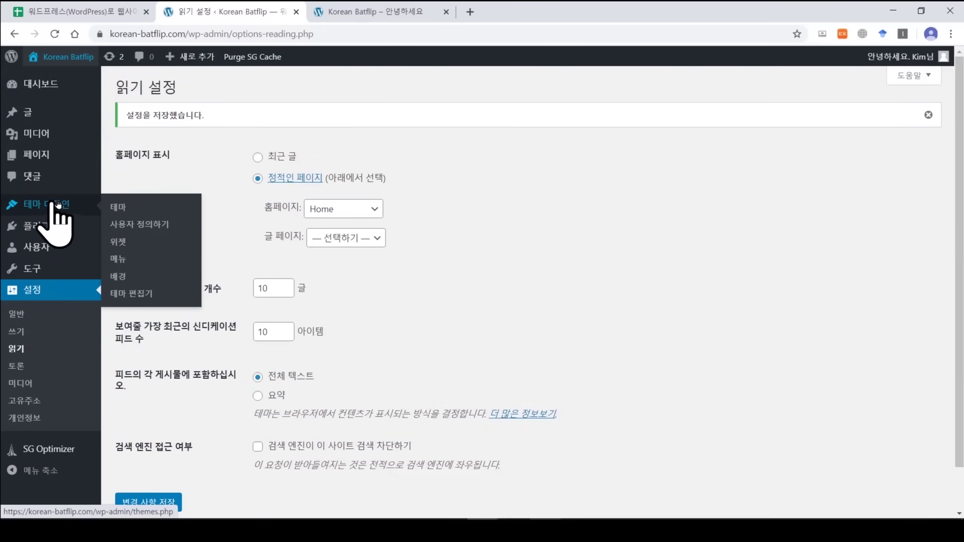
pyautogui.click(126, 208)
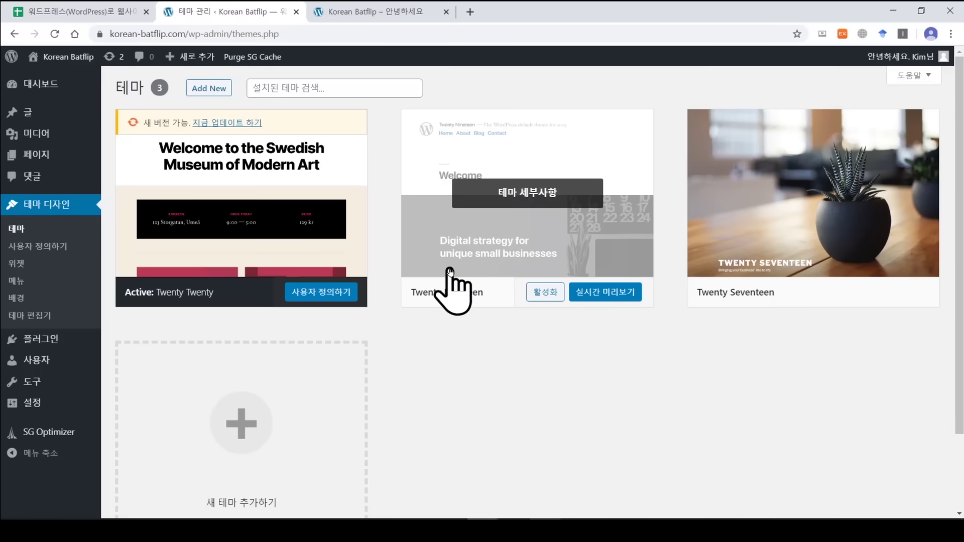
pyautogui.click(215, 90)
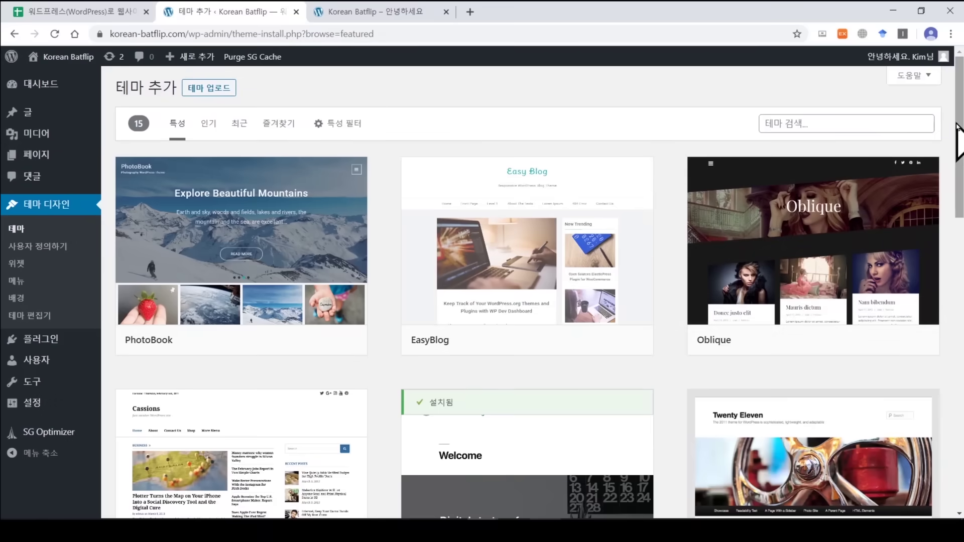
# Browse the featured themes, preview the Fooding theme and return to the theme list.
pyautogui.scroll(-10, 957, 128)
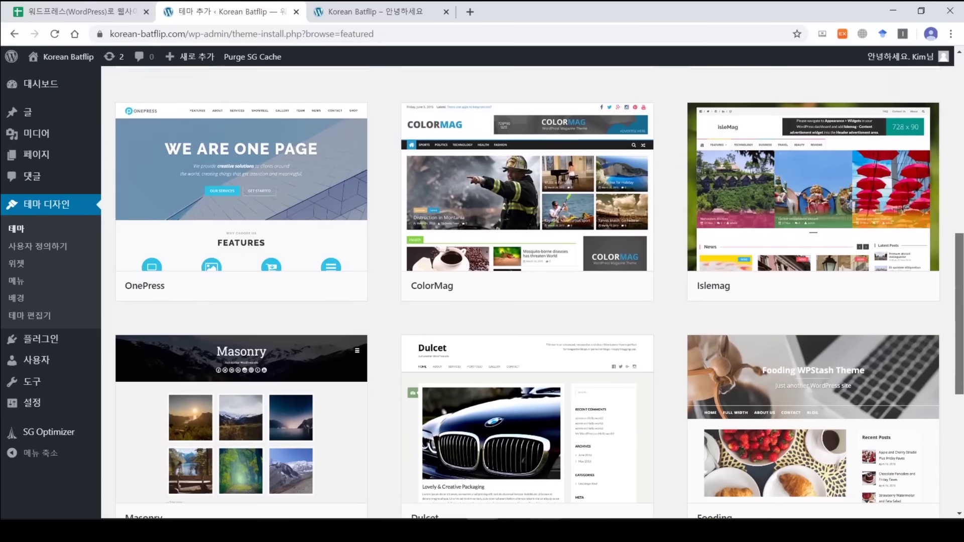
pyautogui.scroll(-2, 958, 128)
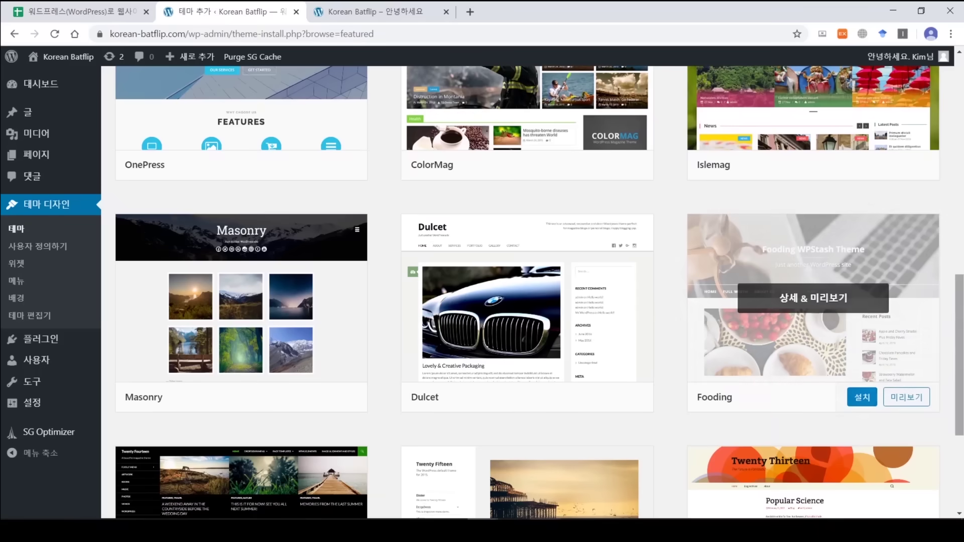
pyautogui.moveTo(962, 307); pyautogui.dragTo(962, 389)
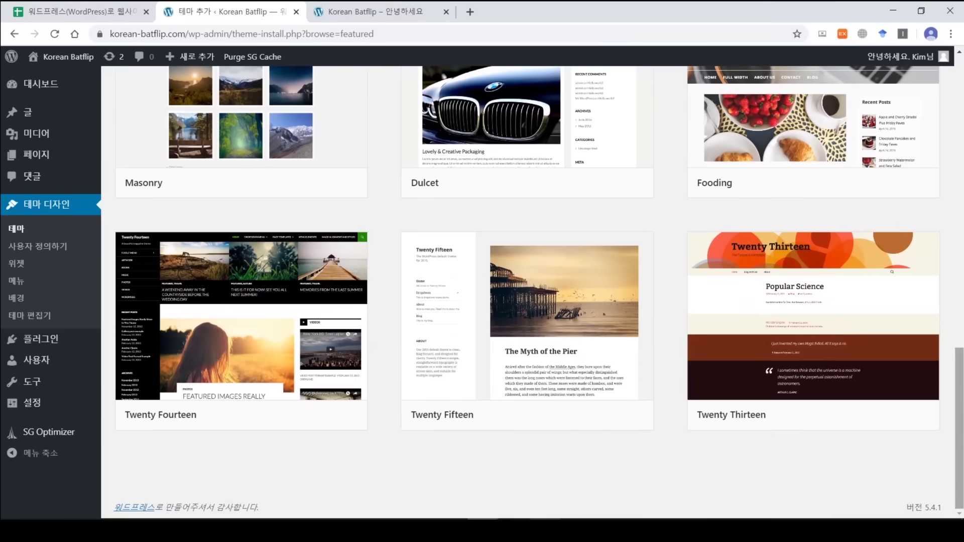
pyautogui.moveTo(960, 389); pyautogui.dragTo(958, 269)
pyautogui.scroll(-1, 860, 344)
pyautogui.click(864, 327)
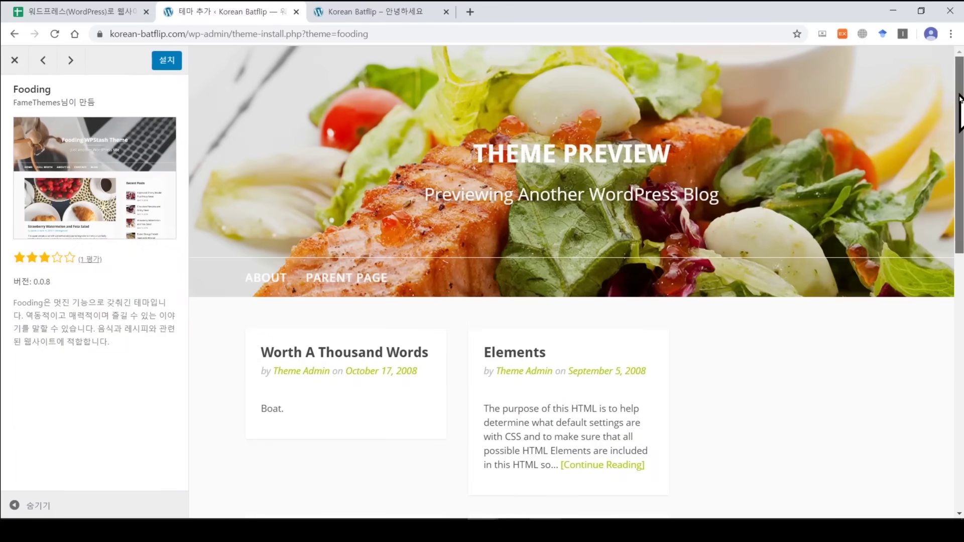
pyautogui.moveTo(959, 111); pyautogui.dragTo(925, 97)
pyautogui.click(11, 34)
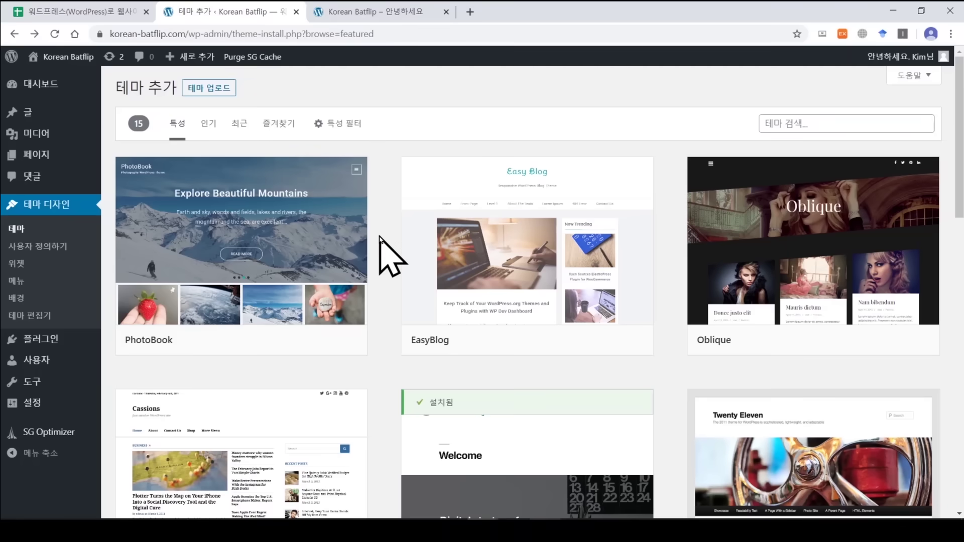
# Search the theme directory for "oceanwp" and open the details and preview of the OceanWP theme.
pyautogui.click(770, 122)
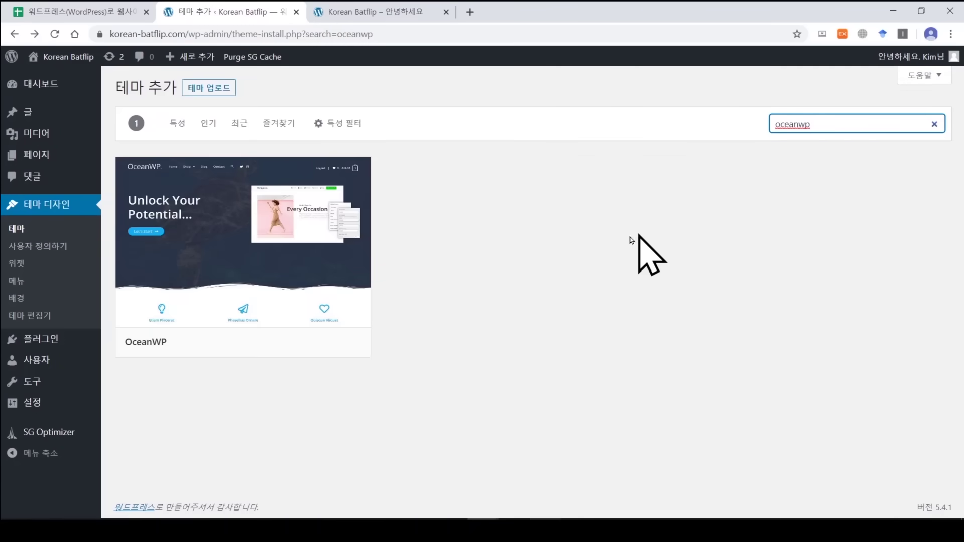
pyautogui.moveTo(834, 125); pyautogui.dragTo(763, 132)
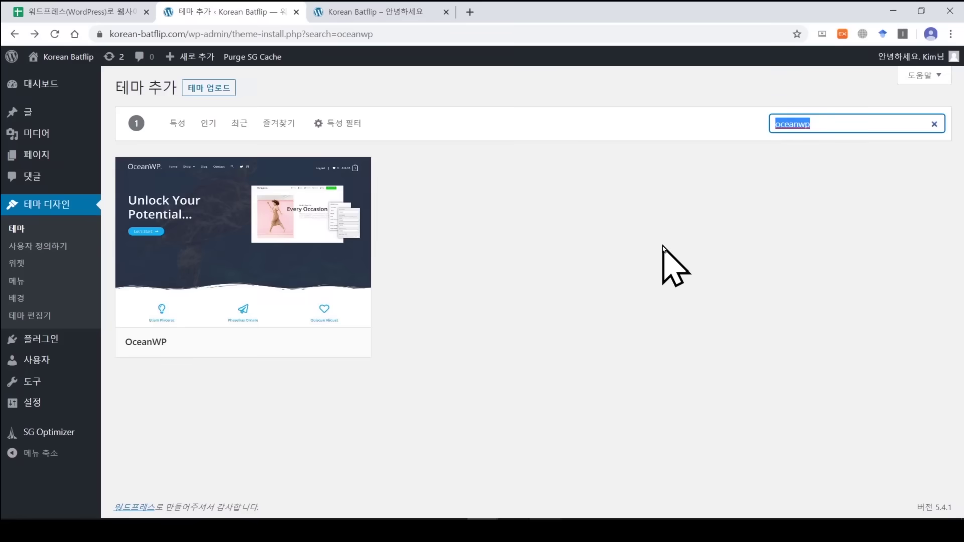
pyautogui.click(675, 232)
pyautogui.moveTo(265, 343)
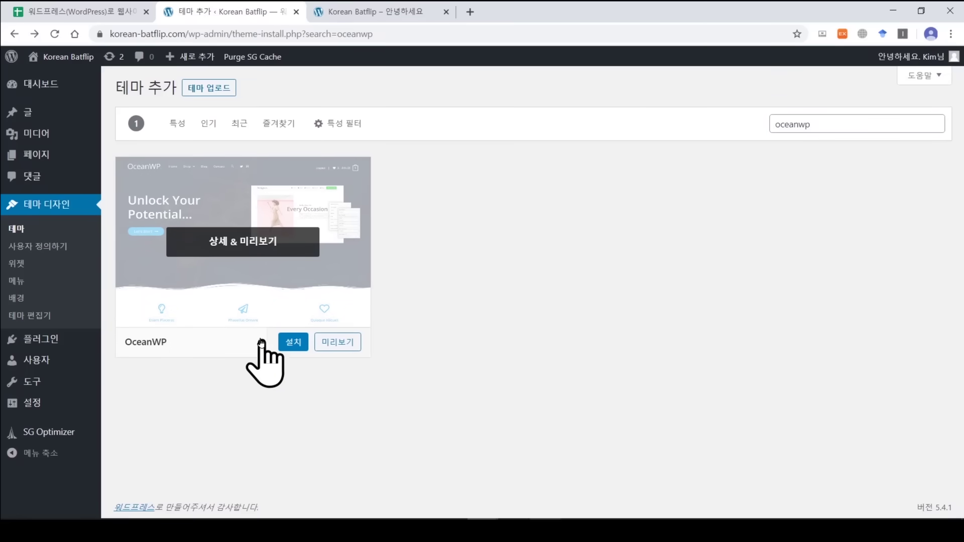
pyautogui.click(249, 252)
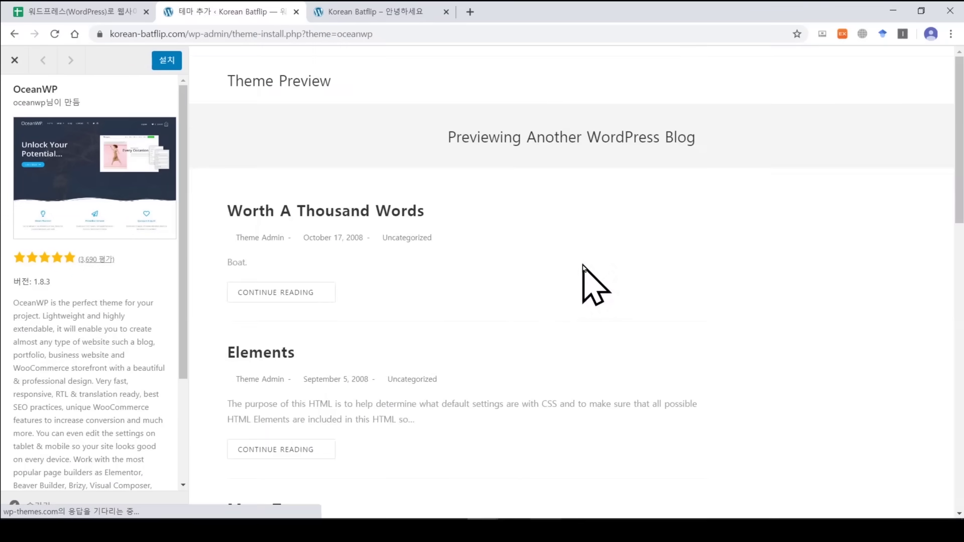
pyautogui.moveTo(959, 121); pyautogui.dragTo(959, 100)
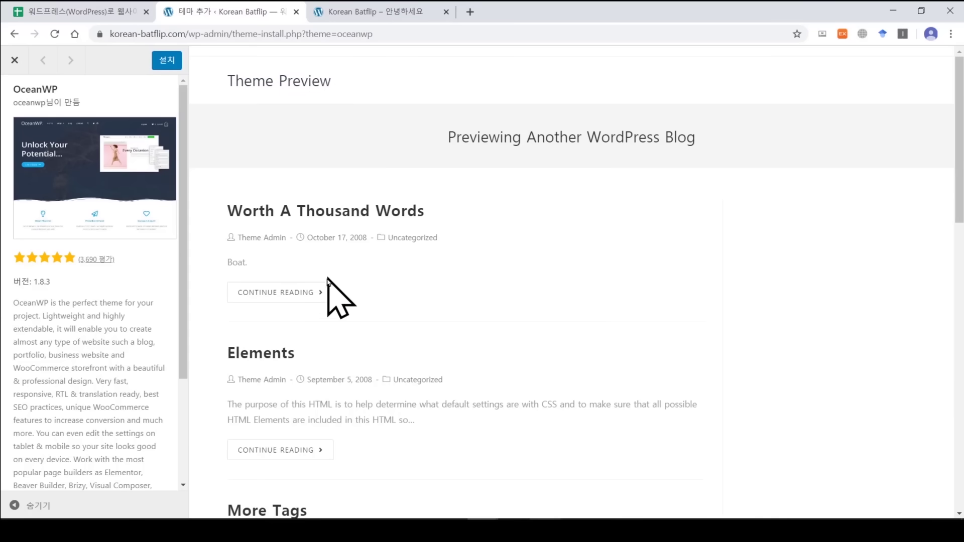
# Install and activate the OceanWP theme, and reload the live site to check its new look.
pyautogui.click(168, 61)
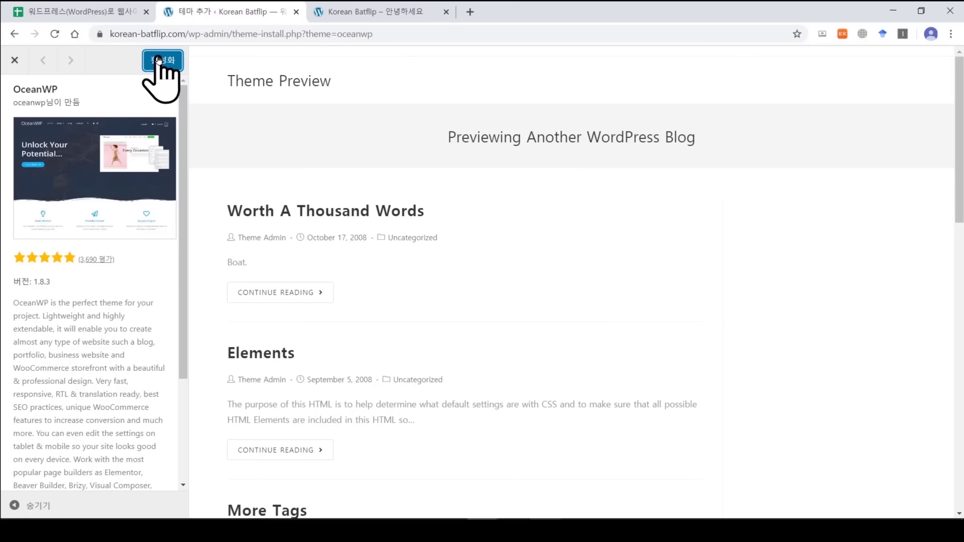
pyautogui.click(157, 59)
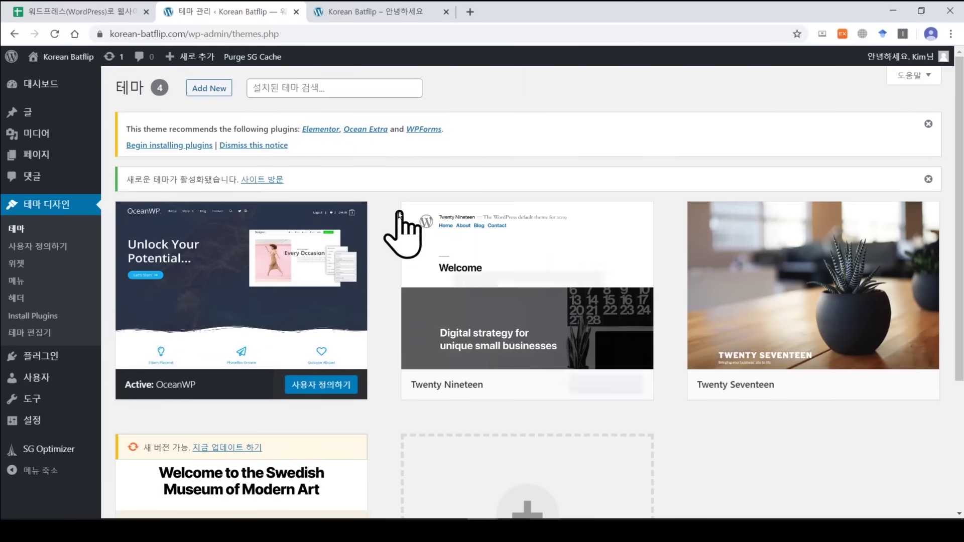
pyautogui.click(383, 11)
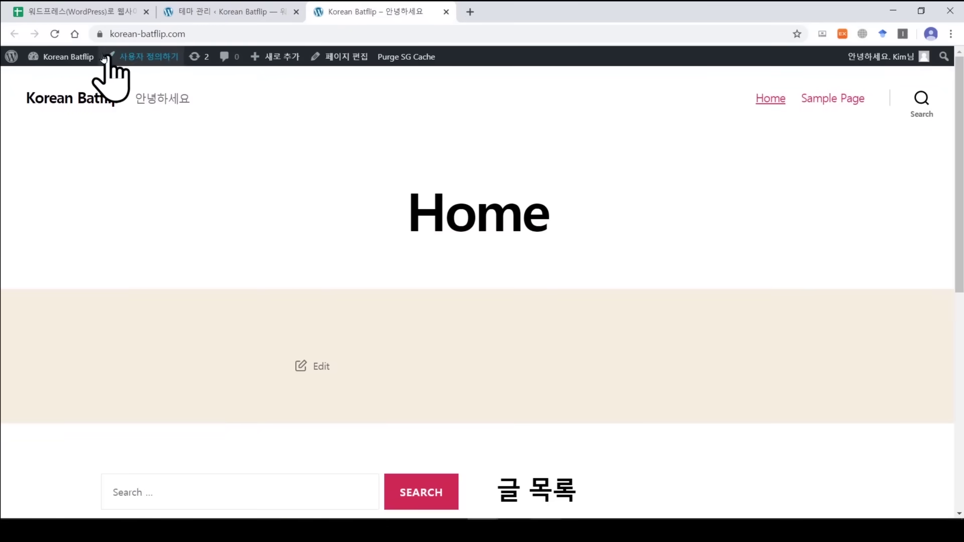
pyautogui.click(55, 34)
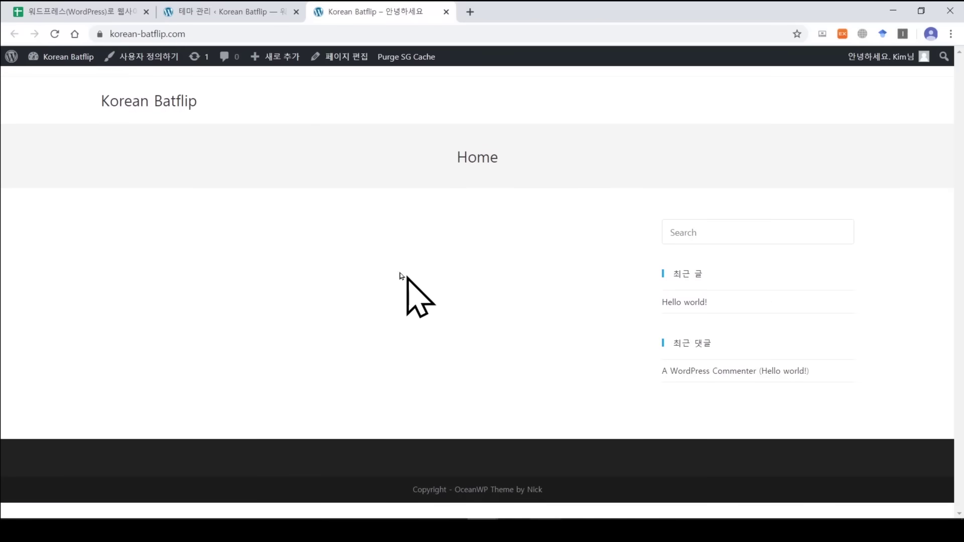
# Back in the admin, bulk-install the theme's recommended plugins Elementor and Ocean Extra, leaving out WPForms, and check the installation report.
pyautogui.click(236, 12)
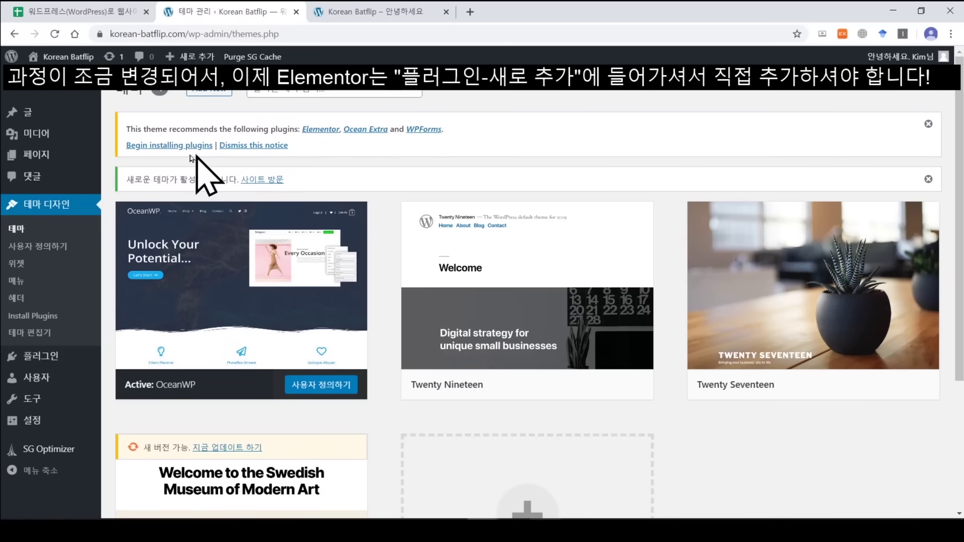
pyautogui.click(176, 148)
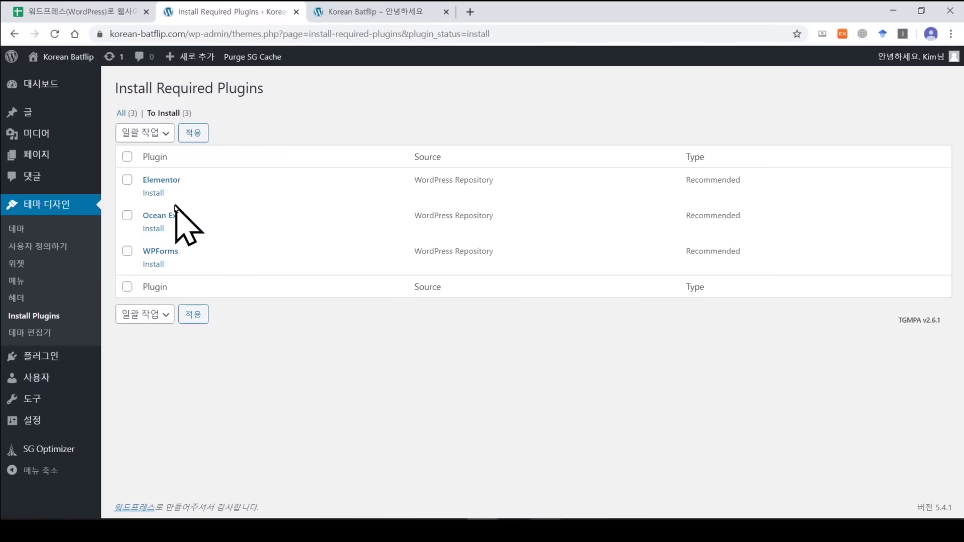
pyautogui.click(126, 180)
pyautogui.click(127, 215)
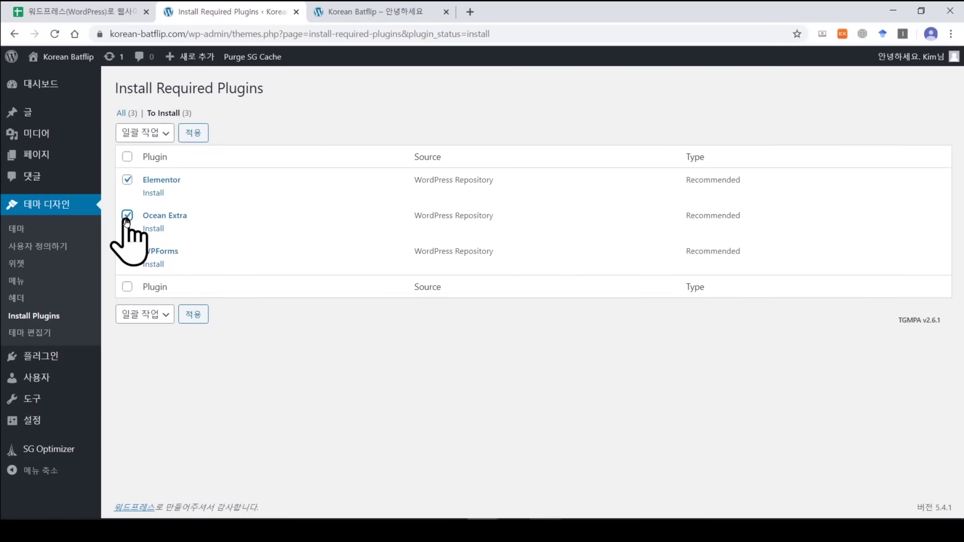
pyautogui.click(156, 315)
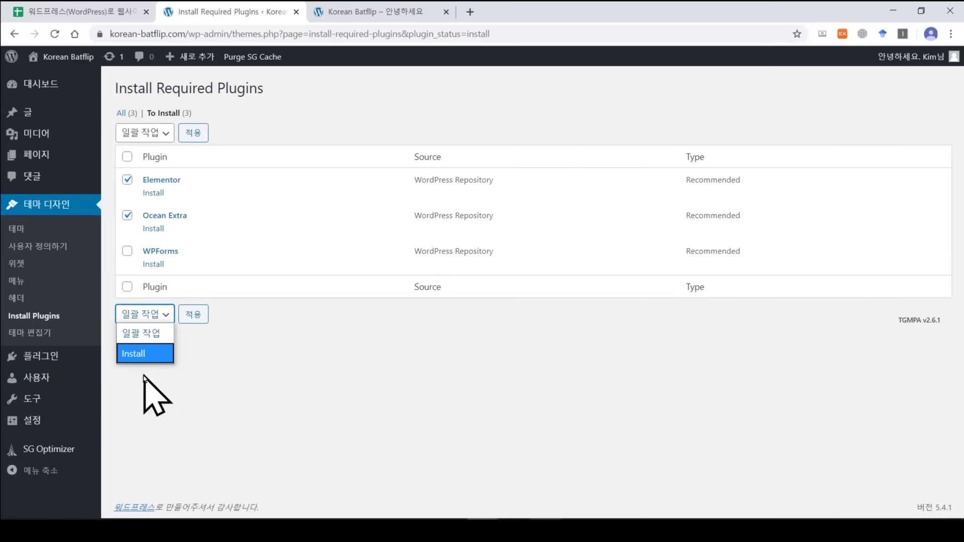
pyautogui.click(135, 356)
pyautogui.click(188, 317)
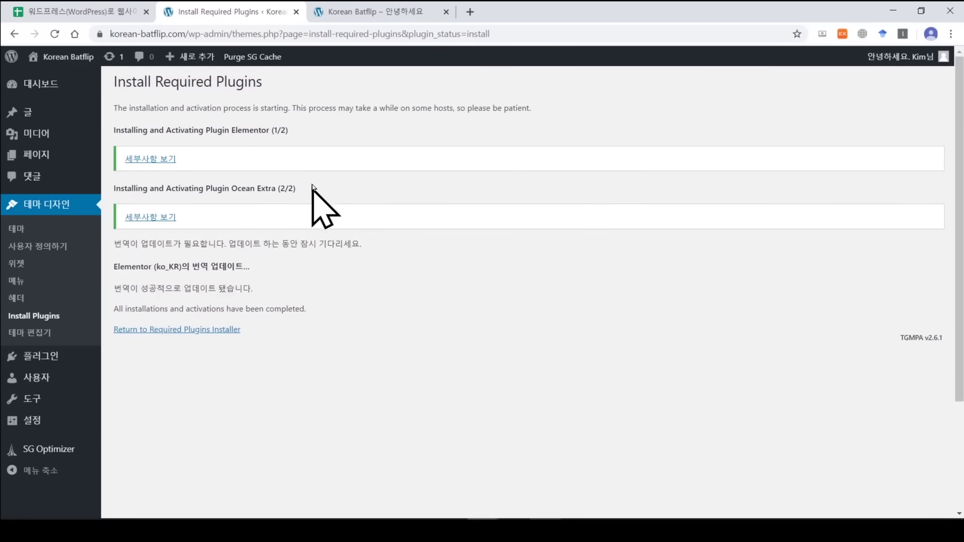
pyautogui.moveTo(290, 129); pyautogui.dragTo(232, 131)
pyautogui.moveTo(295, 188); pyautogui.dragTo(243, 191)
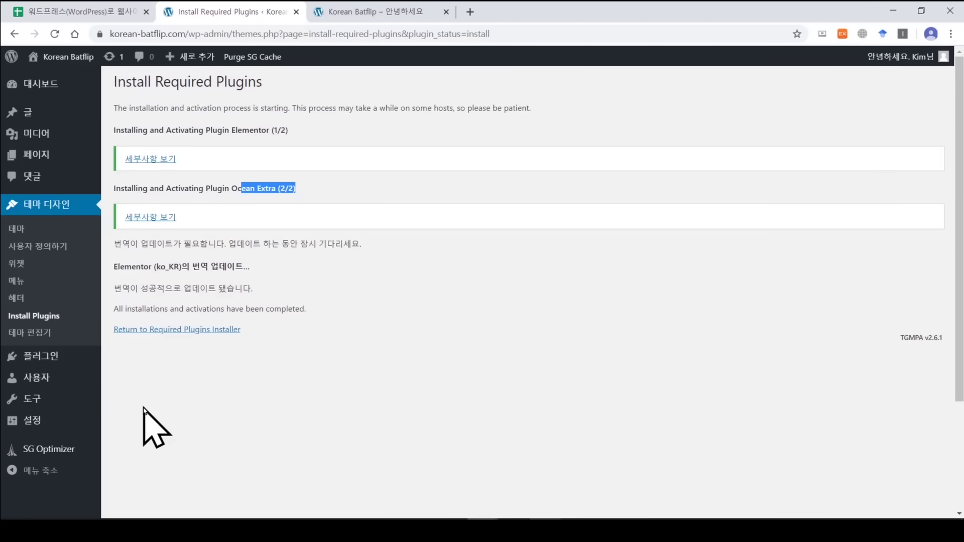
# Open the page for adding new plugins, closing Elementor's getting-started screen on the way.
pyautogui.moveTo(46, 360)
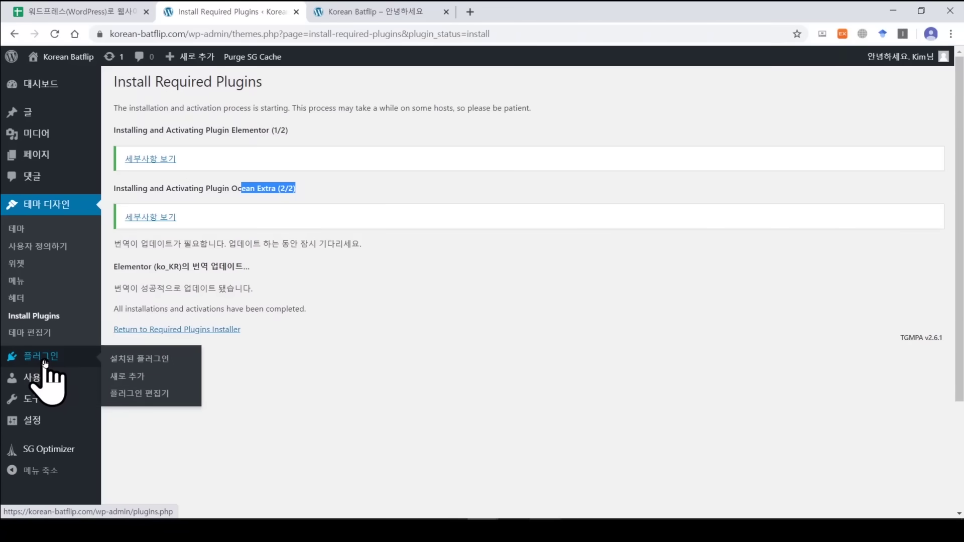
pyautogui.click(127, 382)
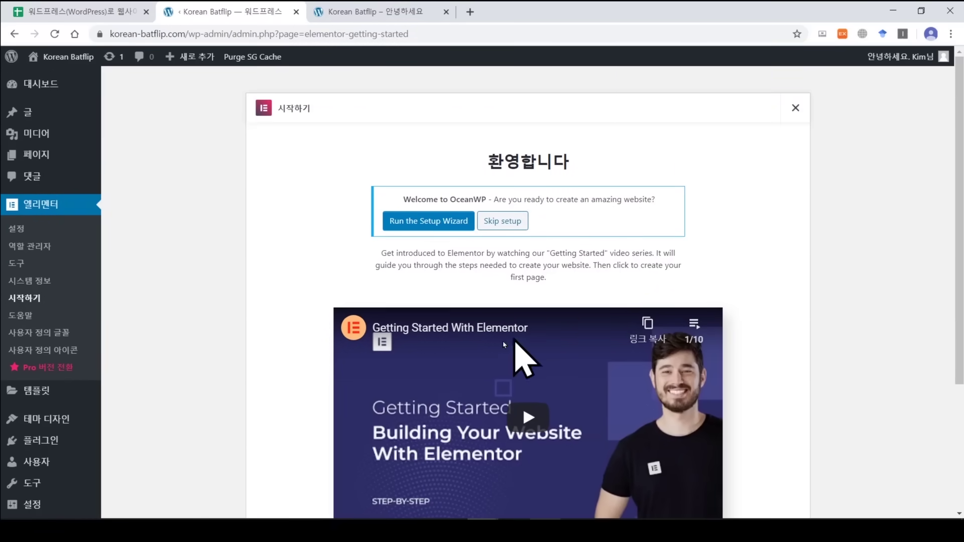
pyautogui.click(798, 108)
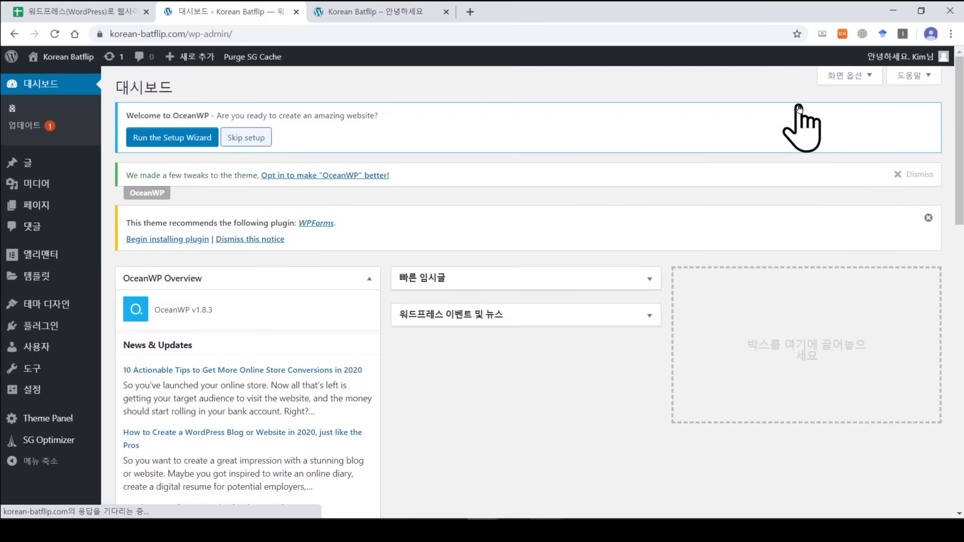
pyautogui.click(38, 326)
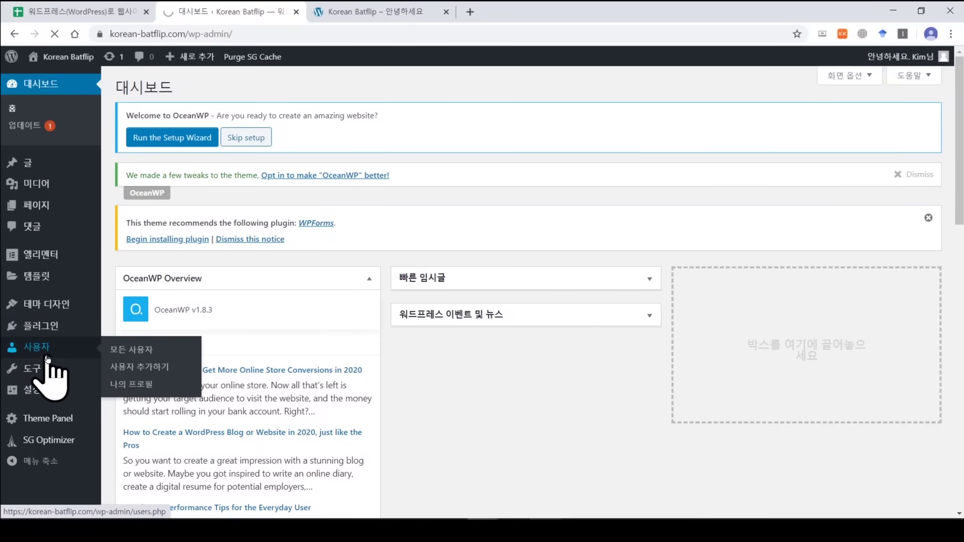
pyautogui.moveTo(25, 368)
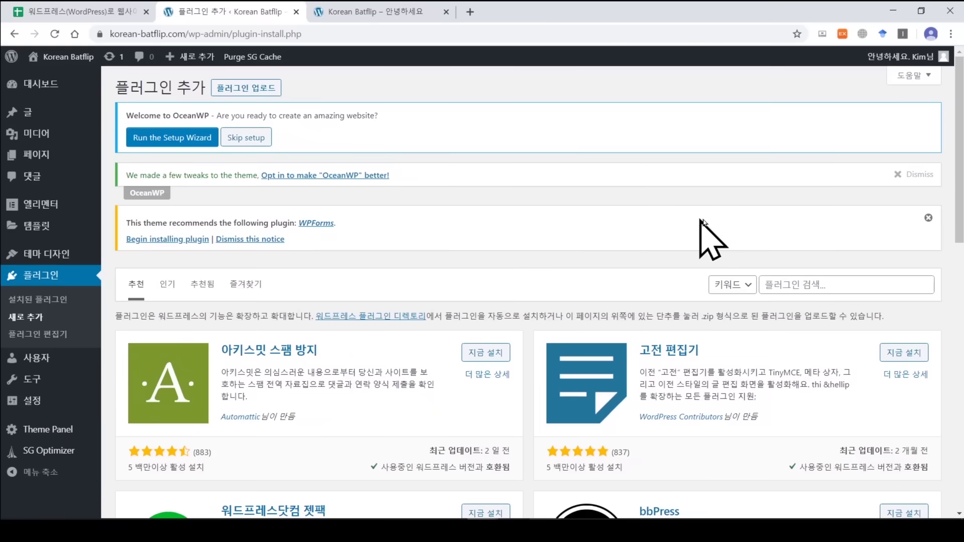
# Search the plugin directory for "envato element" and install Envato Elements – Photos & Elementor Templates.
pyautogui.click(798, 285)
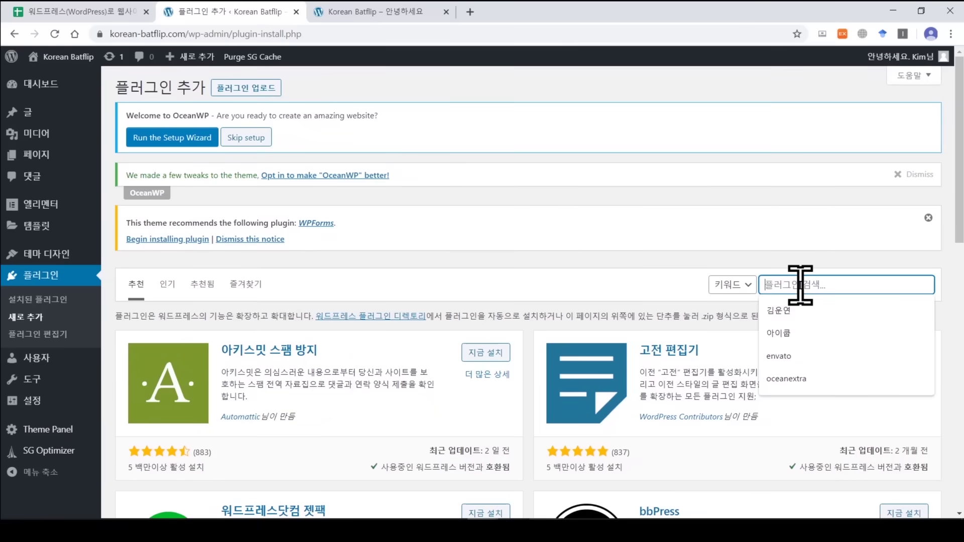
pyautogui.write('envato element')
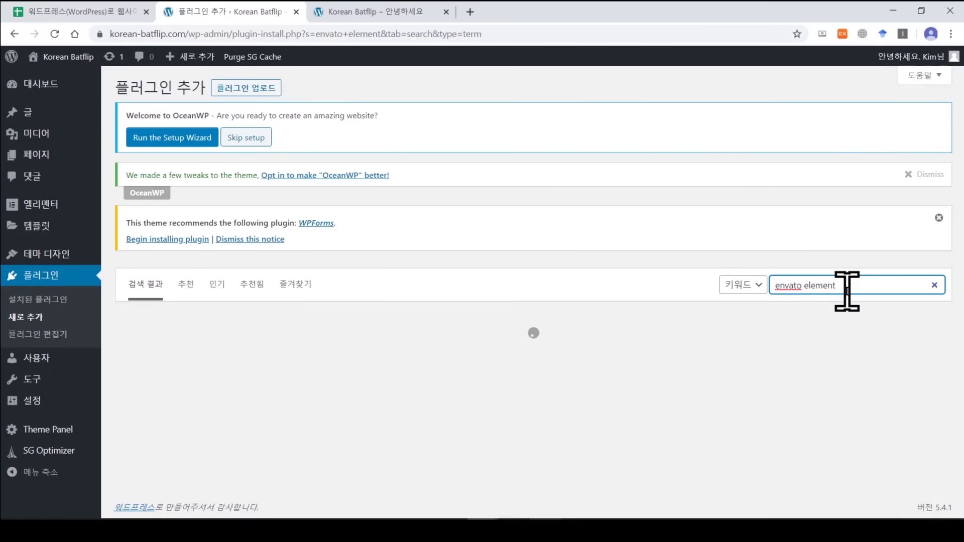
pyautogui.moveTo(829, 286); pyautogui.dragTo(768, 286)
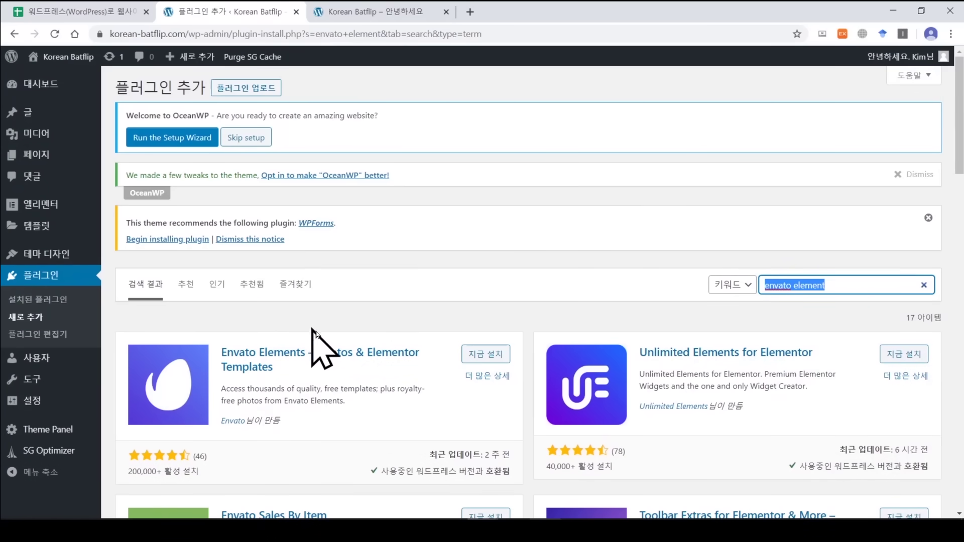
pyautogui.click(500, 360)
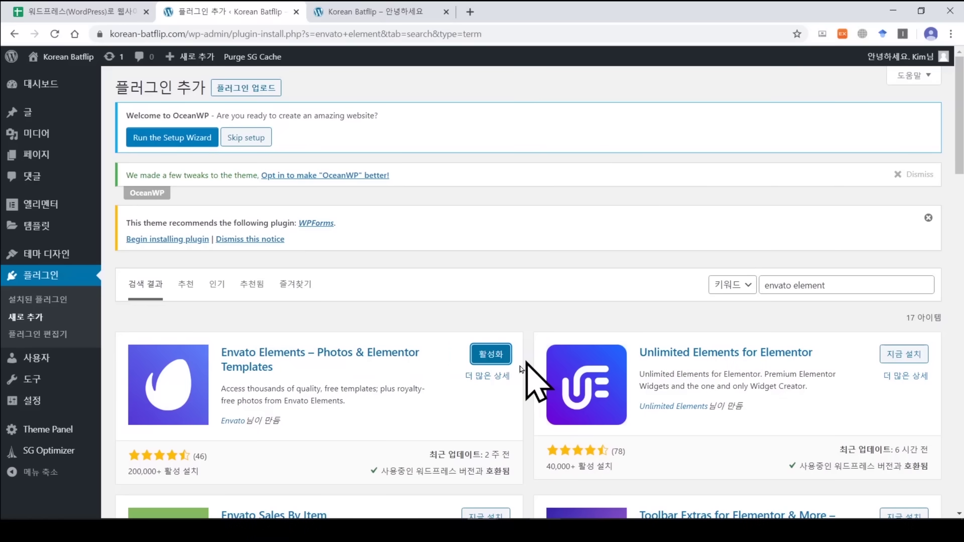
# Activate the Envato Elements plugin and look over the list of installed plugins.
pyautogui.click(487, 356)
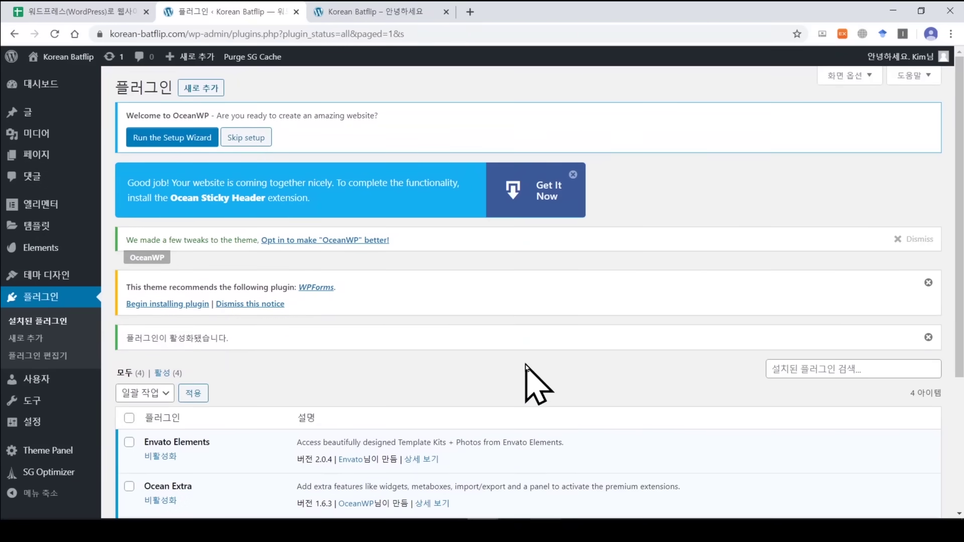
pyautogui.scroll(-3, 502, 392)
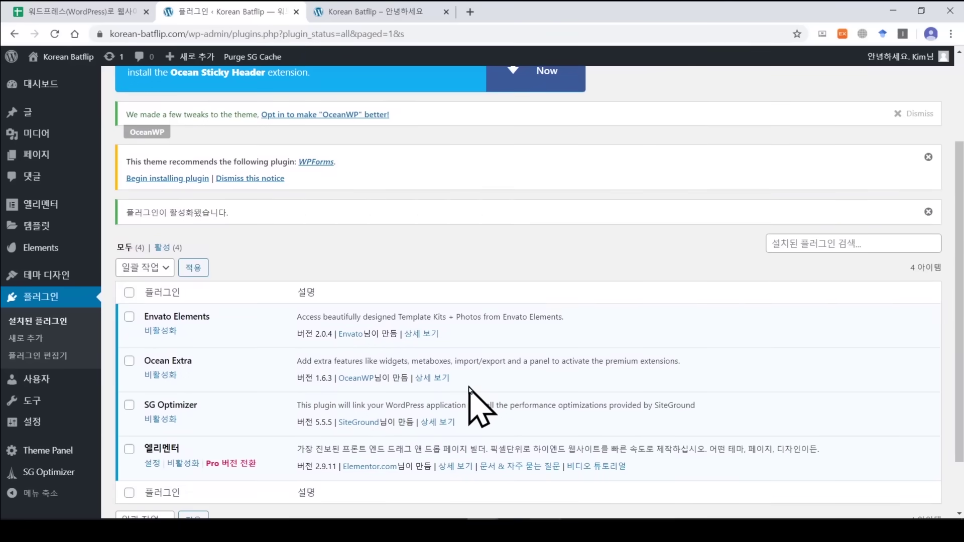
pyautogui.scroll(3, 469, 404)
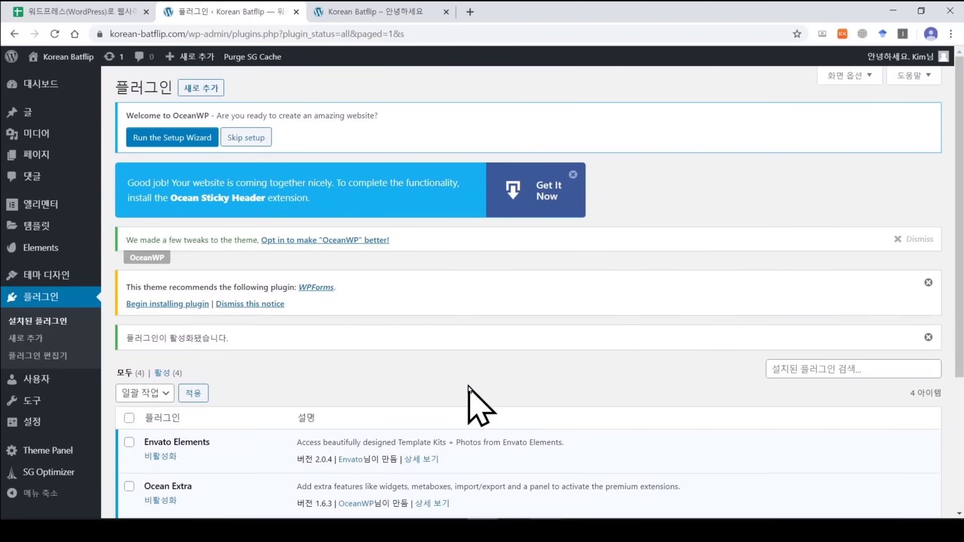
# Skip the OceanWP setup, dismiss the sticky header, theme tweaks and WPForms notices, and collapse the dashboard's OceanWP Overview and Elementor boxes.
pyautogui.click(258, 139)
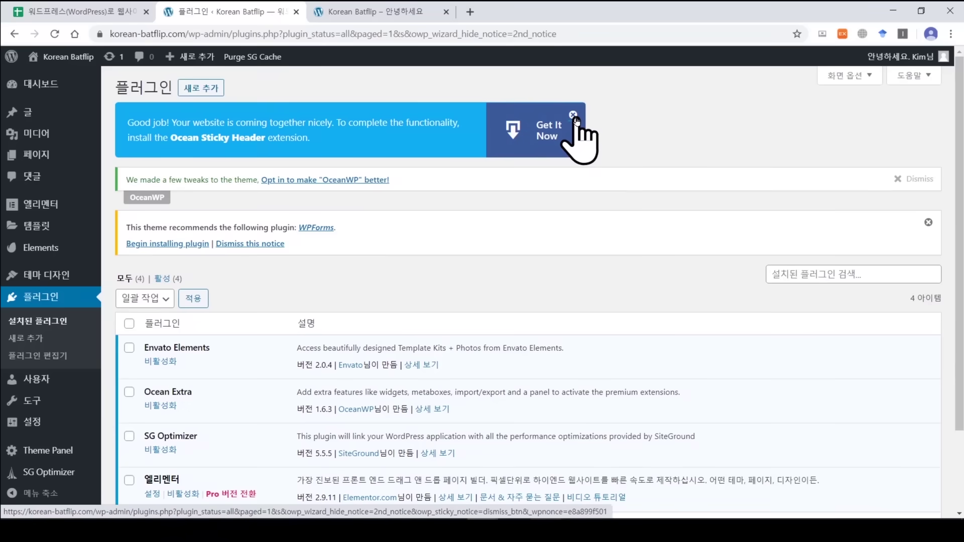
pyautogui.click(573, 116)
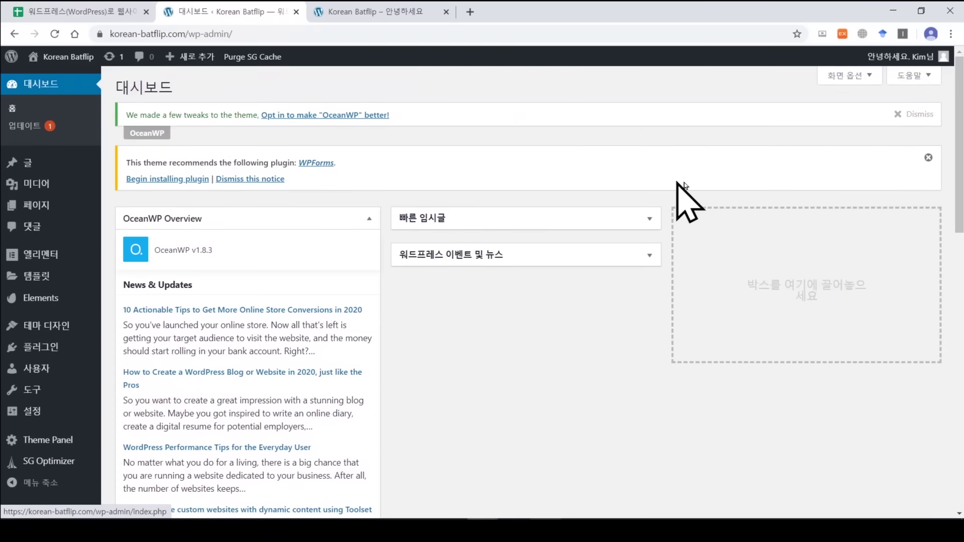
pyautogui.click(922, 120)
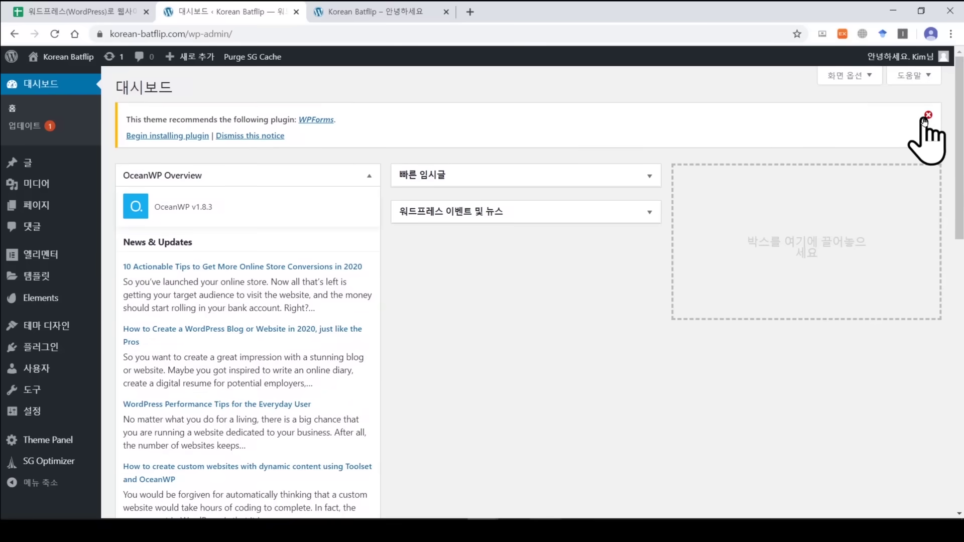
pyautogui.click(924, 121)
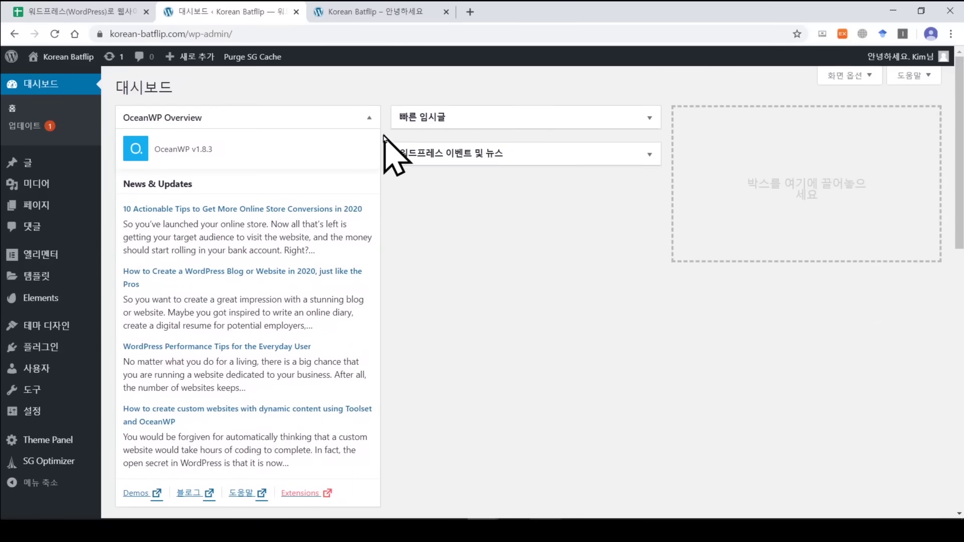
pyautogui.click(369, 117)
pyautogui.click(369, 155)
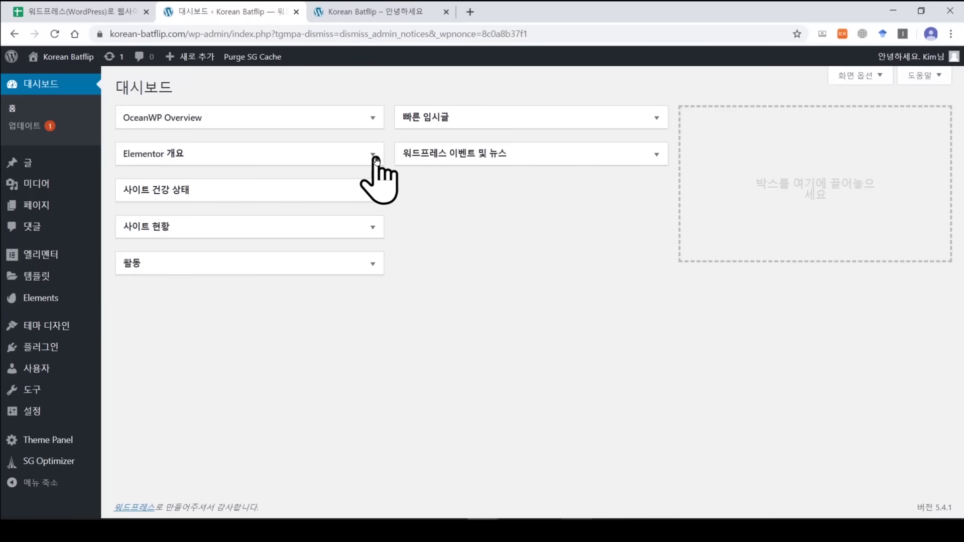
# Look at the Envato Elements welcome page and its free template kits, and return to the dashboard.
pyautogui.click(50, 300)
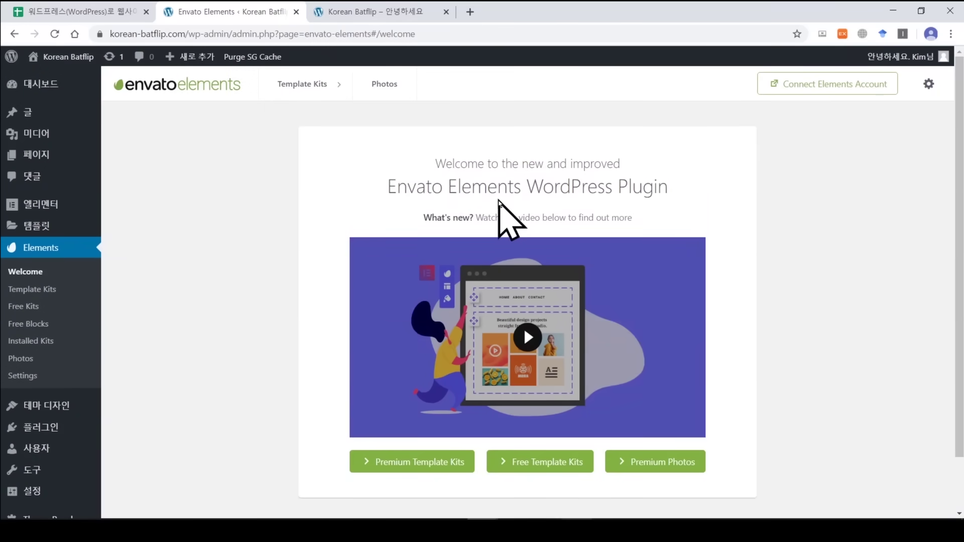
pyautogui.moveTo(384, 190); pyautogui.dragTo(522, 189)
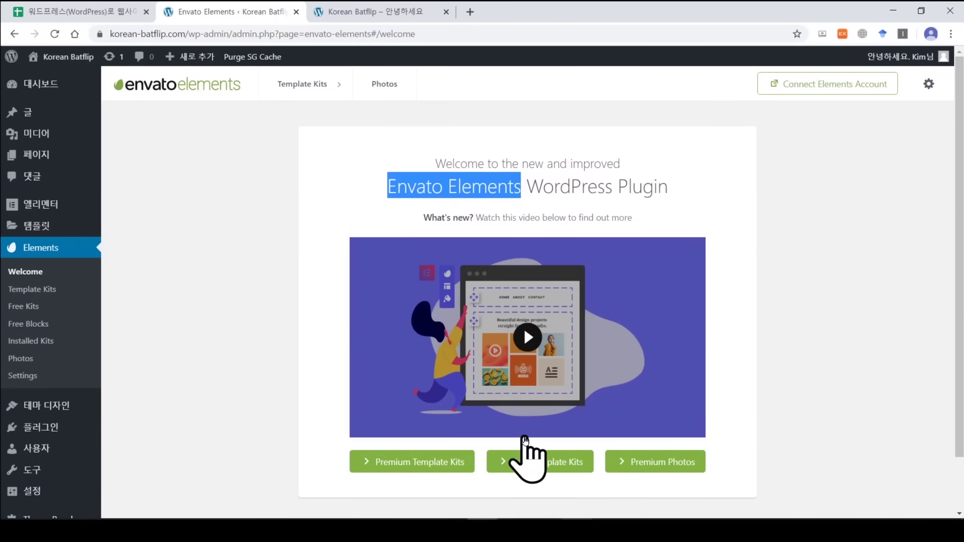
pyautogui.click(540, 469)
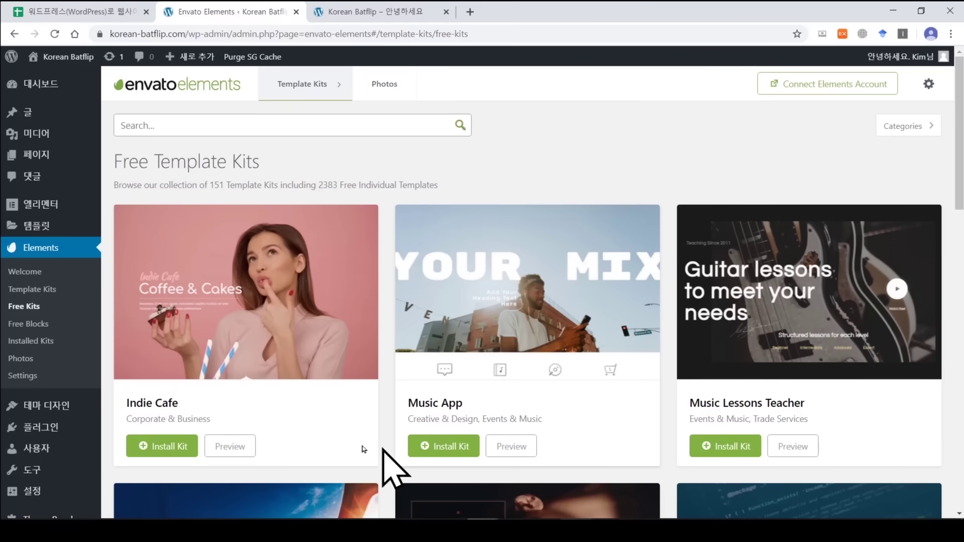
pyautogui.click(45, 84)
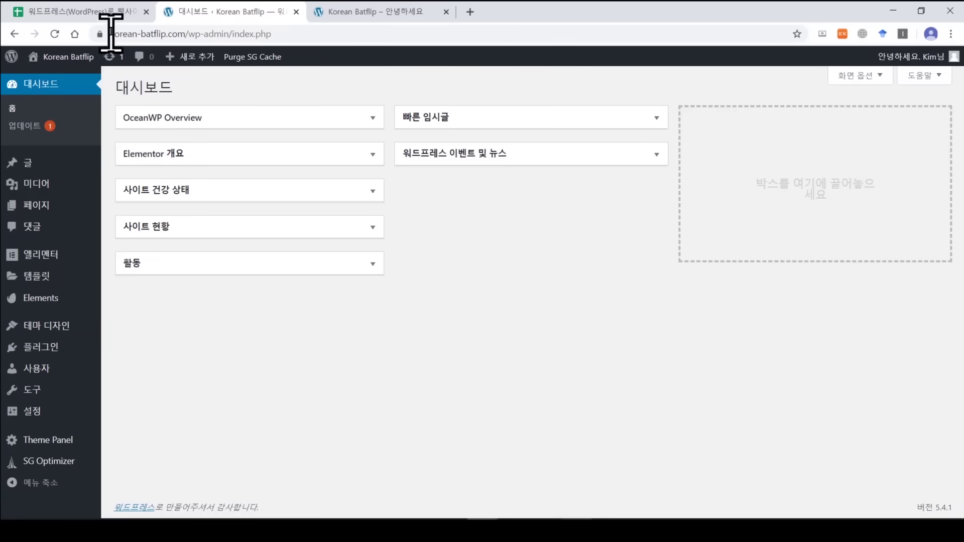
# Switch to the Google Sheets checklist and mark tasks 8 (theme installation) and 9 (plugin installation) as done.
pyautogui.click(111, 6)
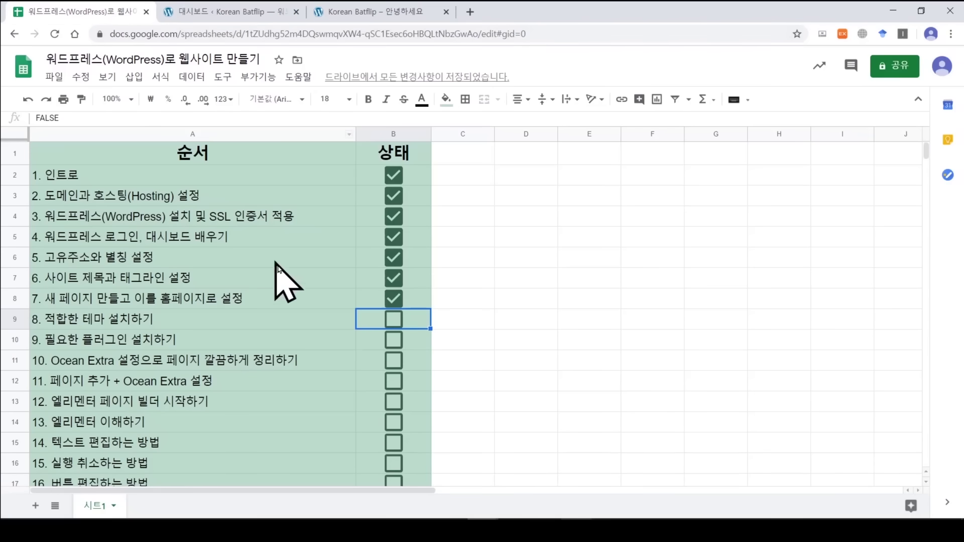
pyautogui.click(394, 319)
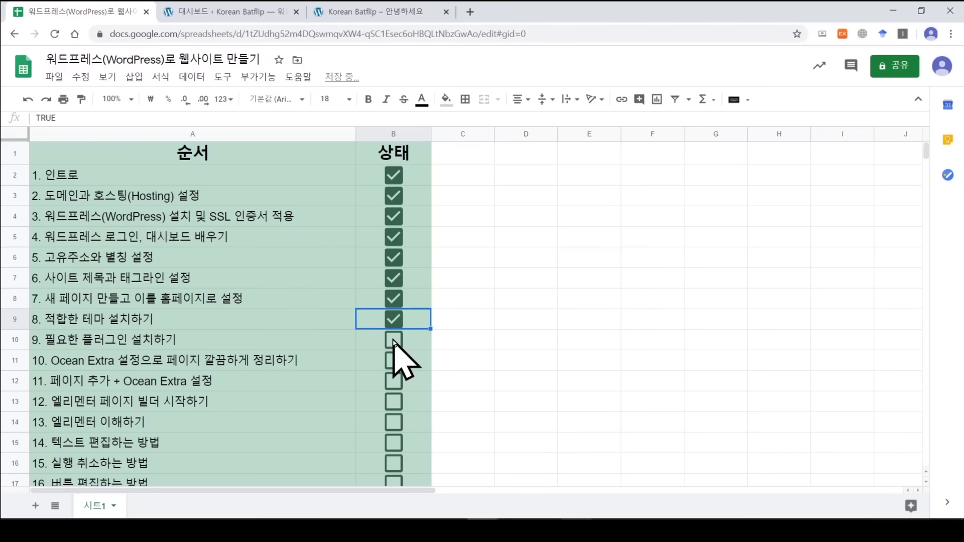
pyautogui.click(393, 340)
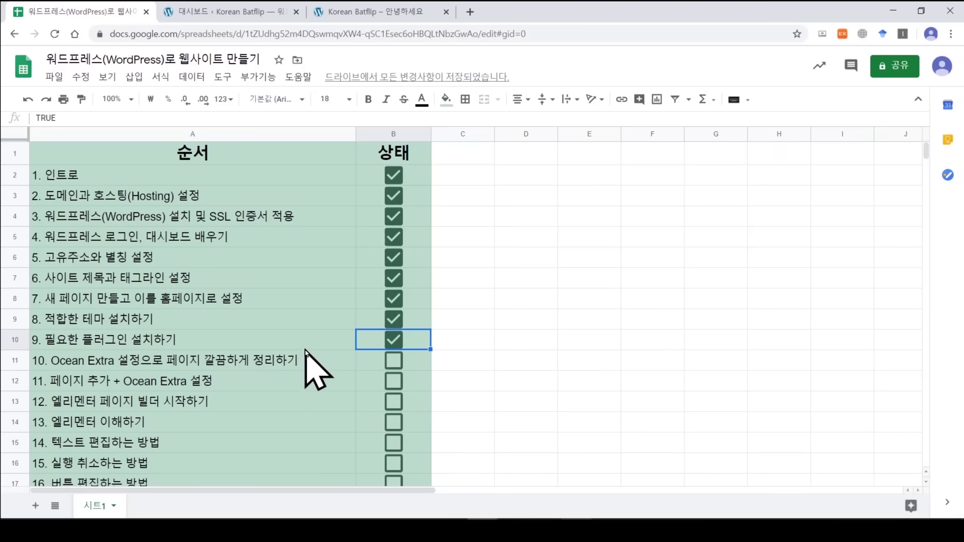
# Check the live site's current front page, and open the Home page for editing in the WordPress admin.
pyautogui.click(363, 14)
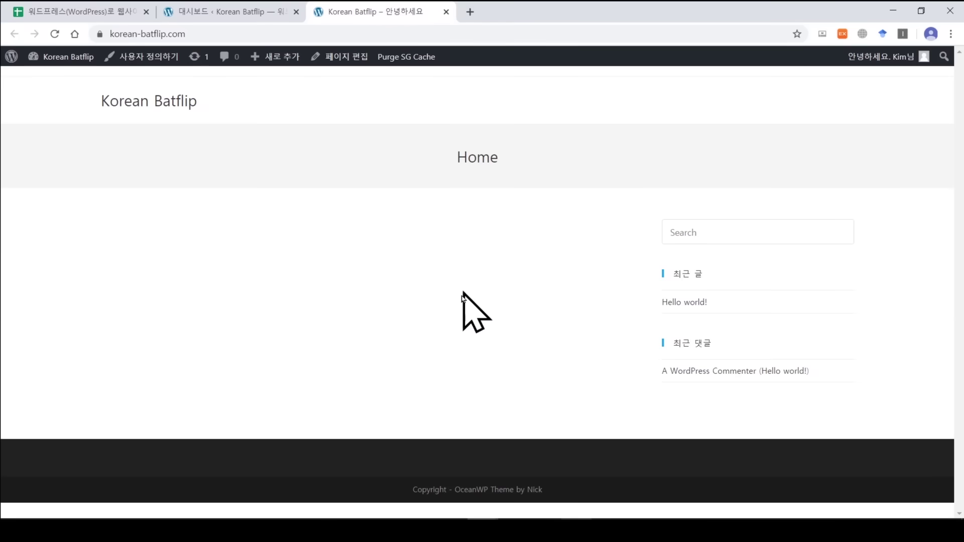
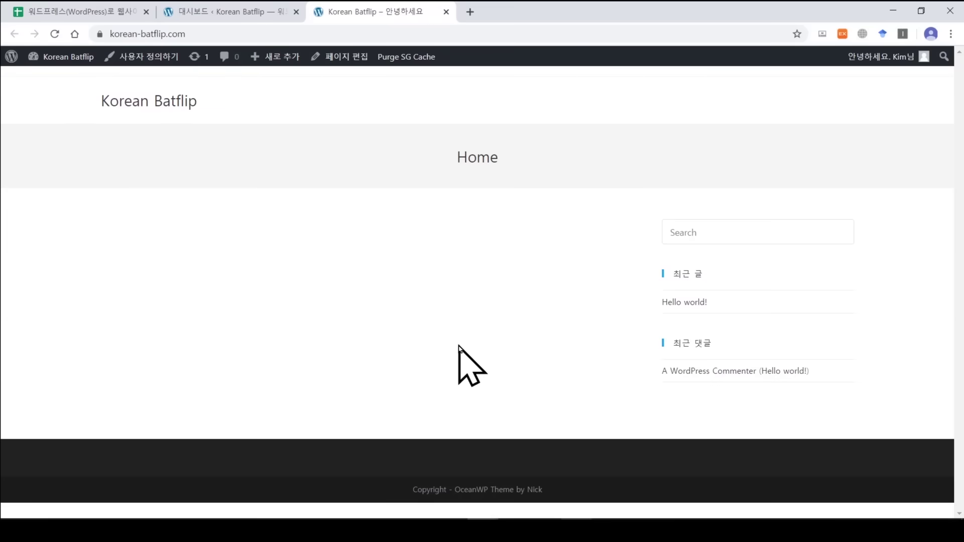
pyautogui.click(250, 13)
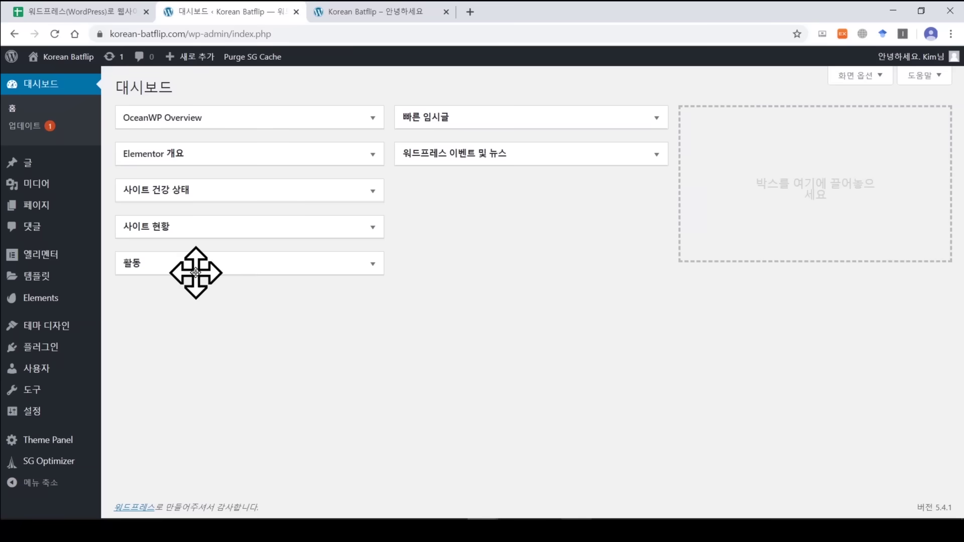
pyautogui.moveTo(52, 206)
pyautogui.click(111, 215)
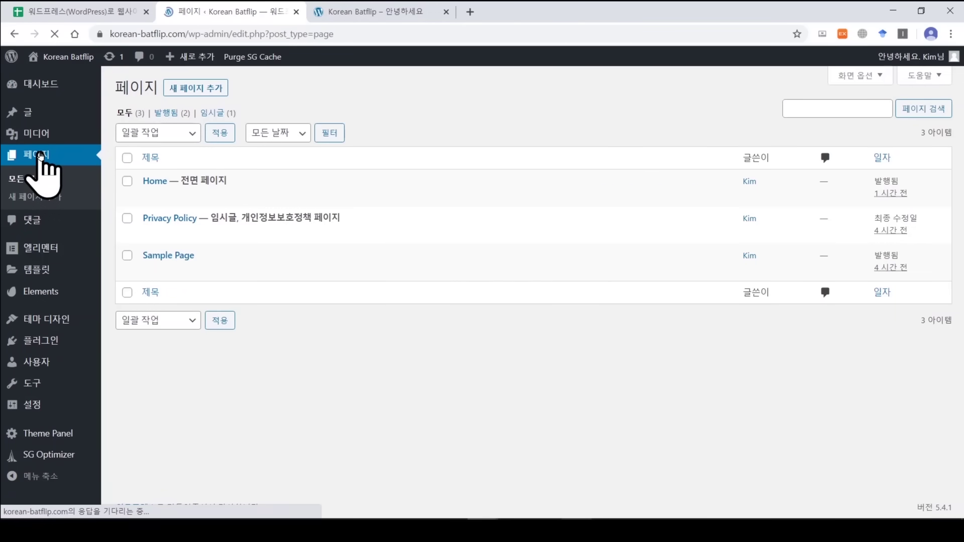
pyautogui.click(153, 186)
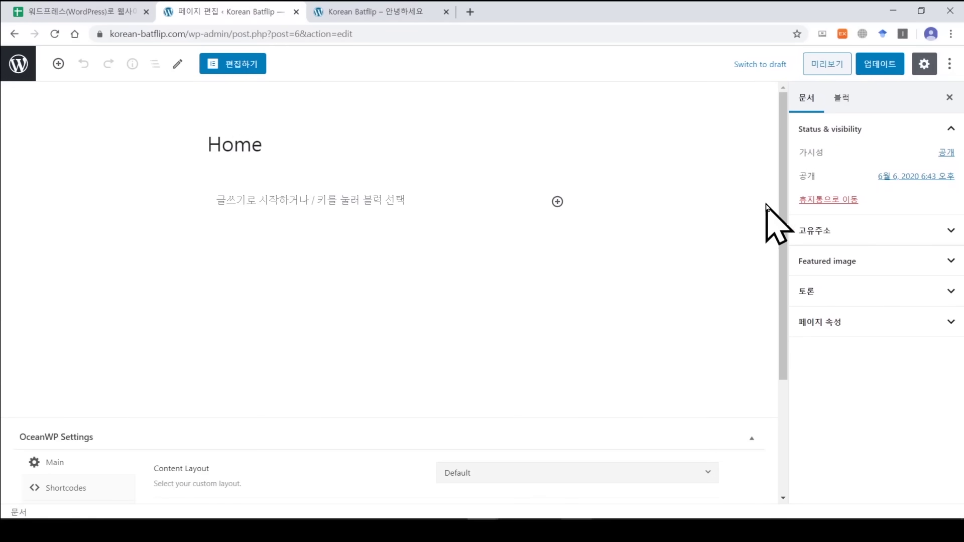
# Set the Home page's OceanWP content layout to 100% Full Width, update the page and reload the live site.
pyautogui.moveTo(788, 186); pyautogui.dragTo(796, 301)
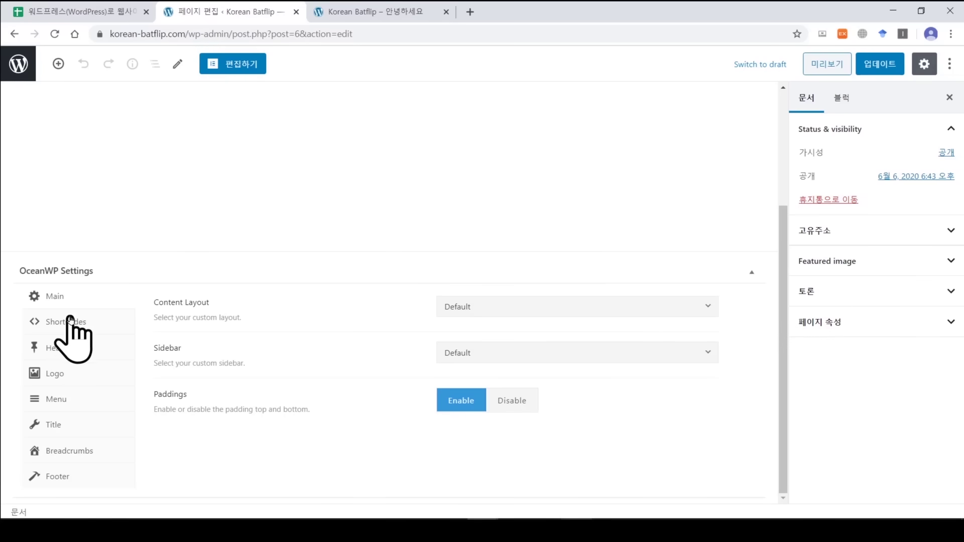
pyautogui.click(486, 311)
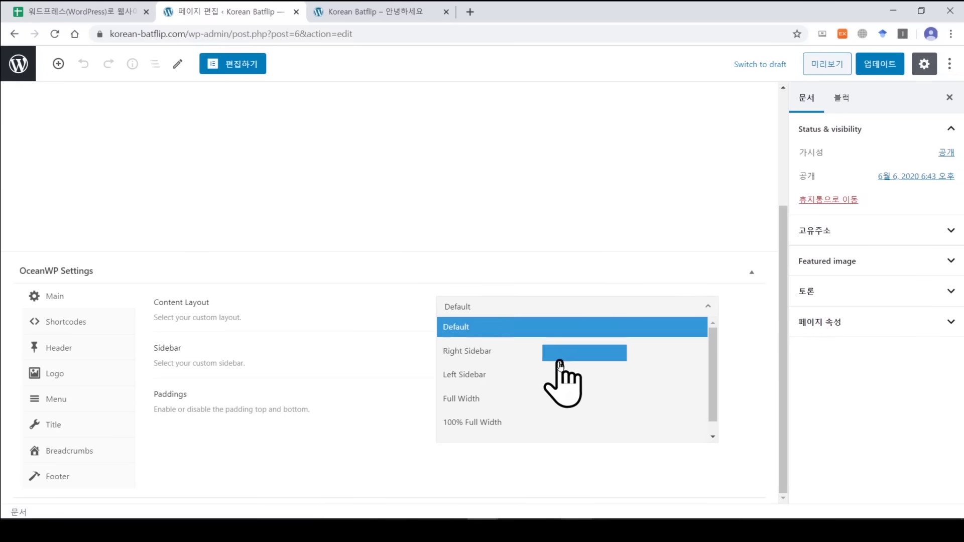
pyautogui.click(497, 424)
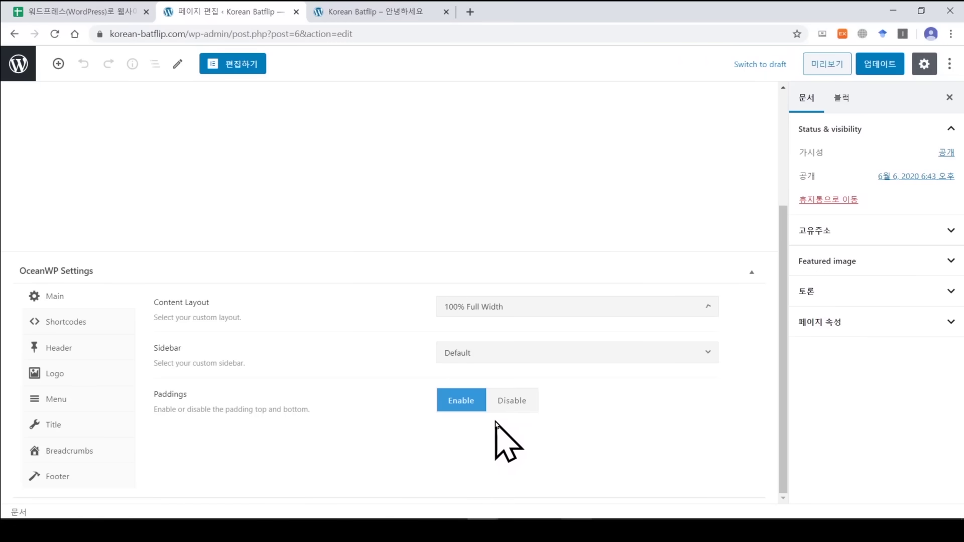
pyautogui.click(883, 64)
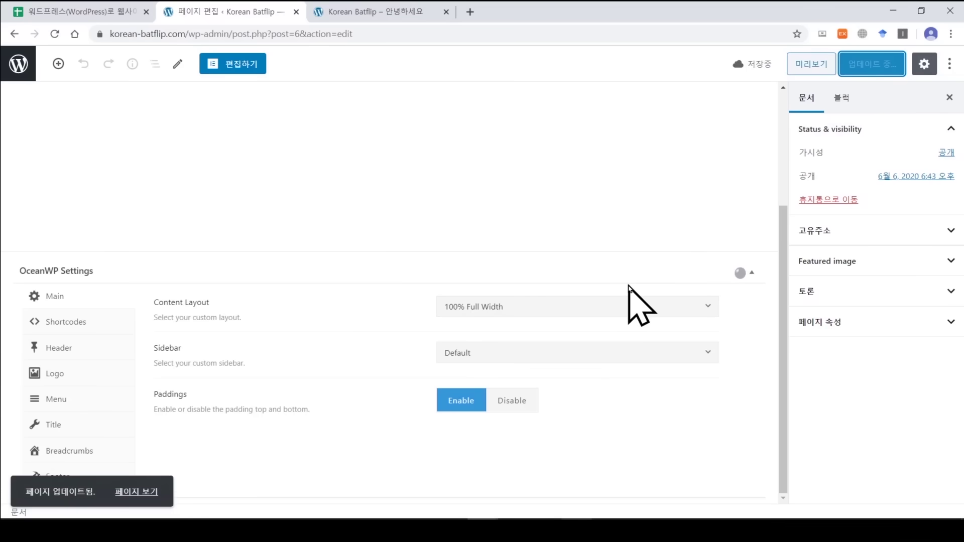
pyautogui.click(388, 3)
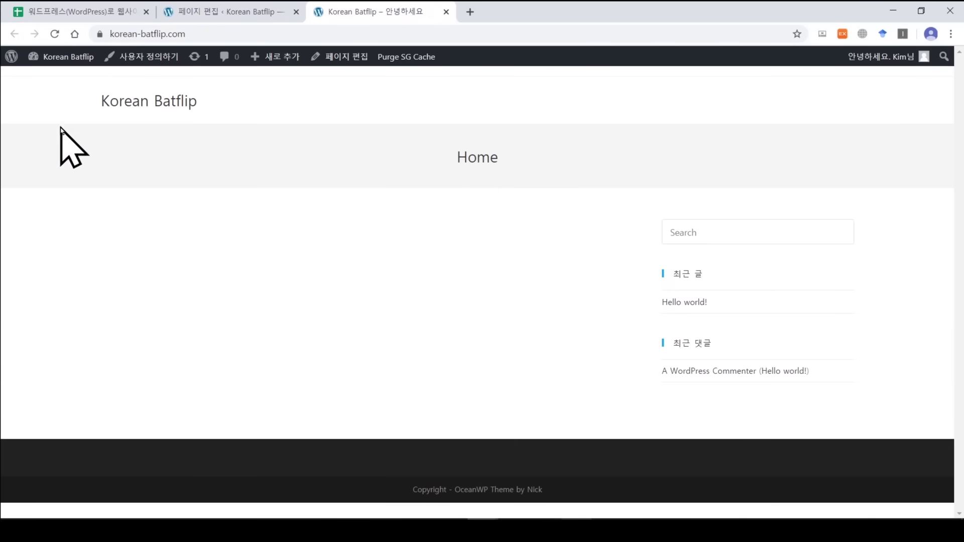
pyautogui.click(54, 34)
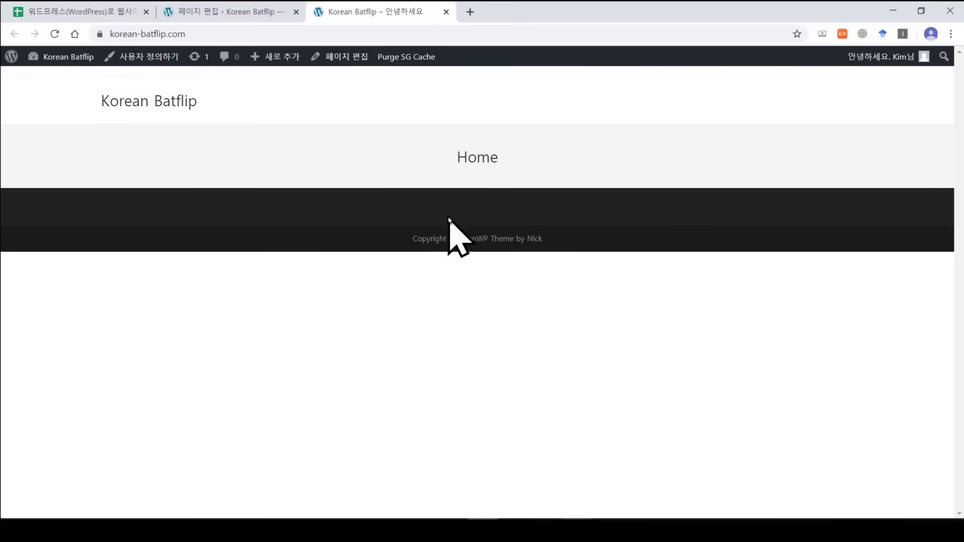
# Disable the top bar in the Home page's OceanWP header settings, update the page and reload the live site.
pyautogui.click(245, 13)
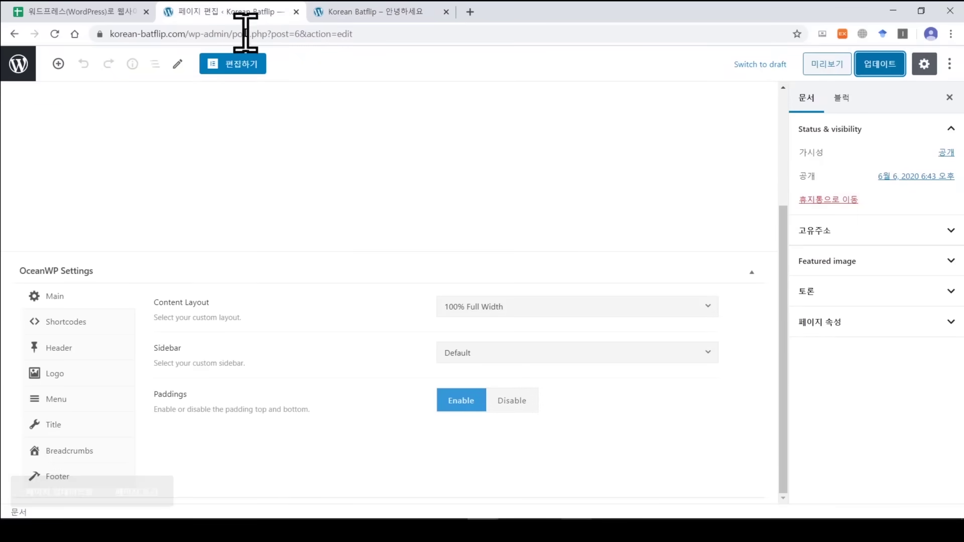
pyautogui.click(52, 351)
pyautogui.moveTo(221, 304); pyautogui.dragTo(172, 302)
pyautogui.click(564, 308)
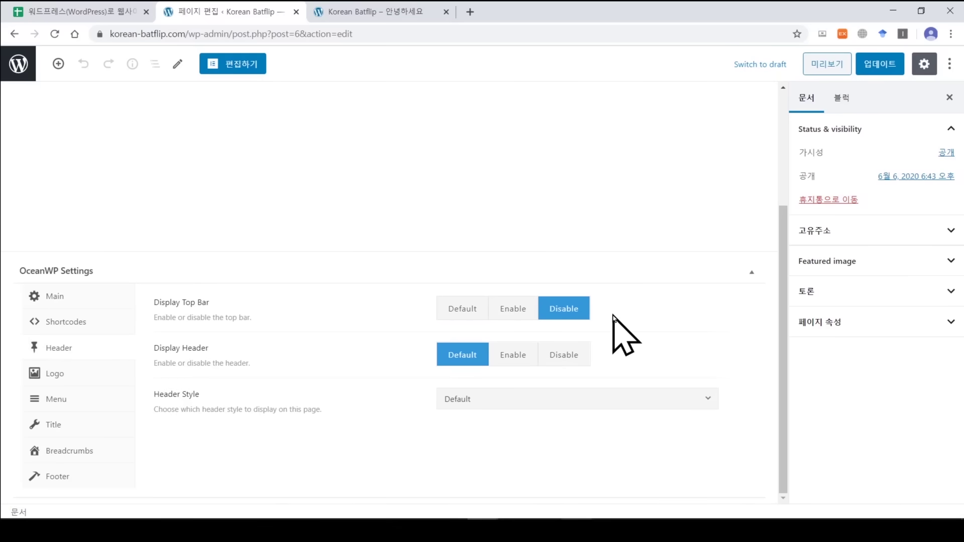
pyautogui.click(882, 67)
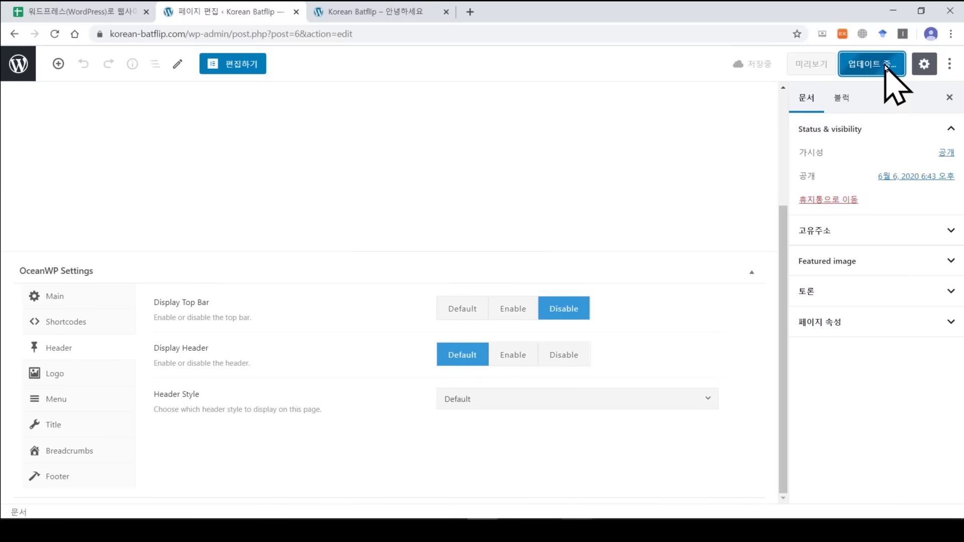
pyautogui.click(368, 12)
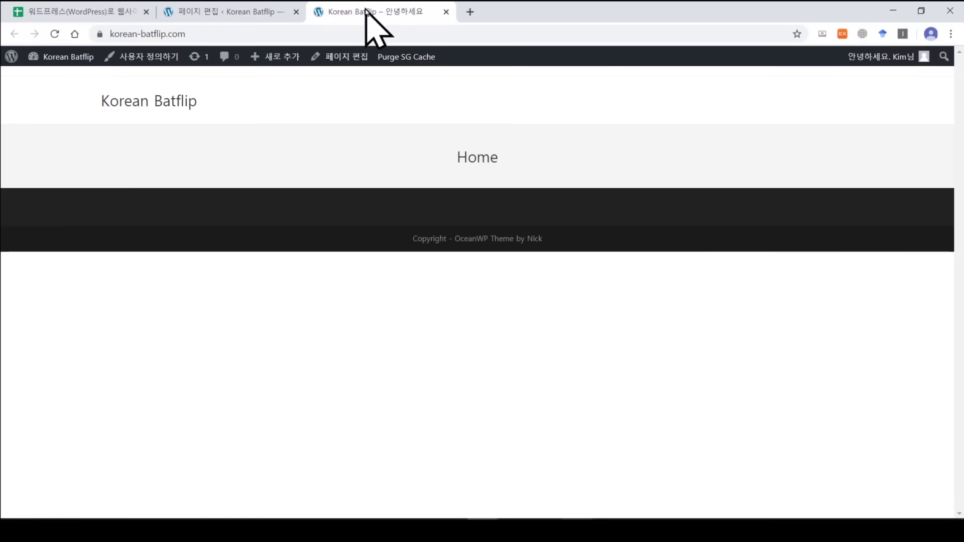
pyautogui.click(54, 35)
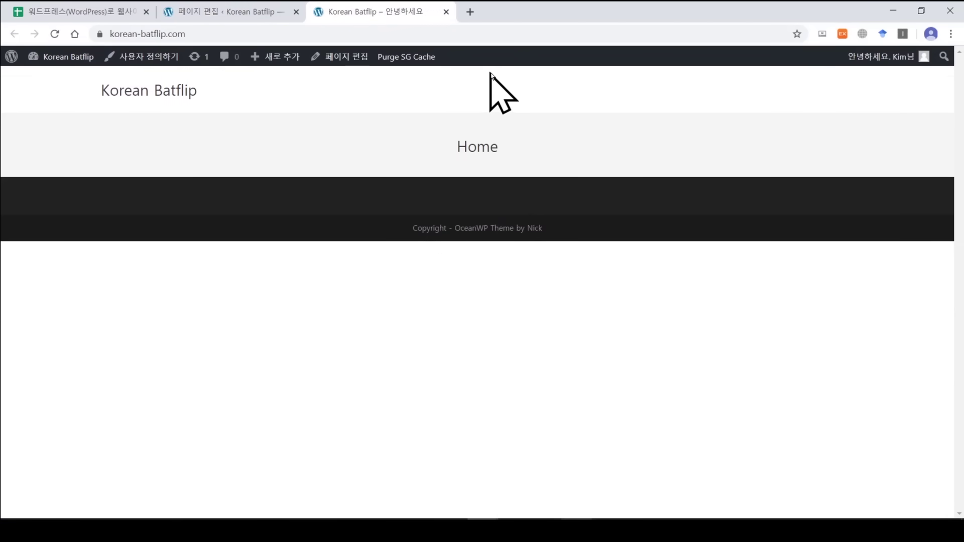
# Disable the page title in the Home page's OceanWP title settings, update the page and reload the live site.
pyautogui.click(273, 11)
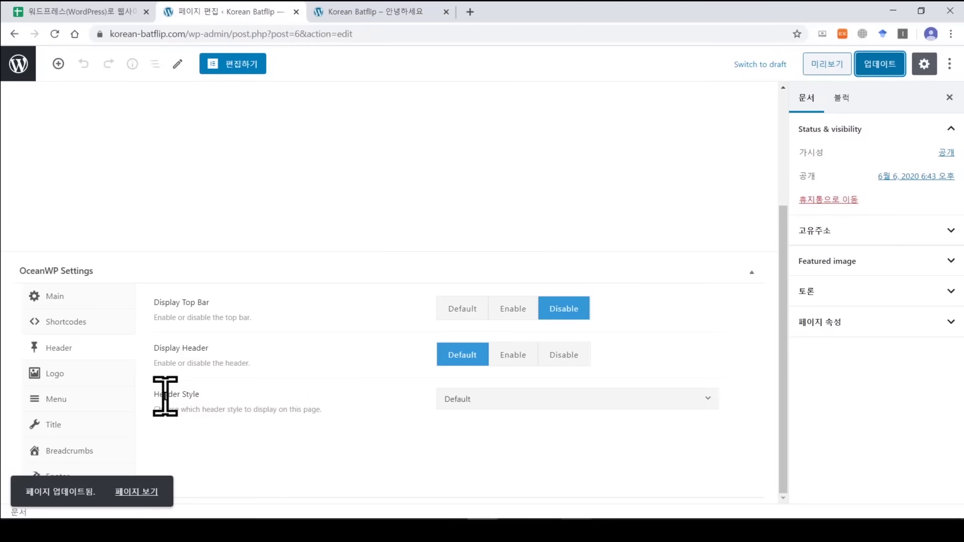
pyautogui.click(96, 428)
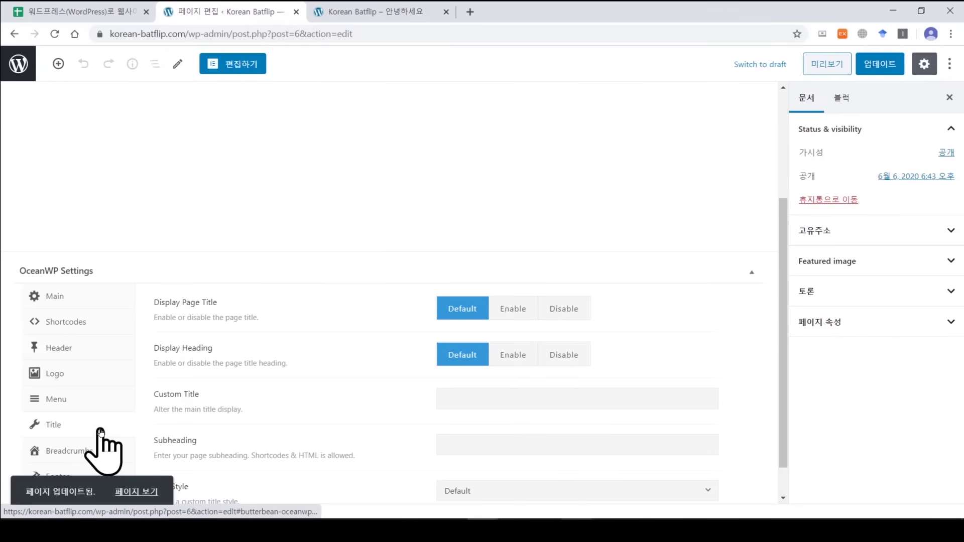
pyautogui.click(565, 307)
pyautogui.click(878, 68)
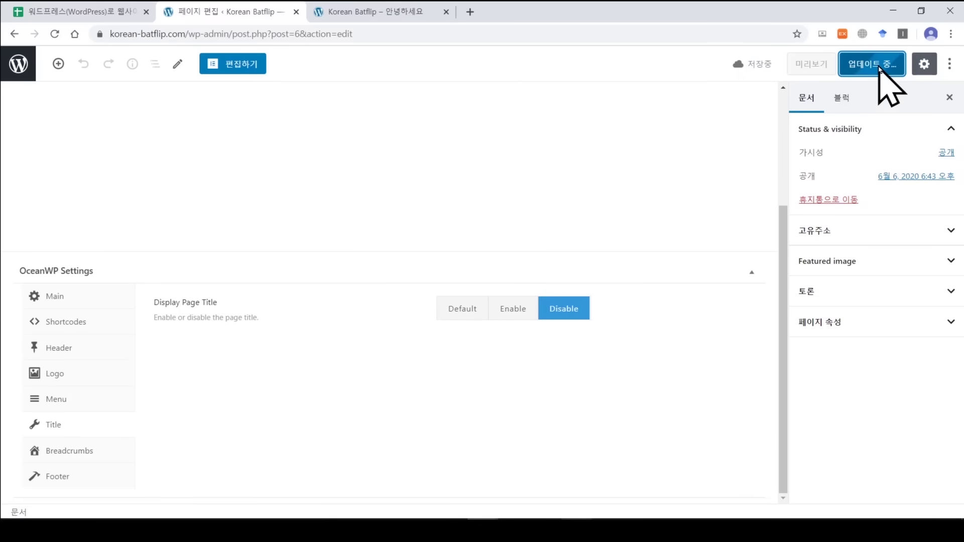
pyautogui.click(381, 14)
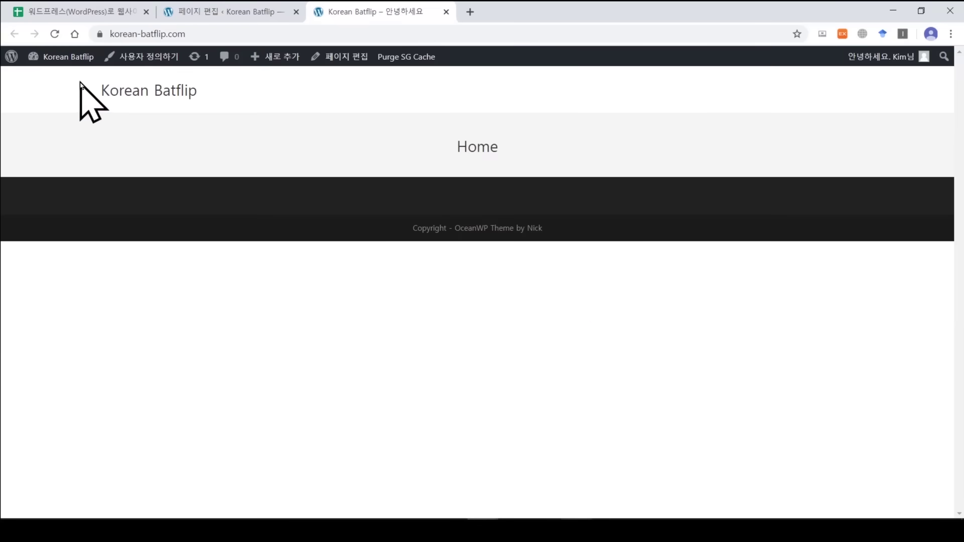
pyautogui.click(50, 32)
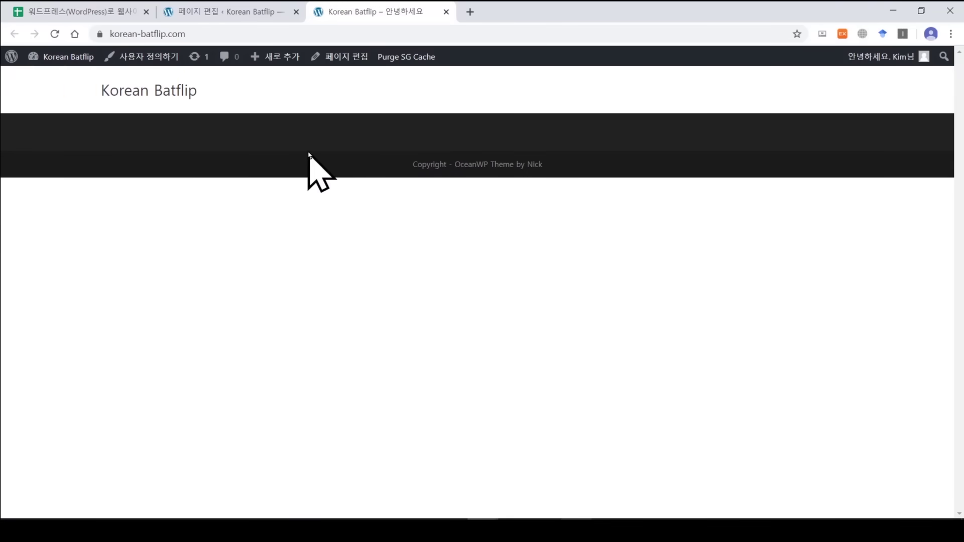
# Disable the footer widgets area and copyright area in the Home page's OceanWP footer settings, update the page and reload the live site.
pyautogui.click(220, 6)
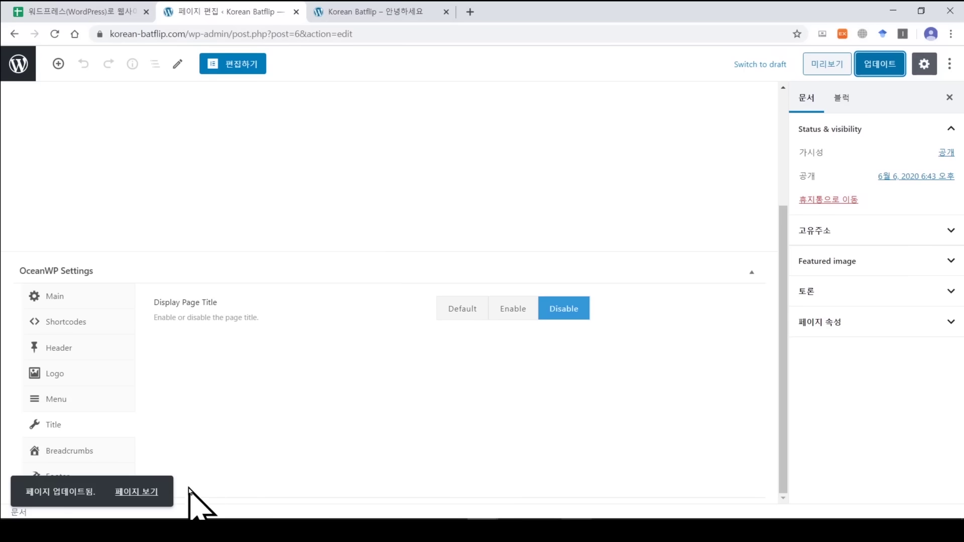
pyautogui.click(222, 447)
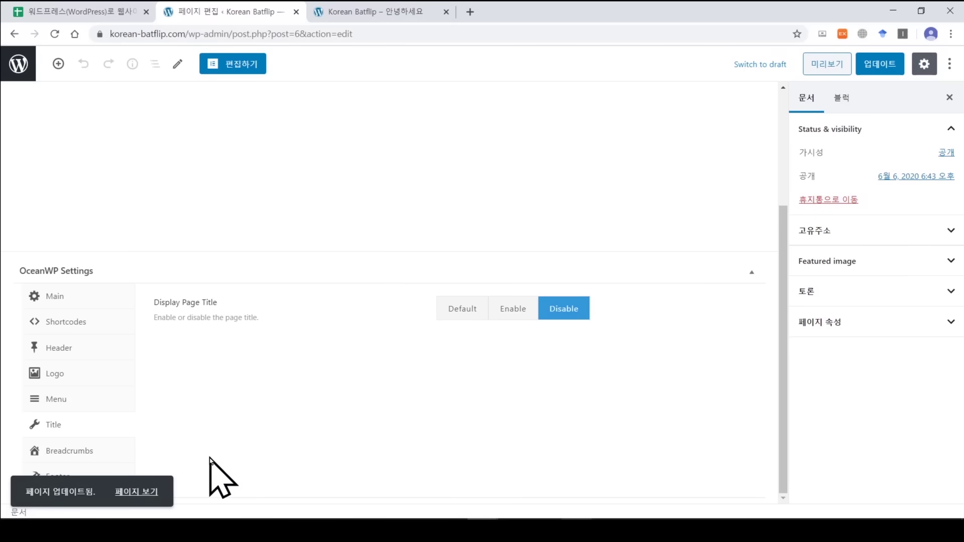
pyautogui.click(60, 477)
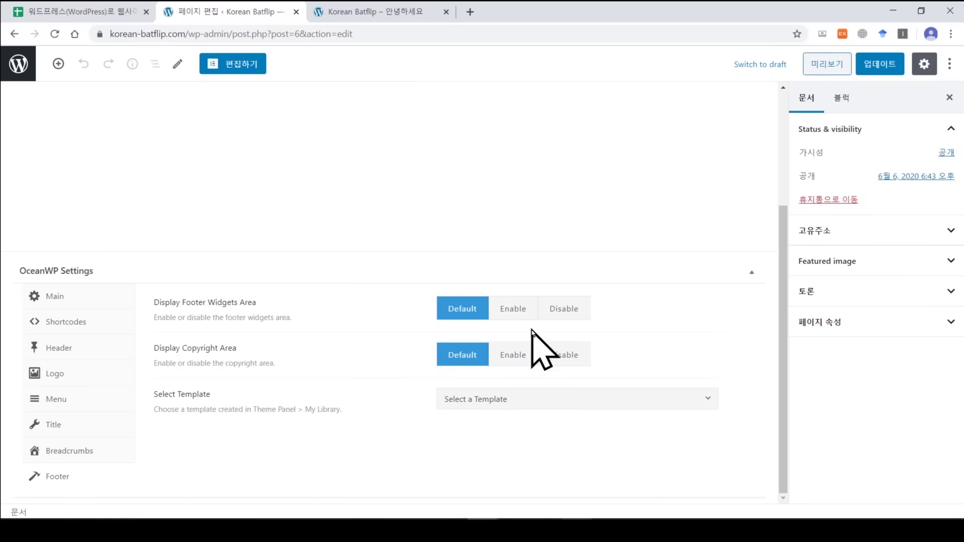
pyautogui.click(562, 310)
pyautogui.click(564, 356)
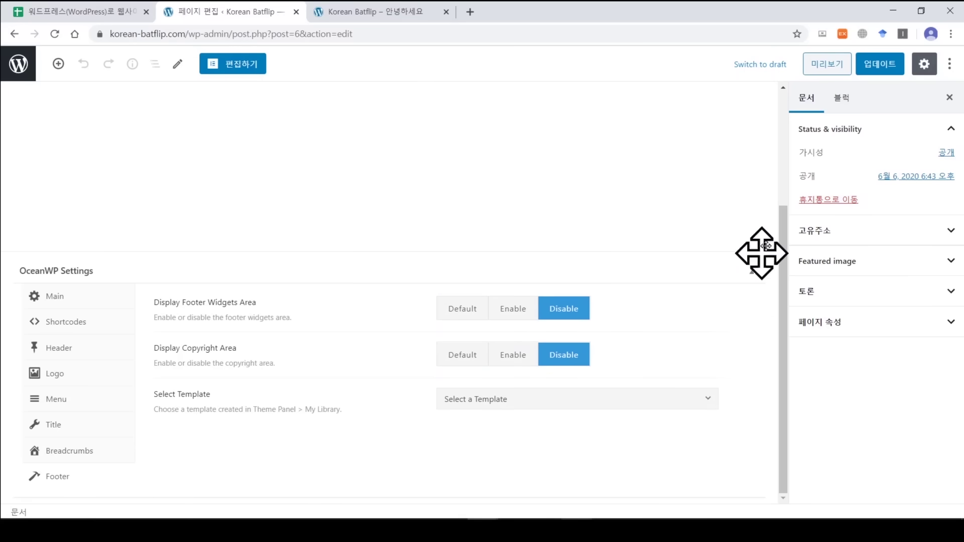
pyautogui.click(870, 65)
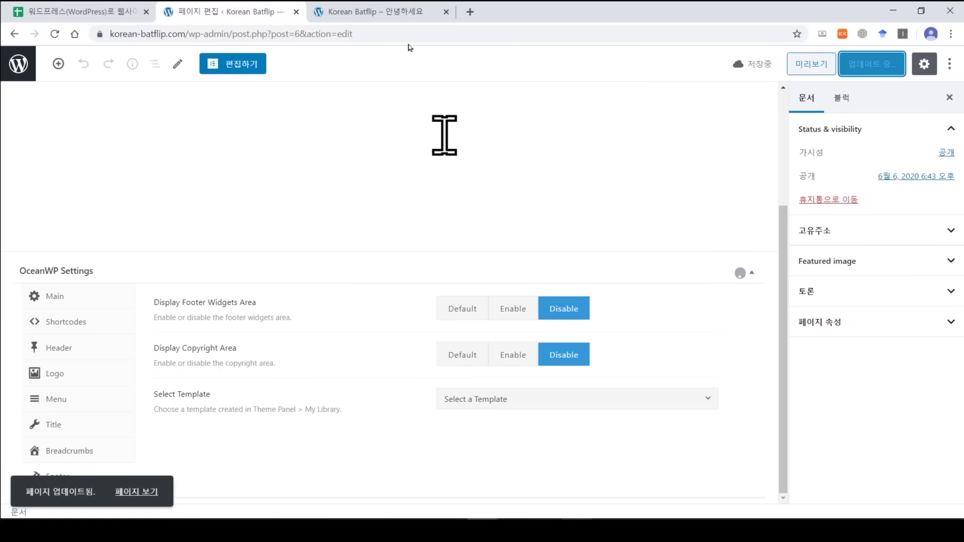
pyautogui.click(374, 12)
pyautogui.click(76, 55)
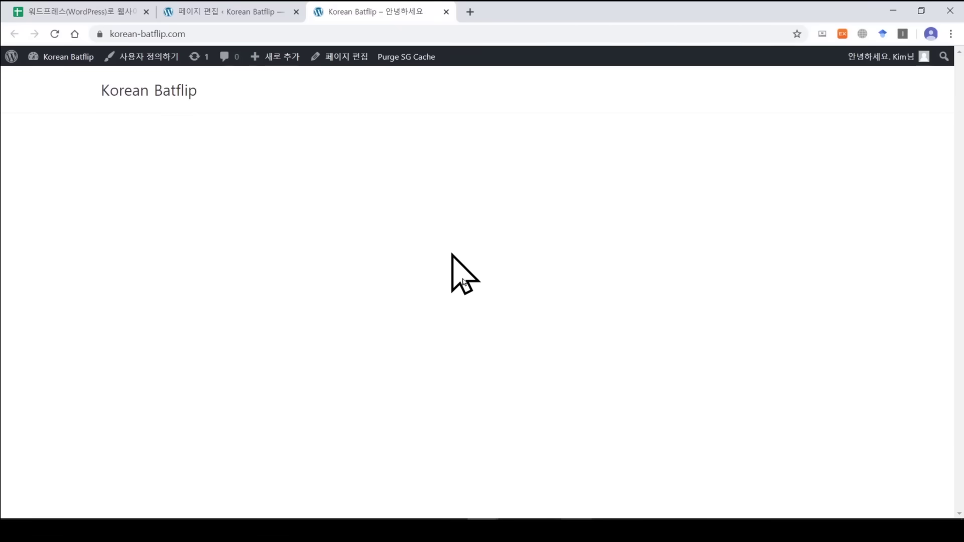
# Return from the Home page editor to the page list and add a new page titled 소개.
pyautogui.click(255, 15)
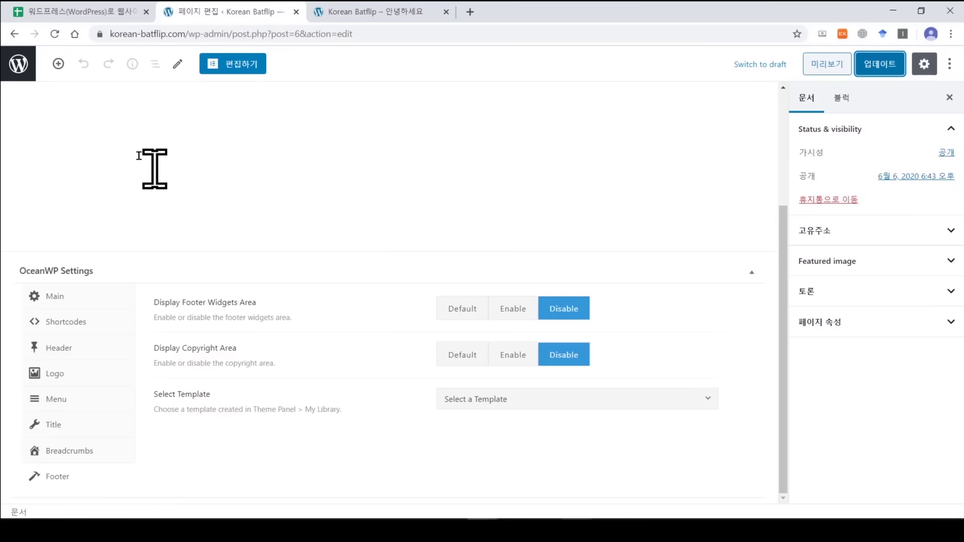
pyautogui.click(26, 79)
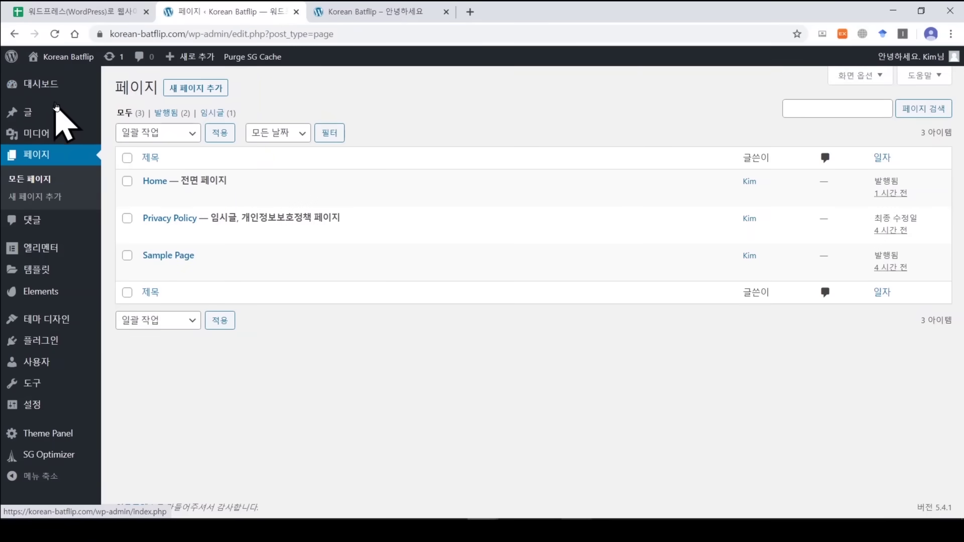
pyautogui.moveTo(152, 199)
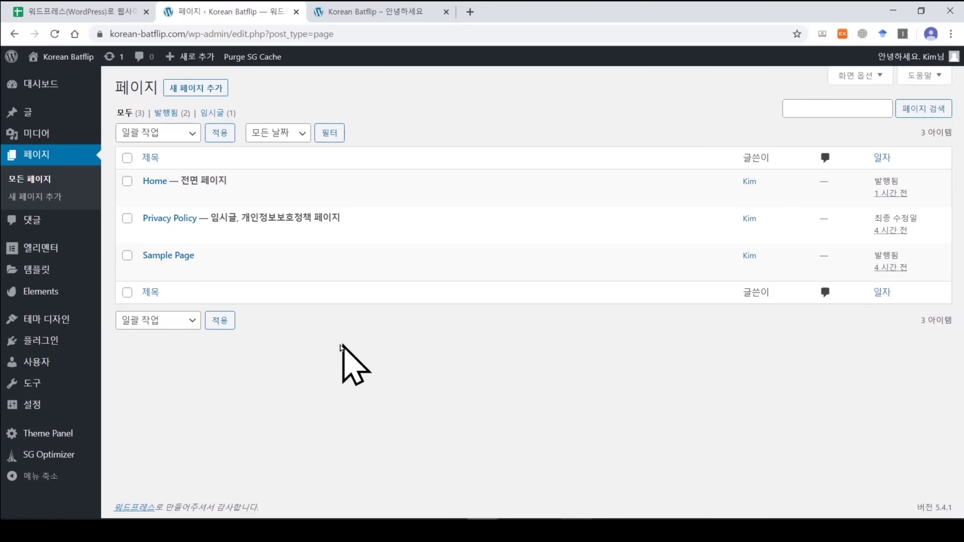
pyautogui.click(203, 89)
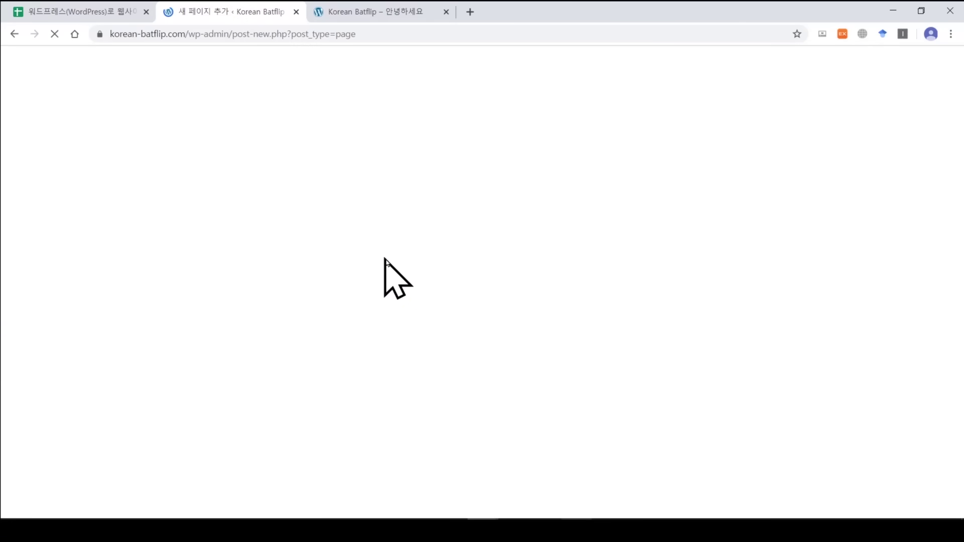
pyautogui.write('스')
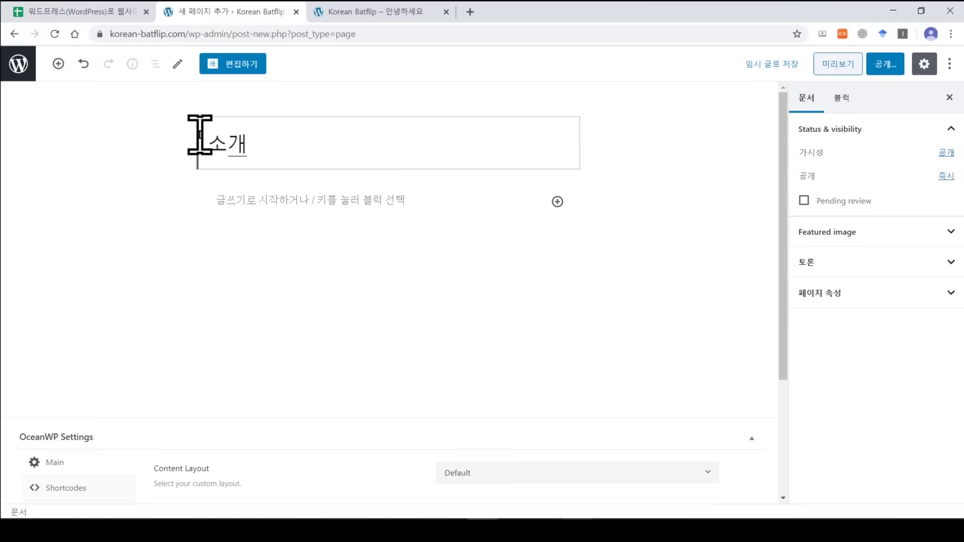
# Set the 소개 page's OceanWP content layout to 100% Full Width and disable its top bar.
pyautogui.moveTo(785, 110); pyautogui.dragTo(774, 304)
pyautogui.click(538, 311)
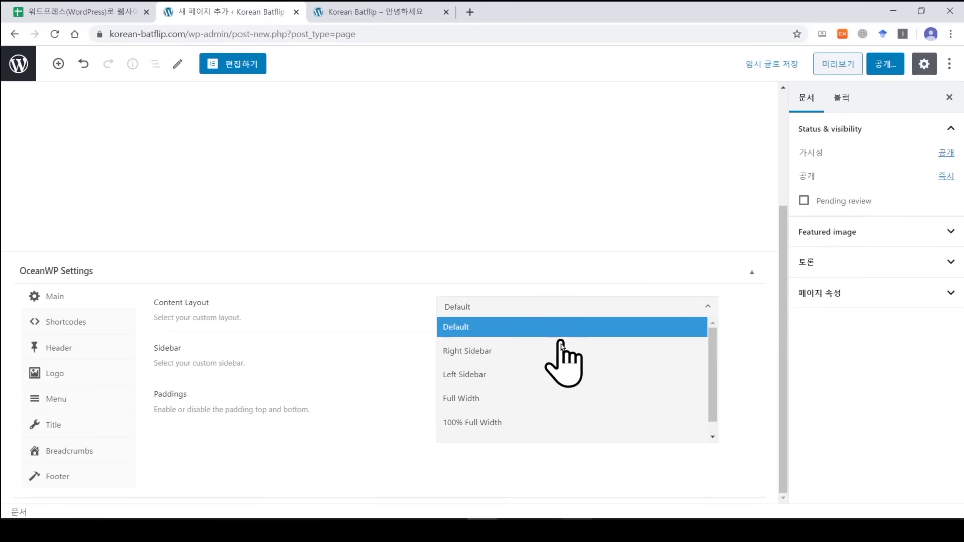
pyautogui.click(557, 424)
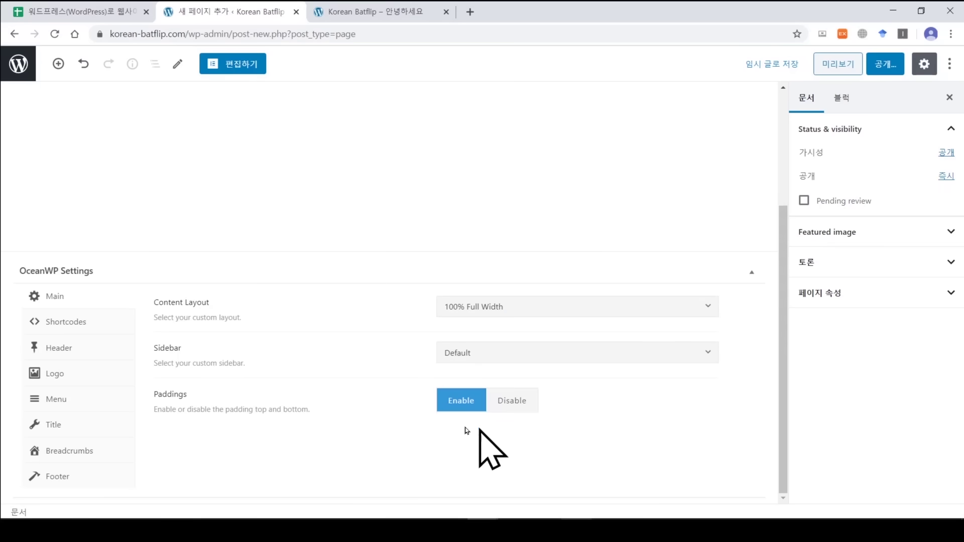
pyautogui.click(70, 349)
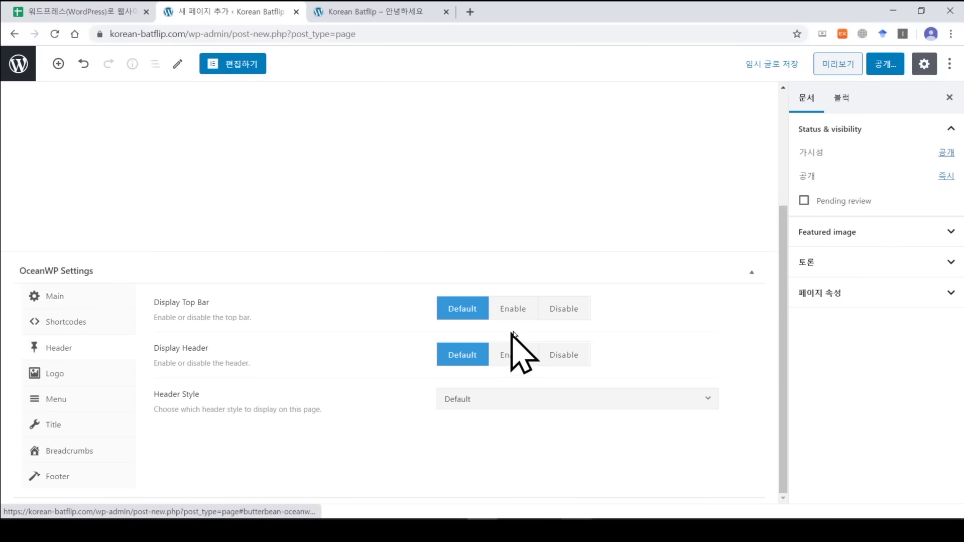
pyautogui.click(563, 309)
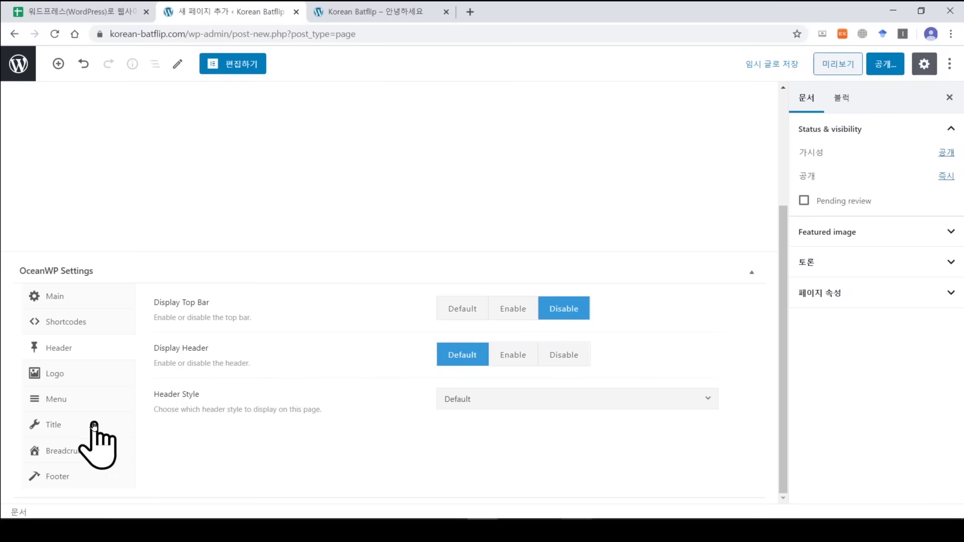
# Disable the page title, footer widgets area and copyright area in the 소개 page's OceanWP settings.
pyautogui.click(56, 427)
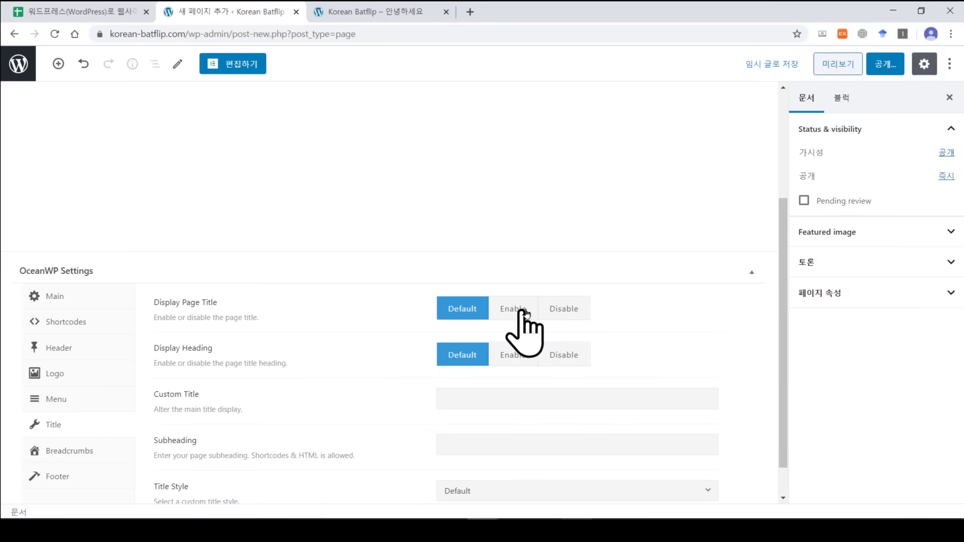
pyautogui.click(566, 310)
pyautogui.click(51, 483)
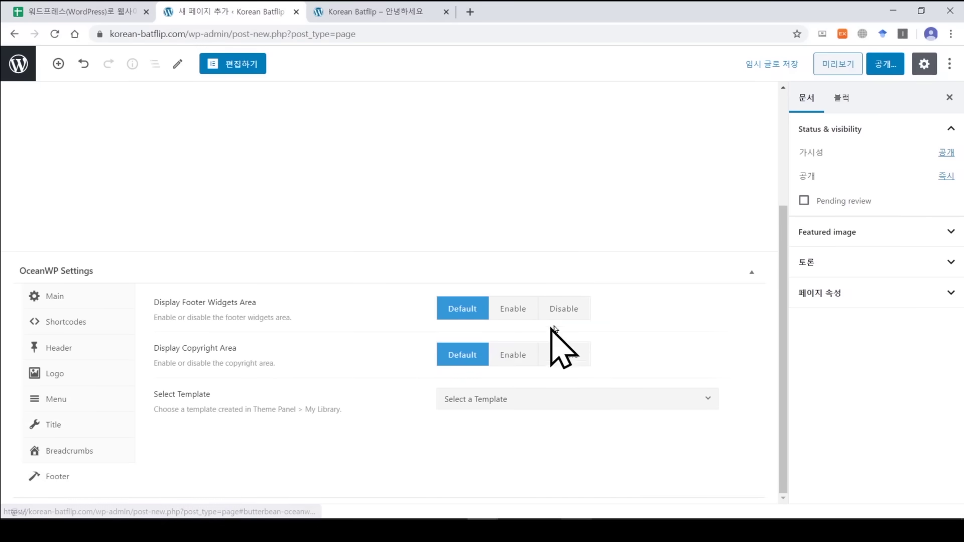
pyautogui.click(564, 309)
pyautogui.click(564, 355)
# Publish the 소개 page and view it on the live site.
pyautogui.click(885, 63)
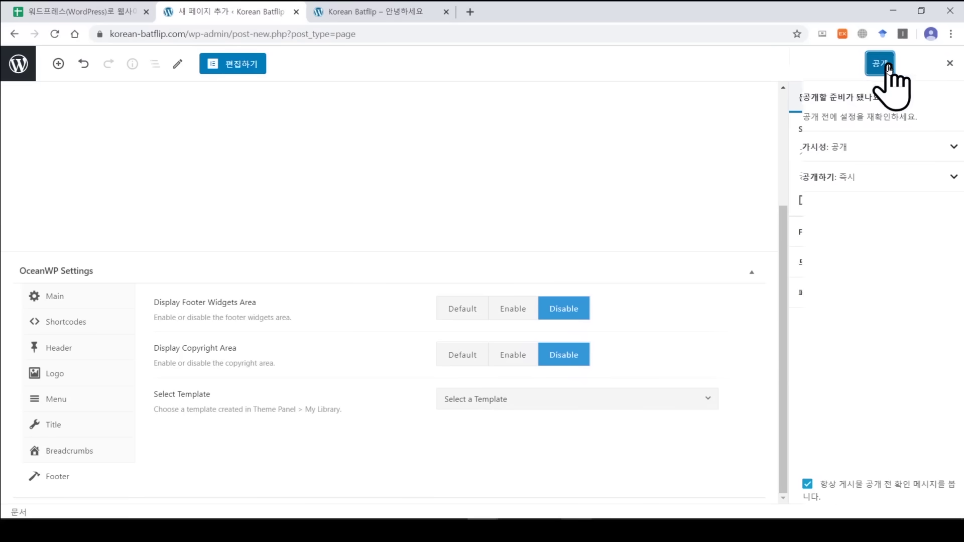
pyautogui.click(875, 64)
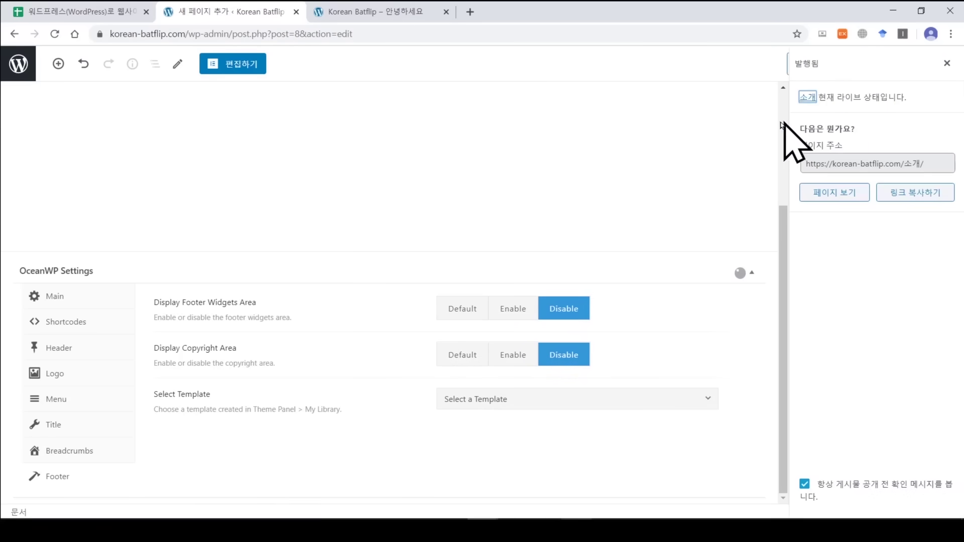
pyautogui.click(846, 193)
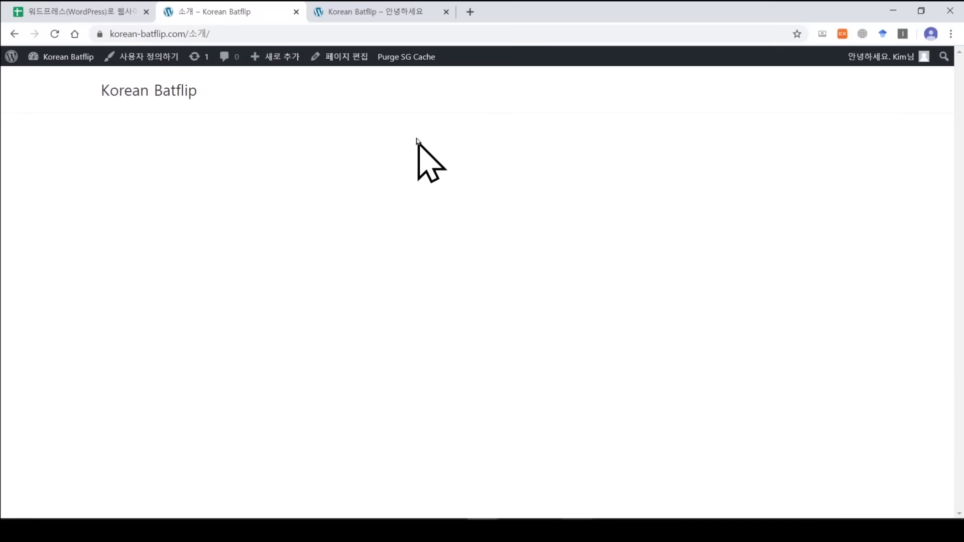
# Return to the WordPress admin's page list and check the entry for the 소개 page.
pyautogui.click(10, 56)
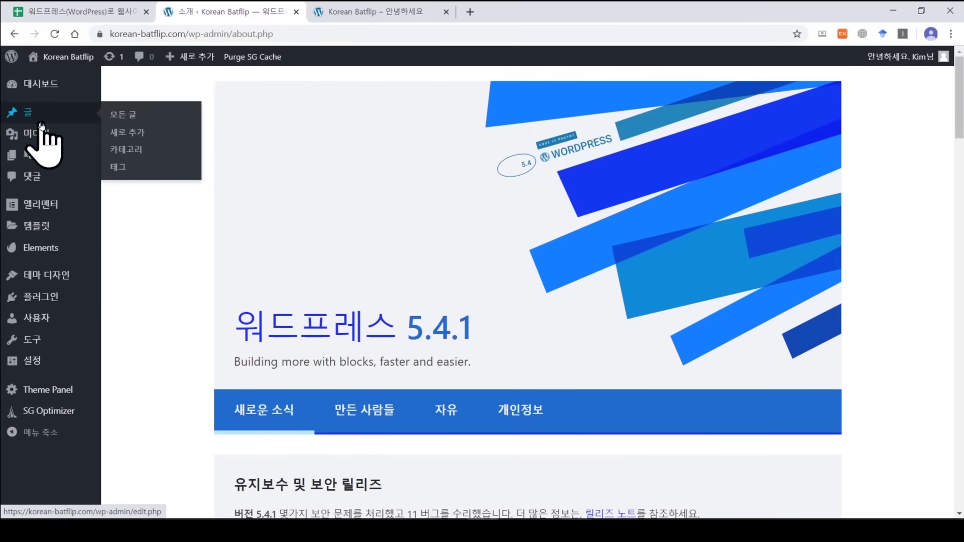
pyautogui.moveTo(40, 154)
pyautogui.click(151, 158)
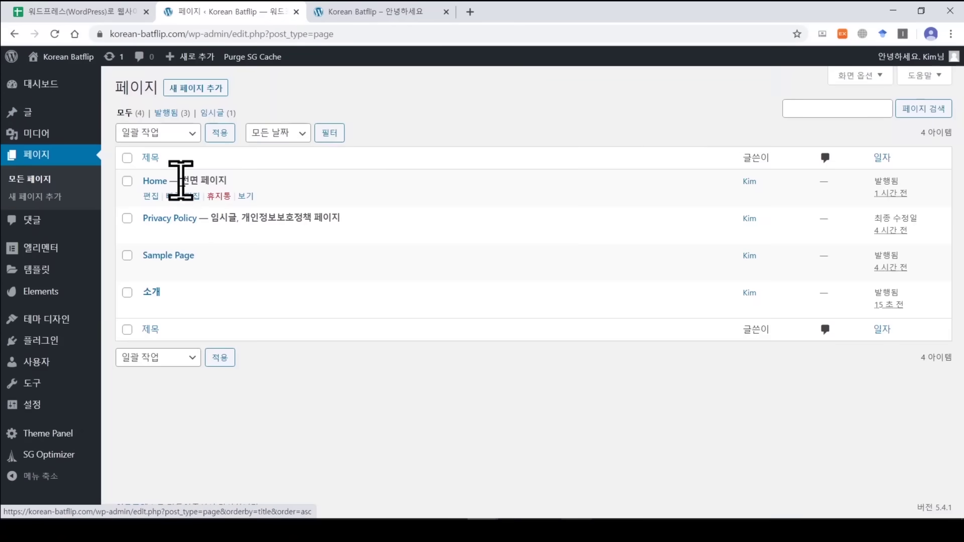
pyautogui.moveTo(180, 289); pyautogui.dragTo(143, 292)
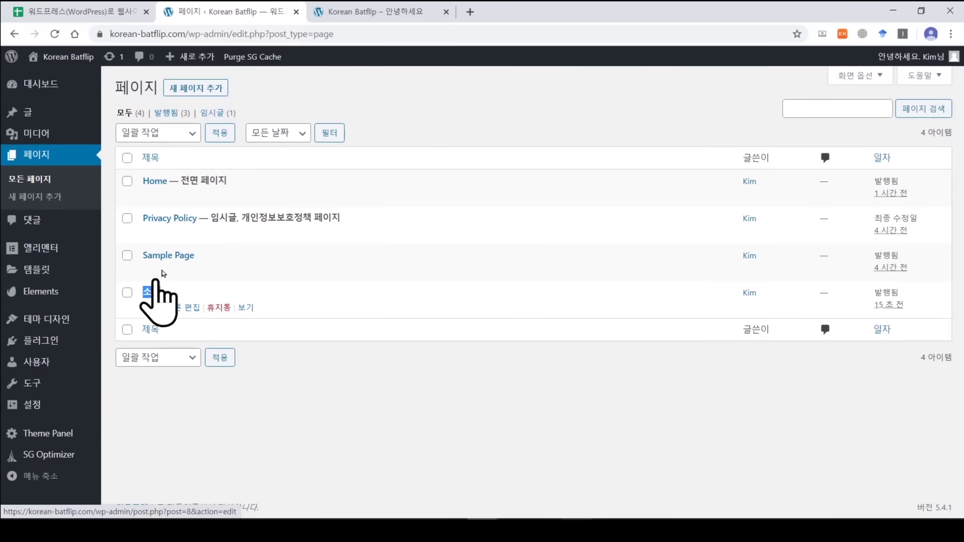
pyautogui.click(421, 104)
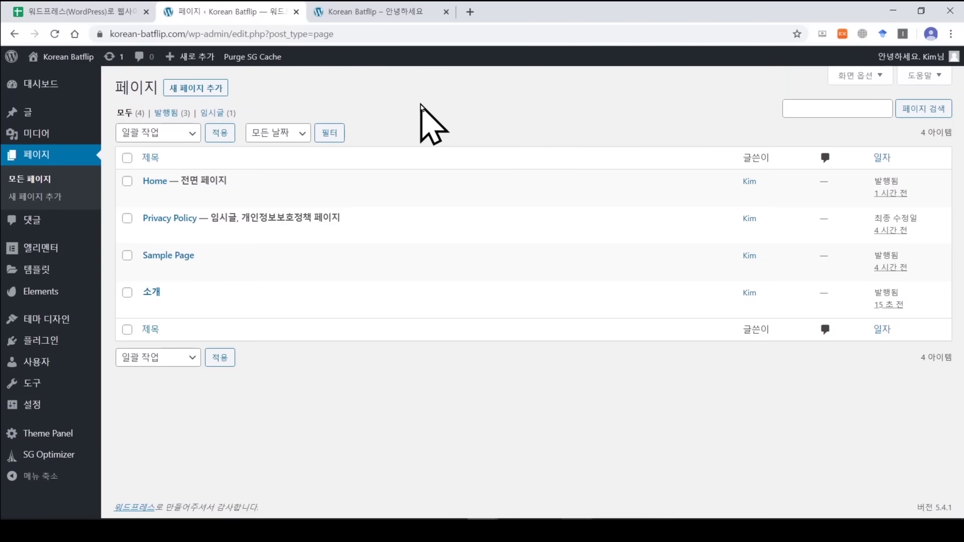
# Add a new page titled 연락처 and set its OceanWP content layout to 100% Full Width.
pyautogui.click(219, 90)
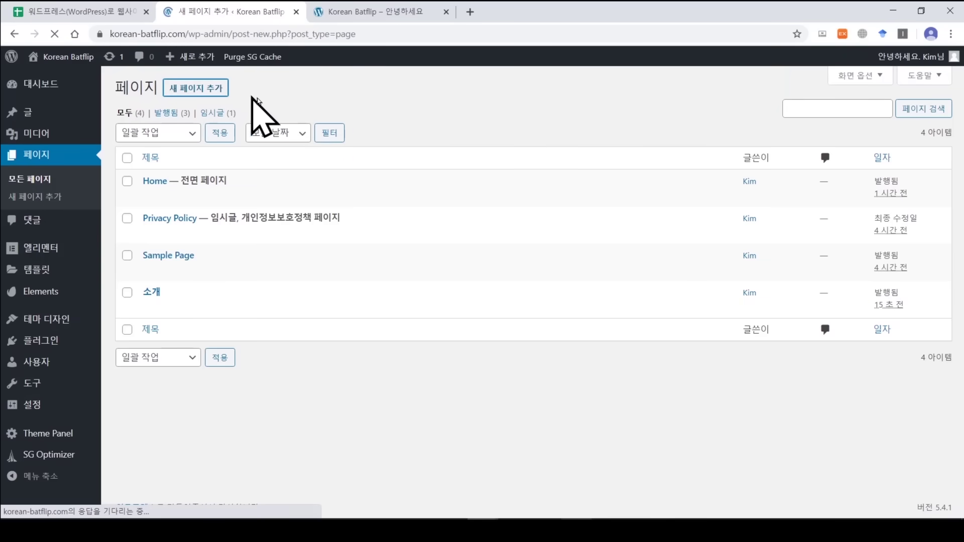
pyautogui.click(385, 153)
pyautogui.write('연')
pyautogui.moveTo(782, 120); pyautogui.dragTo(783, 226)
pyautogui.click(621, 307)
pyautogui.click(592, 421)
# Disable the page title, footer widgets area and copyright area for the 연락처 page, and publish it.
pyautogui.click(53, 425)
pyautogui.click(58, 477)
pyautogui.click(564, 309)
pyautogui.click(564, 354)
pyautogui.click(885, 63)
pyautogui.click(878, 65)
# Return to the page list, add a new page titled 서비스 and set its content layout to 100% Full Width.
pyautogui.click(18, 64)
pyautogui.click(220, 90)
pyautogui.write('서비스')
pyautogui.moveTo(782, 201); pyautogui.dragTo(782, 314)
pyautogui.click(622, 307)
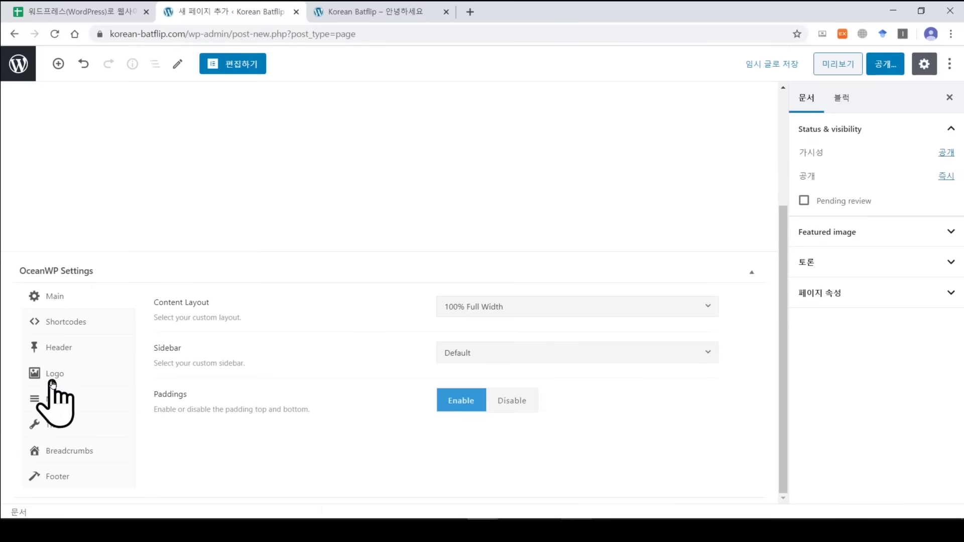
# Disable the 서비스 page's title and footer widgets area, publish it and return to the page list.
pyautogui.click(54, 424)
pyautogui.click(563, 308)
pyautogui.click(58, 477)
pyautogui.click(564, 309)
pyautogui.click(885, 64)
pyautogui.click(18, 64)
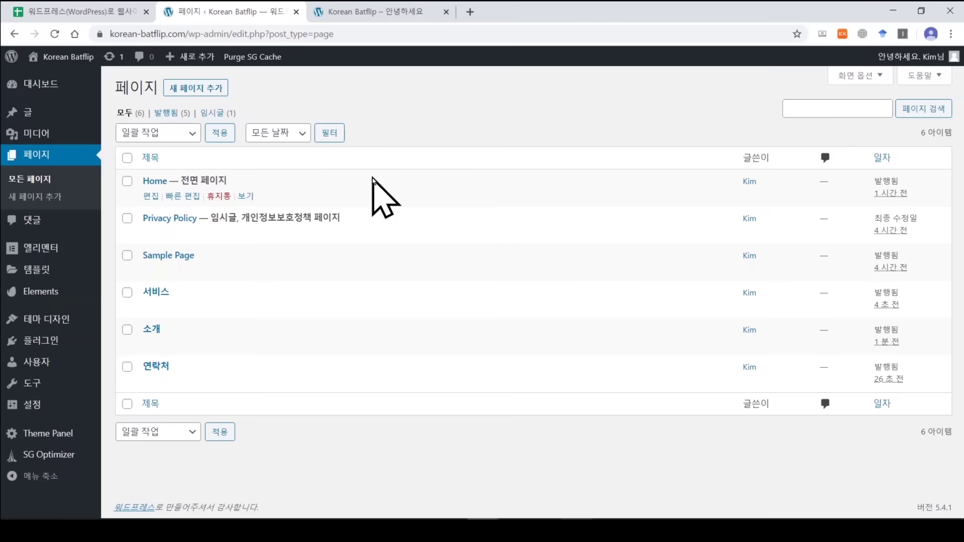
# Switch to the Google Sheets checklist and mark task 10 (page clean-up with Ocean Extra settings) as done.
pyautogui.moveTo(152, 86); pyautogui.dragTo(117, 90)
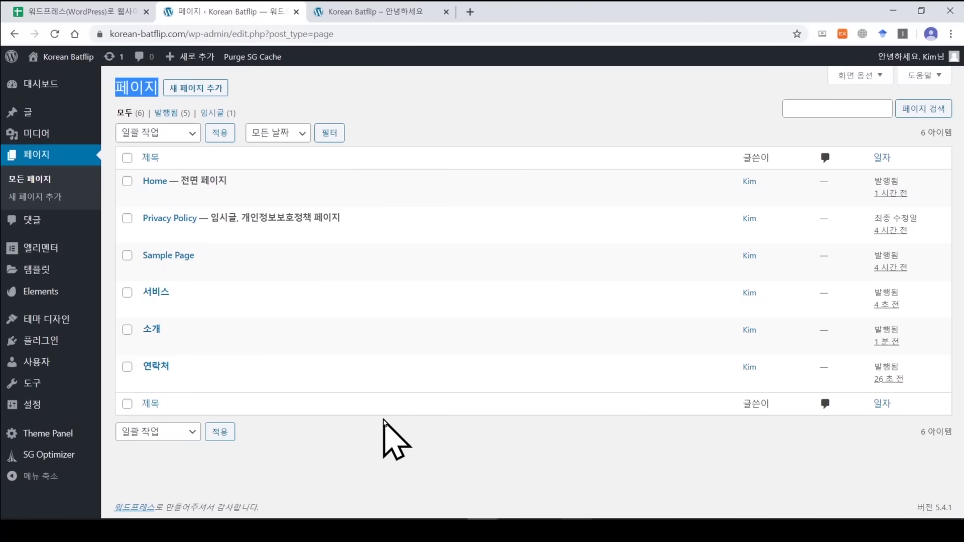
pyautogui.click(106, 9)
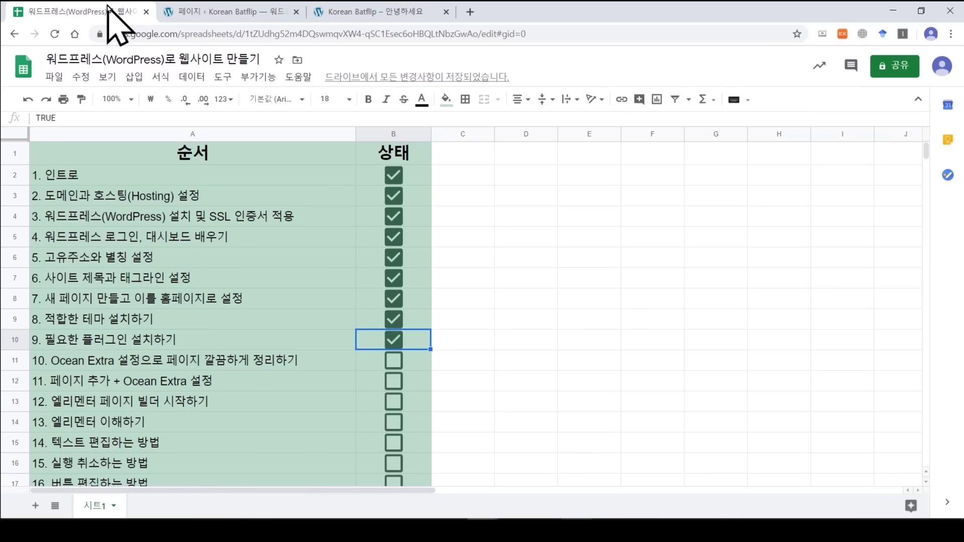
pyautogui.click(394, 361)
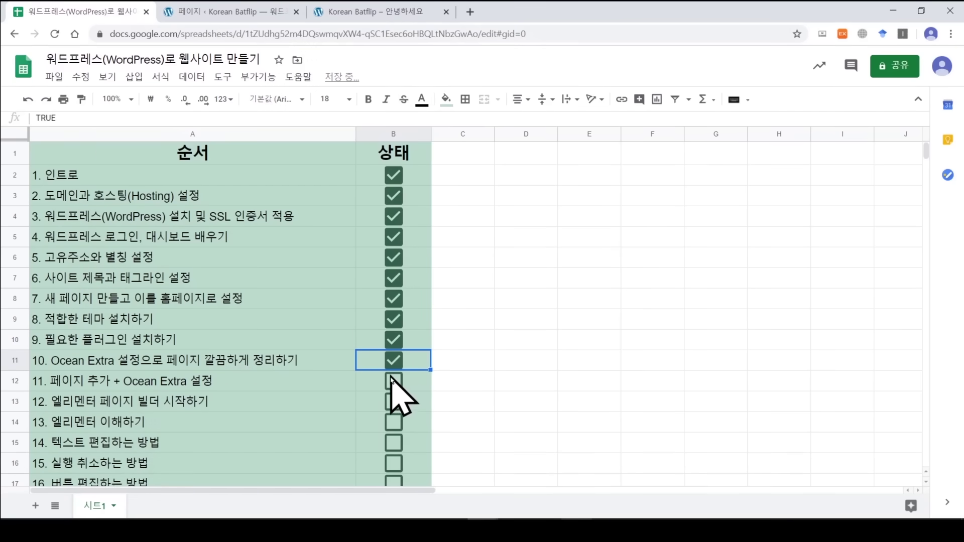
# Mark task 11 as done in the checklist, switch to the WordPress page list and open the Home page for editing with Elementor.
pyautogui.click(394, 383)
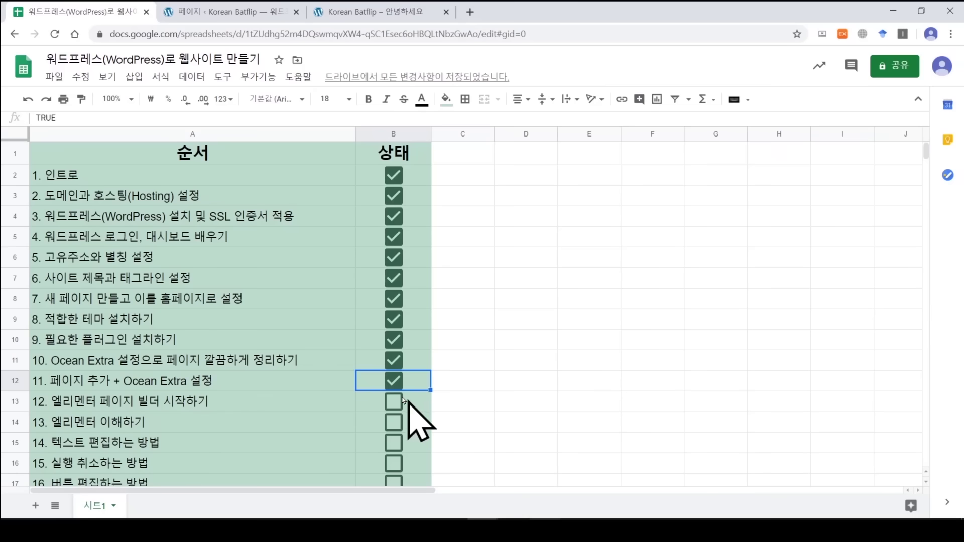
pyautogui.click(248, 21)
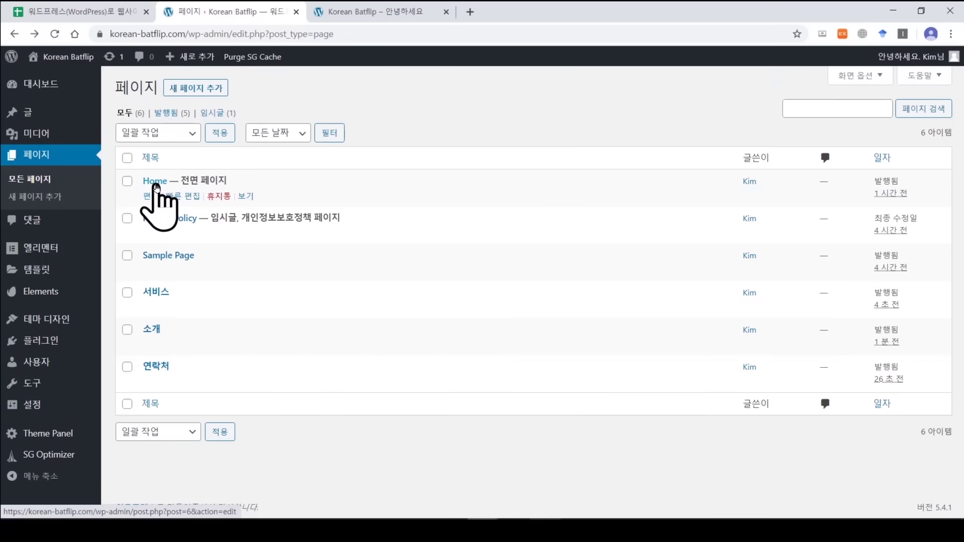
pyautogui.click(150, 196)
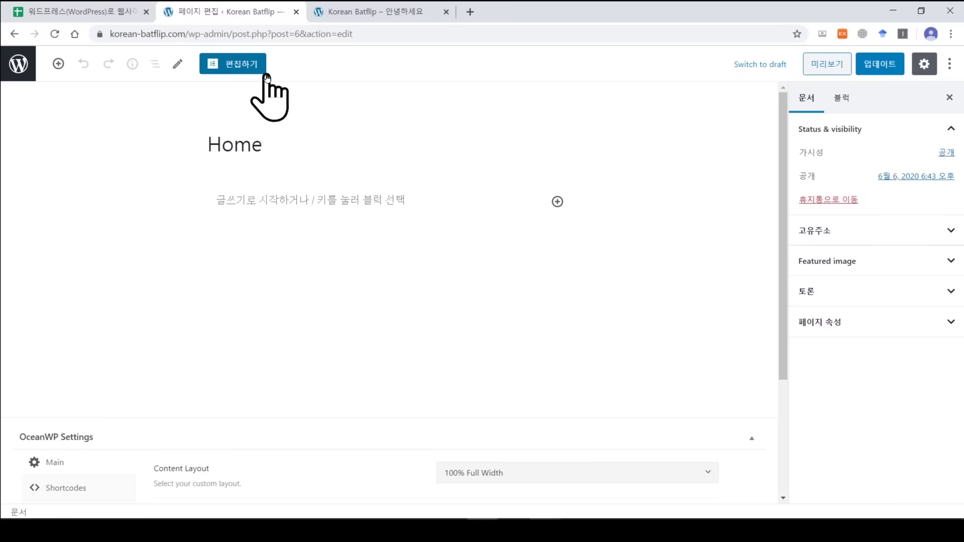
pyautogui.click(241, 69)
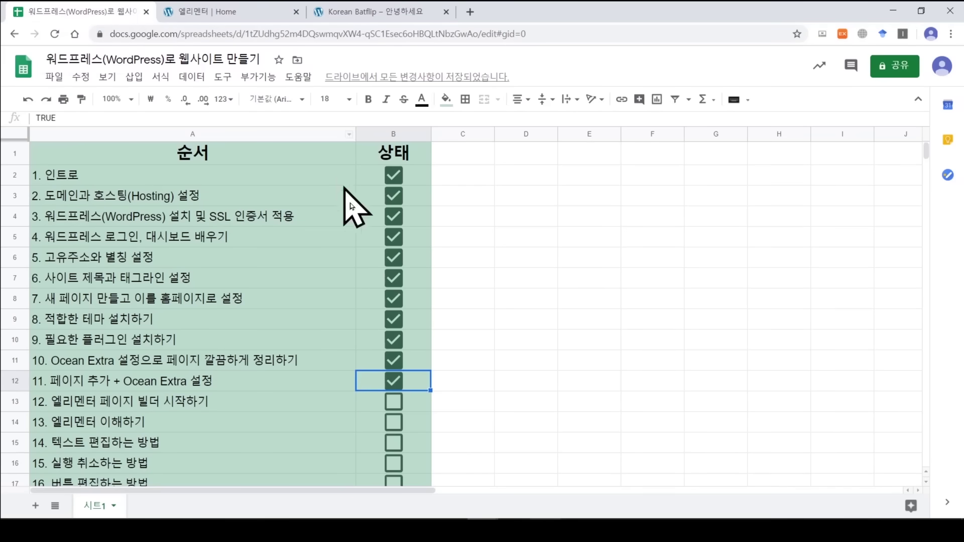
# Mark task 12 as done in the Google Sheets checklist, return to the Elementor editor, and hide and show the widget sidebar.
pyautogui.click(394, 404)
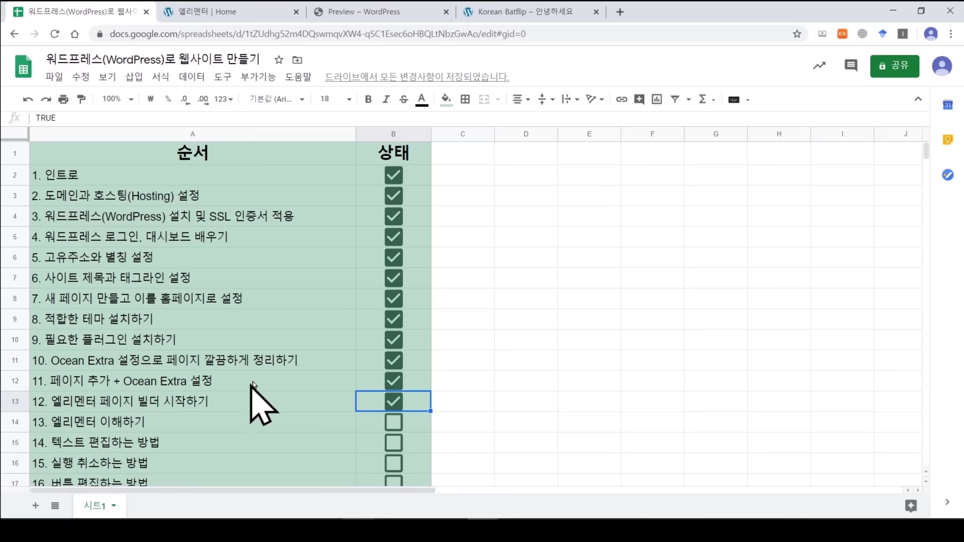
pyautogui.click(230, 23)
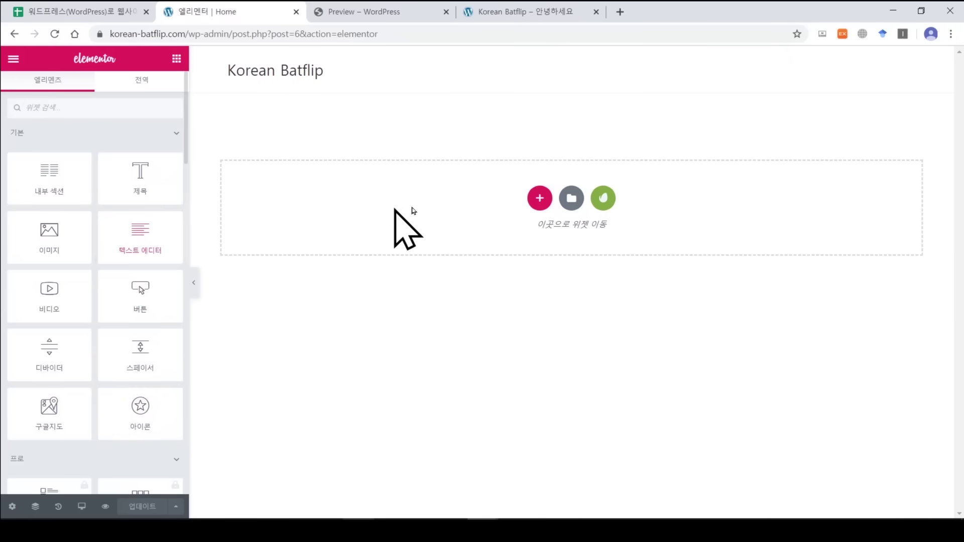
pyautogui.click(195, 285)
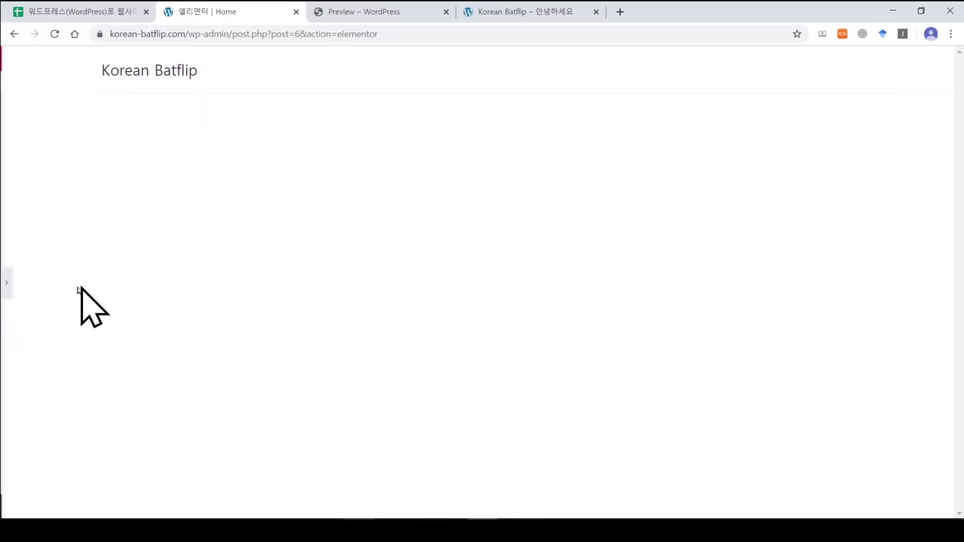
pyautogui.click(5, 284)
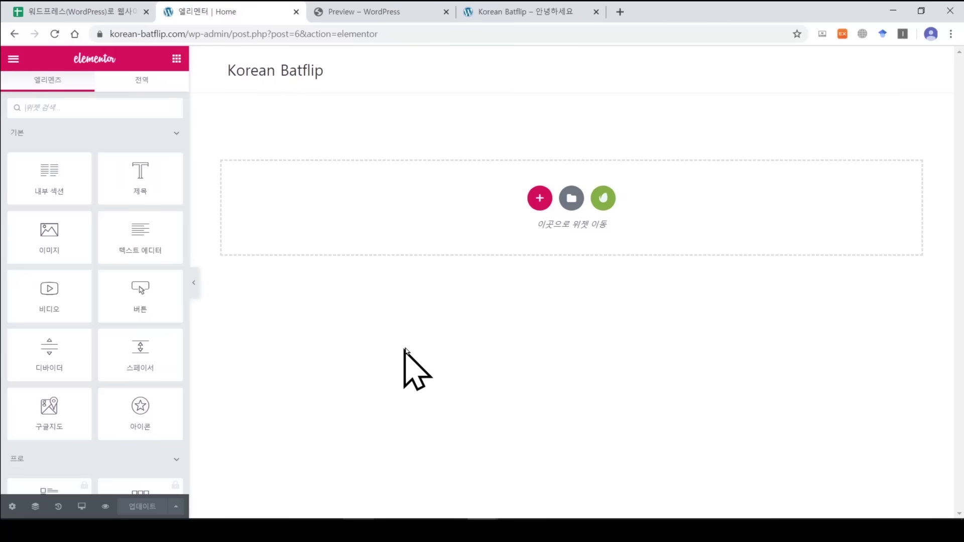
# Open the Envato Elements template library from the empty section and browse the Free Kits collection.
pyautogui.click(604, 199)
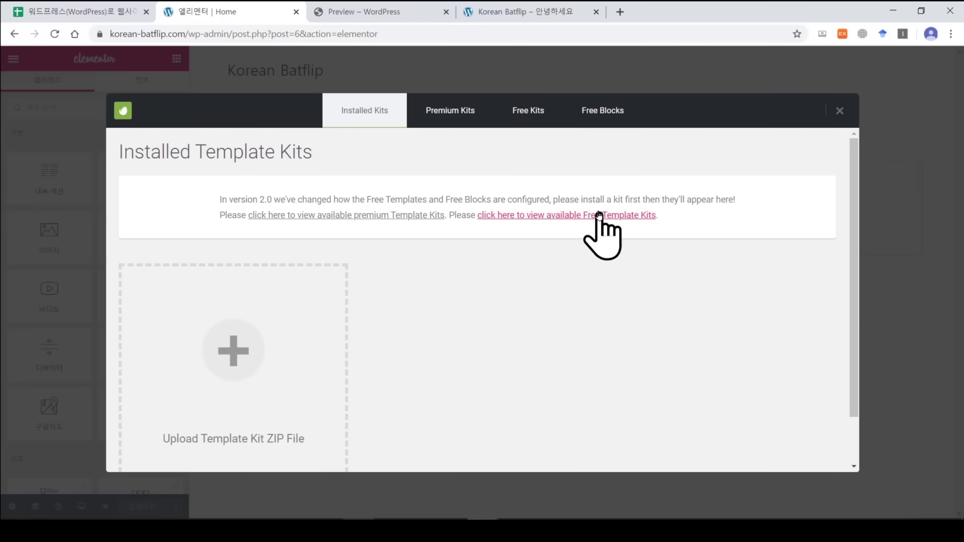
pyautogui.moveTo(119, 152); pyautogui.dragTo(314, 157)
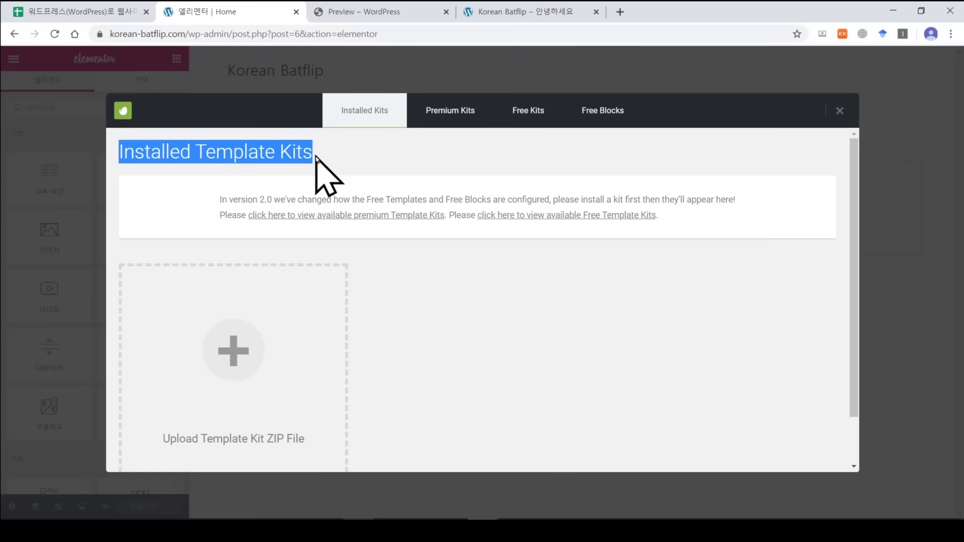
pyautogui.click(478, 348)
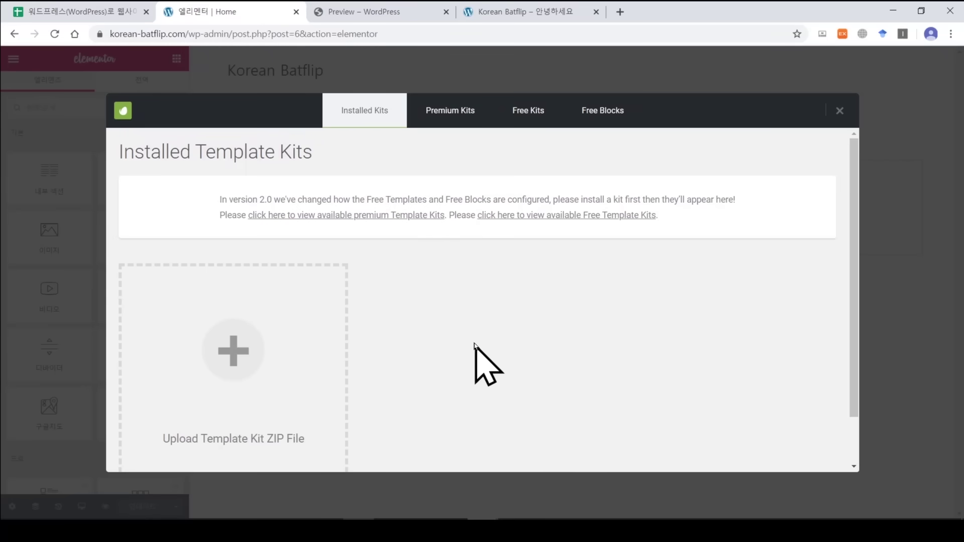
pyautogui.click(528, 115)
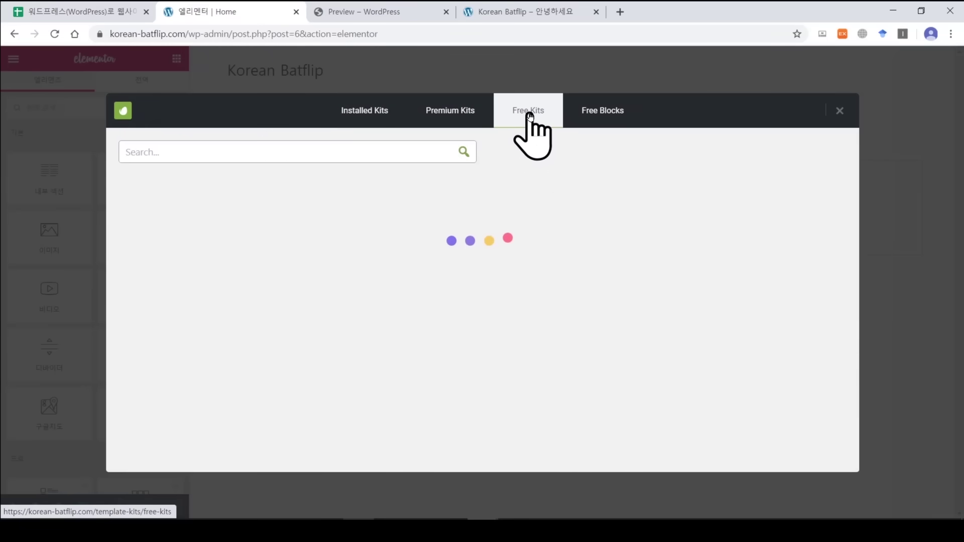
pyautogui.moveTo(853, 156)
pyautogui.mouseDown()
pyautogui.moveTo(853, 299)
pyautogui.moveTo(855, 155)
pyautogui.mouseUp()
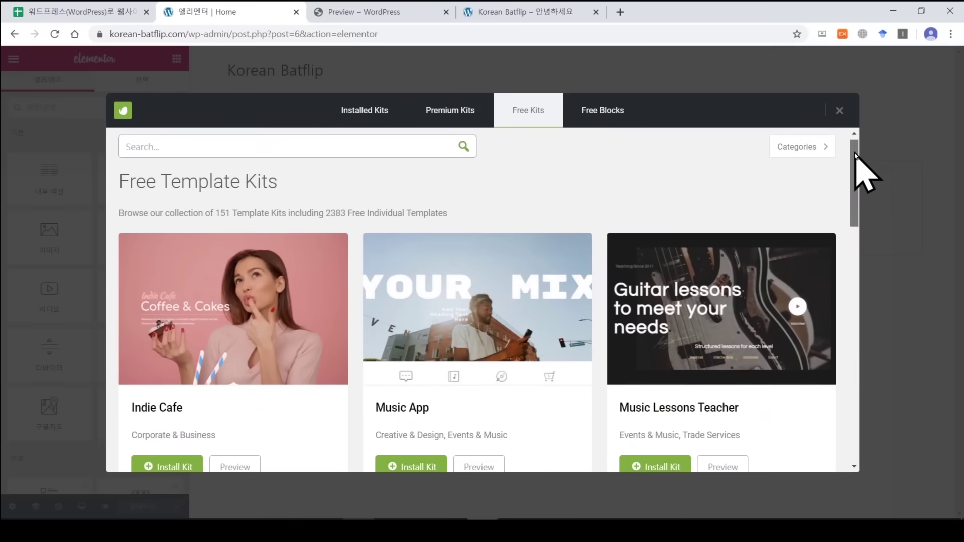
pyautogui.click(797, 146)
pyautogui.moveTo(855, 191)
pyautogui.mouseDown()
pyautogui.moveTo(846, 412)
pyautogui.moveTo(856, 183)
pyautogui.mouseUp()
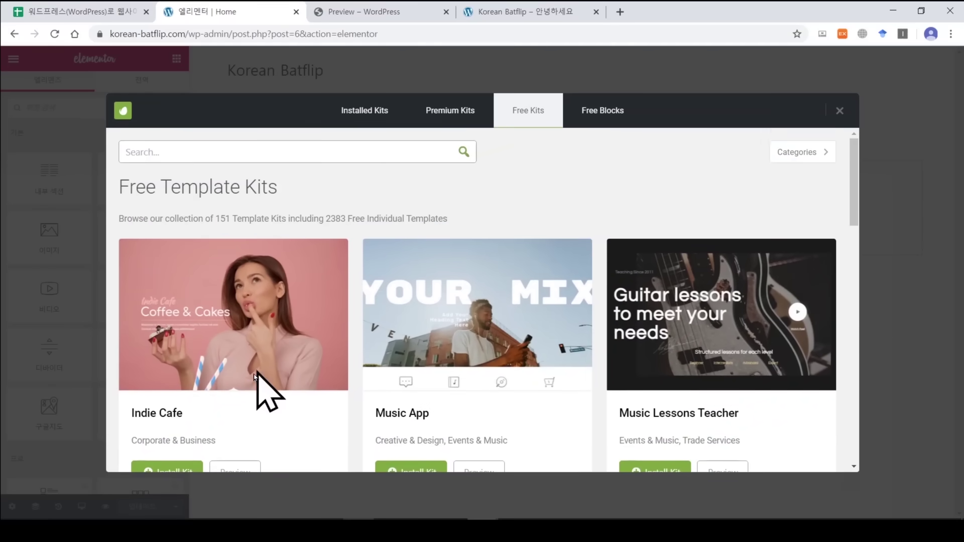
# Preview the Indie Cafe kit, examine its Menu template from start to end, and close the preview.
pyautogui.click(241, 470)
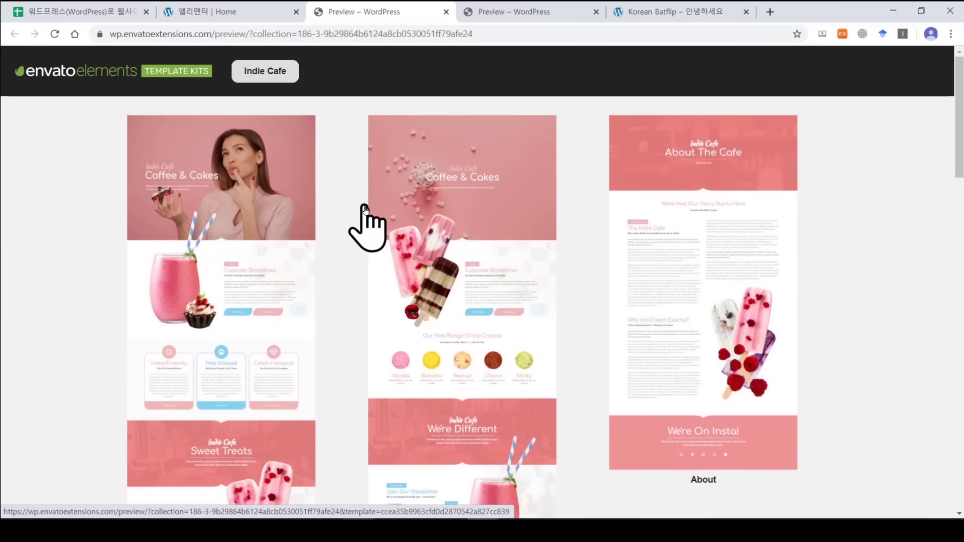
pyautogui.moveTo(959, 121); pyautogui.dragTo(953, 338)
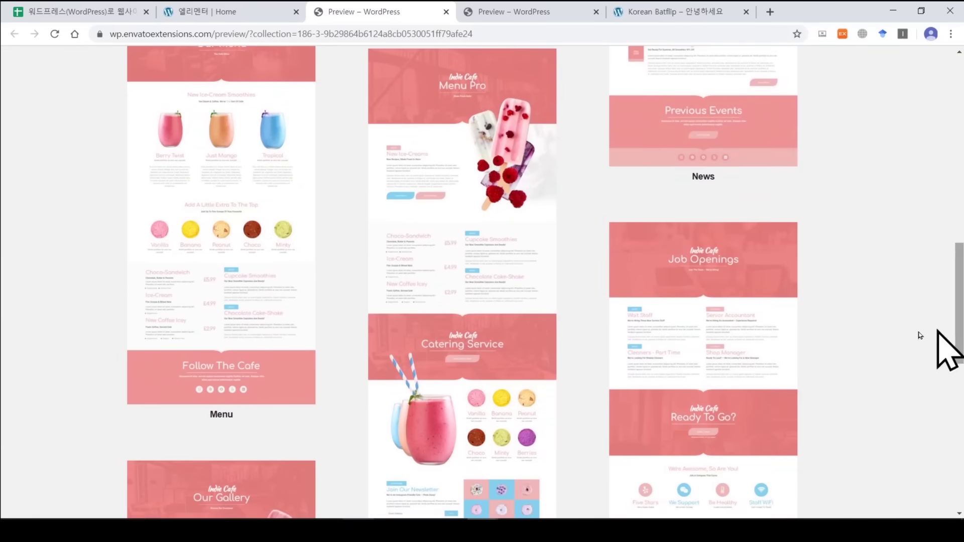
pyautogui.click(229, 291)
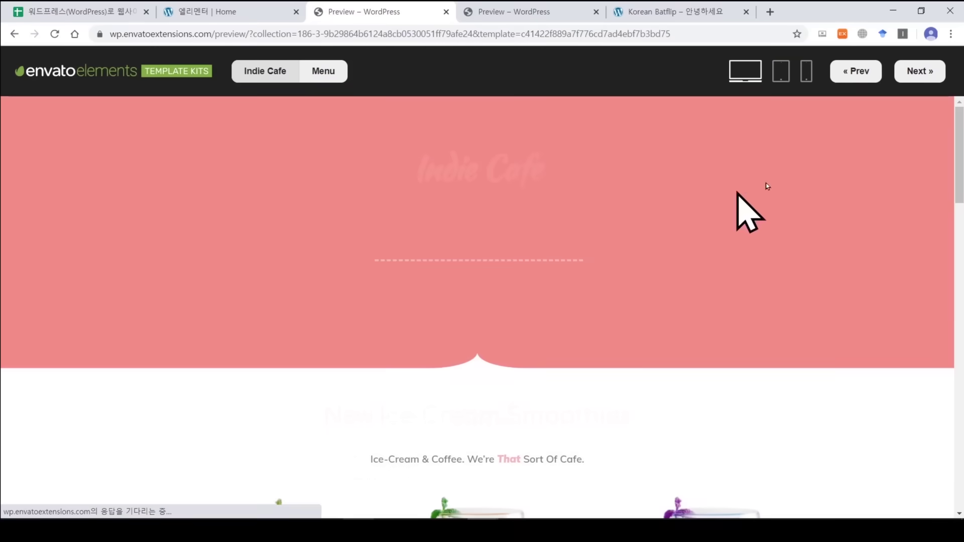
pyautogui.scroll(-2, 477, 306)
pyautogui.scroll(-13, 482, 306)
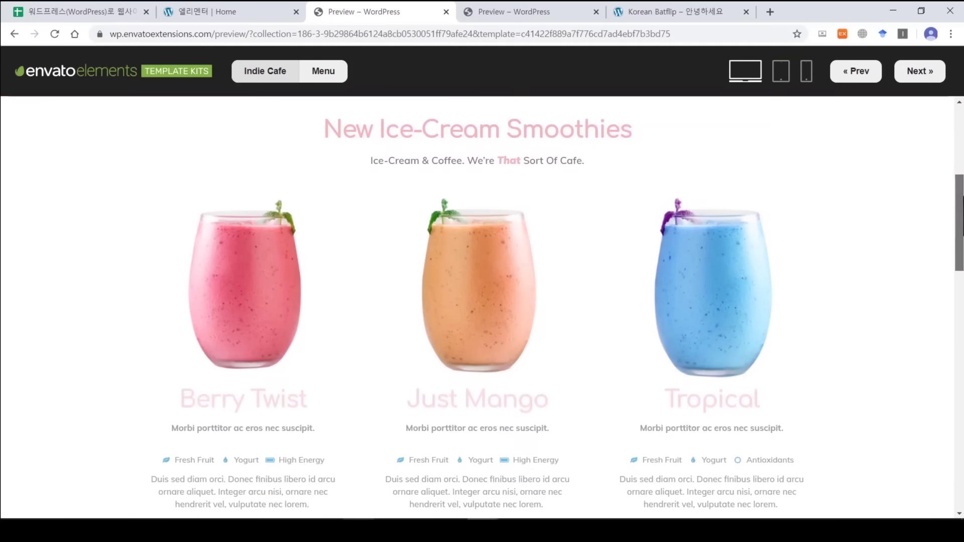
pyautogui.scroll(-10, 482, 306)
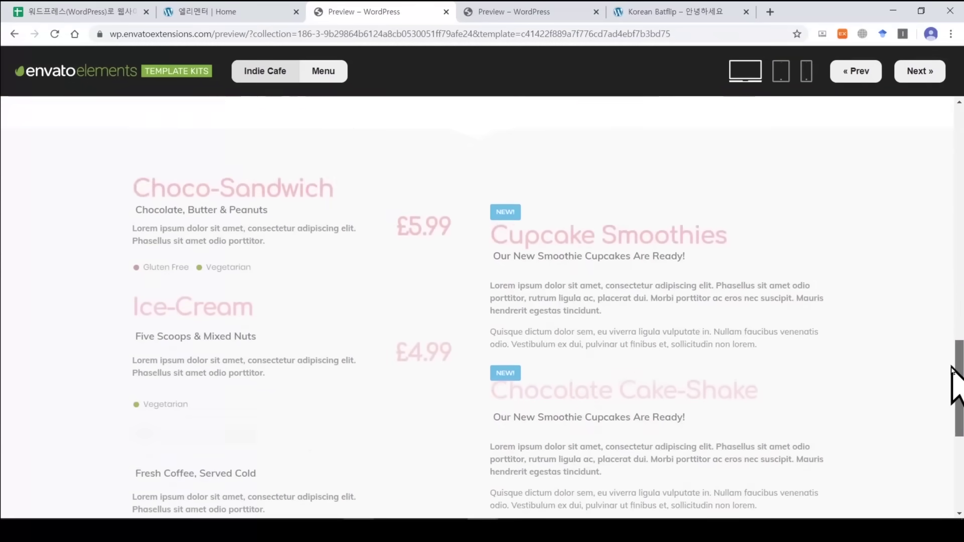
pyautogui.scroll(18, 481, 307)
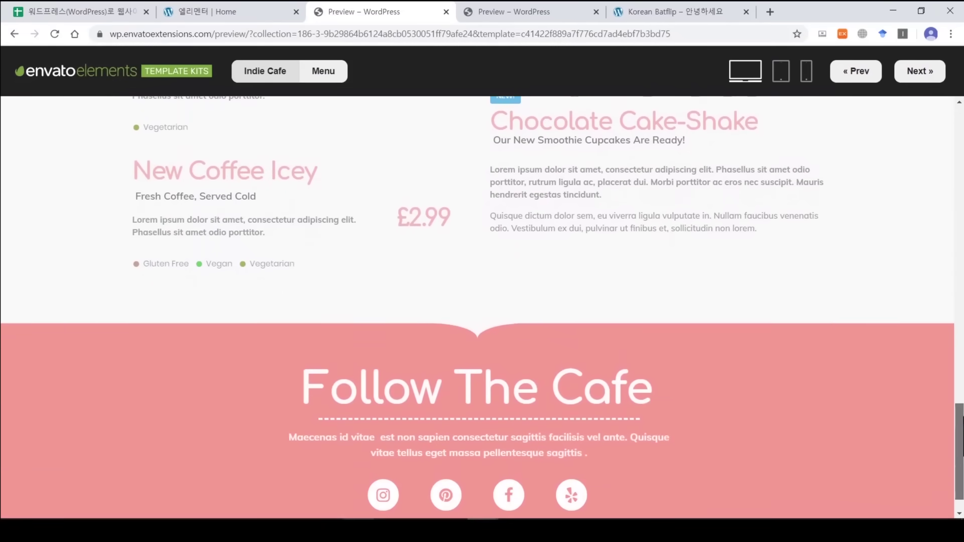
pyautogui.scroll(9, 782, 173)
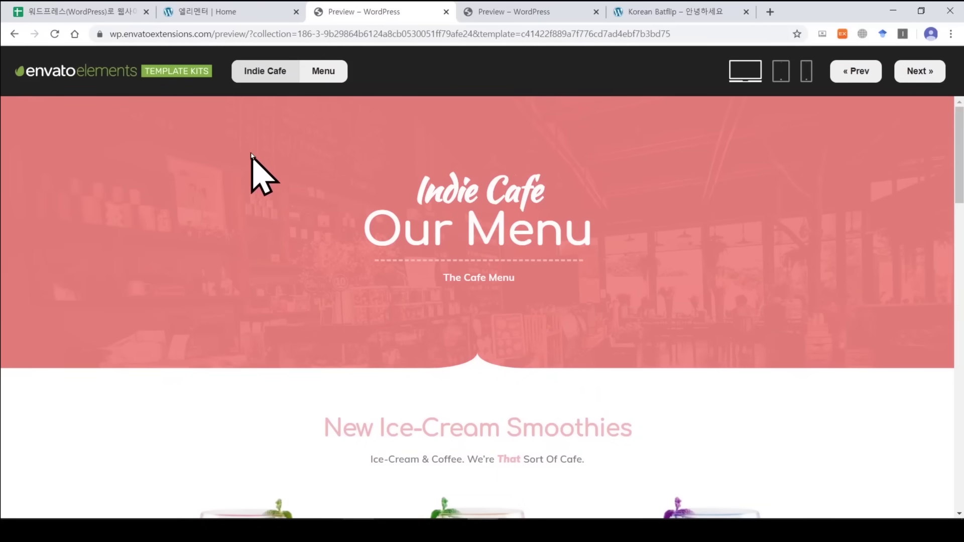
pyautogui.click(445, 11)
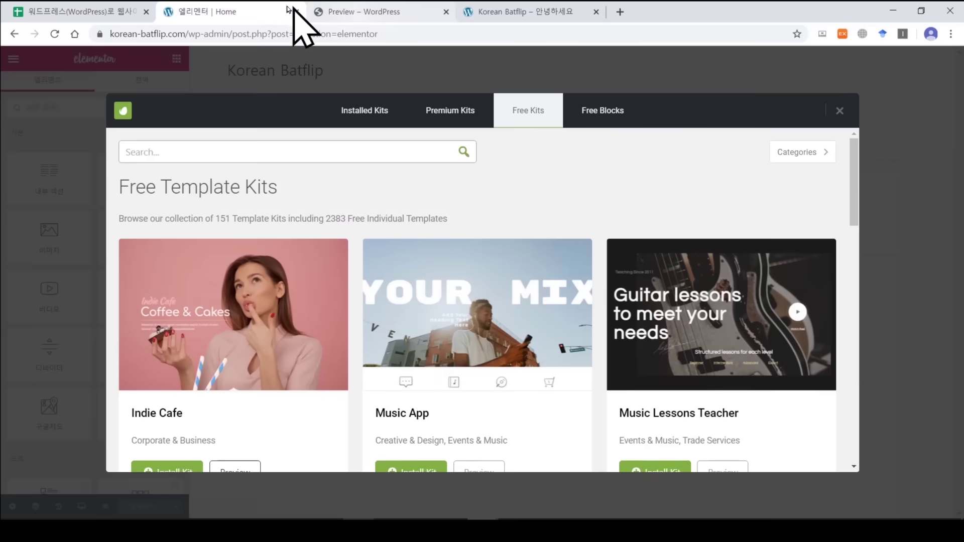
# Install the free Indie Cafe kit and open it from the installed kits.
pyautogui.scroll(-2, 858, 188)
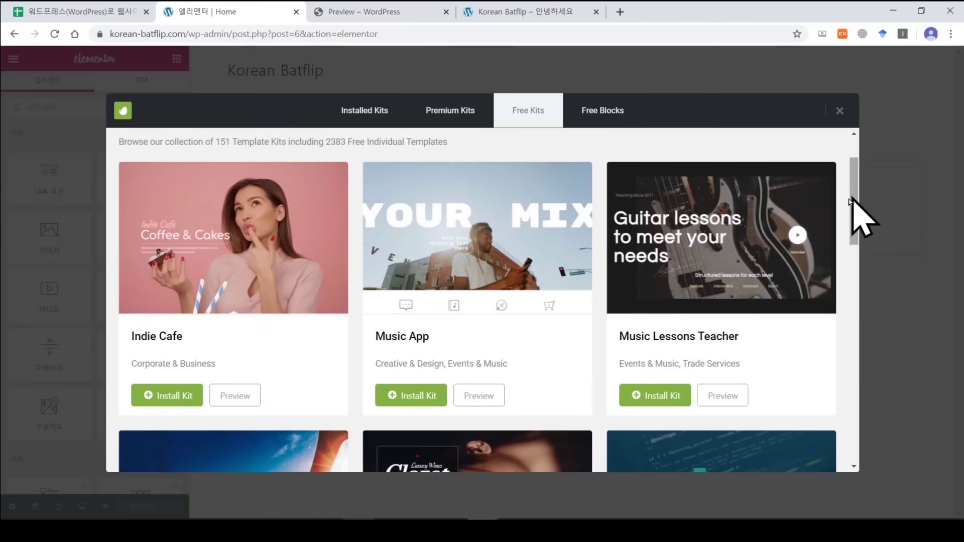
pyautogui.click(164, 402)
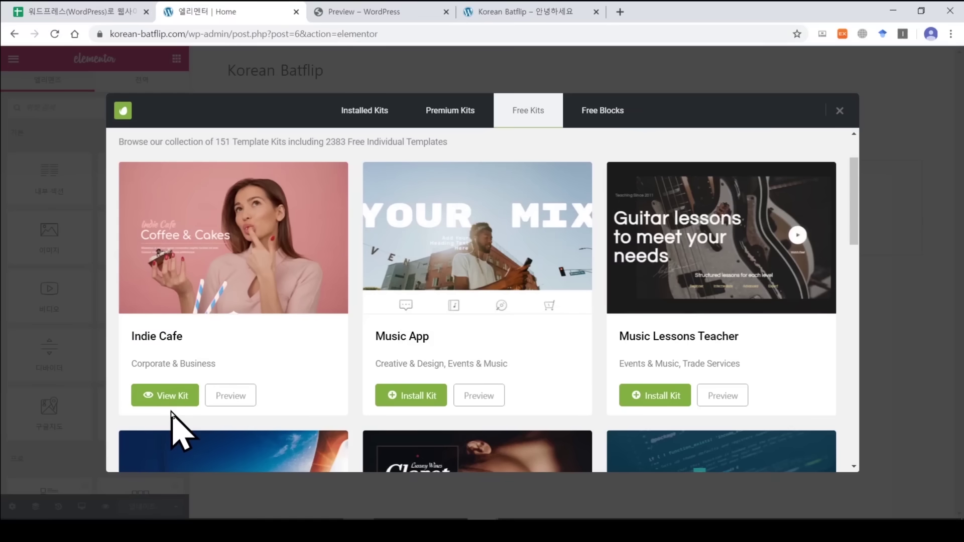
pyautogui.click(372, 112)
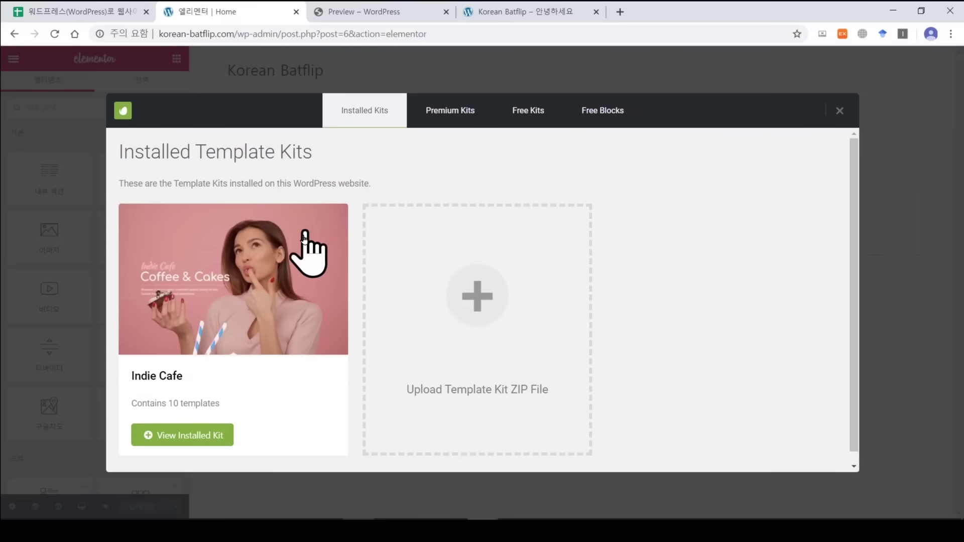
pyautogui.click(200, 448)
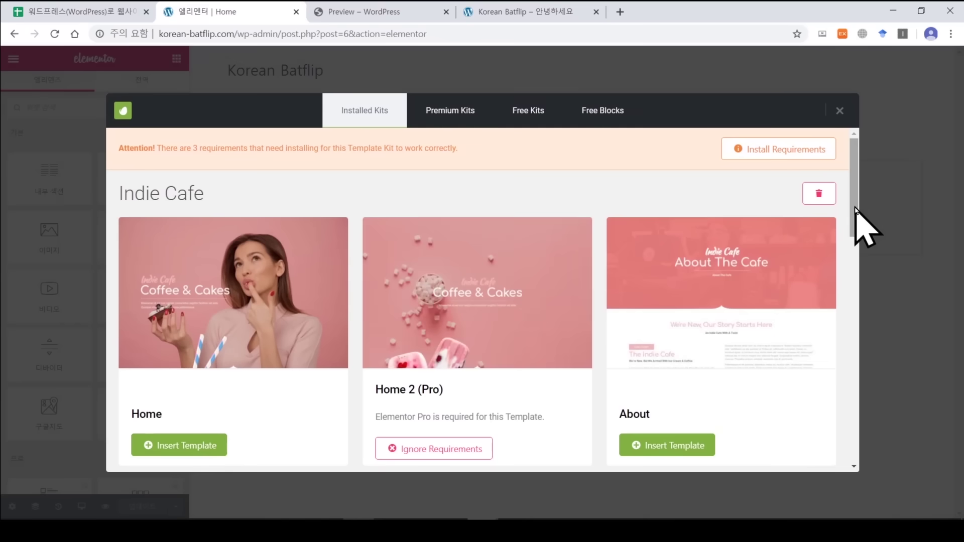
# Insert the Indie Cafe kit's Home template into the Home page.
pyautogui.scroll(-2, 855, 209)
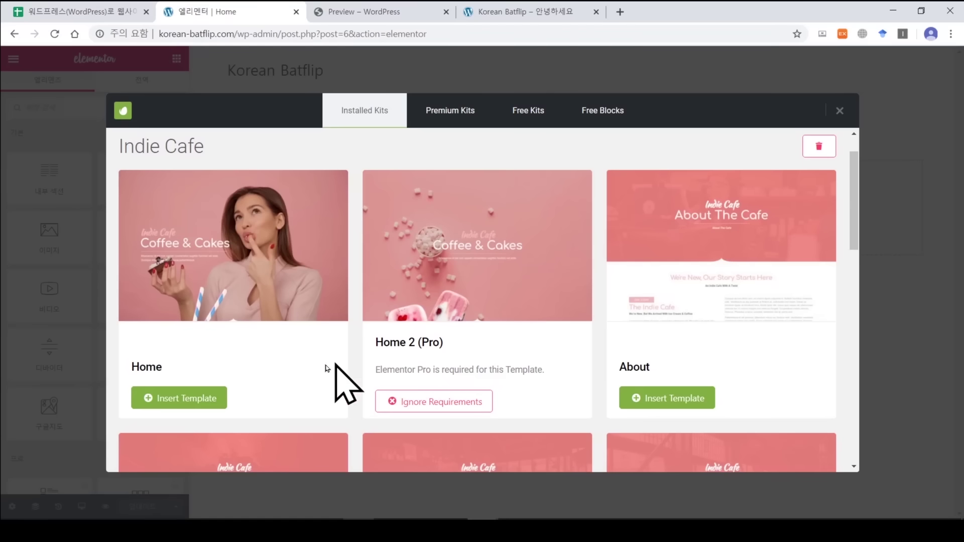
pyautogui.doubleClick(158, 367)
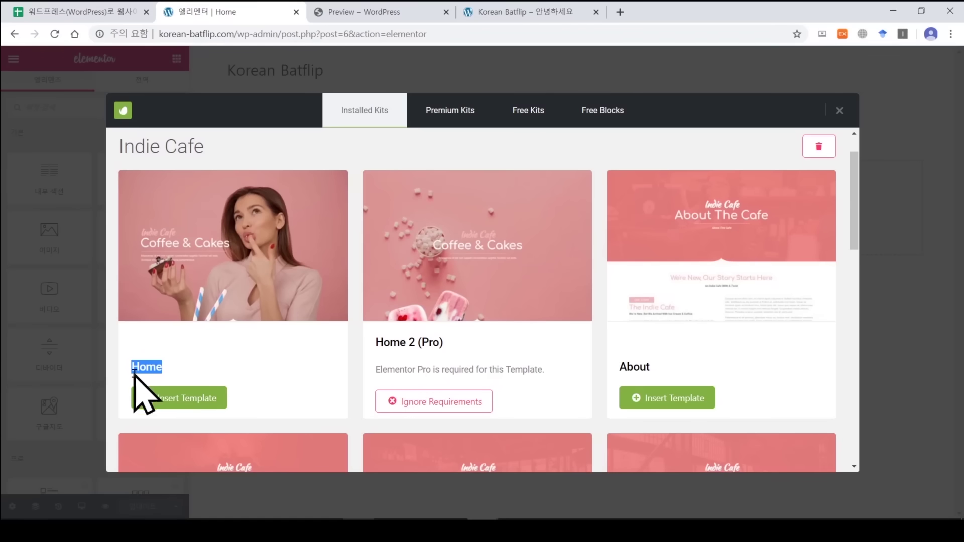
pyautogui.click(183, 398)
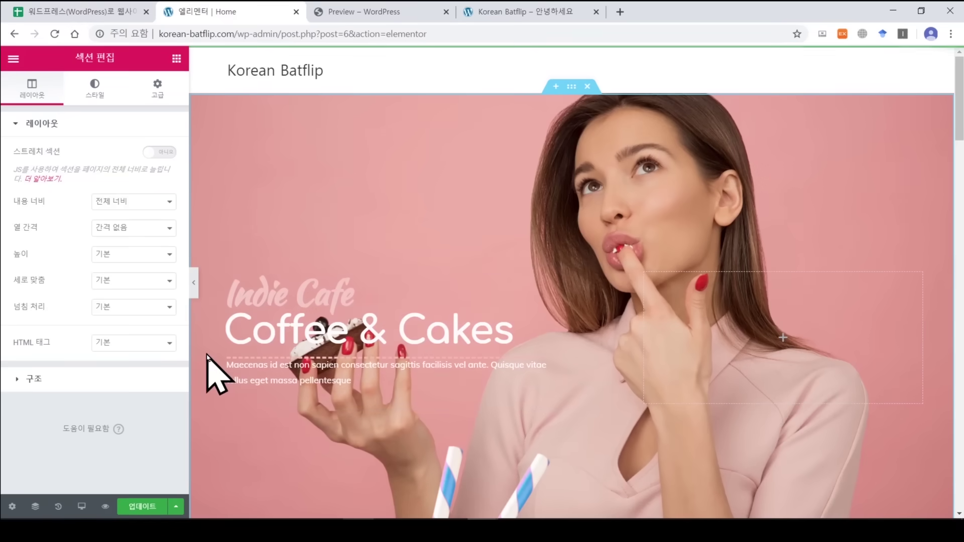
# Open the Home page's settings in Elementor and choose 기본 as the page layout.
pyautogui.moveTo(958, 98); pyautogui.dragTo(959, 75)
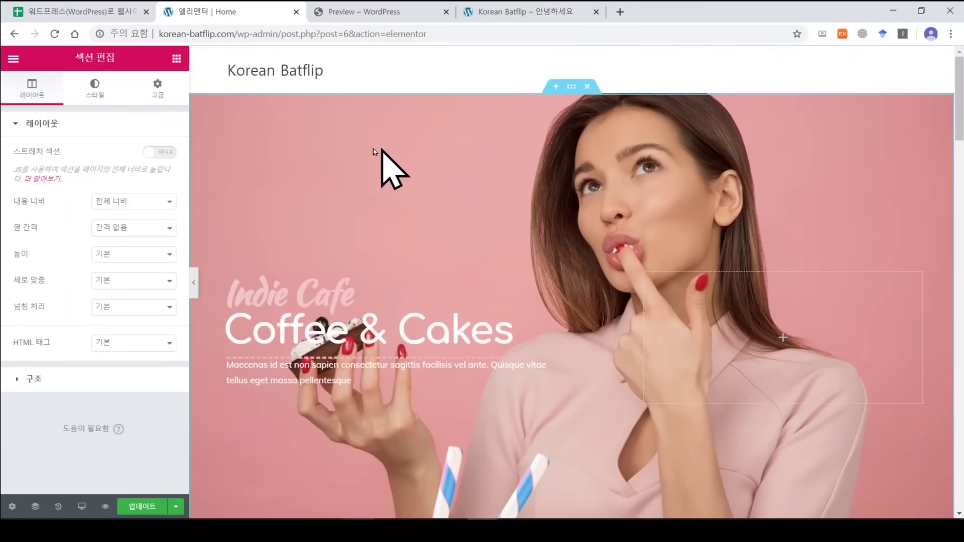
pyautogui.click(11, 508)
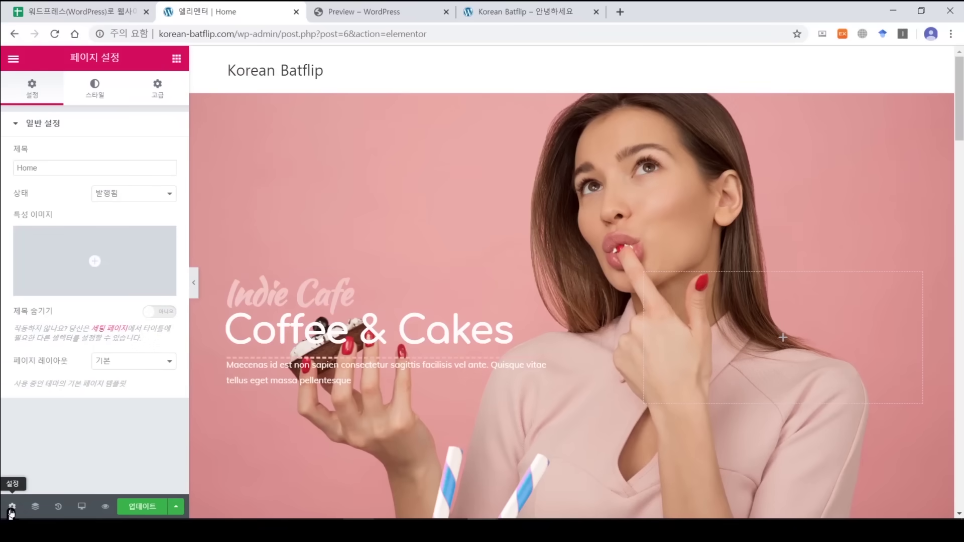
pyautogui.click(150, 371)
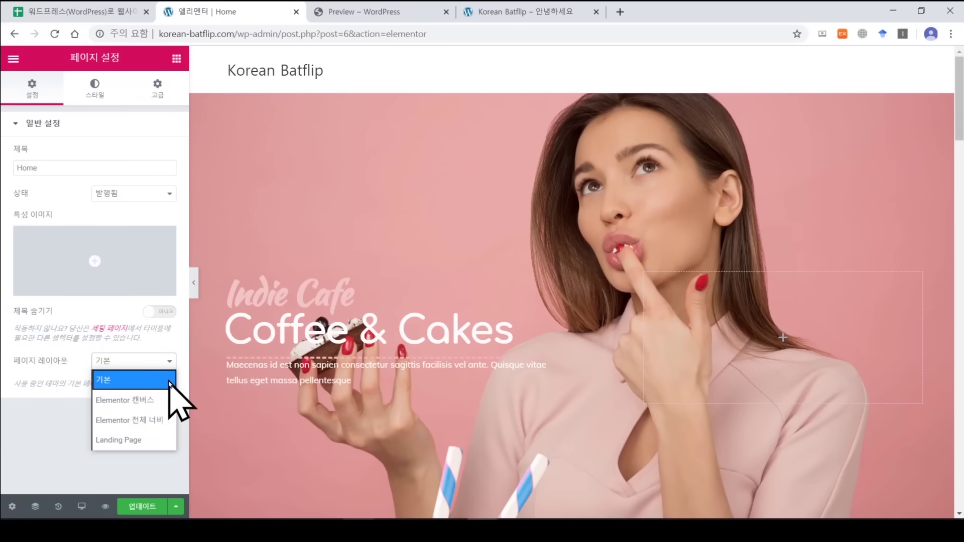
pyautogui.click(134, 380)
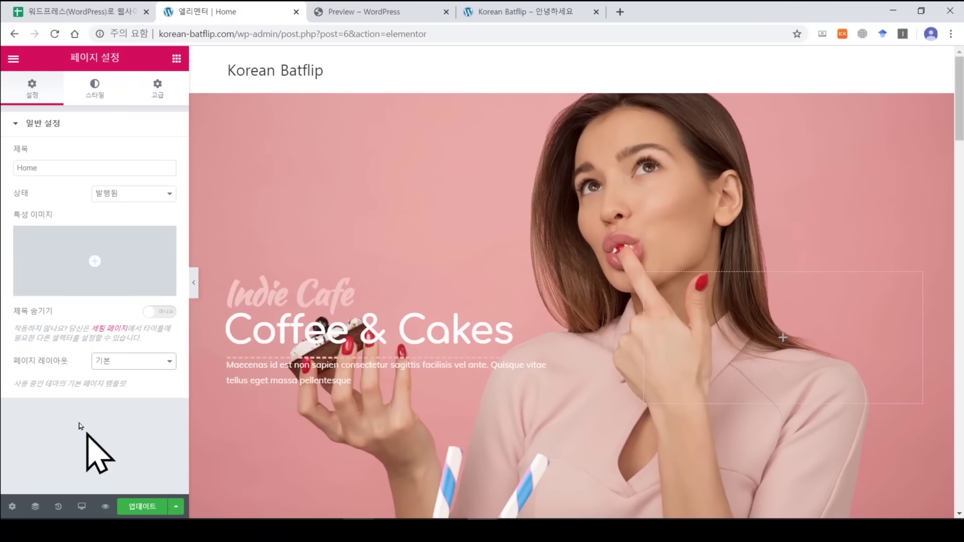
# Return to the Elementor widget list and examine the Home page's sections from the hero banner to the donut gallery.
pyautogui.click(176, 59)
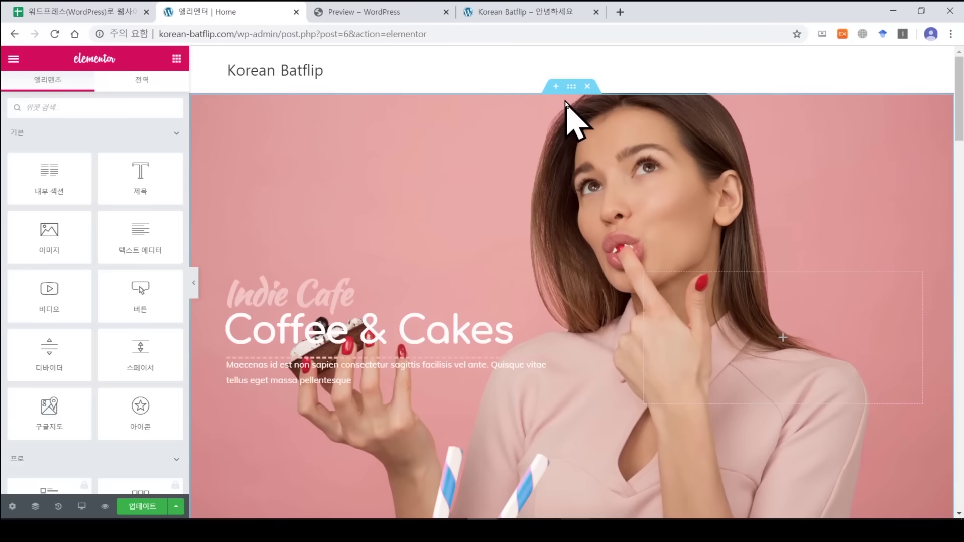
pyautogui.scroll(-8, 717, 118)
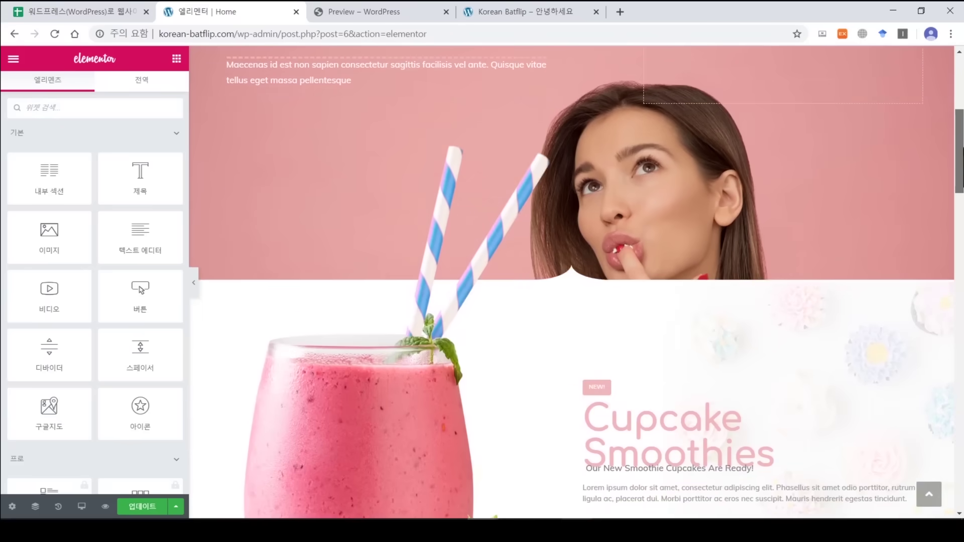
pyautogui.scroll(-1, 953, 189)
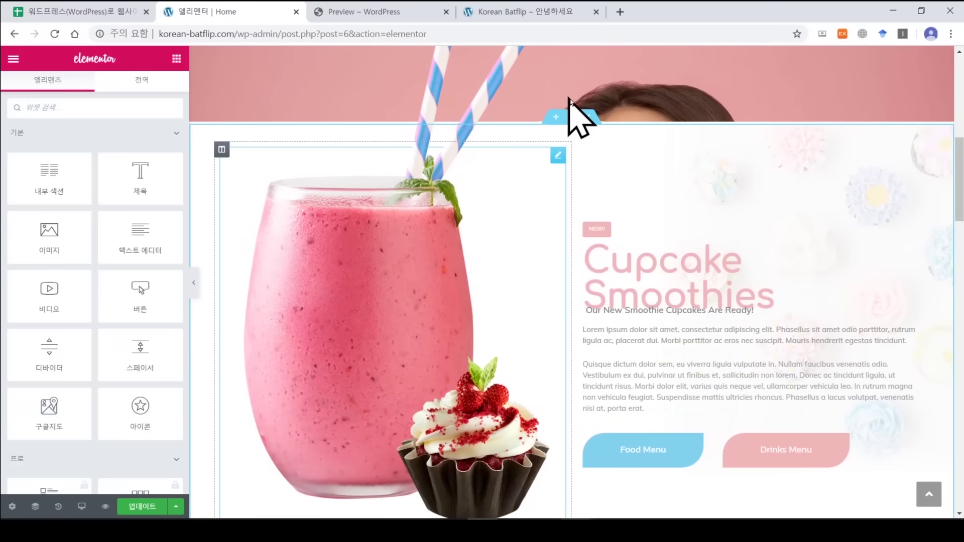
pyautogui.scroll(-8, 556, 221)
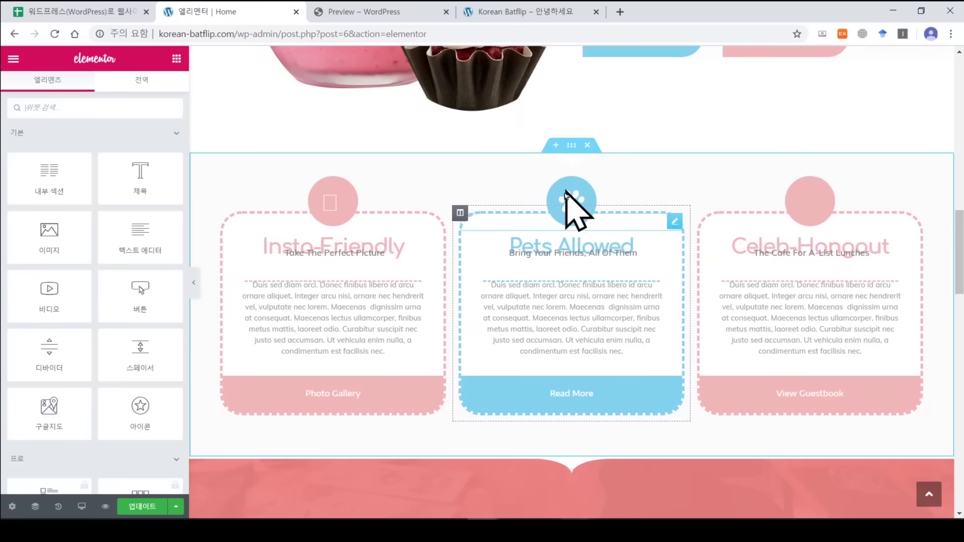
pyautogui.scroll(-2, 561, 290)
pyautogui.scroll(-4, 561, 290)
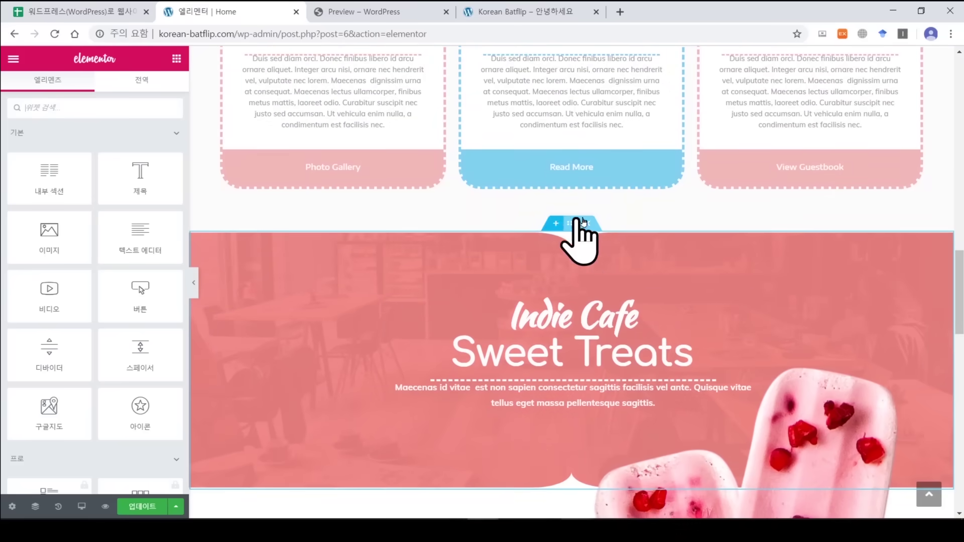
pyautogui.scroll(-3, 571, 232)
pyautogui.scroll(-3, 589, 240)
pyautogui.scroll(-6, 563, 209)
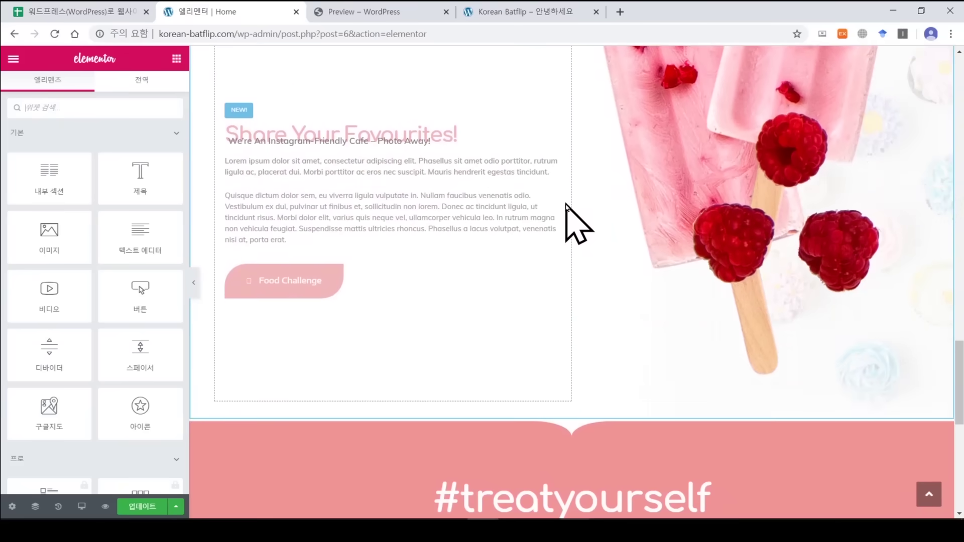
pyautogui.scroll(-6, 583, 336)
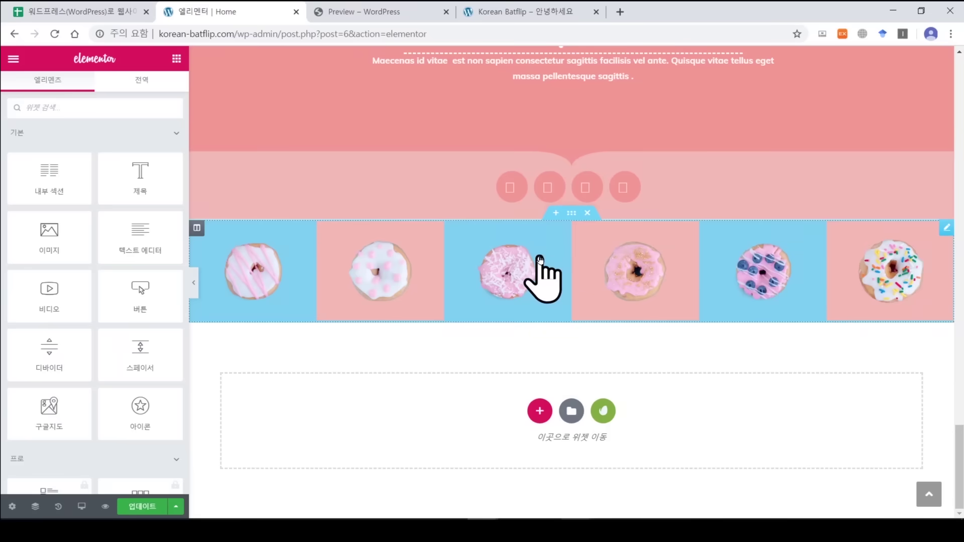
pyautogui.moveTo(958, 452); pyautogui.dragTo(934, 96)
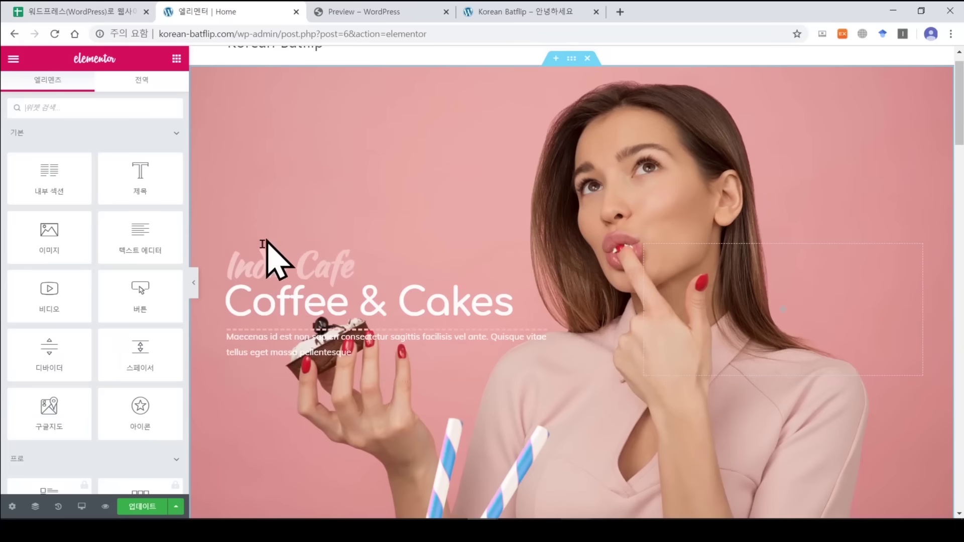
# Review the Home page's upper sections once more, down to the Sweet Treats banner, and return to the hero.
pyautogui.scroll(-6, 254, 321)
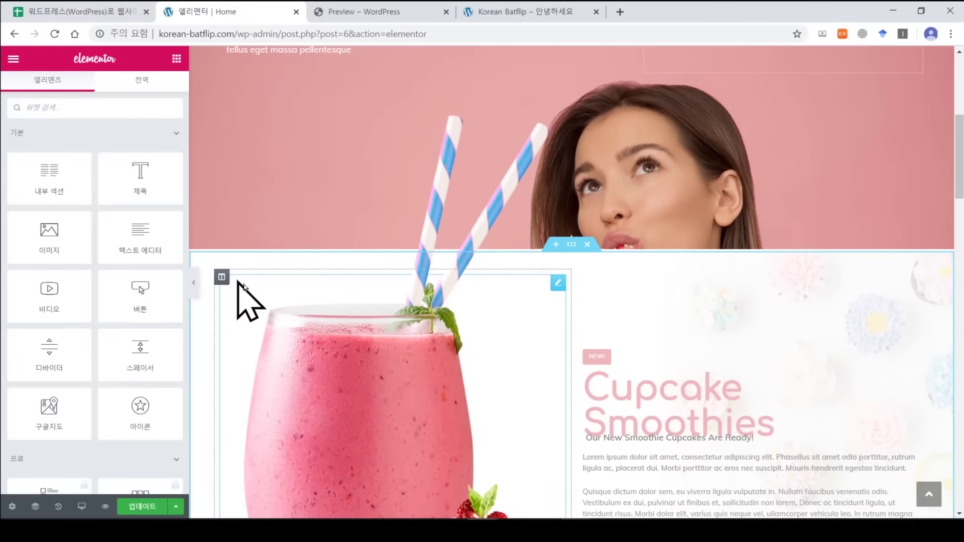
pyautogui.scroll(-8, 251, 296)
pyautogui.scroll(-1, 271, 321)
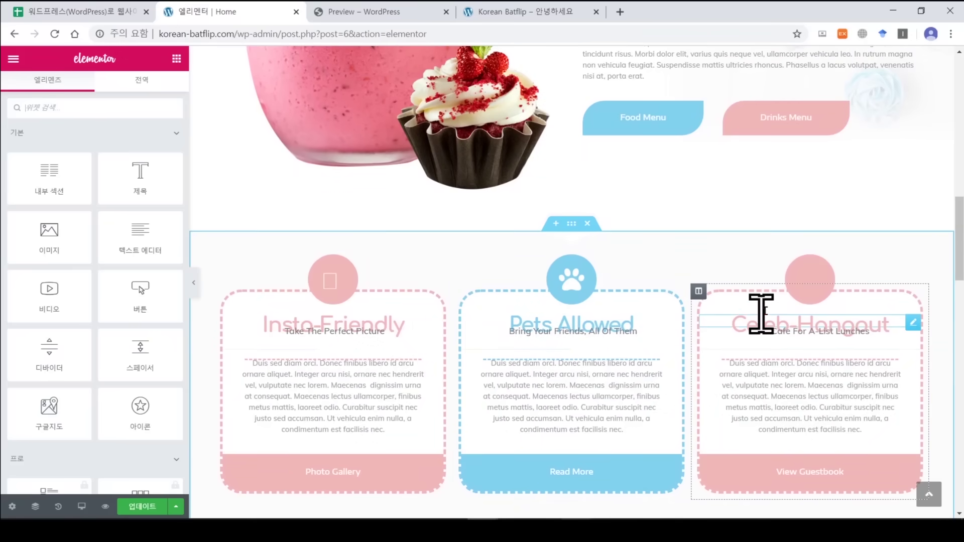
pyautogui.scroll(-3, 703, 321)
pyautogui.scroll(-10, 549, 351)
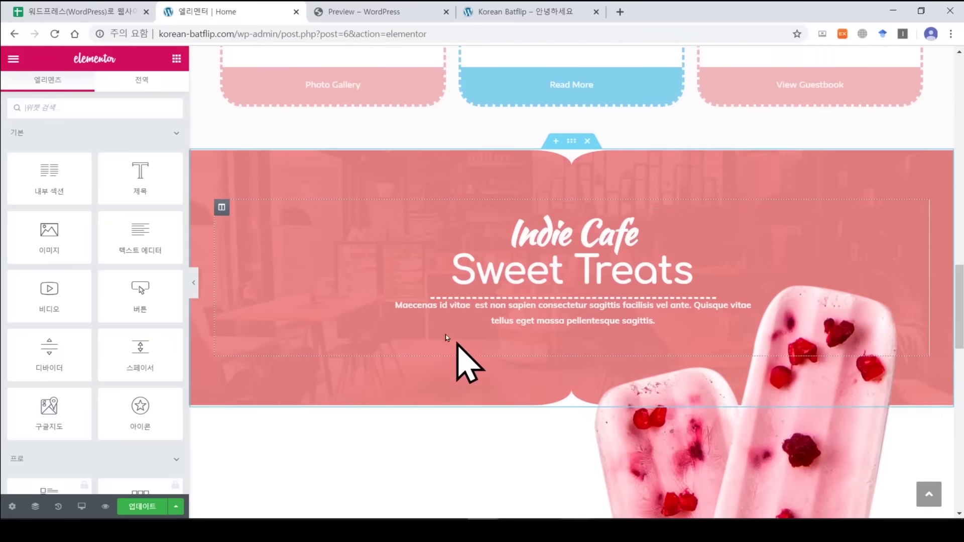
pyautogui.scroll(15, 436, 331)
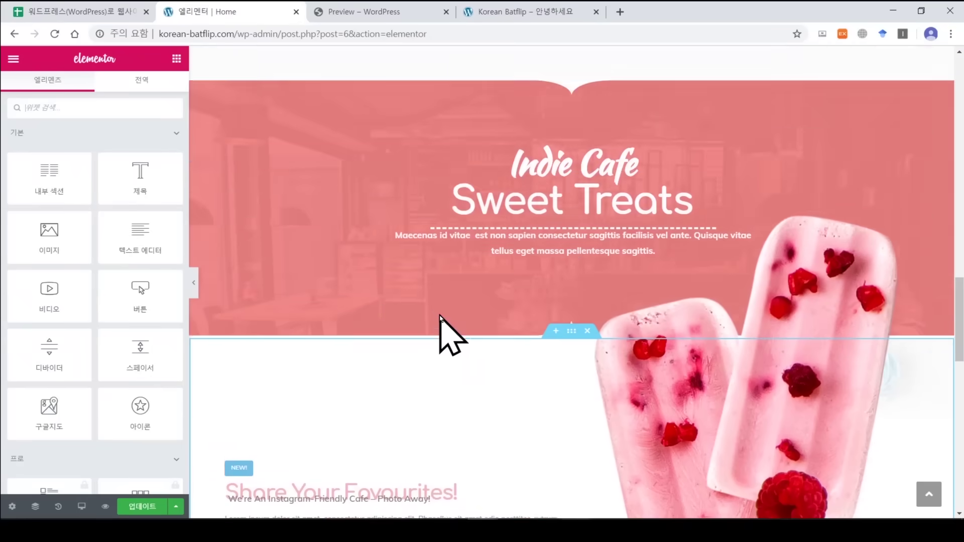
pyautogui.scroll(1, 440, 311)
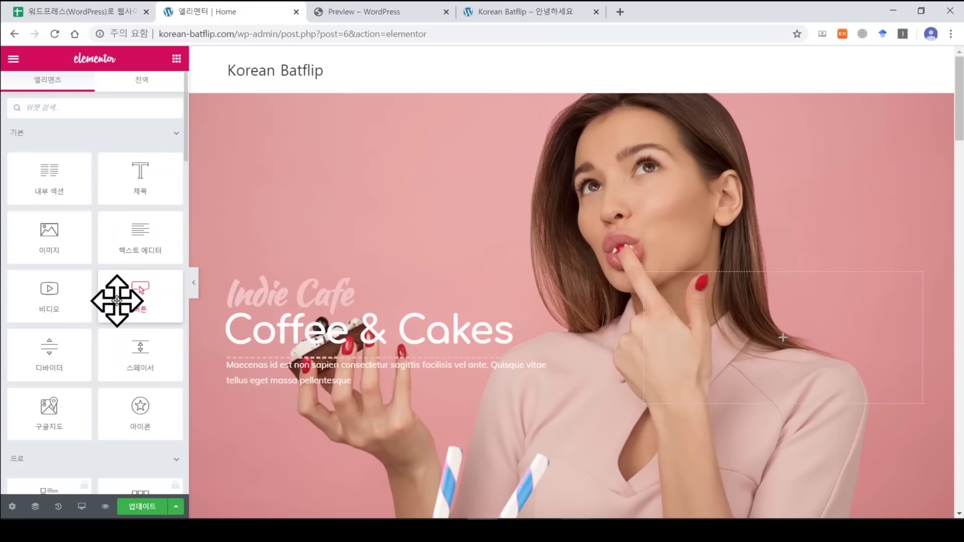
# Mark "13. 엘리멘터 이해하기" as done in the Google Sheets checklist and return to the Elementor editor.
pyautogui.click(85, 11)
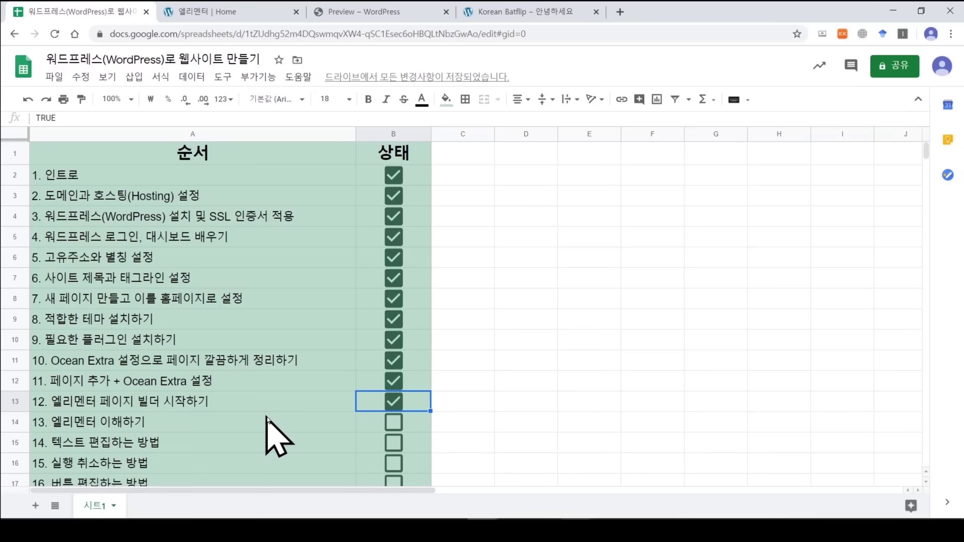
pyautogui.click(392, 423)
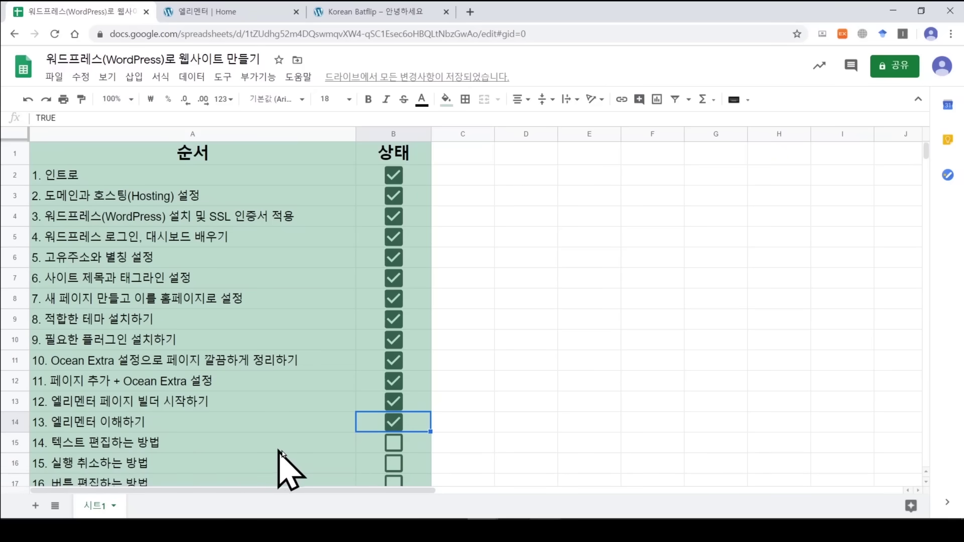
pyautogui.click(203, 11)
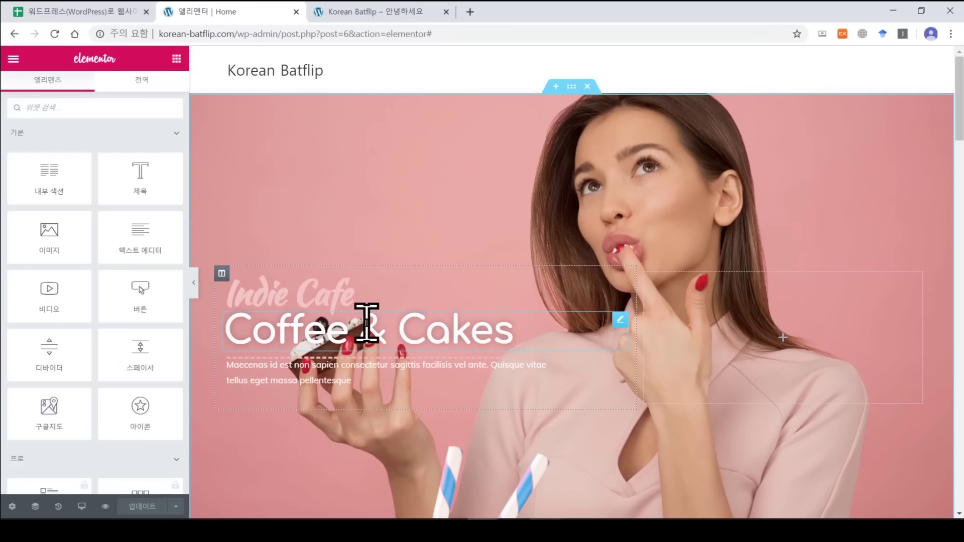
# Open the "Coffee & Cakes" heading for editing and look through its context options and its content, style and advanced settings.
pyautogui.click(433, 329)
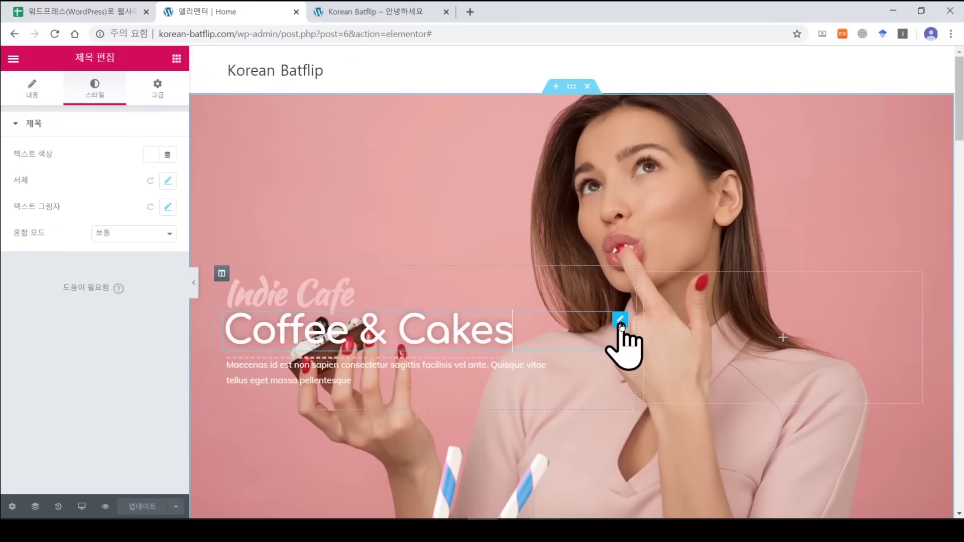
pyautogui.rightClick(501, 335)
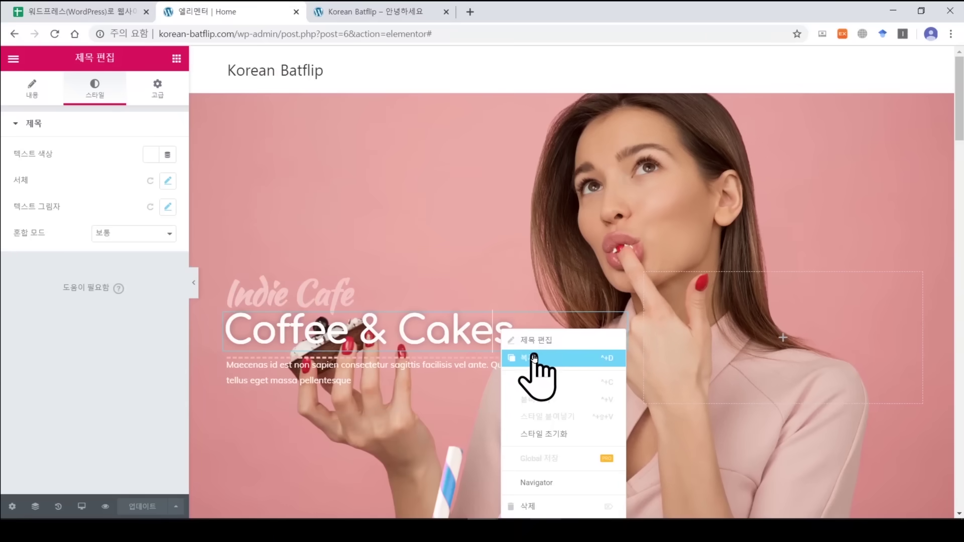
pyautogui.click(427, 334)
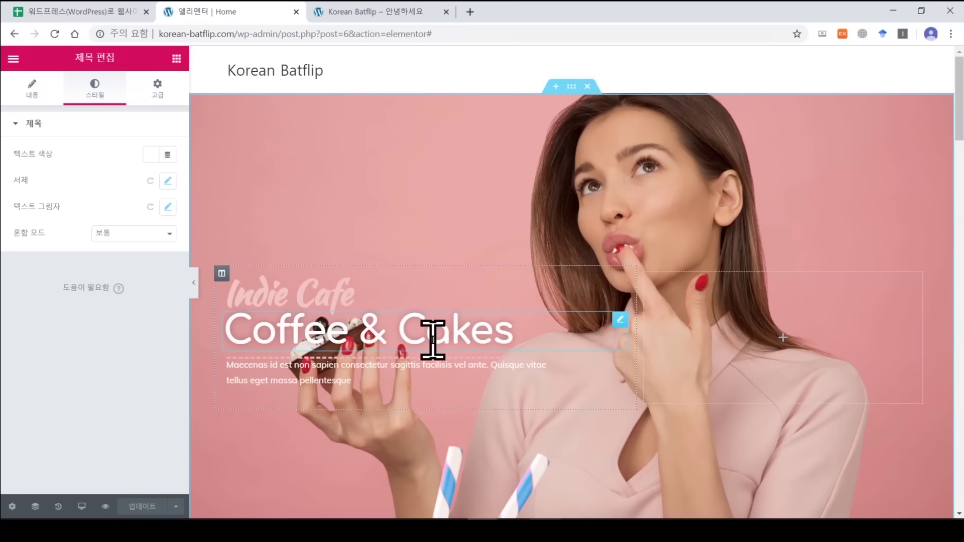
pyautogui.click(40, 103)
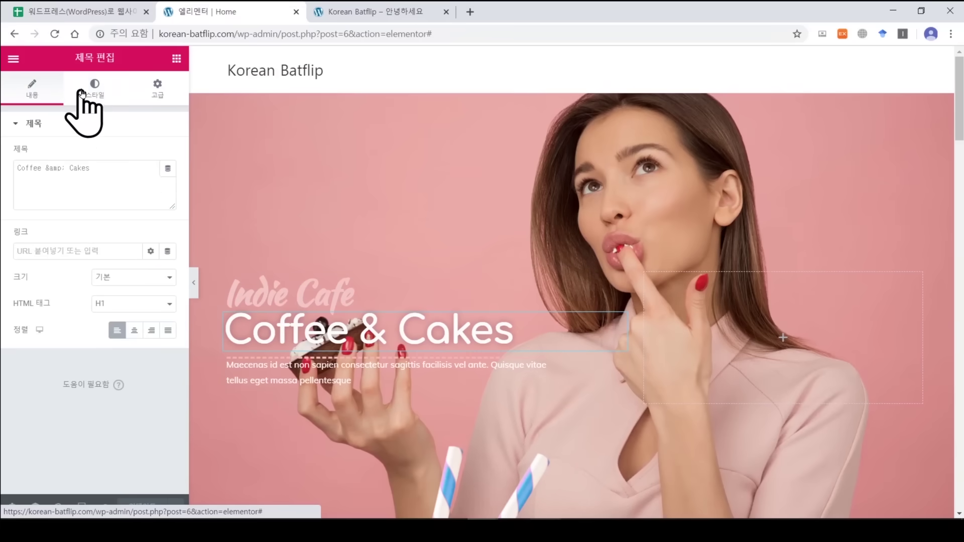
pyautogui.click(85, 93)
pyautogui.click(160, 94)
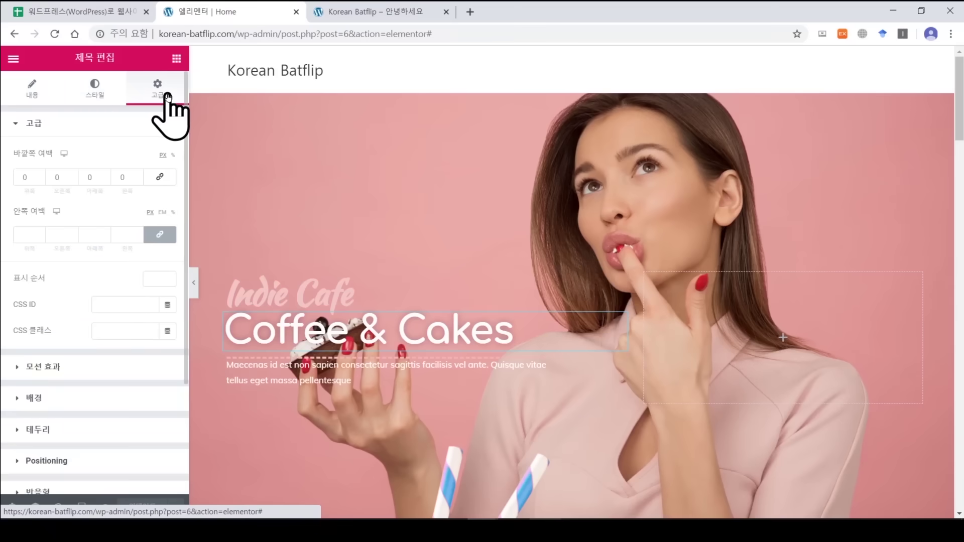
# Replace the "Coffee & Cakes" heading's text with "Hello World".
pyautogui.click(31, 95)
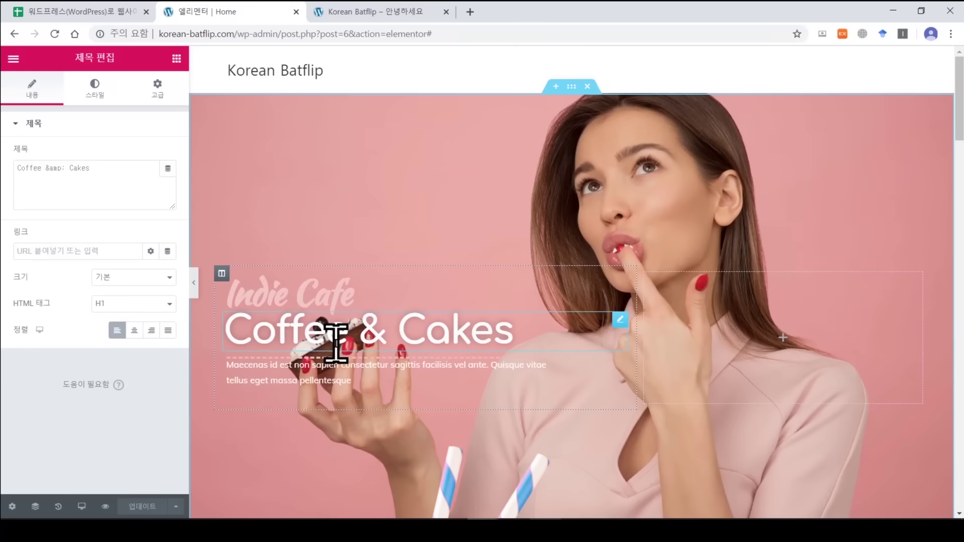
pyautogui.moveTo(92, 167); pyautogui.dragTo(20, 165)
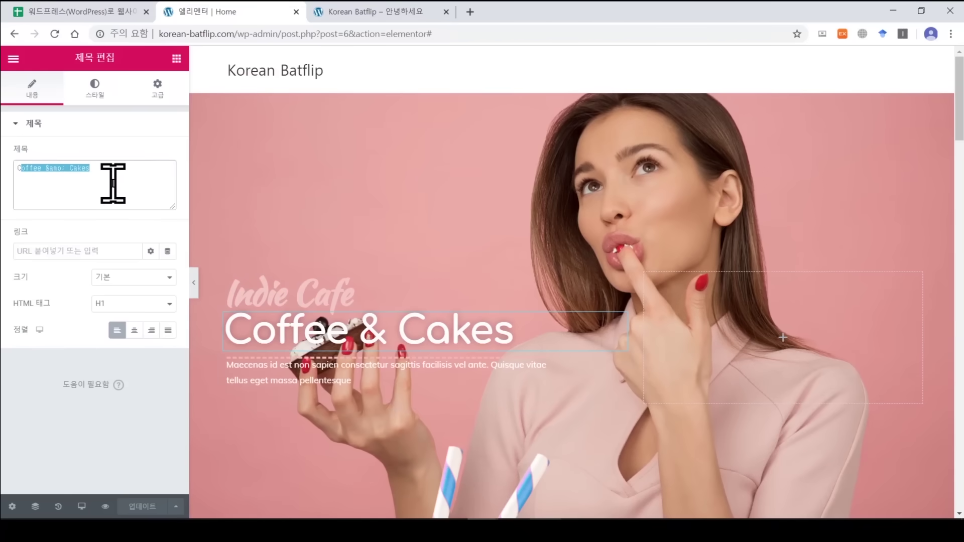
pyautogui.write('He')
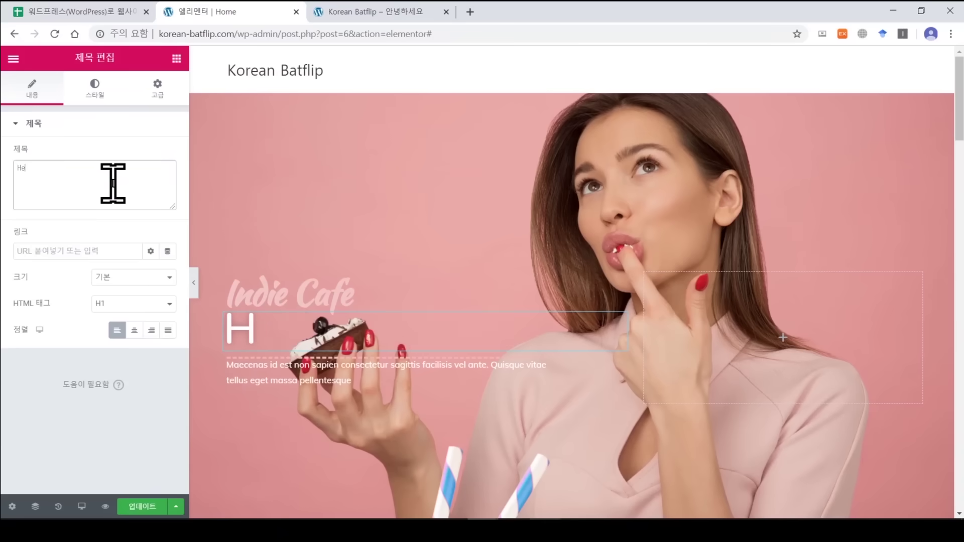
pyautogui.write('llo World')
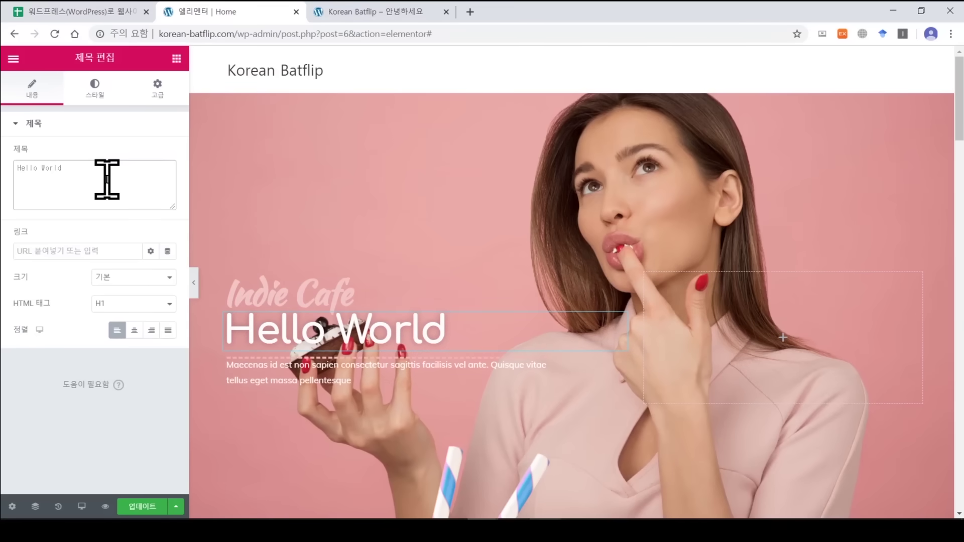
pyautogui.click(53, 251)
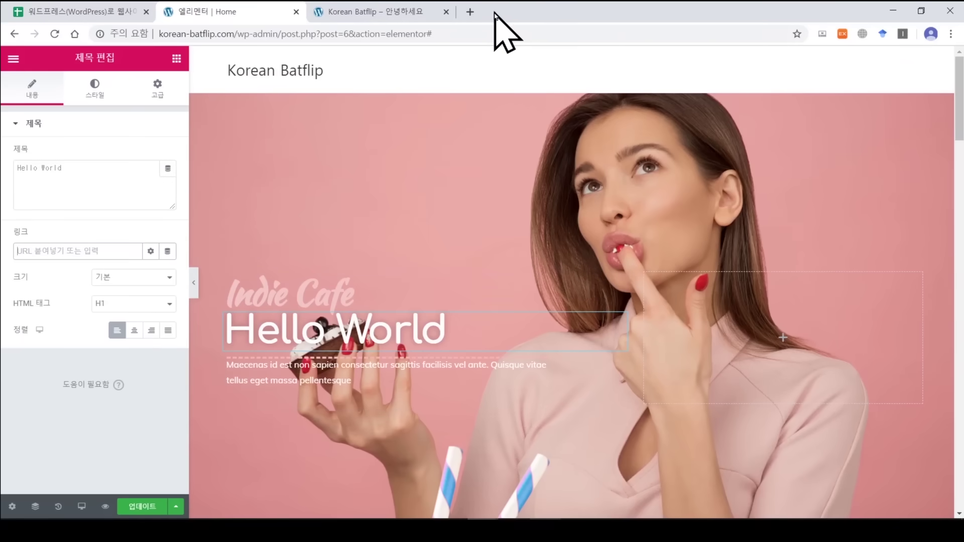
pyautogui.moveTo(442, 33); pyautogui.dragTo(214, 33)
pyautogui.click(80, 251)
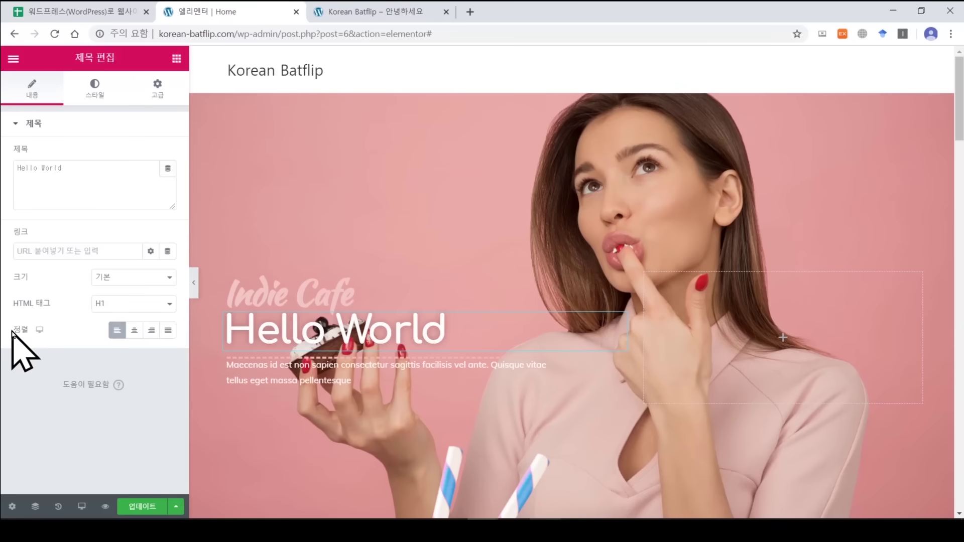
# Try centre and right alignment on the "Hello World" heading and restore its left alignment.
pyautogui.click(135, 334)
pyautogui.click(152, 335)
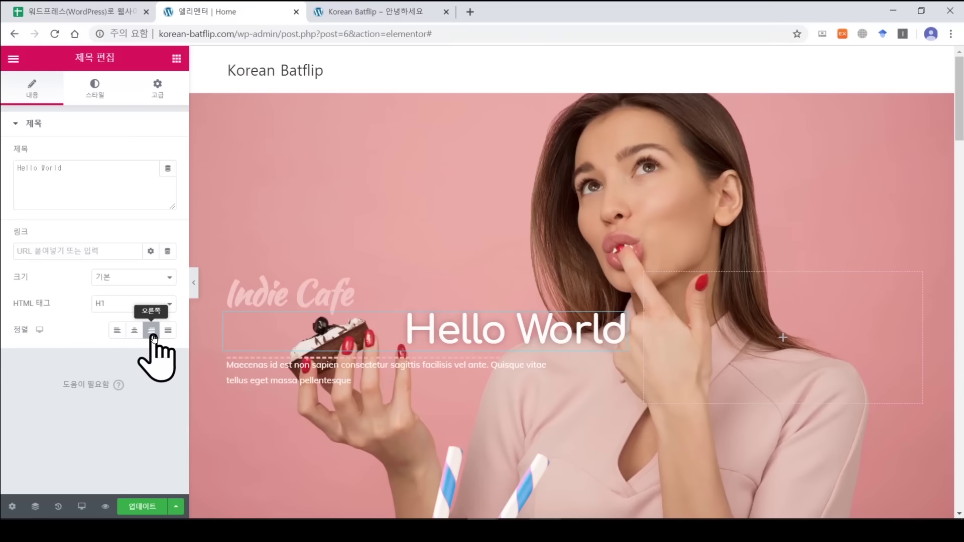
pyautogui.click(118, 336)
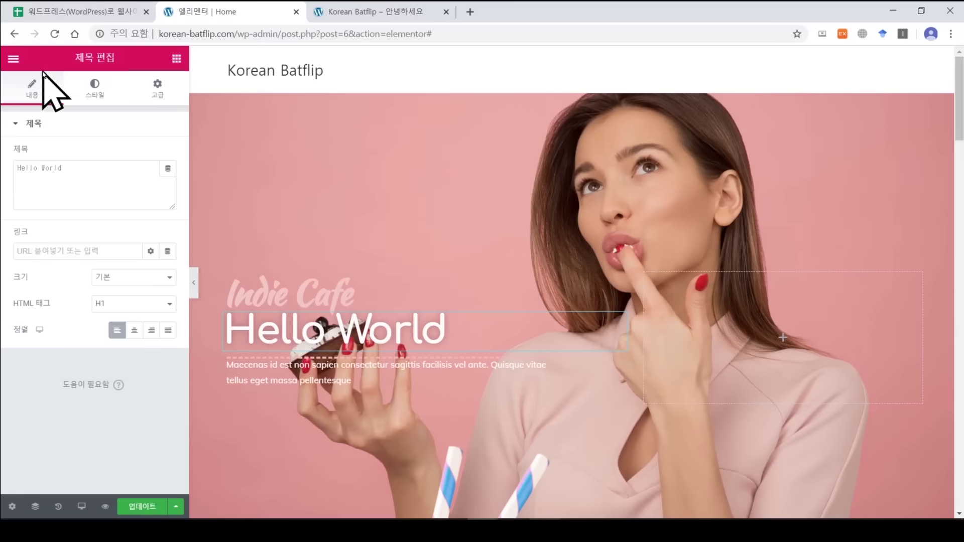
# Set the "Hello World" heading's text colour to dark purple, #340F8F, at full opacity, and select its hex code.
pyautogui.click(95, 92)
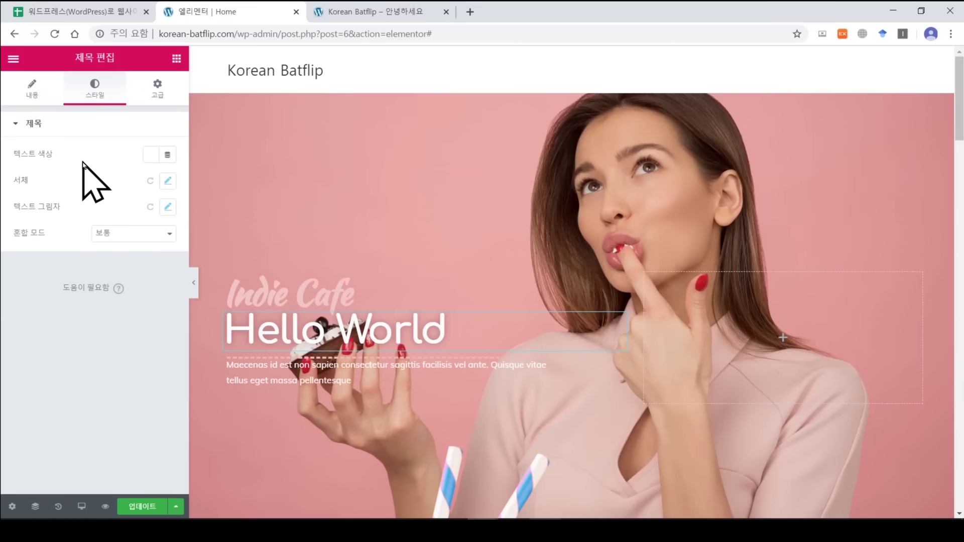
pyautogui.click(151, 156)
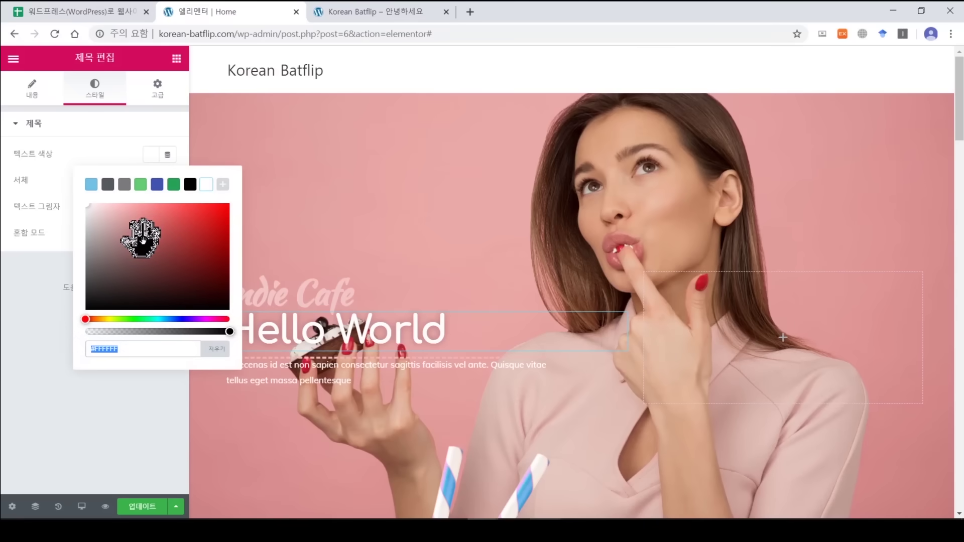
pyautogui.click(157, 231)
pyautogui.moveTo(158, 231)
pyautogui.mouseDown()
pyautogui.moveTo(165, 213)
pyautogui.moveTo(194, 222)
pyautogui.moveTo(224, 210)
pyautogui.moveTo(211, 244)
pyautogui.mouseUp()
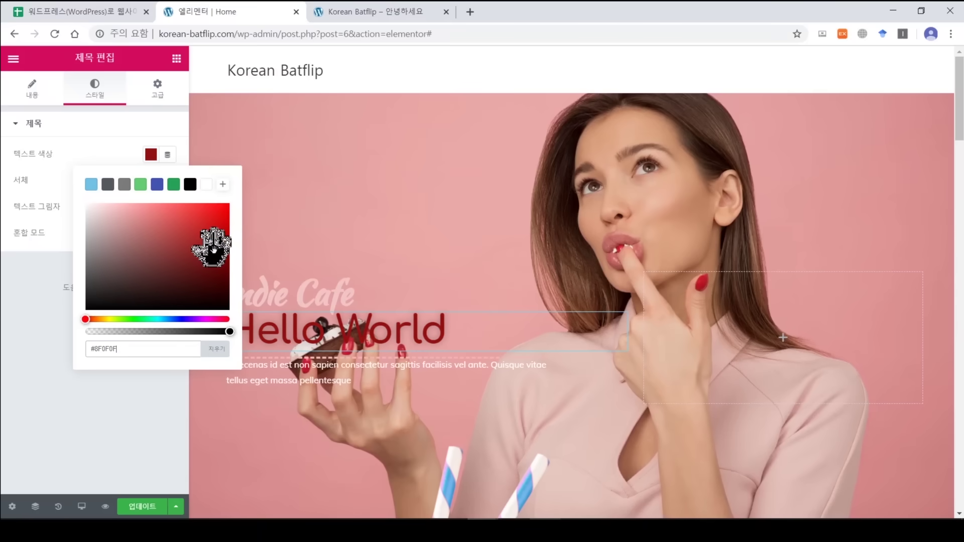
pyautogui.click(88, 319)
pyautogui.moveTo(89, 319); pyautogui.dragTo(188, 322)
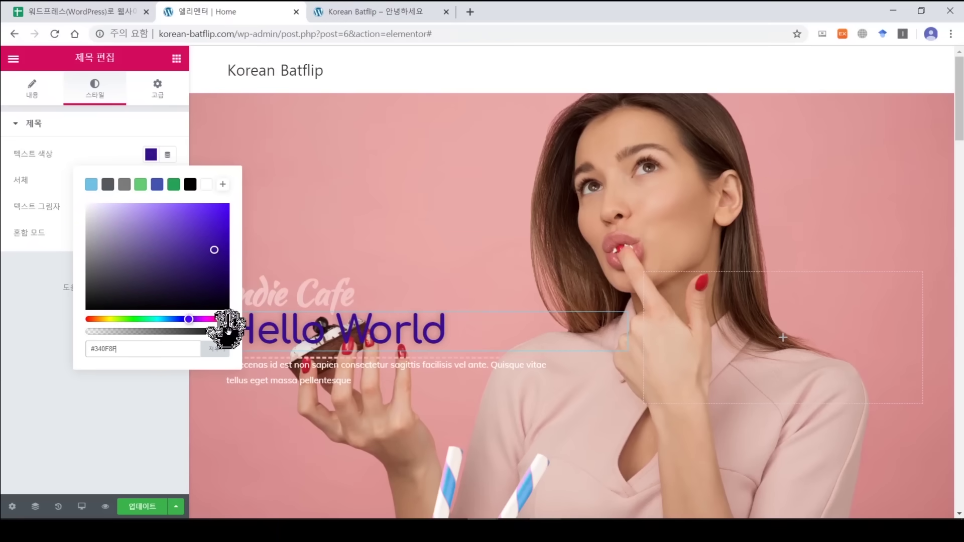
pyautogui.moveTo(225, 331)
pyautogui.mouseDown()
pyautogui.moveTo(78, 331)
pyautogui.moveTo(225, 331)
pyautogui.mouseUp()
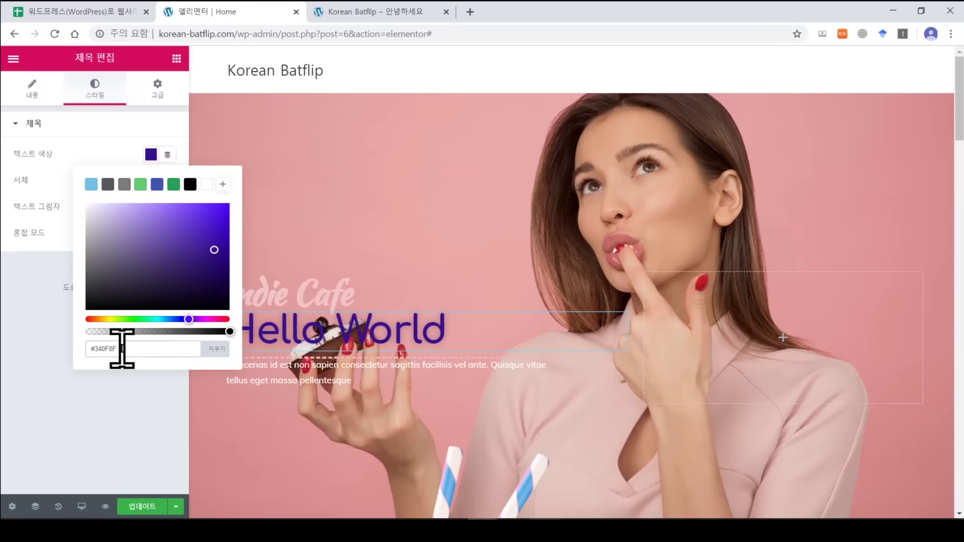
pyautogui.moveTo(128, 351); pyautogui.dragTo(90, 346)
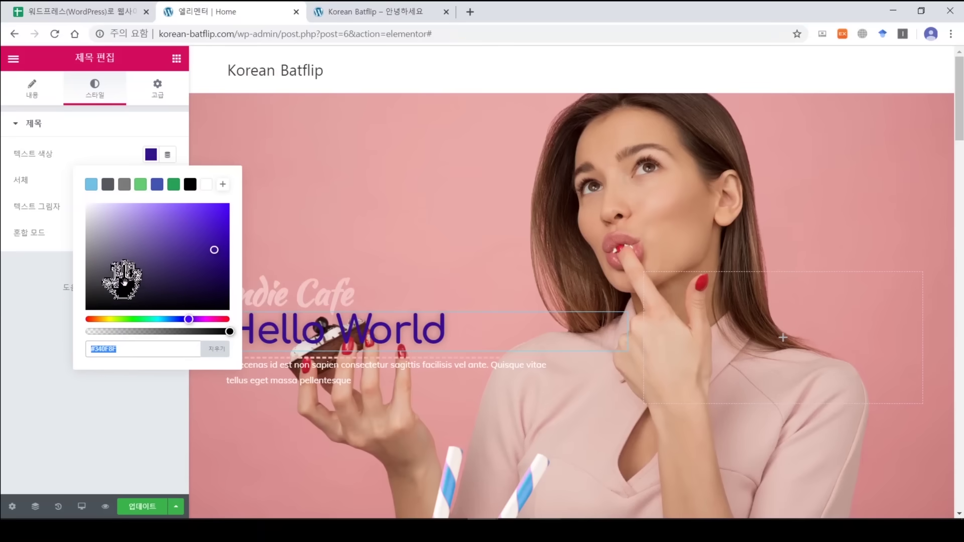
# Try the Condiment font on the "Hello World" heading and restore the Comfortaa font.
pyautogui.click(25, 290)
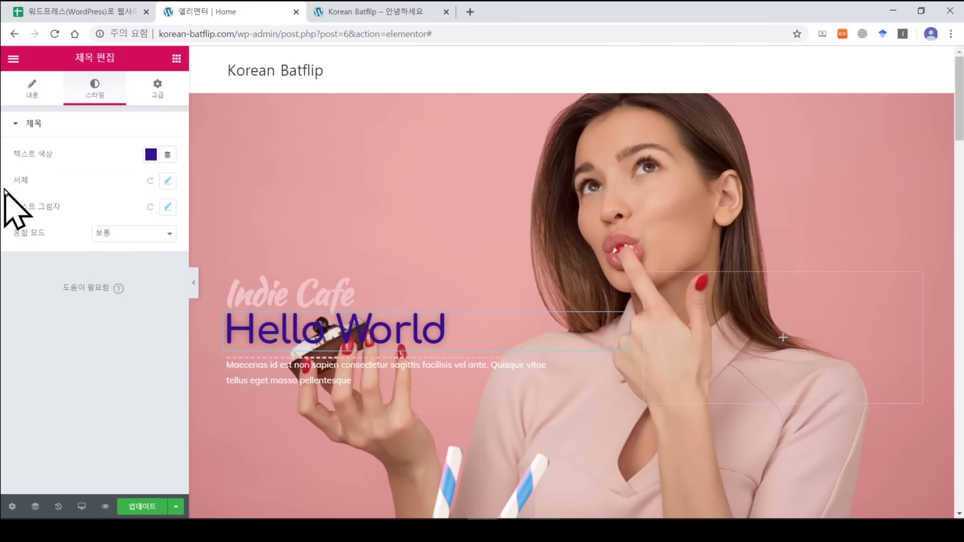
pyautogui.click(169, 182)
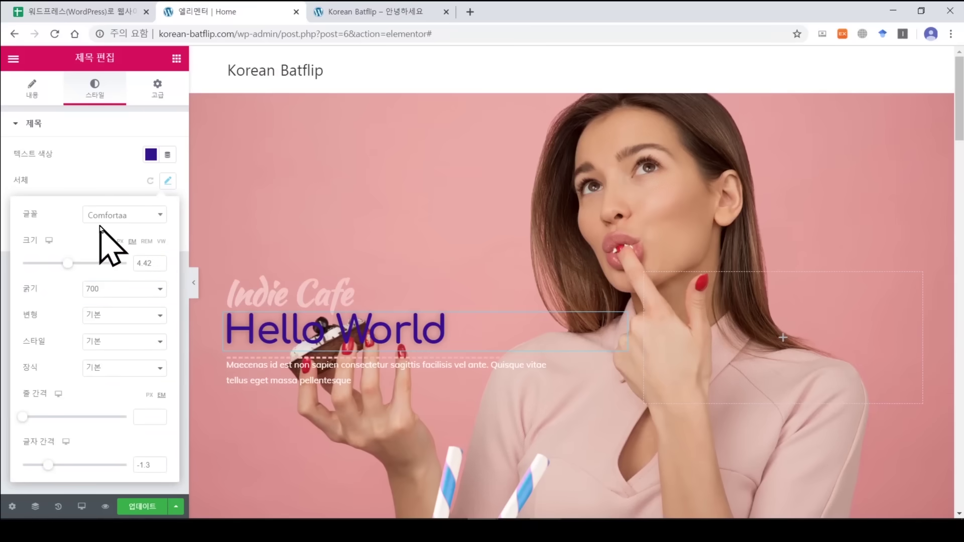
pyautogui.click(124, 215)
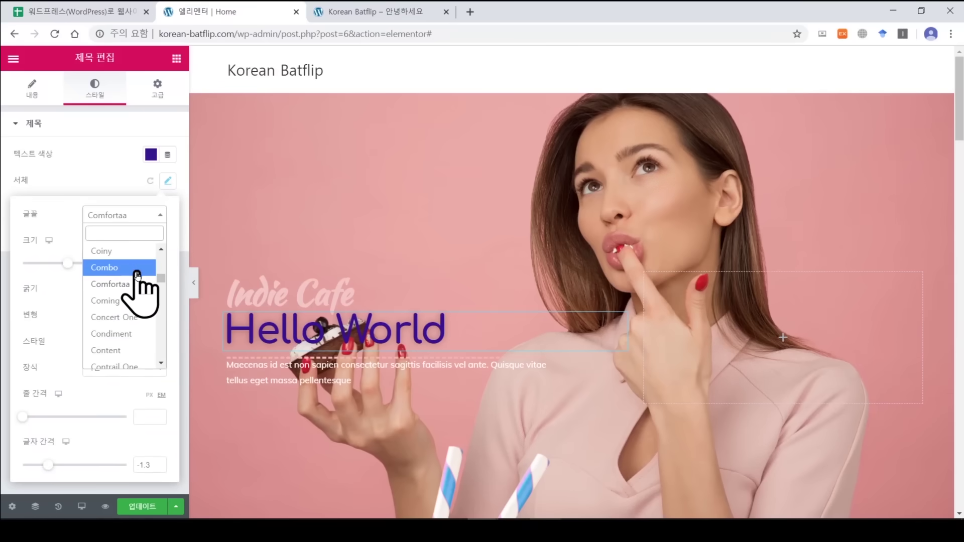
pyautogui.click(119, 333)
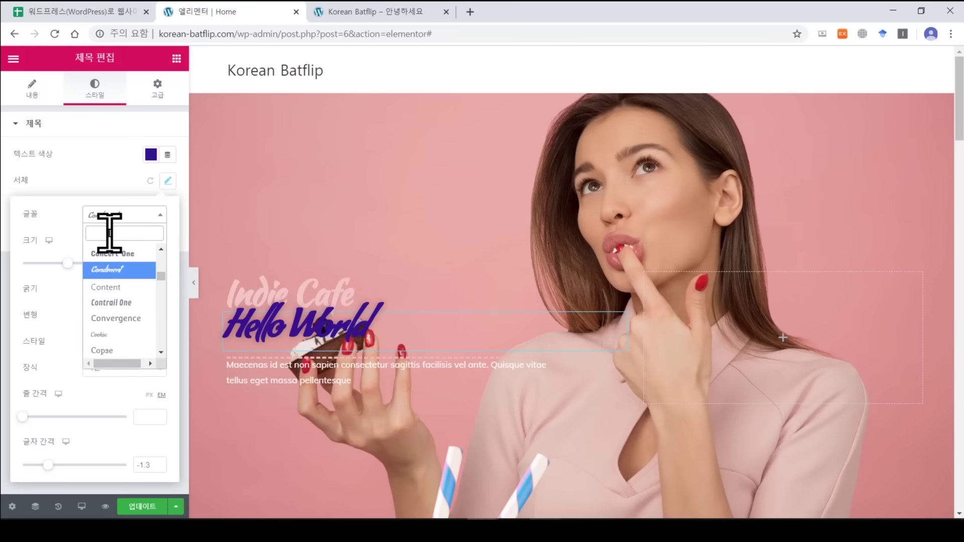
pyautogui.write('comf')
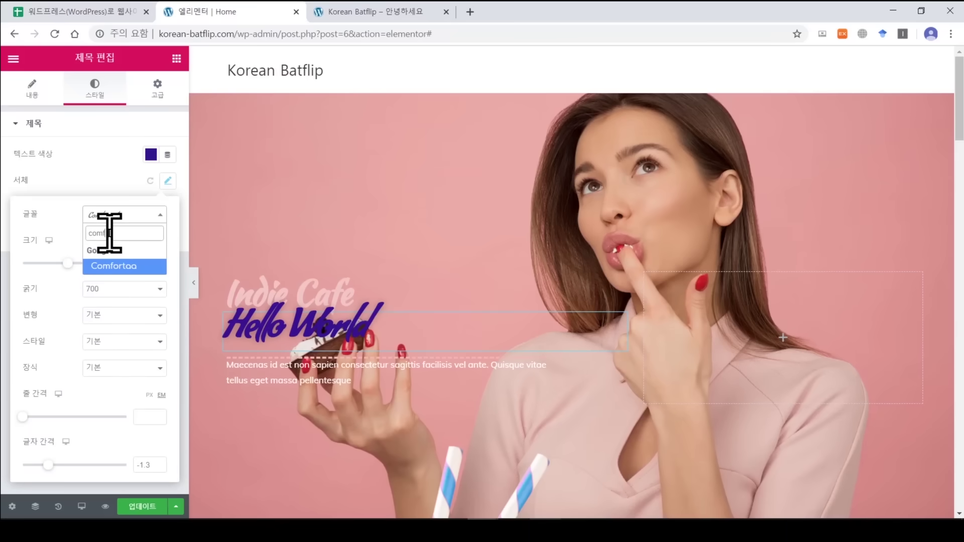
pyautogui.press('Return')
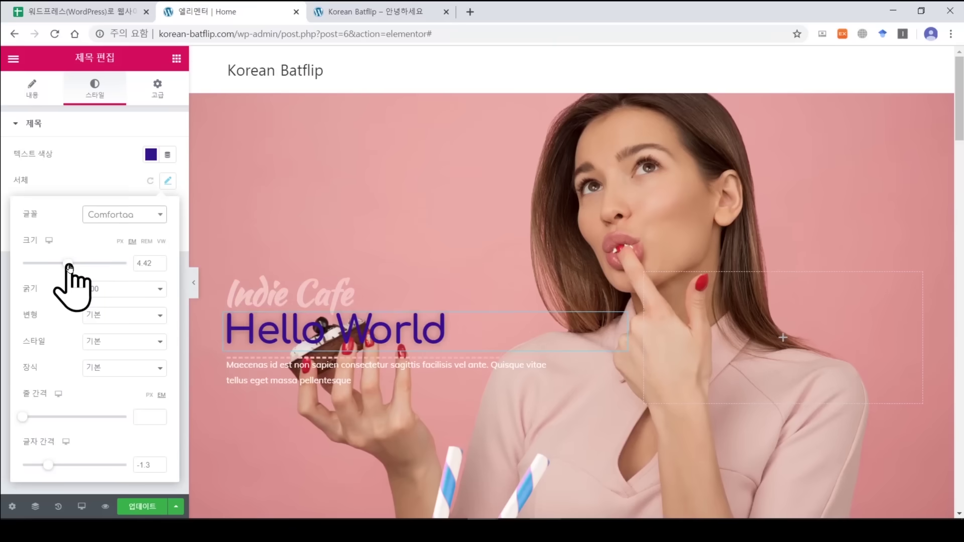
# Set the "Hello World" heading's font size to 4 em, compare weights such as 300 and 400, and set the weight to 900.
pyautogui.moveTo(68, 264)
pyautogui.mouseDown()
pyautogui.moveTo(98, 261)
pyautogui.moveTo(64, 263)
pyautogui.mouseUp()
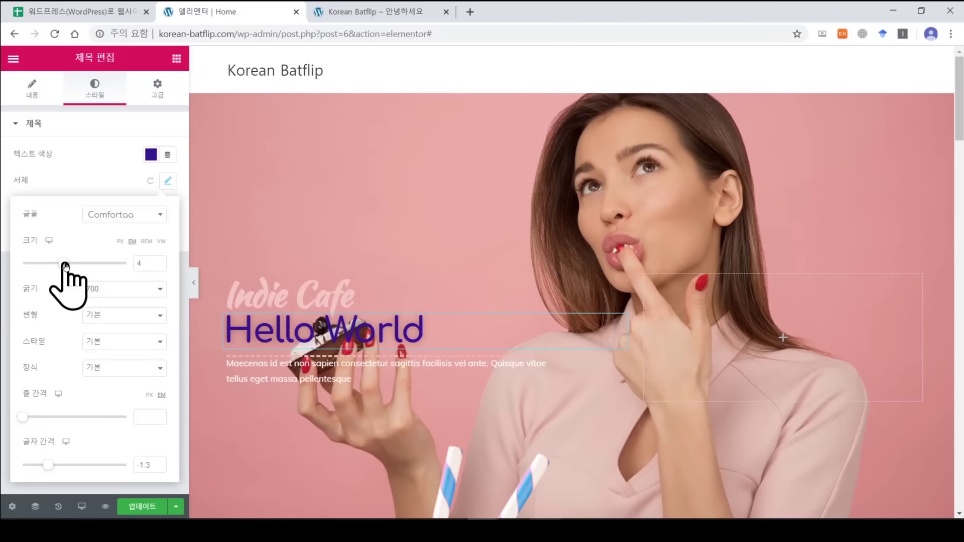
pyautogui.click(118, 292)
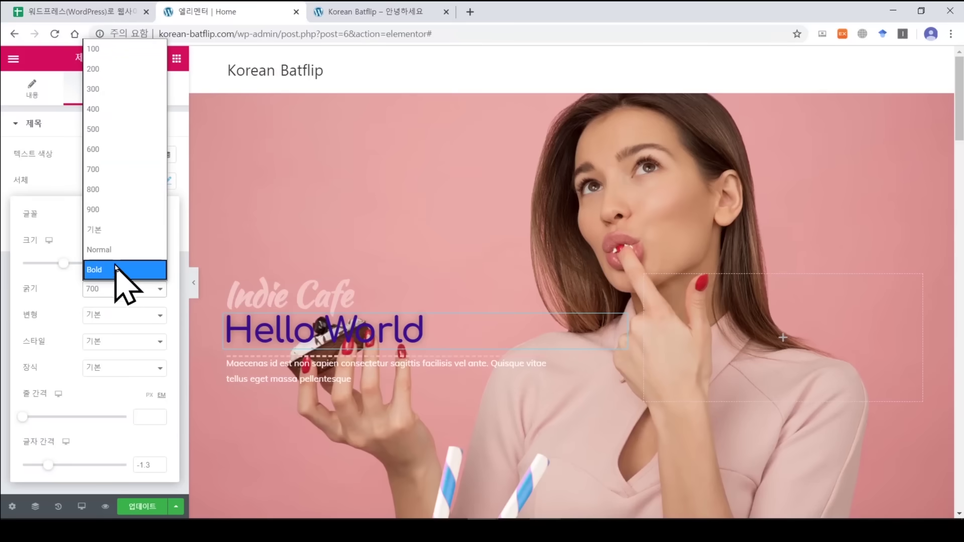
pyautogui.click(123, 209)
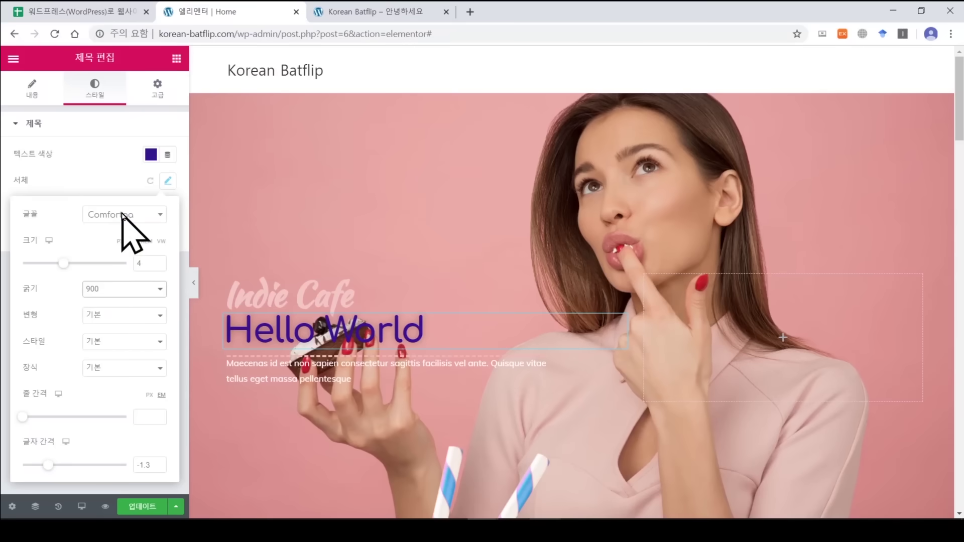
pyautogui.click(126, 295)
pyautogui.click(128, 90)
pyautogui.click(103, 291)
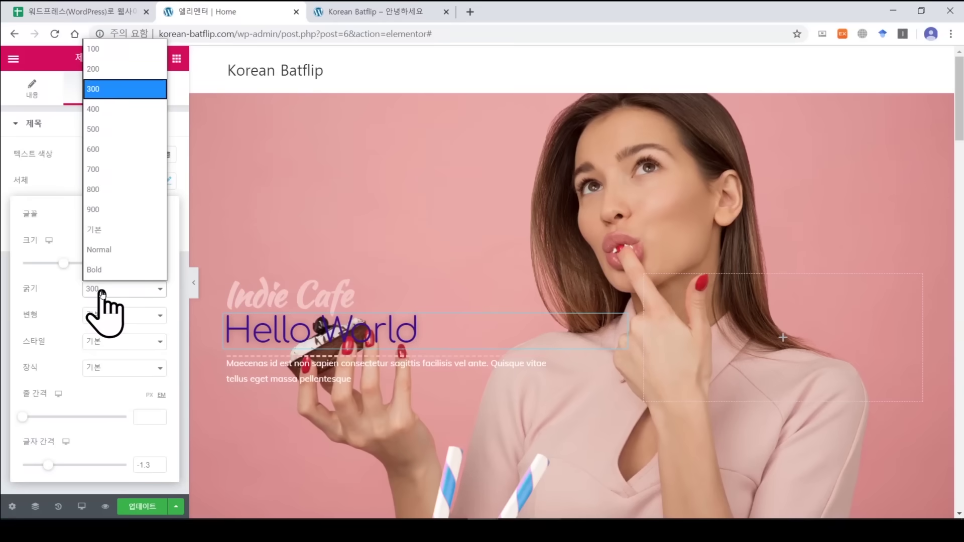
pyautogui.click(118, 109)
pyautogui.click(121, 291)
pyautogui.click(112, 209)
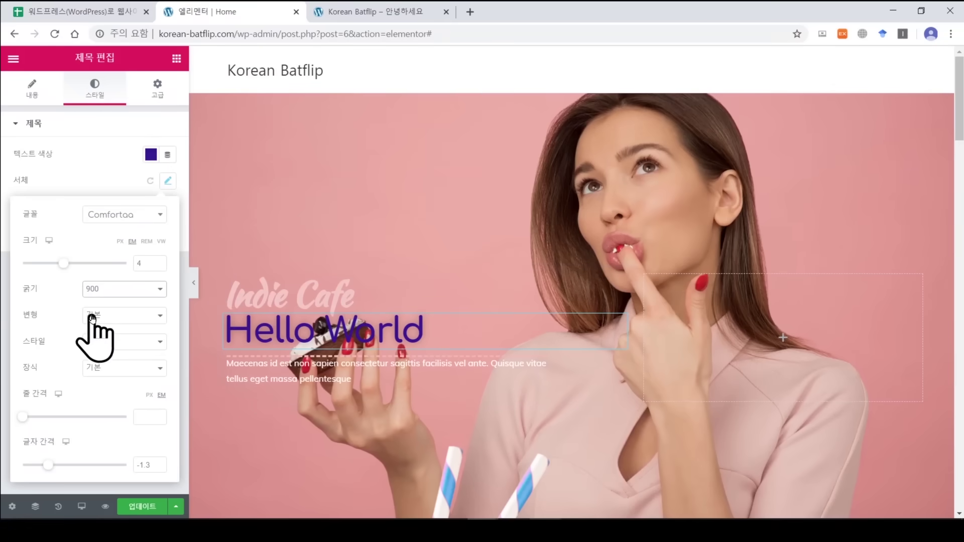
# Try uppercase, lowercase and first-letter capitals on the "Hello World" heading, and set its text transform to normal (일반).
pyautogui.click(111, 316)
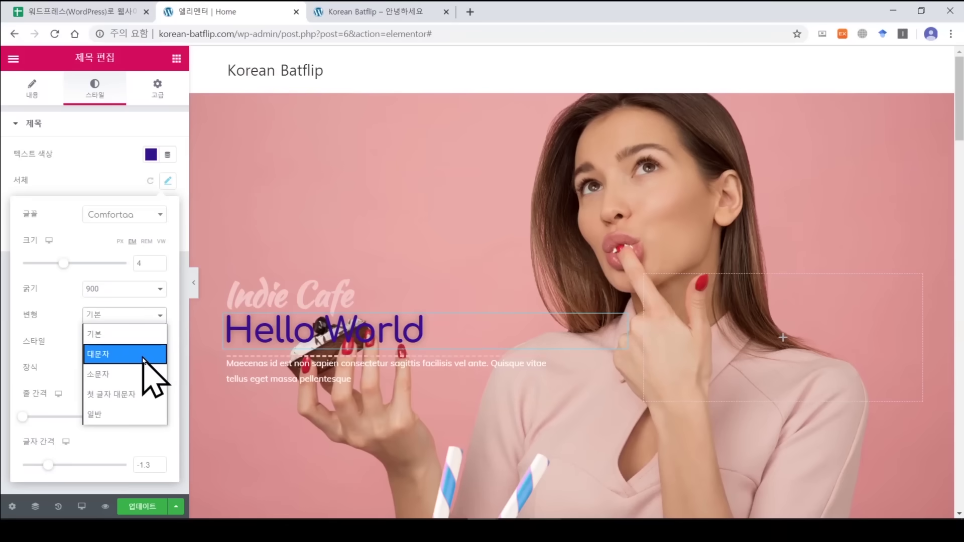
pyautogui.click(143, 359)
pyautogui.click(125, 315)
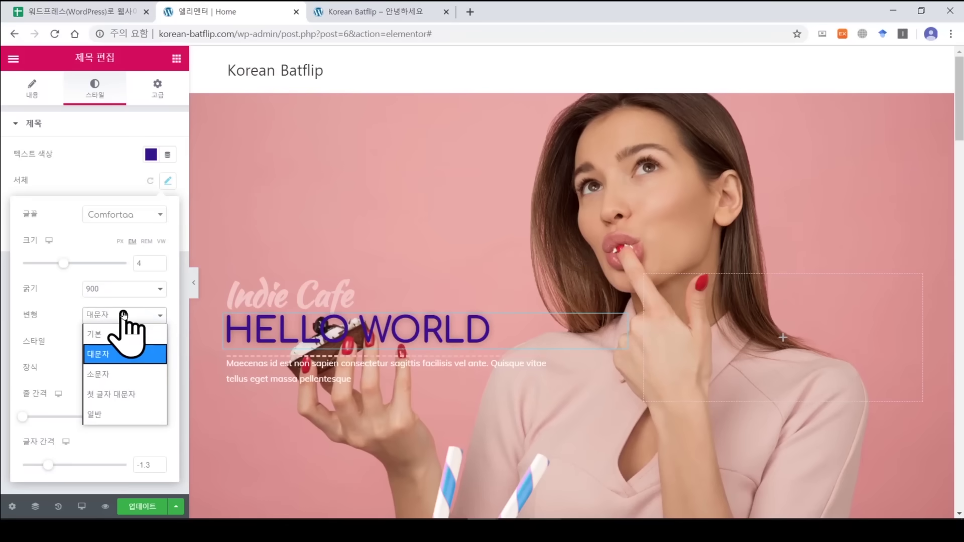
pyautogui.click(130, 370)
pyautogui.click(132, 317)
pyautogui.click(132, 394)
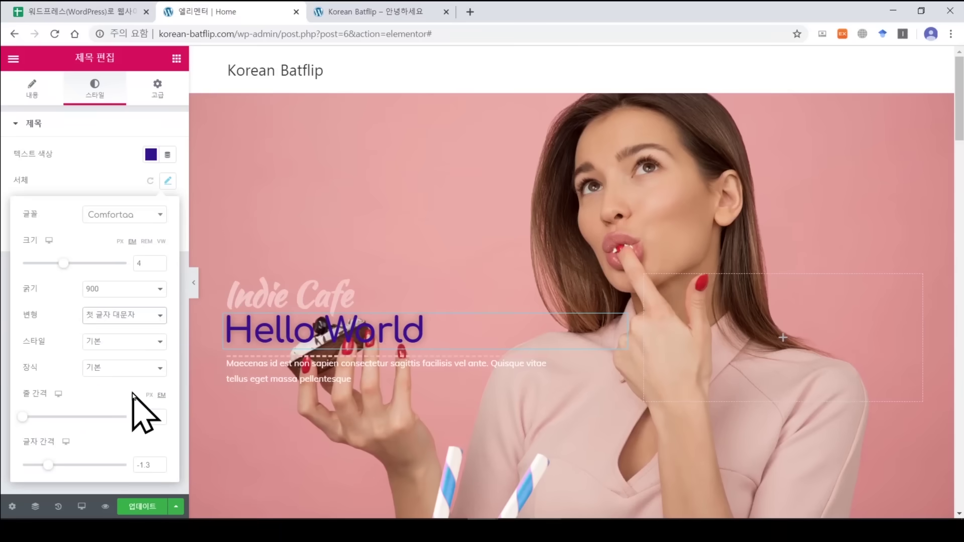
pyautogui.click(123, 317)
pyautogui.click(126, 415)
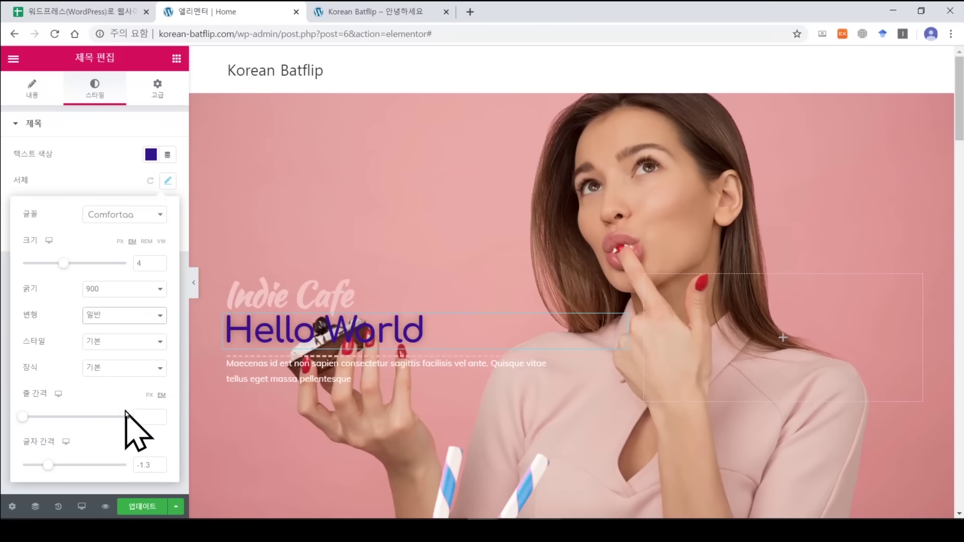
# Try the normal, italic and oblique font styles on the "Hello World" heading and restore the default style.
pyautogui.click(117, 341)
pyautogui.click(130, 381)
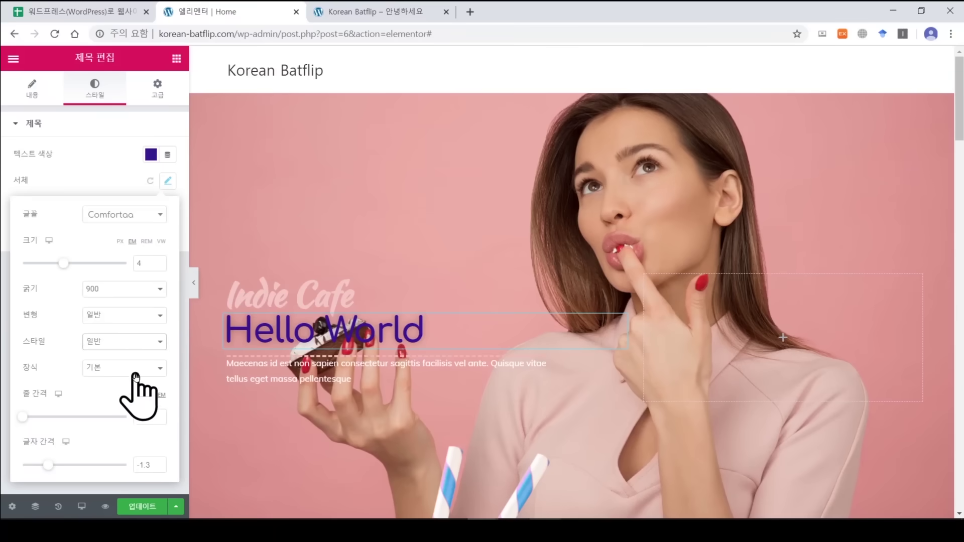
pyautogui.click(125, 343)
pyautogui.click(128, 400)
pyautogui.click(133, 350)
pyautogui.click(129, 419)
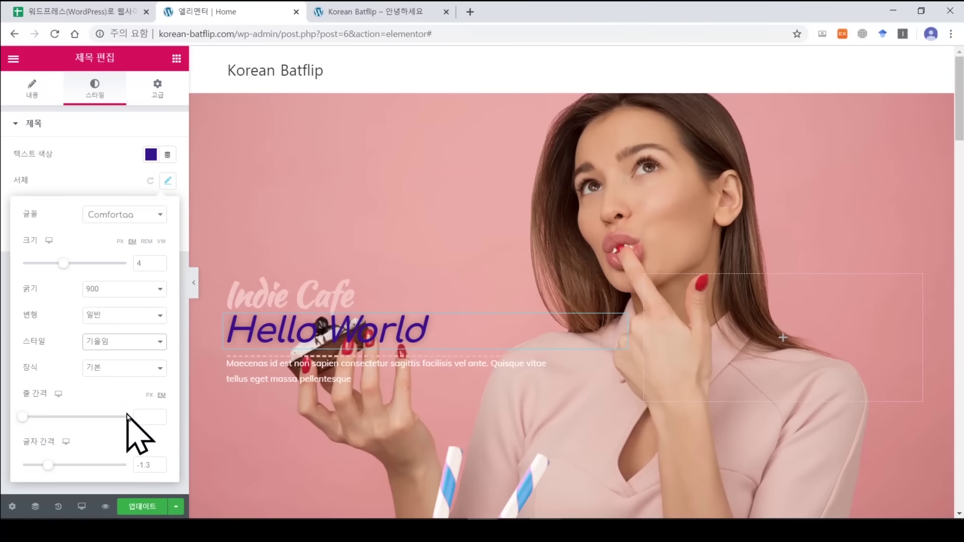
pyautogui.click(117, 348)
pyautogui.click(124, 364)
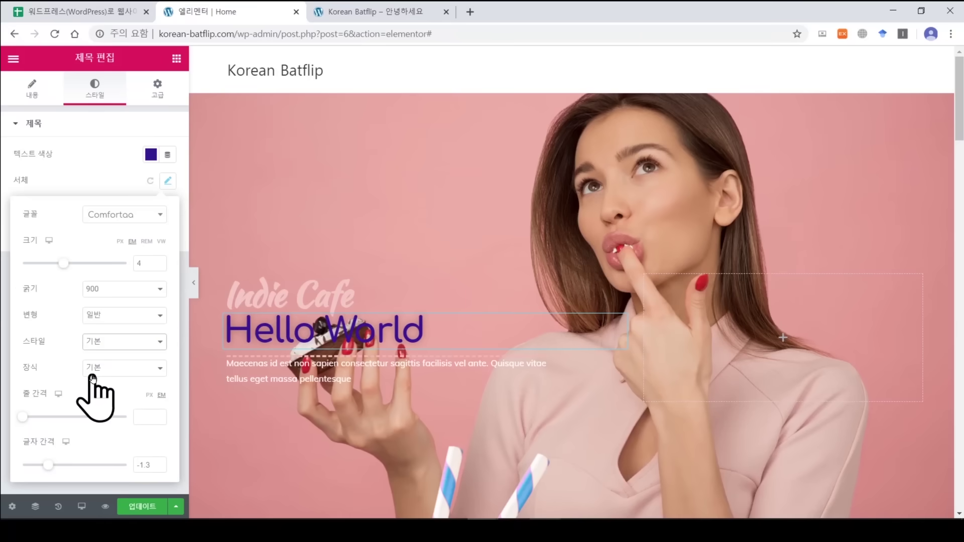
# Try two text decorations on the "Hello World" heading and restore the default decoration.
pyautogui.click(95, 369)
pyautogui.click(136, 406)
pyautogui.click(130, 368)
pyautogui.click(129, 445)
pyautogui.click(122, 374)
pyautogui.click(126, 388)
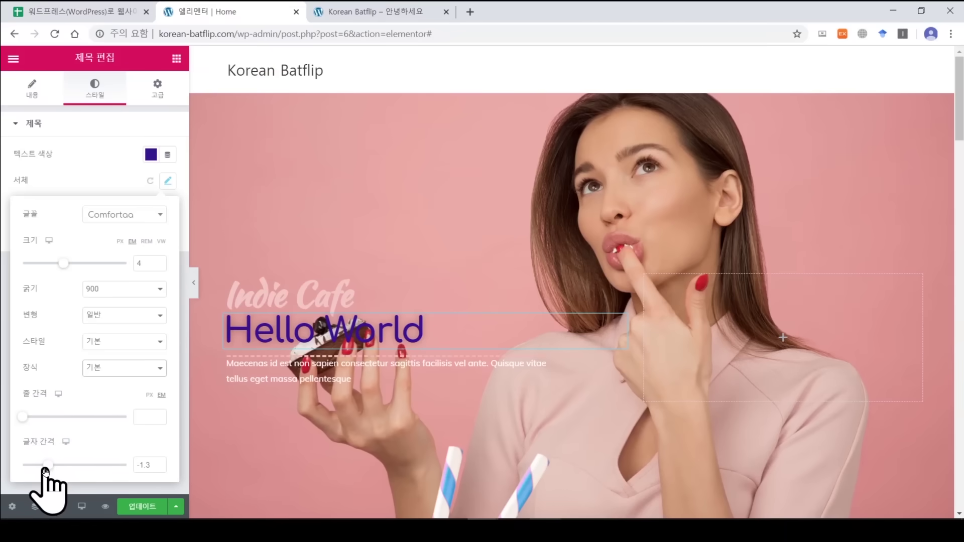
# Set the "Hello World" heading's letter spacing to 0.2 and close its typography settings.
pyautogui.moveTo(45, 470)
pyautogui.mouseDown()
pyautogui.moveTo(28, 467)
pyautogui.moveTo(95, 465)
pyautogui.moveTo(55, 467)
pyautogui.mouseUp()
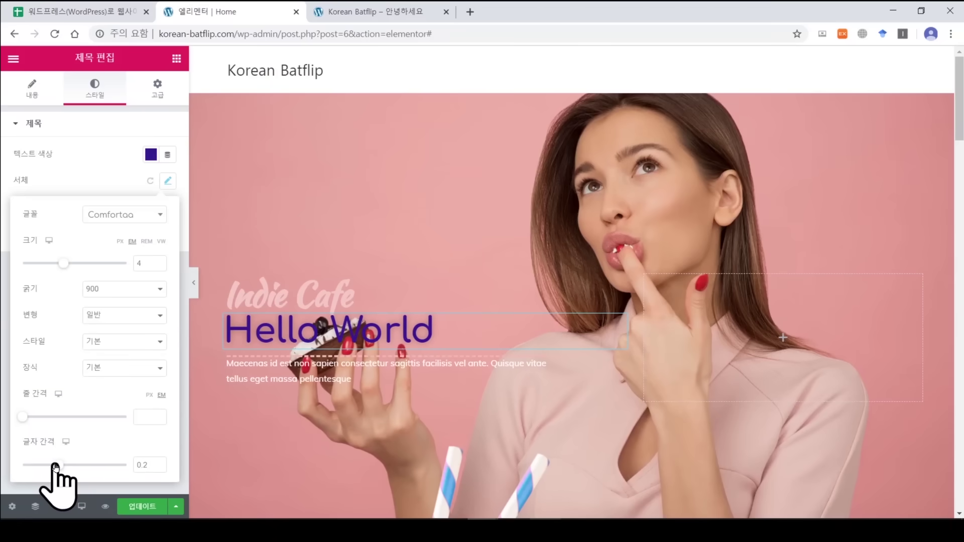
pyautogui.click(111, 151)
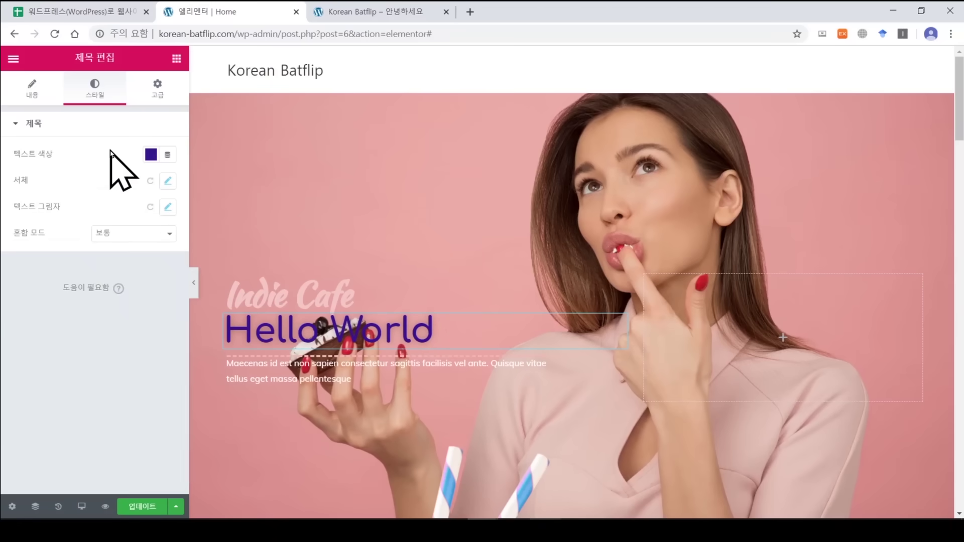
# Try red and blue for the heading's text shadow, set it to semi-transparent black with a blur of 9, and adjust its offset.
pyautogui.click(168, 207)
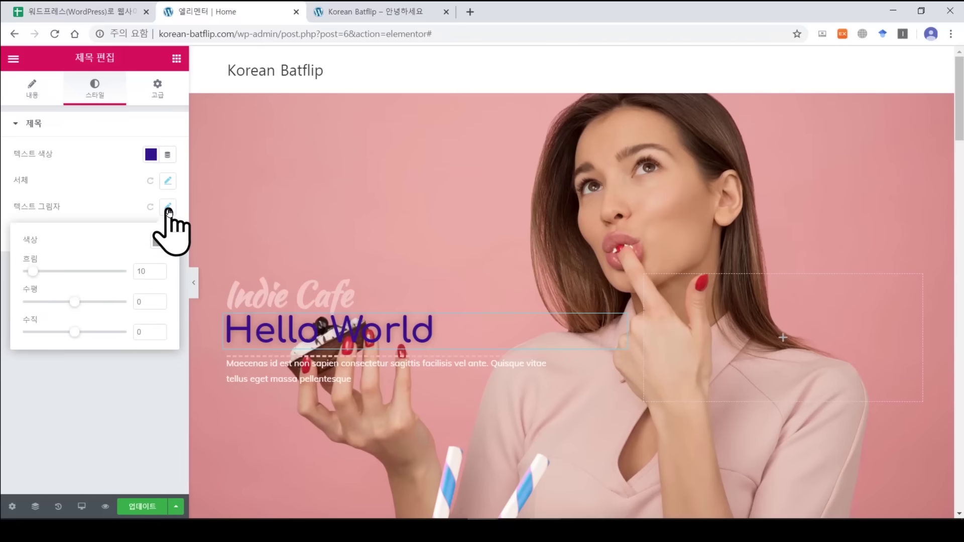
pyautogui.click(158, 246)
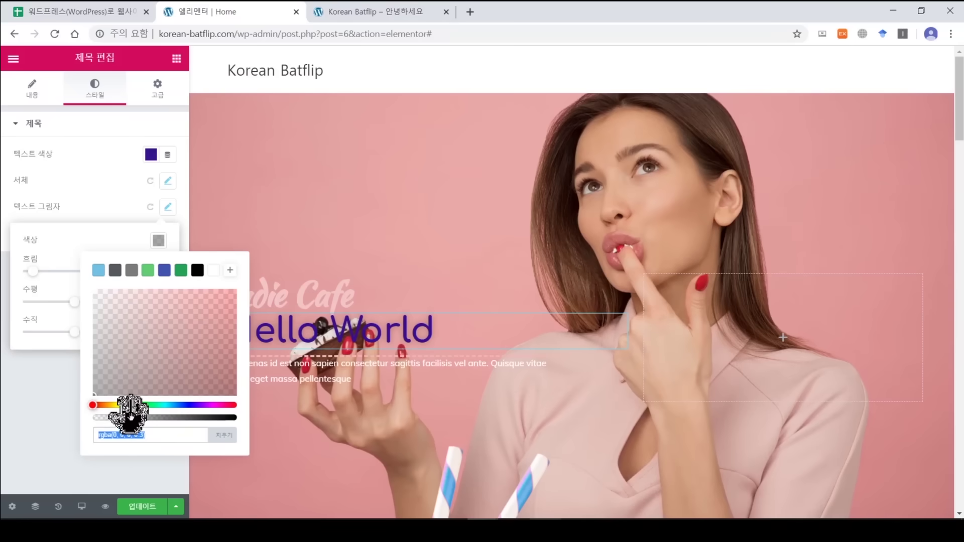
pyautogui.moveTo(137, 418); pyautogui.dragTo(189, 418)
pyautogui.moveTo(194, 355); pyautogui.dragTo(248, 300)
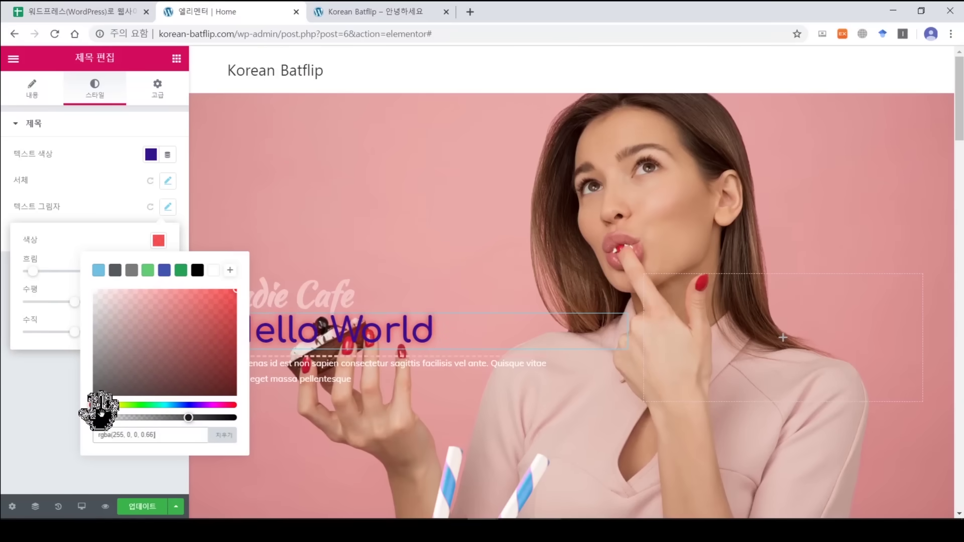
pyautogui.moveTo(91, 404); pyautogui.dragTo(183, 404)
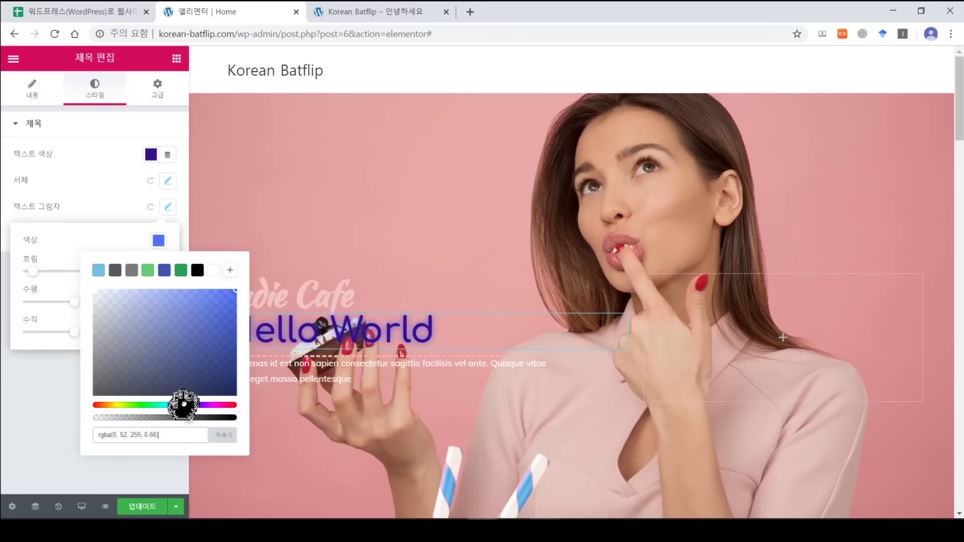
pyautogui.moveTo(221, 321); pyautogui.dragTo(115, 407)
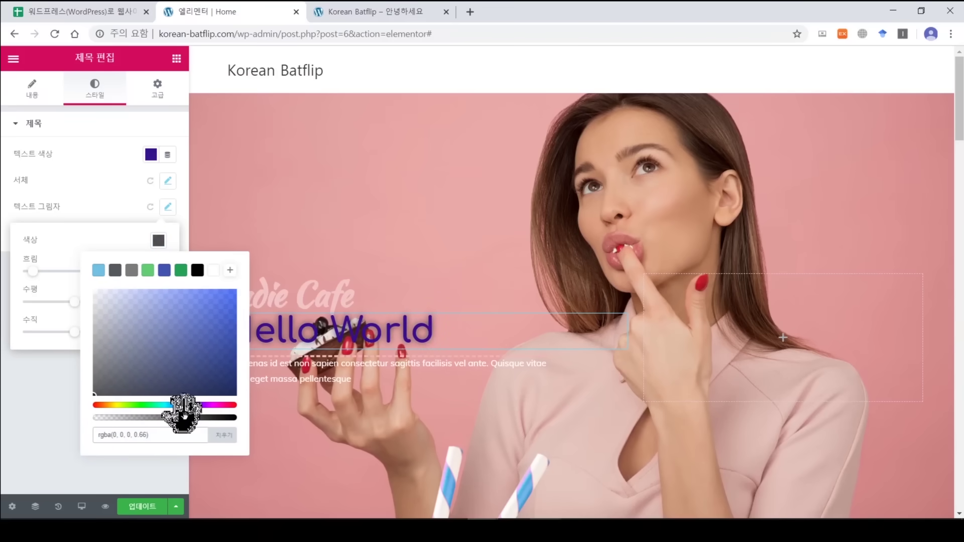
pyautogui.moveTo(178, 417)
pyautogui.mouseDown()
pyautogui.moveTo(141, 418)
pyautogui.moveTo(174, 418)
pyautogui.mouseUp()
pyautogui.click(68, 234)
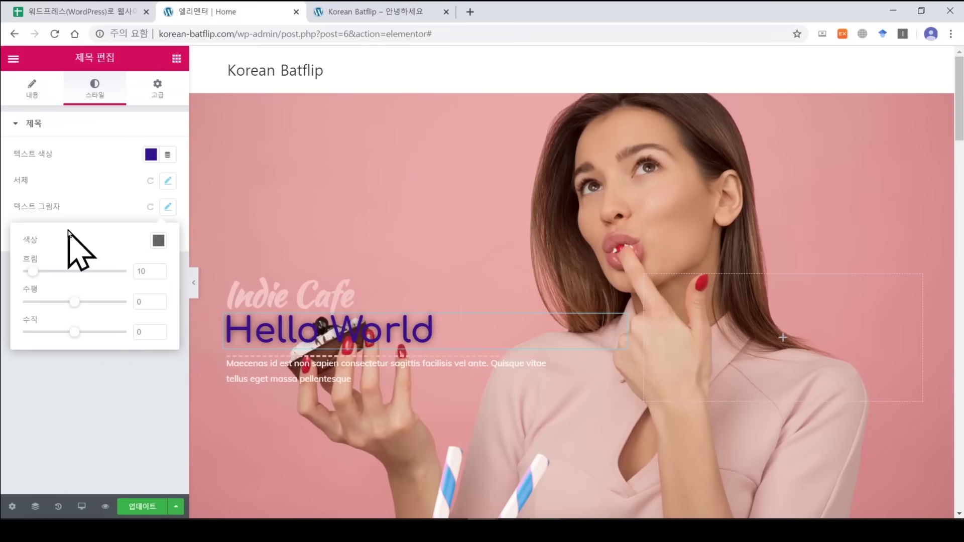
pyautogui.moveTo(32, 272)
pyautogui.mouseDown()
pyautogui.moveTo(110, 274)
pyautogui.moveTo(32, 273)
pyautogui.mouseUp()
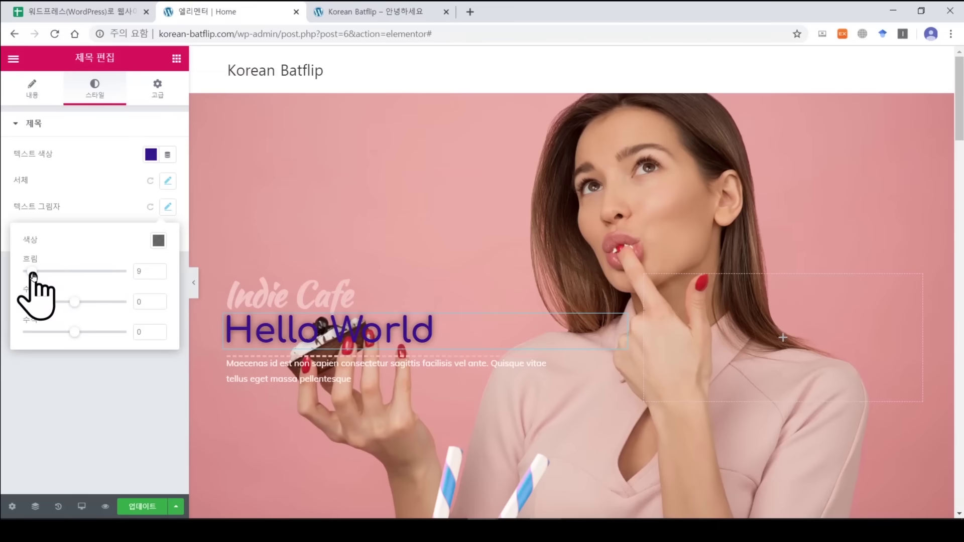
pyautogui.moveTo(75, 305); pyautogui.dragTo(76, 341)
# Set the "Hello World" heading's text colour to white, #FFFFFF, and open its advanced settings.
pyautogui.click(149, 159)
pyautogui.moveTo(134, 216); pyautogui.dragTo(70, 200)
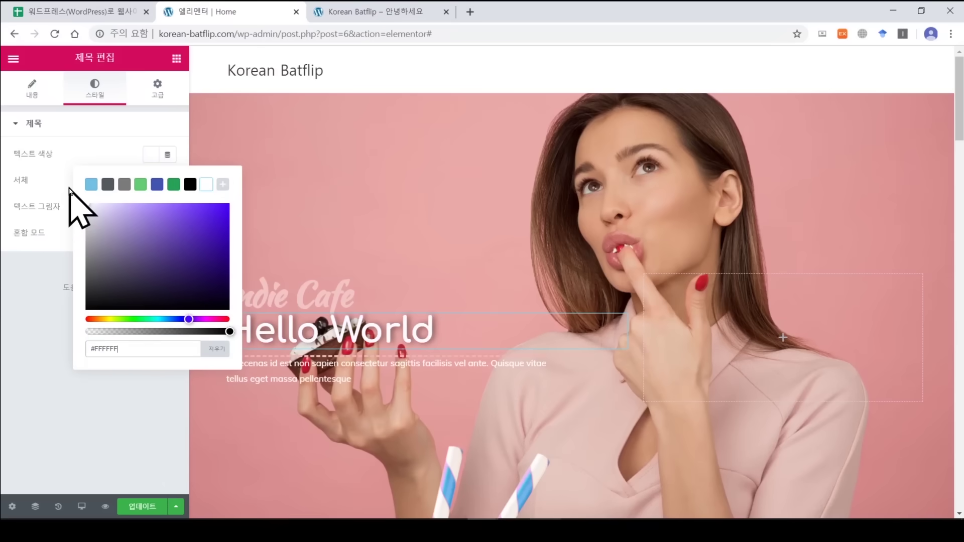
pyautogui.click(108, 126)
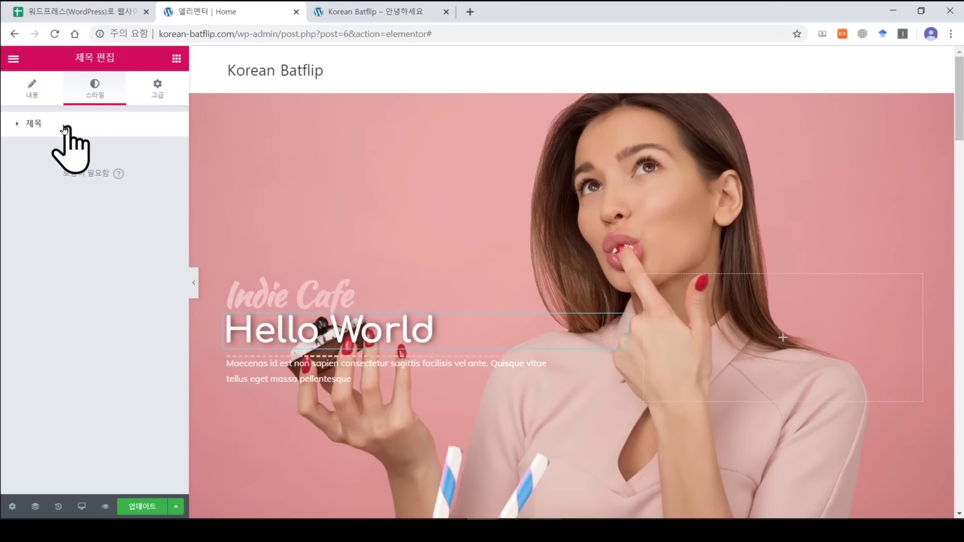
pyautogui.click(91, 125)
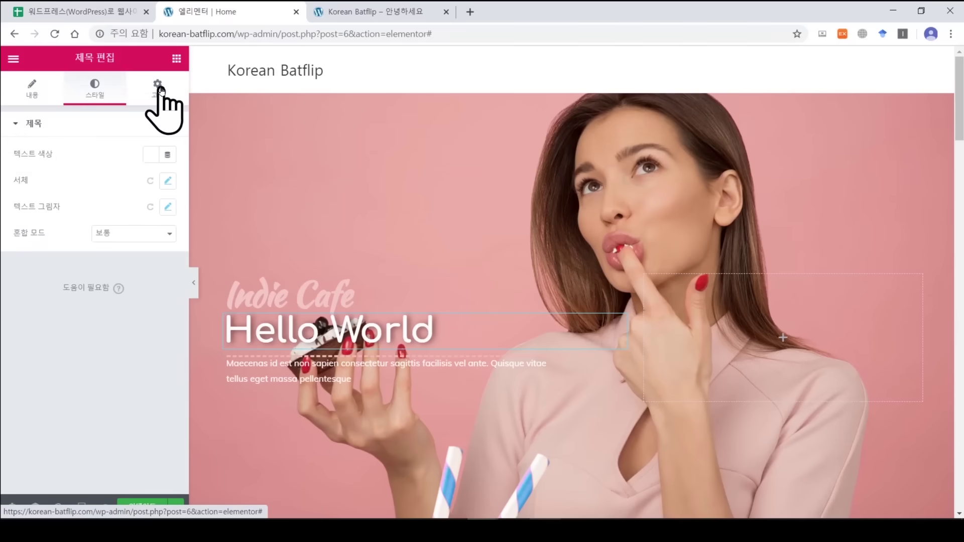
pyautogui.click(165, 88)
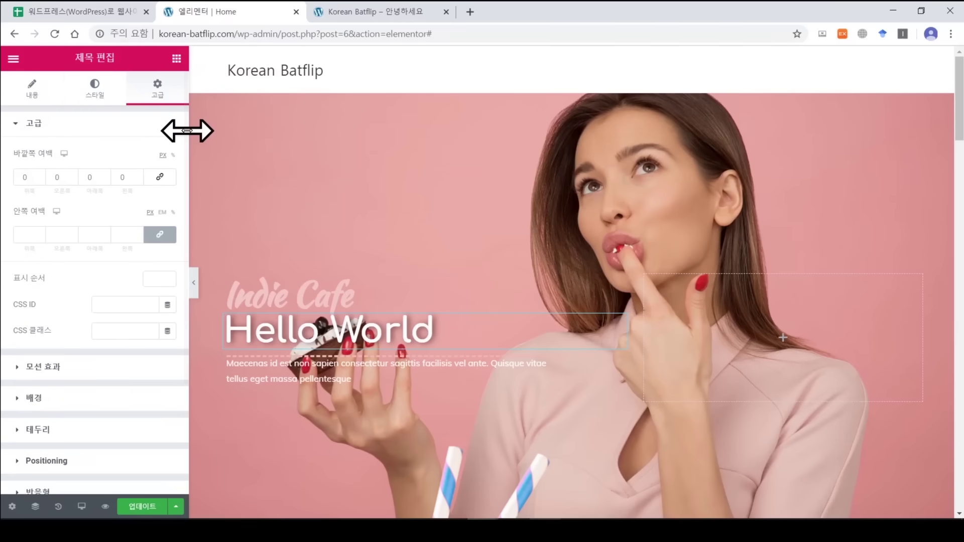
pyautogui.moveTo(186, 146); pyautogui.dragTo(190, 125)
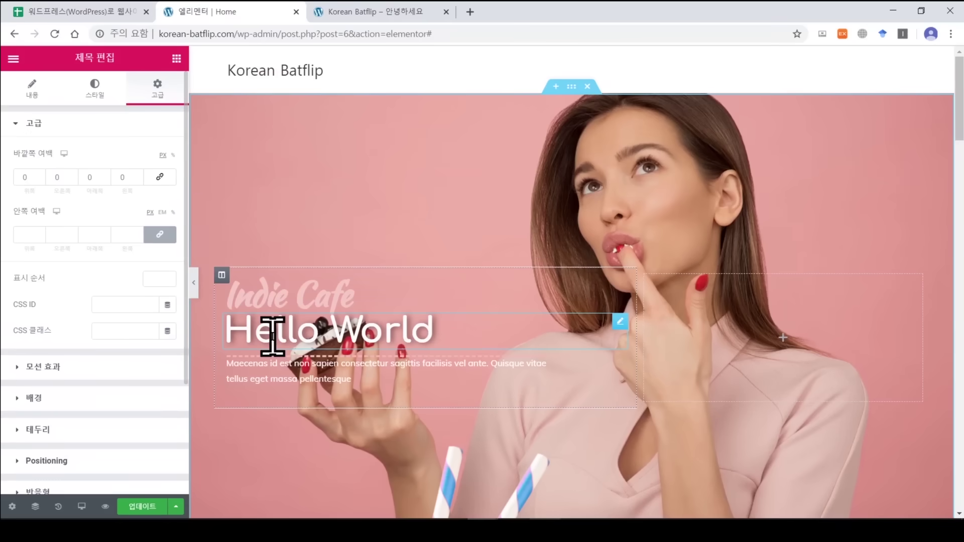
# Open the paragraph below "Hello World" for editing, try bold, italic and underline on its last sentence, and remove the formatting.
pyautogui.click(319, 377)
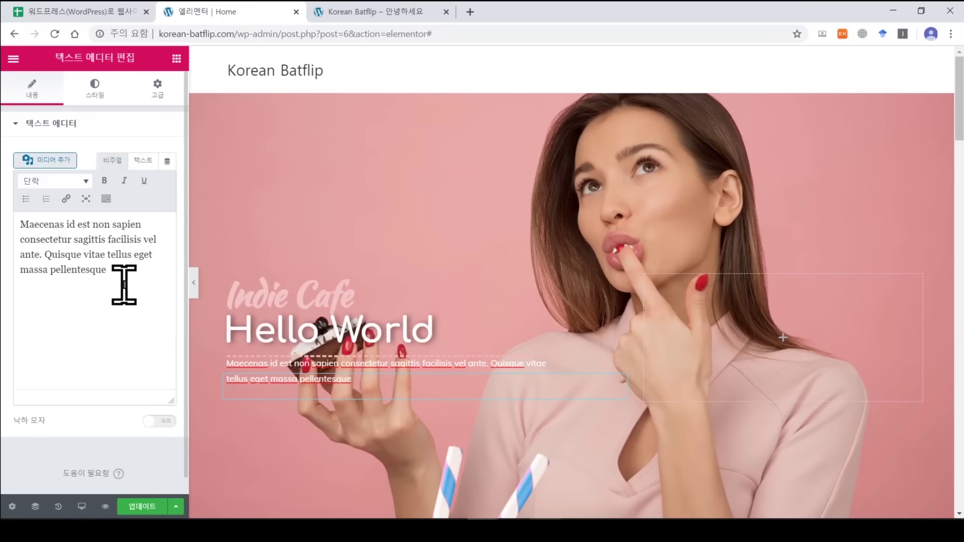
pyautogui.moveTo(118, 273); pyautogui.dragTo(49, 255)
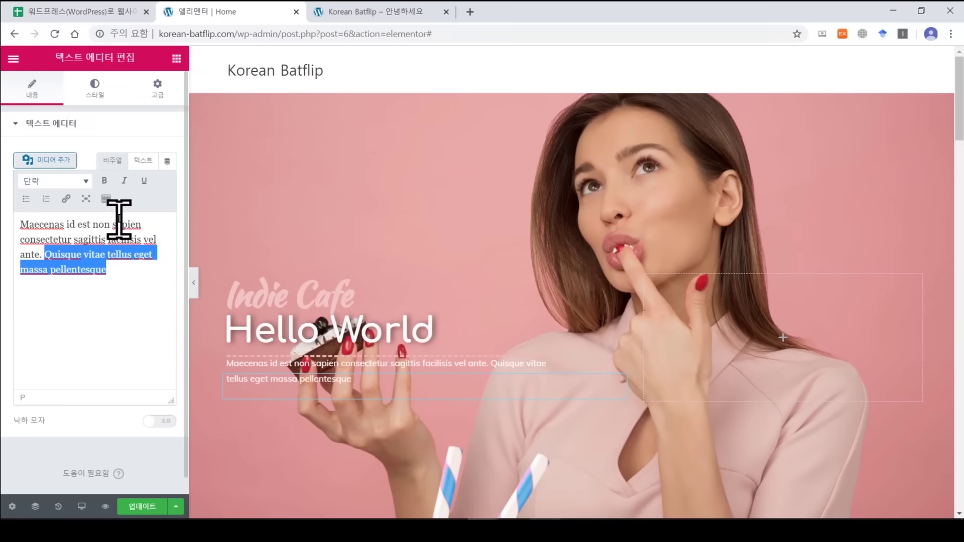
pyautogui.click(105, 181)
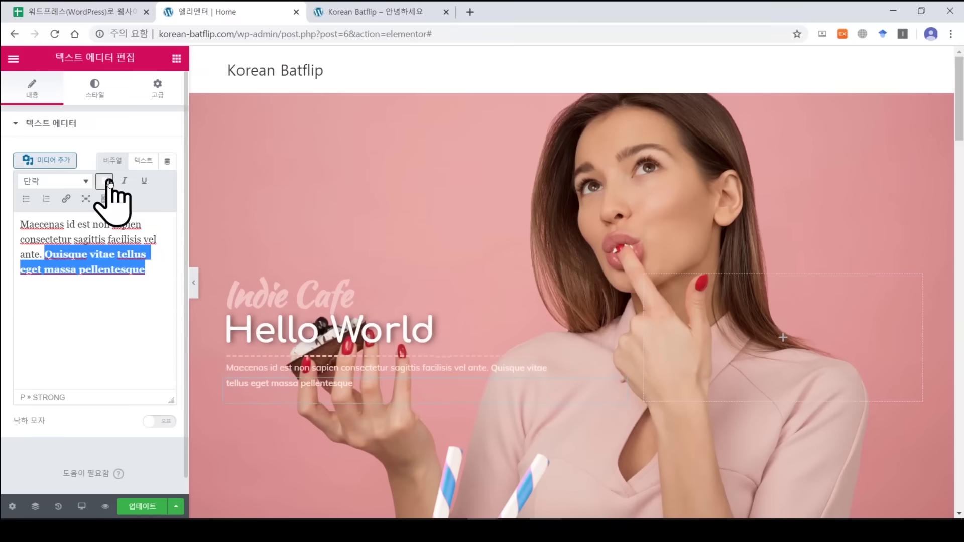
pyautogui.click(125, 182)
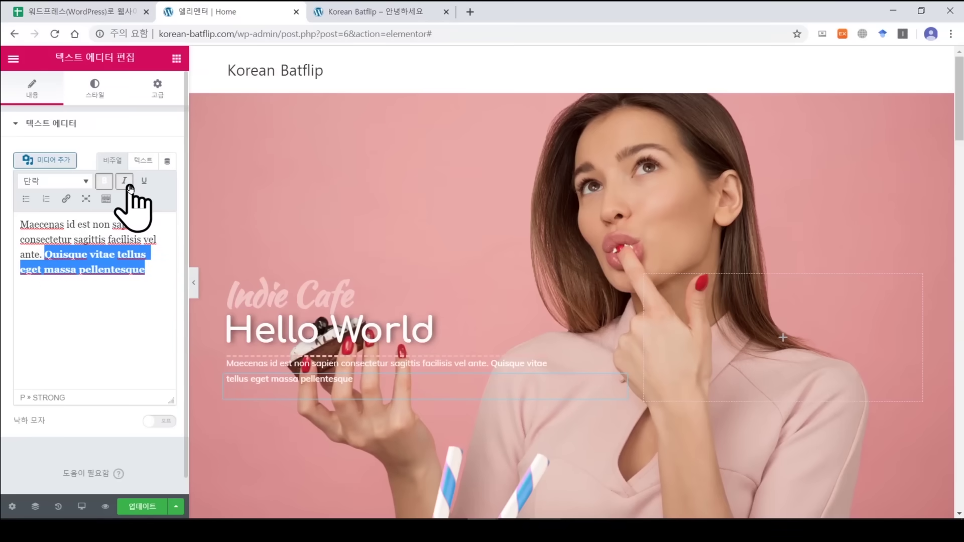
pyautogui.click(145, 182)
pyautogui.click(144, 182)
pyautogui.click(128, 186)
pyautogui.click(104, 182)
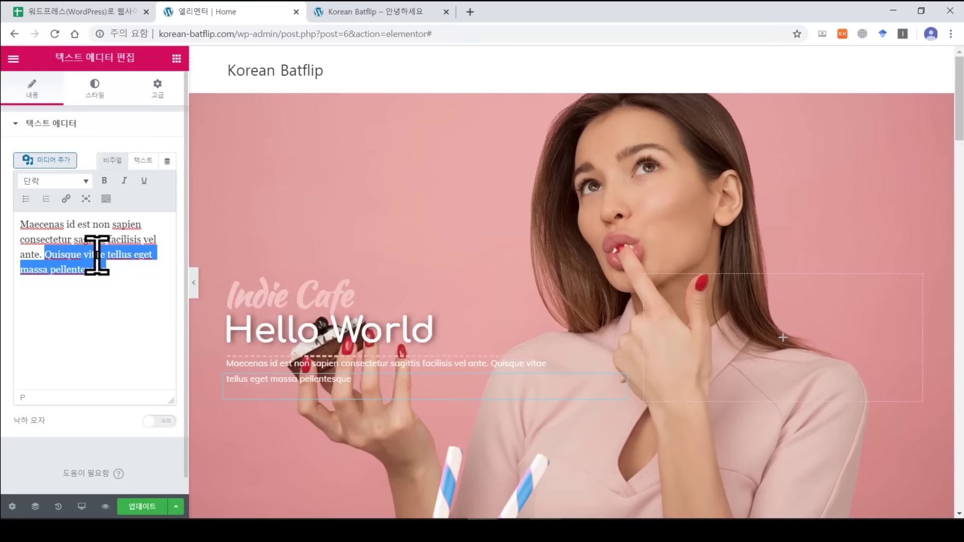
pyautogui.click(130, 275)
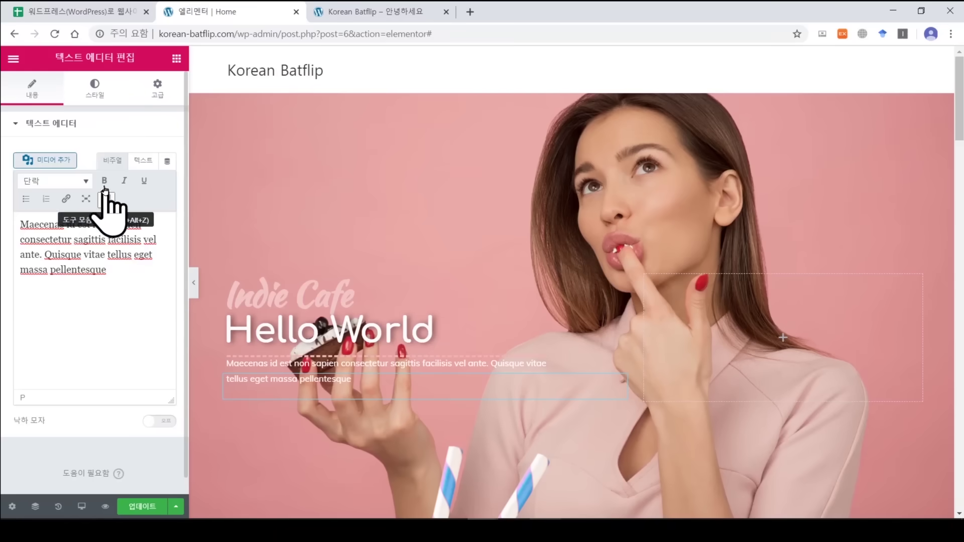
# Open the paragraph's style settings and set its text colour to white, #FFFFFF.
pyautogui.click(99, 92)
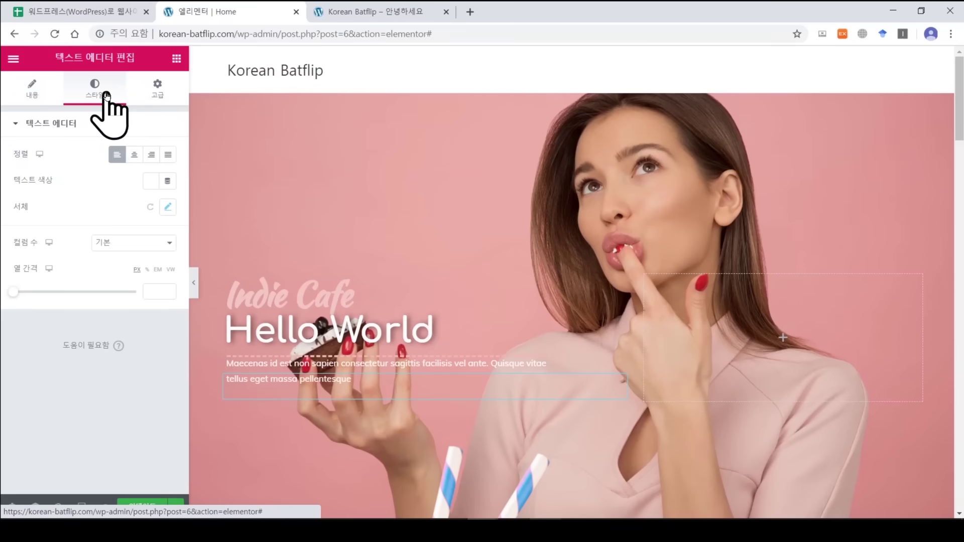
pyautogui.click(151, 182)
pyautogui.moveTo(162, 261)
pyautogui.mouseDown()
pyautogui.moveTo(221, 242)
pyautogui.moveTo(185, 237)
pyautogui.moveTo(185, 339)
pyautogui.moveTo(165, 329)
pyautogui.moveTo(78, 221)
pyautogui.mouseUp()
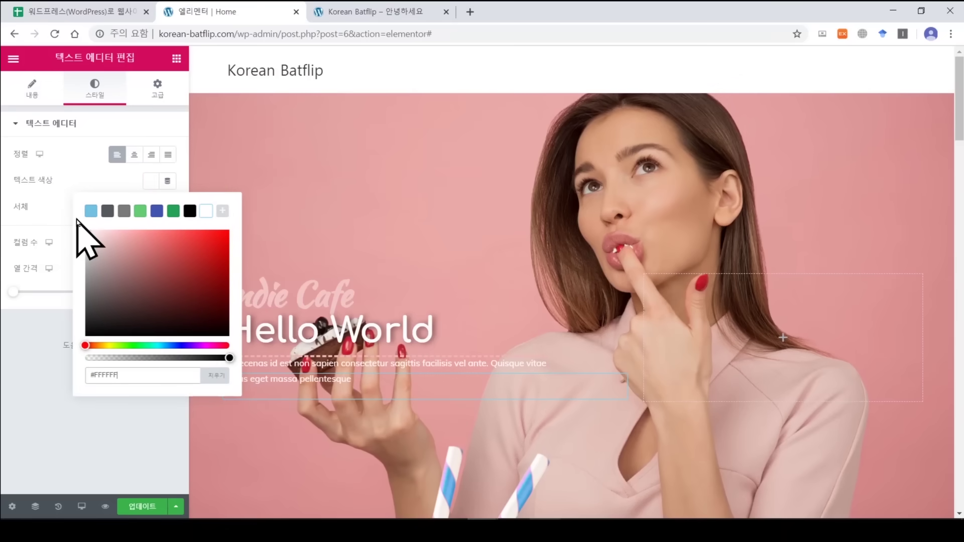
pyautogui.click(109, 429)
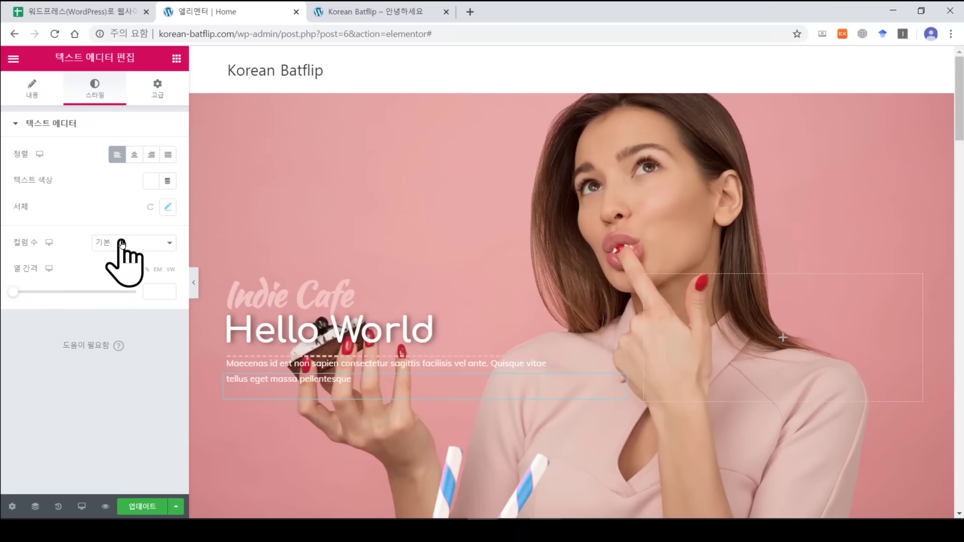
# Try 3, 4 and 2 columns for the paragraph, set it to 1 column, and set the column gap to 0.
pyautogui.click(108, 243)
pyautogui.click(134, 303)
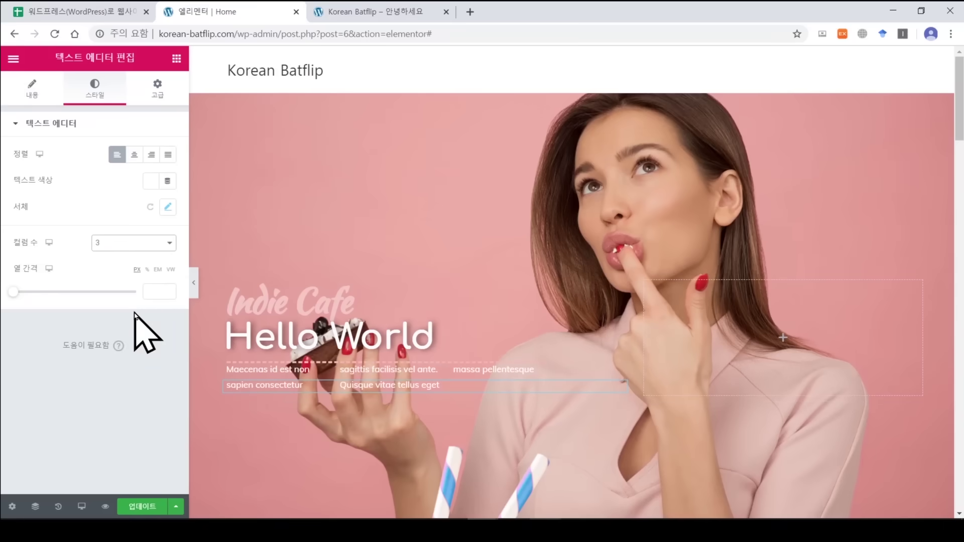
pyautogui.click(135, 243)
pyautogui.click(136, 322)
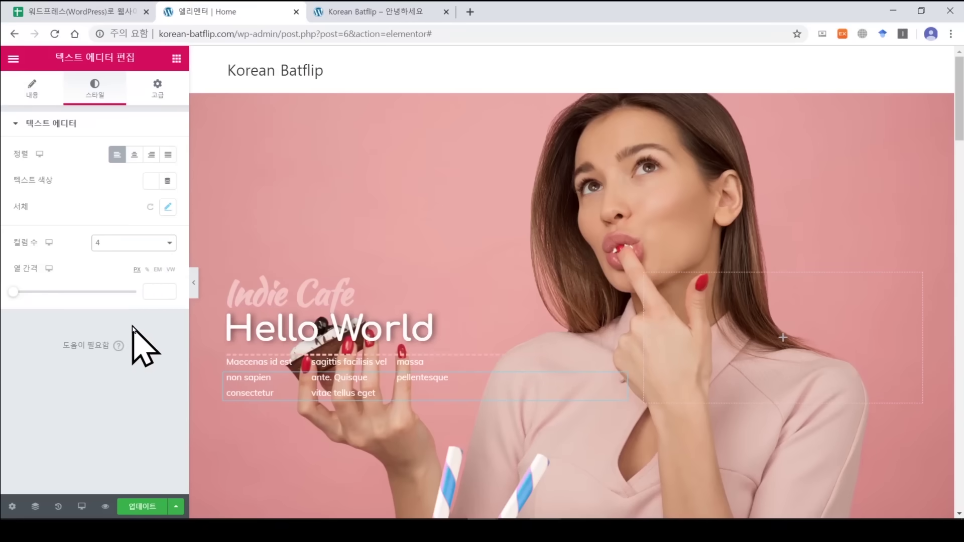
pyautogui.click(133, 244)
pyautogui.click(136, 277)
pyautogui.click(137, 245)
pyautogui.click(135, 260)
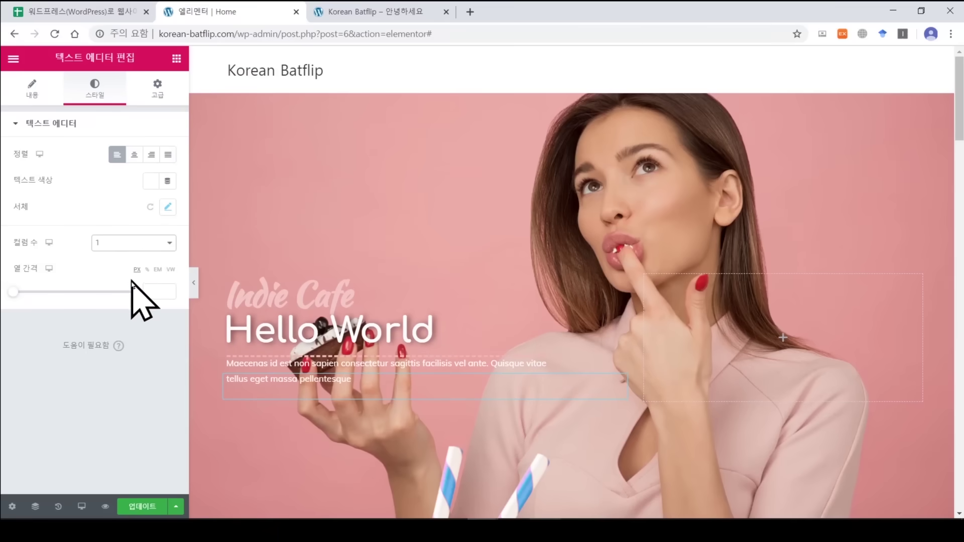
pyautogui.moveTo(13, 293)
pyautogui.mouseDown()
pyautogui.moveTo(58, 296)
pyautogui.moveTo(8, 293)
pyautogui.mouseUp()
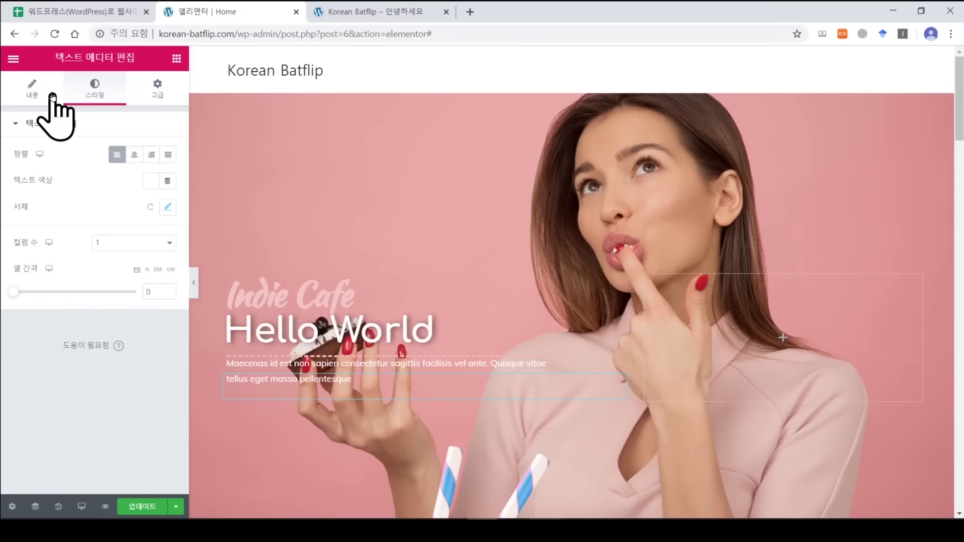
# Switch to the Google Sheets checklist and mark item 14, "텍스트 편집하는 방법", as done.
pyautogui.click(76, 11)
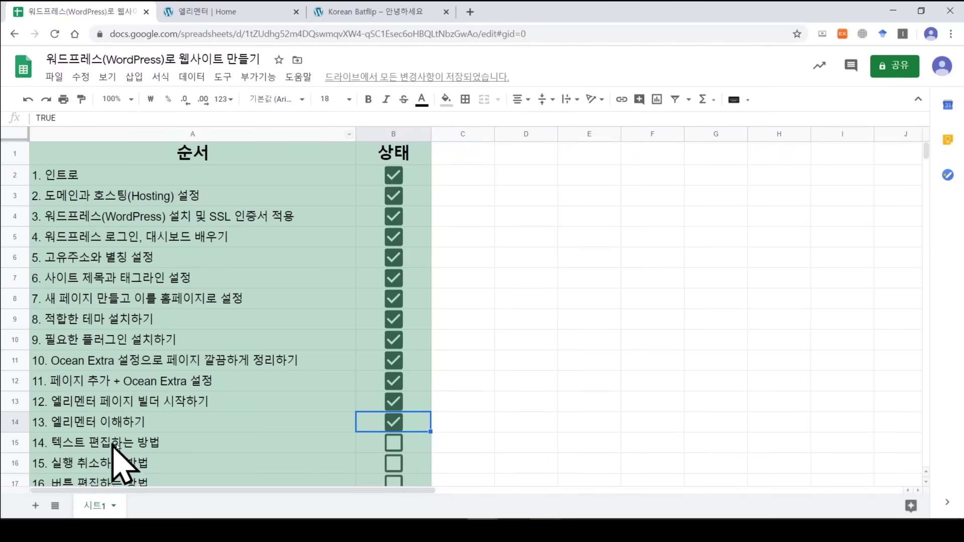
pyautogui.scroll(-2, 124, 444)
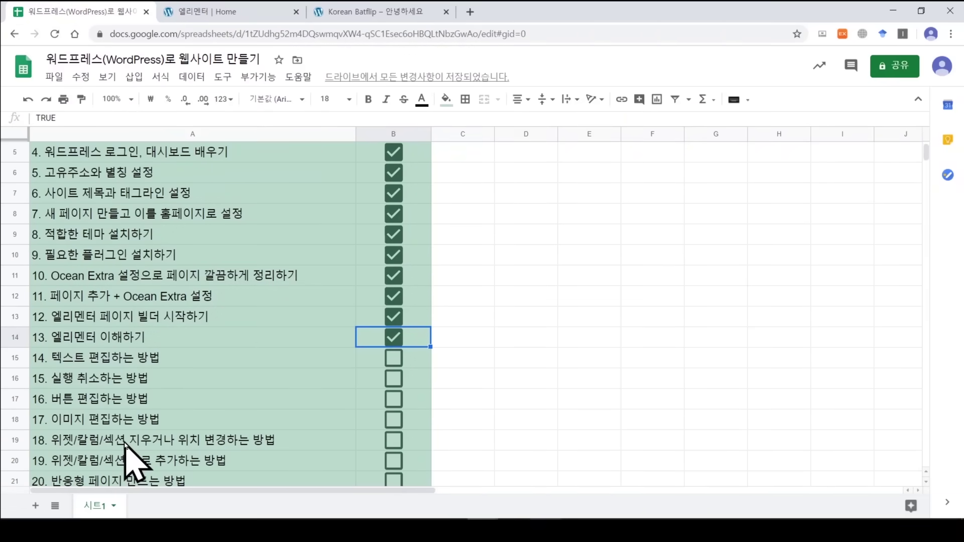
pyautogui.click(395, 361)
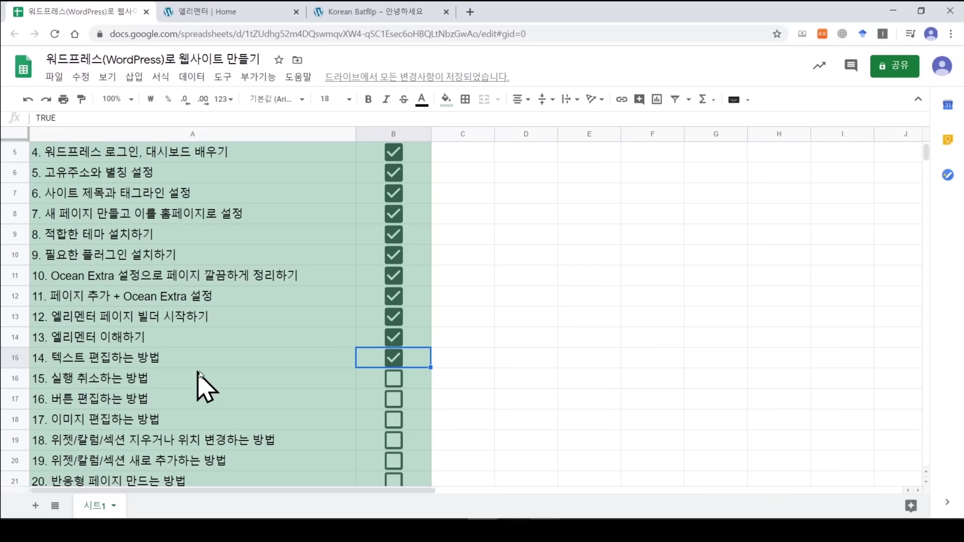
# Return to the Home page in Elementor and undo the paragraph's column gap change and its last two column count changes.
pyautogui.click(237, 20)
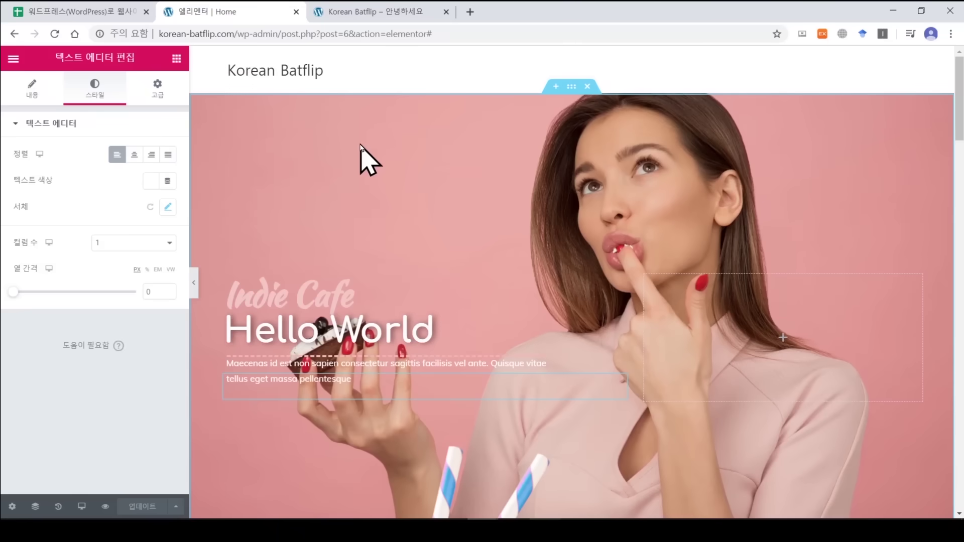
pyautogui.press('BackSpace')
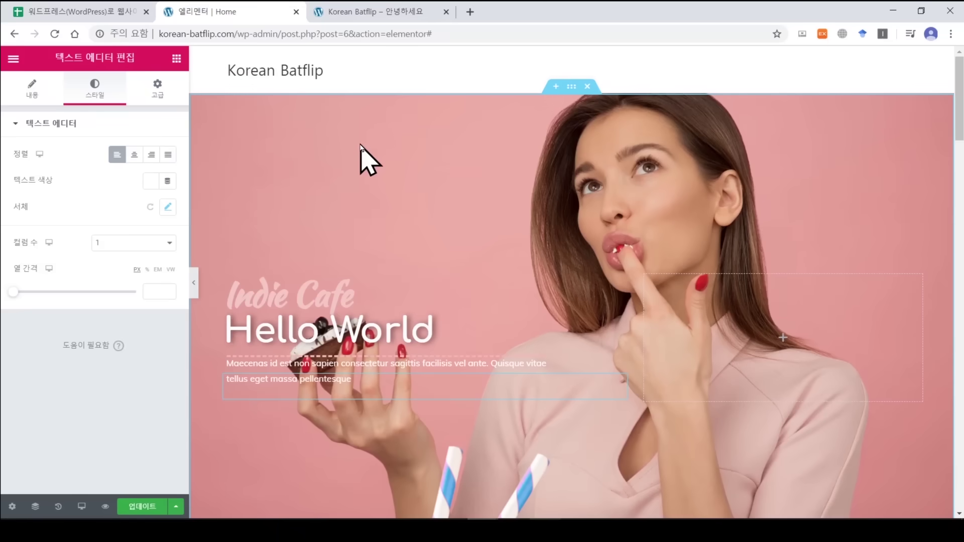
pyautogui.hotkey('ctrl', 'z')
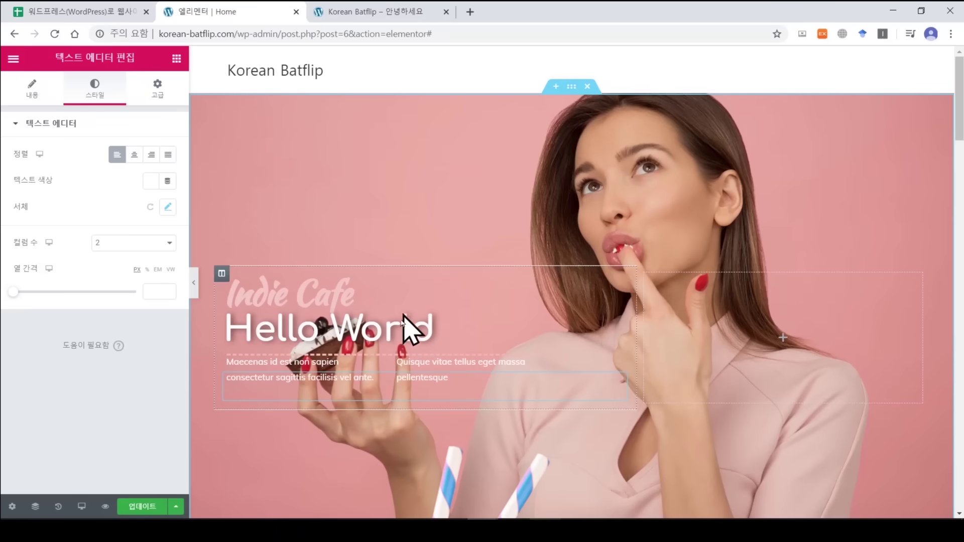
pyautogui.hotkey('ctrl', 'z')
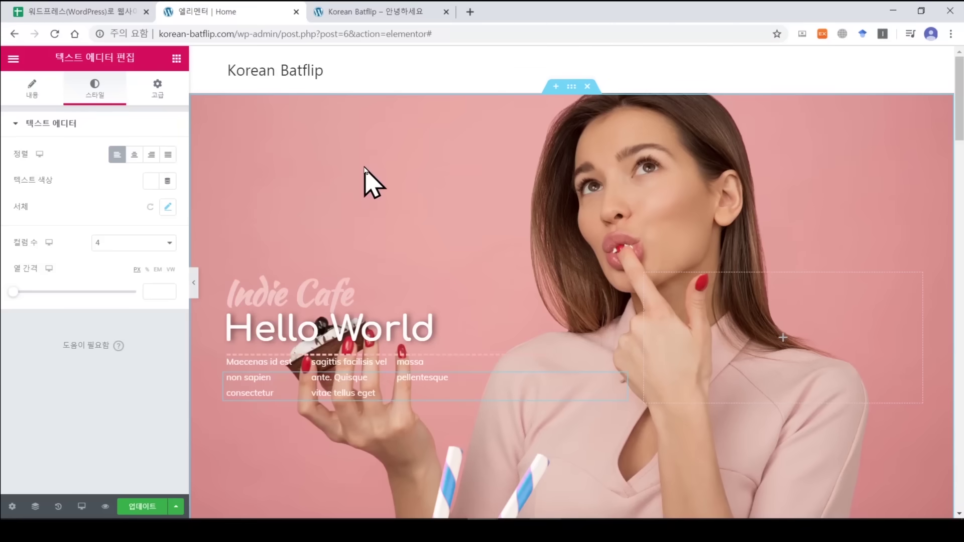
# Undo the last two column-count changes on the paragraph below the Hello World heading.
pyautogui.hotkey('ctrl', 'z')
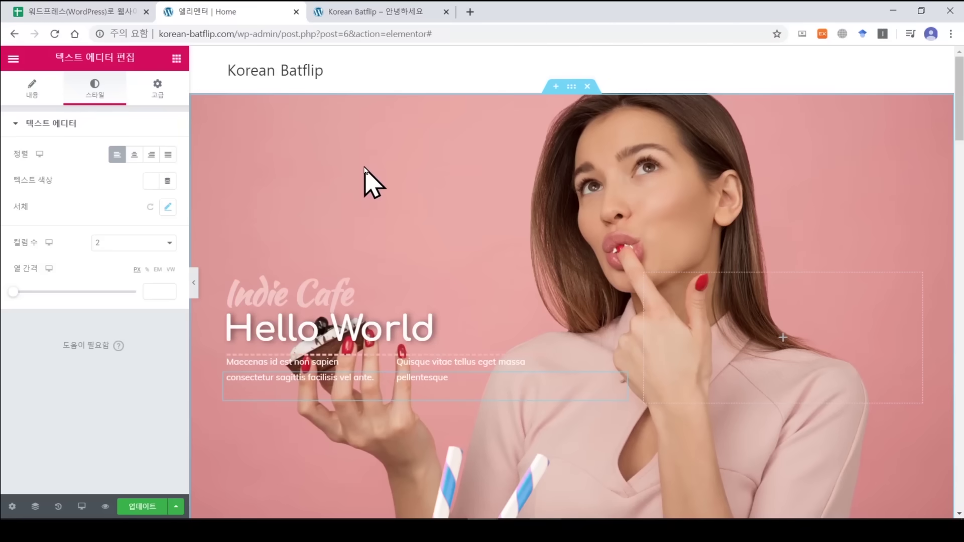
pyautogui.hotkey('ctrl', 'z')
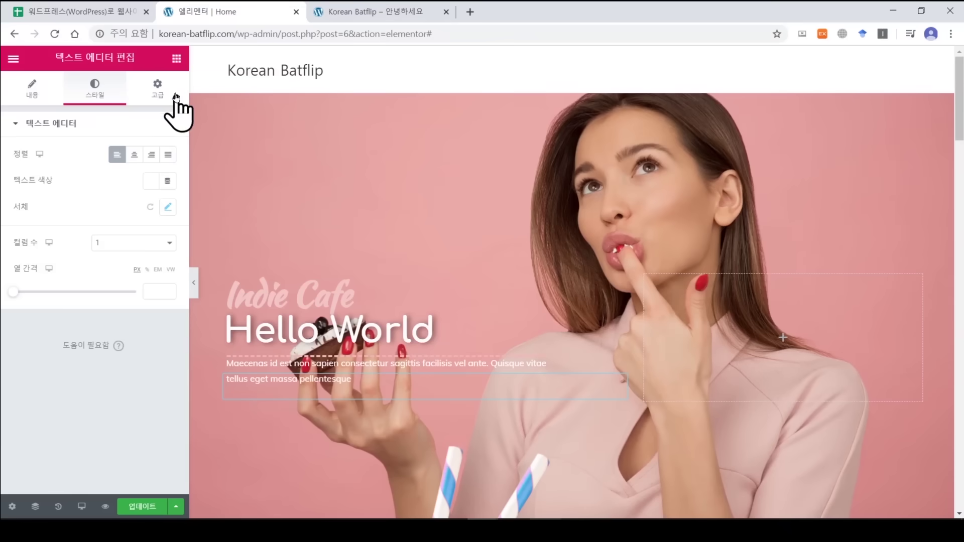
# Open the editing history and look through the recorded actions down to the start of the editing session.
pyautogui.click(59, 507)
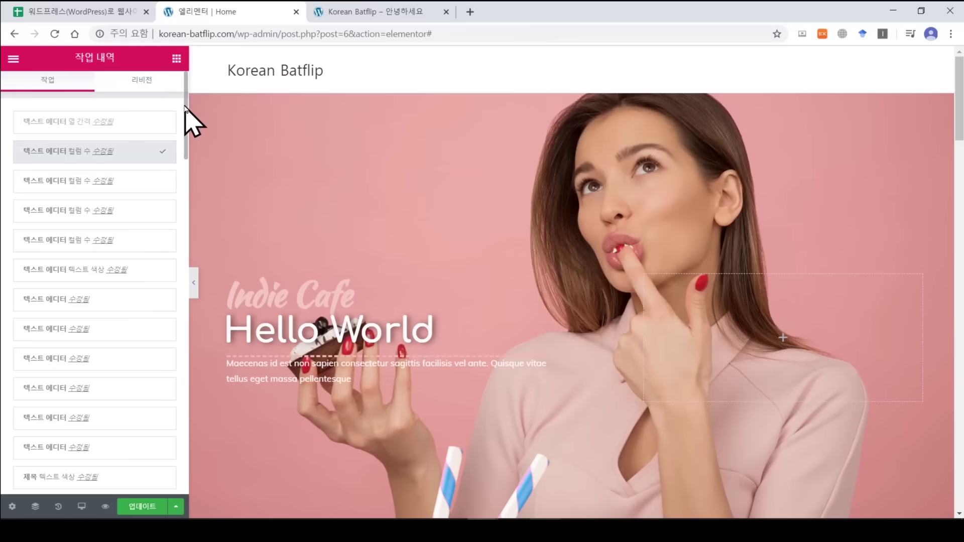
pyautogui.scroll(-5, 185, 126)
pyautogui.moveTo(186, 180); pyautogui.dragTo(188, 75)
pyautogui.moveTo(183, 133); pyautogui.dragTo(156, 266)
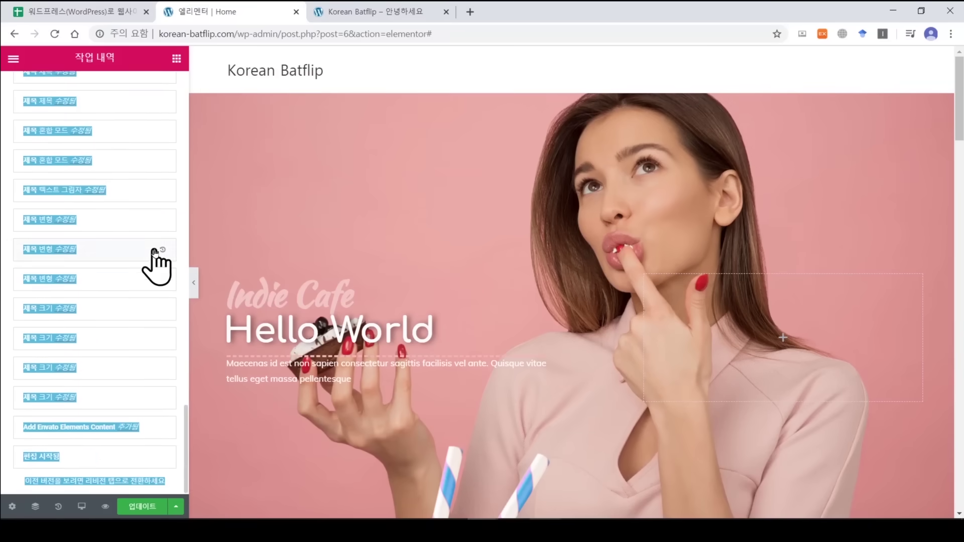
pyautogui.click(185, 399)
pyautogui.scroll(-8, 129, 442)
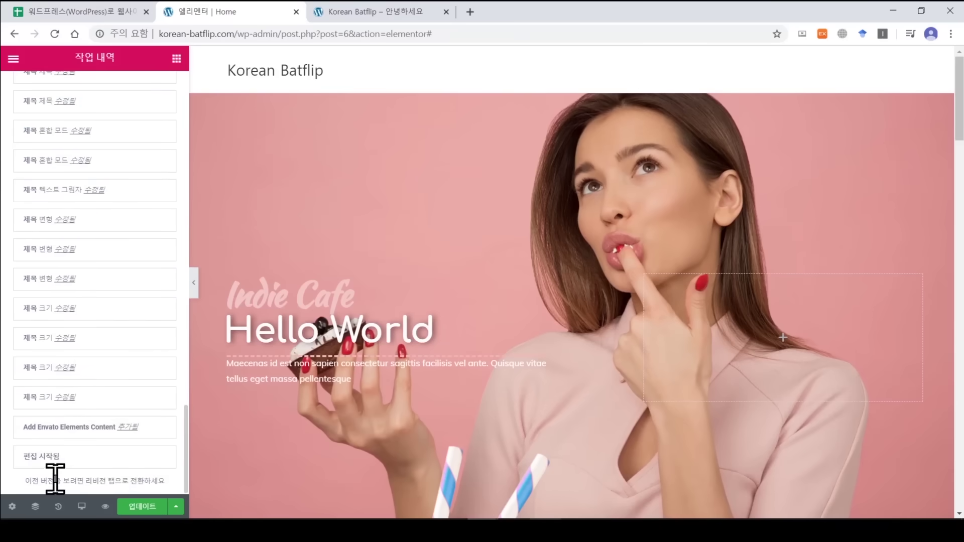
pyautogui.scroll(10, 52, 449)
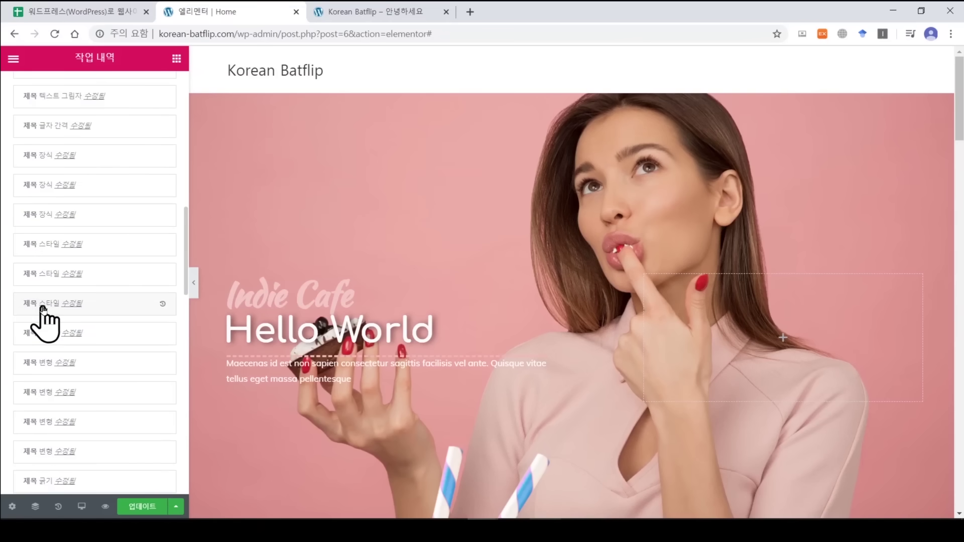
# Try several earlier heading style and decoration states from the history, and return to the text editor's latest column-count state.
pyautogui.click(42, 309)
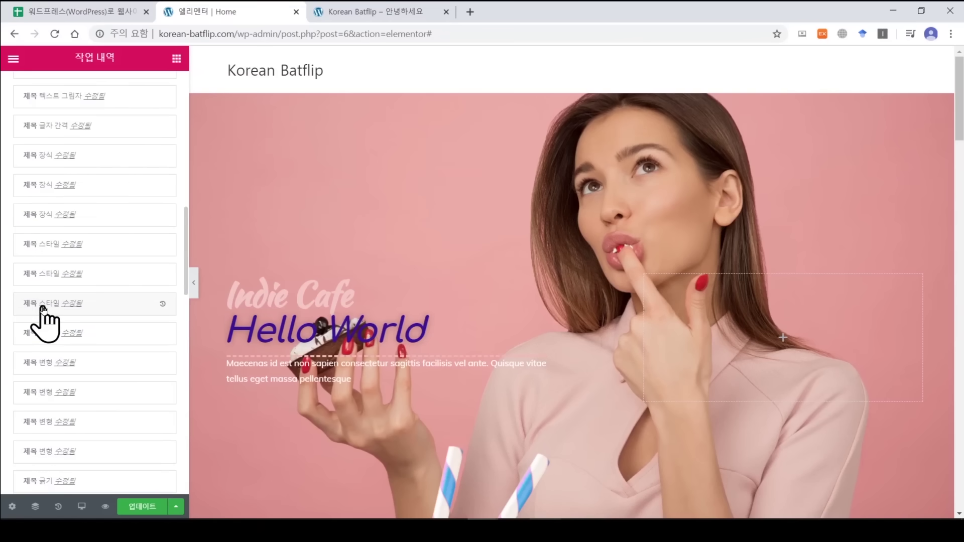
pyautogui.click(43, 276)
pyautogui.click(43, 247)
pyautogui.click(44, 216)
pyautogui.scroll(10, 35, 232)
pyautogui.click(43, 126)
pyautogui.click(37, 153)
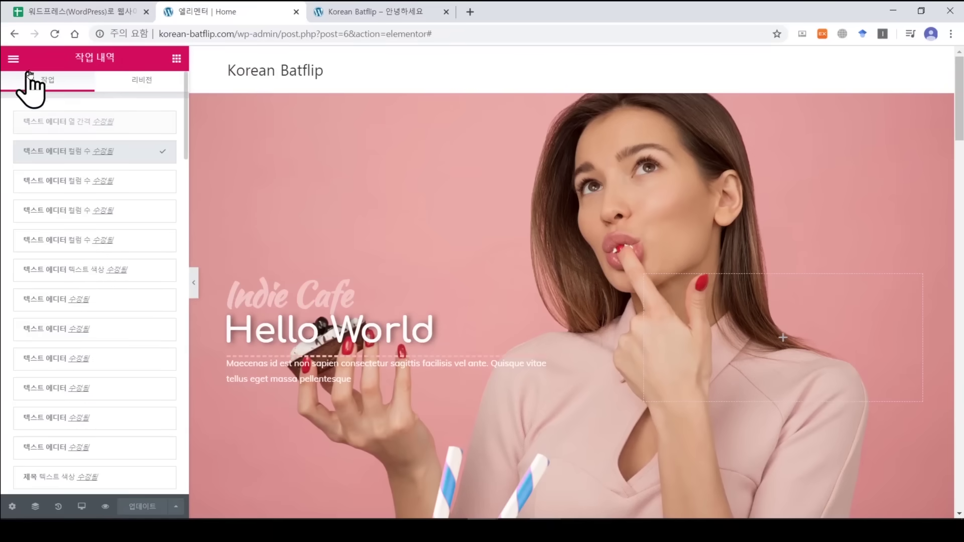
# Show the page's saved revisions, preview the older revision, and go back to the current version.
pyautogui.click(141, 80)
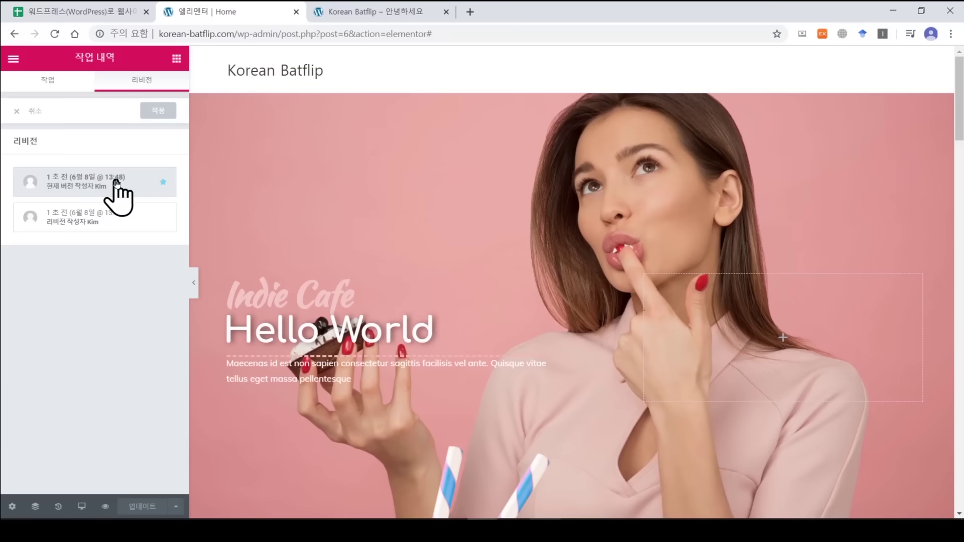
pyautogui.click(111, 226)
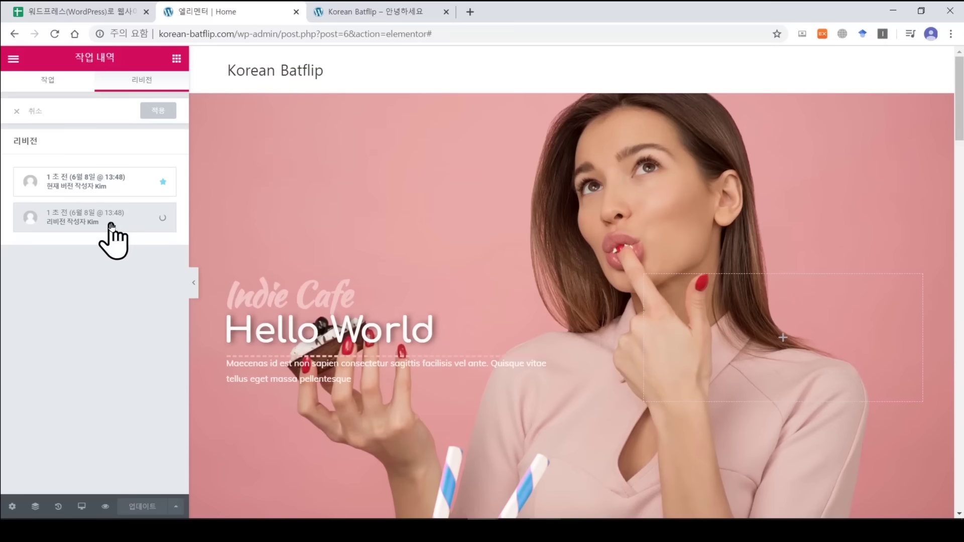
pyautogui.click(113, 186)
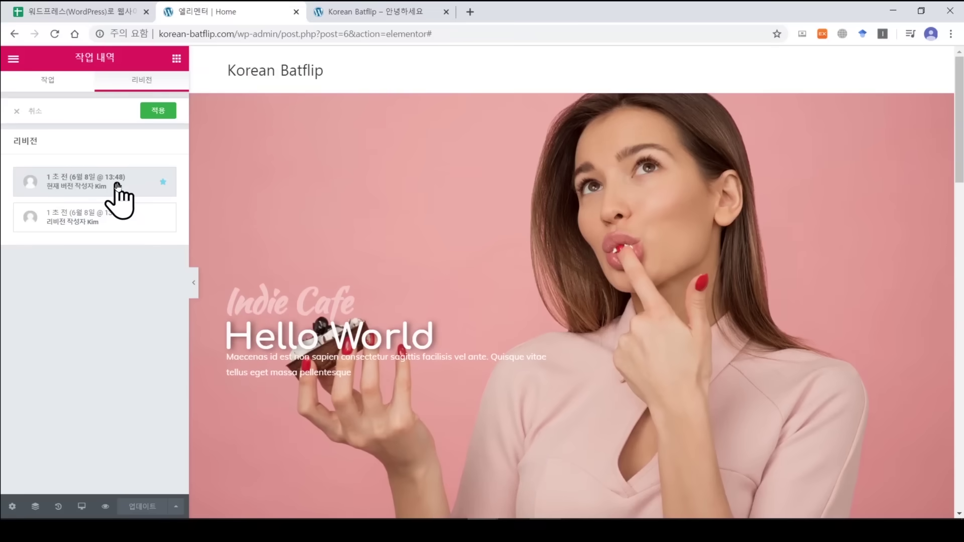
# Switch to the Google Sheets checklist and mark item 15, 실행 취소하는 방법, as done.
pyautogui.click(90, 9)
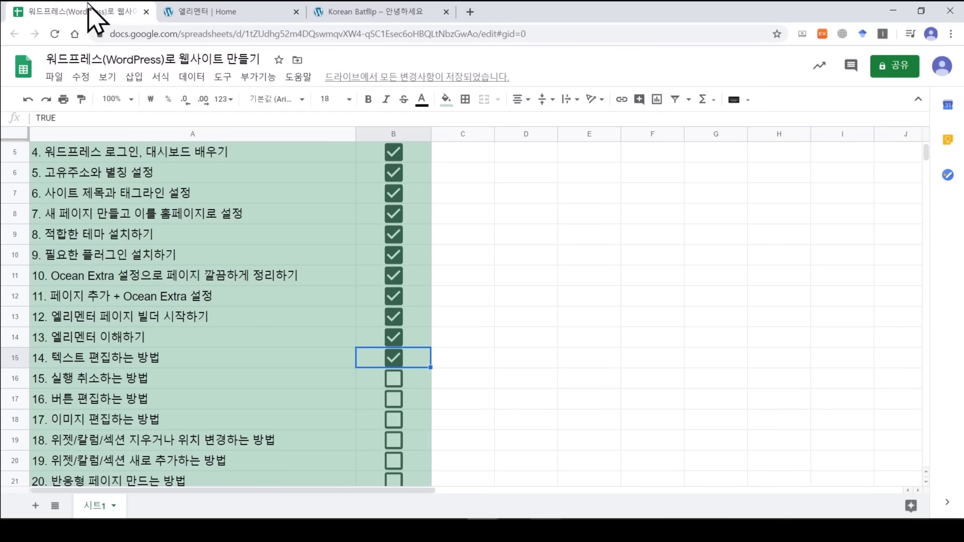
pyautogui.click(394, 379)
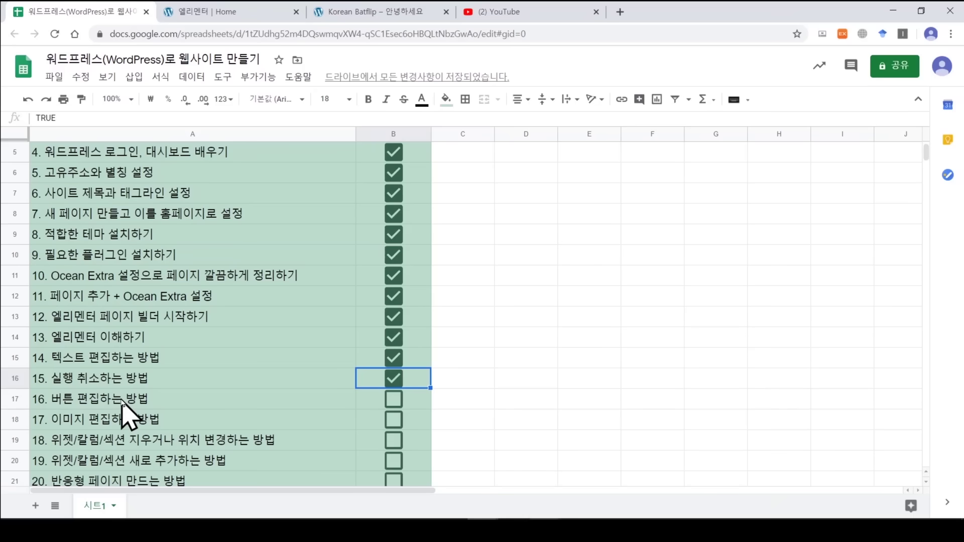
# Switch back to the Elementor page and examine the buttons in its sections, from Cupcake Smoothies to Share Your Favourites!
pyautogui.click(224, 17)
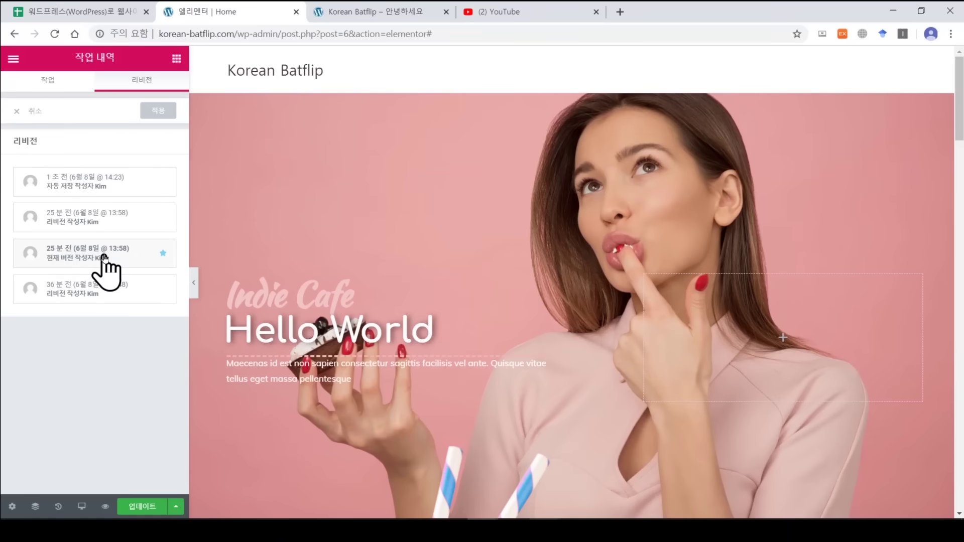
pyautogui.moveTo(959, 111); pyautogui.dragTo(958, 195)
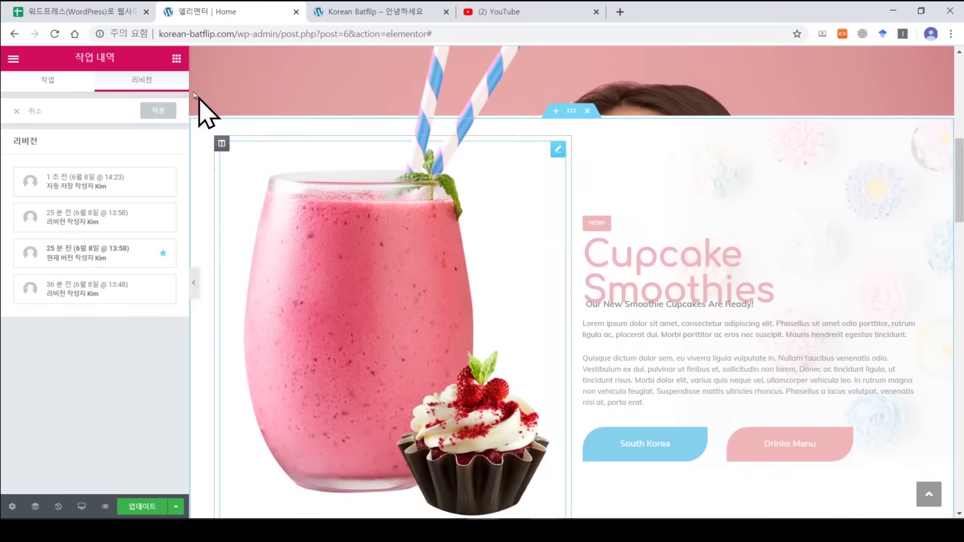
pyautogui.click(176, 58)
pyautogui.moveTo(960, 164); pyautogui.dragTo(960, 184)
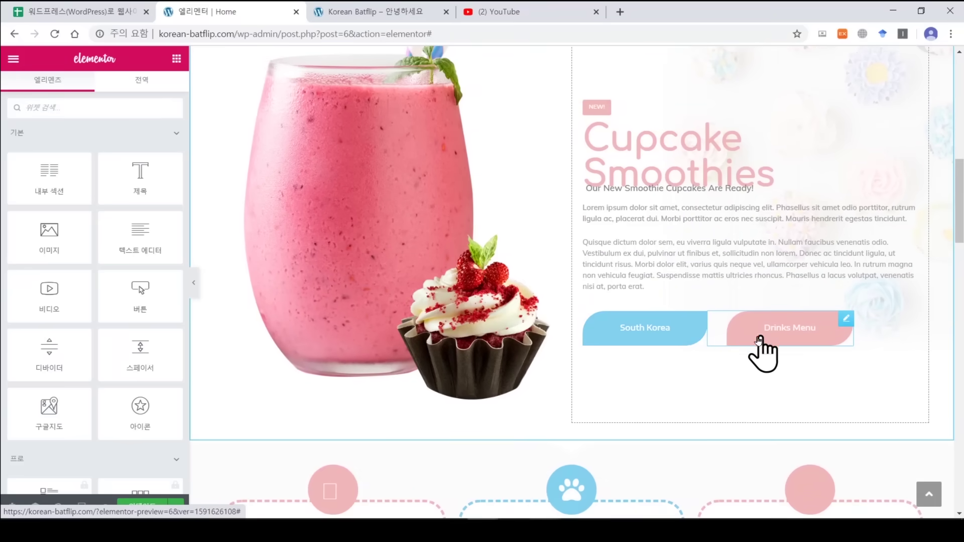
pyautogui.scroll(-6, 768, 335)
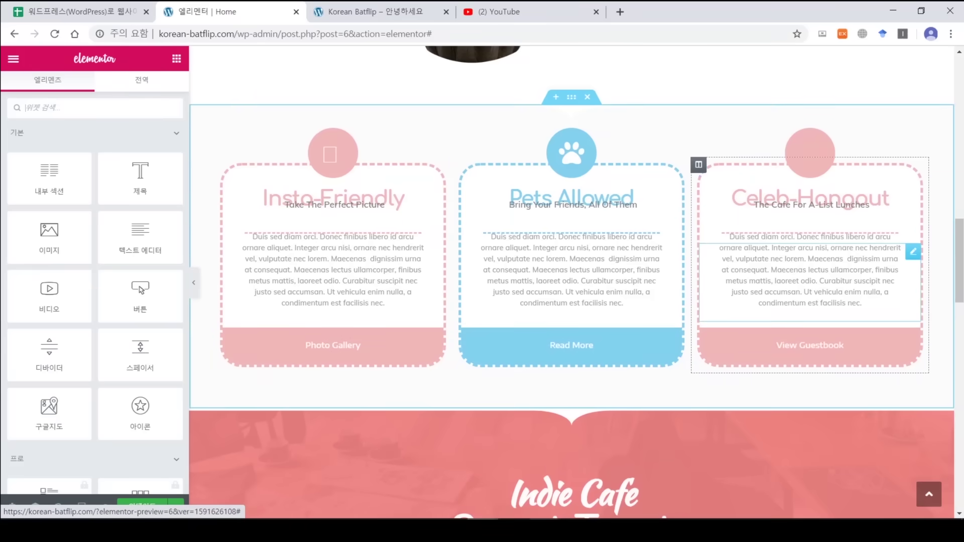
pyautogui.scroll(-10, 372, 444)
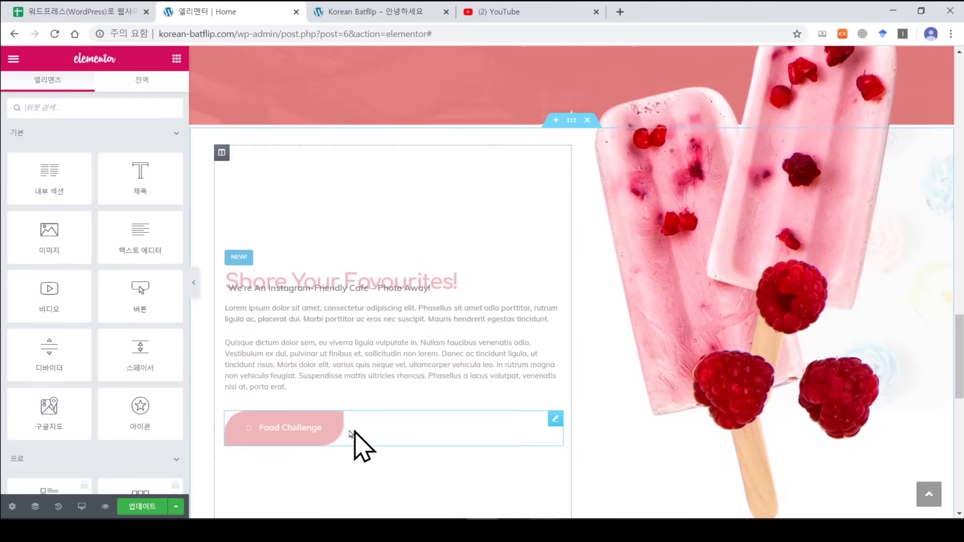
pyautogui.moveTo(959, 349); pyautogui.dragTo(959, 372)
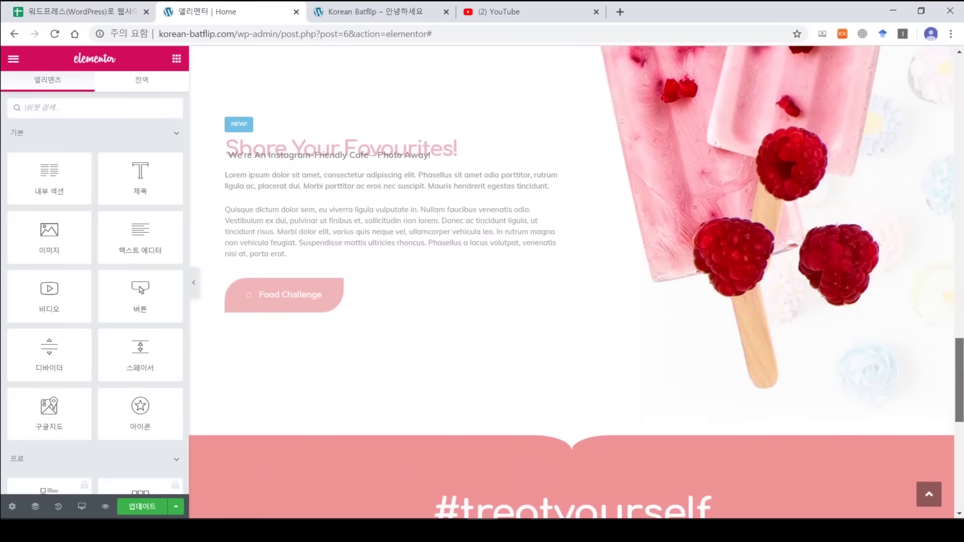
pyautogui.scroll(12, 676, 340)
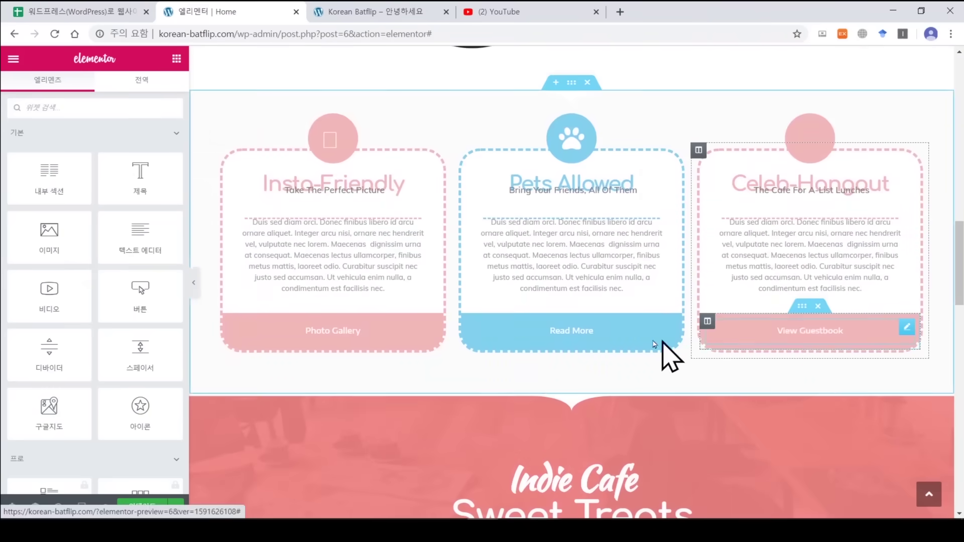
pyautogui.moveTo(959, 258); pyautogui.dragTo(958, 200)
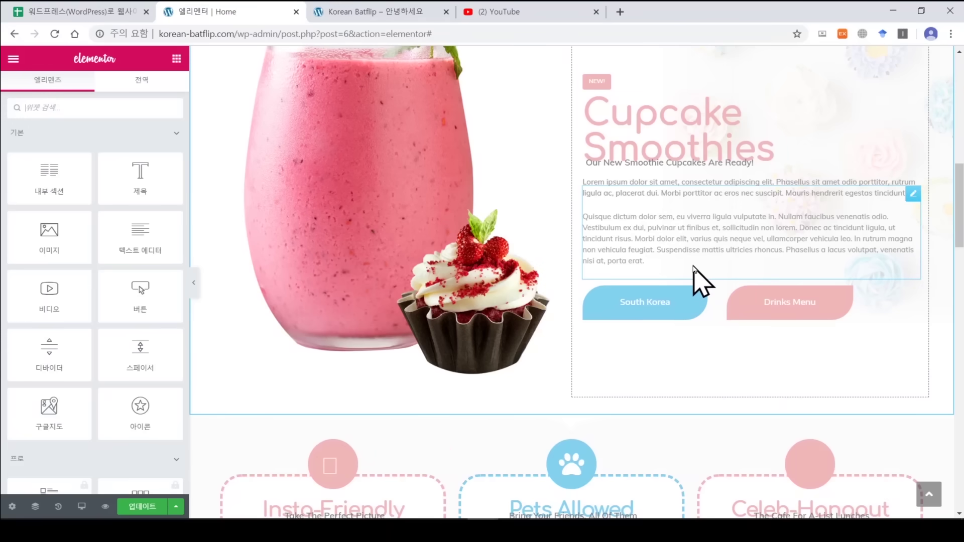
# Open the South Korea button under Cupcake Smoothies for editing and check its available button types.
pyautogui.rightClick(656, 301)
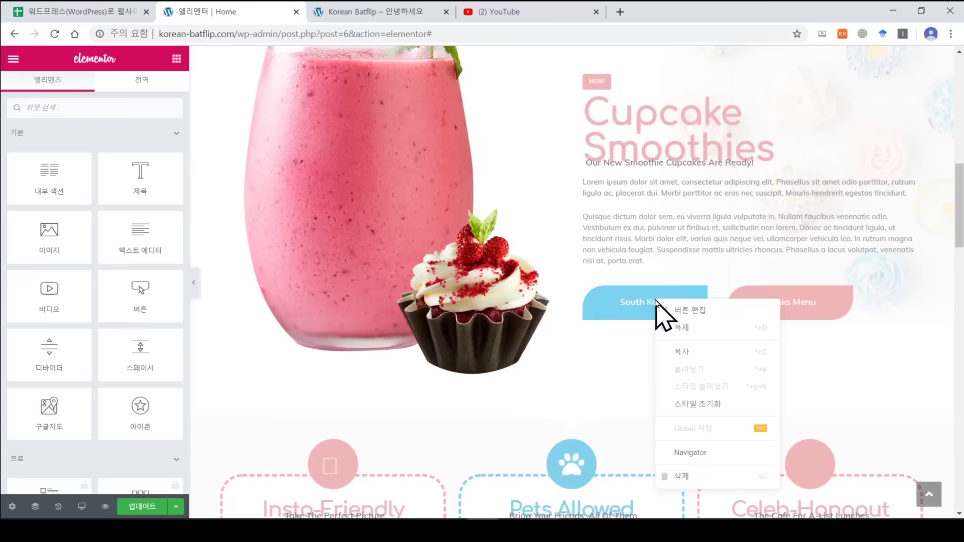
pyautogui.click(695, 312)
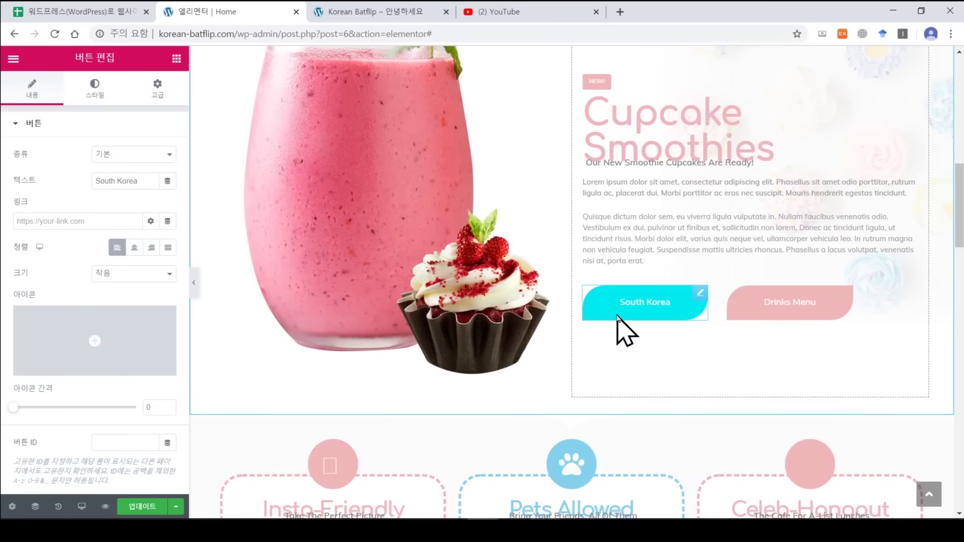
pyautogui.click(785, 304)
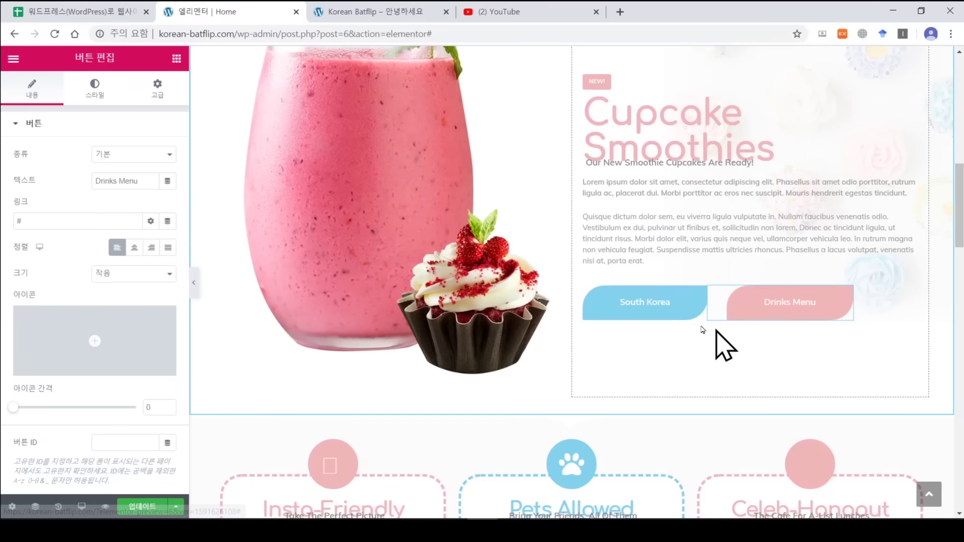
pyautogui.click(654, 301)
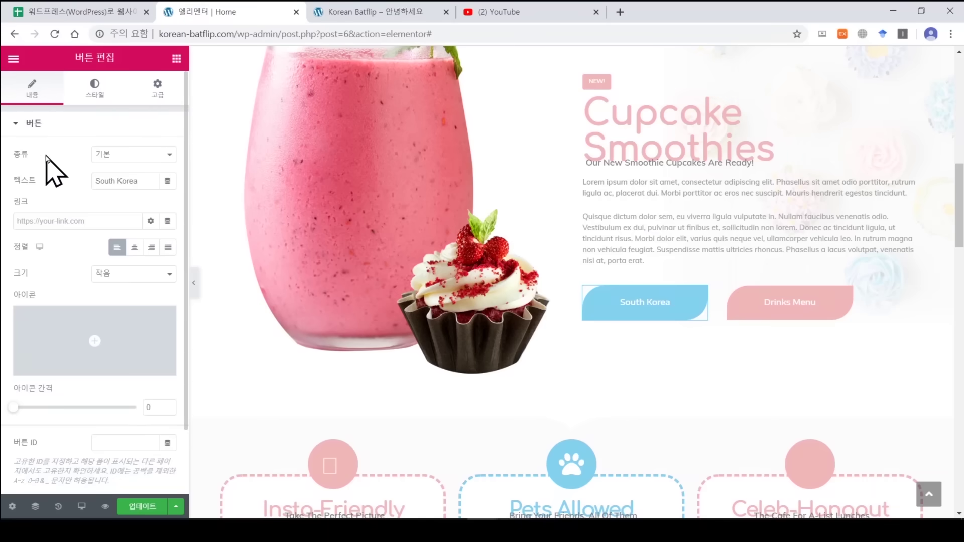
pyautogui.click(130, 155)
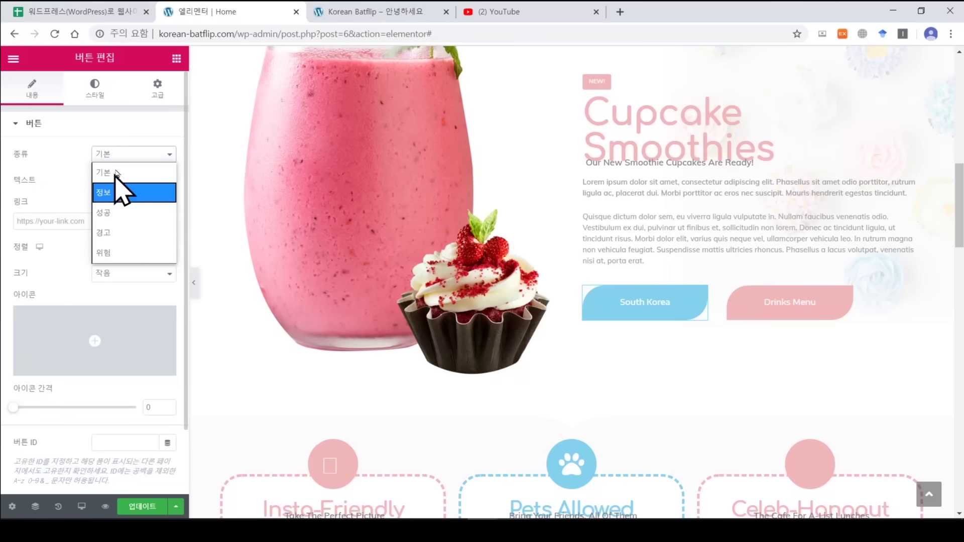
pyautogui.click(75, 168)
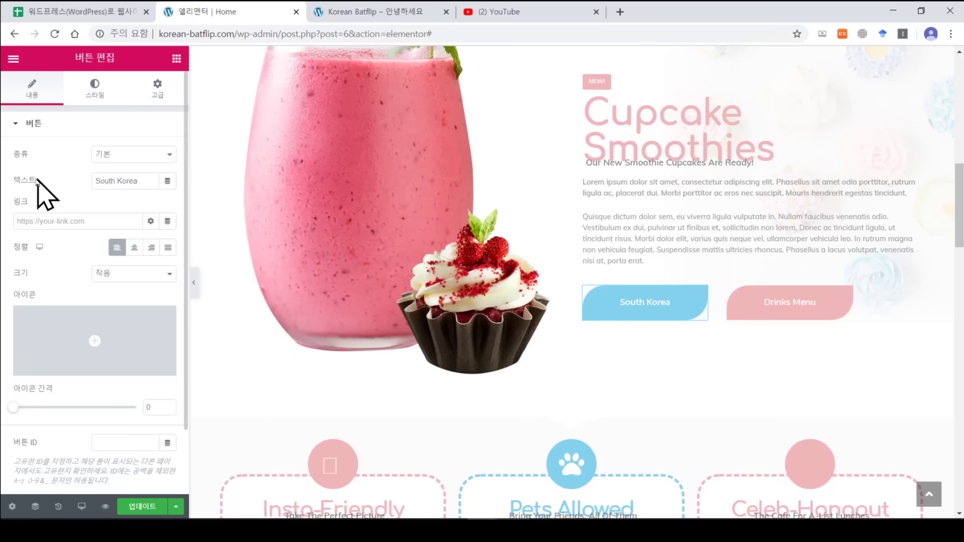
# Change the South Korea button's text to "Hello world".
pyautogui.moveTo(138, 181); pyautogui.dragTo(104, 181)
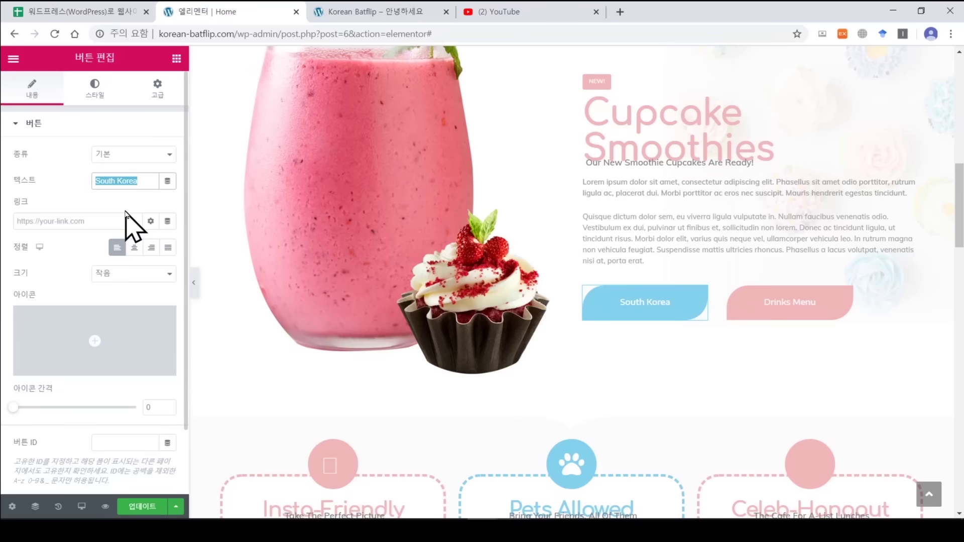
pyautogui.write('ㅗ')
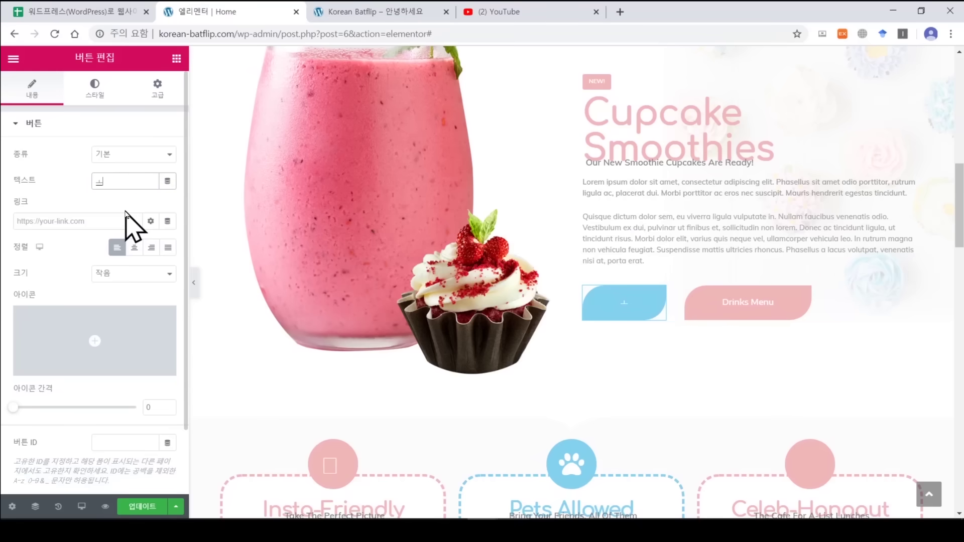
pyautogui.write('Hello w')
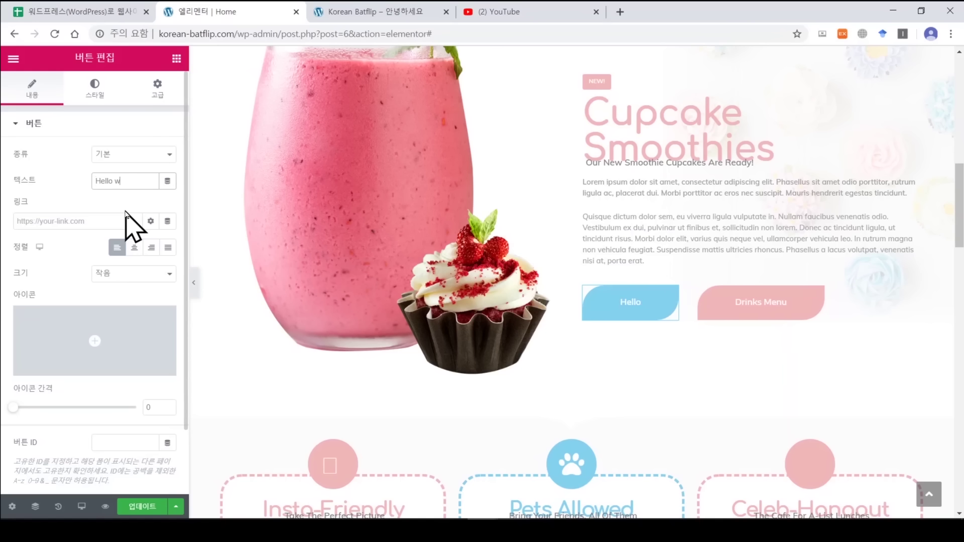
pyautogui.write('orld')
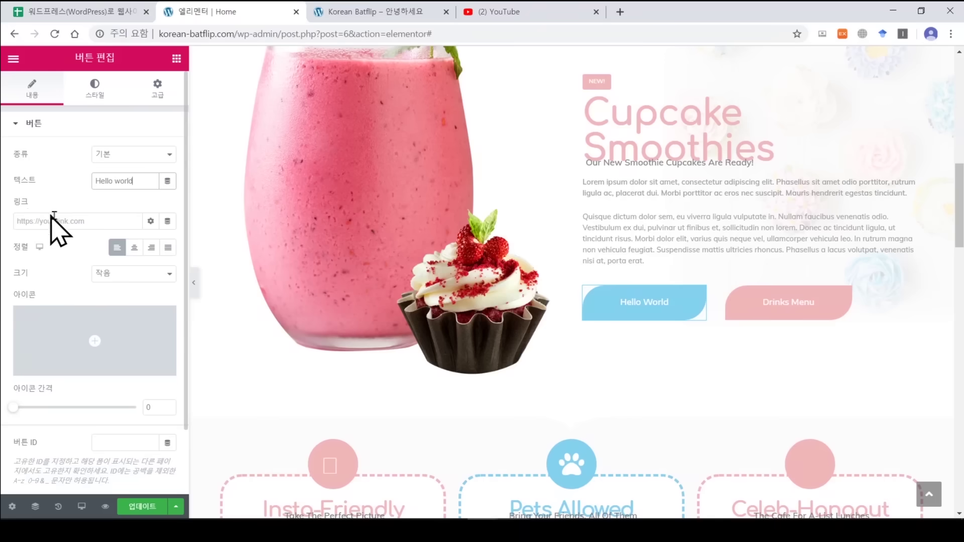
# Copy the YouTube home page address from its browser tab and set it as the Hello World button's link.
pyautogui.click(515, 10)
pyautogui.click(454, 31)
pyautogui.hotkey('ctrl', 'c')
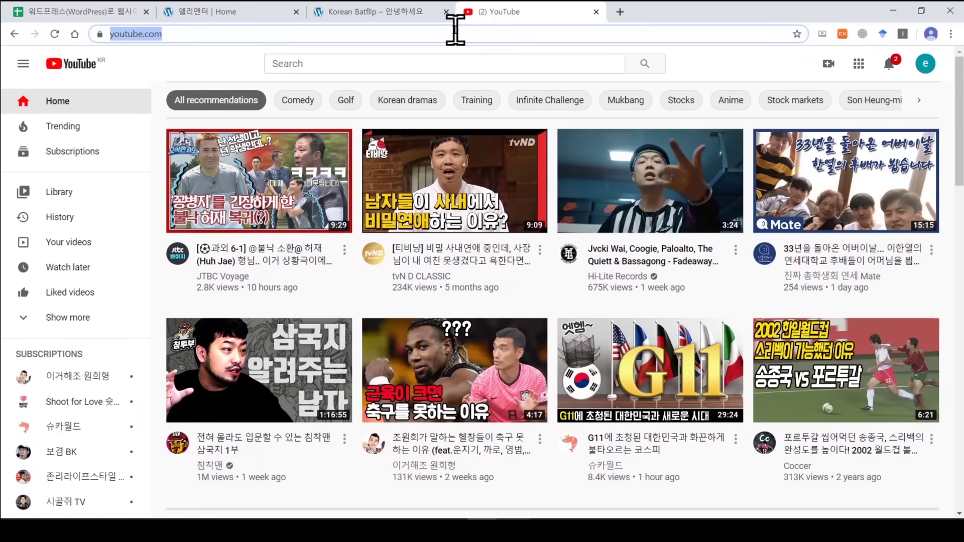
pyautogui.click(596, 12)
pyautogui.click(258, 7)
pyautogui.click(113, 221)
pyautogui.hotkey('ctrl', 'v')
# Replace the Hello World button's link with the site's own 소개 page.
pyautogui.moveTo(112, 221); pyautogui.dragTo(5, 221)
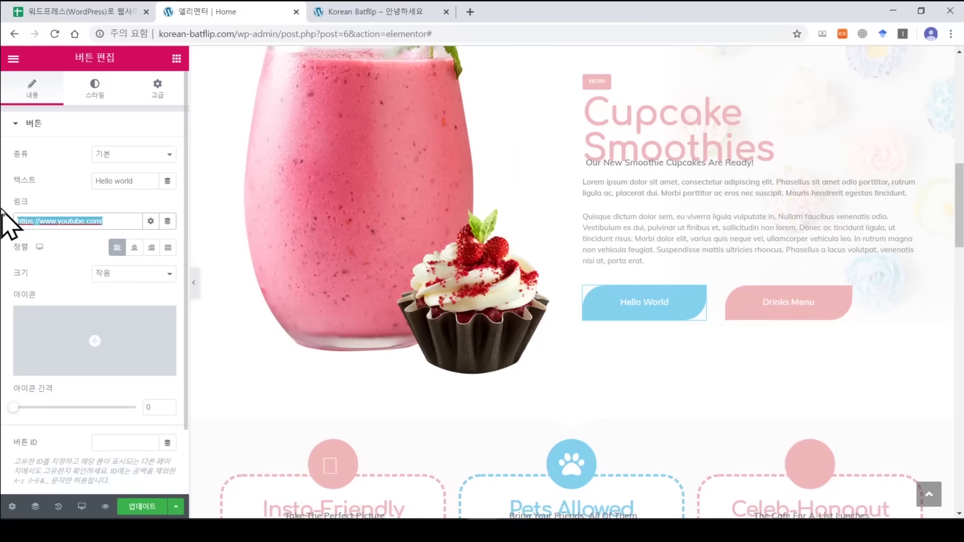
pyautogui.press('BackSpace')
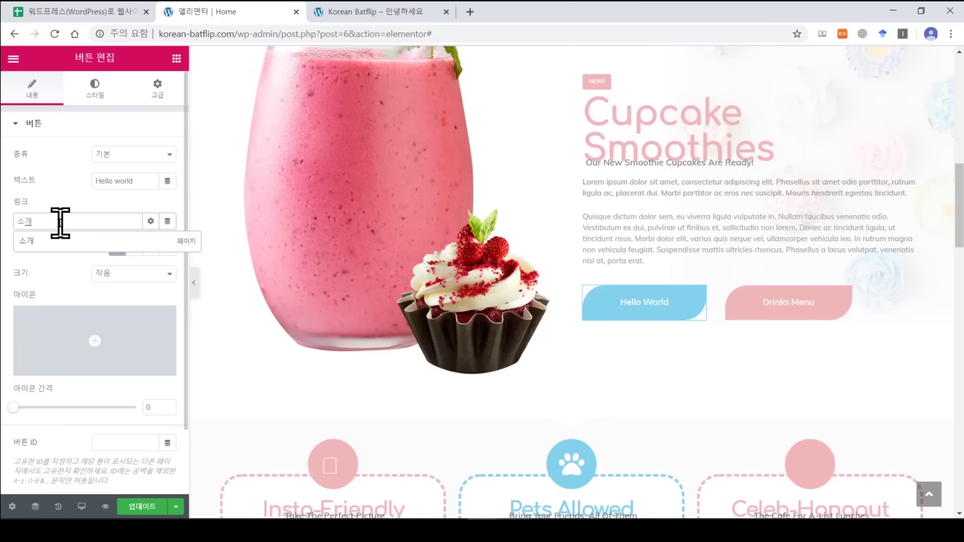
pyautogui.click(38, 243)
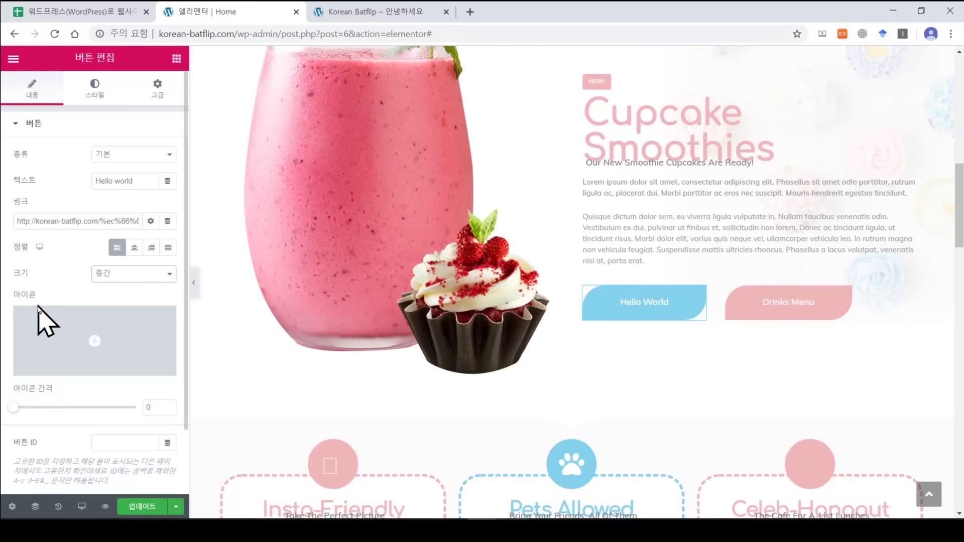
# Search the icon library for calendar icons and add the calendar-with-checkmark icon to the Hello World button.
pyautogui.moveTo(84, 346)
pyautogui.click(95, 357)
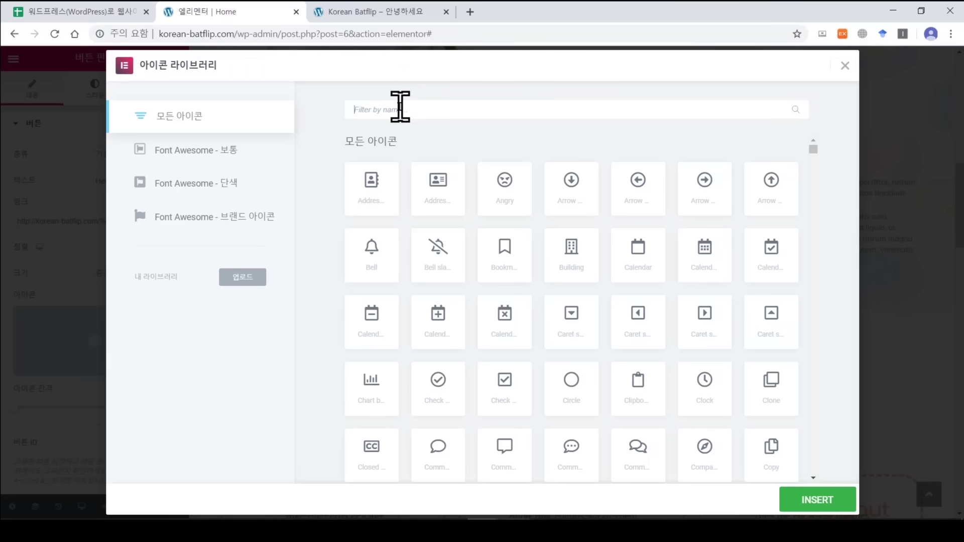
pyautogui.write('대')
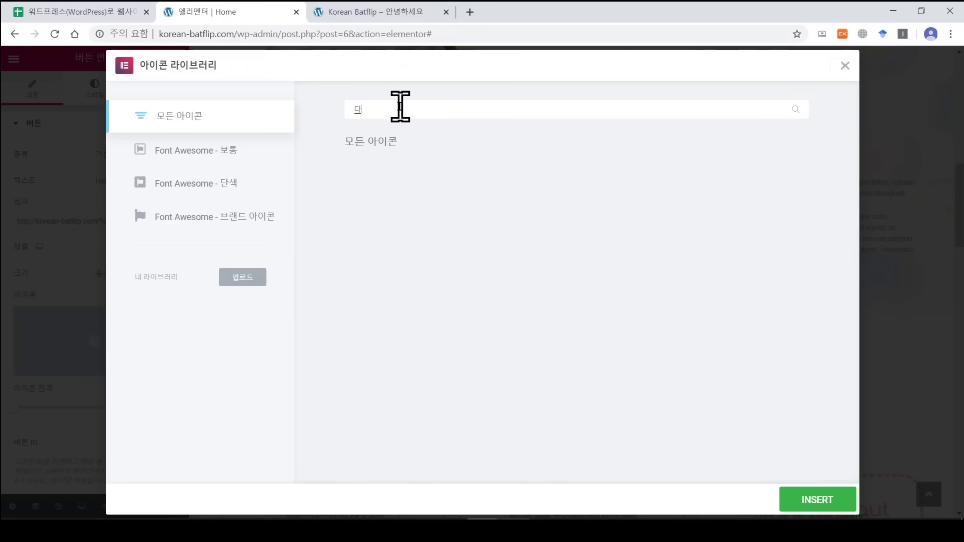
pyautogui.press('BackSpace')
pyautogui.write('calendder')
pyautogui.press('BackSpace')
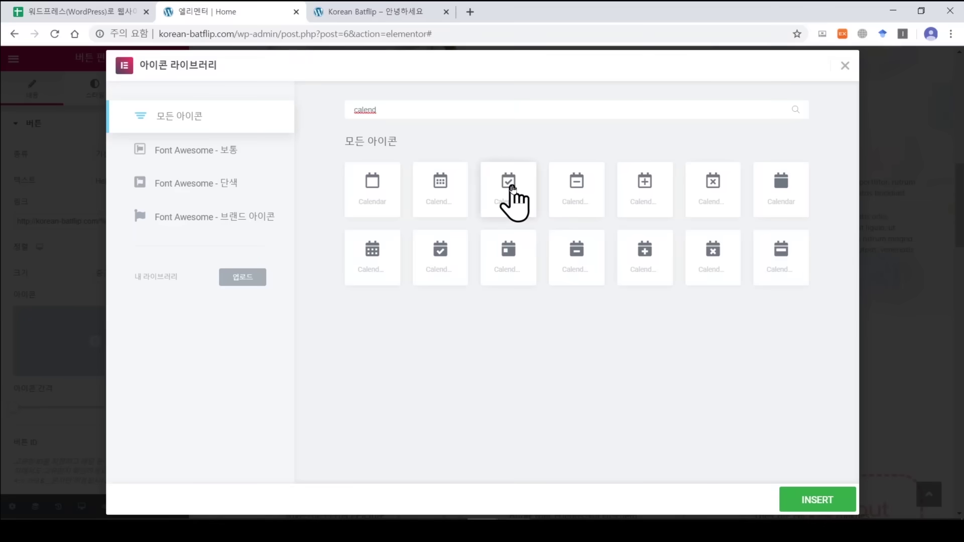
pyautogui.click(802, 505)
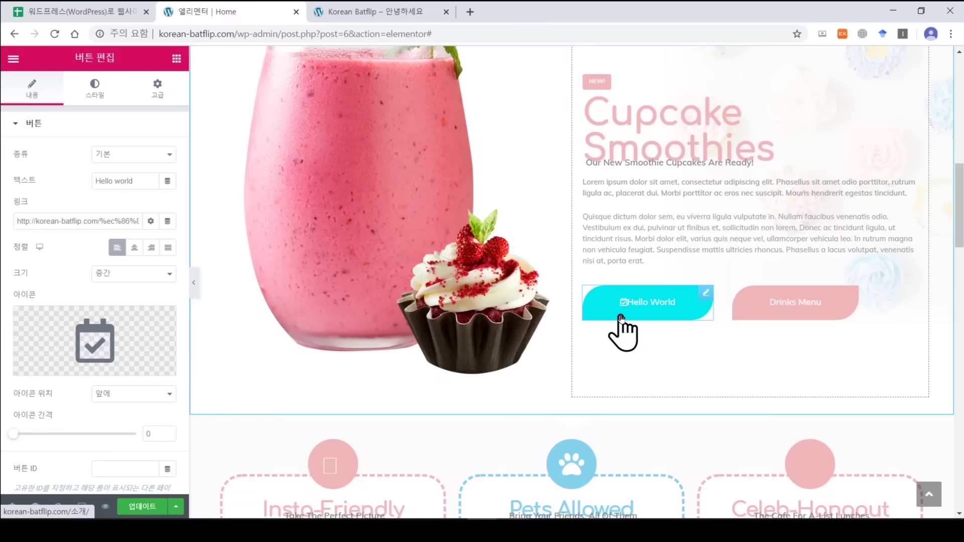
# Place the Hello World button's icon after the text (뒤에) and set the icon spacing to 8.
pyautogui.click(113, 397)
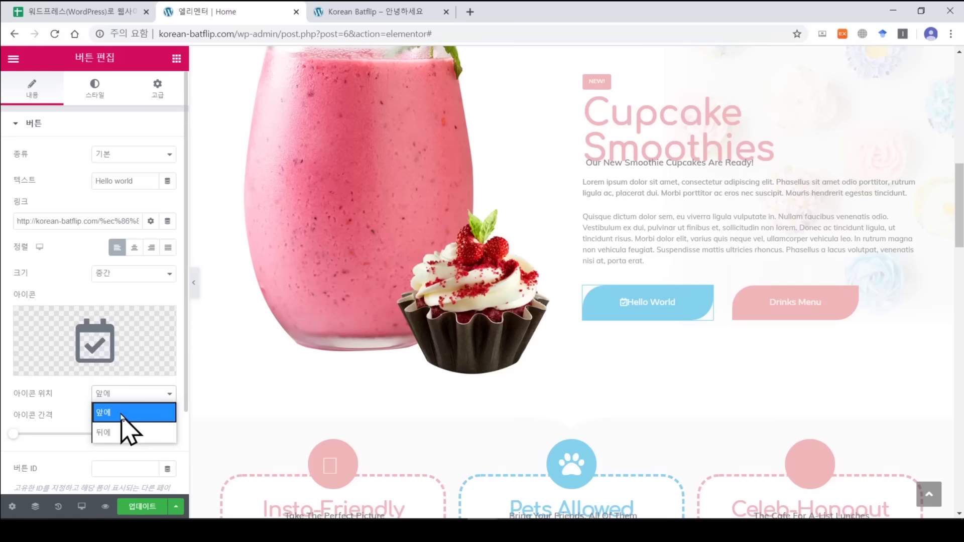
pyautogui.click(124, 432)
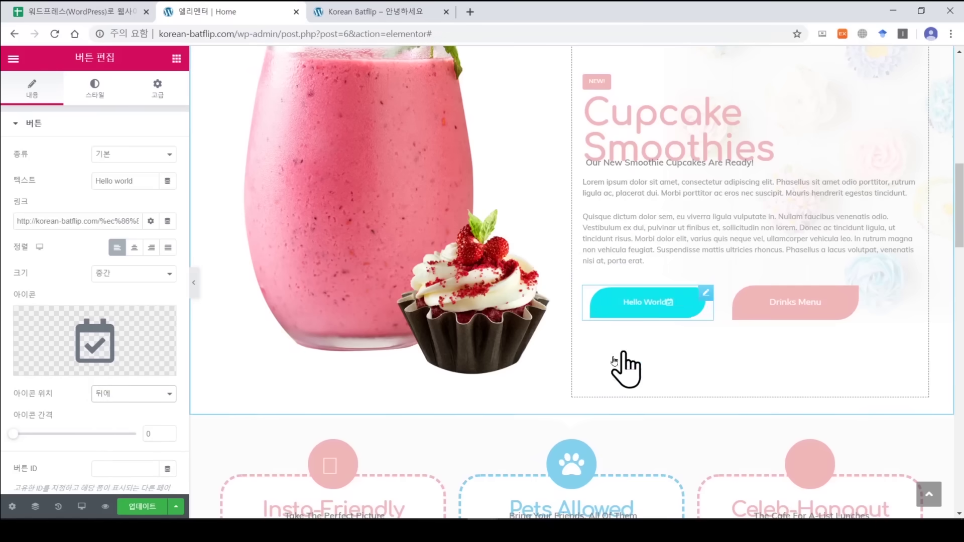
pyautogui.scroll(-2, 183, 294)
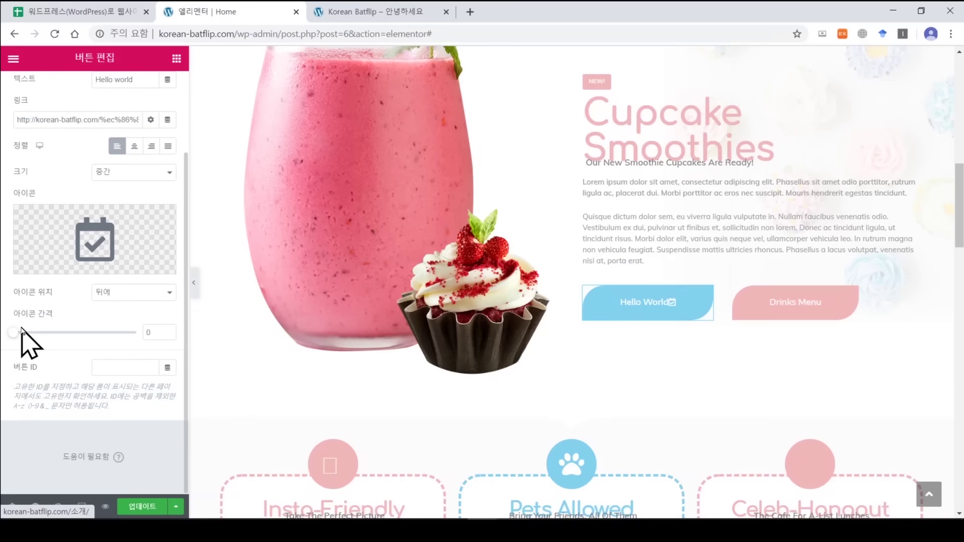
pyautogui.moveTo(17, 332); pyautogui.dragTo(48, 332)
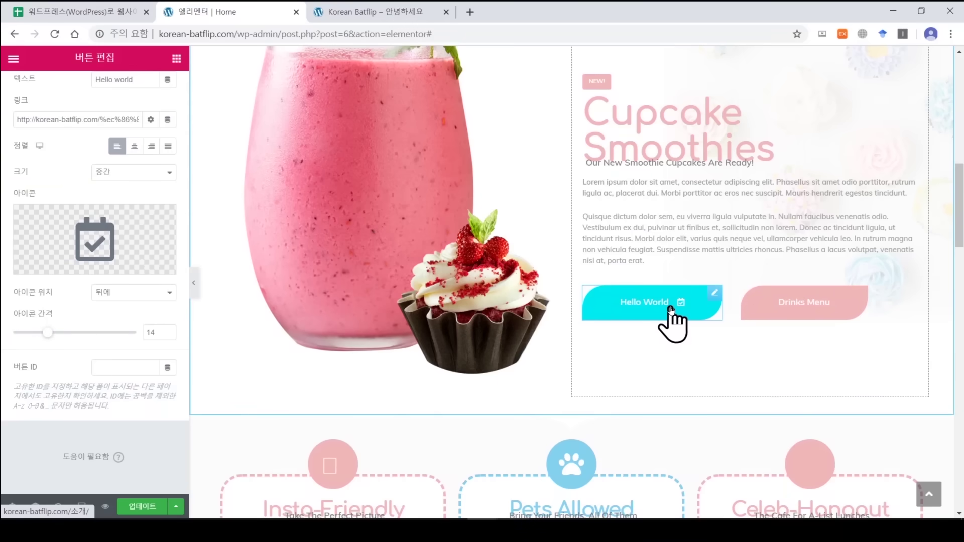
pyautogui.moveTo(48, 333)
pyautogui.mouseDown()
pyautogui.moveTo(67, 333)
pyautogui.moveTo(35, 336)
pyautogui.mouseUp()
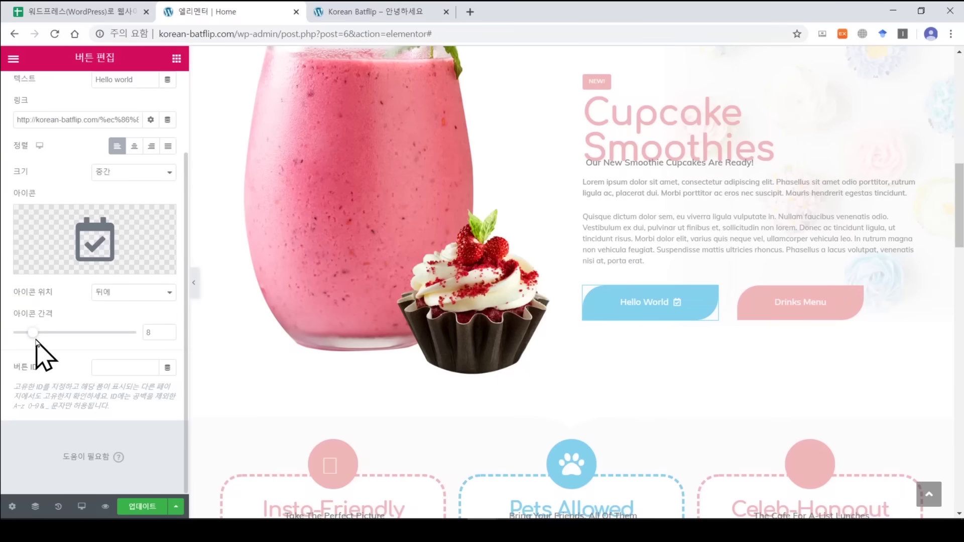
pyautogui.scroll(2, 187, 226)
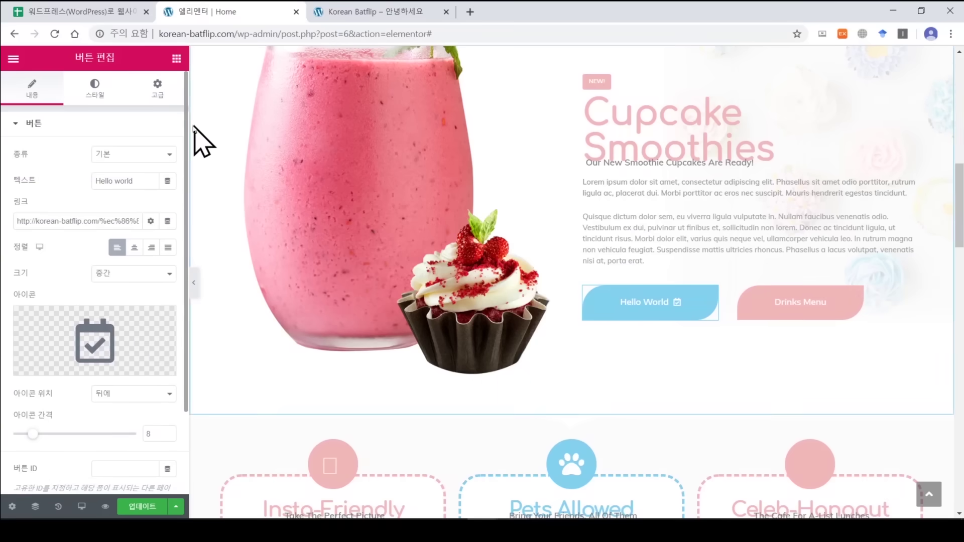
# Set the Hello World button's typography to the Faster One font at a size of 1.3 em.
pyautogui.click(95, 97)
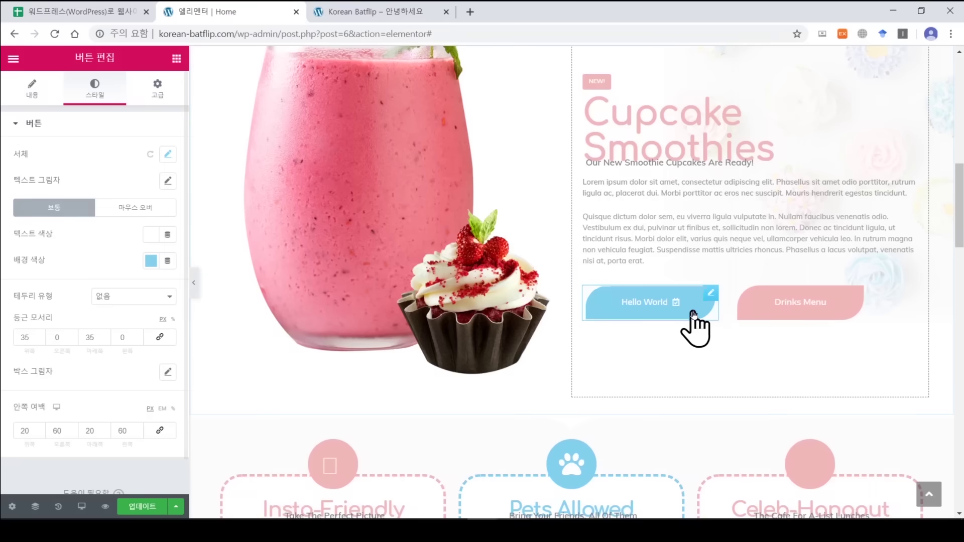
pyautogui.click(168, 155)
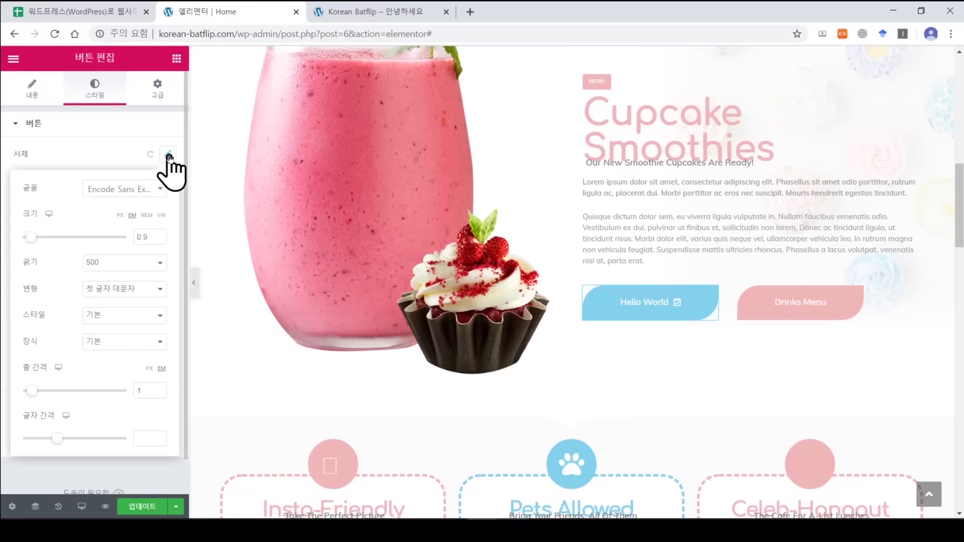
pyautogui.click(156, 190)
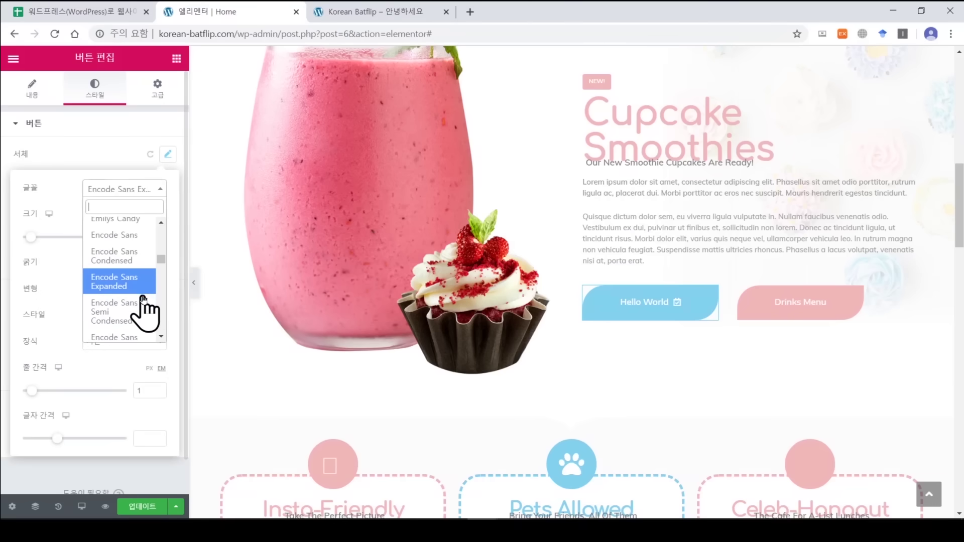
pyautogui.scroll(-3, 143, 301)
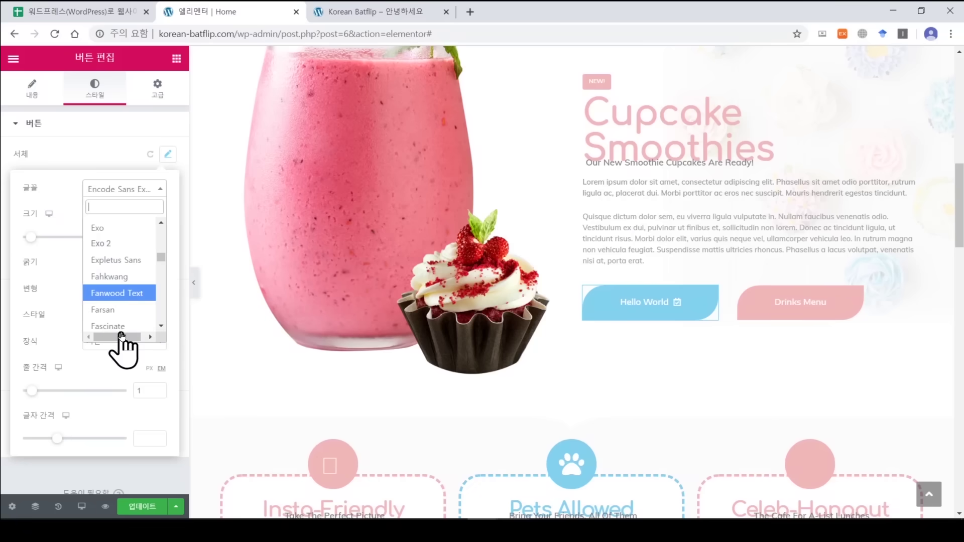
pyautogui.scroll(-2, 116, 327)
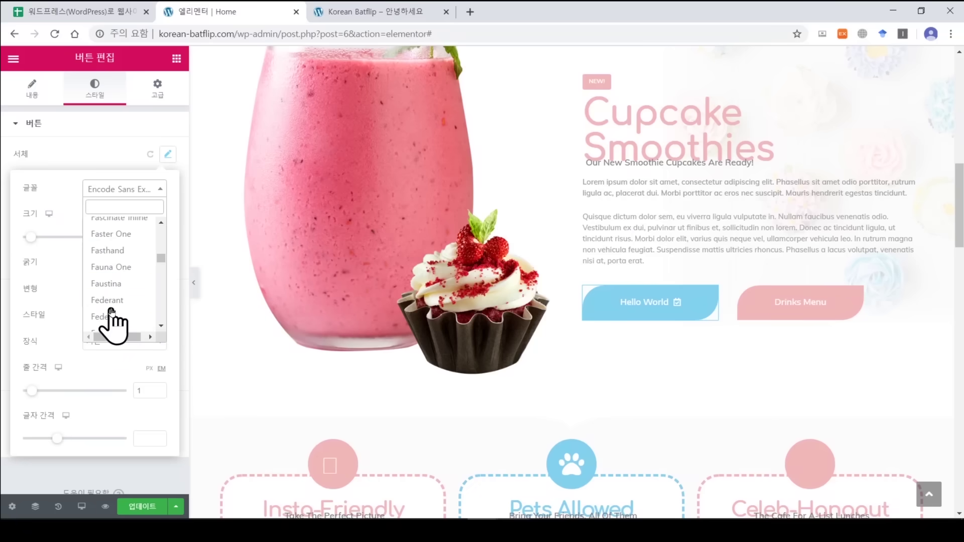
pyautogui.click(124, 253)
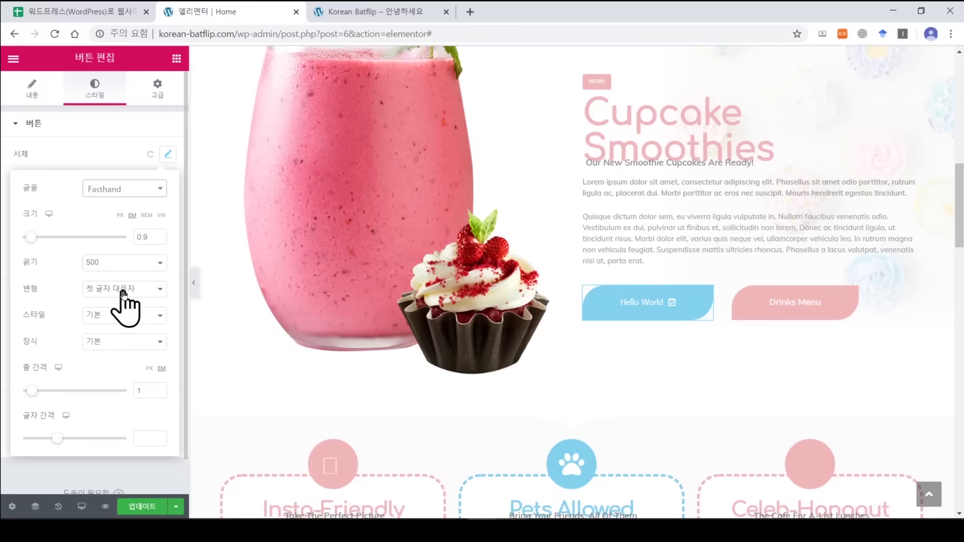
pyautogui.press('Return')
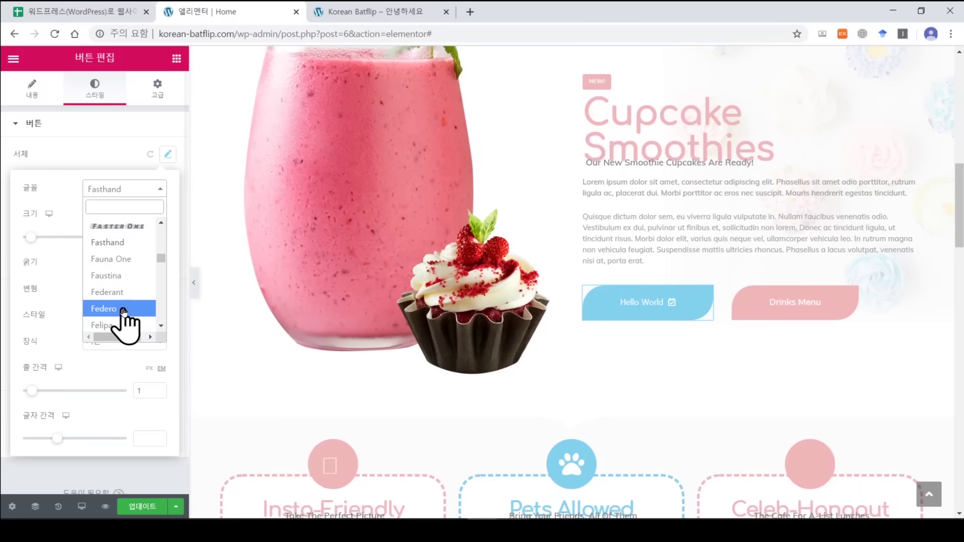
pyautogui.click(132, 227)
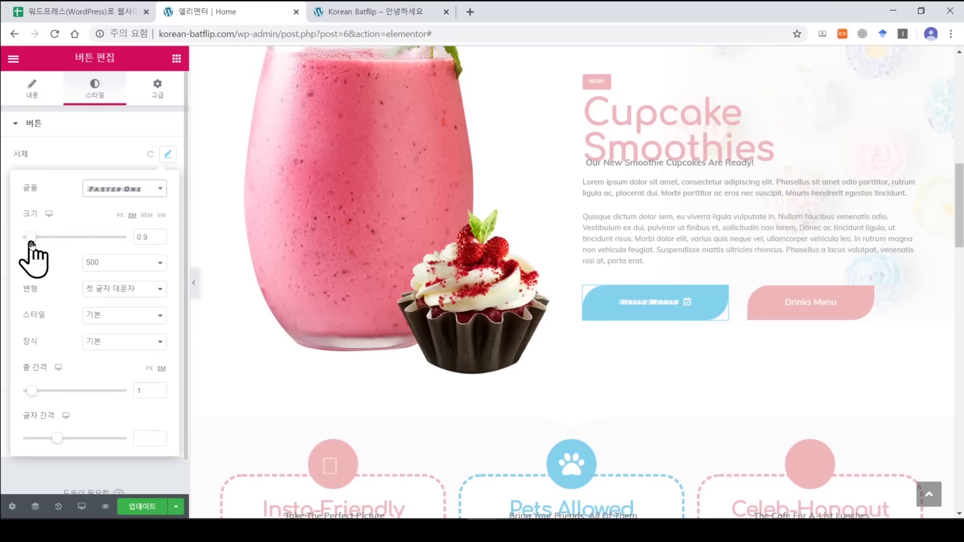
pyautogui.moveTo(27, 237)
pyautogui.mouseDown()
pyautogui.moveTo(71, 240)
pyautogui.moveTo(36, 240)
pyautogui.mouseUp()
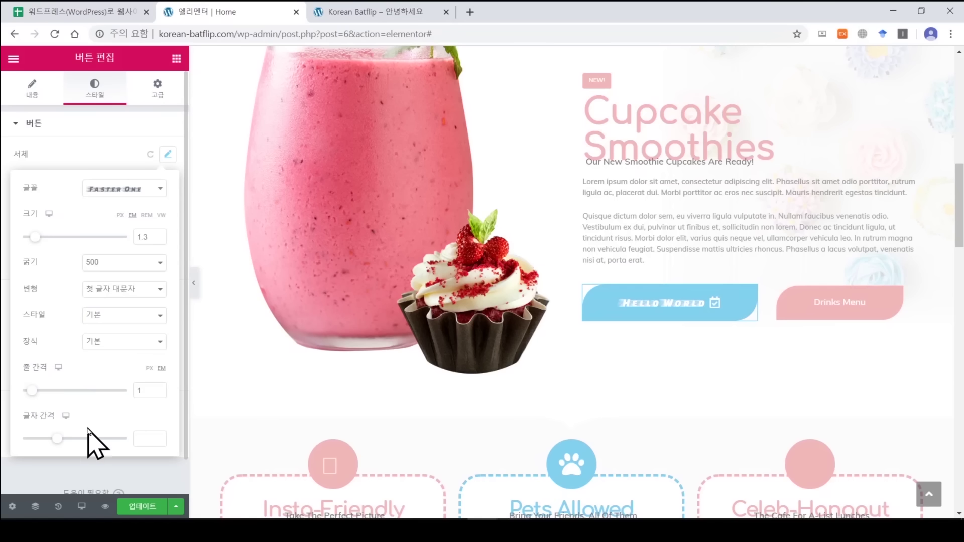
pyautogui.click(130, 133)
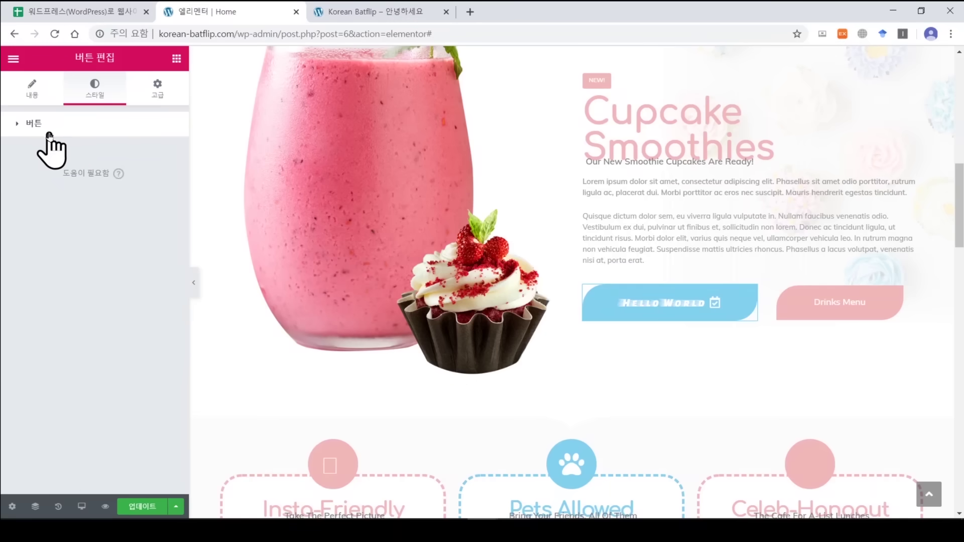
pyautogui.click(94, 124)
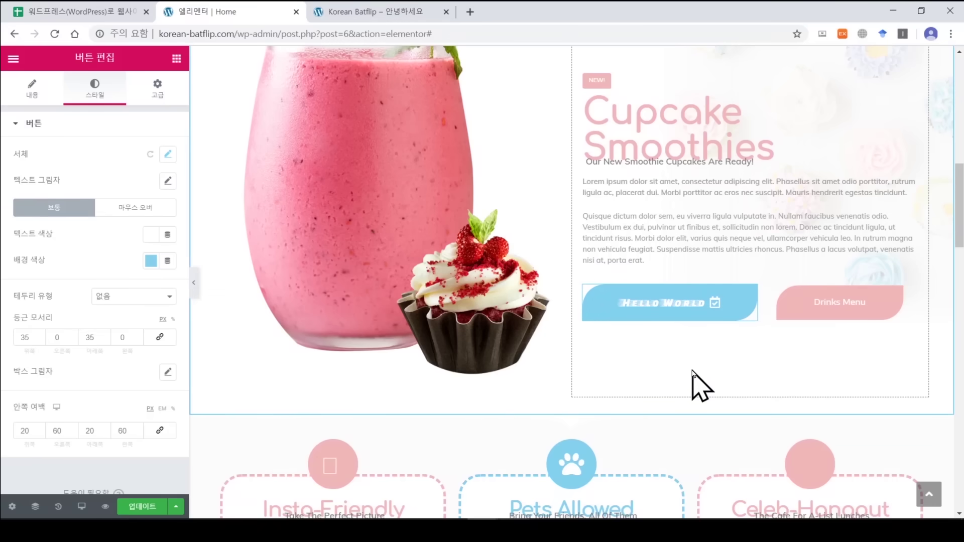
# Change the Hello World button's normal-state text color to black.
pyautogui.rightClick(672, 303)
pyautogui.click(646, 338)
pyautogui.click(146, 240)
pyautogui.moveTo(146, 293); pyautogui.dragTo(84, 362)
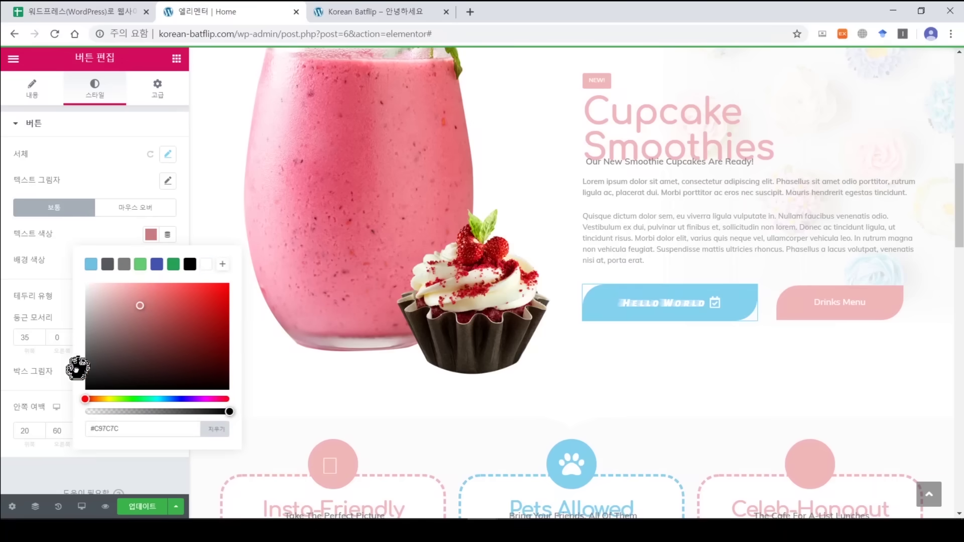
pyautogui.click(46, 249)
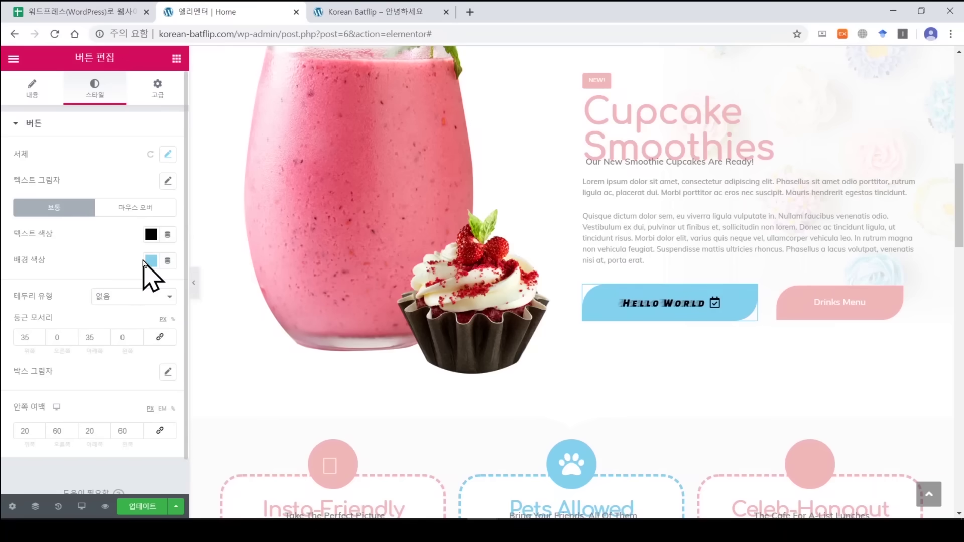
# Change the Hello World button's normal-state background color to the coral red #E57474.
pyautogui.click(151, 260)
pyautogui.moveTo(125, 426); pyautogui.dragTo(65, 426)
pyautogui.moveTo(170, 324); pyautogui.dragTo(160, 324)
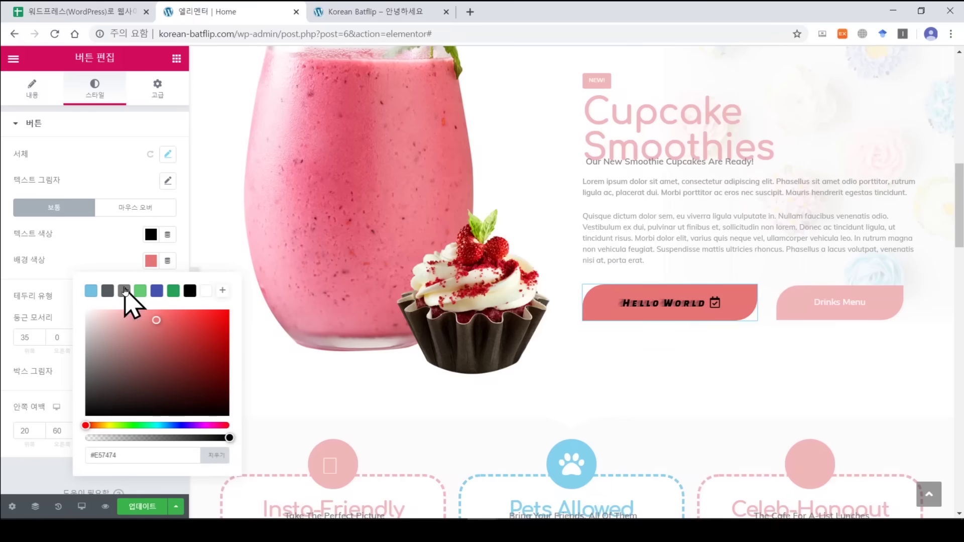
pyautogui.click(112, 269)
# Change the Hello World button's mouse-over background color to a dark teal.
pyautogui.click(126, 208)
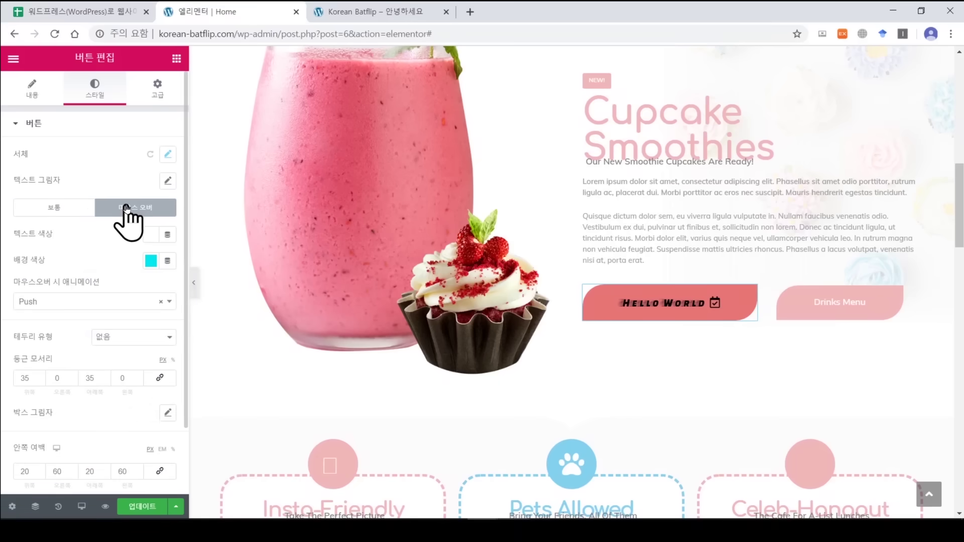
pyautogui.click(151, 261)
pyautogui.moveTo(194, 318); pyautogui.dragTo(205, 361)
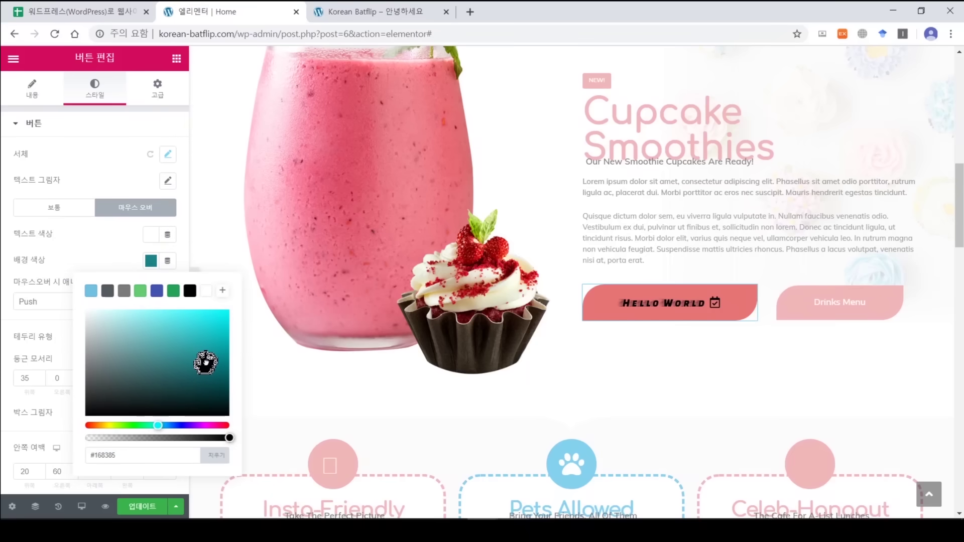
pyautogui.click(129, 263)
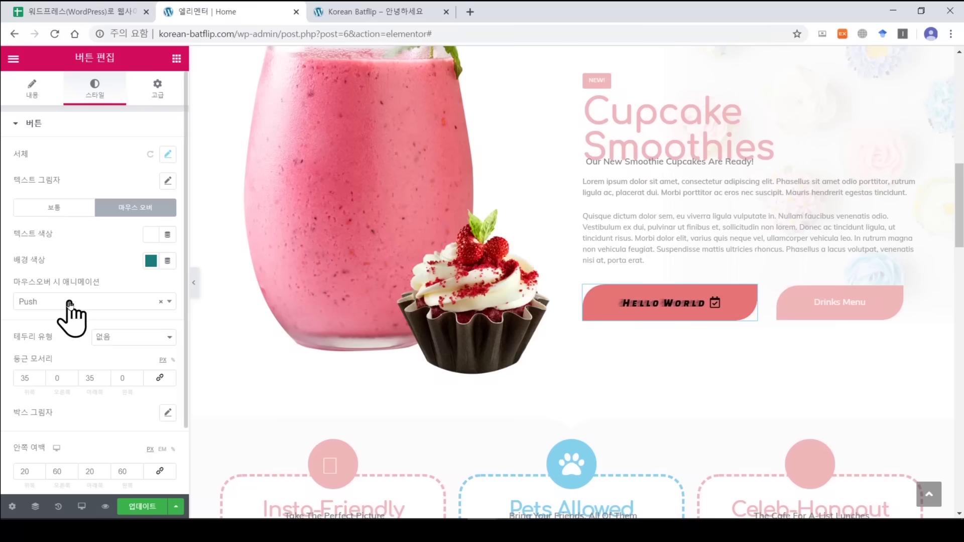
# Try the Shrink and Bounce In mouse-over animations on the Hello World button.
pyautogui.click(87, 303)
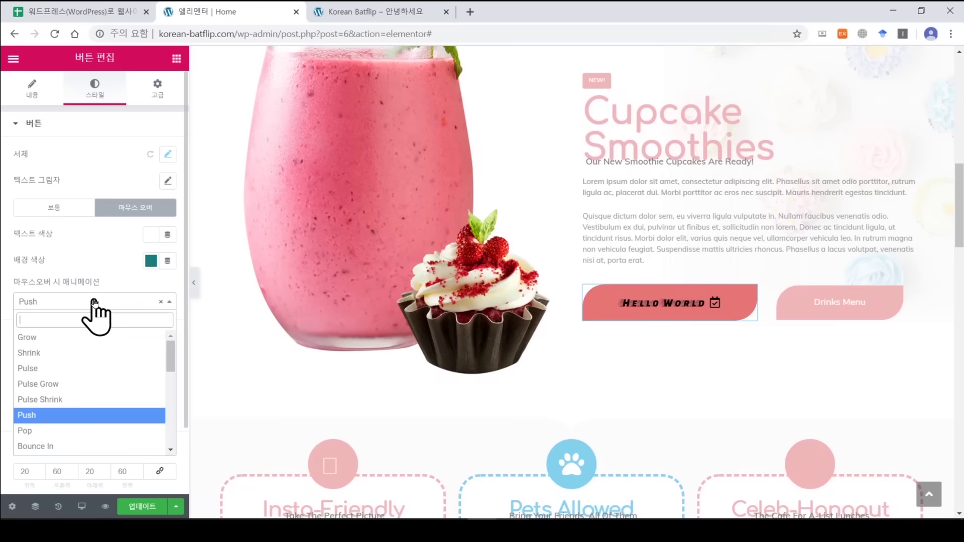
pyautogui.click(76, 354)
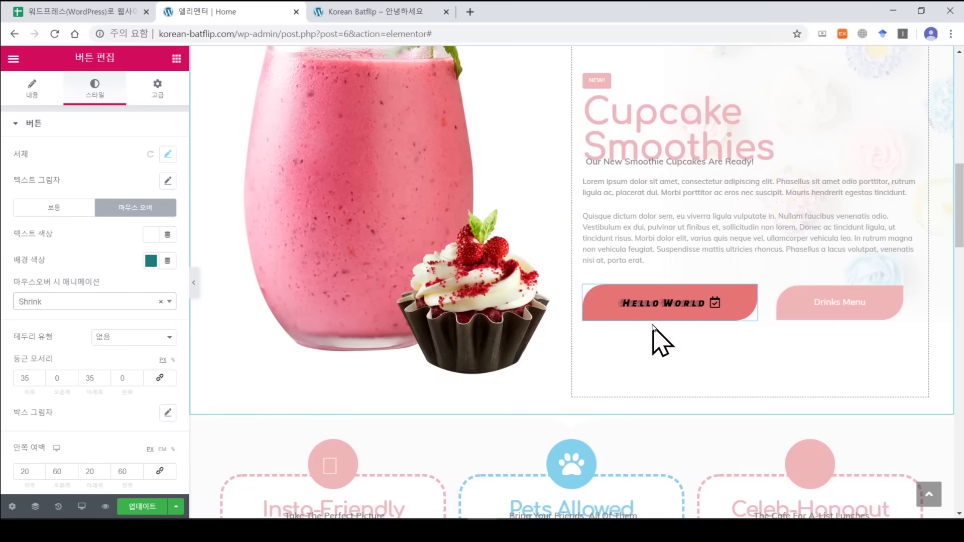
pyautogui.click(103, 303)
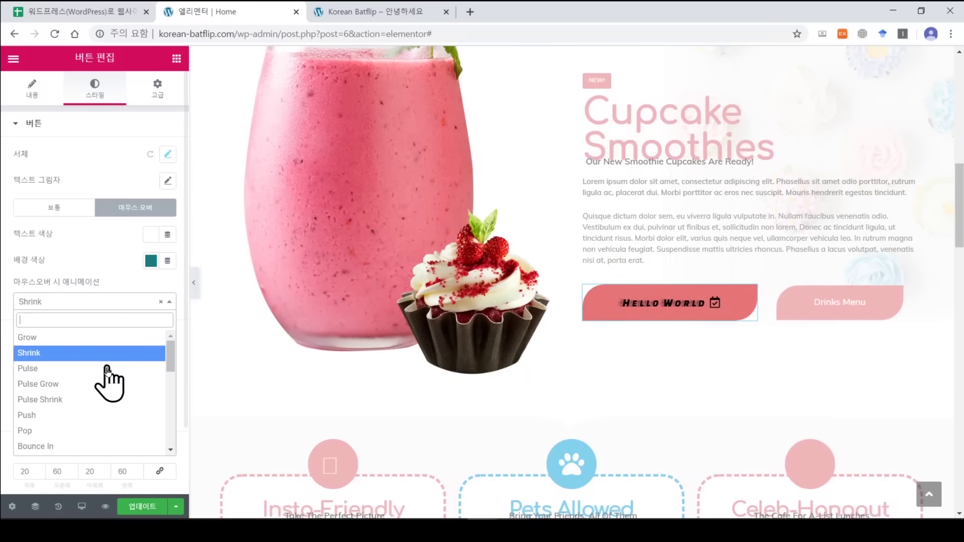
pyautogui.click(92, 447)
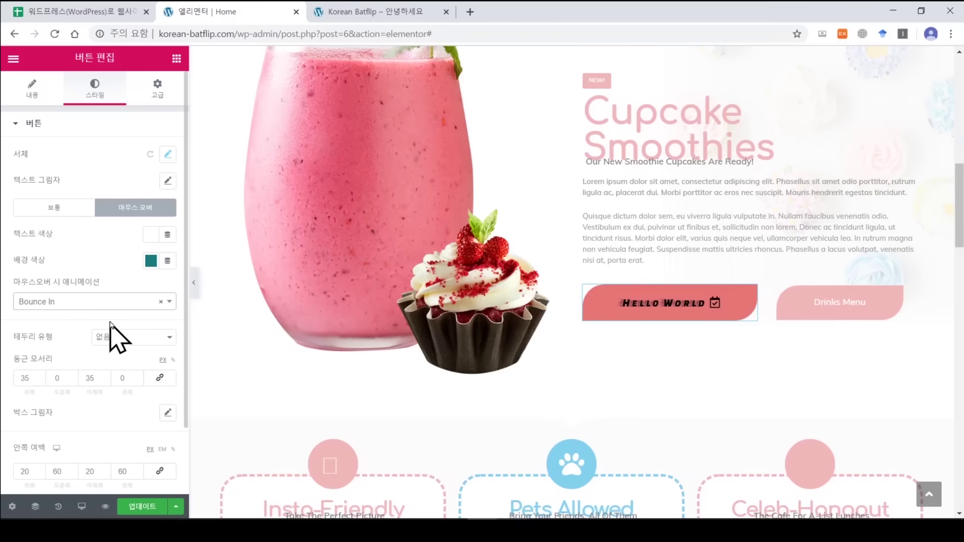
# Remove the mouse-over animation from the Hello World button so that it is set to 없음.
pyautogui.click(161, 303)
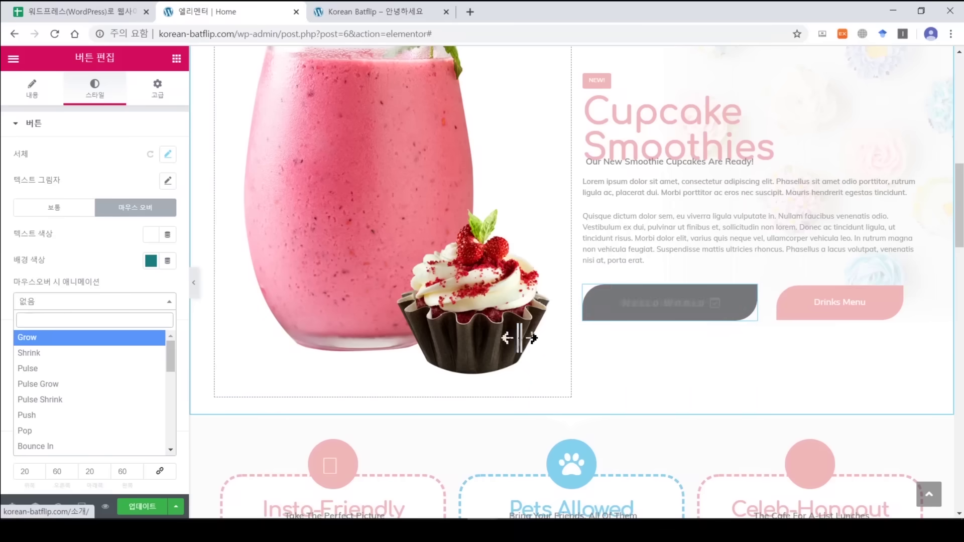
pyautogui.click(173, 298)
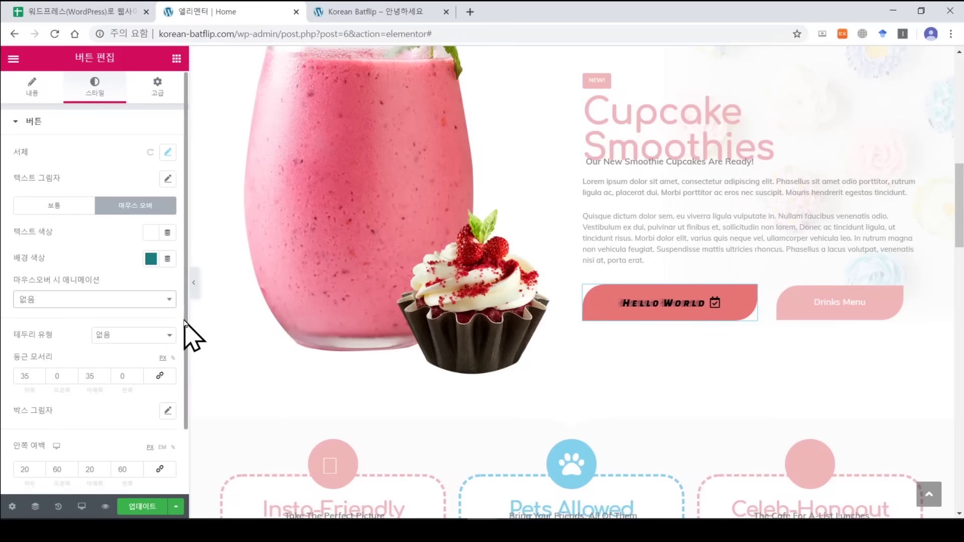
# Set the Hello World button's corner radius to 35 px on all four corners.
pyautogui.scroll(-1, 183, 351)
pyautogui.scroll(-1, 83, 296)
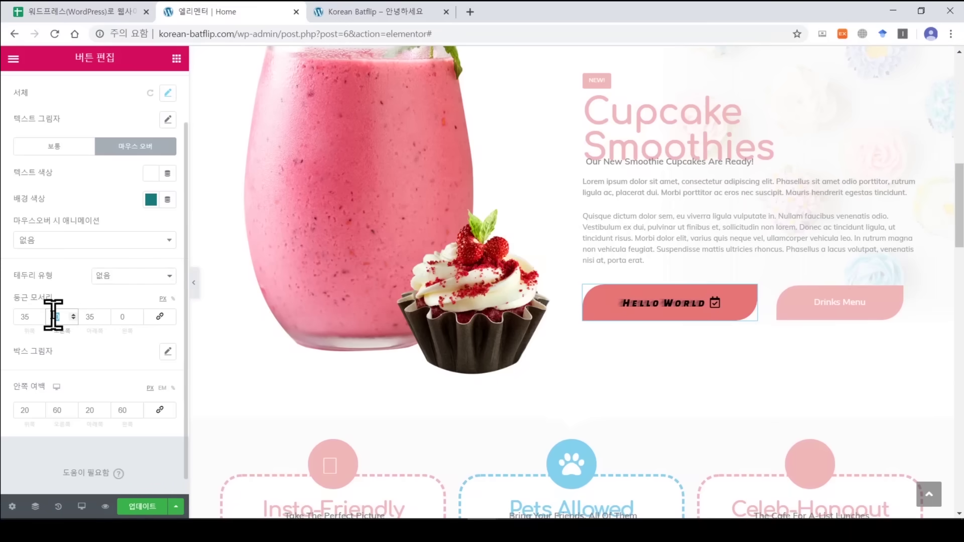
pyautogui.doubleClick(119, 317)
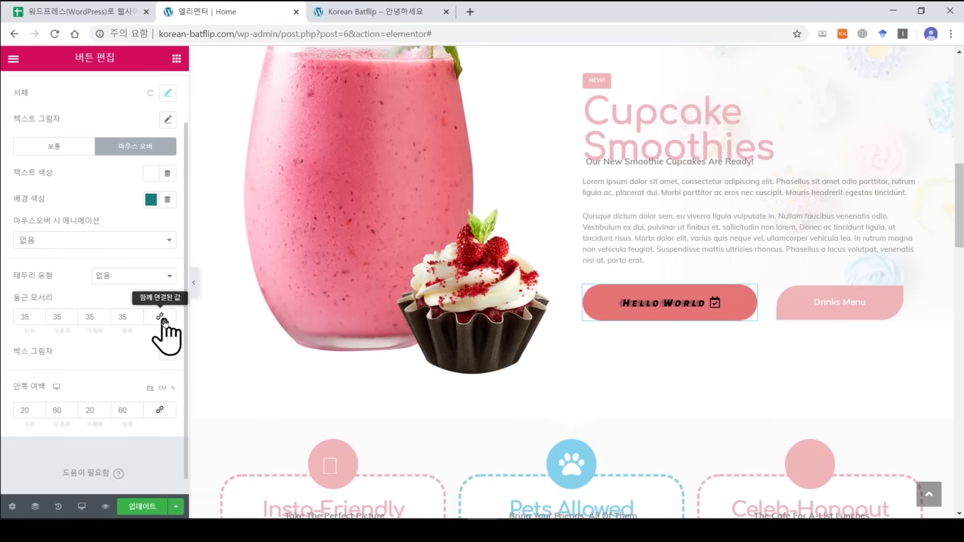
# Set the Hello World button's corner radius to 0 px on all four corners.
pyautogui.moveTo(133, 317); pyautogui.dragTo(109, 321)
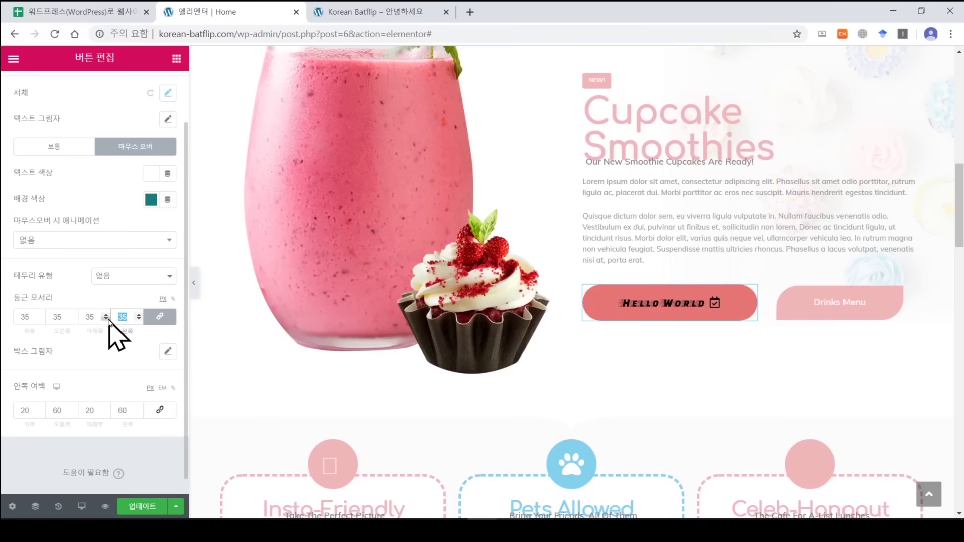
pyautogui.write('0')
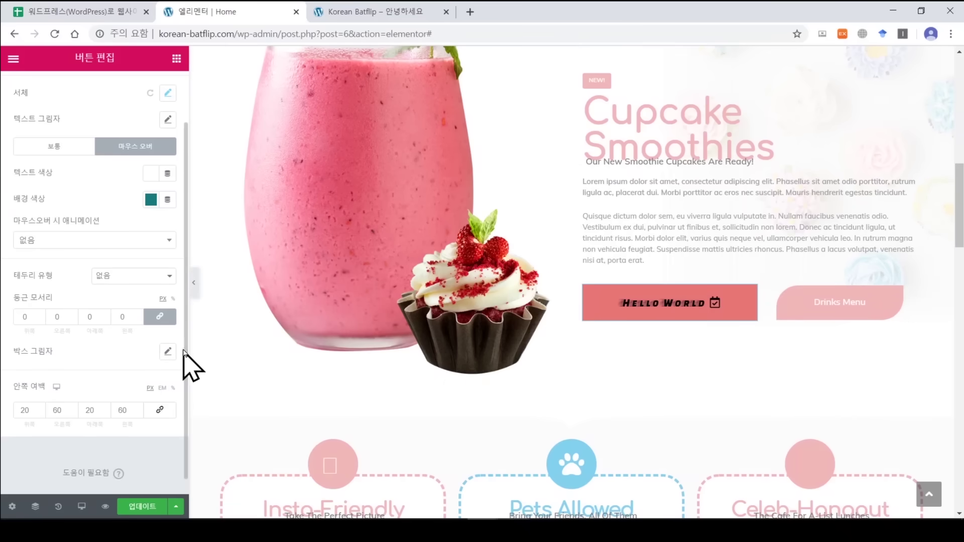
pyautogui.moveTo(187, 348); pyautogui.dragTo(188, 348)
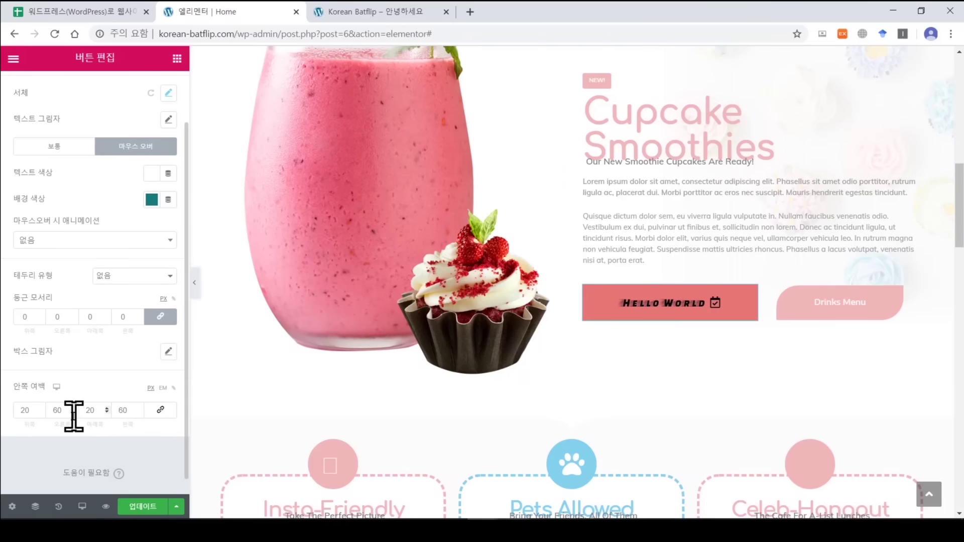
# Try a top inner padding of 80 px on the Hello World button and set it back to 20 px.
pyautogui.moveTo(28, 409); pyautogui.dragTo(13, 411)
pyautogui.write('80')
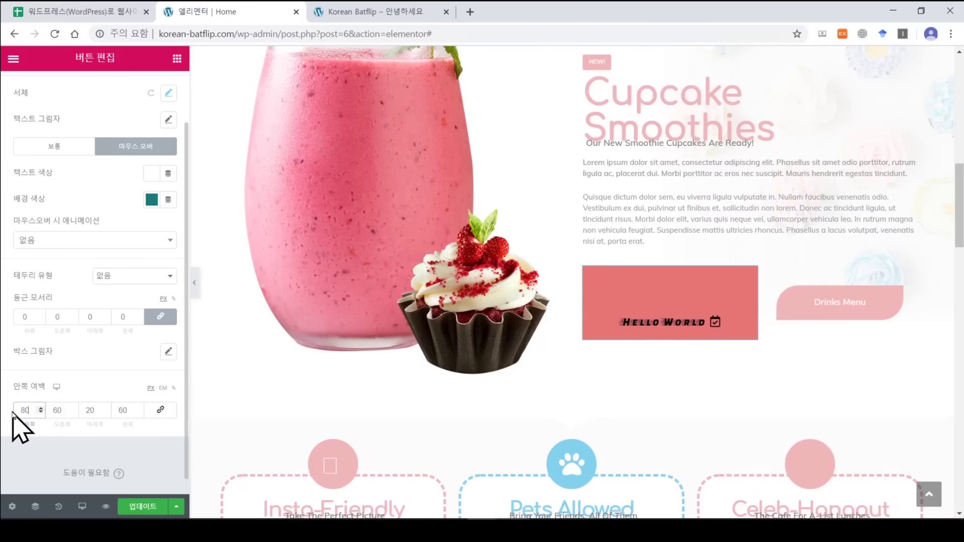
pyautogui.moveTo(29, 409); pyautogui.dragTo(2, 408)
pyautogui.write('20')
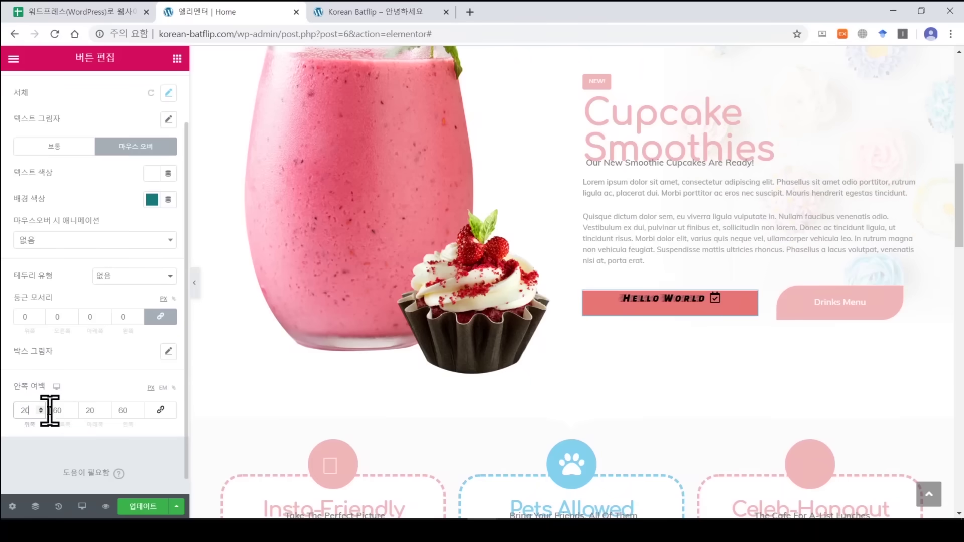
# Try a right inner padding of 400 px on the Hello World button and set it back to 60 px.
pyautogui.click(74, 408)
pyautogui.moveTo(66, 409); pyautogui.dragTo(44, 411)
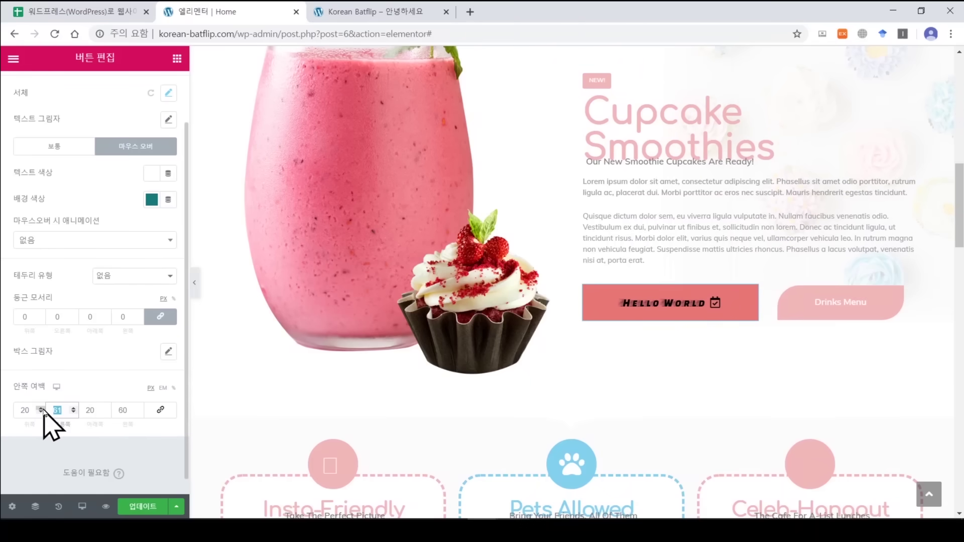
pyautogui.write('400')
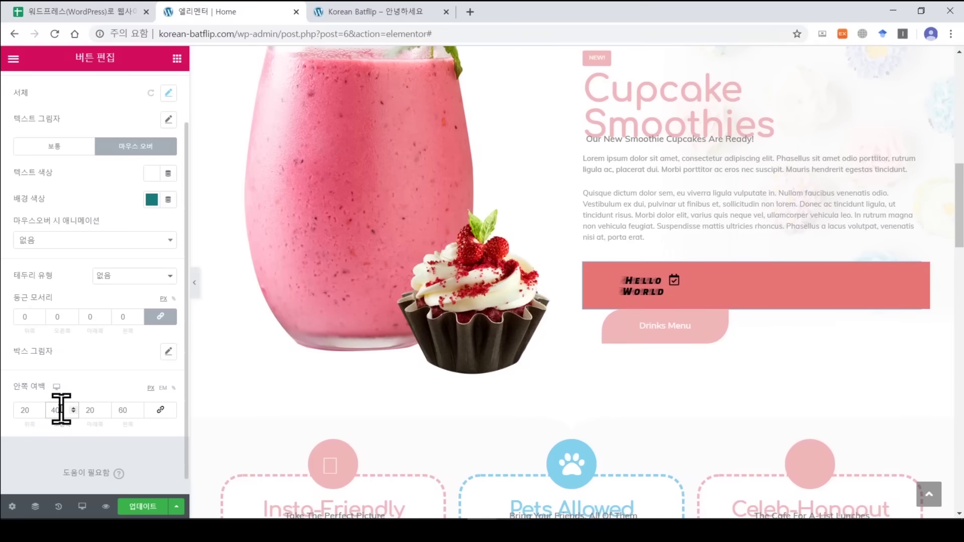
pyautogui.press('BackSpace')
pyautogui.press('BackSpace')
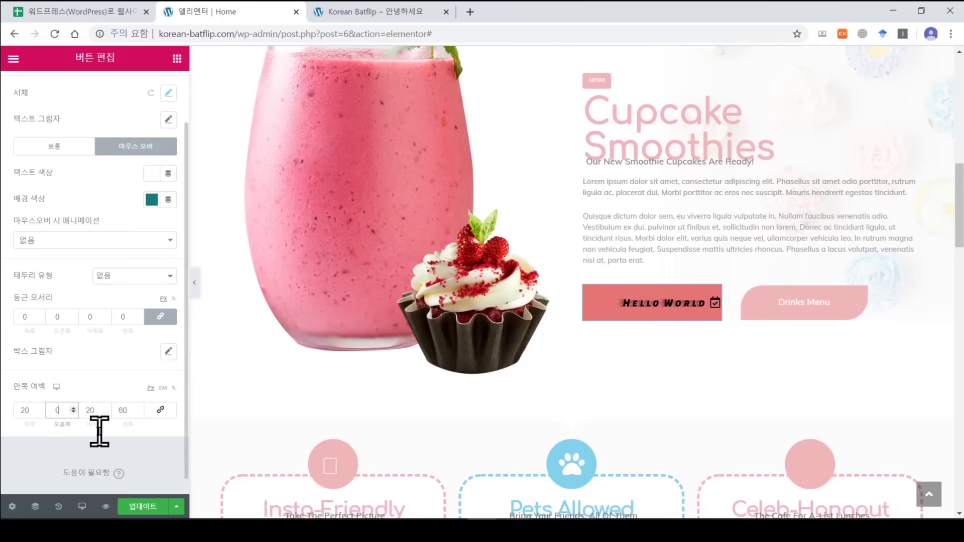
pyautogui.write('6')
pyautogui.click(56, 409)
pyautogui.write('6')
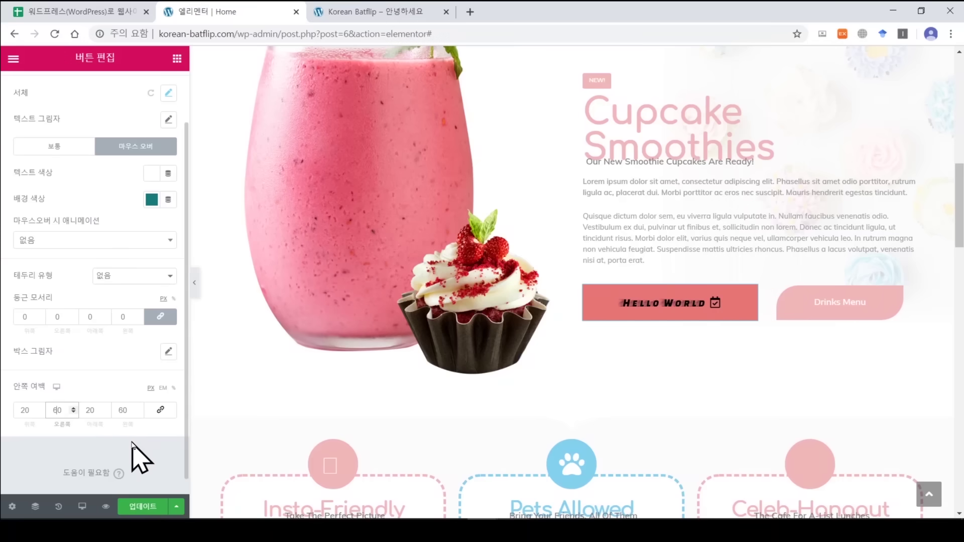
# View the Hello World button's advanced margin and padding settings and return to the widget list.
pyautogui.scroll(5, 189, 191)
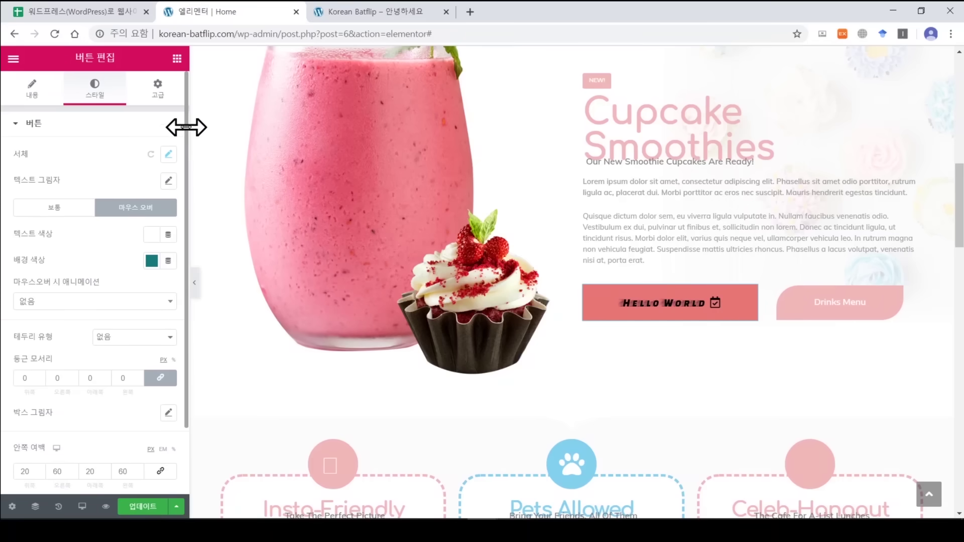
pyautogui.click(159, 90)
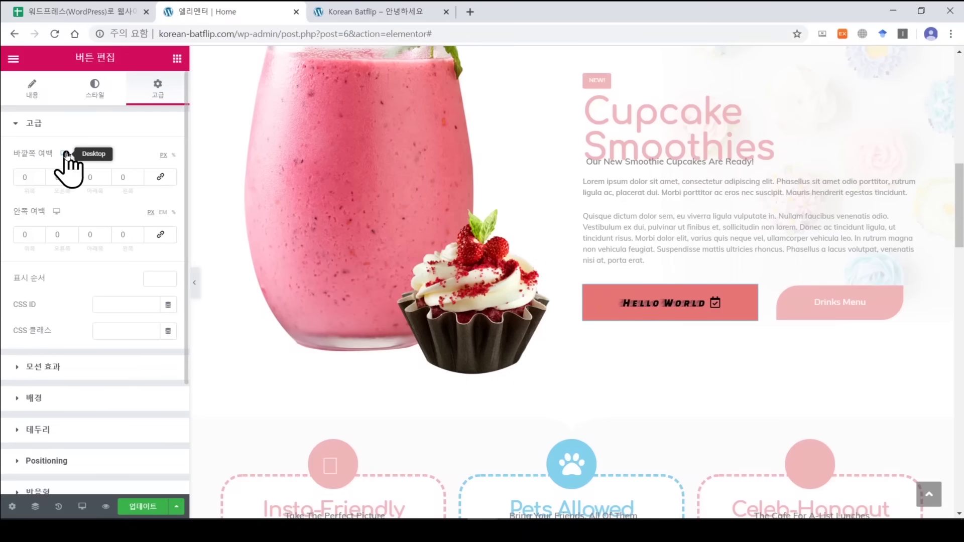
pyautogui.click(174, 59)
# Check off "16. 버튼 편집하는 방법" in the Google Sheets checklist and switch back to the Elementor editor.
pyautogui.click(105, 11)
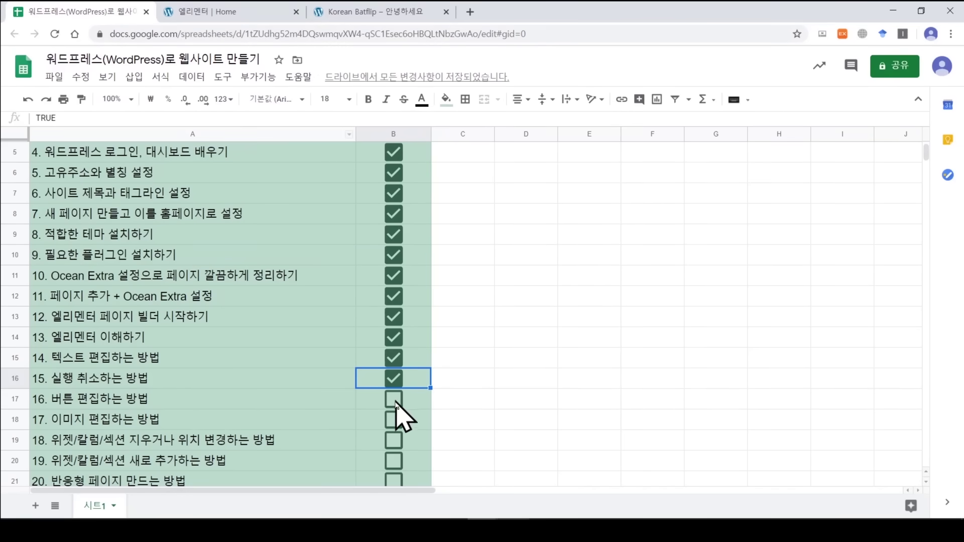
pyautogui.click(394, 400)
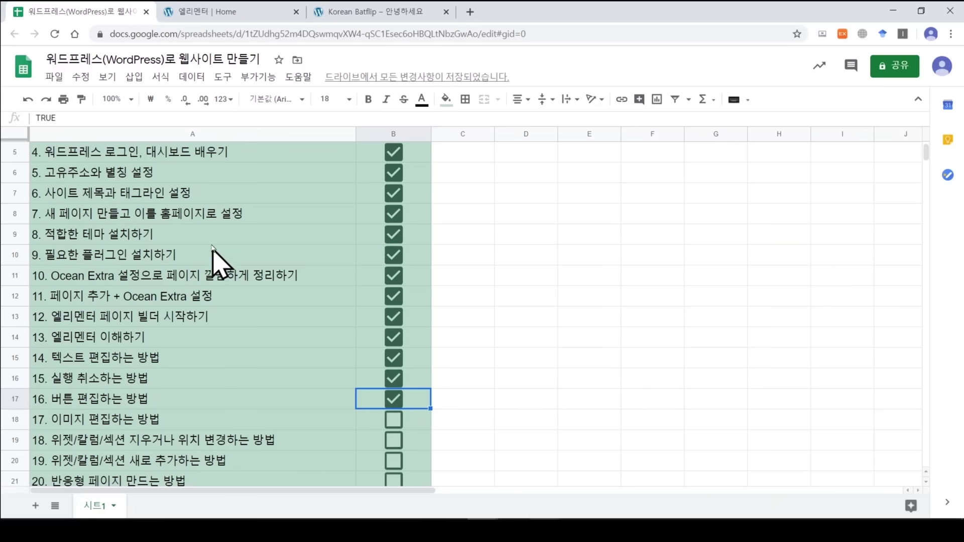
pyautogui.click(222, 11)
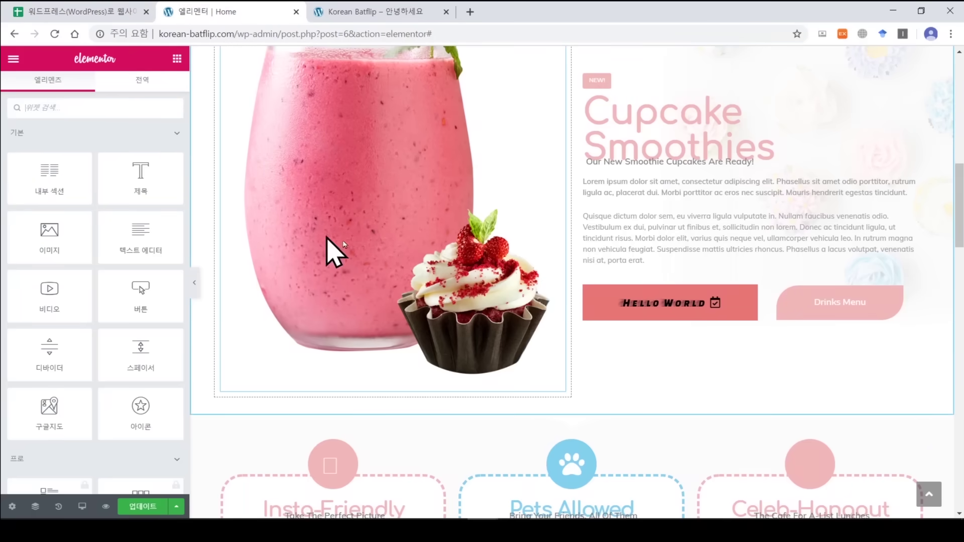
# Reopen the Hello World button for editing and review its content, style and advanced settings.
pyautogui.click(651, 304)
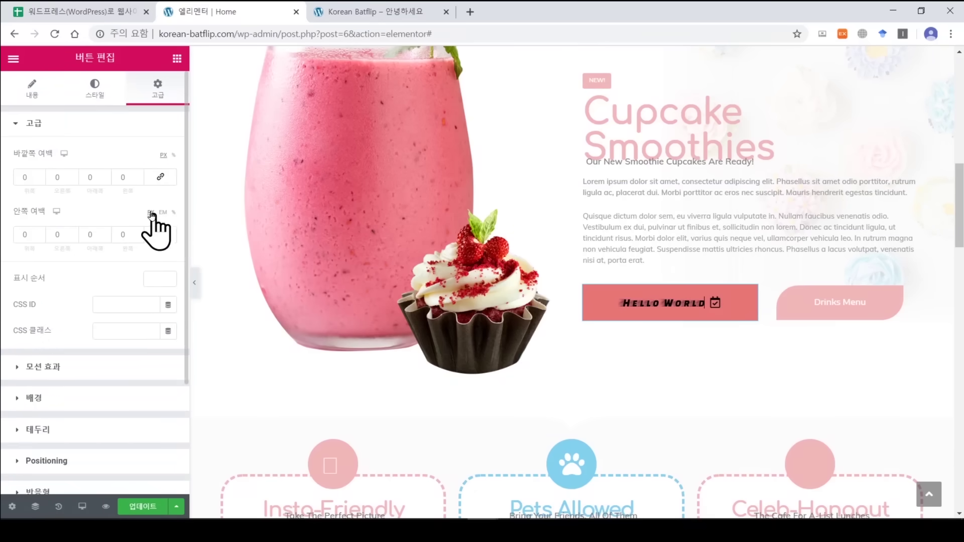
pyautogui.click(30, 87)
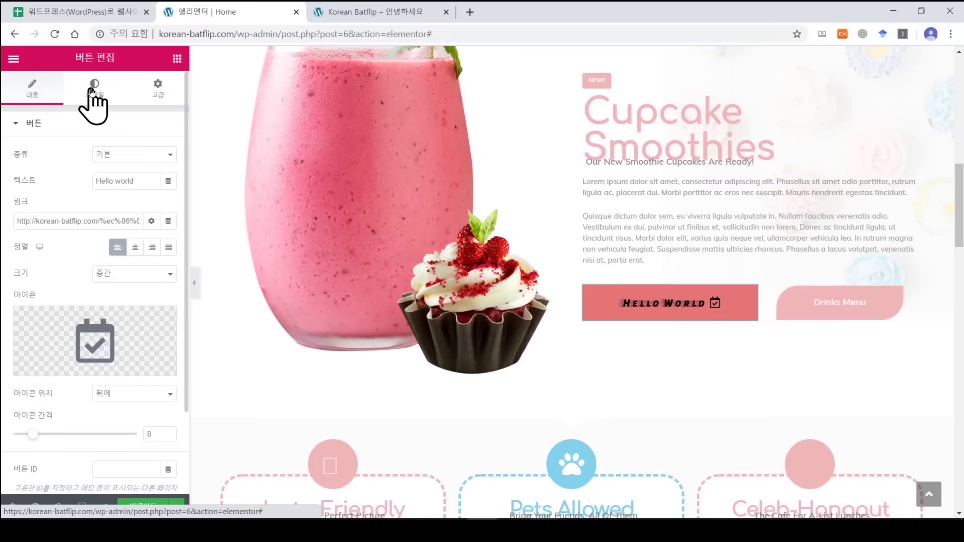
pyautogui.click(146, 90)
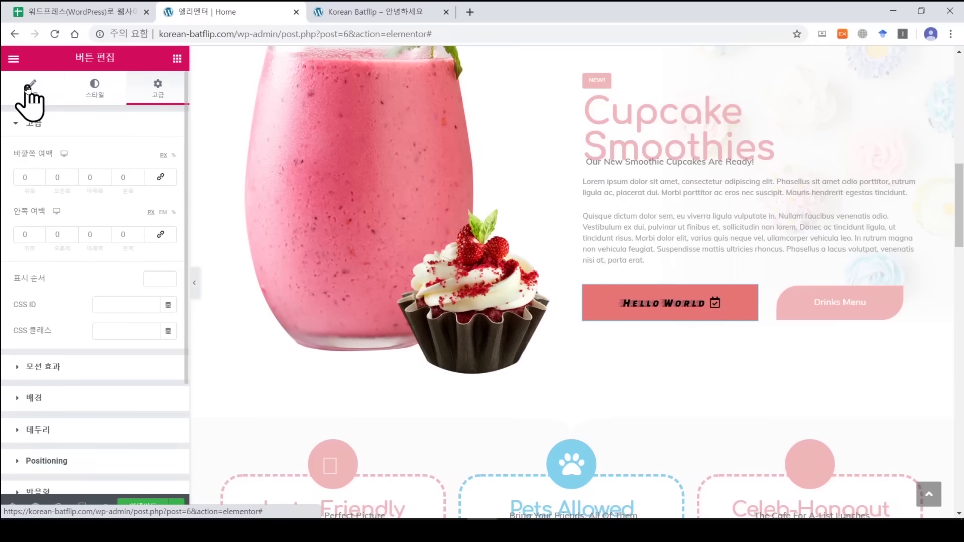
pyautogui.click(27, 88)
pyautogui.click(85, 91)
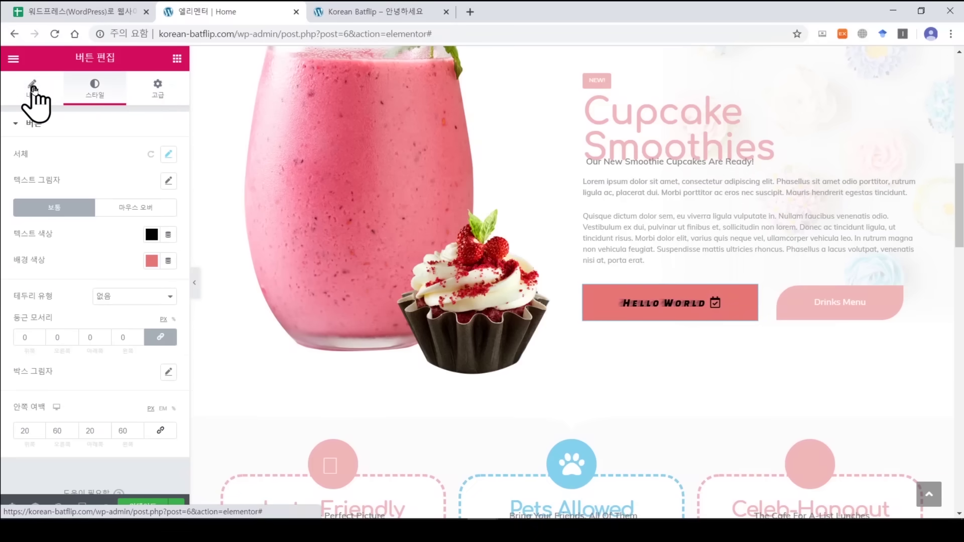
pyautogui.click(33, 88)
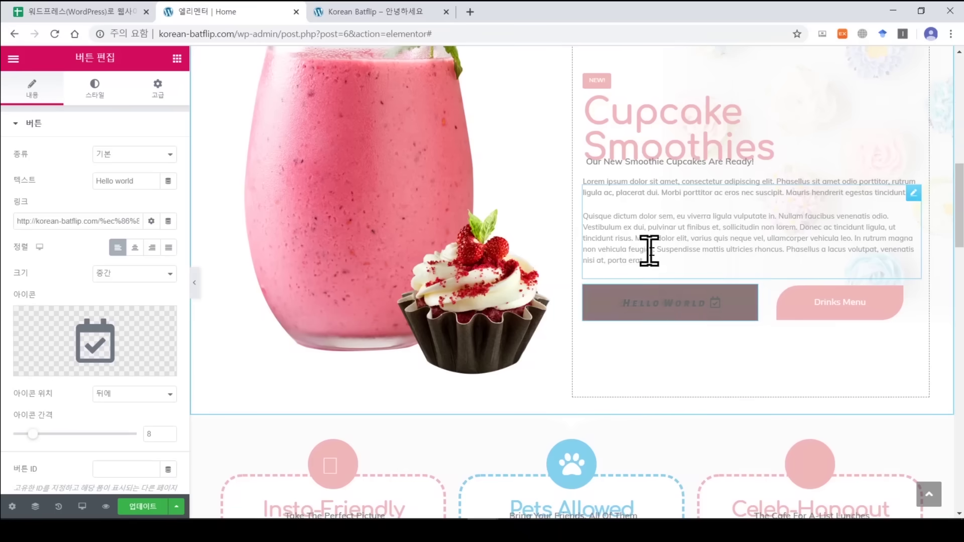
pyautogui.rightClick(642, 309)
pyautogui.click(605, 350)
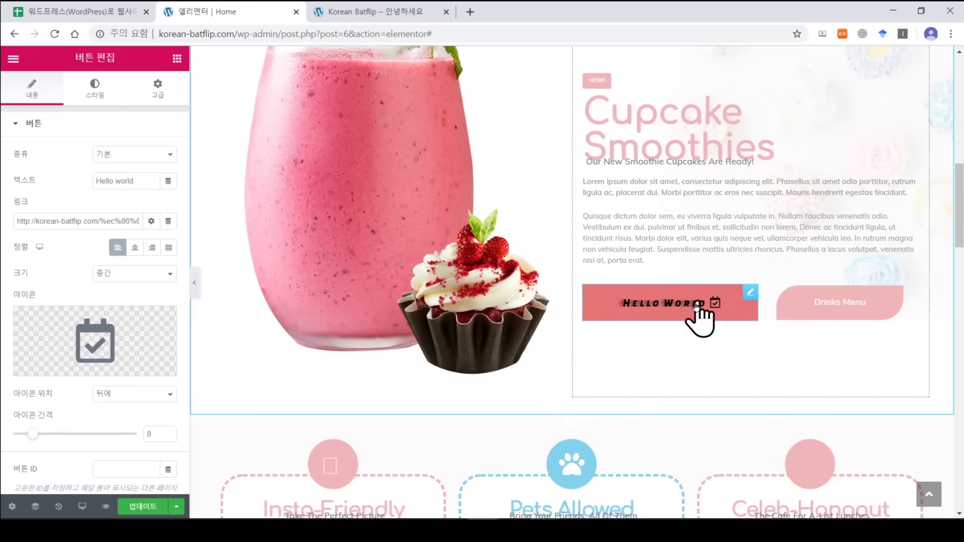
# Show the page's history of edit actions and look over the button changes.
pyautogui.click(59, 507)
pyautogui.scroll(-1, 187, 162)
pyautogui.moveTo(187, 162); pyautogui.dragTo(189, 121)
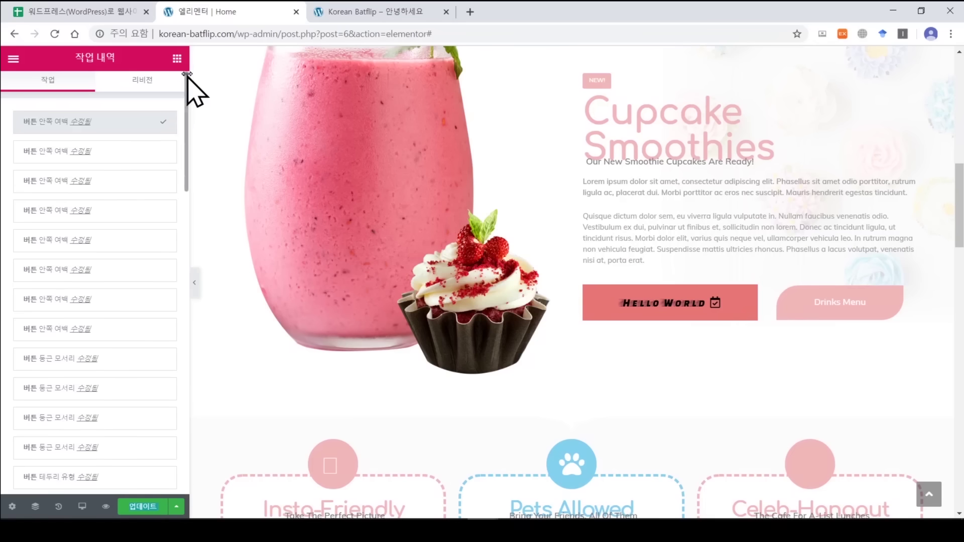
# Switch to the Google Sheets checklist and select the item "17. 이미지 편집하는 방법".
pyautogui.click(111, 18)
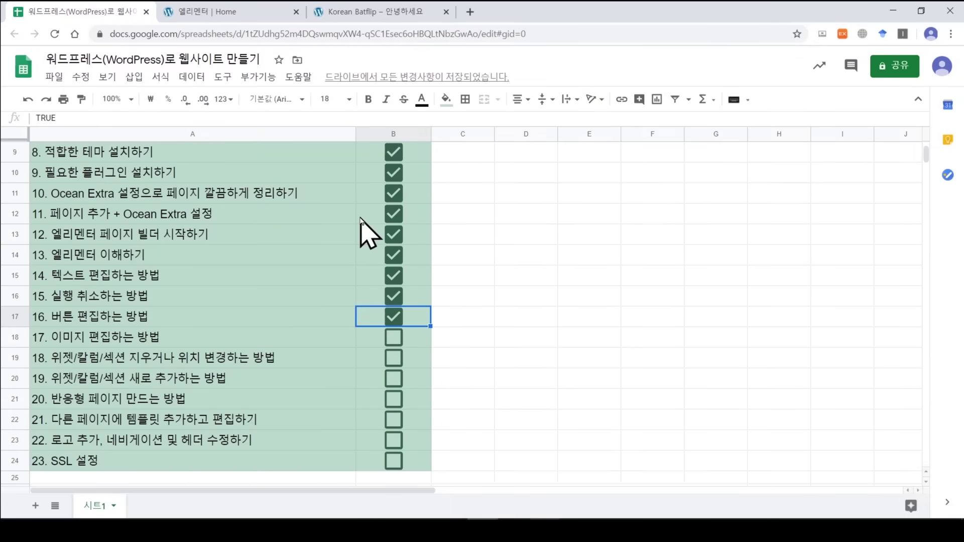
pyautogui.click(240, 336)
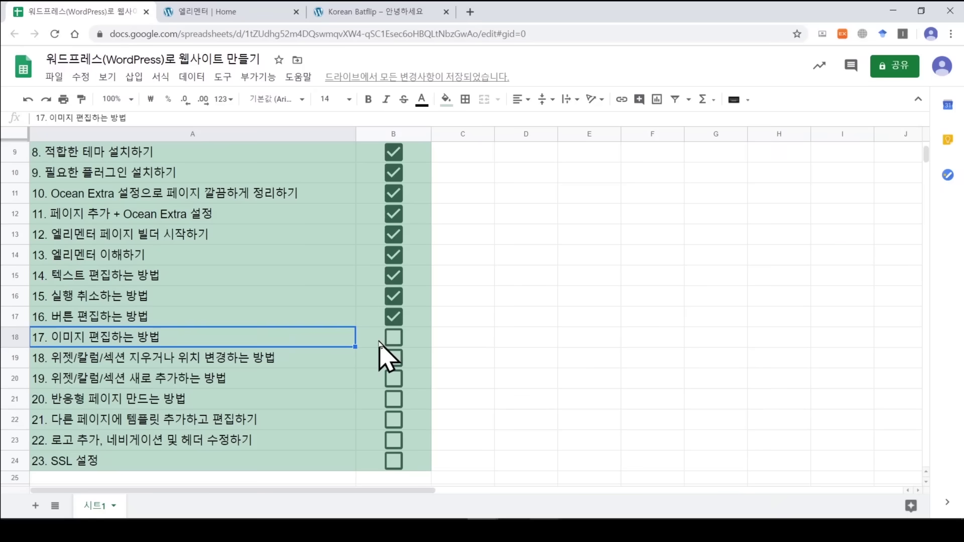
# Switch back to the Elementor editor, return to the widget list and update the home page.
pyautogui.click(241, 12)
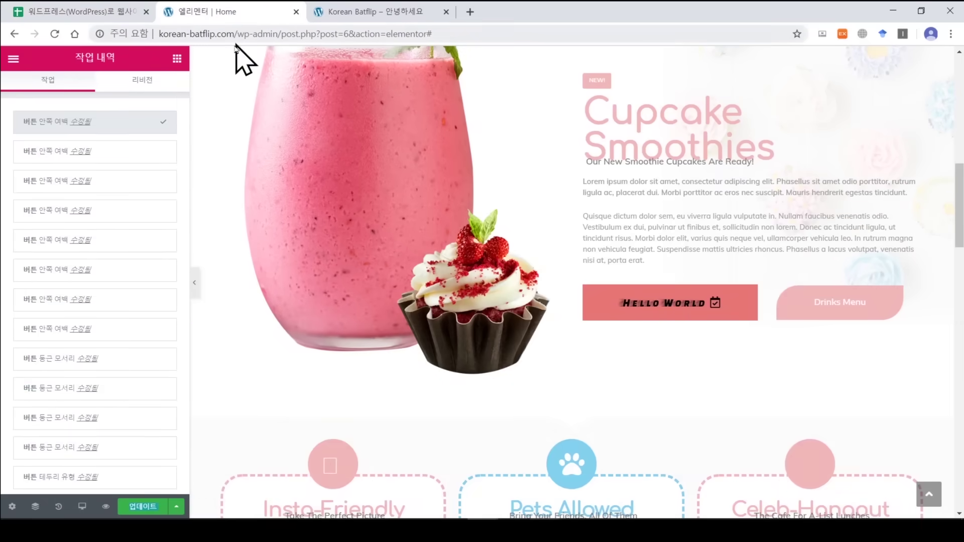
pyautogui.click(177, 59)
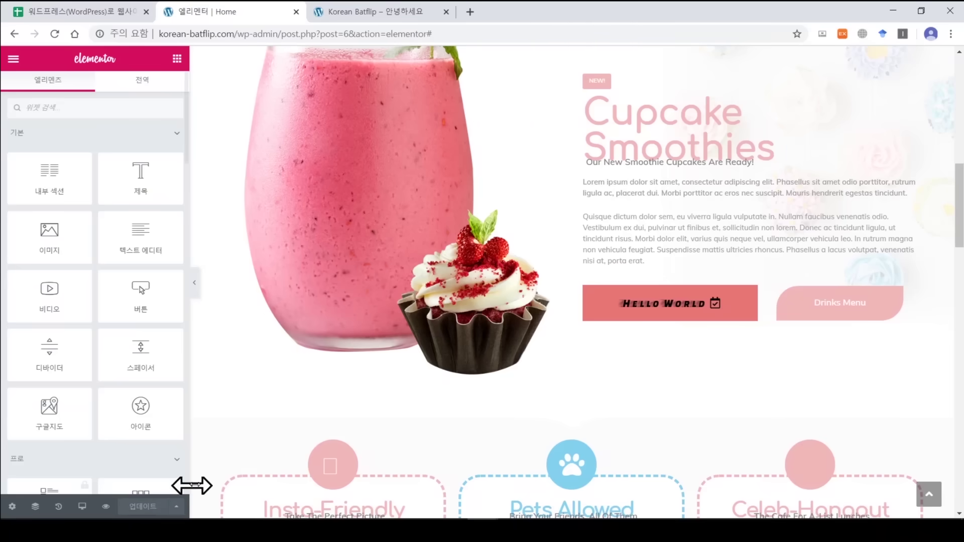
# Look over the home page from the hero banner down to the three feature boxes, and return to the smoothie image.
pyautogui.scroll(8, 820, 241)
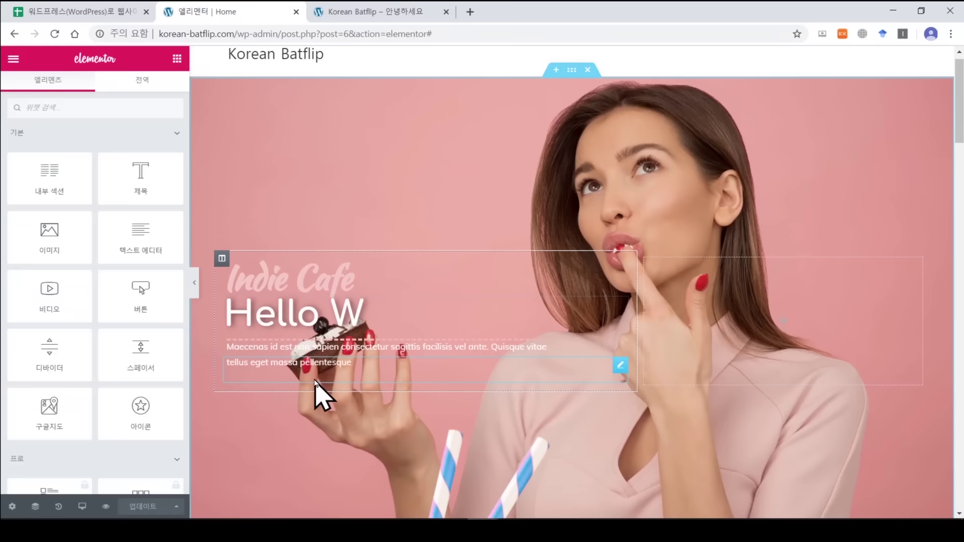
pyautogui.moveTo(956, 133); pyautogui.dragTo(958, 225)
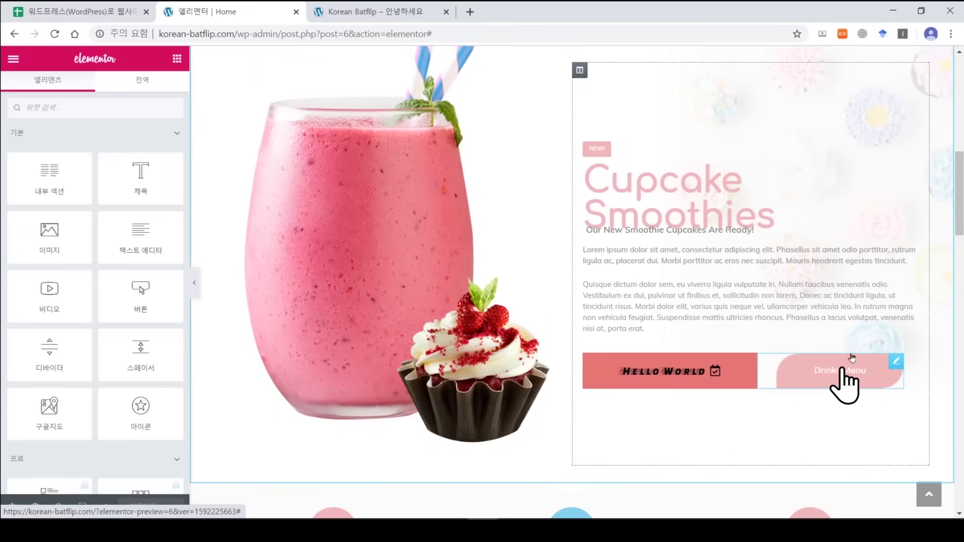
pyautogui.moveTo(957, 231); pyautogui.dragTo(957, 300)
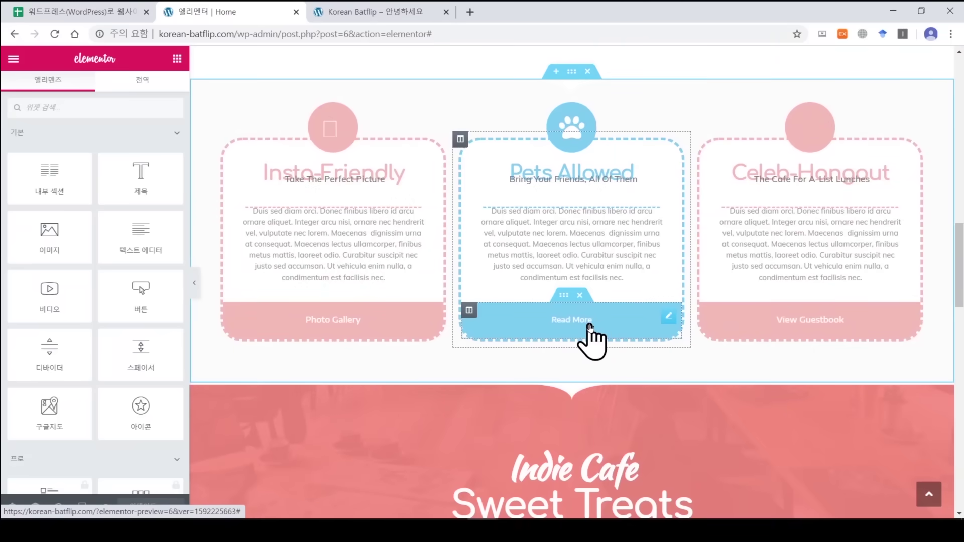
pyautogui.moveTo(960, 262); pyautogui.dragTo(960, 93)
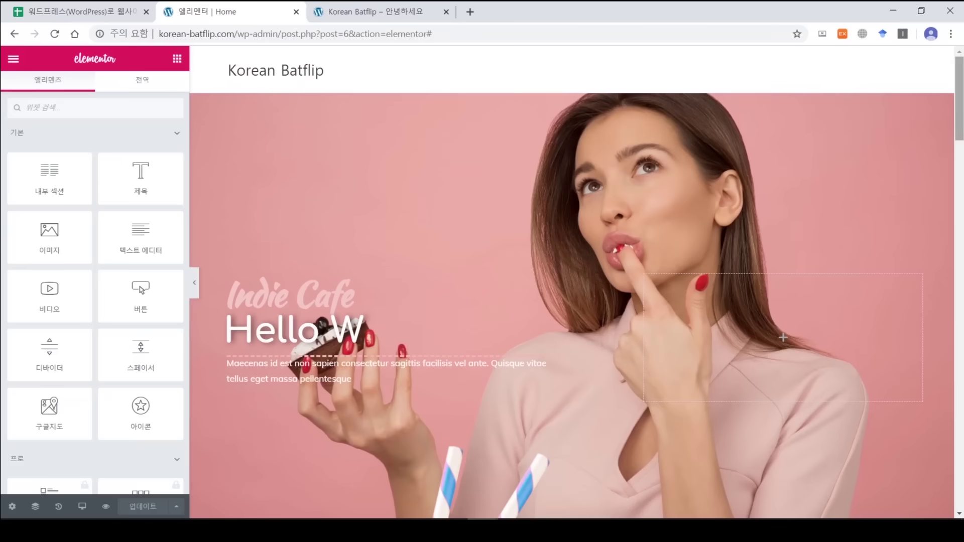
pyautogui.scroll(-3, 880, 110)
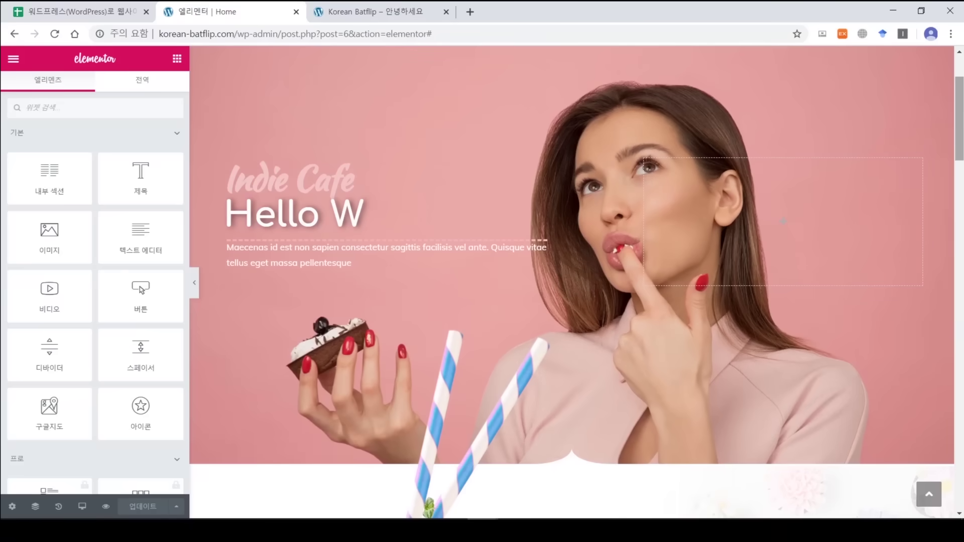
pyautogui.scroll(-6, 722, 161)
pyautogui.scroll(-1, 573, 281)
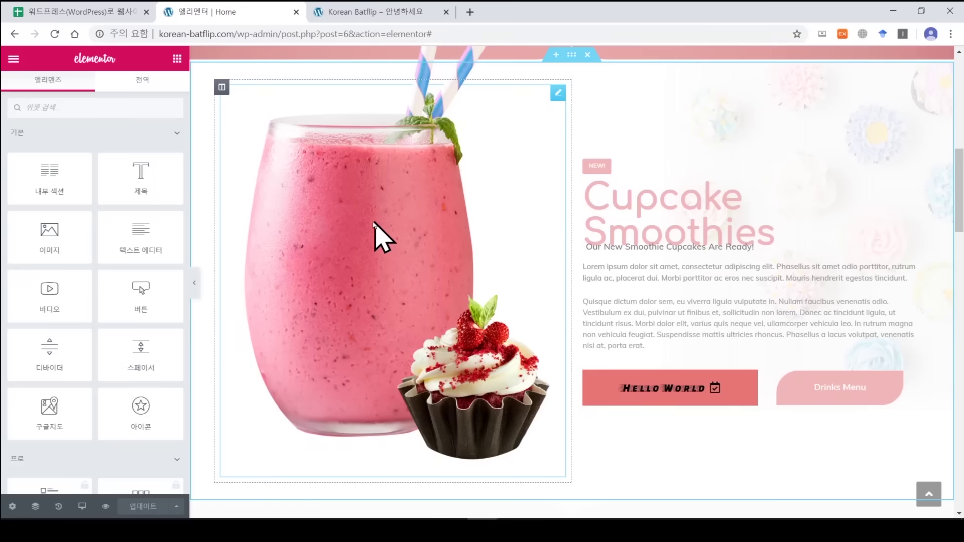
# Open the smoothie and cupcake image for editing and remove its current picture.
pyautogui.rightClick(352, 204)
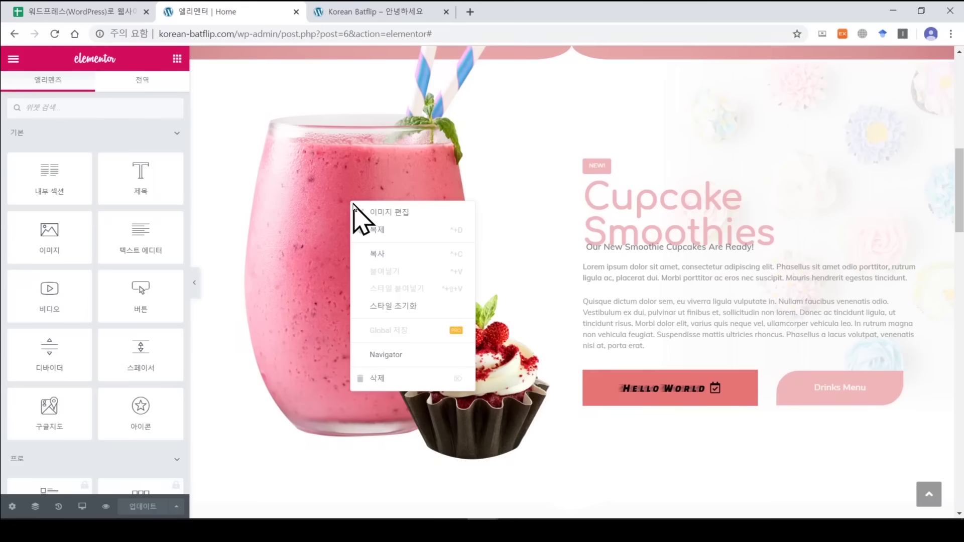
pyautogui.click(377, 213)
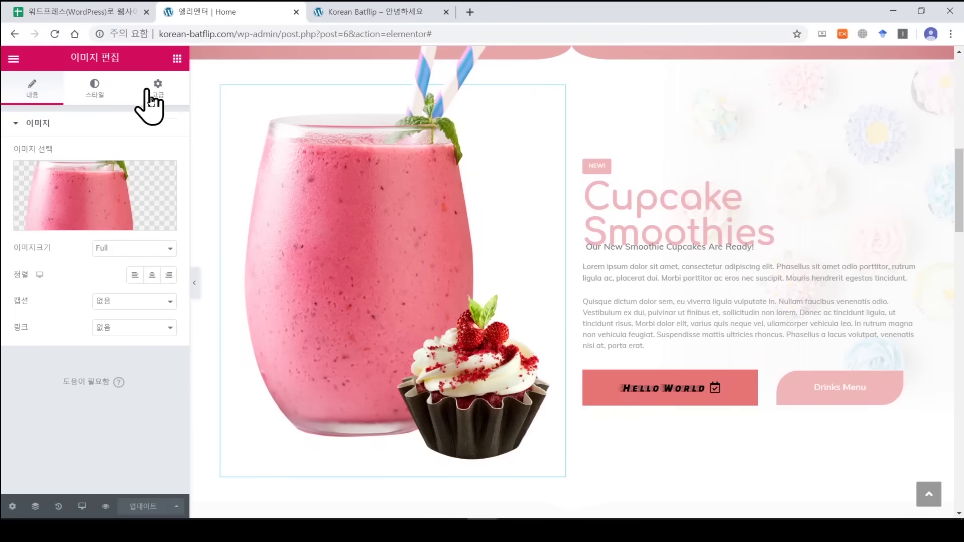
pyautogui.moveTo(142, 203)
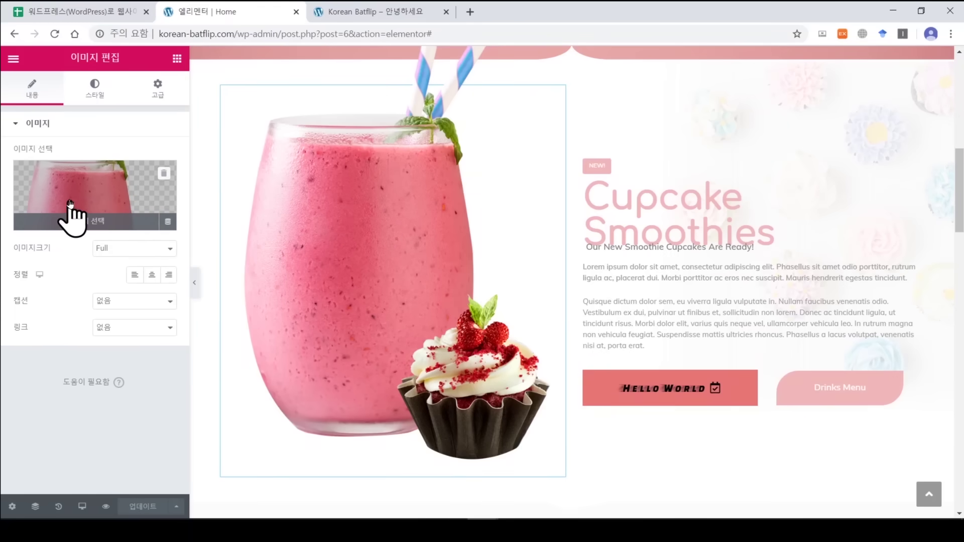
pyautogui.click(164, 175)
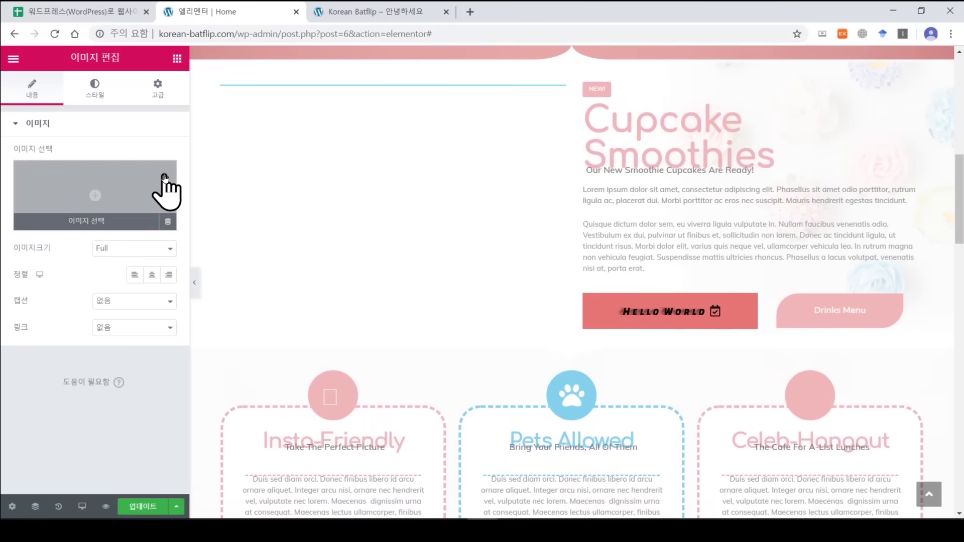
# Upload cake.jpg from the project's images folder and insert it as the picture of the emptied image widget.
pyautogui.click(96, 199)
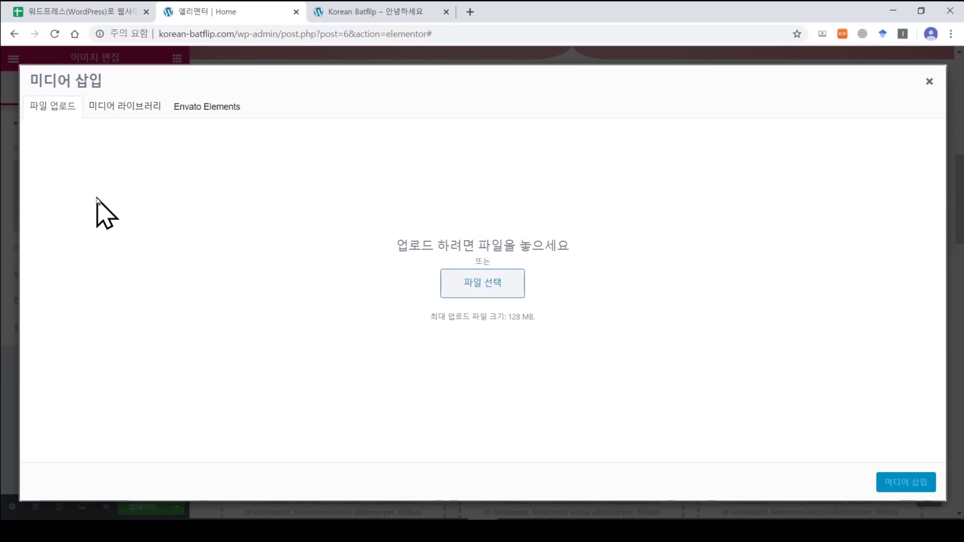
pyautogui.click(485, 292)
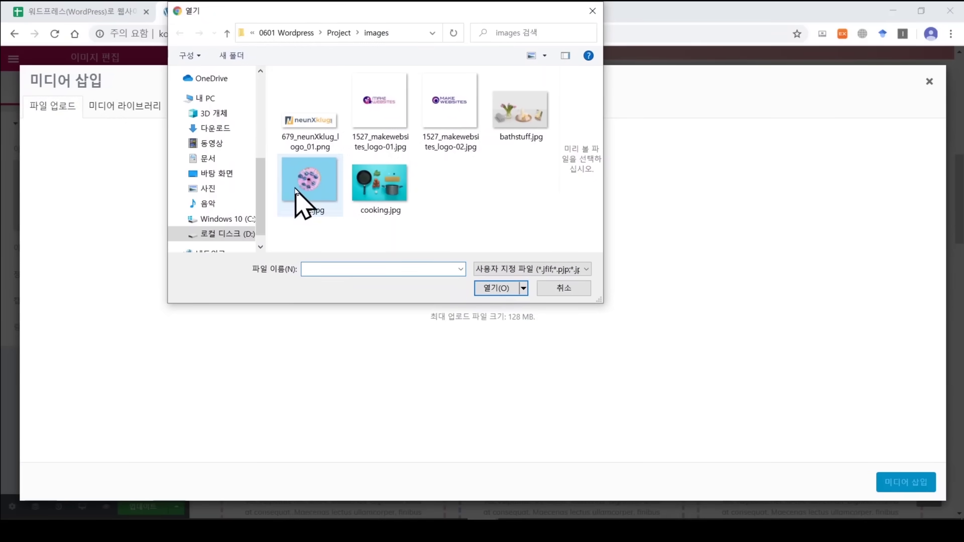
pyautogui.click(301, 188)
pyautogui.click(495, 290)
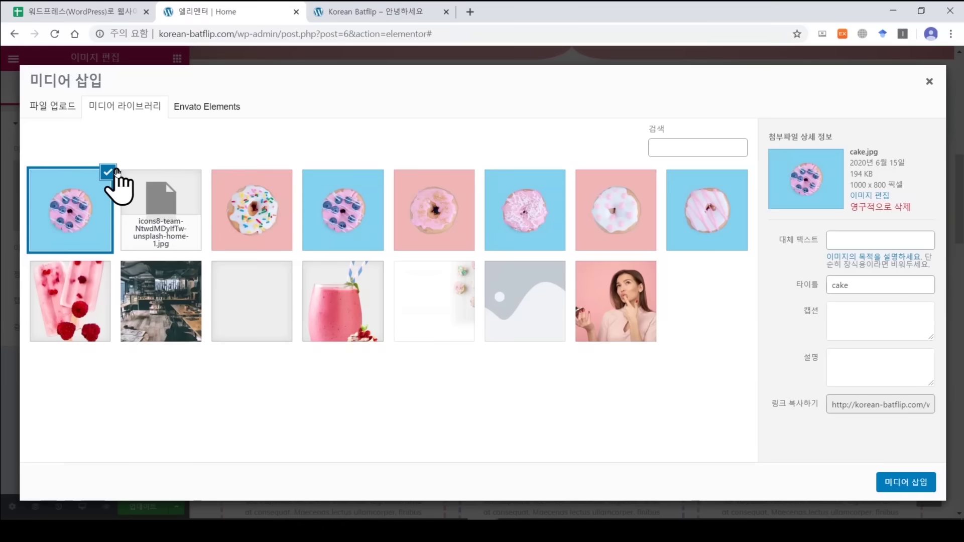
pyautogui.moveTo(848, 175); pyautogui.dragTo(853, 172)
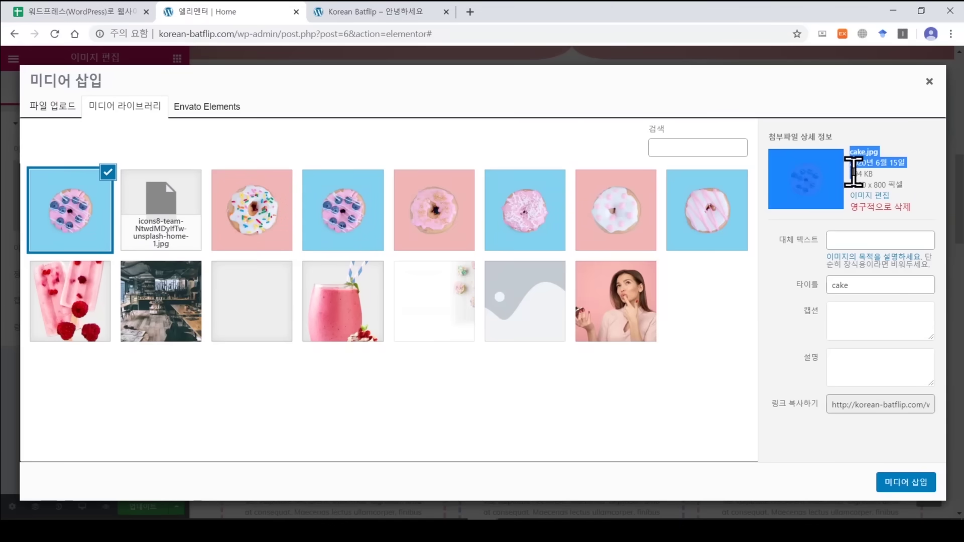
pyautogui.click(856, 176)
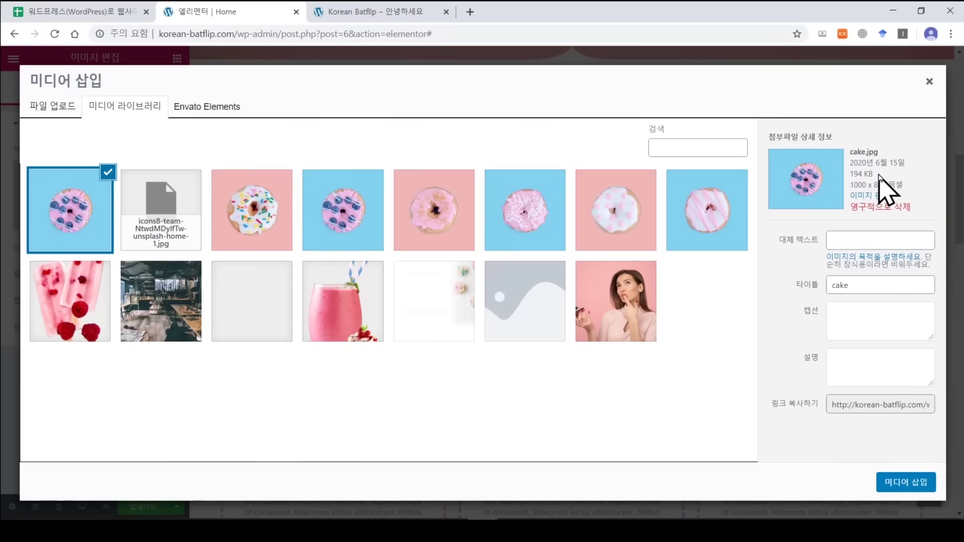
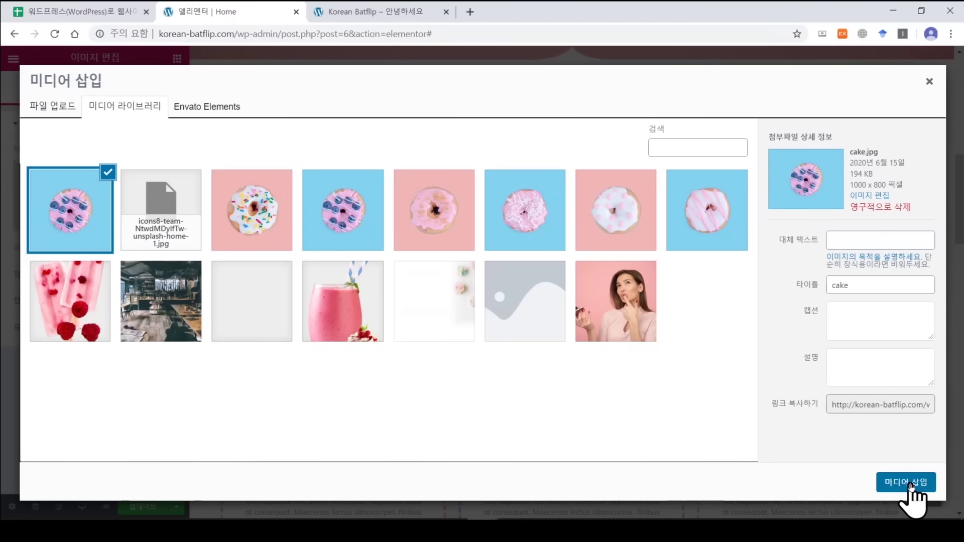
pyautogui.click(910, 484)
# Set the donut image's top outer margin to +270 px.
pyautogui.moveTo(958, 233); pyautogui.dragTo(961, 199)
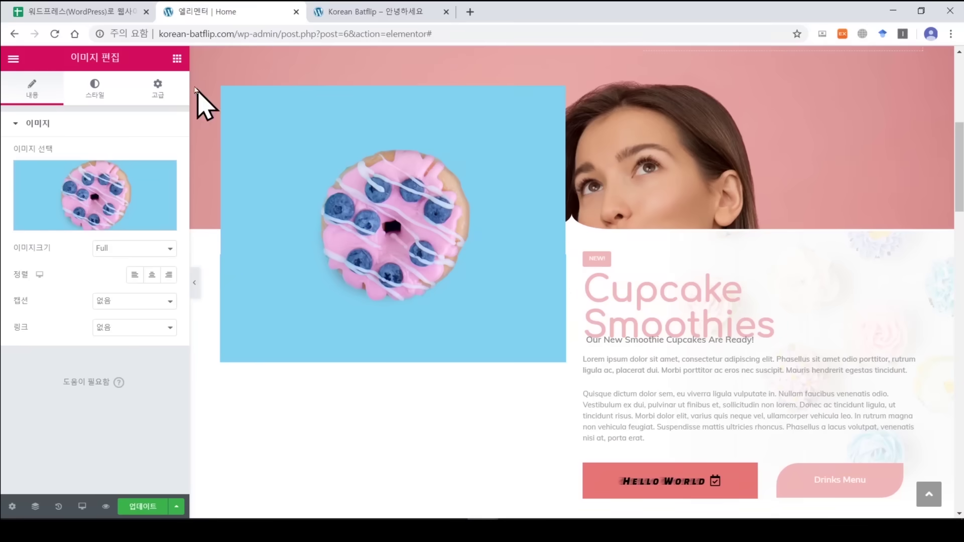
pyautogui.click(159, 84)
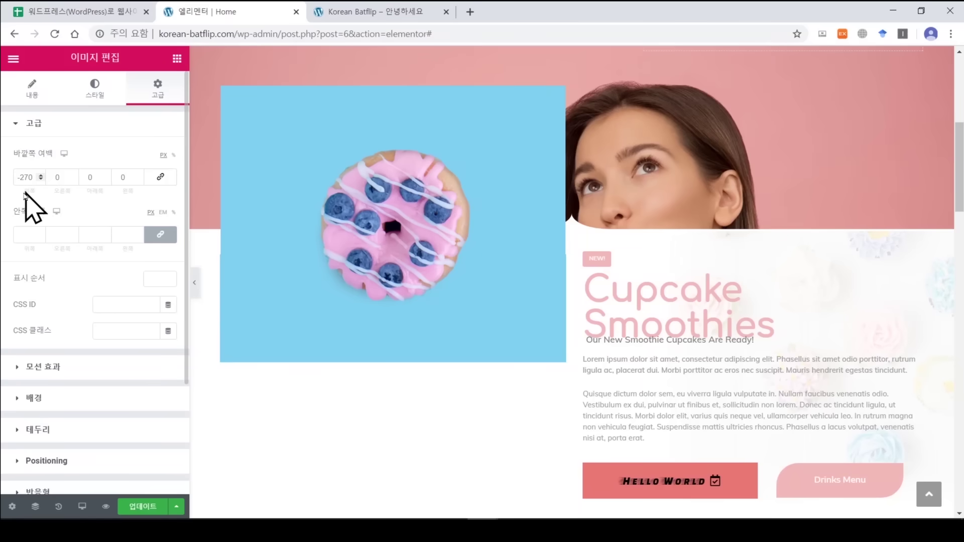
pyautogui.moveTo(16, 178); pyautogui.dragTo(25, 177)
pyautogui.press('BackSpace')
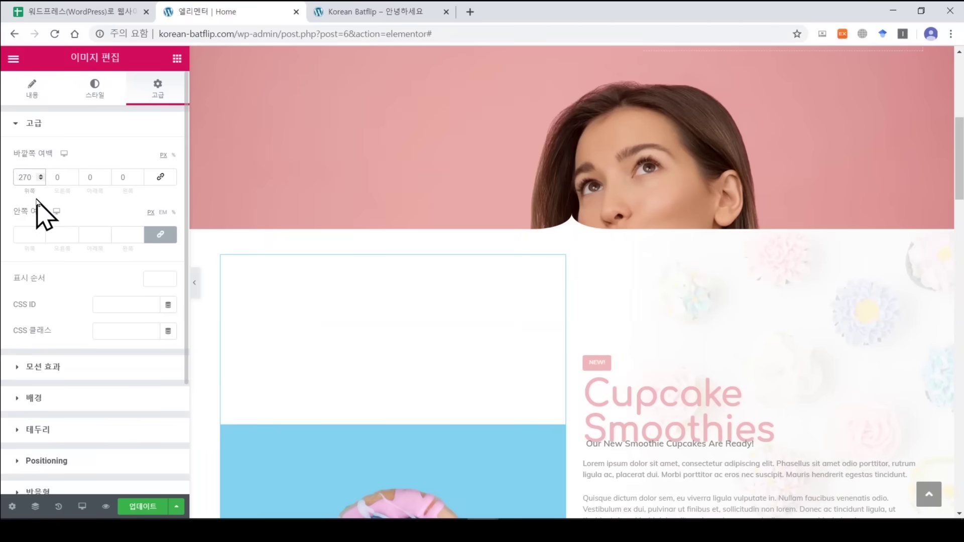
pyautogui.write('+')
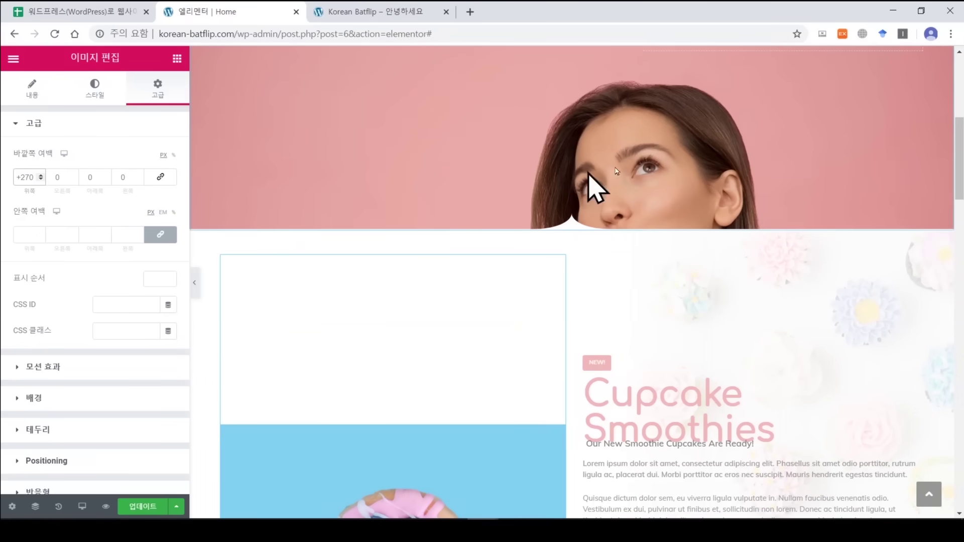
pyautogui.scroll(-1, 577, 191)
pyautogui.scroll(-3, 577, 281)
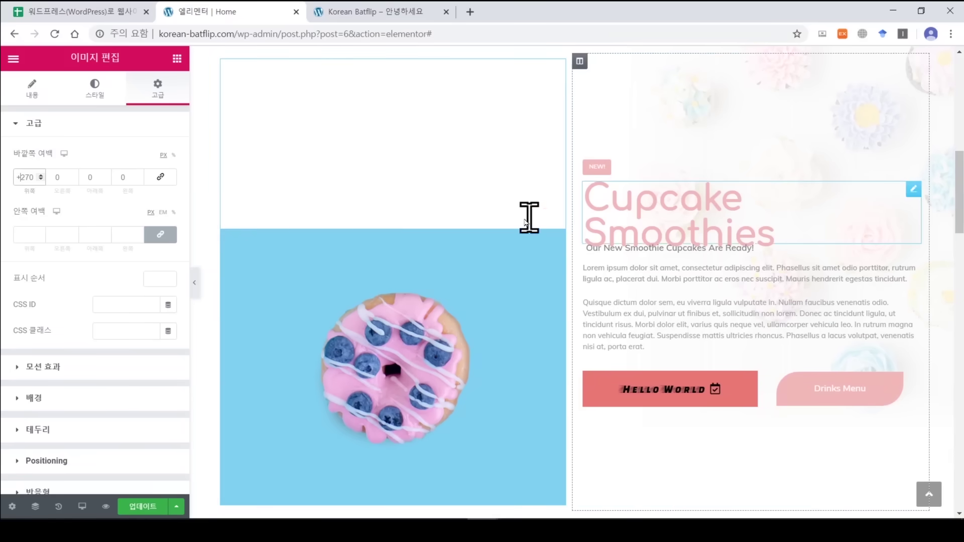
# Set the donut image's bottom outer margin to 30 px.
pyautogui.doubleClick(93, 176)
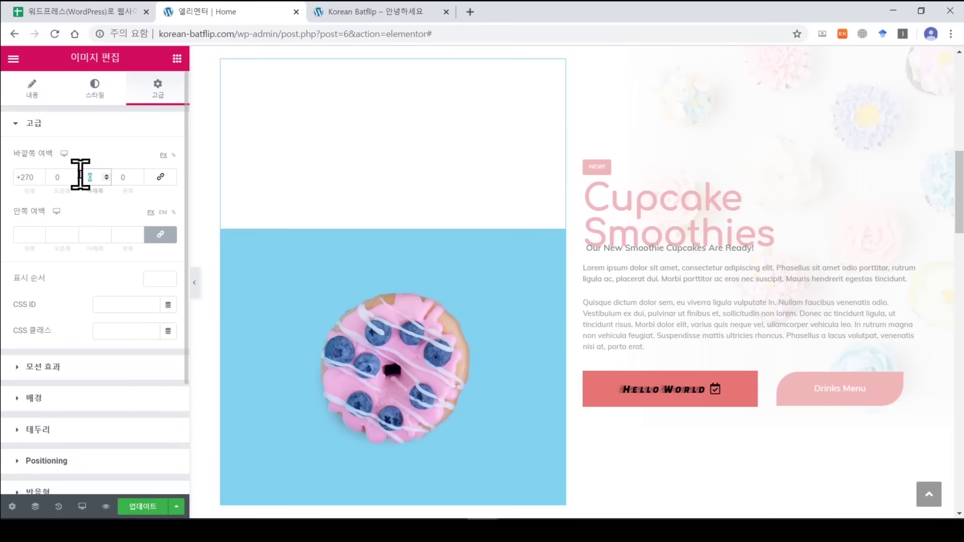
pyautogui.write('30')
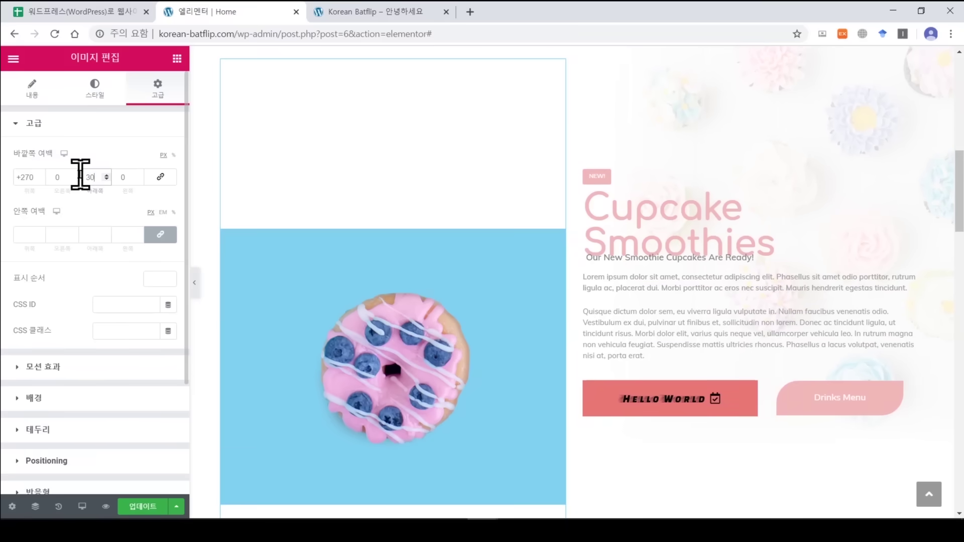
pyautogui.scroll(-3, 947, 155)
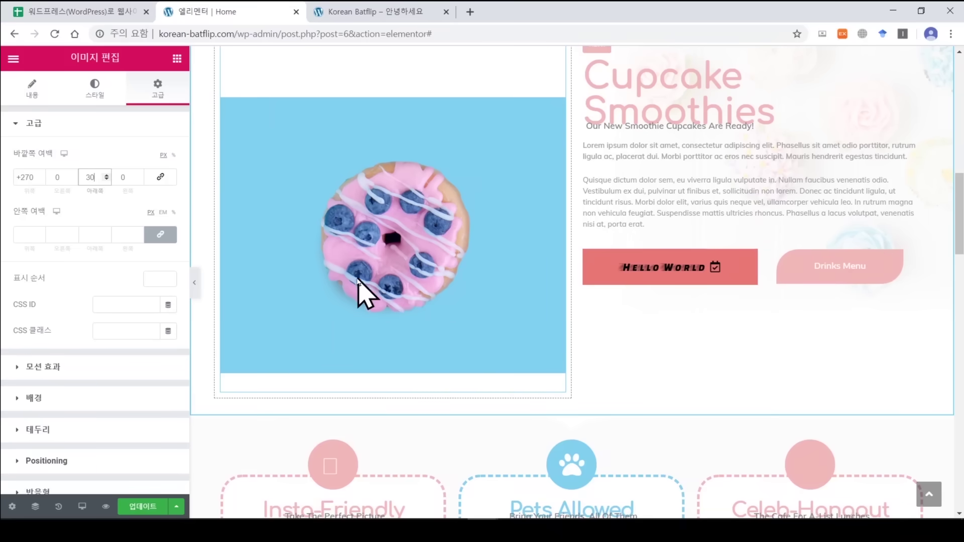
# Set both the top and bottom outer margins of the donut image to 0.
pyautogui.click(40, 180)
pyautogui.moveTo(35, 180); pyautogui.dragTo(11, 178)
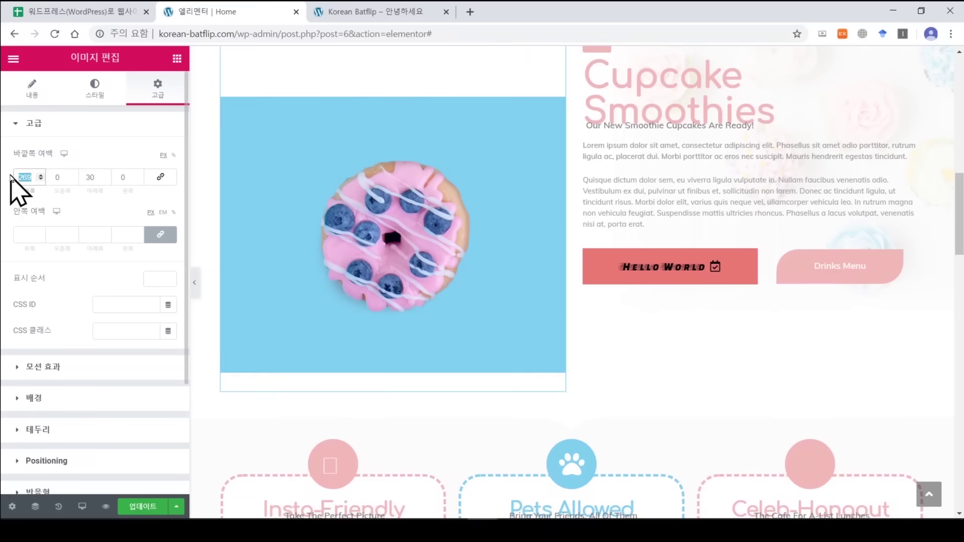
pyautogui.write('0')
pyautogui.moveTo(95, 176); pyautogui.dragTo(81, 189)
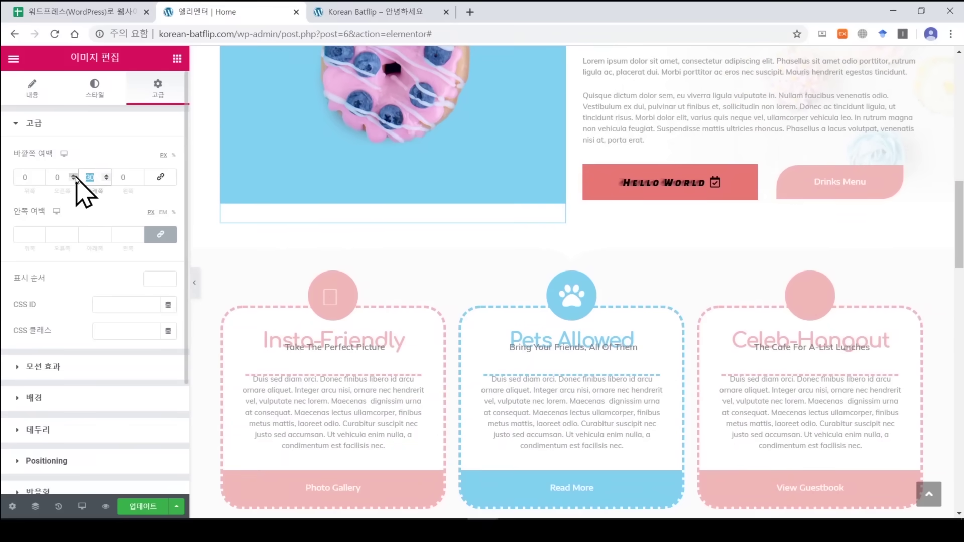
pyautogui.write('0')
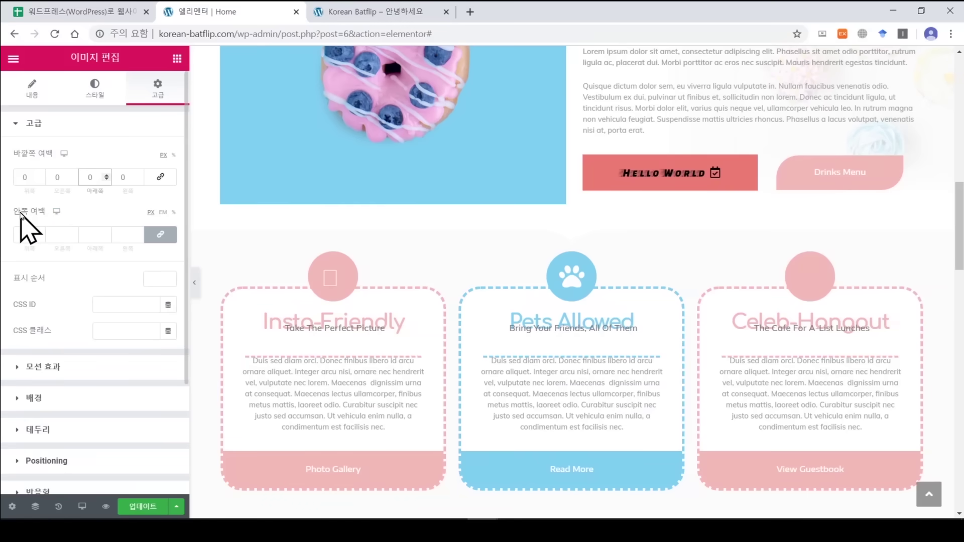
pyautogui.scroll(3, 254, 215)
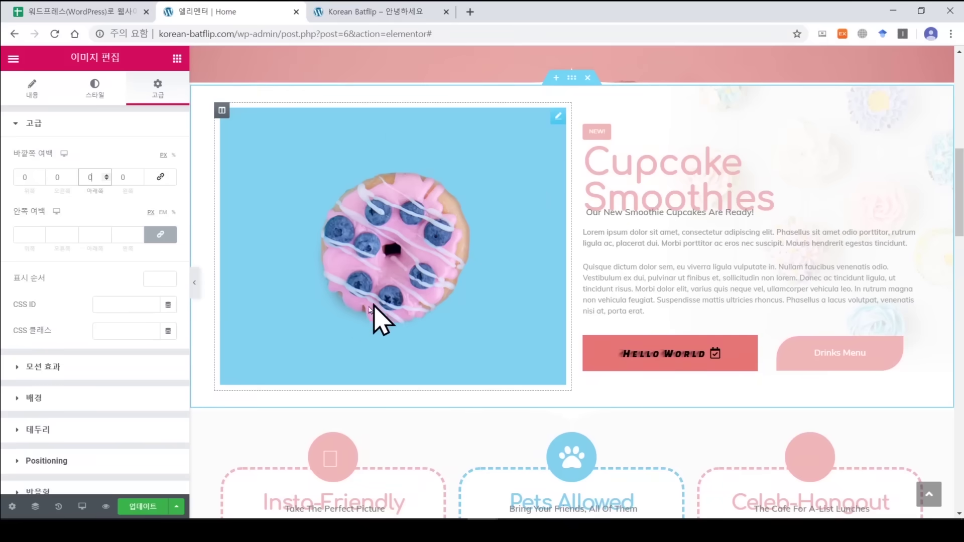
# Try 20 px of padding on all sides of the donut image, and set the padding back to 0.
pyautogui.click(27, 234)
pyautogui.write('20')
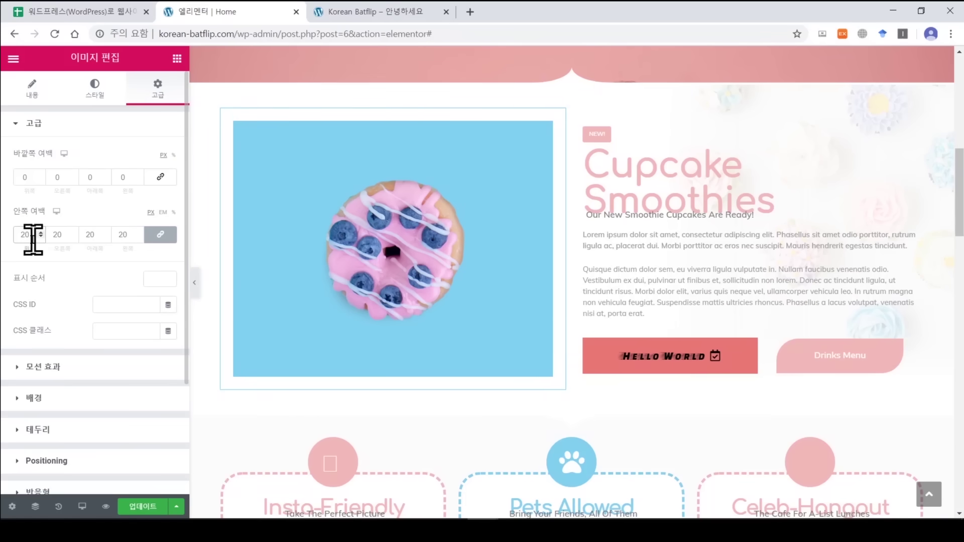
pyautogui.moveTo(32, 234); pyautogui.dragTo(14, 232)
pyautogui.write('0')
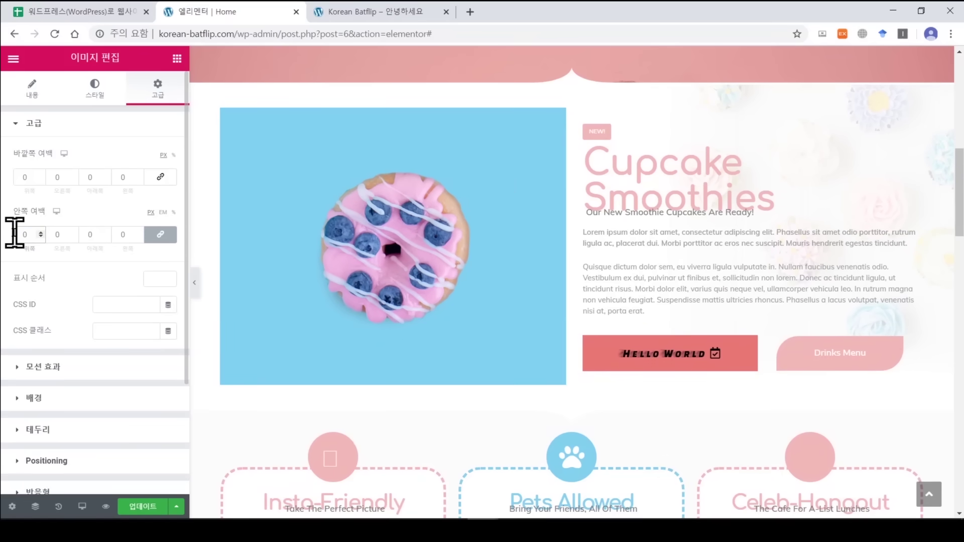
# Try the Medium Large - 768 x 0 size on the donut image, and set its size to Large - 1024 x 1024.
pyautogui.click(33, 89)
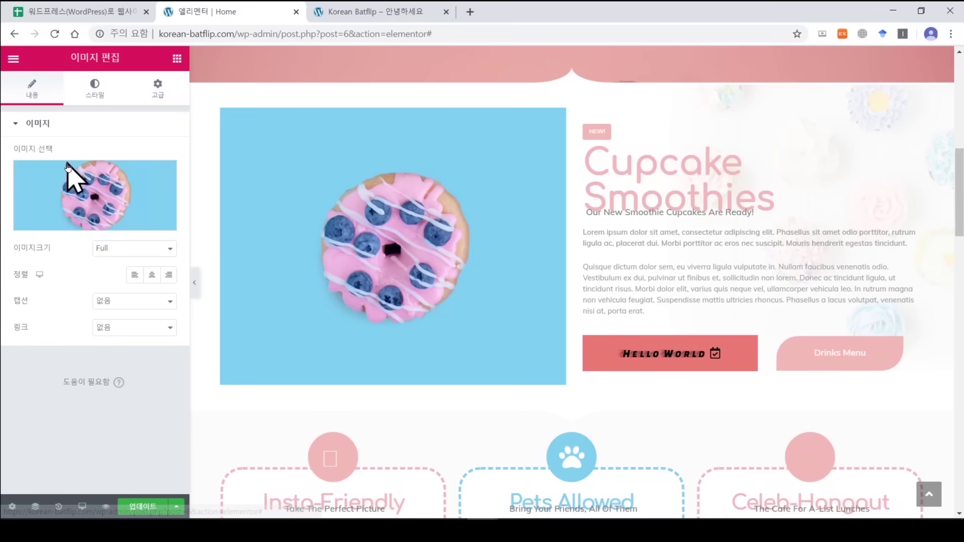
pyautogui.click(153, 249)
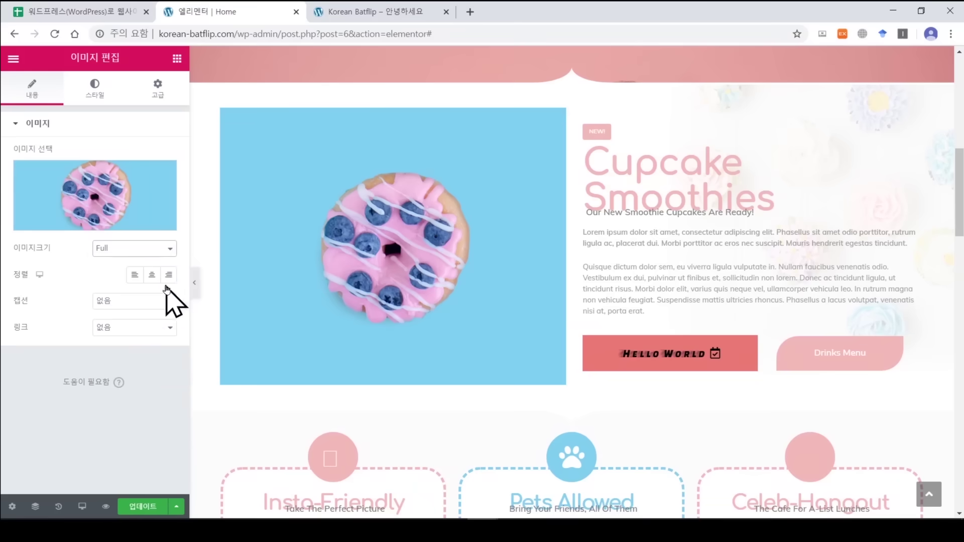
pyautogui.click(167, 287)
pyautogui.click(171, 251)
pyautogui.click(163, 307)
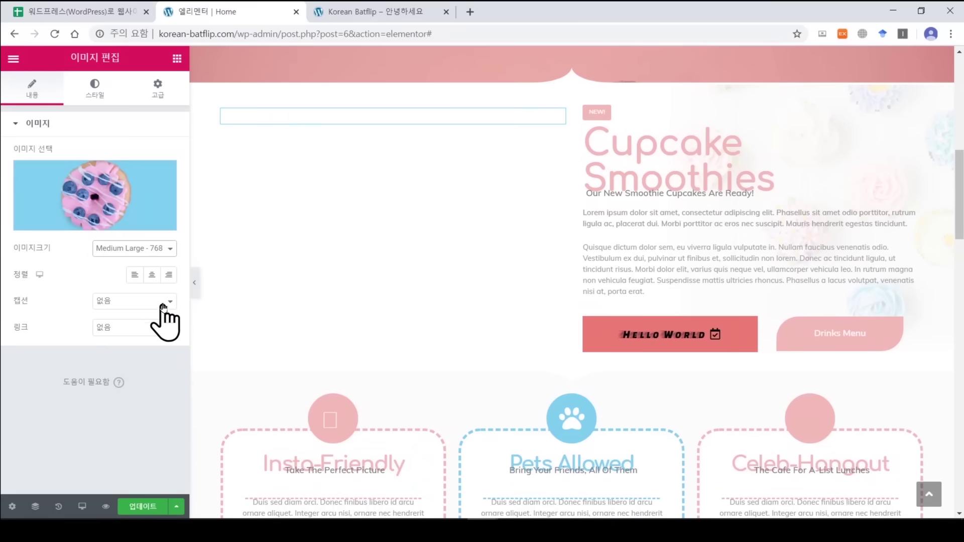
pyautogui.click(165, 250)
pyautogui.click(156, 326)
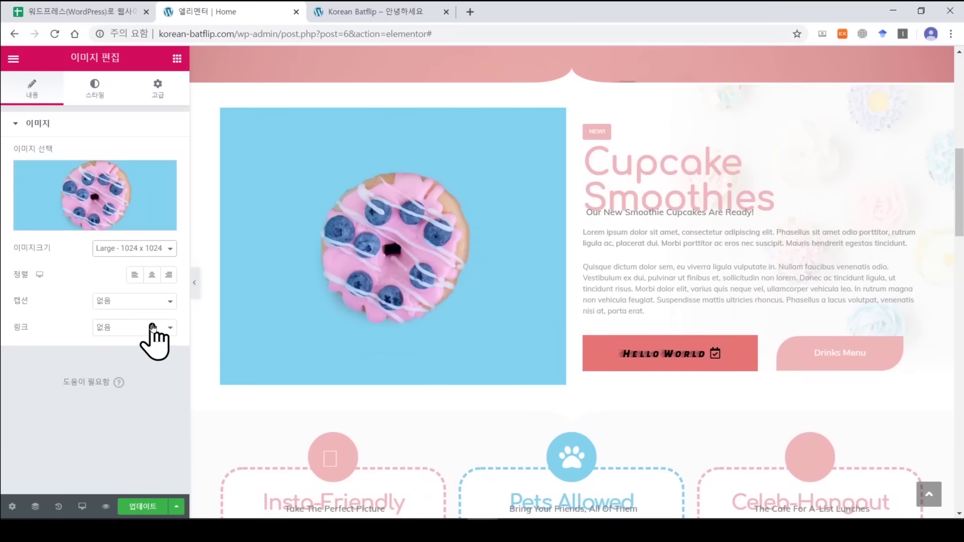
# Try a custom size of 100 x 150 on the donut image, and return it to Large - 1024 x 1024.
pyautogui.click(170, 249)
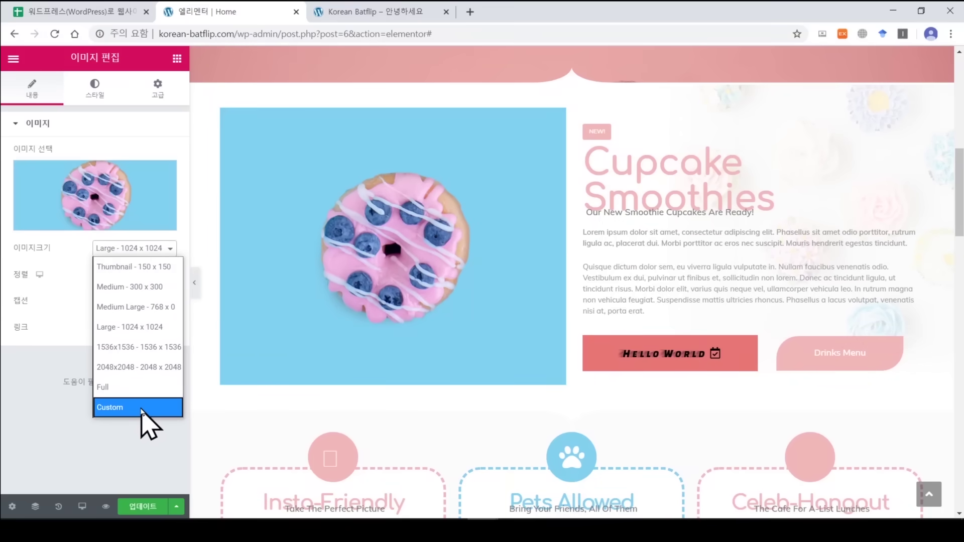
pyautogui.click(142, 409)
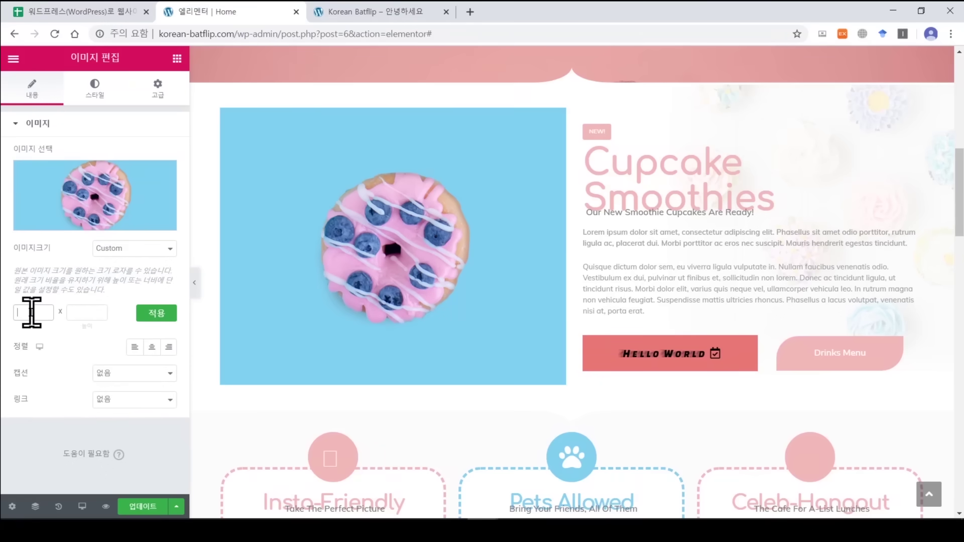
pyautogui.write('00')
pyautogui.click(94, 311)
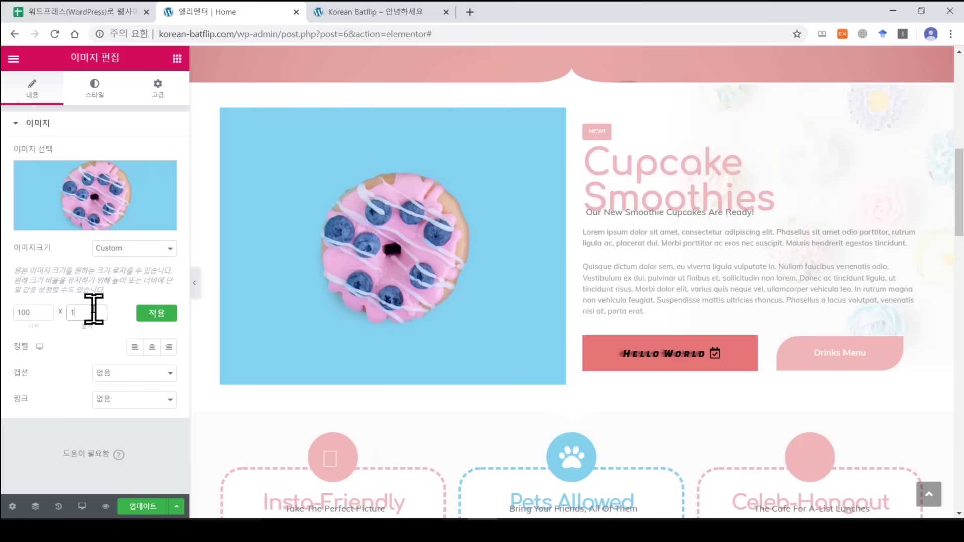
pyautogui.click(160, 313)
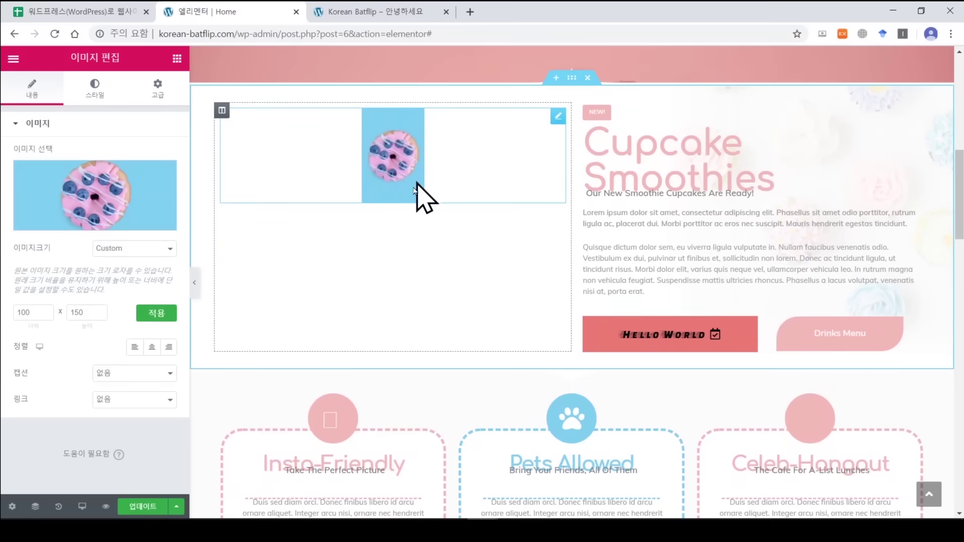
pyautogui.click(146, 249)
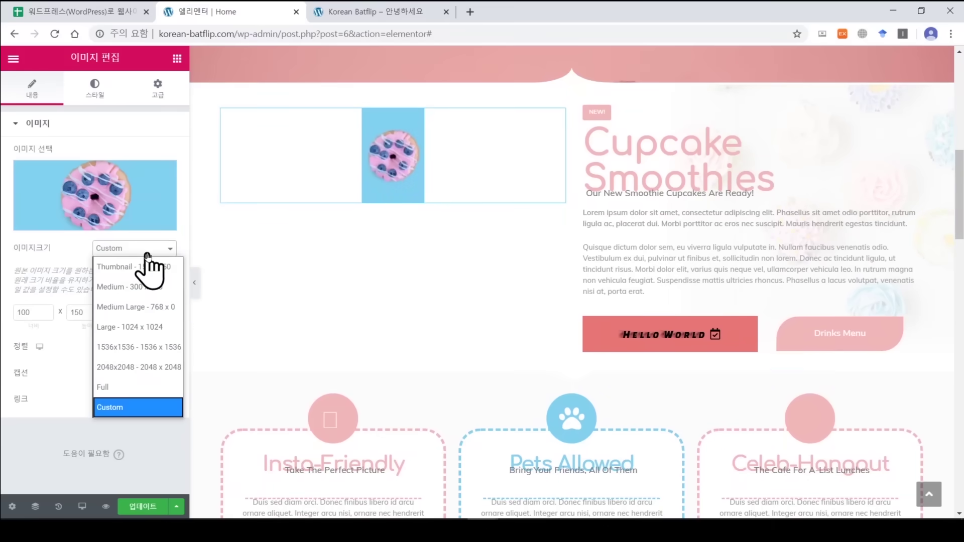
pyautogui.click(136, 327)
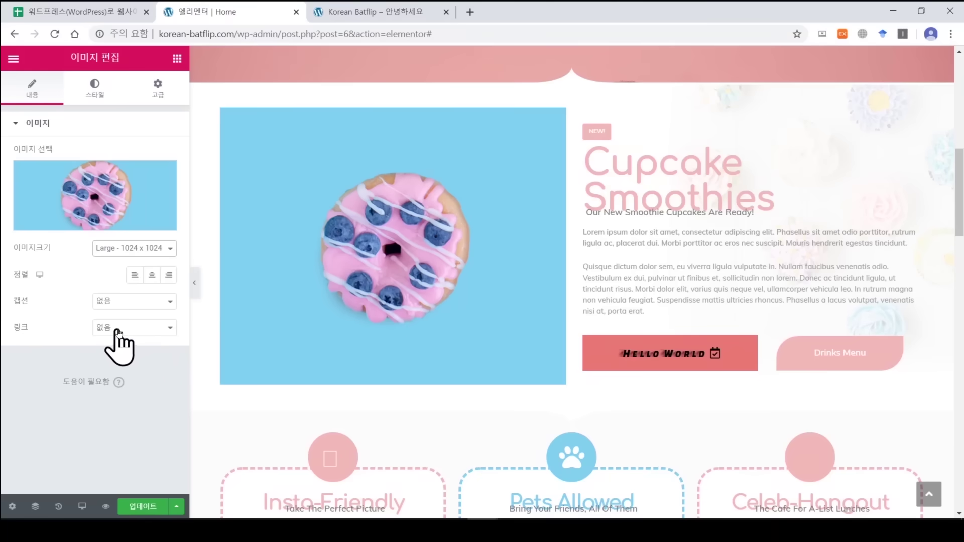
# Link the donut image through a custom URL (사용자 URL) to the site's 소개 page.
pyautogui.click(136, 329)
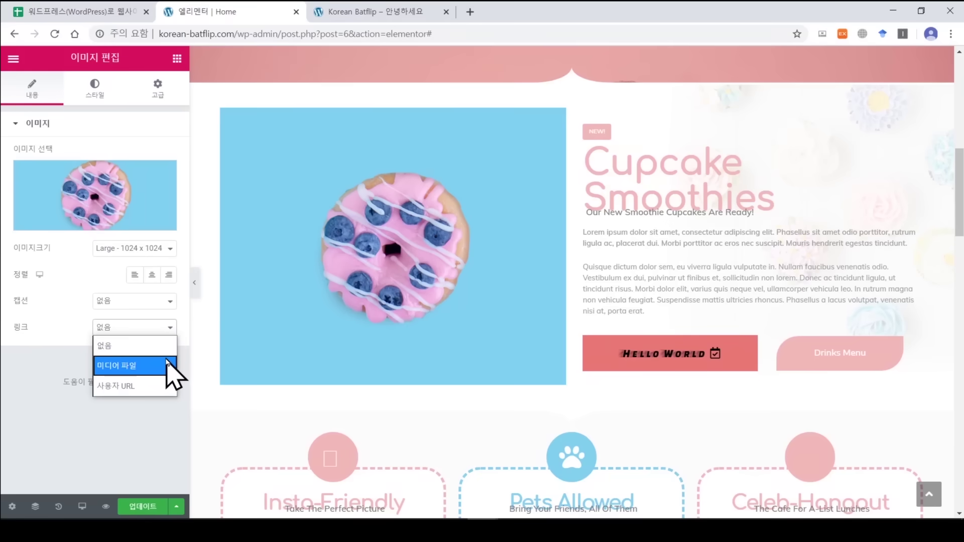
pyautogui.click(151, 386)
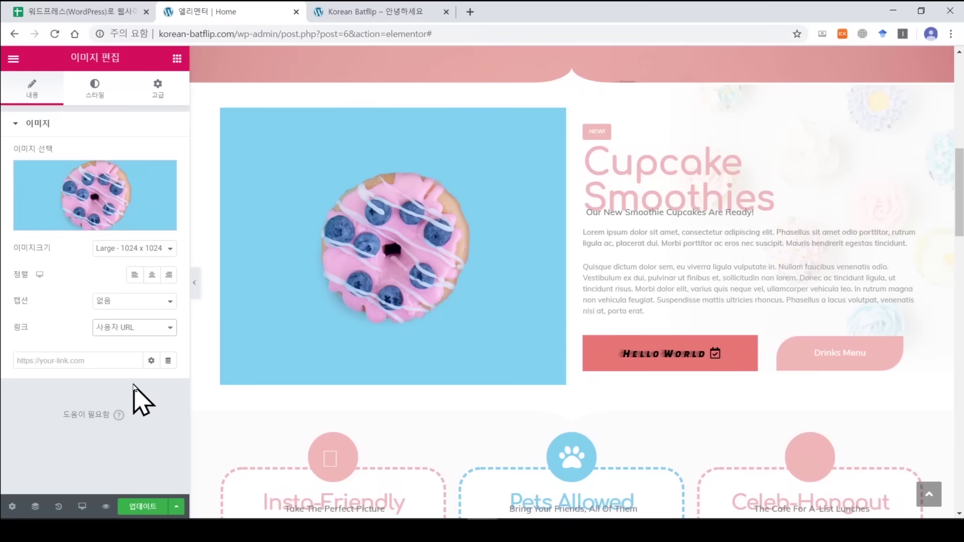
pyautogui.click(102, 357)
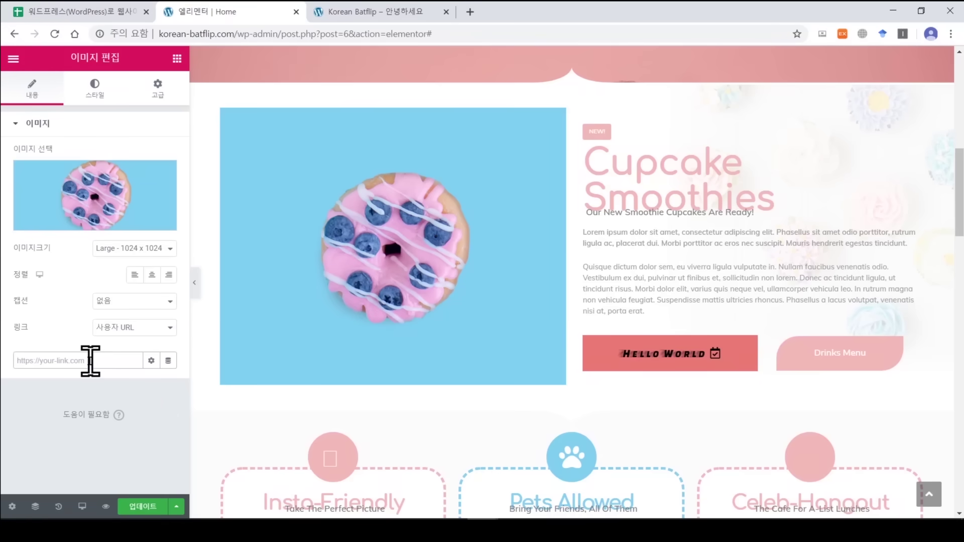
pyautogui.write('소개')
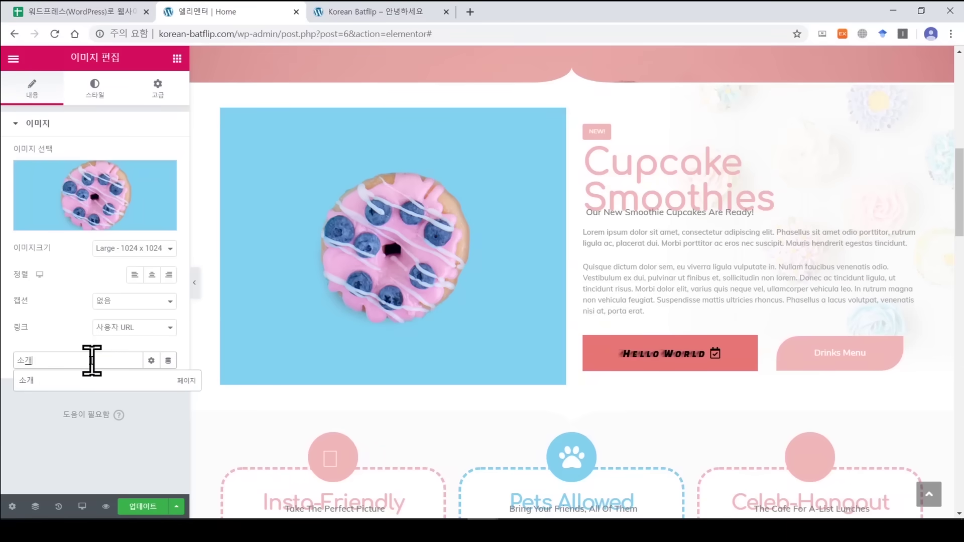
pyautogui.click(40, 381)
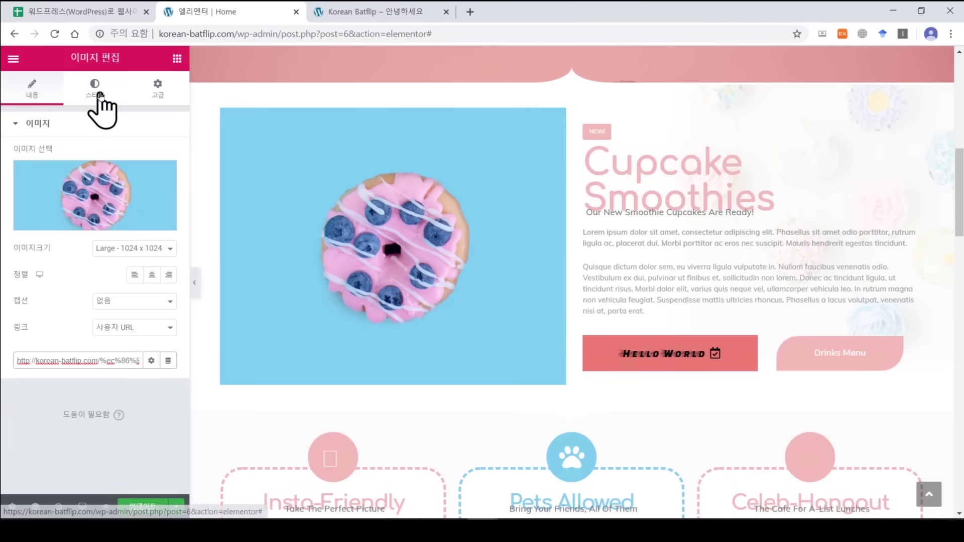
# Set the donut image's width (너비) and maximum width (최대 너비) to 100% and its opacity (투명도) to 1.
pyautogui.click(98, 93)
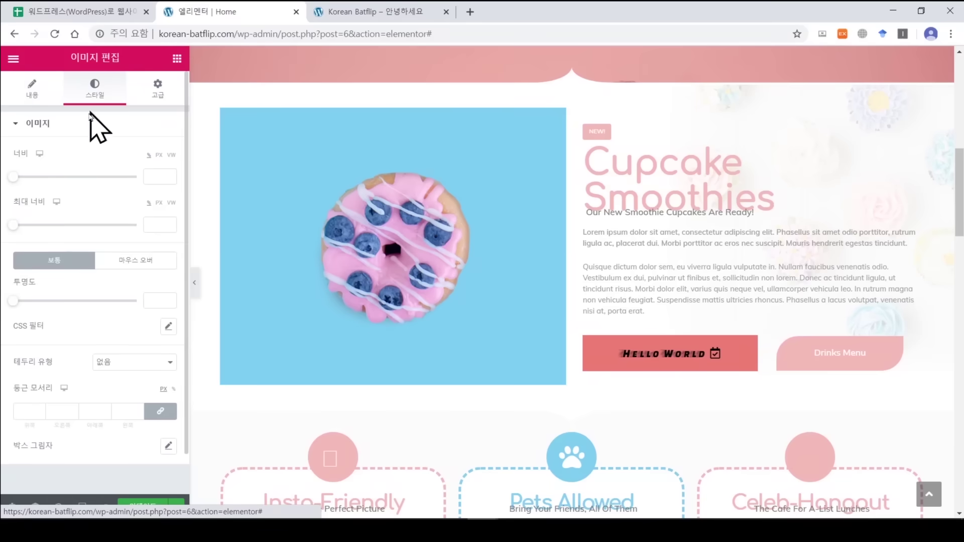
pyautogui.moveTo(14, 177); pyautogui.dragTo(136, 177)
pyautogui.moveTo(10, 227); pyautogui.dragTo(141, 224)
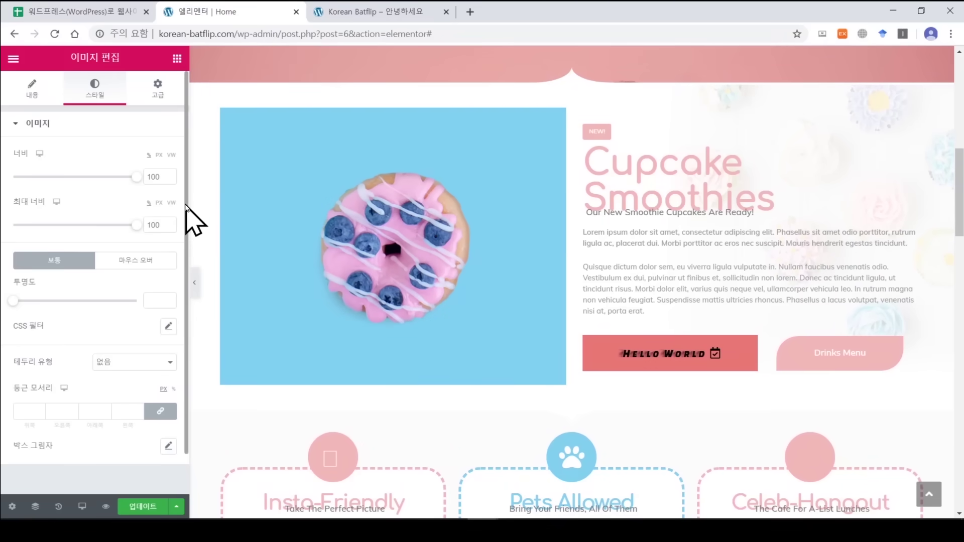
pyautogui.scroll(-1, 187, 221)
pyautogui.moveTo(187, 222); pyautogui.dragTo(186, 246)
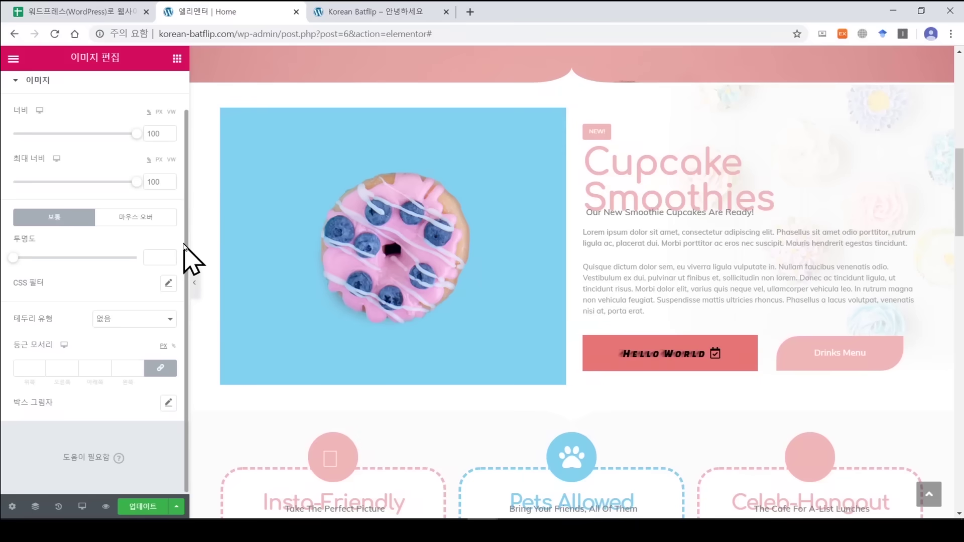
pyautogui.moveTo(13, 258); pyautogui.dragTo(138, 262)
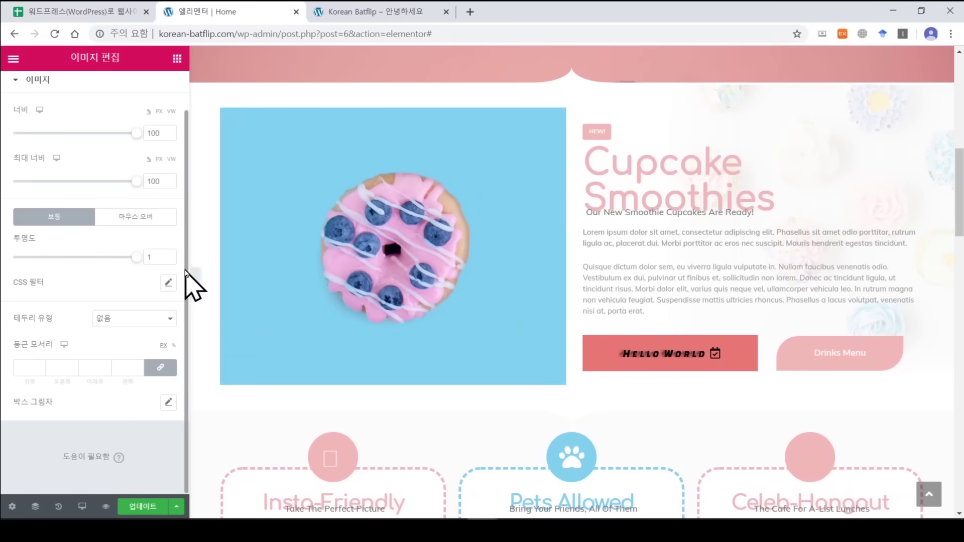
# Examine the CSS filter (CSS 필터) options of the donut image and leave them at their current settings.
pyautogui.click(168, 282)
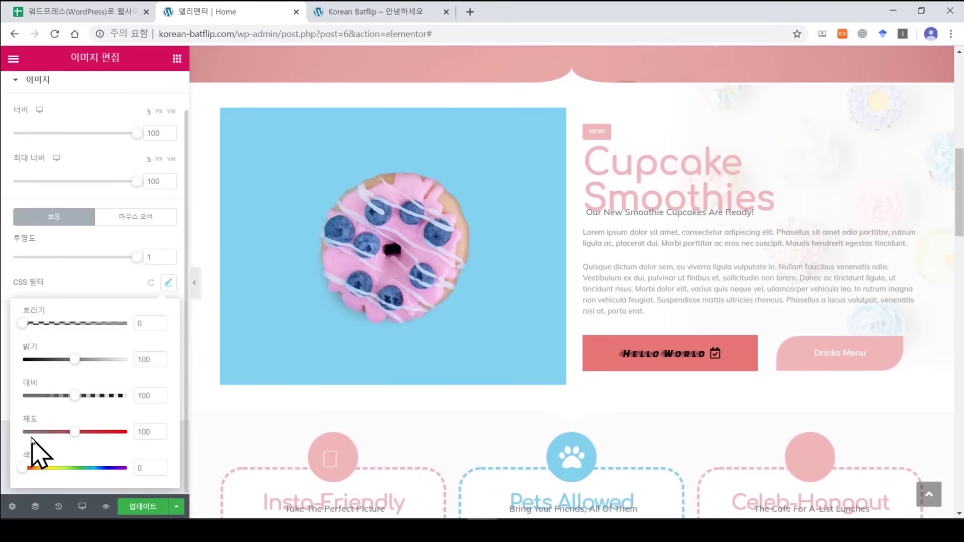
pyautogui.moveTo(75, 432)
pyautogui.mouseDown()
pyautogui.moveTo(107, 432)
pyautogui.moveTo(76, 432)
pyautogui.mouseUp()
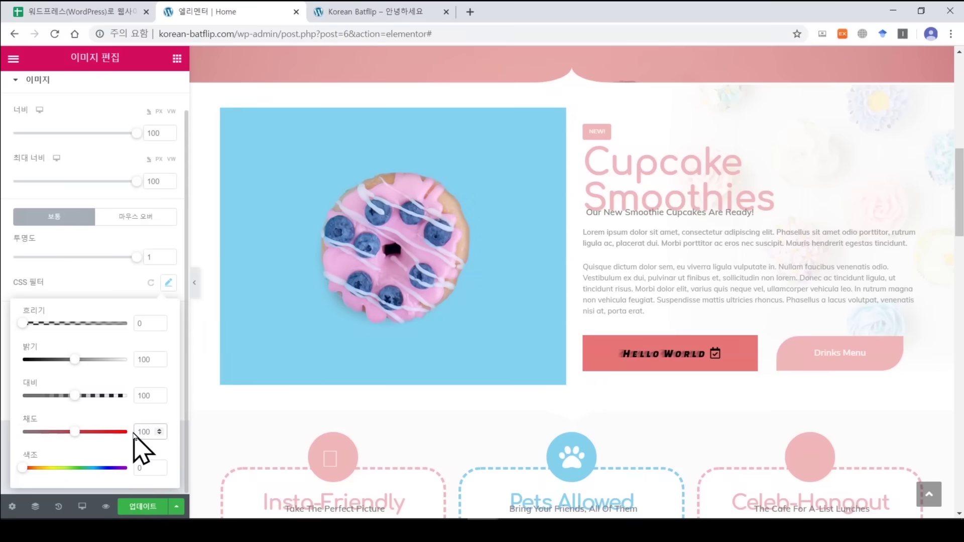
pyautogui.click(167, 283)
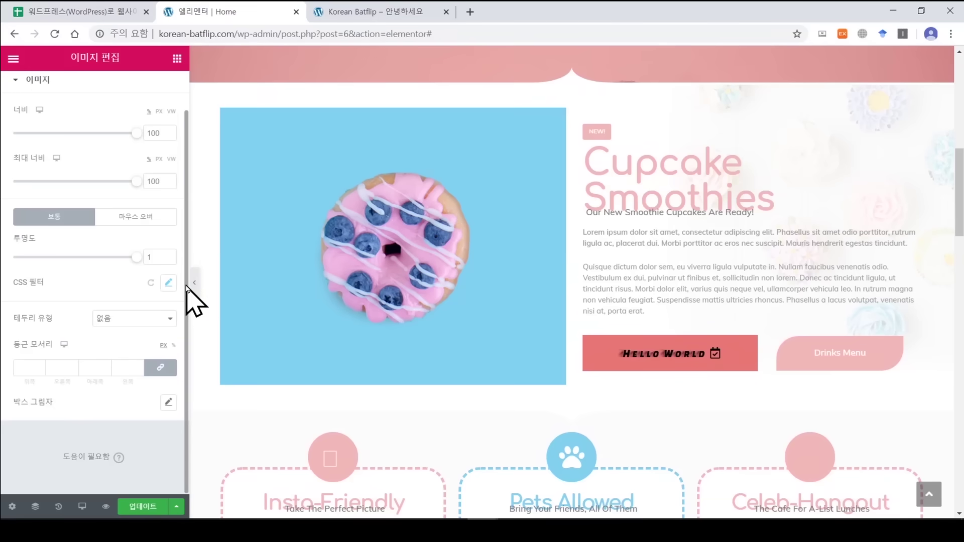
# Give the donut image a solid (일반) border, try a thickness of 6, and set it to 3 on all sides.
pyautogui.click(116, 318)
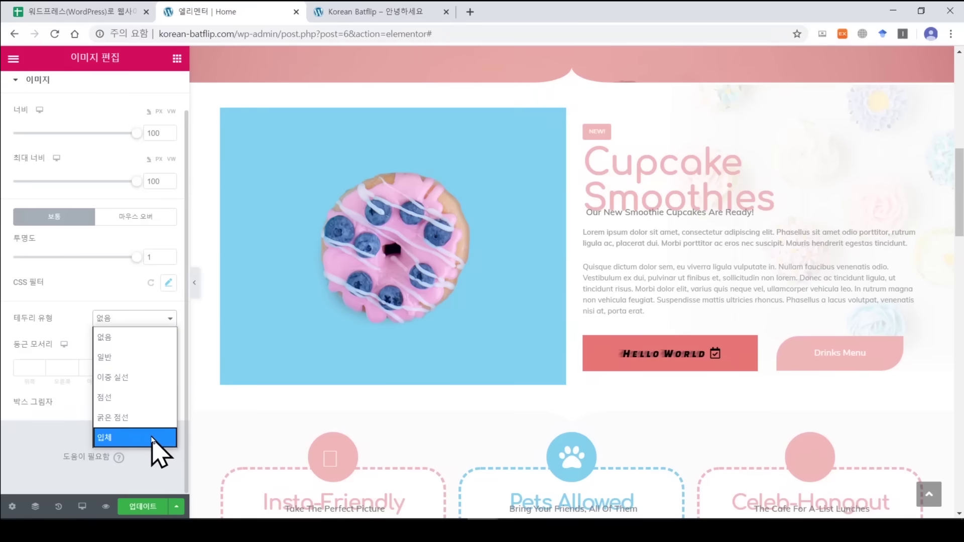
pyautogui.click(147, 359)
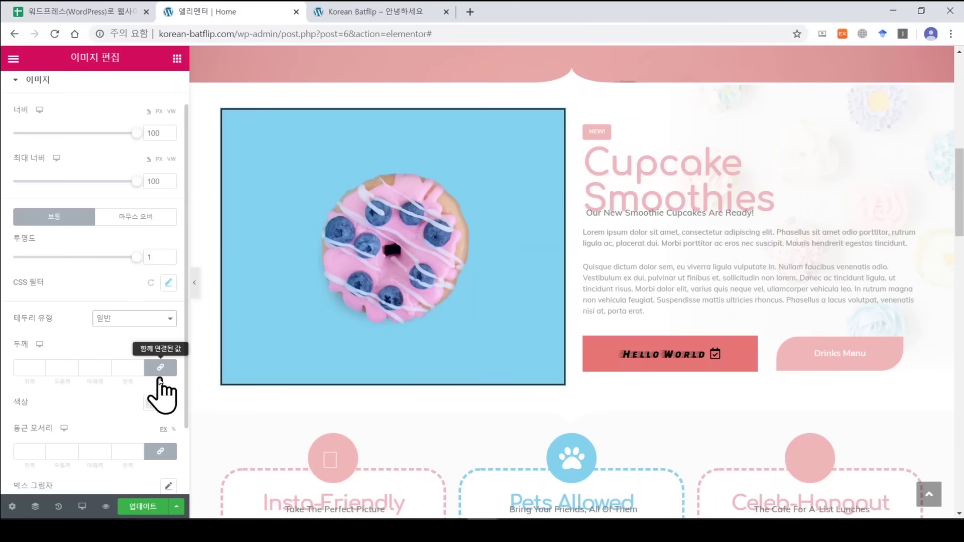
pyautogui.click(29, 367)
pyautogui.write('3')
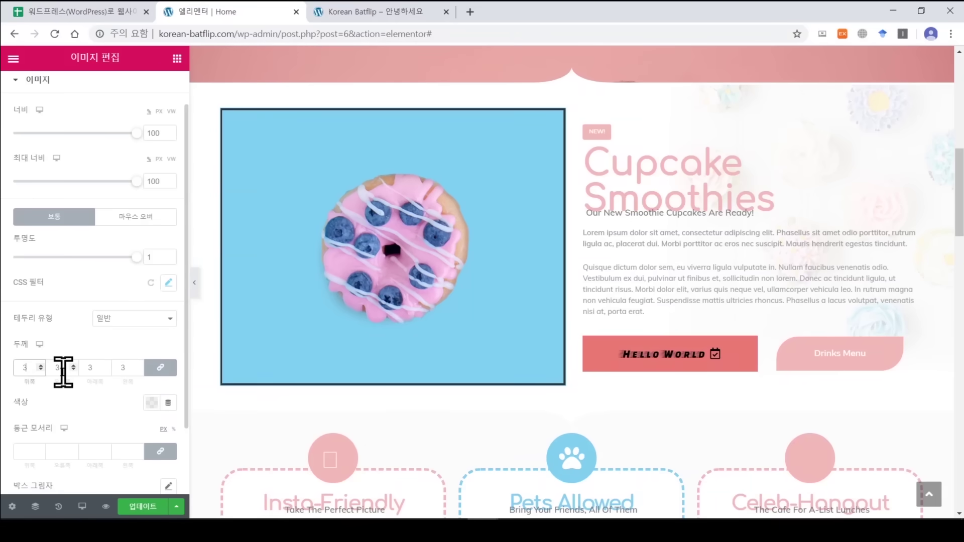
pyautogui.click(20, 367)
pyautogui.press('BackSpace')
pyautogui.write('6')
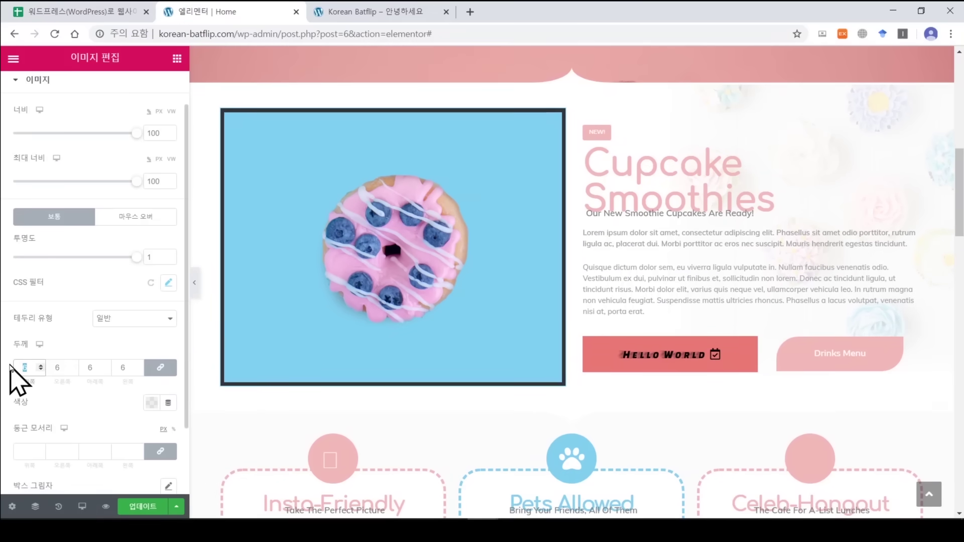
pyautogui.write('3')
pyautogui.scroll(-2, 189, 361)
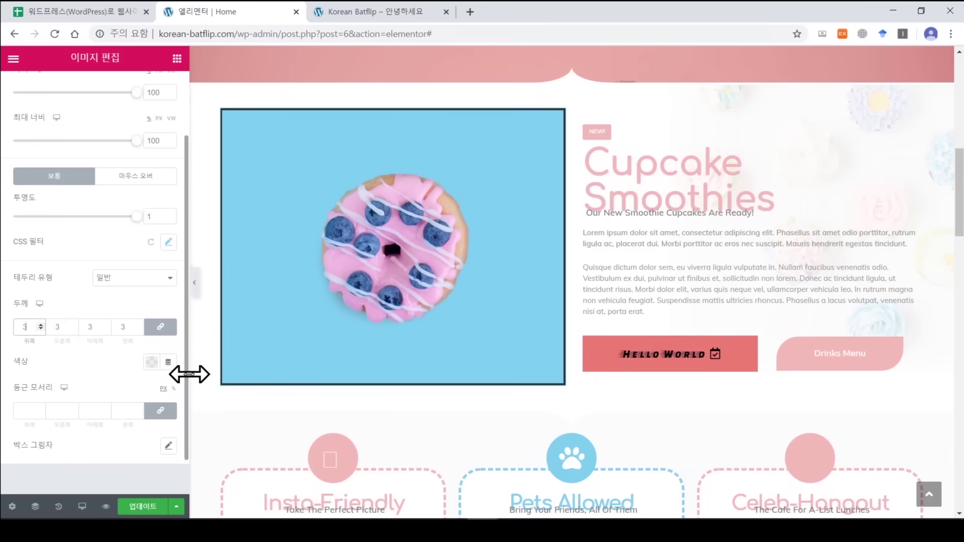
# Set the donut image's border color to red, #FF0606.
pyautogui.scroll(-2, 190, 382)
pyautogui.click(151, 328)
pyautogui.moveTo(167, 240); pyautogui.dragTo(221, 156)
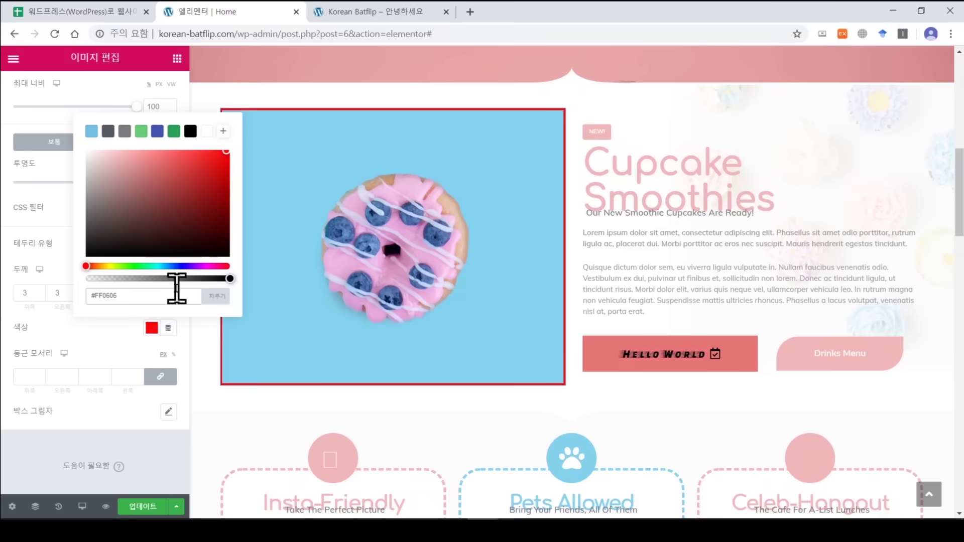
pyautogui.click(187, 362)
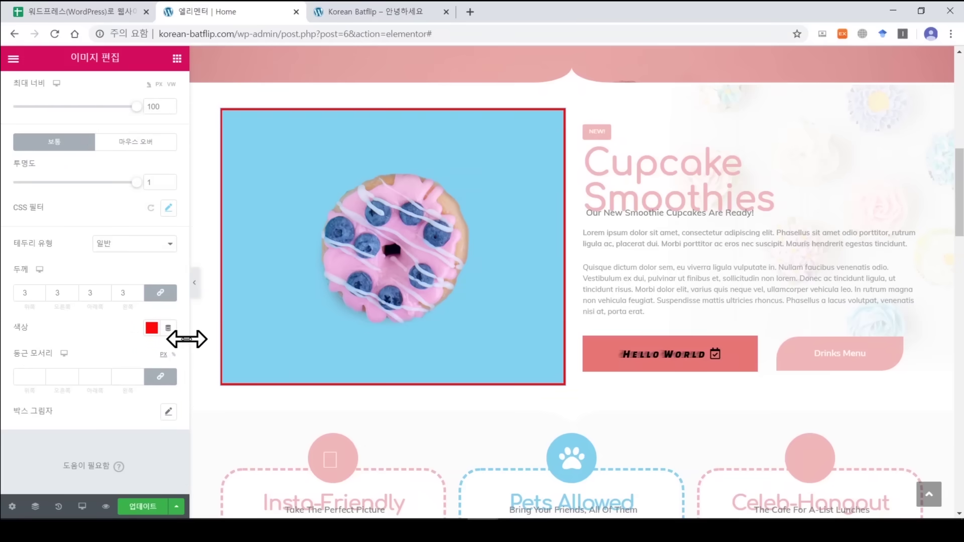
# Try 20 px rounded corners with only the top-left one at 45 px, and set all four donut image corners to 45 px.
pyautogui.scroll(-1, 191, 357)
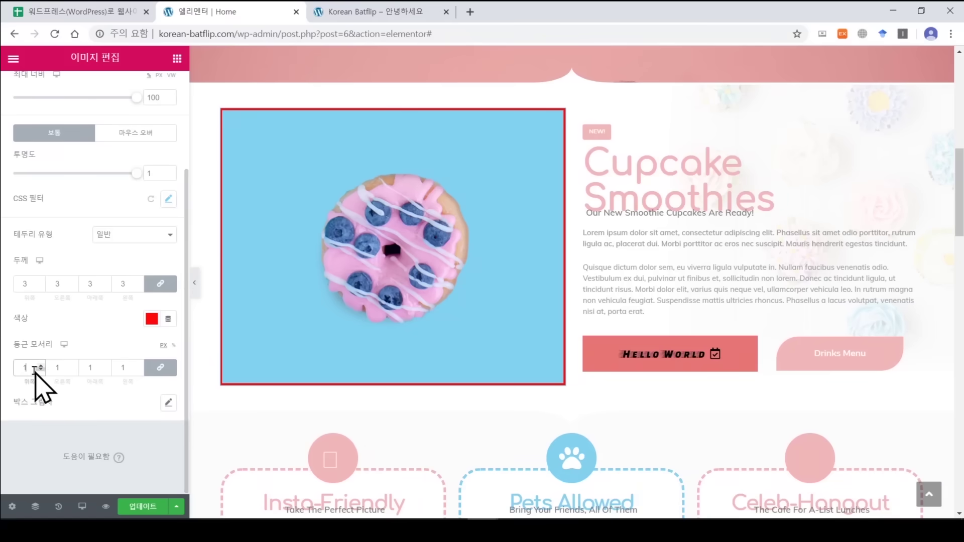
pyautogui.doubleClick(17, 370)
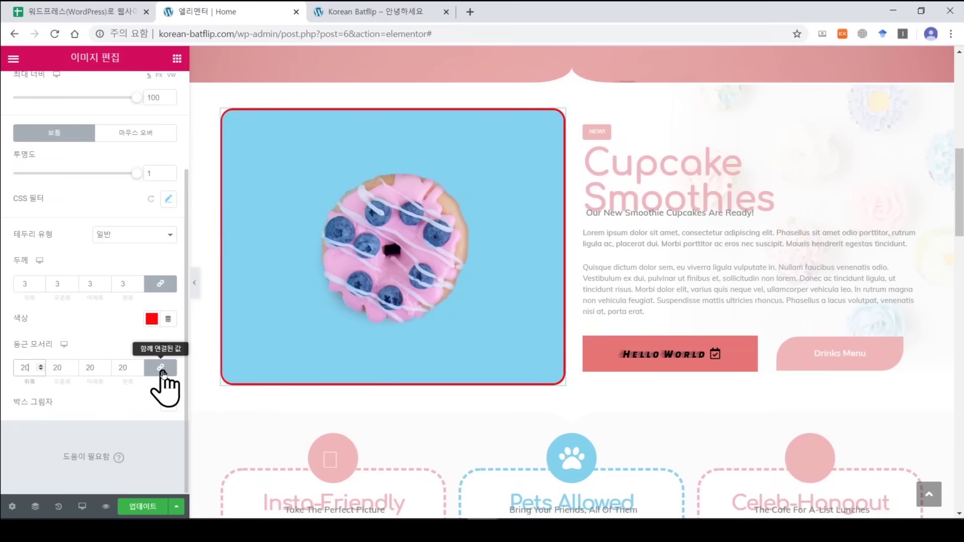
pyautogui.click(161, 372)
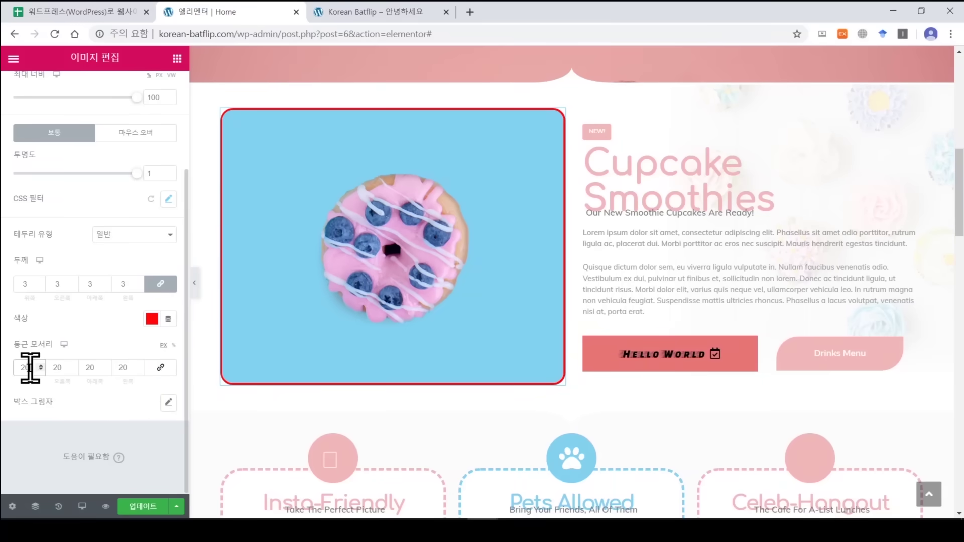
pyautogui.moveTo(29, 367); pyautogui.dragTo(7, 373)
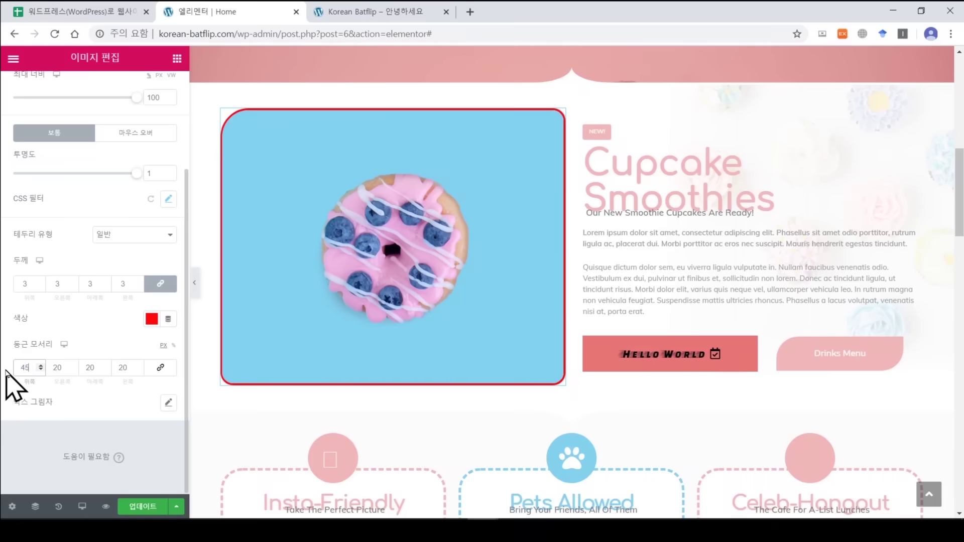
pyautogui.write('45')
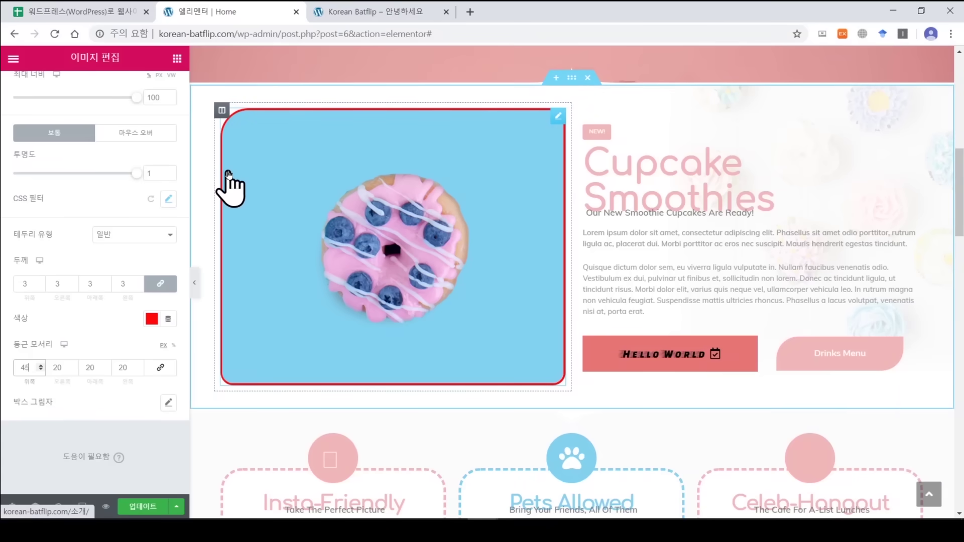
pyautogui.click(160, 367)
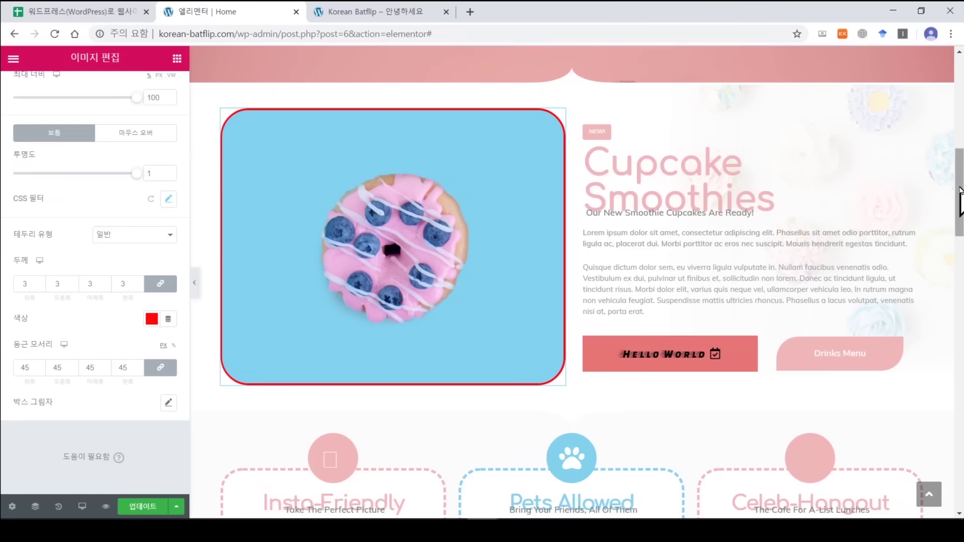
# Remove the background image of the woman from the Indie Cafe header section.
pyautogui.rightClick(960, 187)
pyautogui.moveTo(961, 172); pyautogui.dragTo(961, 111)
pyautogui.moveTo(962, 113); pyautogui.dragTo(963, 108)
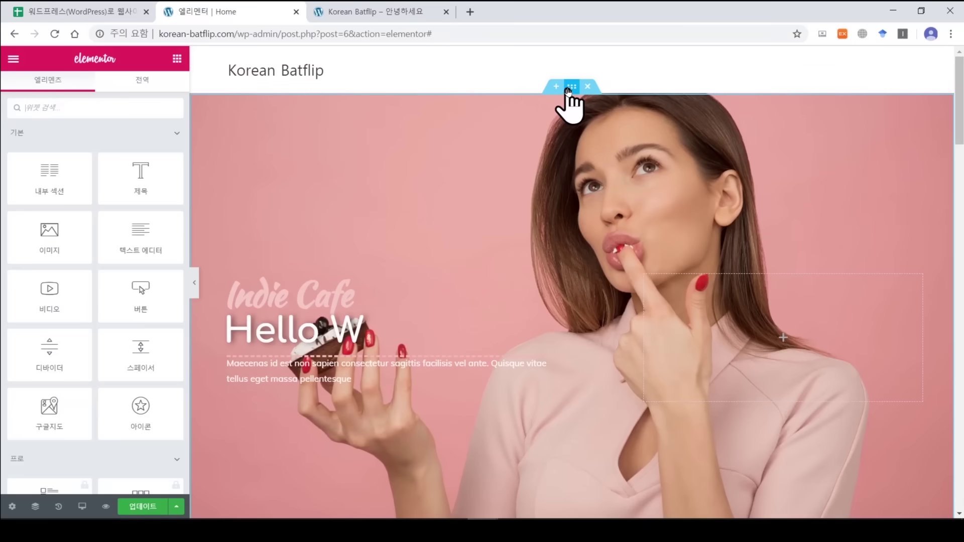
pyautogui.rightClick(507, 163)
pyautogui.click(550, 171)
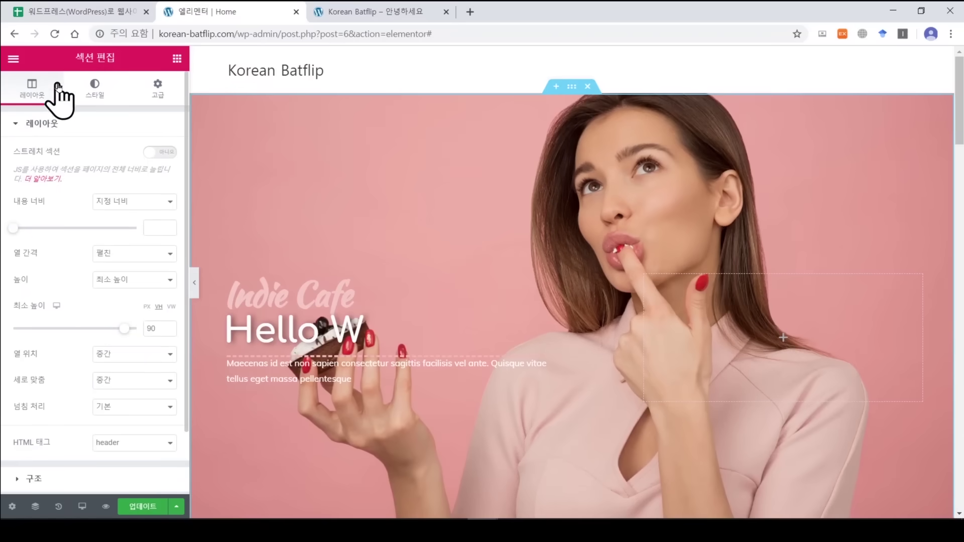
pyautogui.click(98, 95)
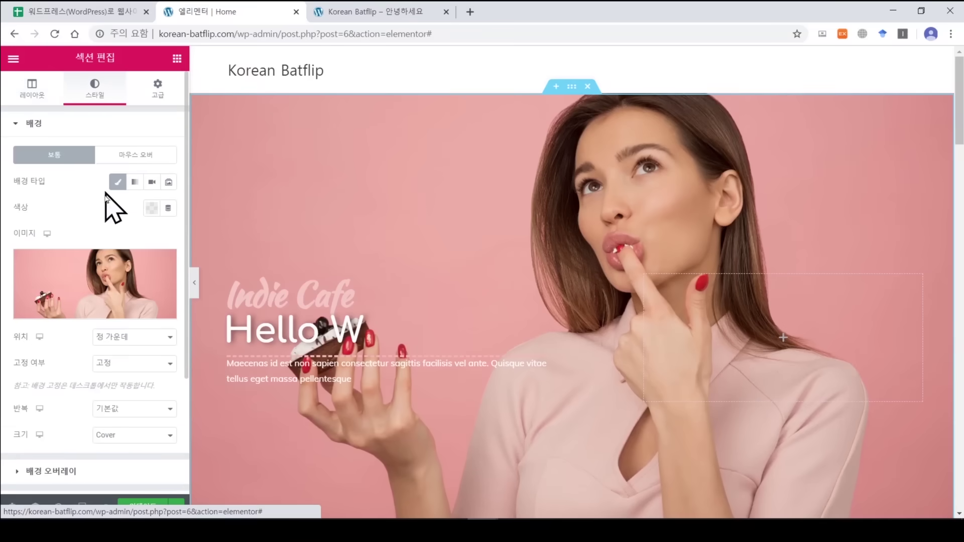
pyautogui.moveTo(124, 274)
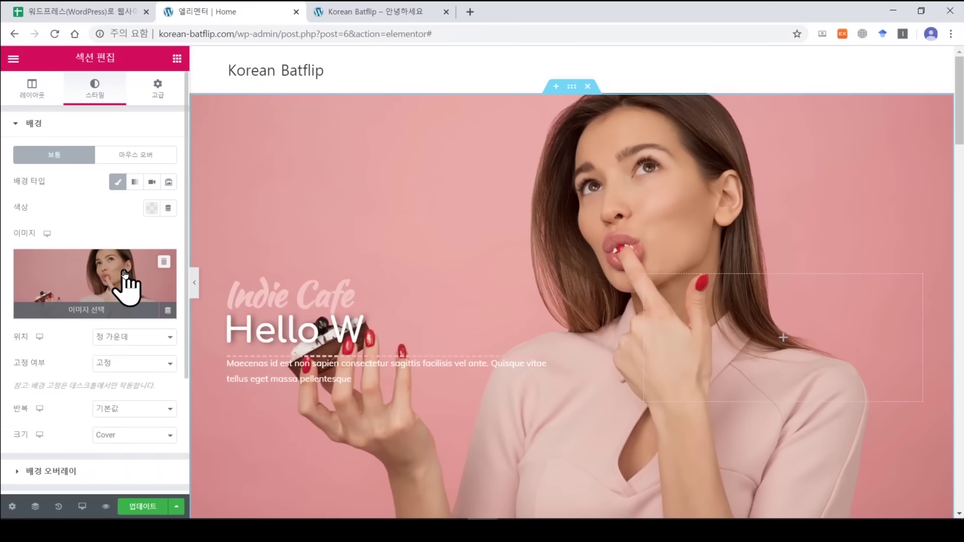
pyautogui.click(164, 263)
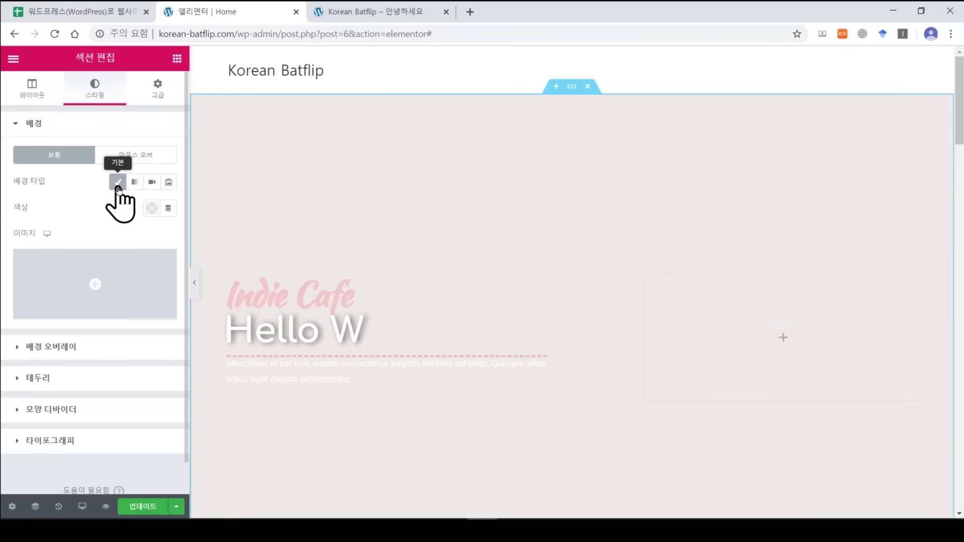
# Set the header section's classic background color to blue, #3856DE.
pyautogui.click(151, 208)
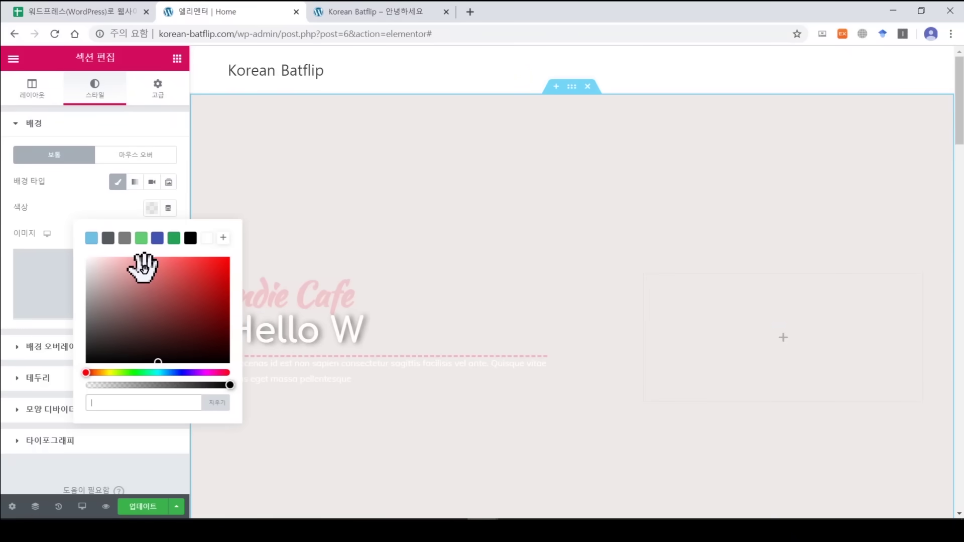
pyautogui.click(176, 372)
pyautogui.moveTo(155, 349)
pyautogui.mouseDown()
pyautogui.moveTo(173, 300)
pyautogui.moveTo(198, 272)
pyautogui.mouseUp()
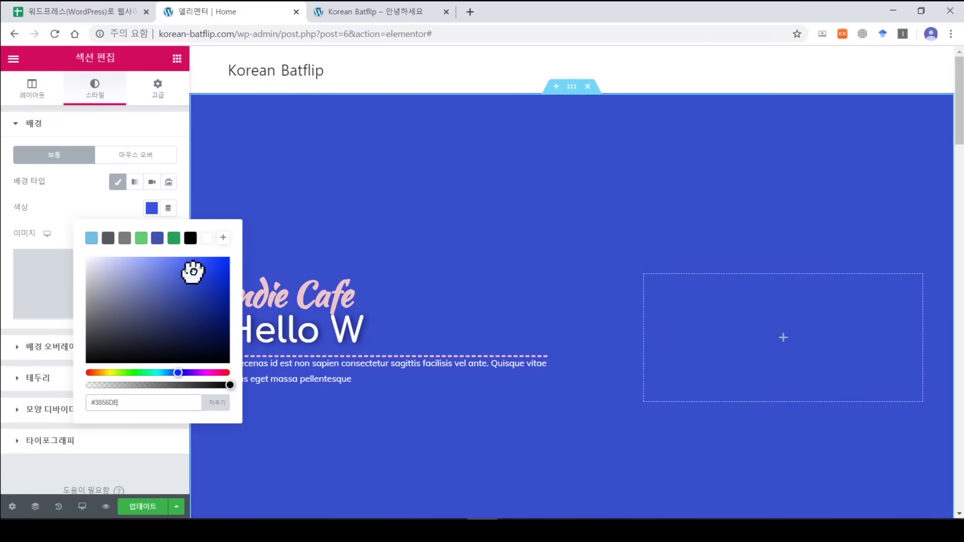
pyautogui.click(112, 217)
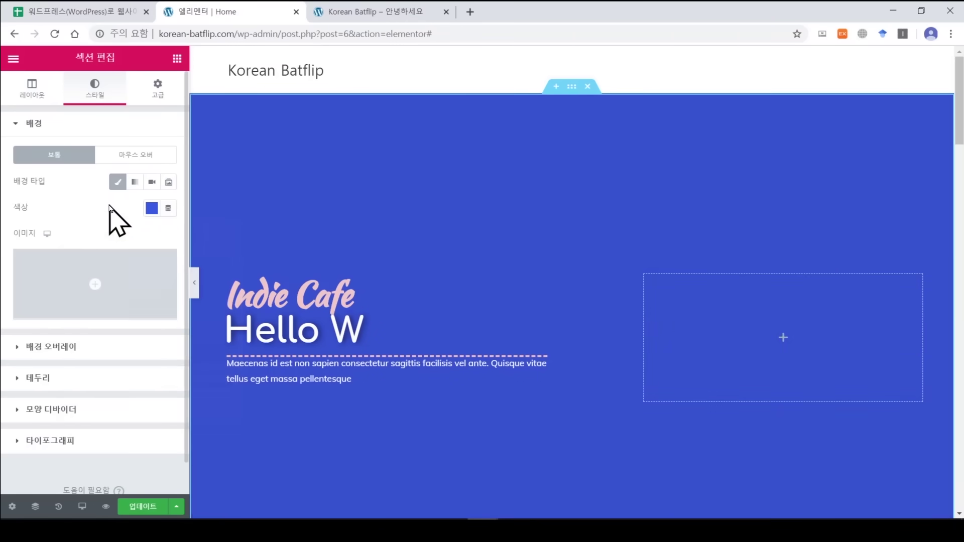
# Give the header section a linear gradient background with color locations 46 and 76 and an angle of 220.
pyautogui.click(133, 183)
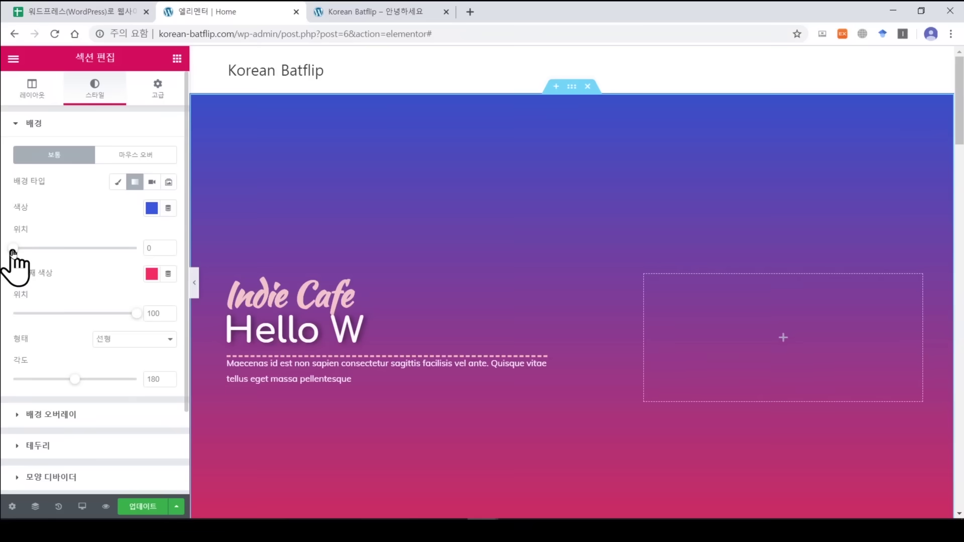
pyautogui.moveTo(16, 249); pyautogui.dragTo(70, 250)
pyautogui.moveTo(139, 315); pyautogui.dragTo(109, 317)
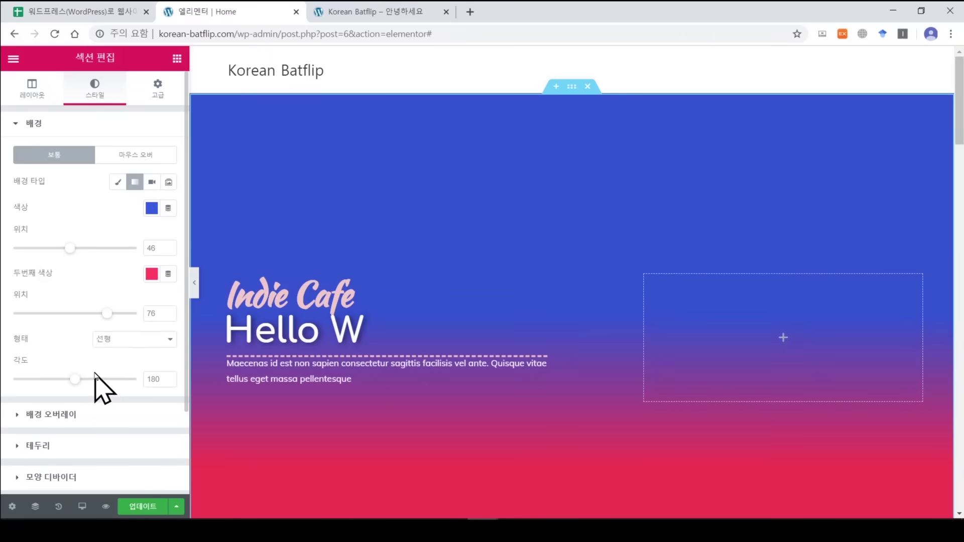
pyautogui.moveTo(79, 383)
pyautogui.mouseDown()
pyautogui.moveTo(134, 383)
pyautogui.moveTo(59, 386)
pyautogui.moveTo(90, 387)
pyautogui.mouseUp()
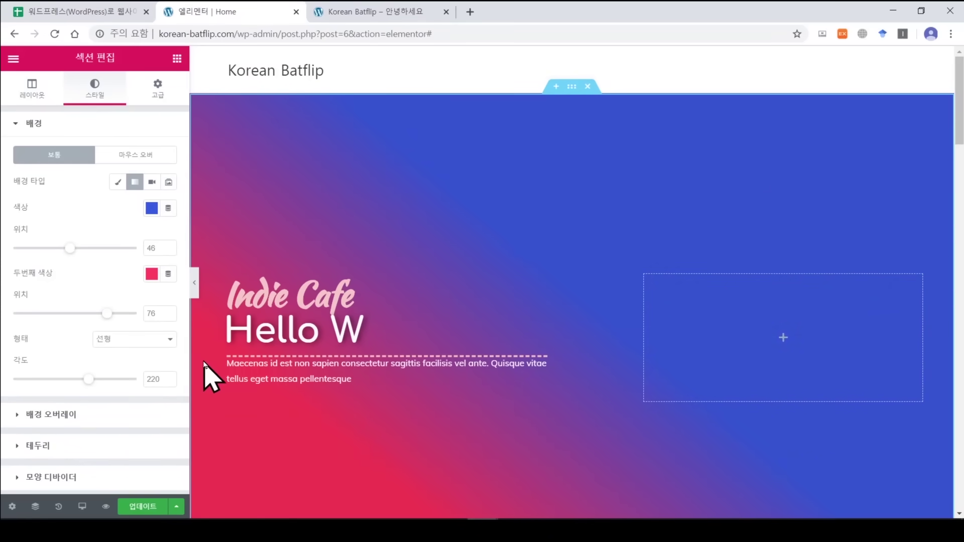
# Try the video and slideshow background types on the header section, and browse the slideshow's image gallery without adding images.
pyautogui.click(150, 183)
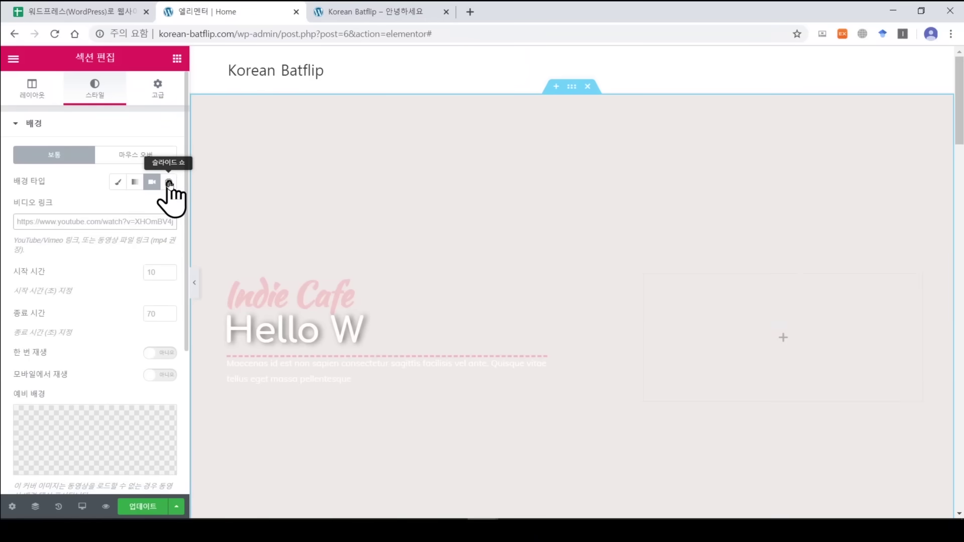
pyautogui.click(170, 183)
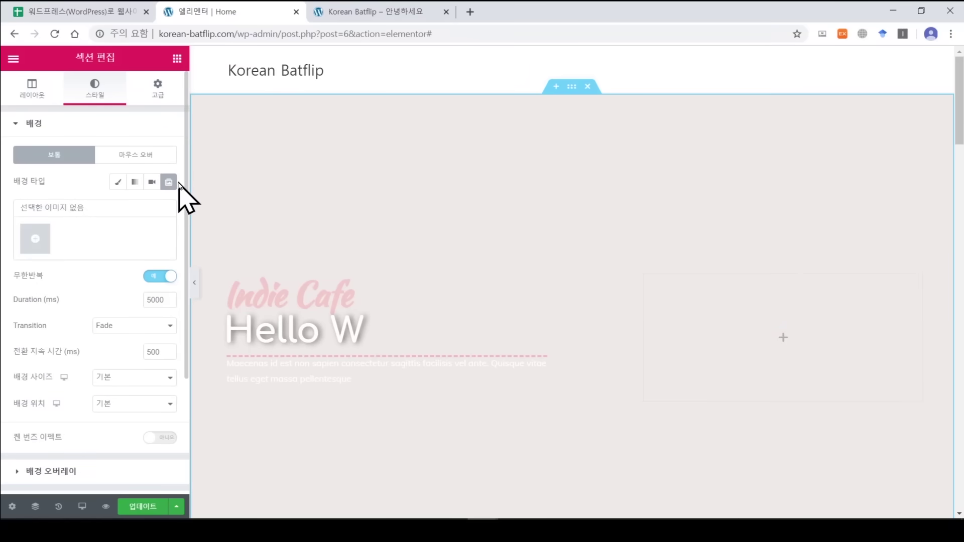
pyautogui.click(34, 240)
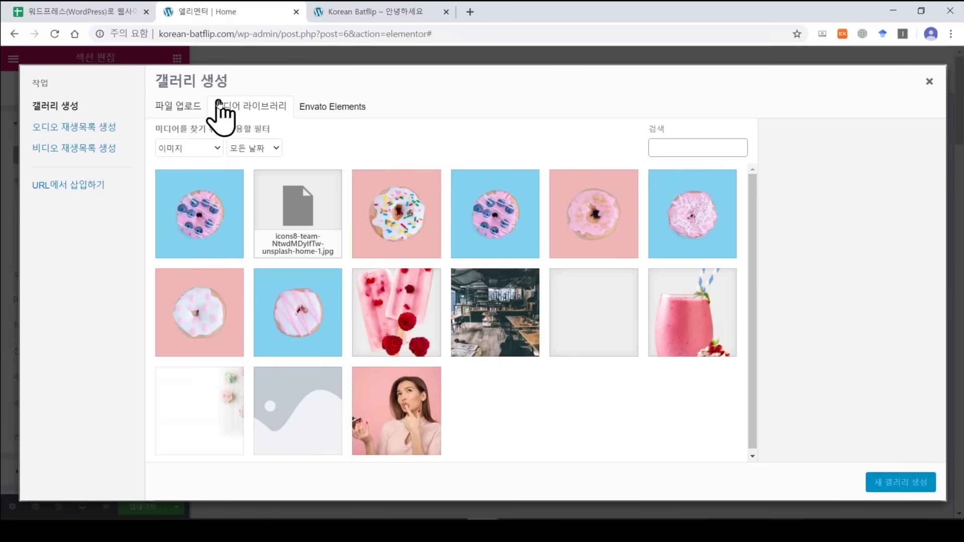
pyautogui.click(178, 107)
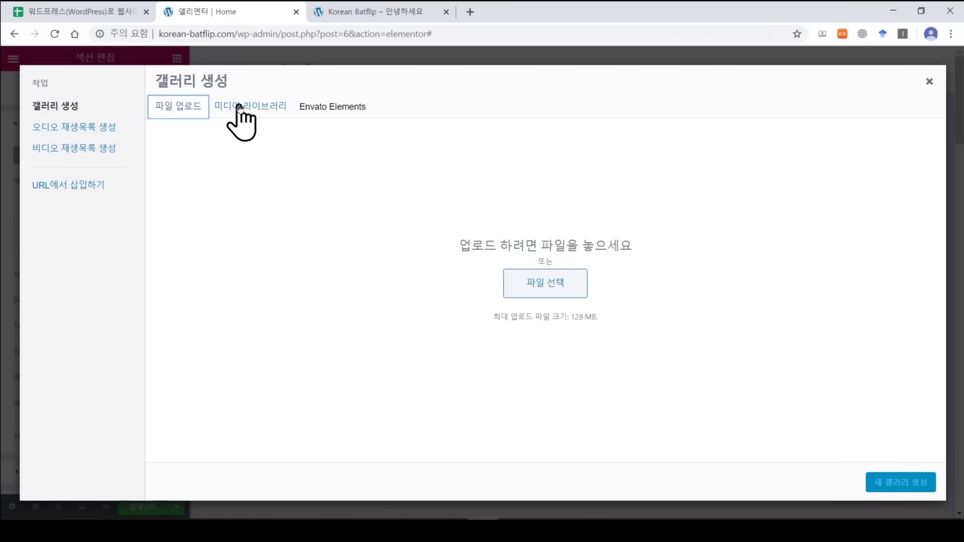
pyautogui.click(239, 107)
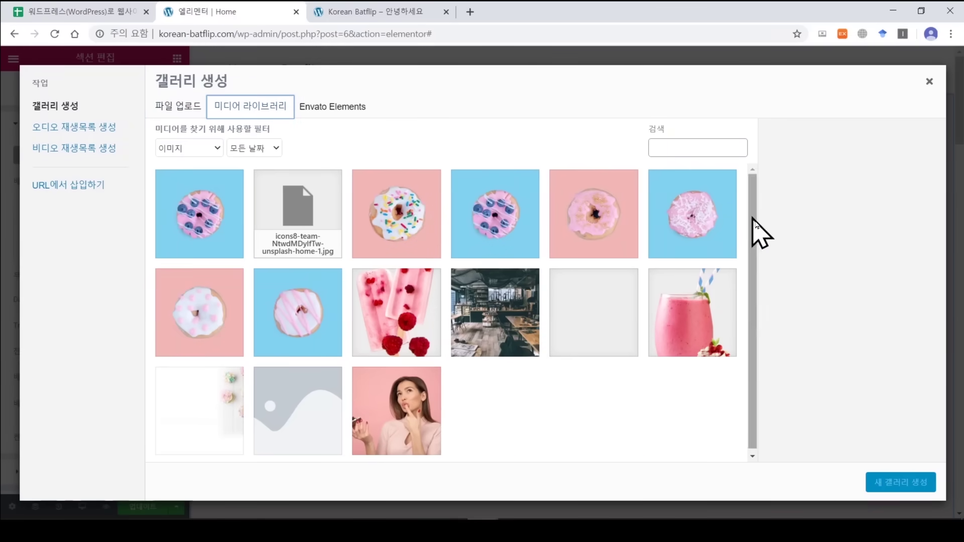
pyautogui.click(929, 81)
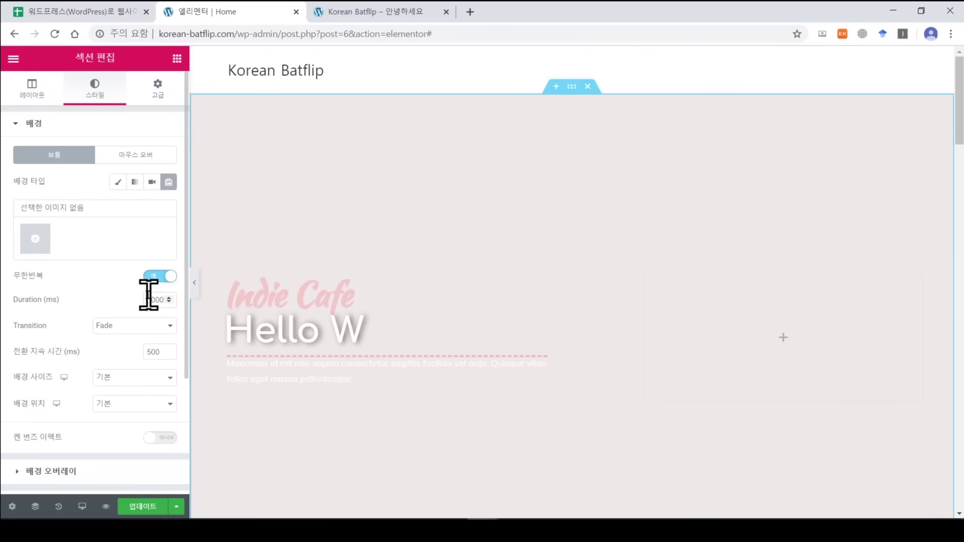
# Switch the header section back to a classic background, and upload and insert cooking.jpg as its background image.
pyautogui.click(117, 181)
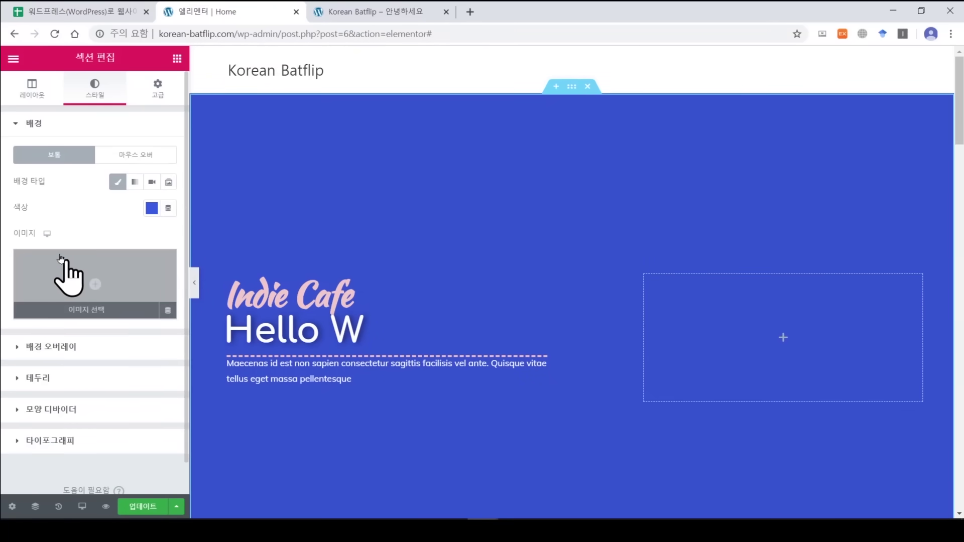
pyautogui.click(99, 283)
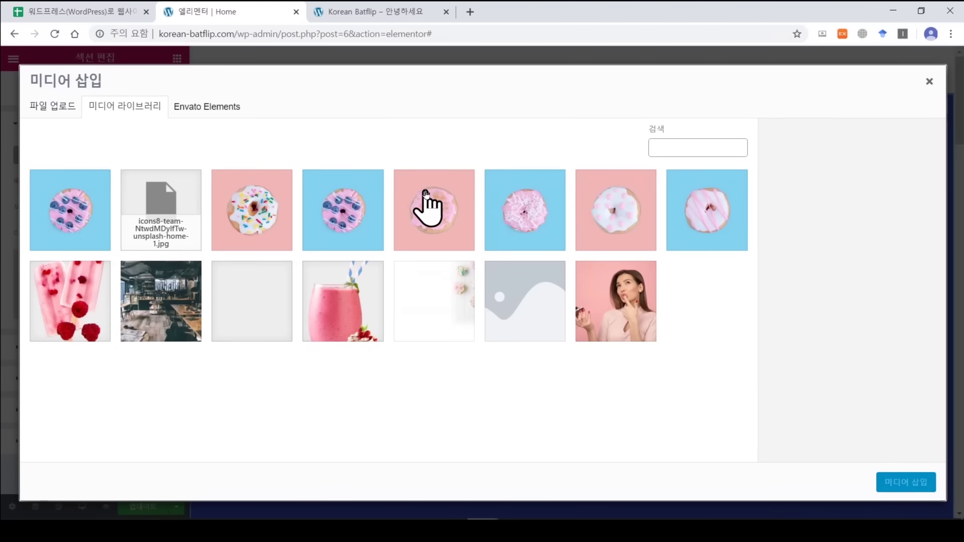
pyautogui.click(55, 108)
pyautogui.click(483, 287)
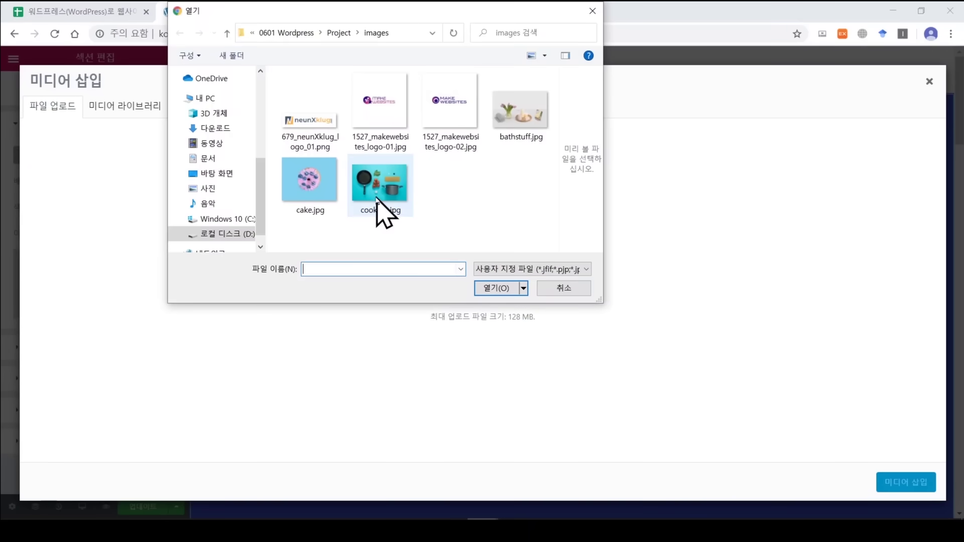
pyautogui.doubleClick(380, 200)
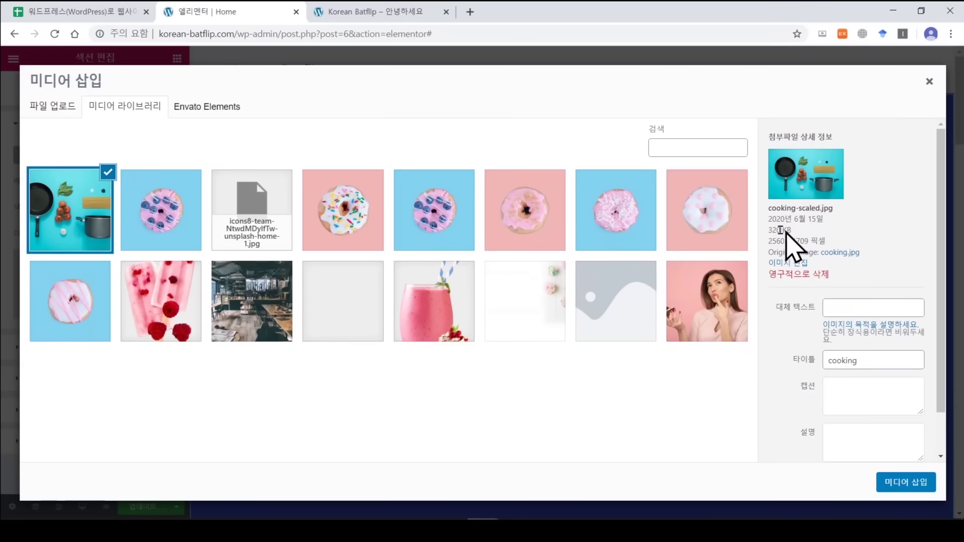
pyautogui.moveTo(772, 230); pyautogui.dragTo(791, 230)
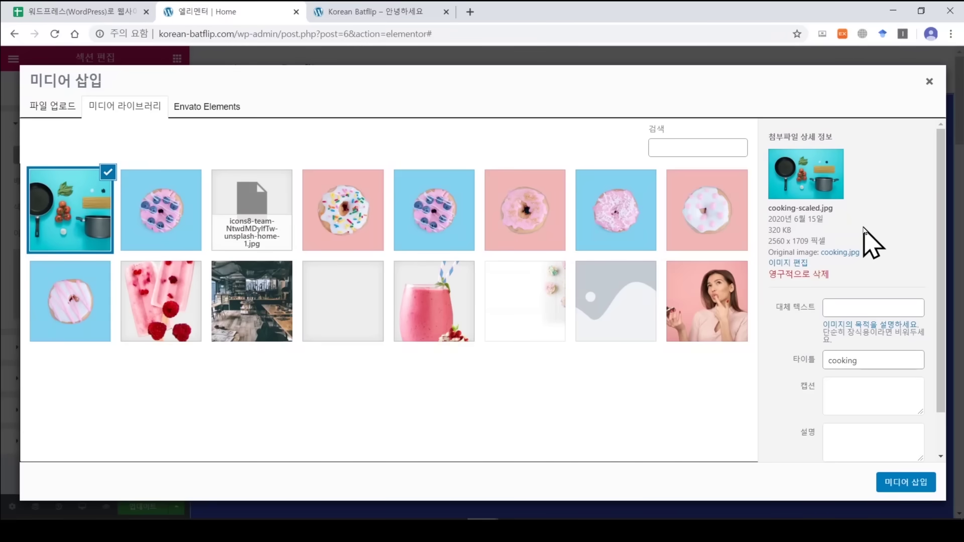
pyautogui.click(906, 483)
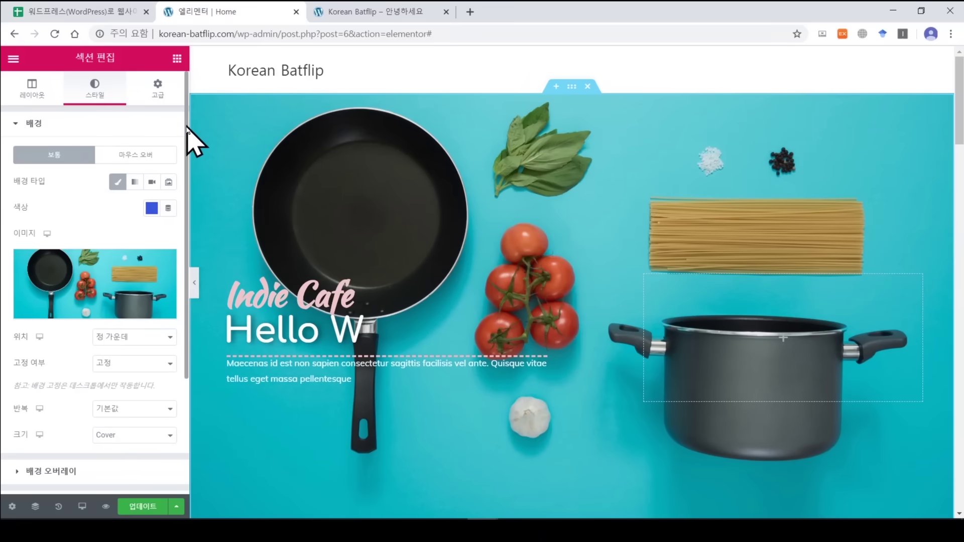
# Try the Contain size on the cooking background image and preview the section at full page width.
pyautogui.scroll(-2, 186, 136)
pyautogui.moveTo(187, 136); pyautogui.dragTo(191, 181)
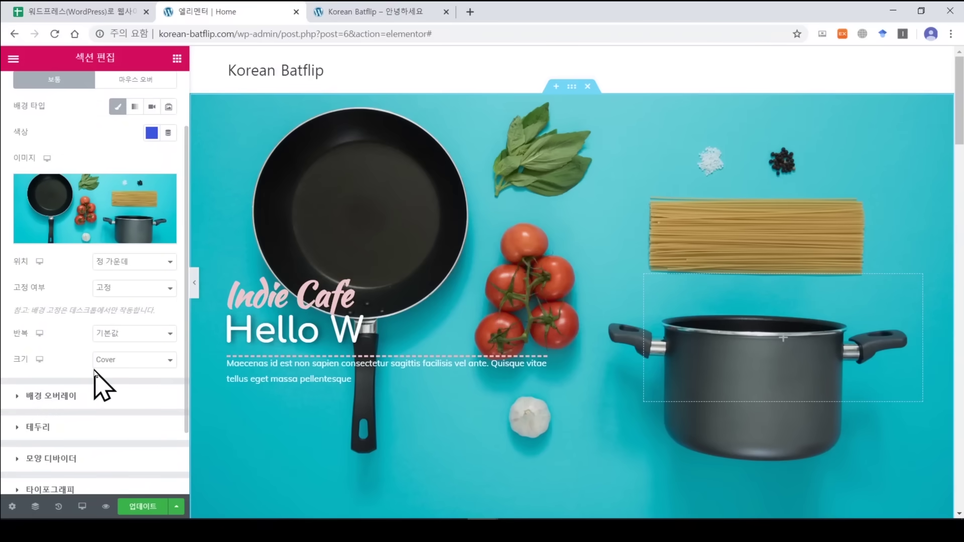
pyautogui.click(150, 361)
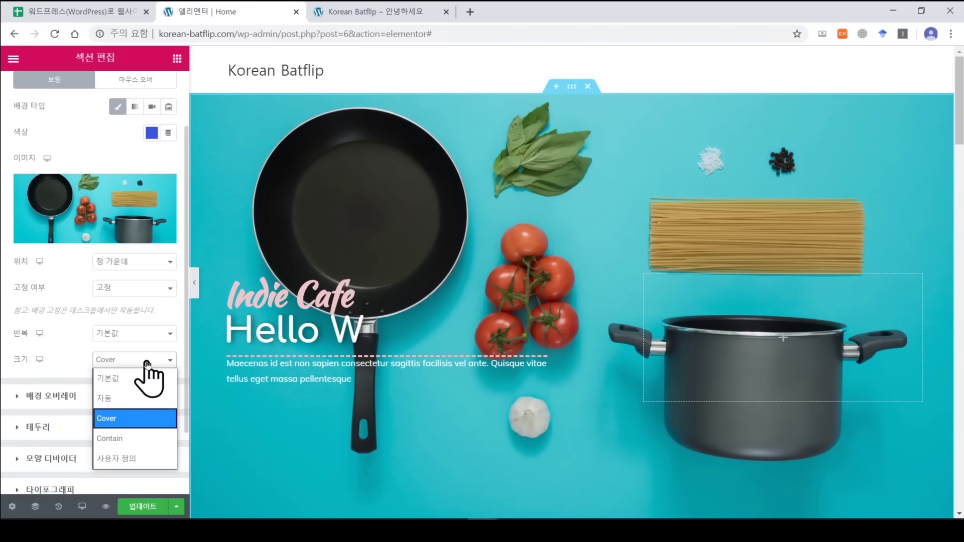
pyautogui.click(152, 437)
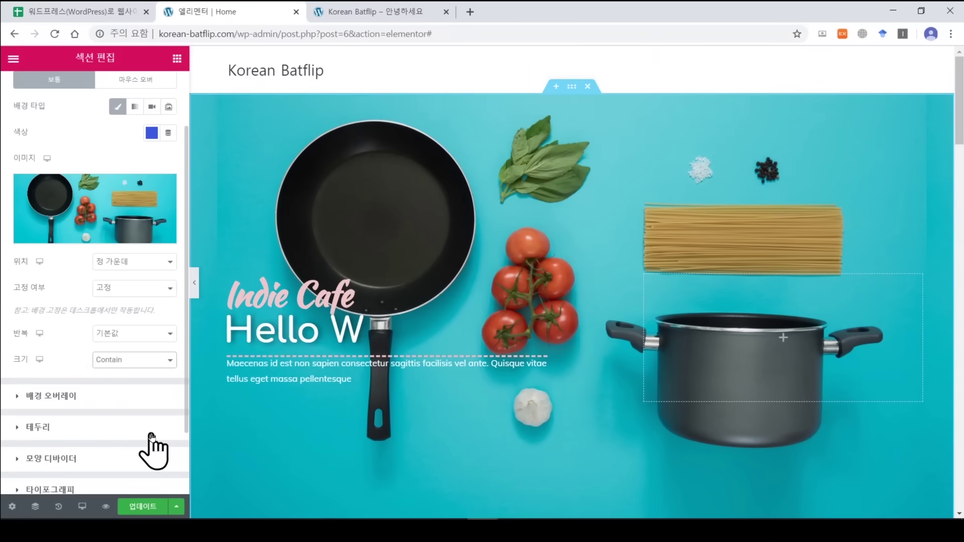
pyautogui.click(194, 282)
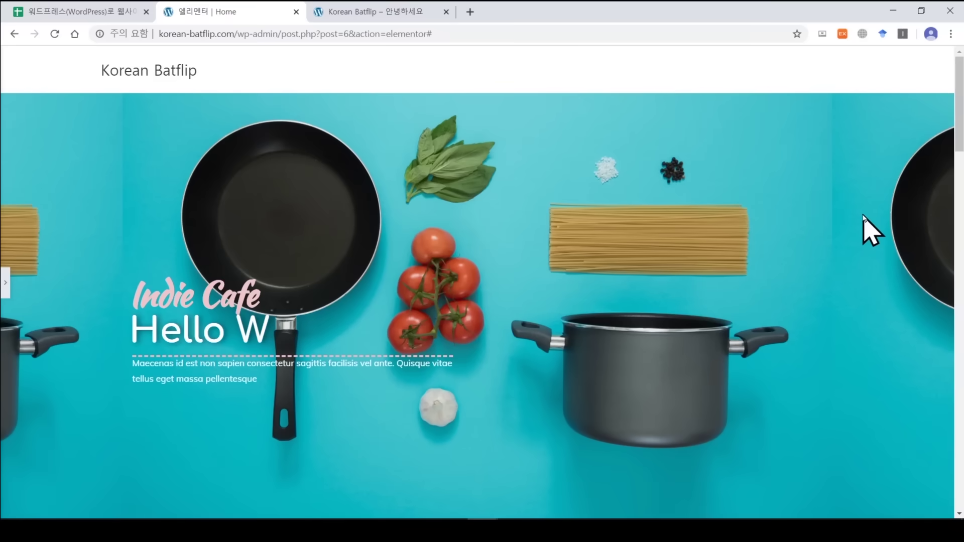
pyautogui.click(5, 286)
# Try the auto (자동) background size with the image positioned left center (왼쪽 가운데) and top center (가운데 상단).
pyautogui.click(141, 340)
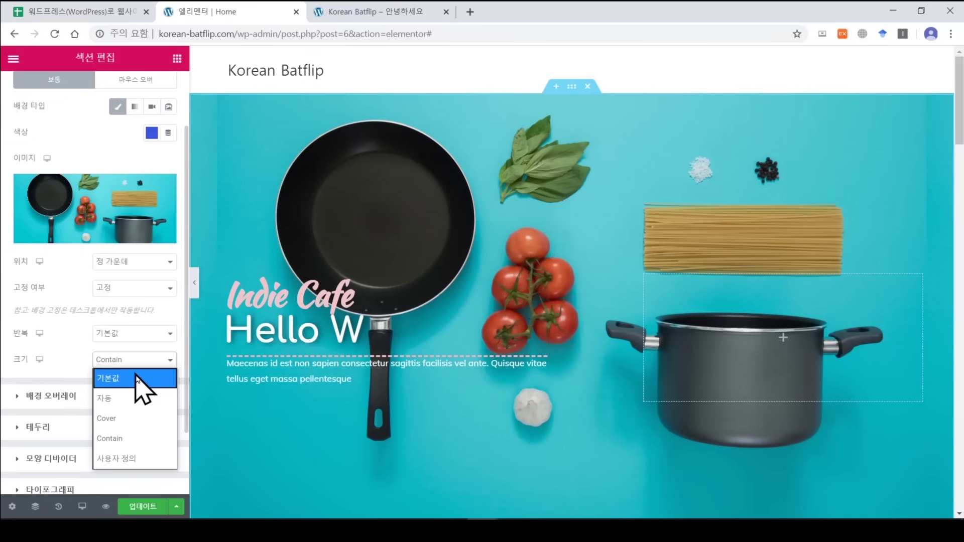
pyautogui.click(139, 394)
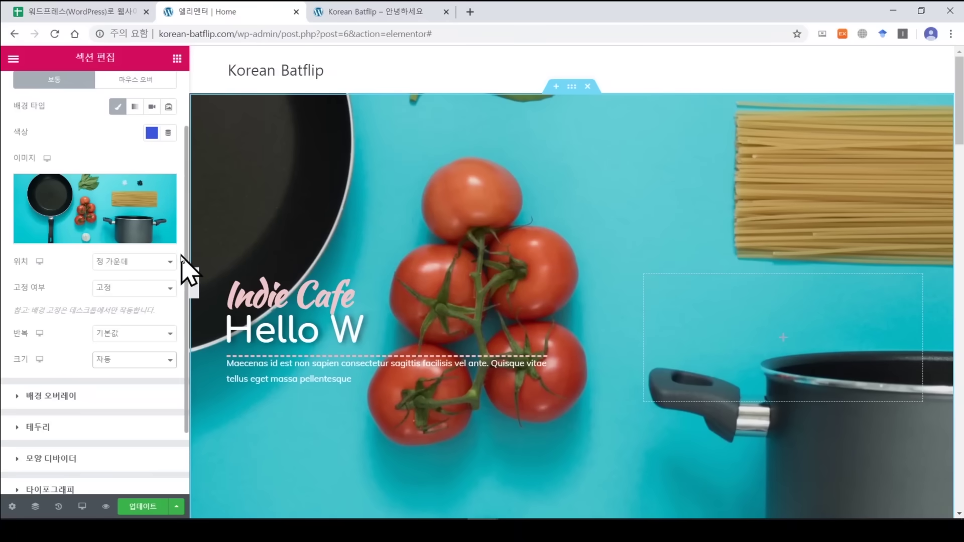
pyautogui.click(175, 262)
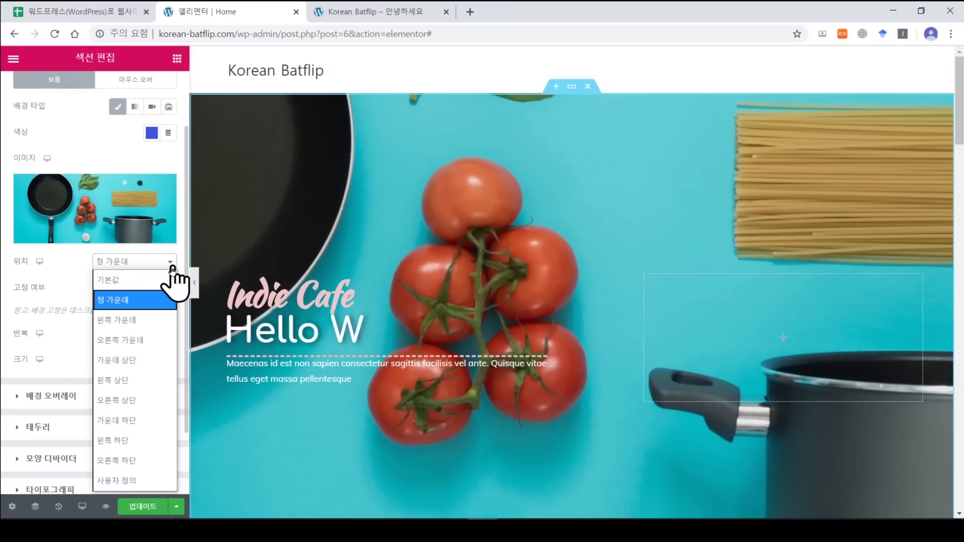
pyautogui.click(149, 315)
pyautogui.click(153, 290)
pyautogui.click(160, 262)
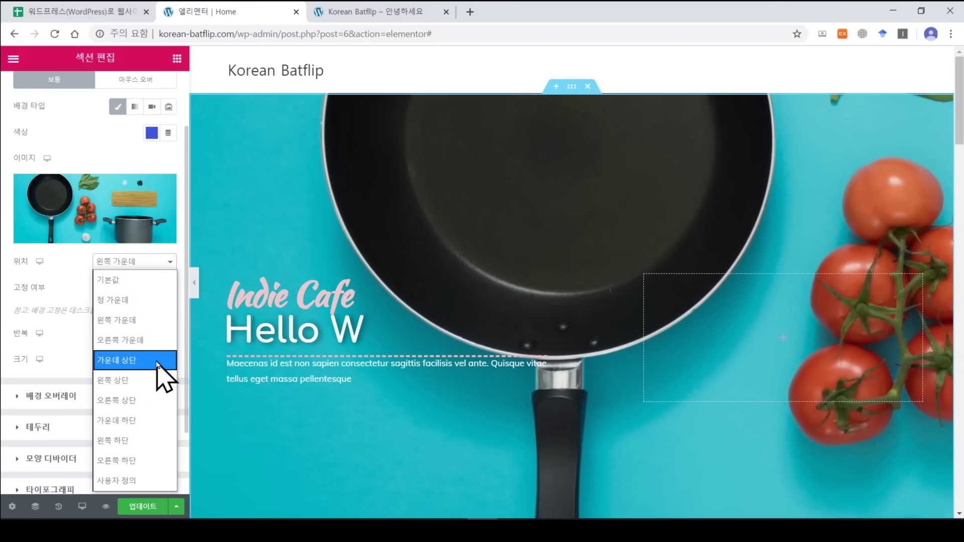
pyautogui.click(154, 362)
# Position the background image at top left (왼쪽 상단), preview it at full page width, and set its size to Cover.
pyautogui.click(151, 262)
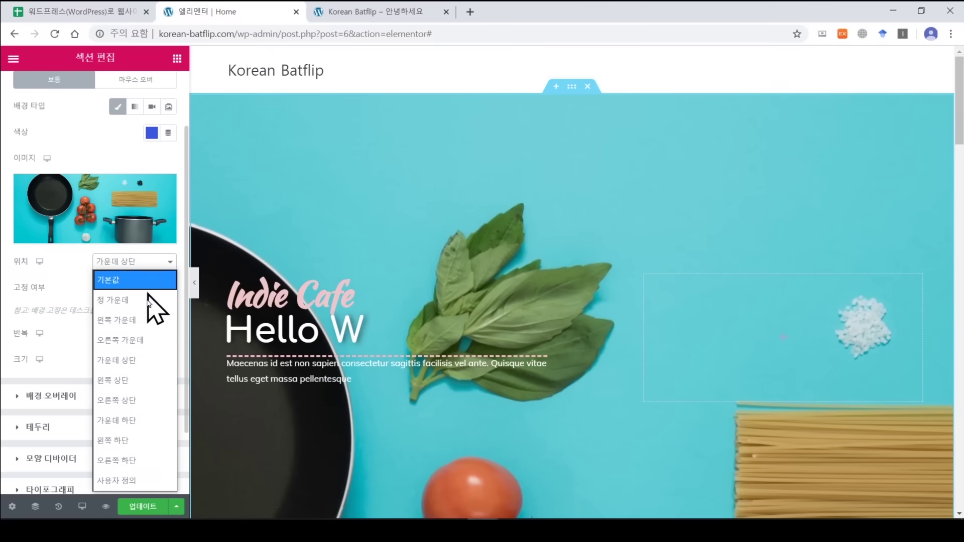
pyautogui.click(146, 380)
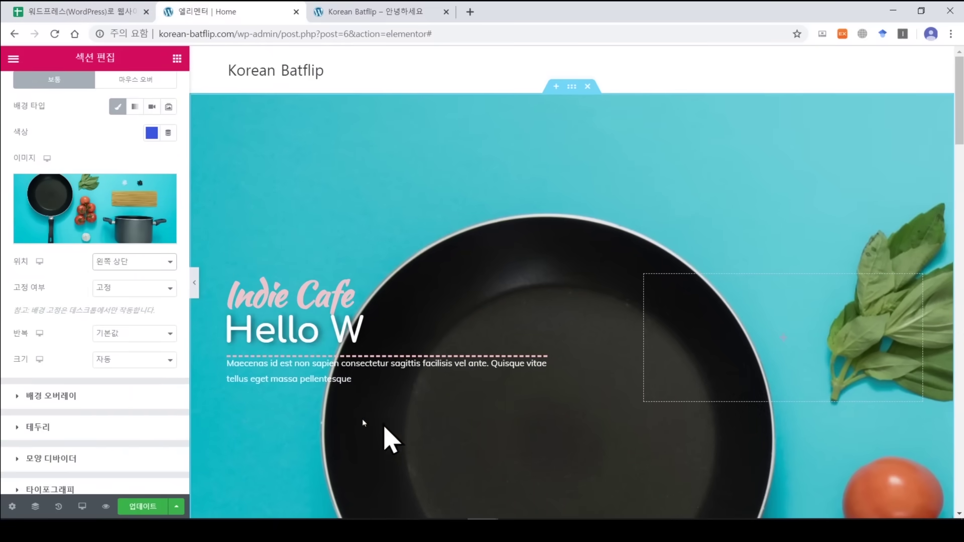
pyautogui.click(196, 292)
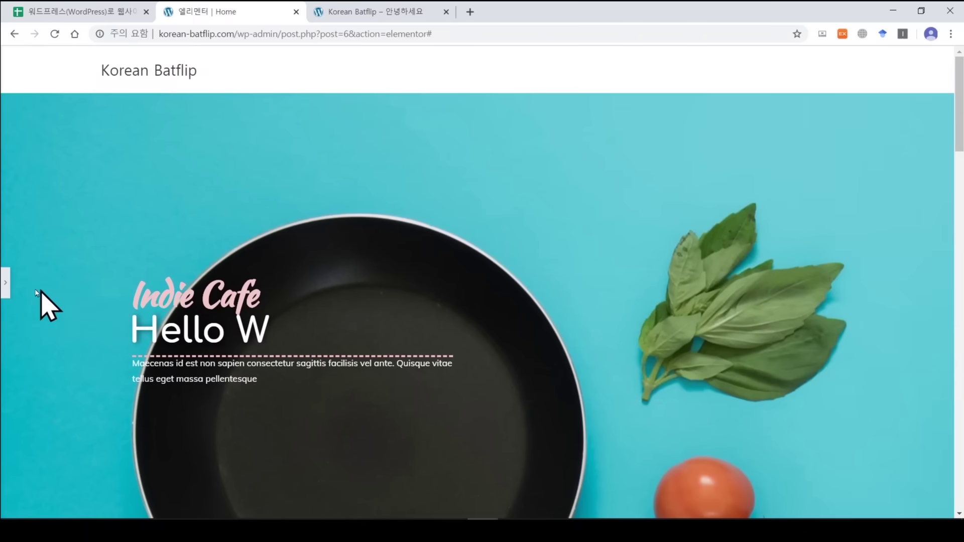
pyautogui.click(5, 287)
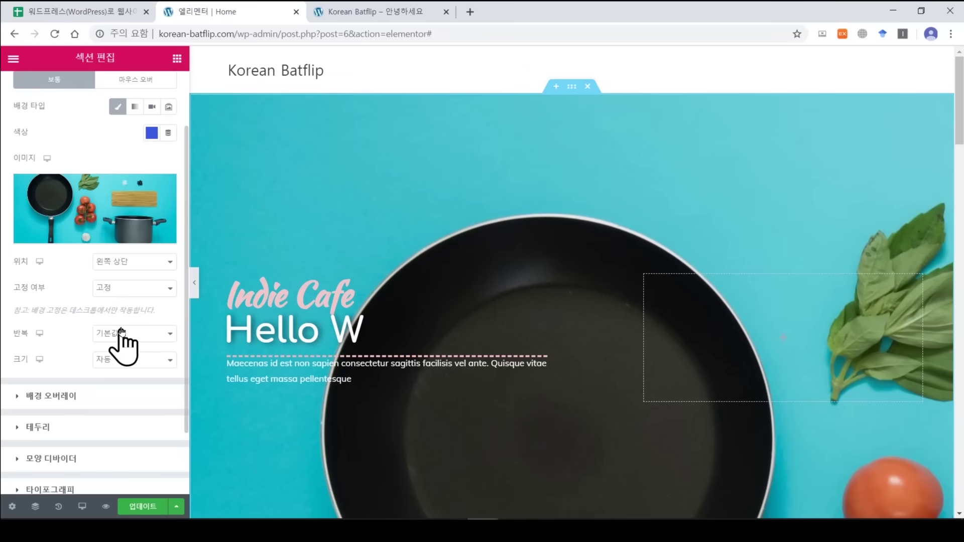
pyautogui.click(133, 362)
pyautogui.click(146, 415)
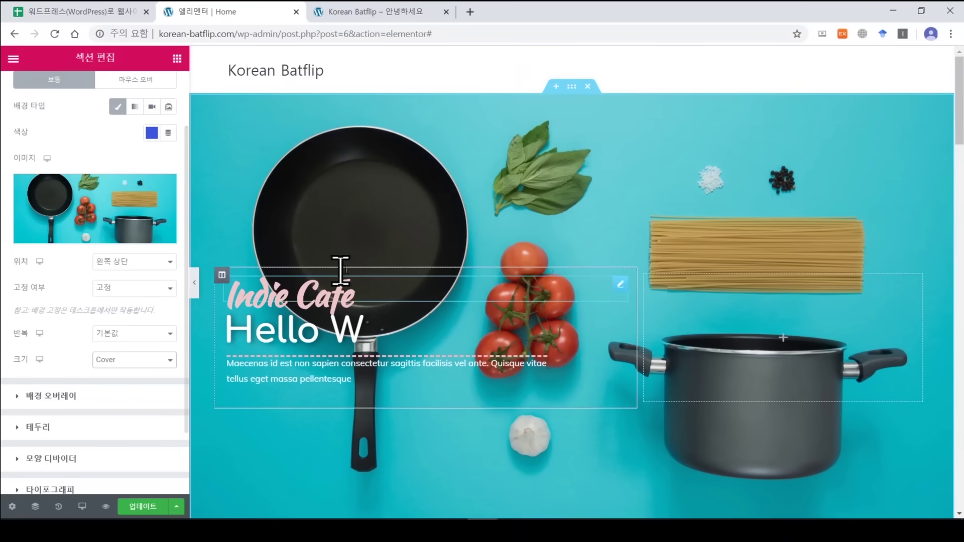
# Keep the background image's attachment at fixed (고정) and examine how the image behaves while the page scrolls.
pyautogui.click(146, 291)
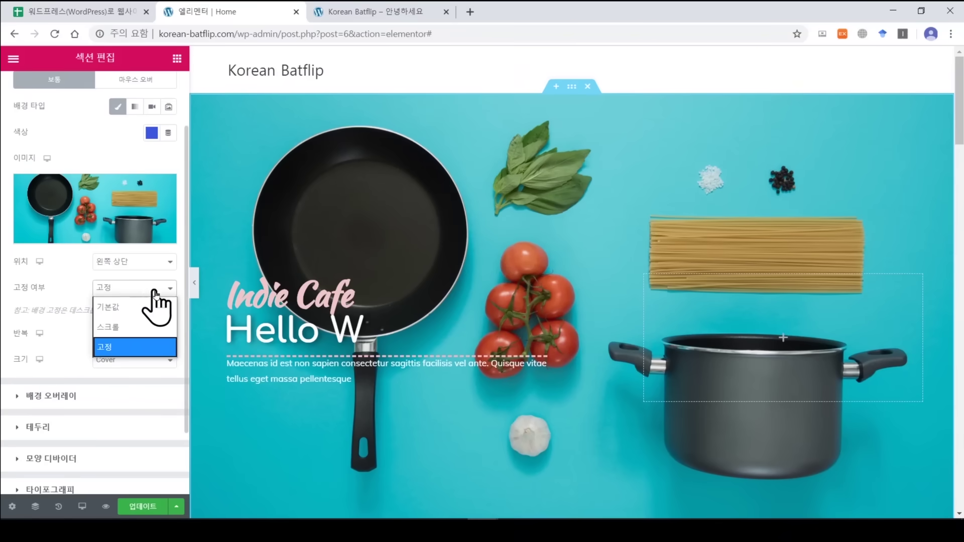
pyautogui.click(153, 344)
pyautogui.scroll(-5, 671, 206)
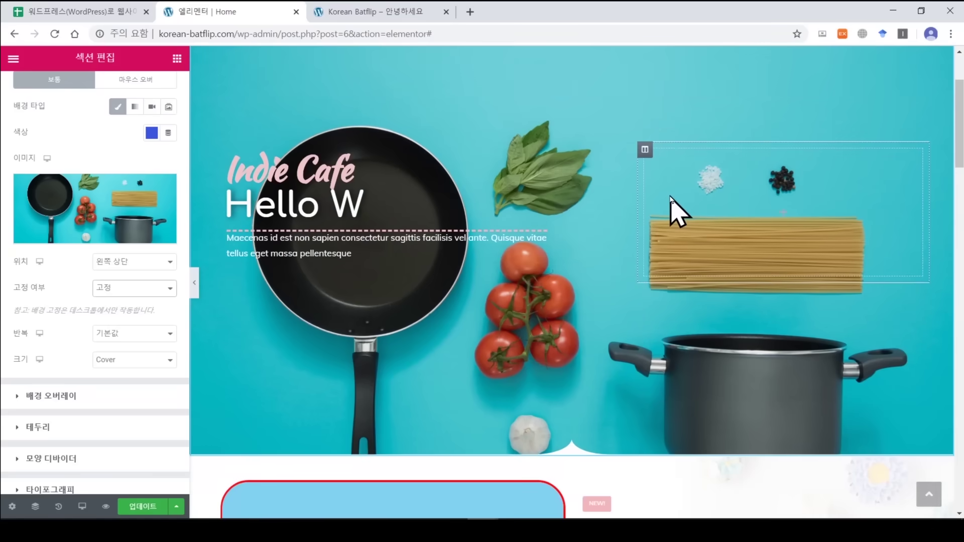
pyautogui.scroll(-3, 671, 206)
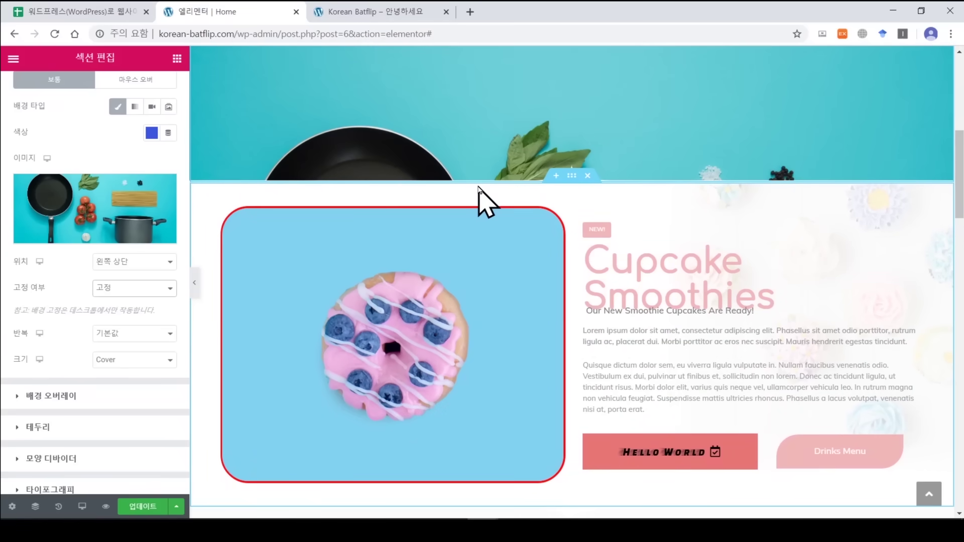
# Try the scroll (스크롤) attachment on the background image, check it while scrolling the page, and restore fixed (고정).
pyautogui.click(146, 289)
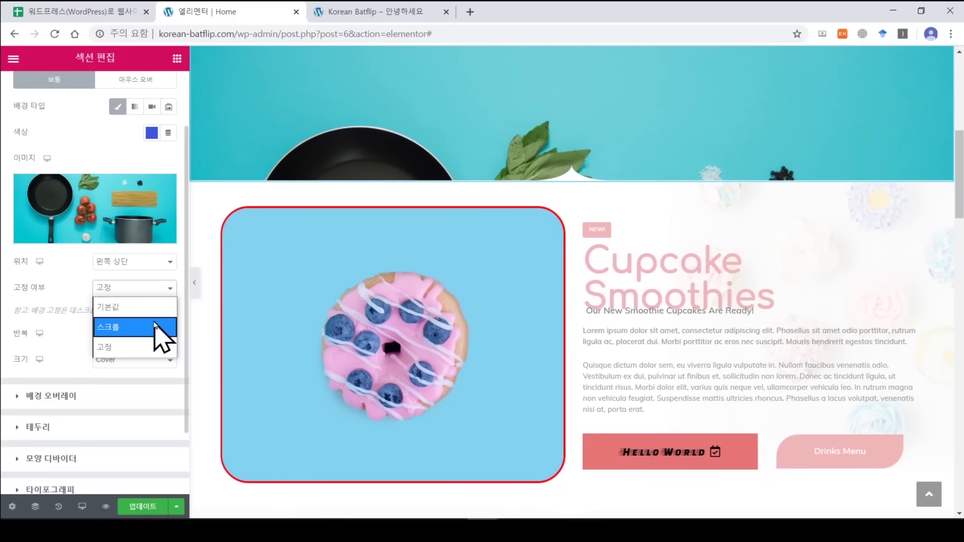
pyautogui.click(161, 327)
pyautogui.scroll(5, 442, 246)
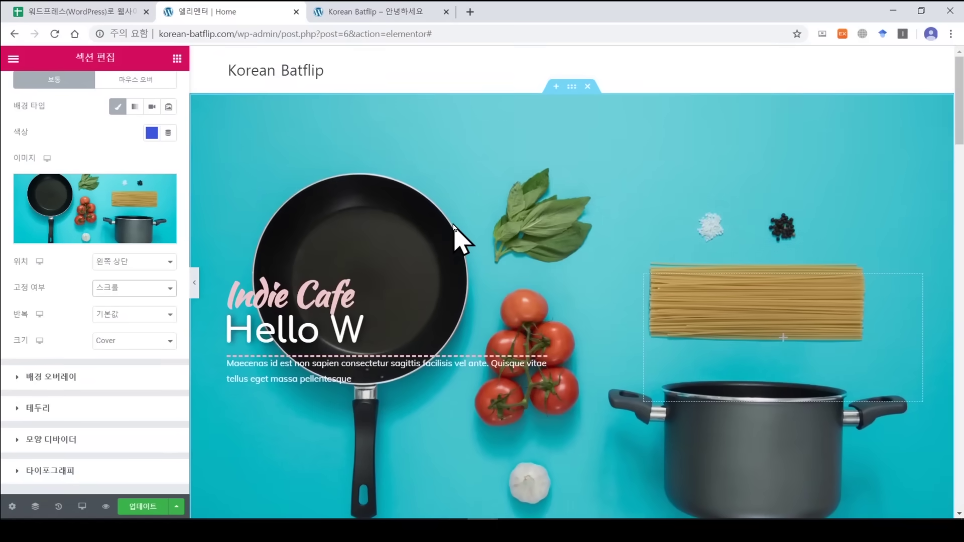
pyautogui.scroll(-5, 454, 236)
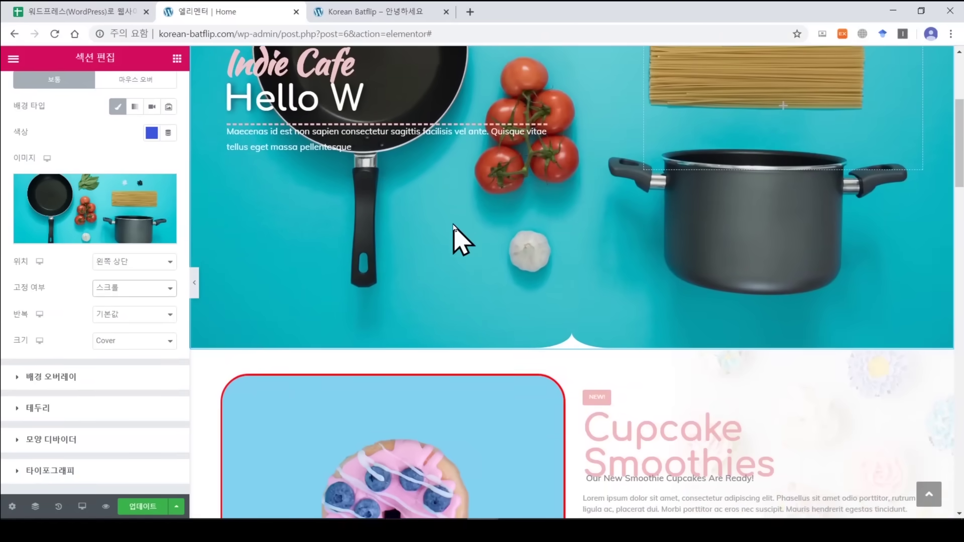
pyautogui.scroll(-2, 456, 235)
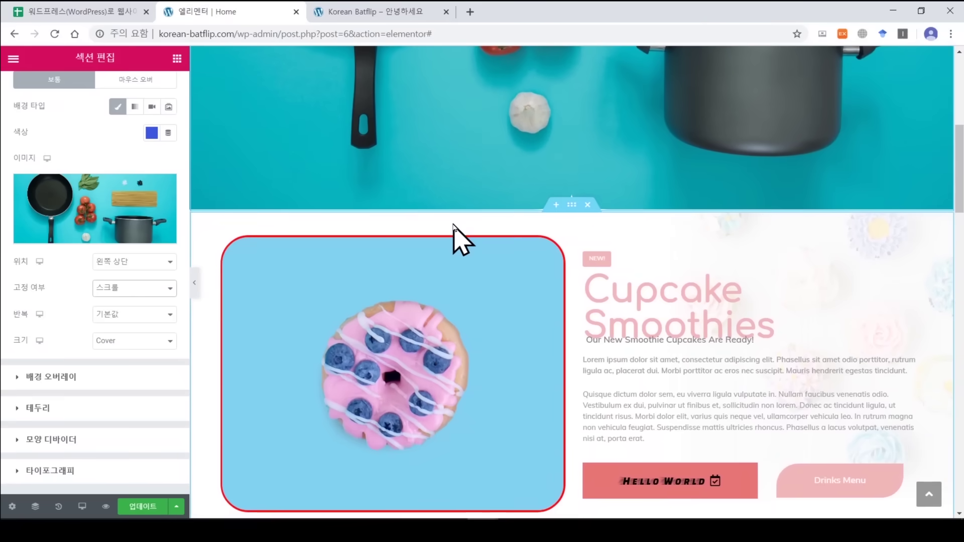
pyautogui.click(157, 296)
pyautogui.click(151, 344)
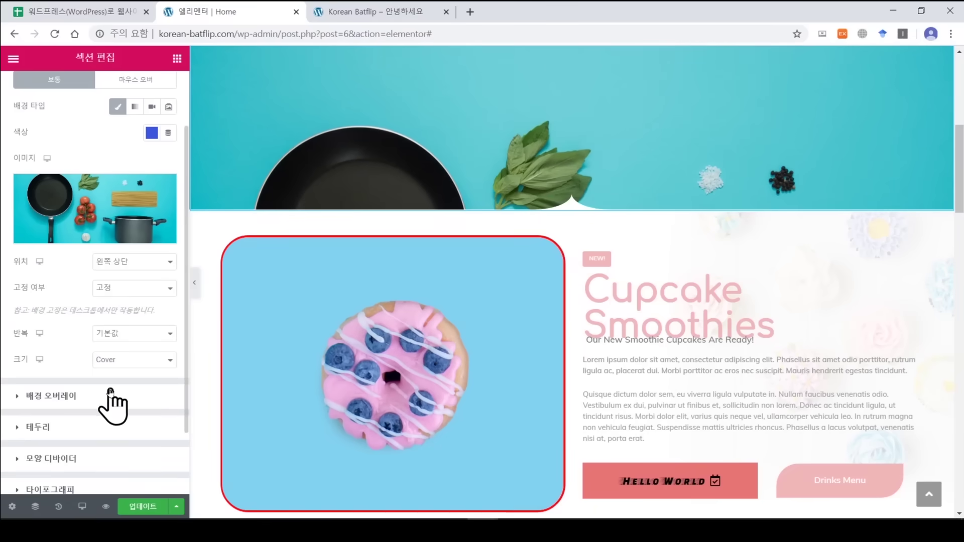
# Set the header section's background overlay (배경 오버레이) colour to black (#000000) and its opacity (투명도) to 0.47.
pyautogui.click(51, 397)
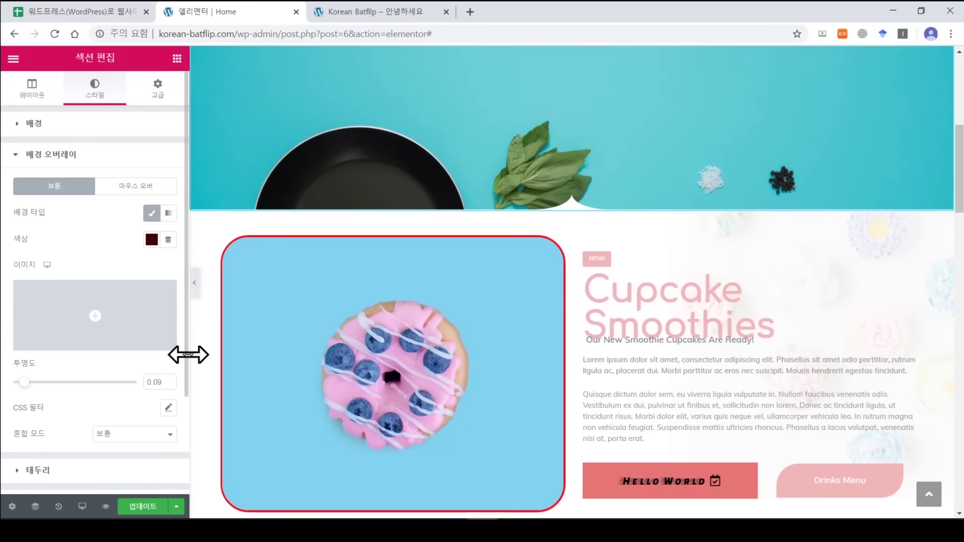
pyautogui.scroll(-1, 187, 366)
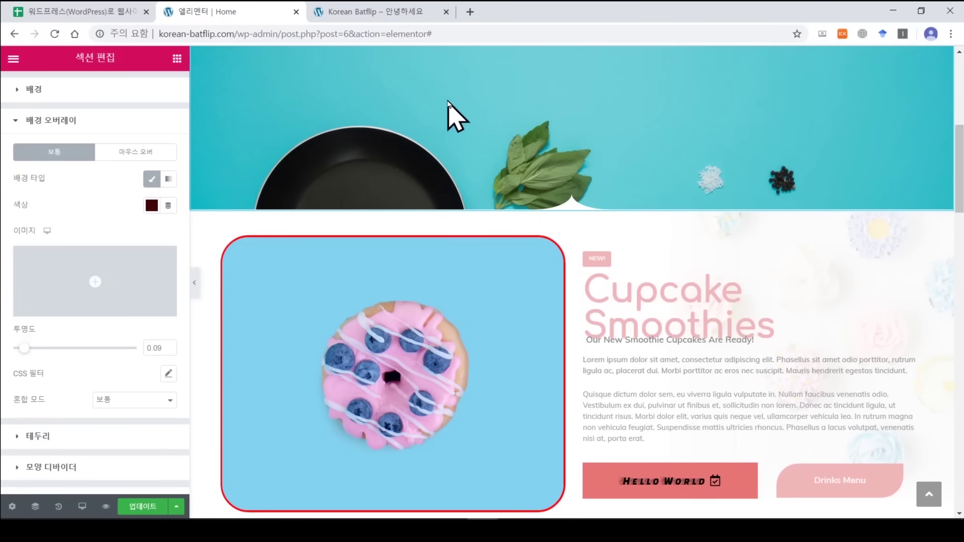
pyautogui.moveTo(959, 157); pyautogui.dragTo(959, 103)
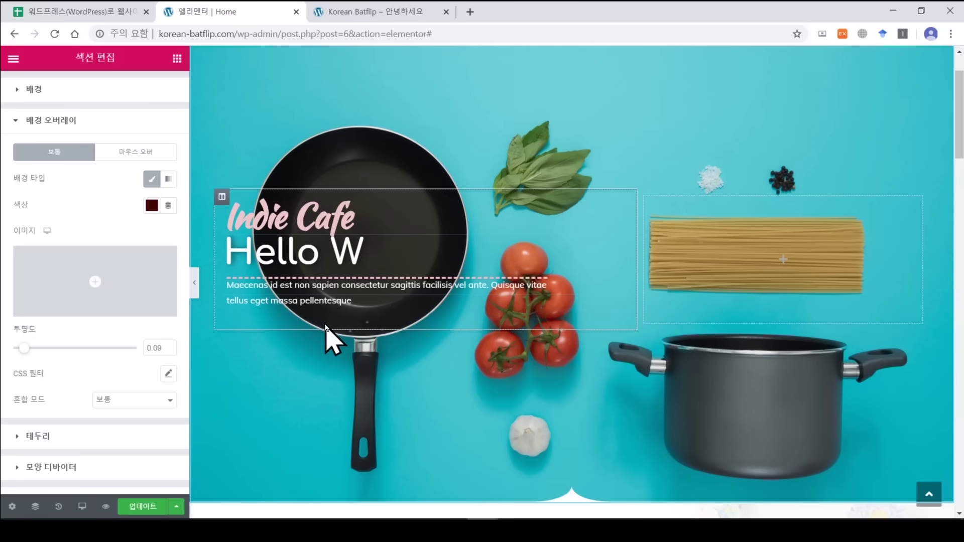
pyautogui.click(152, 205)
pyautogui.moveTo(194, 301); pyautogui.dragTo(209, 256)
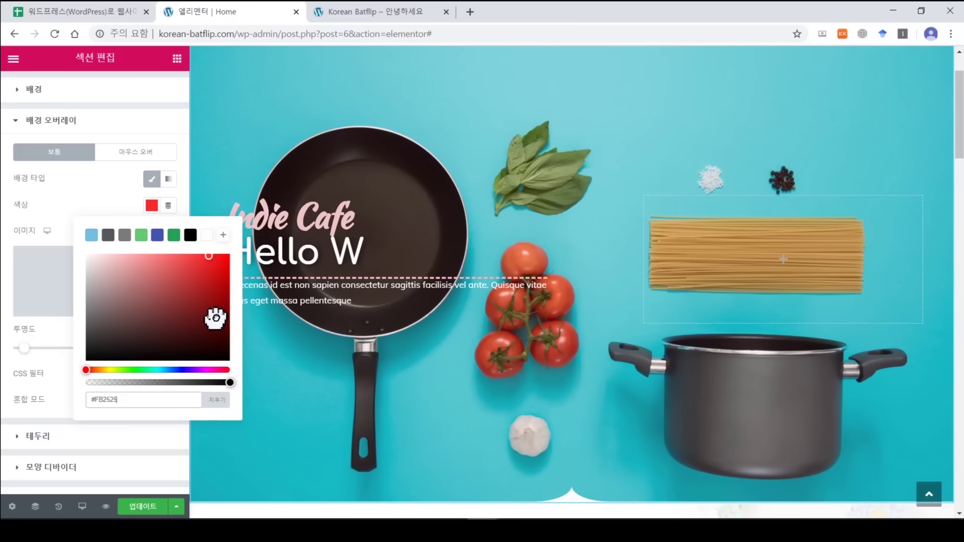
pyautogui.moveTo(137, 347); pyautogui.dragTo(77, 375)
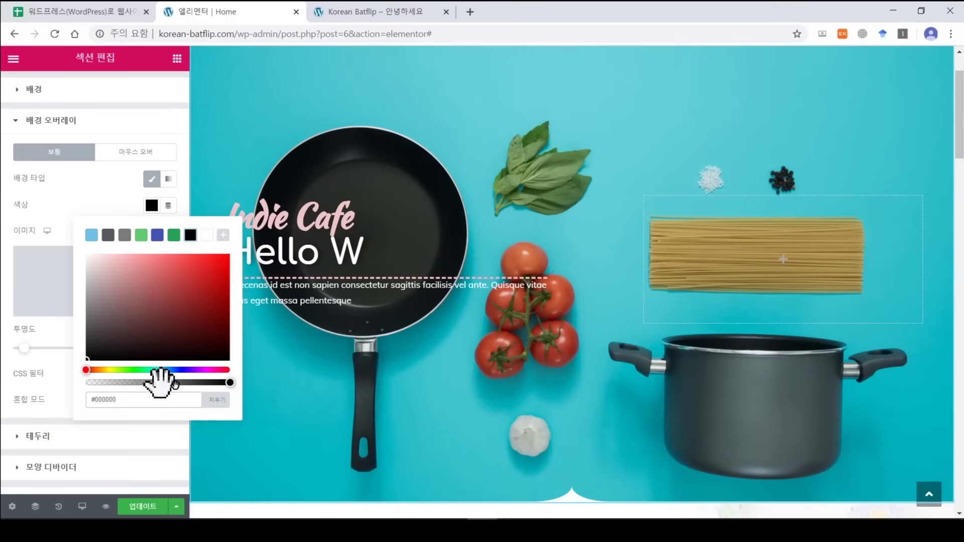
pyautogui.moveTo(230, 380); pyautogui.dragTo(245, 400)
pyautogui.moveTo(221, 360); pyautogui.dragTo(242, 372)
pyautogui.click(99, 191)
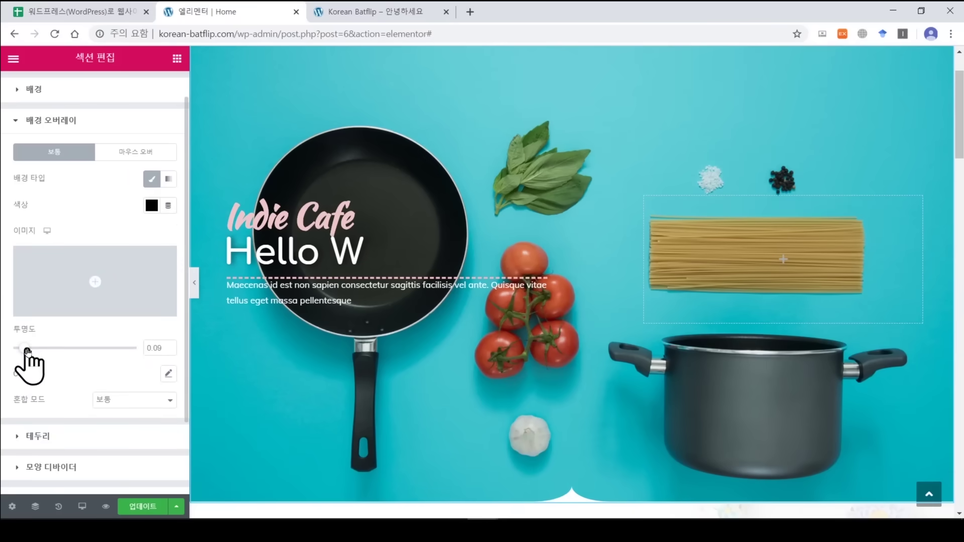
pyautogui.moveTo(35, 350); pyautogui.dragTo(122, 351)
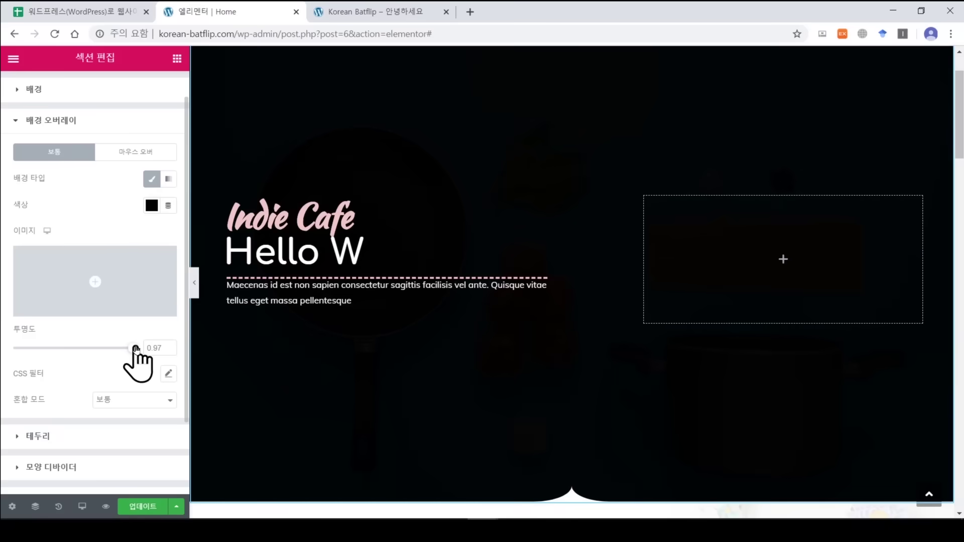
pyautogui.moveTo(132, 349); pyautogui.dragTo(73, 355)
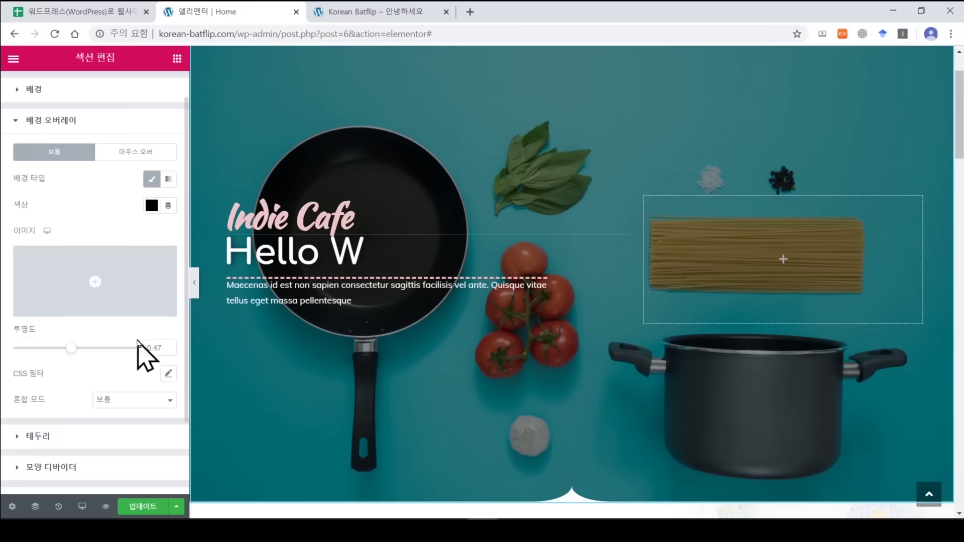
# Try a wave (물결) shape divider on the header section's lower edge with width 179 and height 78.
pyautogui.click(39, 474)
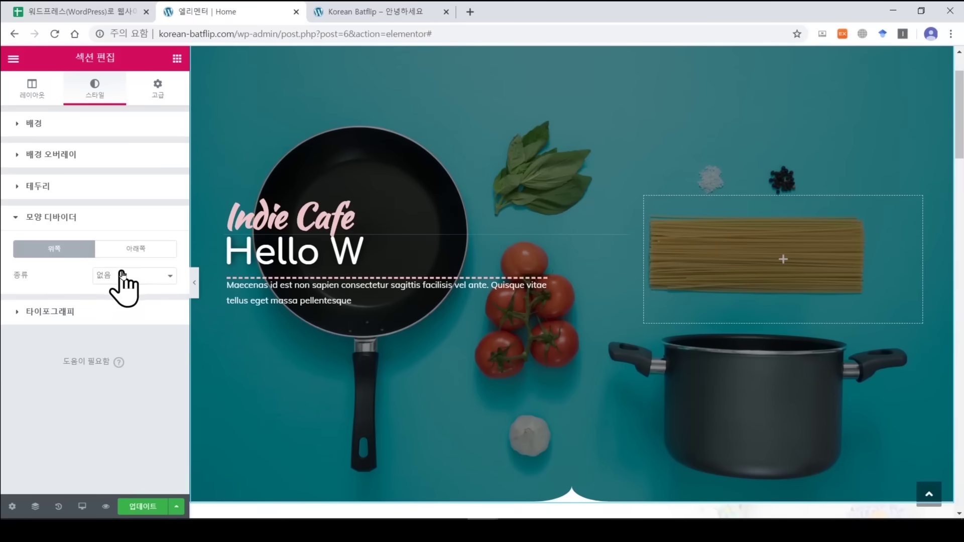
pyautogui.scroll(2, 531, 50)
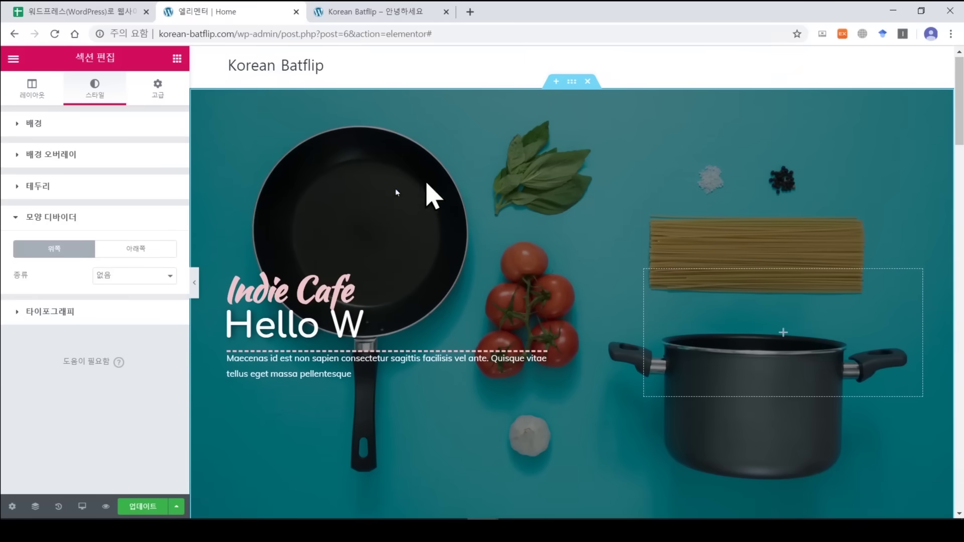
pyautogui.click(148, 250)
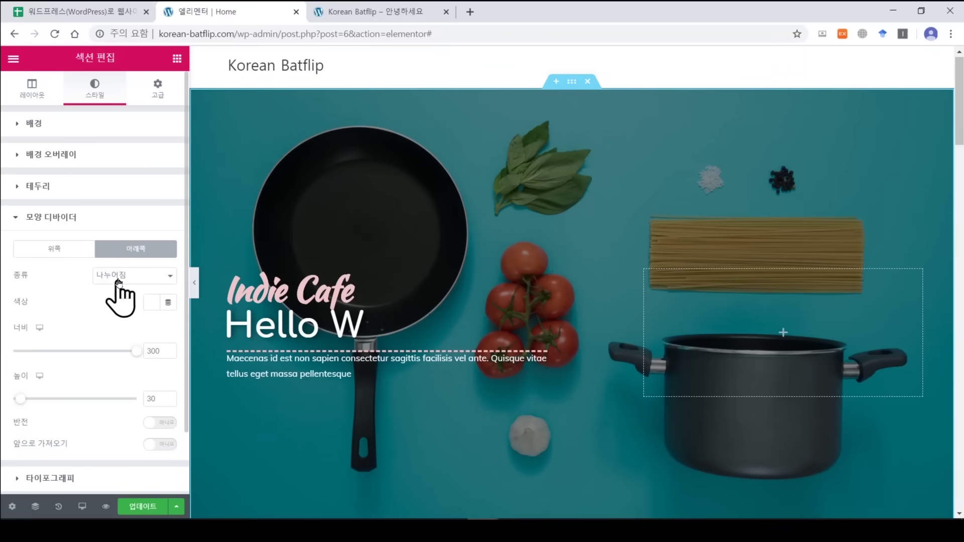
pyautogui.scroll(-3, 688, 352)
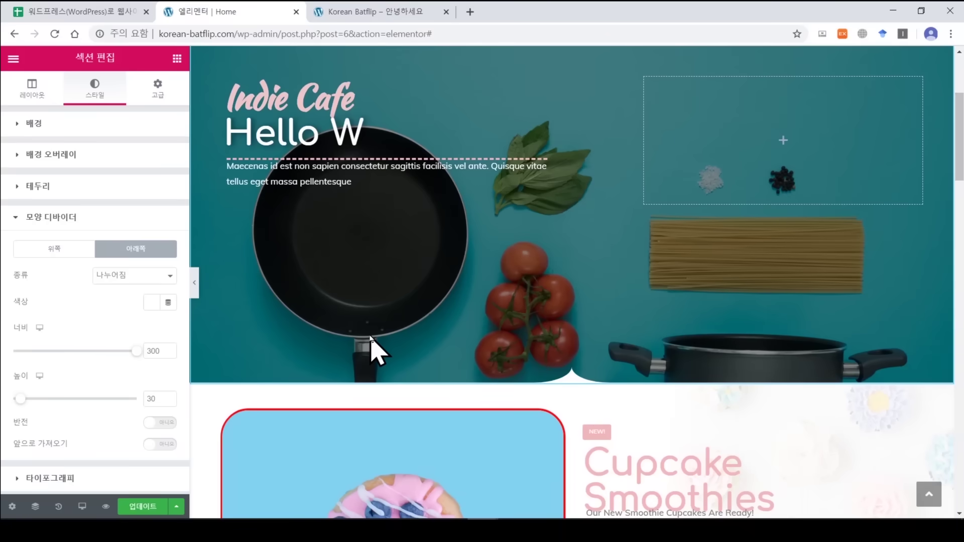
pyautogui.click(164, 277)
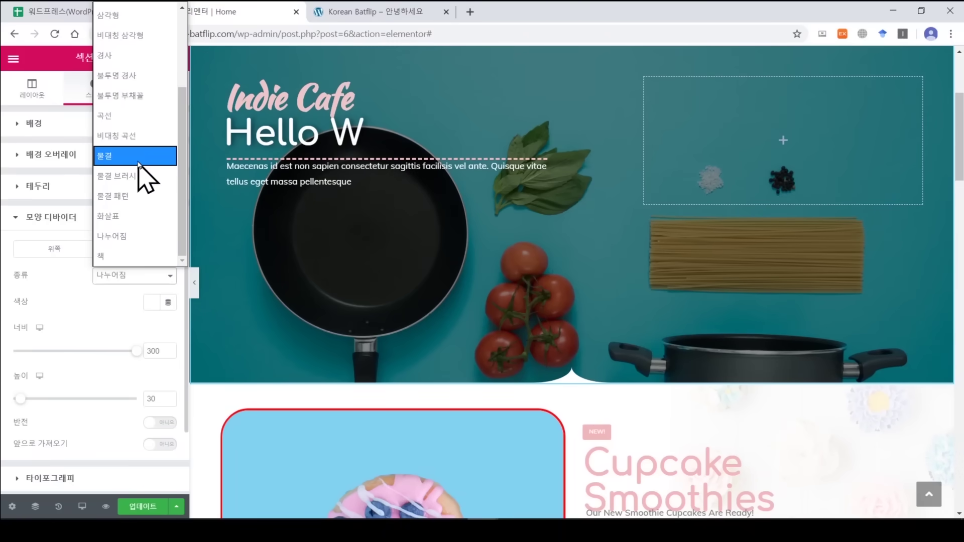
pyautogui.click(141, 176)
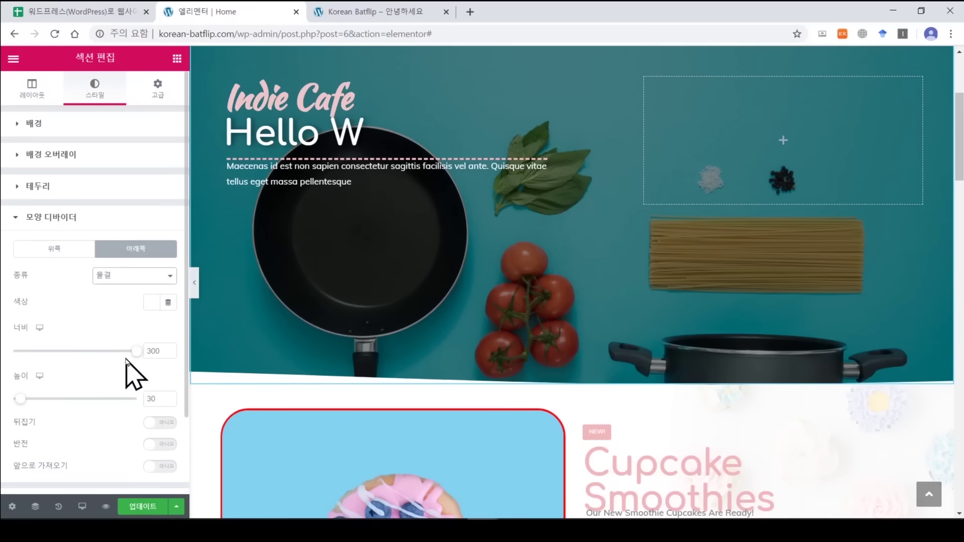
pyautogui.moveTo(135, 352); pyautogui.dragTo(62, 351)
pyautogui.moveTo(22, 400)
pyautogui.mouseDown()
pyautogui.moveTo(65, 400)
pyautogui.moveTo(32, 399)
pyautogui.mouseUp()
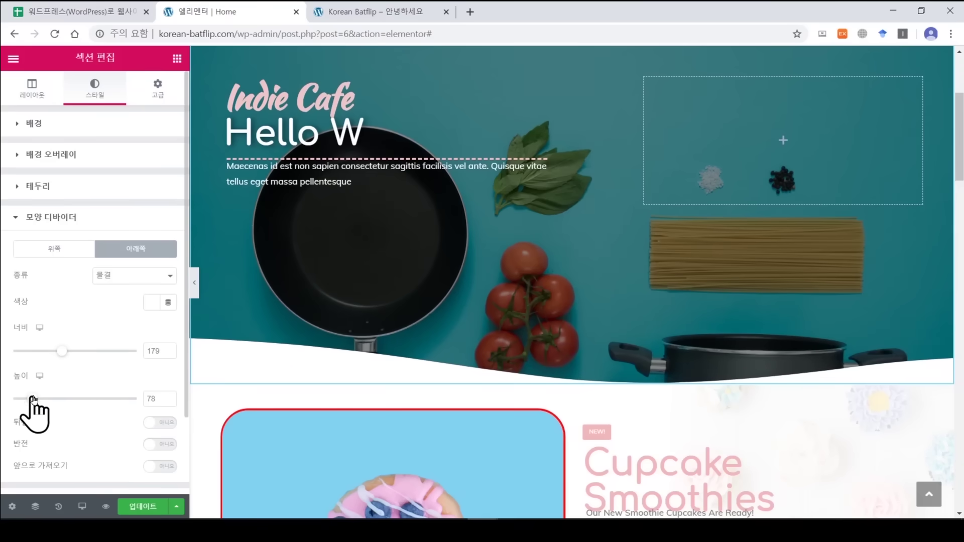
# Try the slope (경사) and pyramid (피라미드) types for the header section's lower shape divider.
pyautogui.click(124, 275)
pyautogui.click(134, 116)
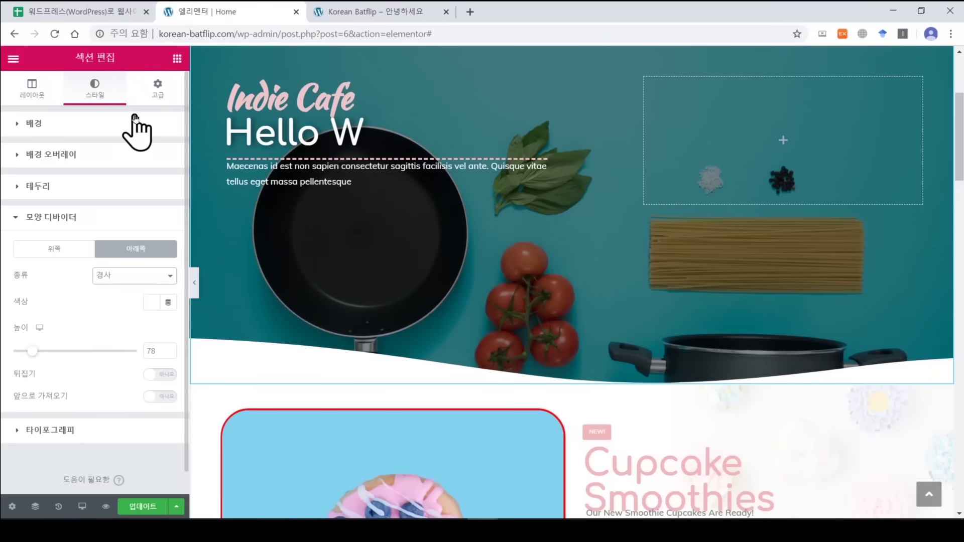
pyautogui.click(128, 274)
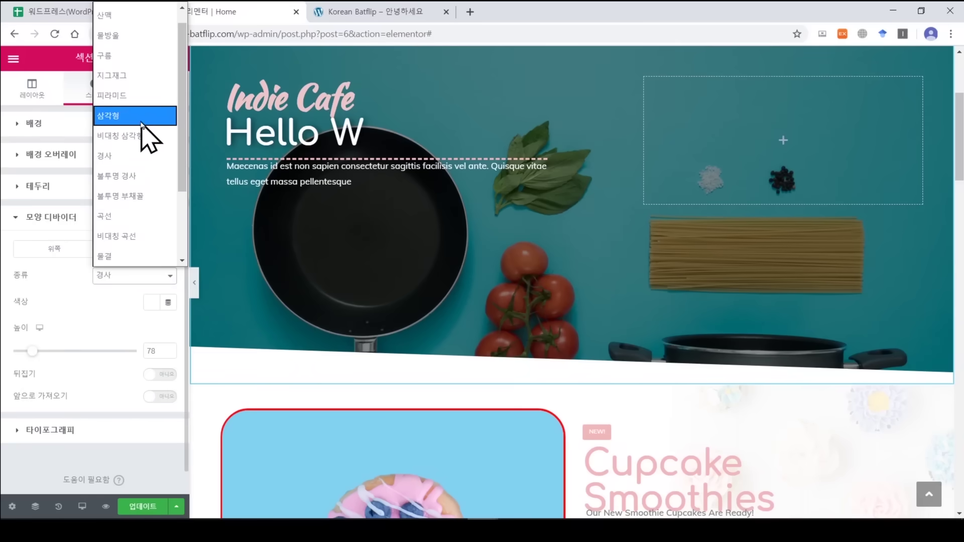
pyautogui.click(136, 103)
# Change the header section's lower shape divider to zigzag (지그재그) with width 259 and height 30.
pyautogui.click(146, 274)
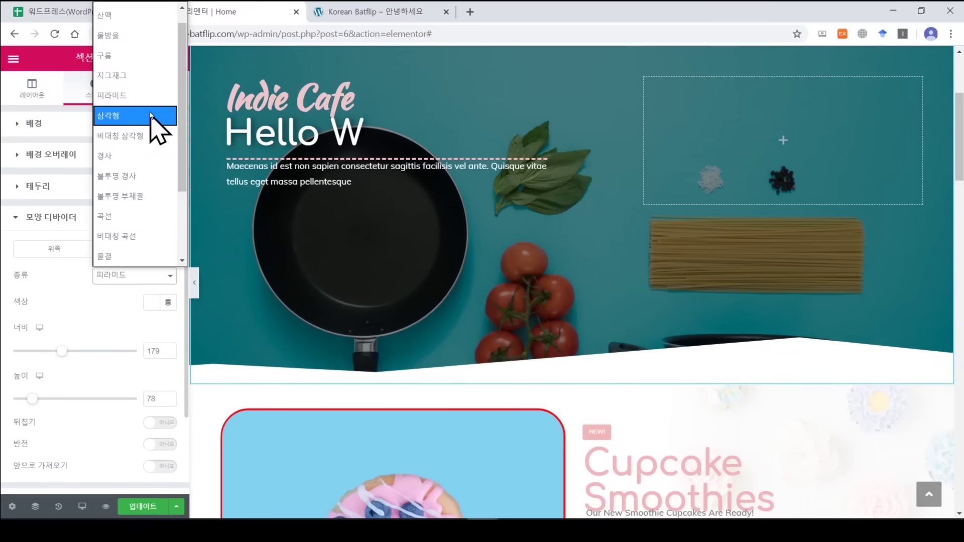
pyautogui.click(151, 77)
pyautogui.moveTo(61, 354); pyautogui.dragTo(111, 353)
pyautogui.moveTo(34, 400); pyautogui.dragTo(21, 400)
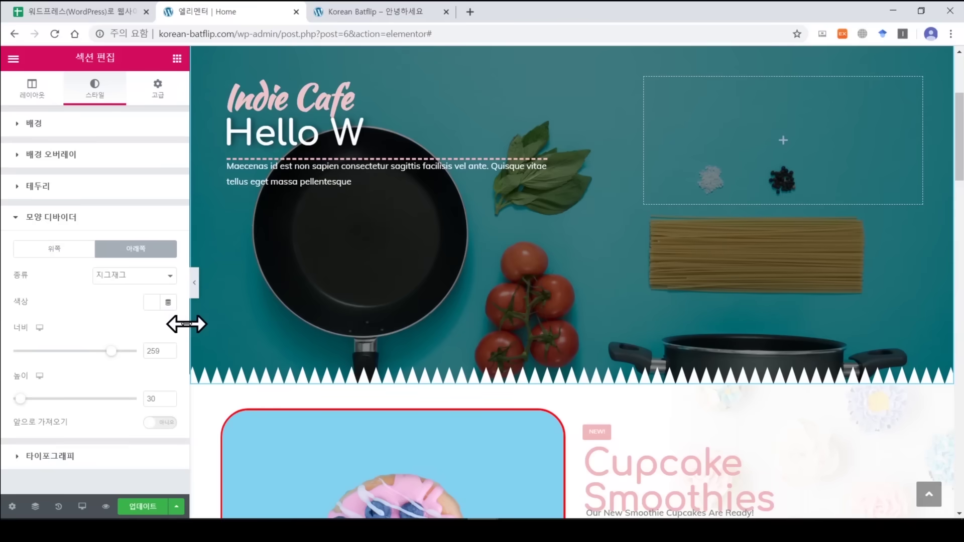
pyautogui.scroll(-1, 186, 351)
# Switch to the Google Sheets checklist, mark item 17 (이미지 편집하는 방법) as done, and return to the Elementor editor.
pyautogui.click(86, 11)
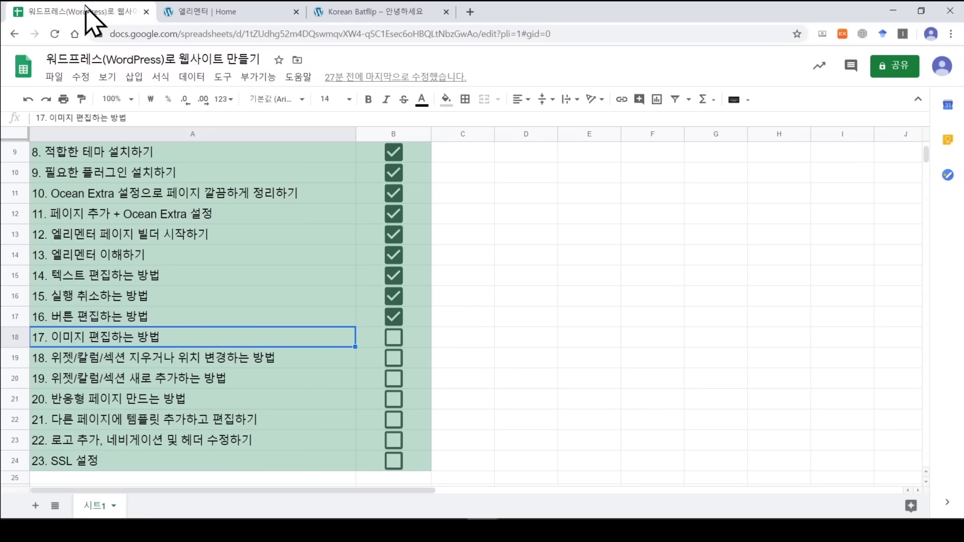
pyautogui.click(394, 338)
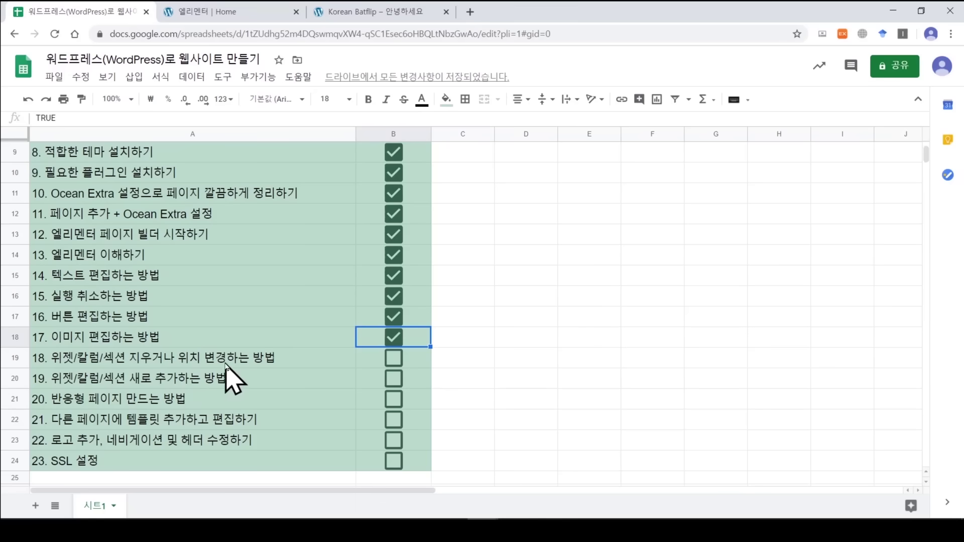
pyautogui.click(205, 12)
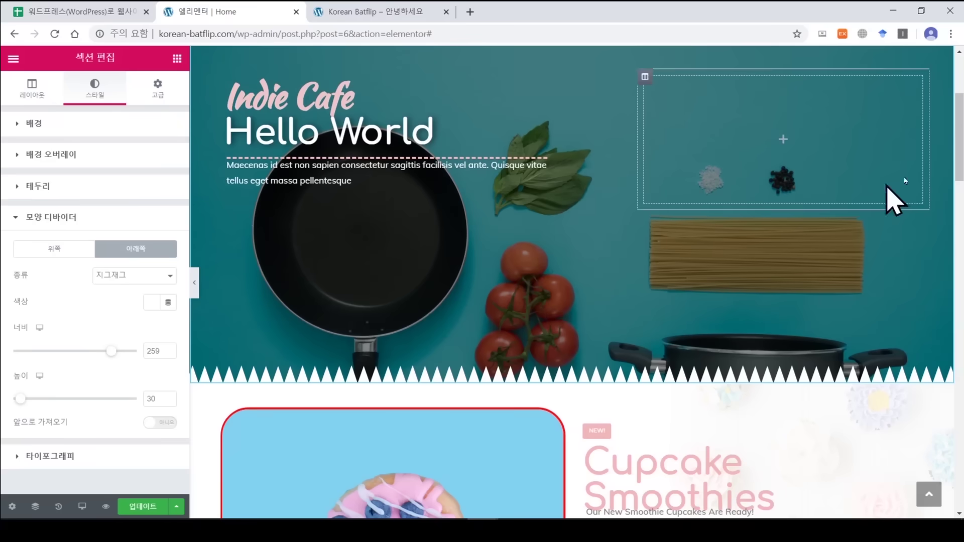
# Move the Hello World header section between the Share Your Favourites! and #treatyourself sections, and check the new page order.
pyautogui.moveTo(960, 143); pyautogui.dragTo(959, 106)
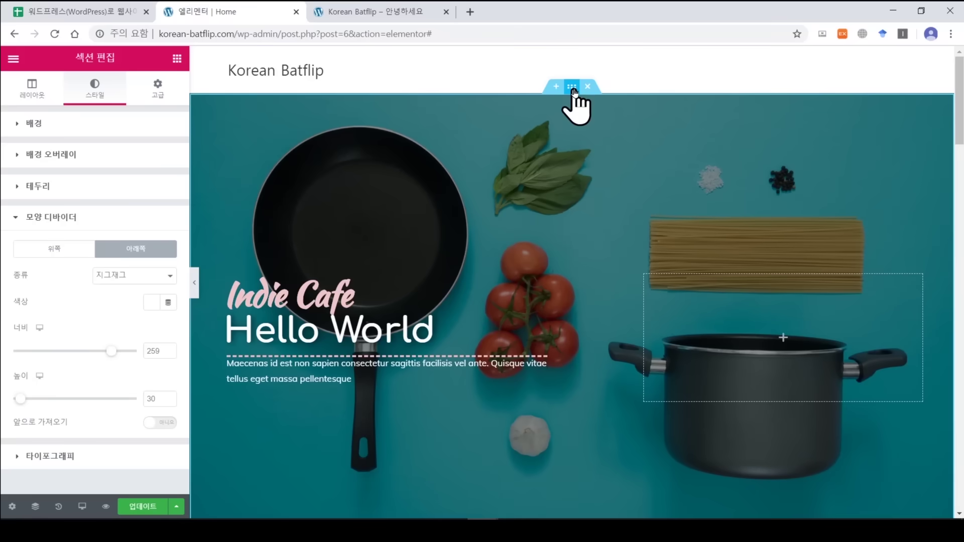
pyautogui.moveTo(574, 89); pyautogui.dragTo(539, 409)
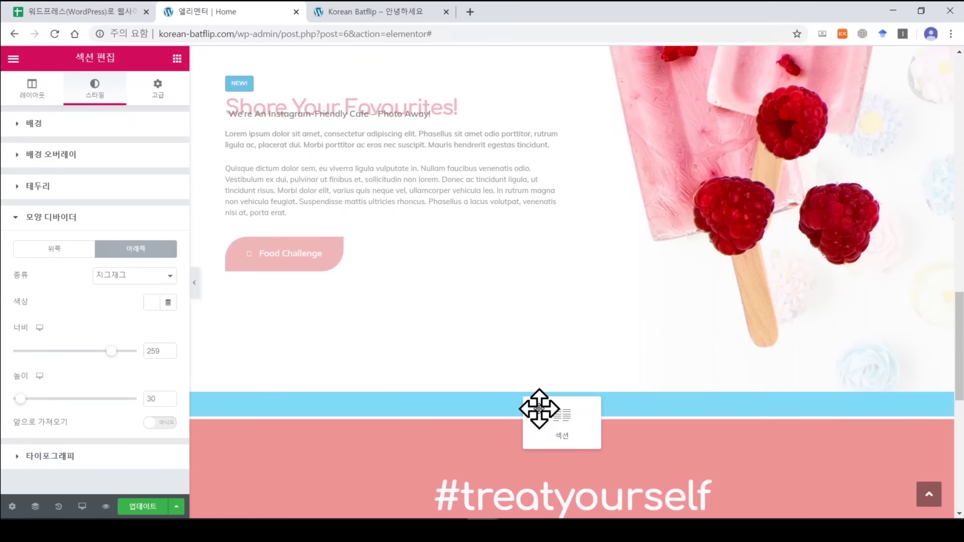
pyautogui.moveTo(538, 409); pyautogui.dragTo(590, 416)
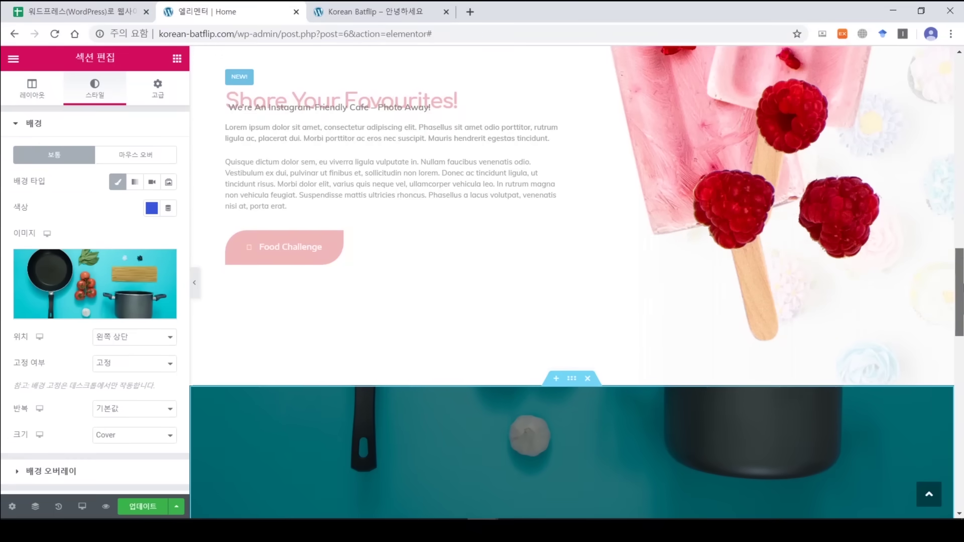
pyautogui.scroll(-6, 781, 421)
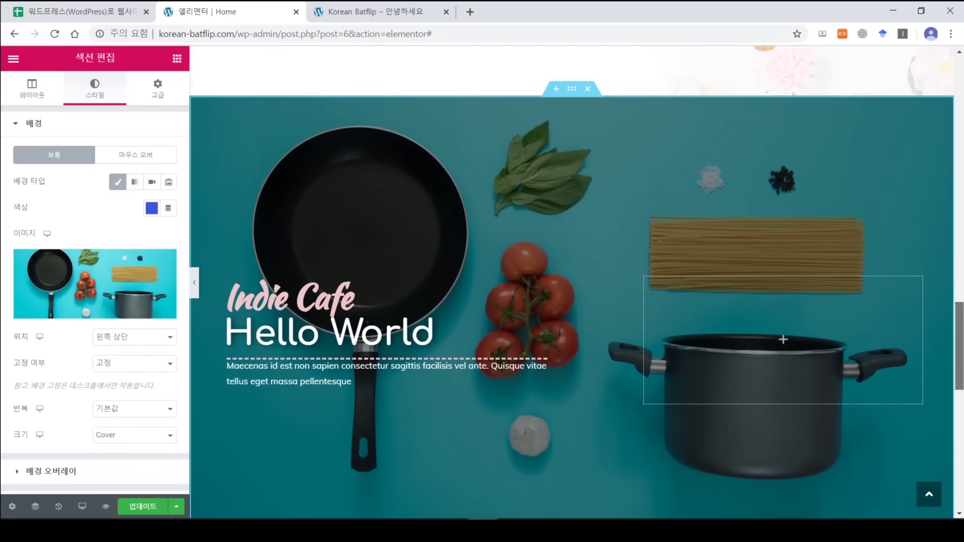
pyautogui.scroll(15, 783, 340)
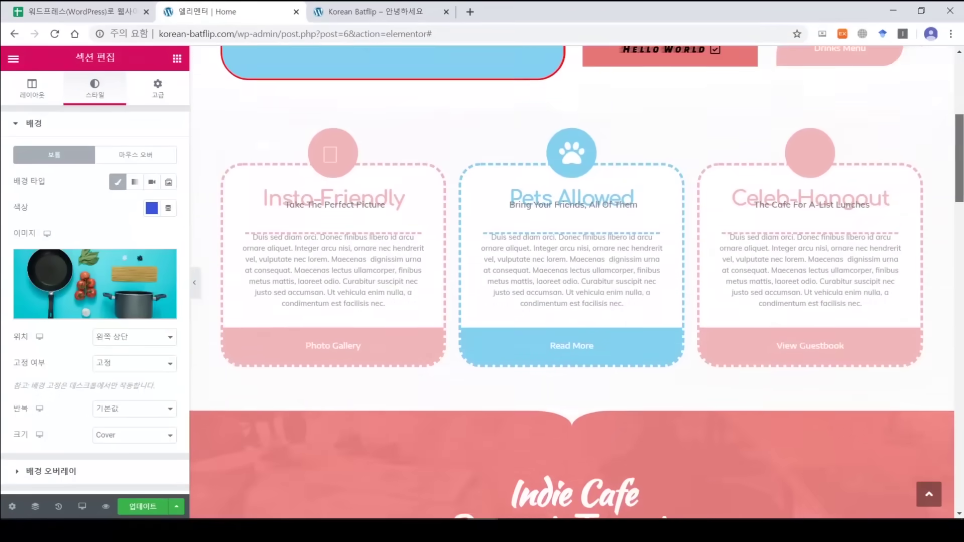
pyautogui.scroll(4, 570, 208)
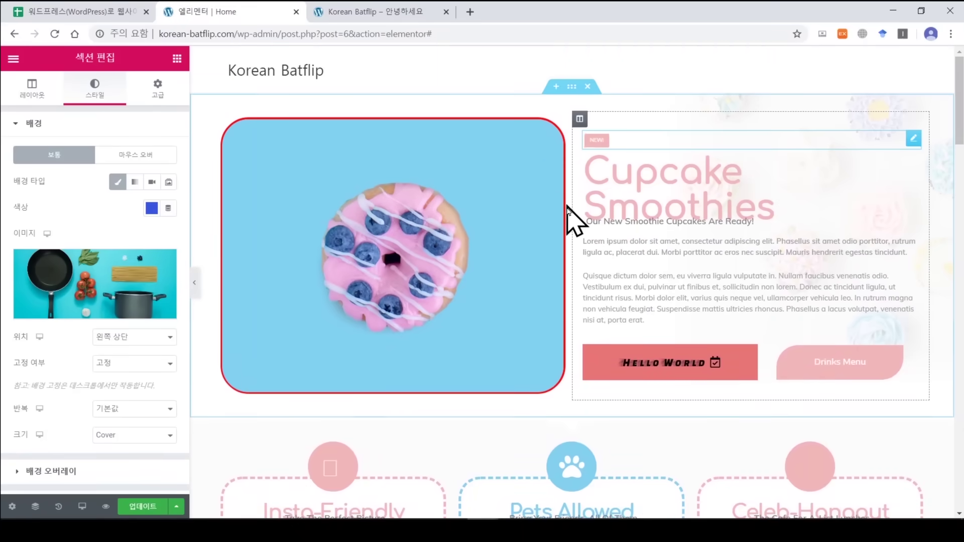
# Move the red Sweet Treats section directly below the relocated Hello World header section.
pyautogui.scroll(-8, 582, 241)
pyautogui.scroll(-10, 596, 280)
pyautogui.scroll(8, 595, 252)
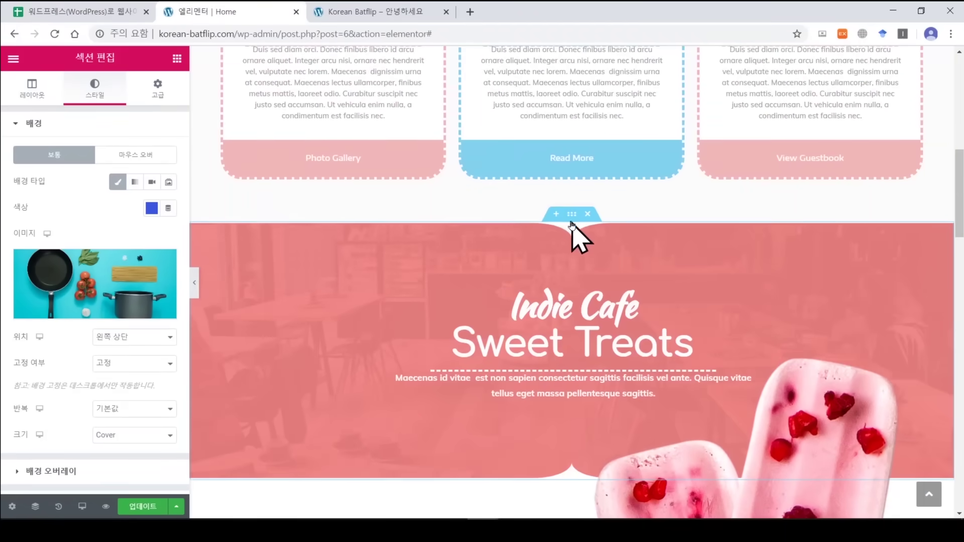
pyautogui.moveTo(571, 217); pyautogui.dragTo(534, 444)
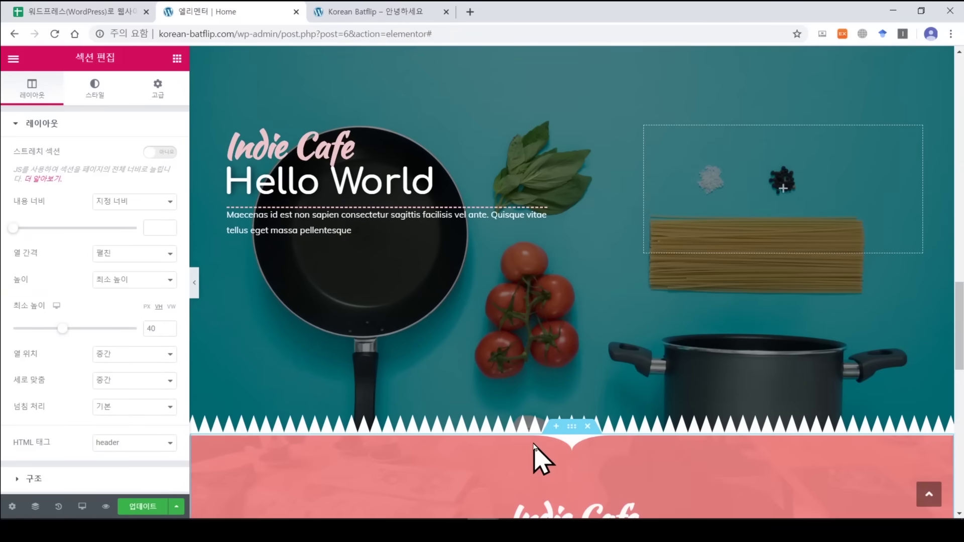
# Move the doughnut image column to the other side of the Cupcake Smoothies text column.
pyautogui.moveTo(959, 322); pyautogui.dragTo(958, 60)
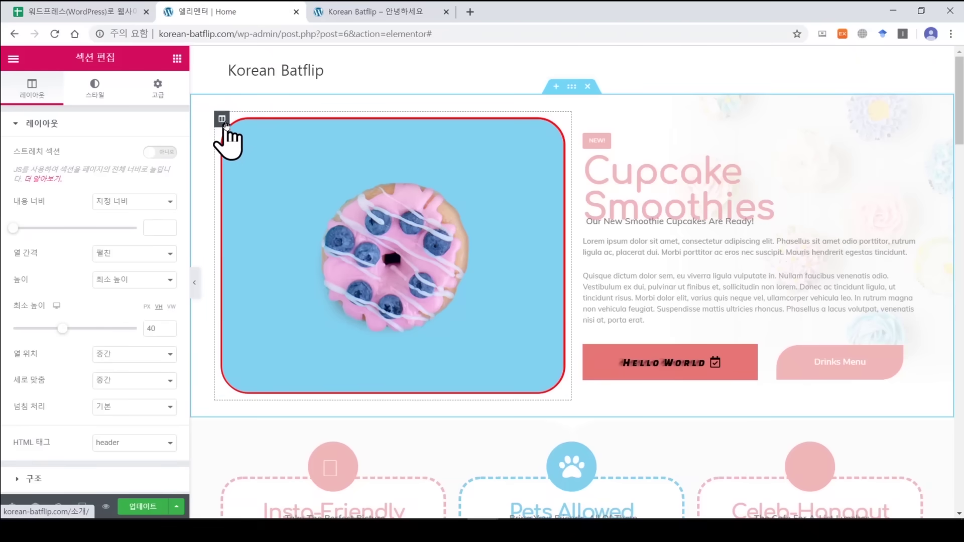
pyautogui.moveTo(222, 120); pyautogui.dragTo(808, 194)
# Move the Pets Allowed column into the Hello World header section as its first column and check the resulting layout.
pyautogui.scroll(-4, 871, 167)
pyautogui.scroll(-2, 572, 281)
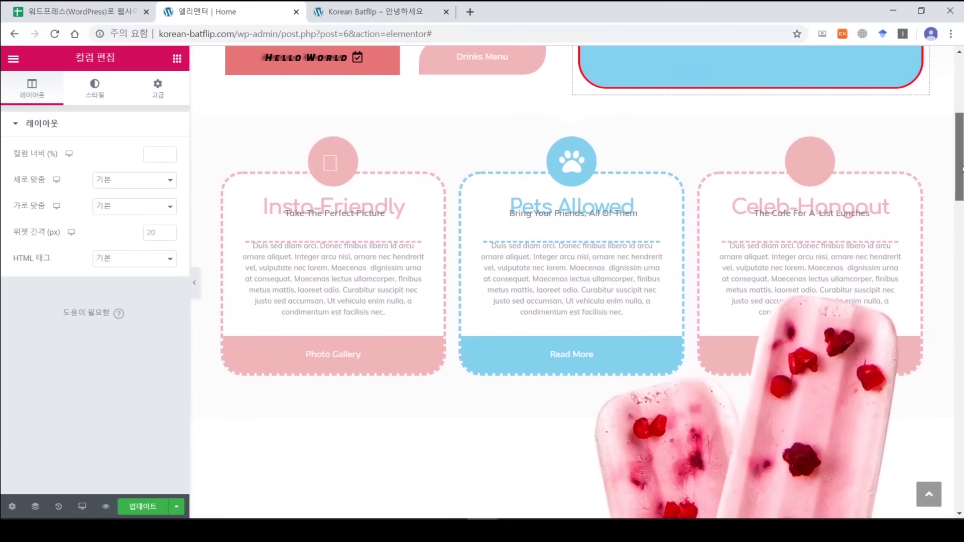
pyautogui.moveTo(461, 173); pyautogui.dragTo(312, 458)
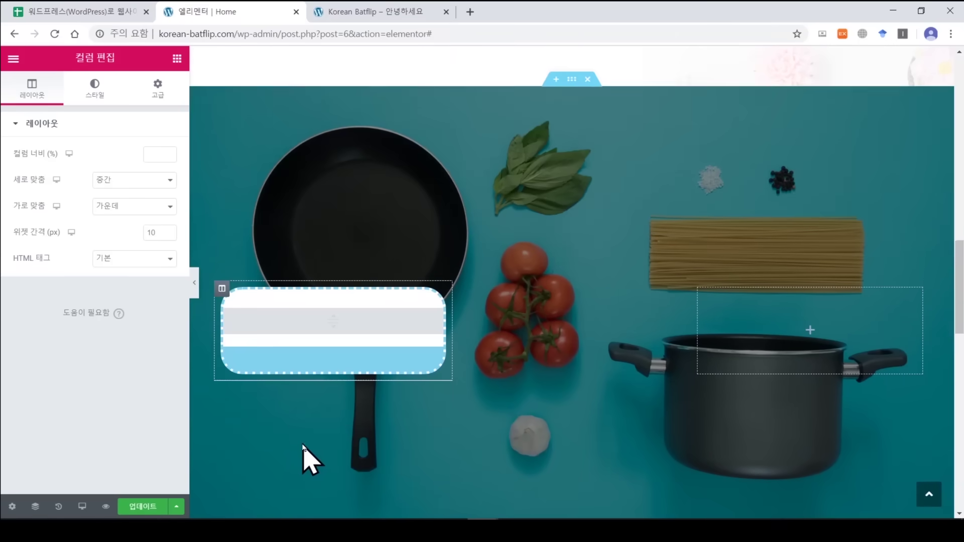
pyautogui.scroll(2, 291, 459)
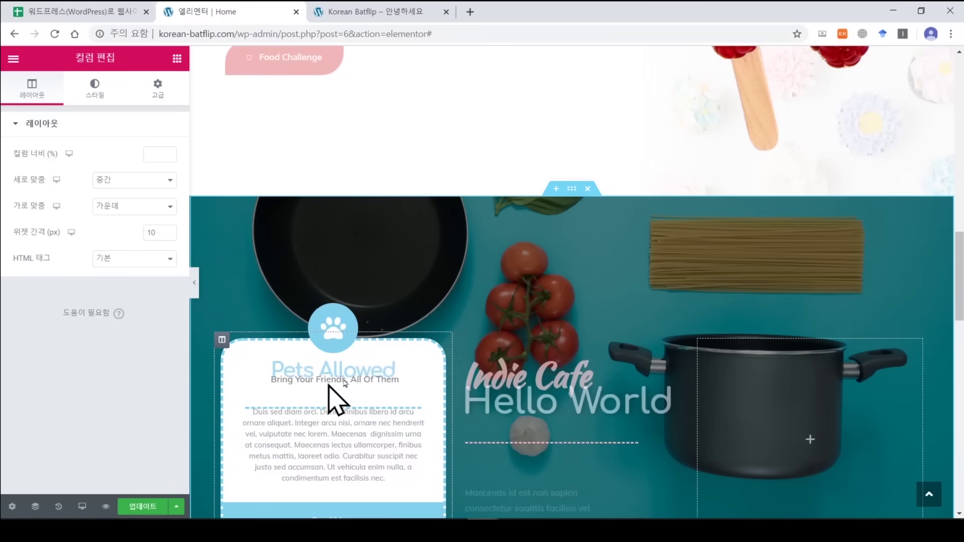
pyautogui.scroll(-3, 577, 364)
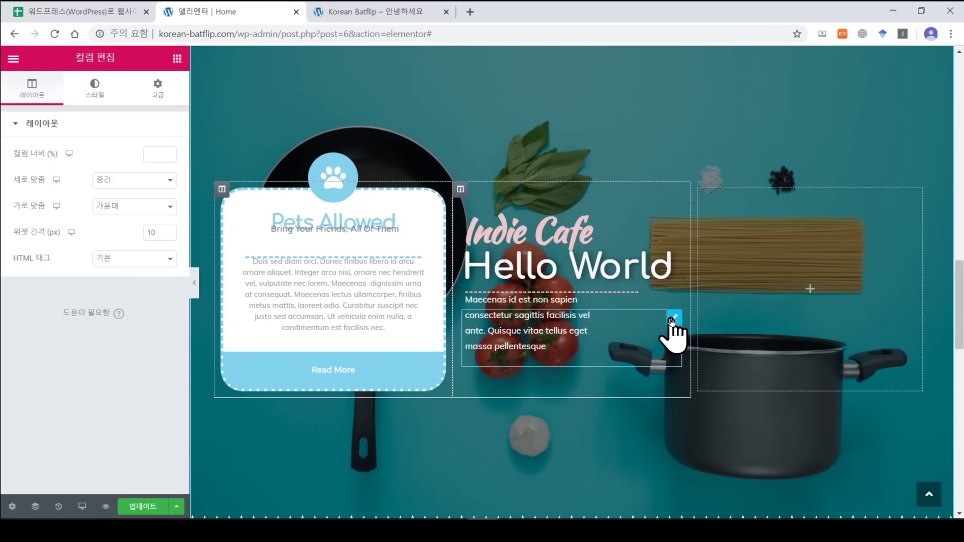
# Move the Maecenas text into the Hello World section's empty third column, and the Share Your Favourites! paragraph into the popsicle image column.
pyautogui.moveTo(673, 319); pyautogui.dragTo(789, 262)
pyautogui.scroll(8, 628, 311)
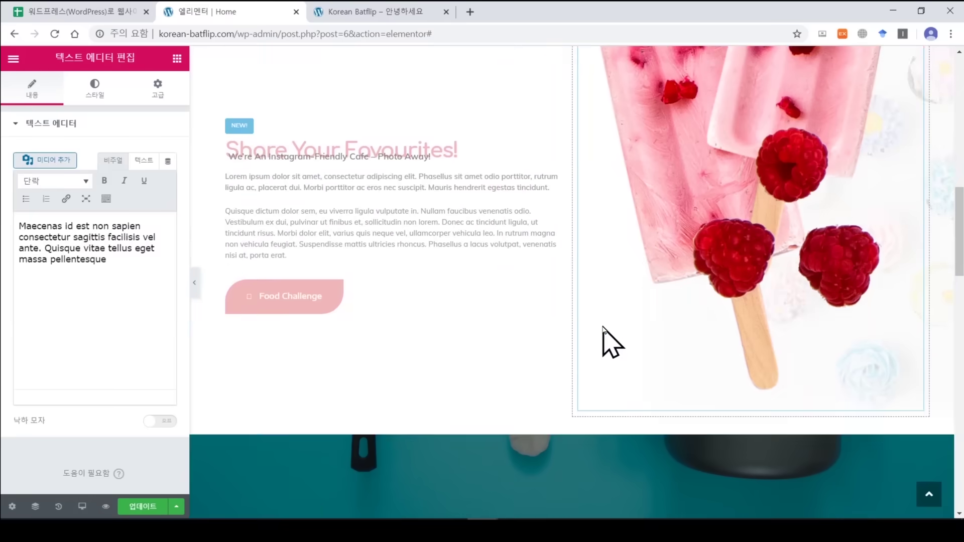
pyautogui.scroll(3, 600, 329)
pyautogui.scroll(-2, 323, 438)
pyautogui.scroll(-1, 324, 438)
pyautogui.moveTo(555, 192); pyautogui.dragTo(730, 429)
pyautogui.scroll(-6, 730, 430)
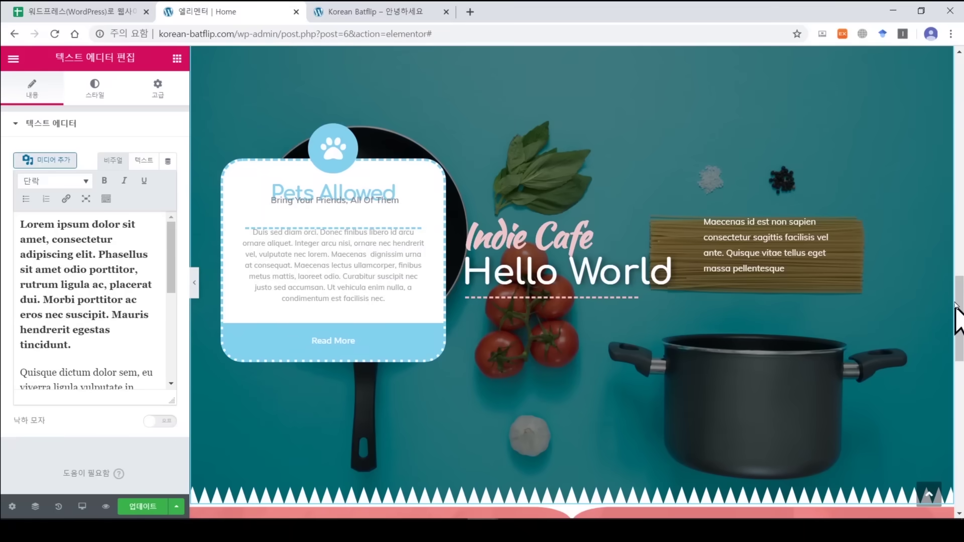
pyautogui.scroll(10, 957, 321)
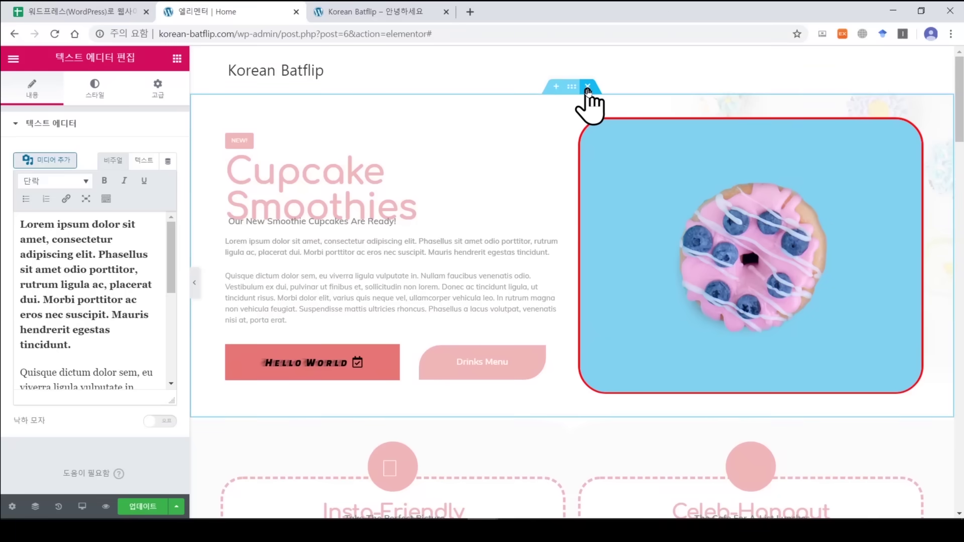
pyautogui.rightClick(555, 111)
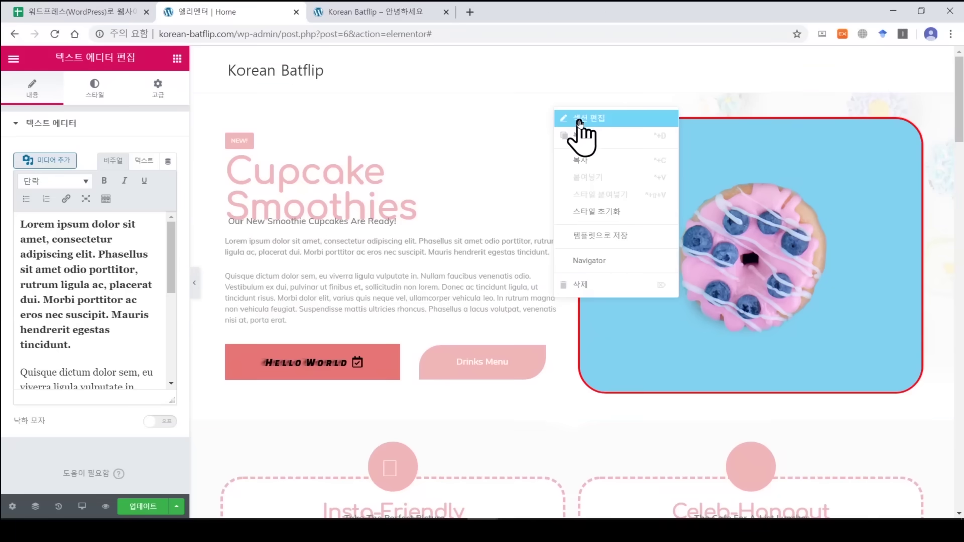
pyautogui.click(571, 285)
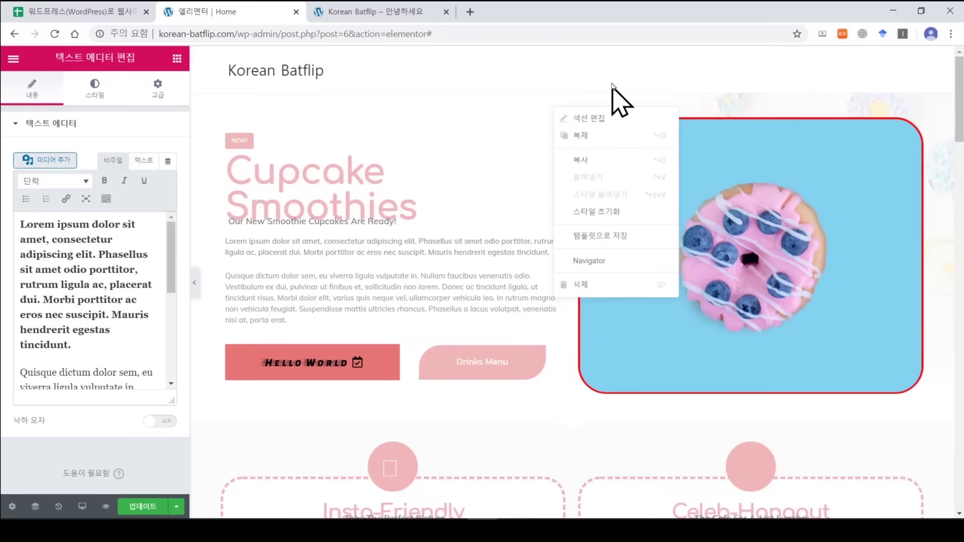
# Delete the red Sweet Treats section and the inner section containing the #treatyourself heading and text.
pyautogui.scroll(-15, 585, 103)
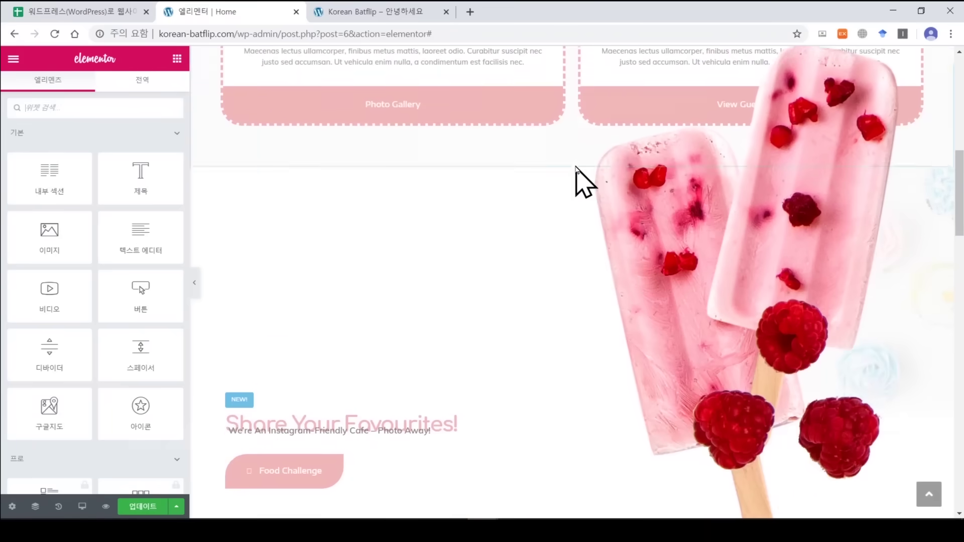
pyautogui.scroll(-15, 581, 182)
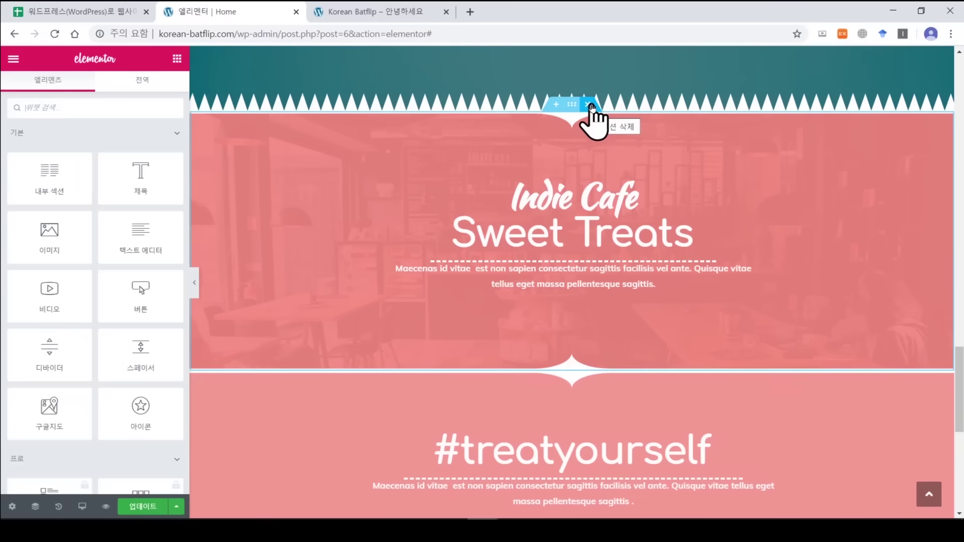
pyautogui.click(589, 105)
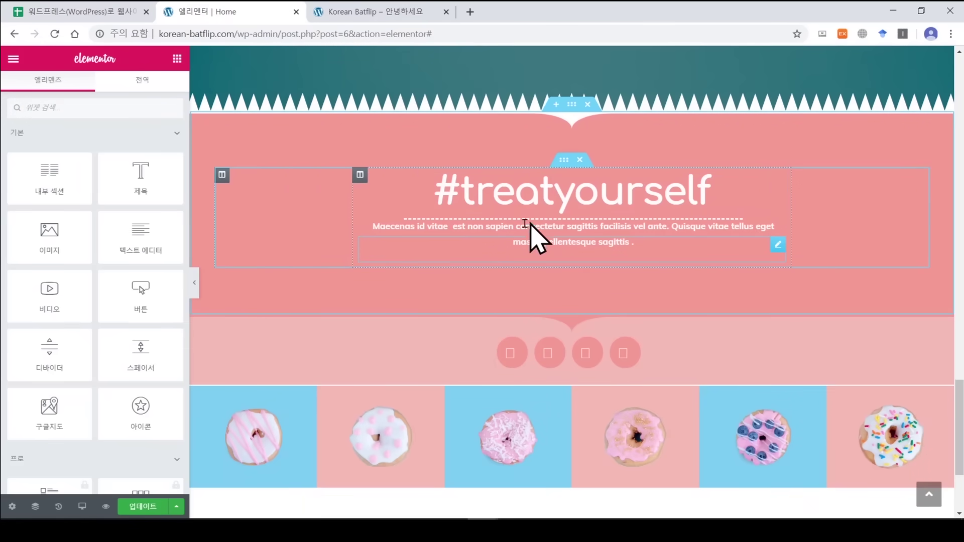
pyautogui.rightClick(255, 188)
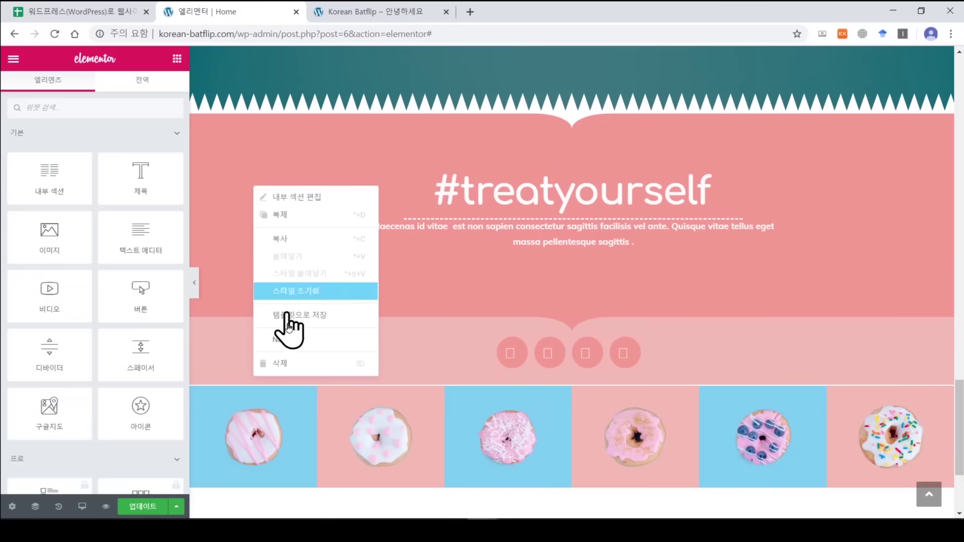
pyautogui.click(284, 366)
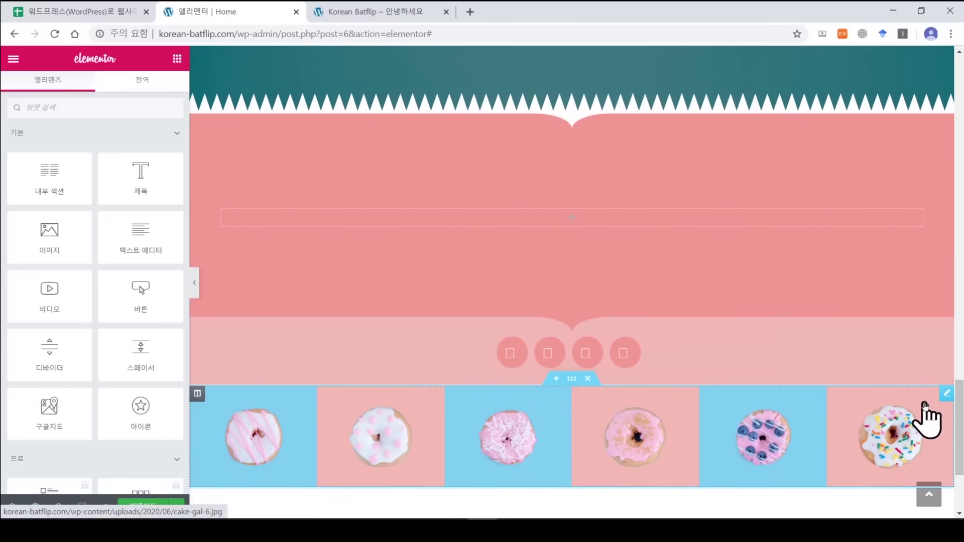
pyautogui.rightClick(926, 419)
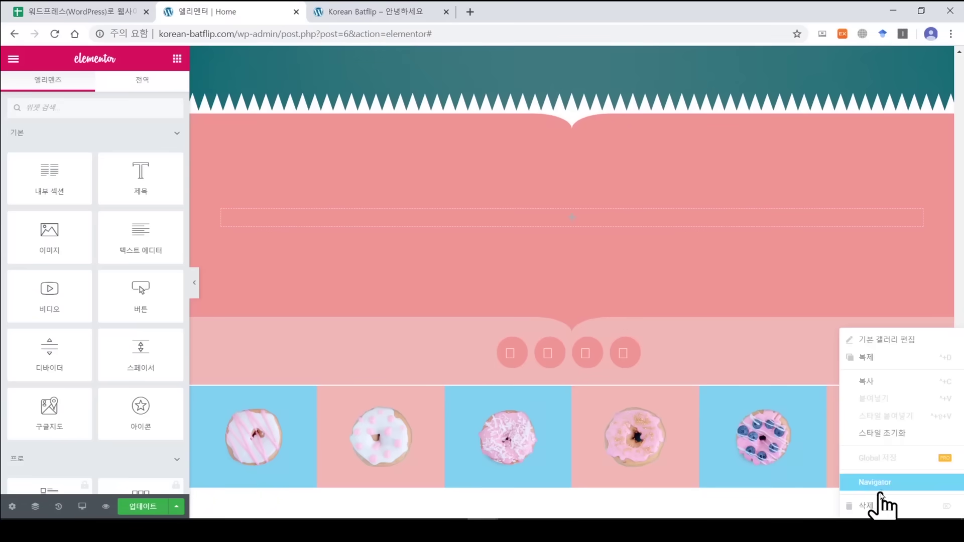
pyautogui.click(807, 458)
pyautogui.click(935, 65)
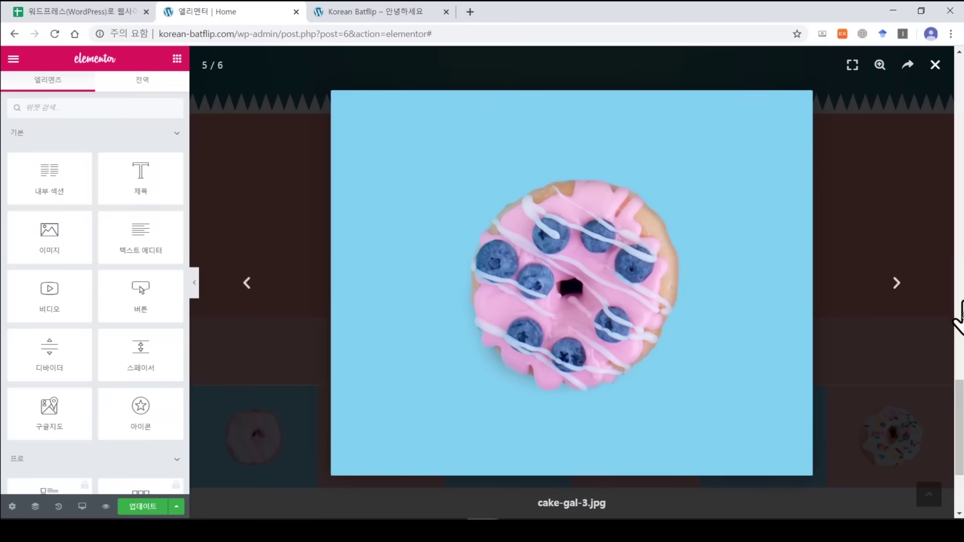
# Switch to the Google Sheets checklist and tick off item 18 on deleting or repositioning widgets, columns and sections.
pyautogui.moveTo(959, 417); pyautogui.dragTo(959, 90)
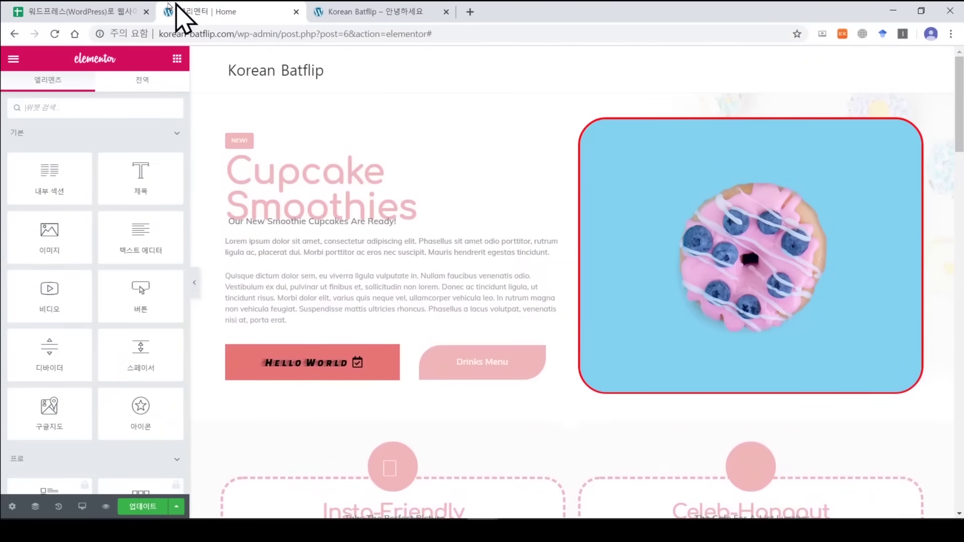
pyautogui.click(125, 9)
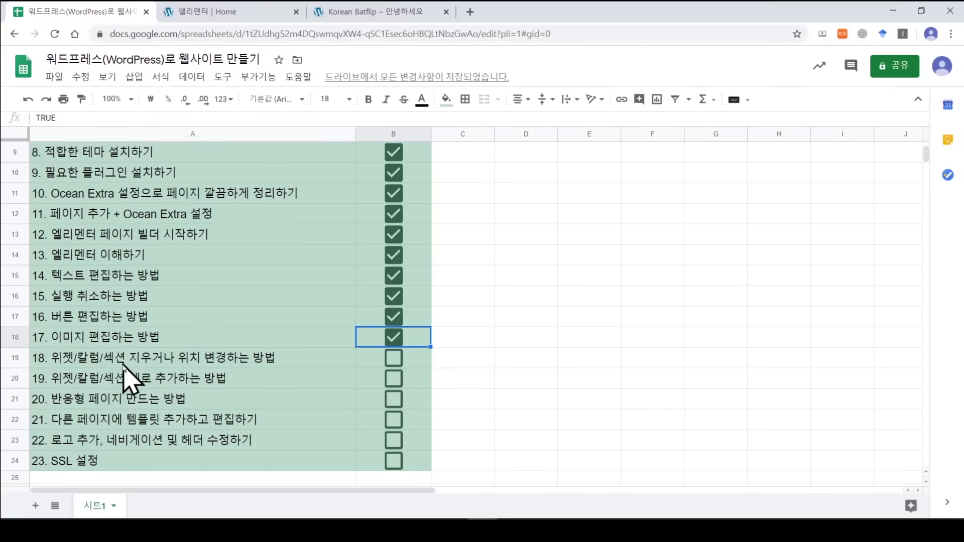
pyautogui.click(395, 359)
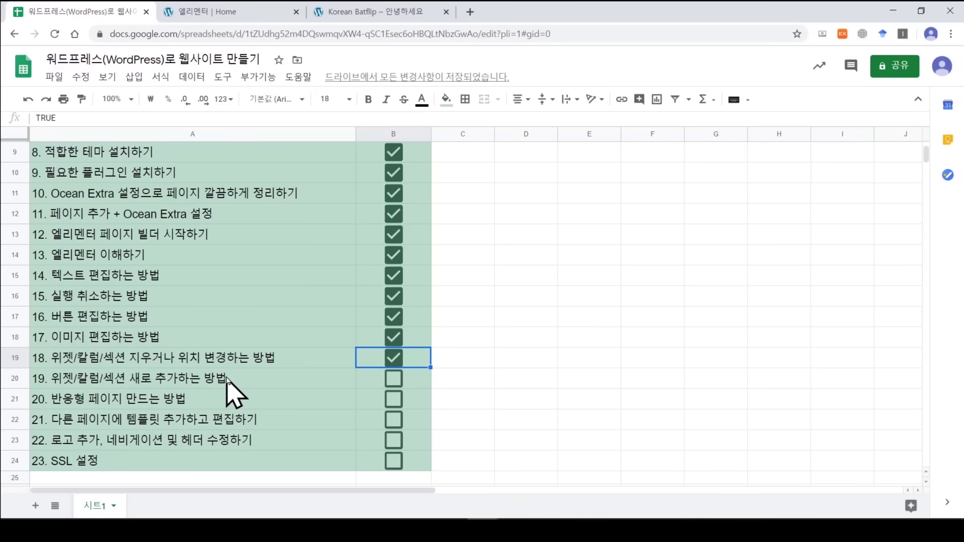
# Return to the Elementor editor, open an add-section area above Cupcake Smoothies, and add a single-column section below the doughnut gallery.
pyautogui.click(216, 11)
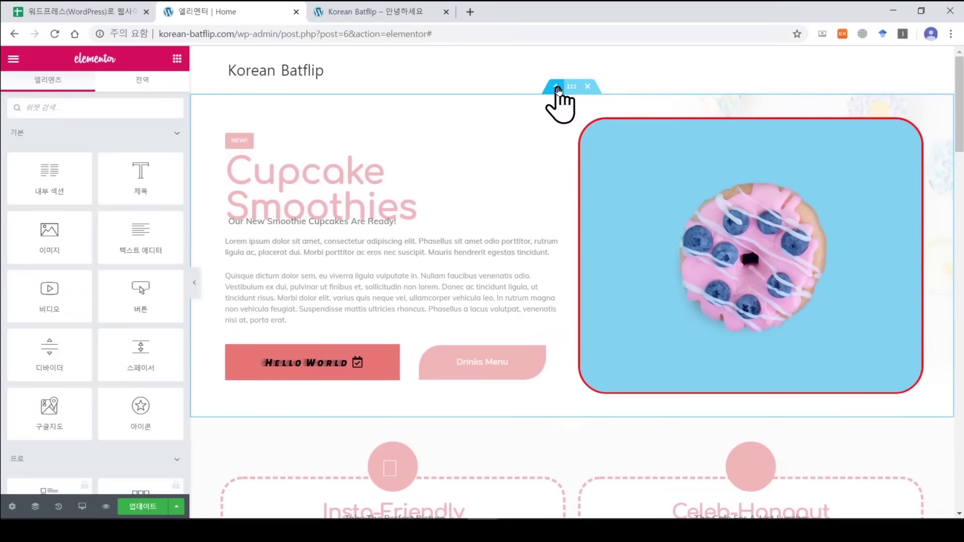
pyautogui.click(563, 88)
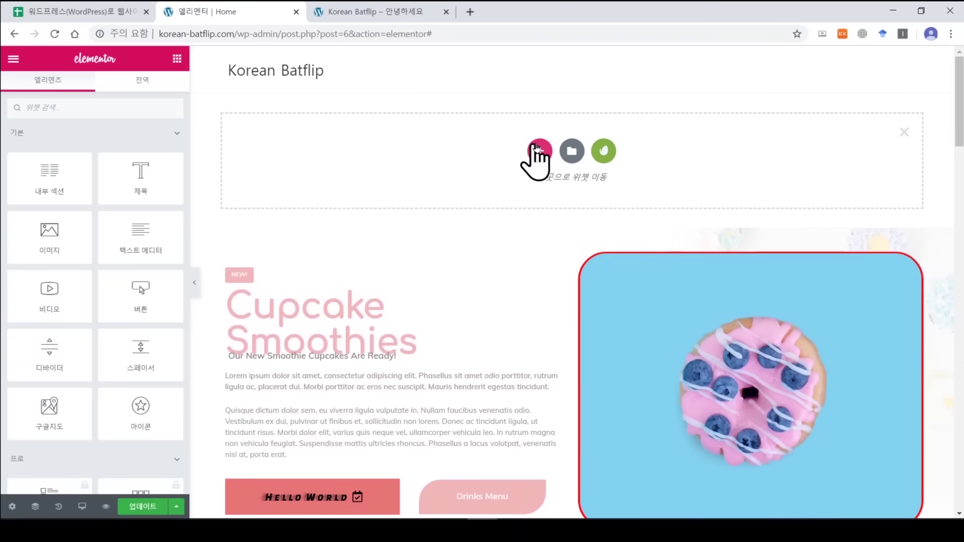
pyautogui.moveTo(958, 102); pyautogui.dragTo(958, 463)
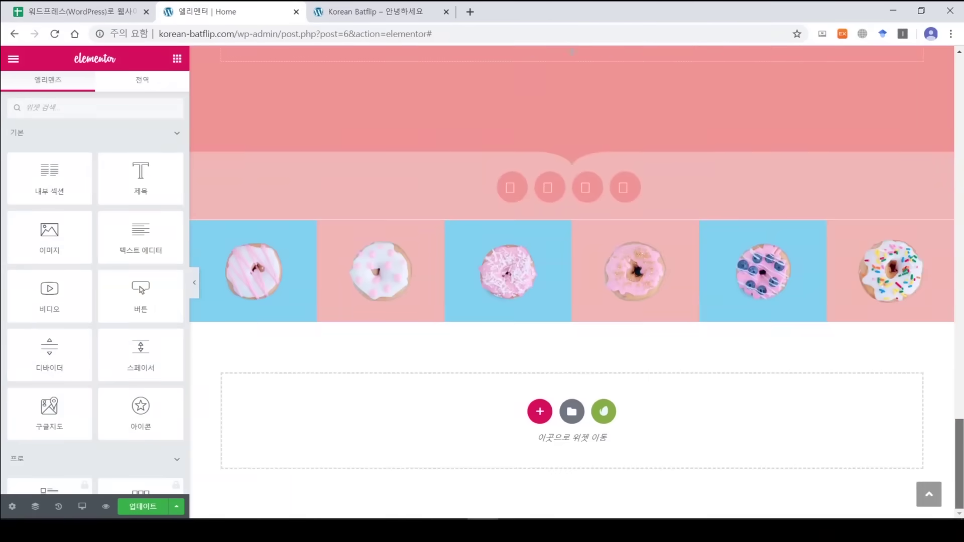
pyautogui.click(541, 413)
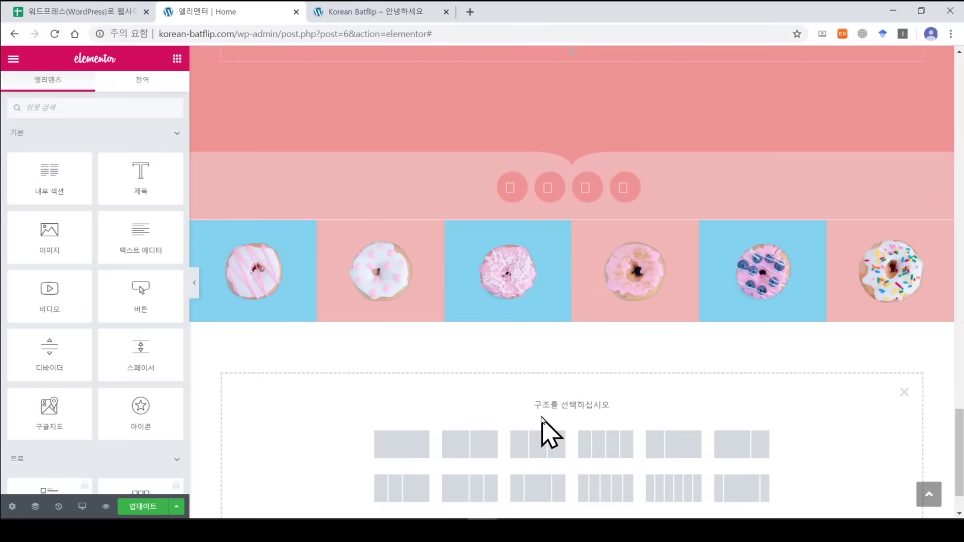
pyautogui.scroll(-1, 959, 462)
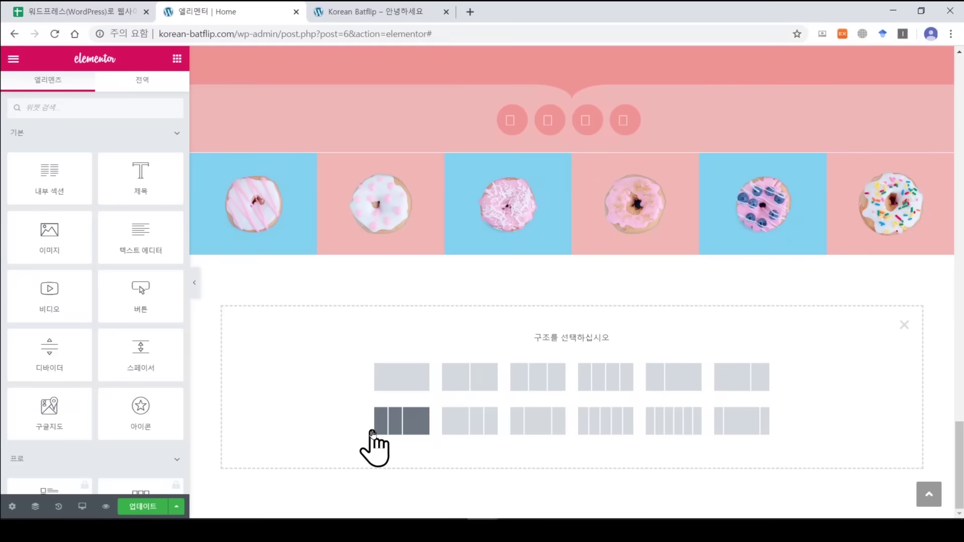
pyautogui.click(400, 384)
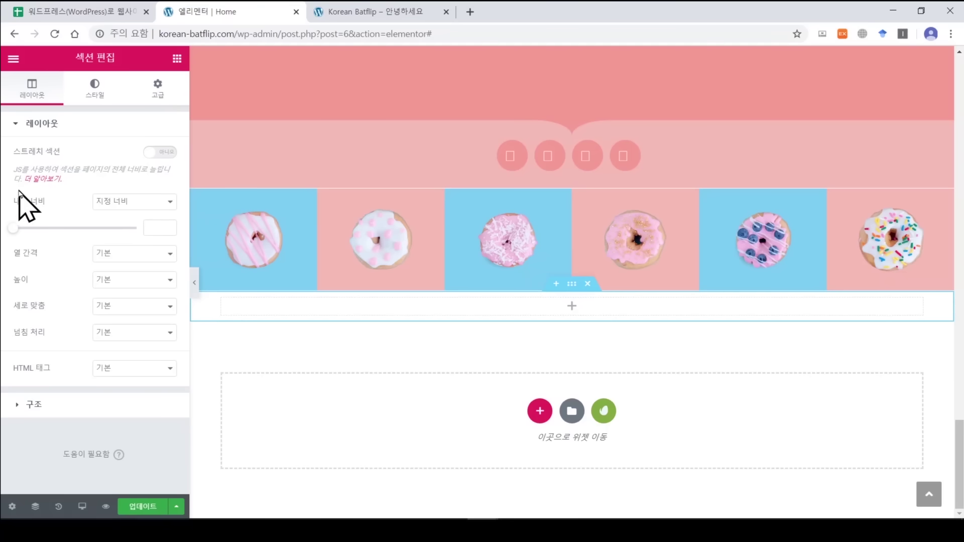
# Try the new section's content width as boxed (지정 너비) at 1008, followed by full width (전체 너비).
pyautogui.moveTo(16, 201); pyautogui.dragTo(41, 203)
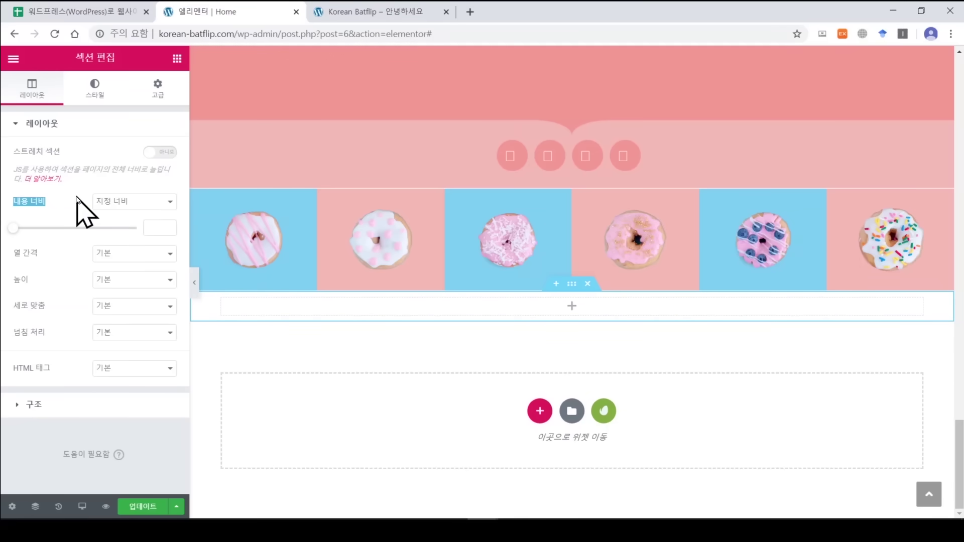
pyautogui.click(107, 201)
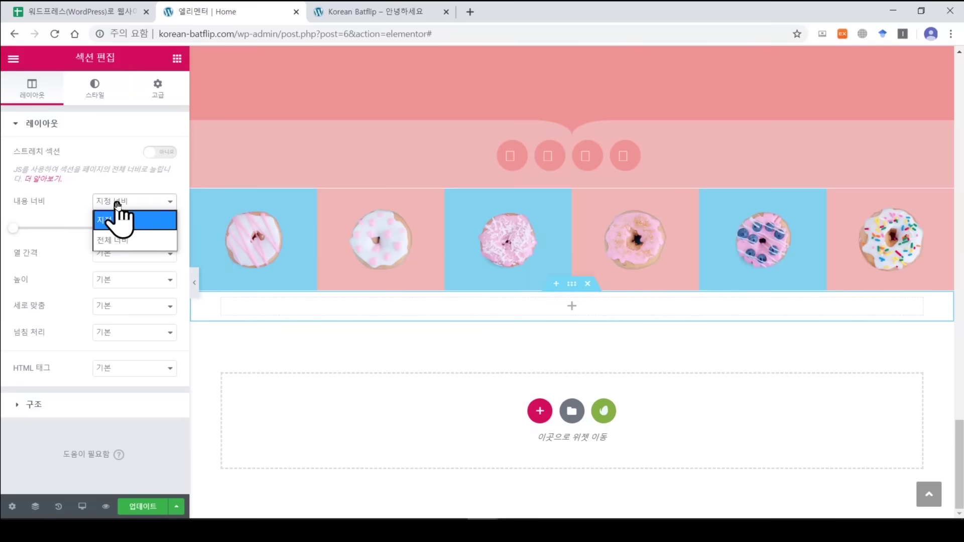
pyautogui.click(144, 220)
pyautogui.moveTo(15, 231); pyautogui.dragTo(70, 228)
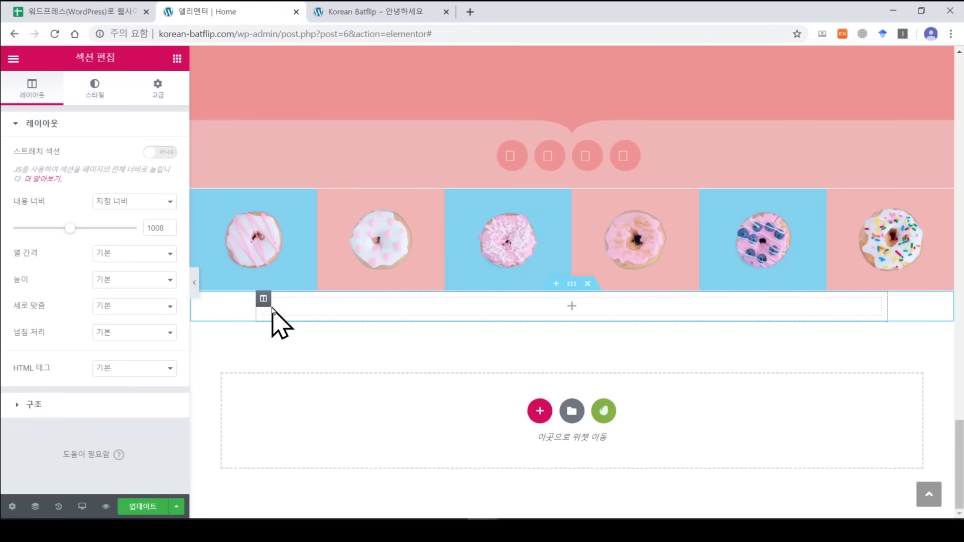
pyautogui.click(149, 203)
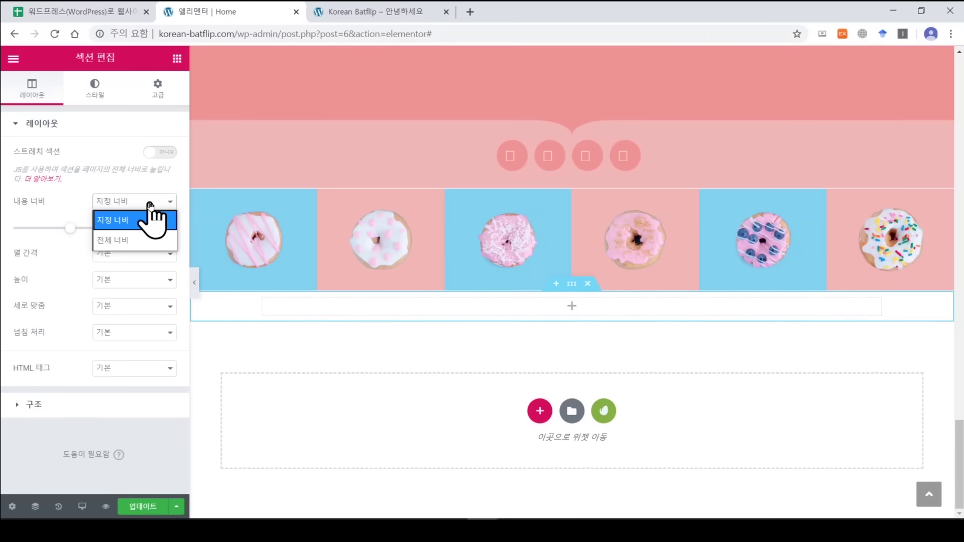
pyautogui.click(146, 242)
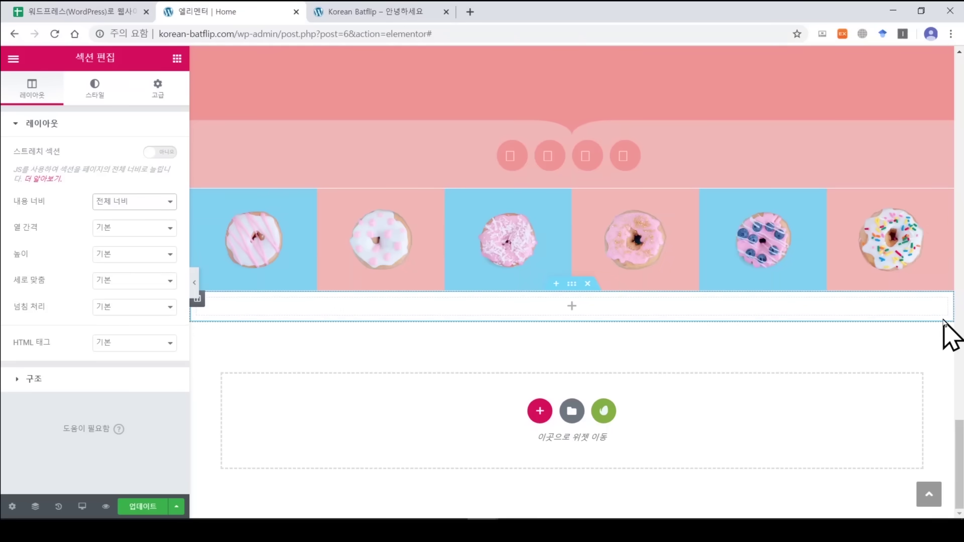
# Set the new section's content width to boxed (지정 너비) at 1170.
pyautogui.click(168, 203)
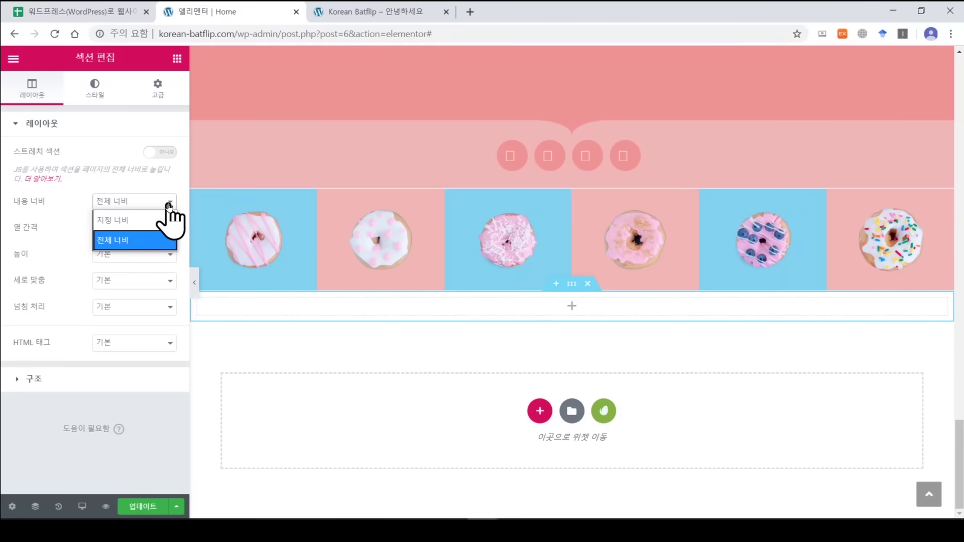
pyautogui.click(164, 235)
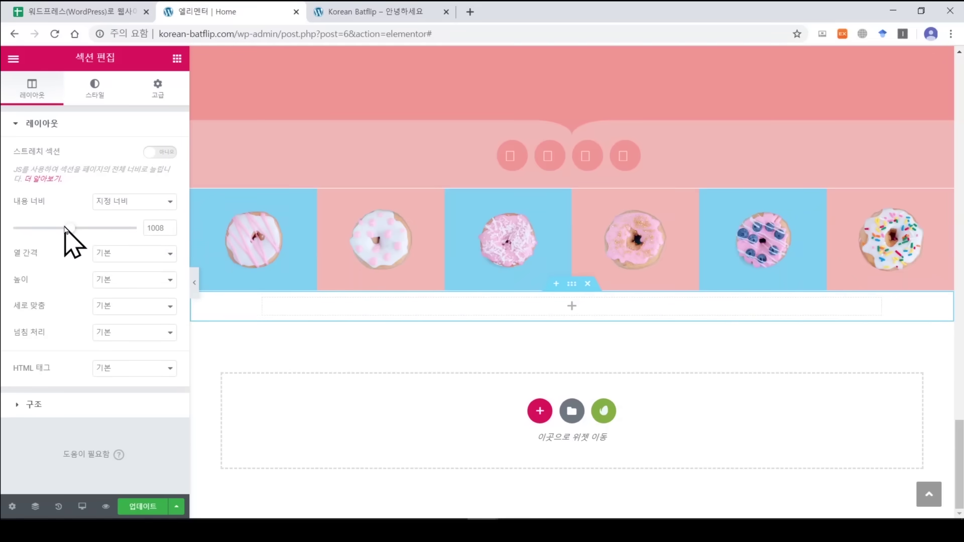
pyautogui.moveTo(70, 229); pyautogui.dragTo(86, 232)
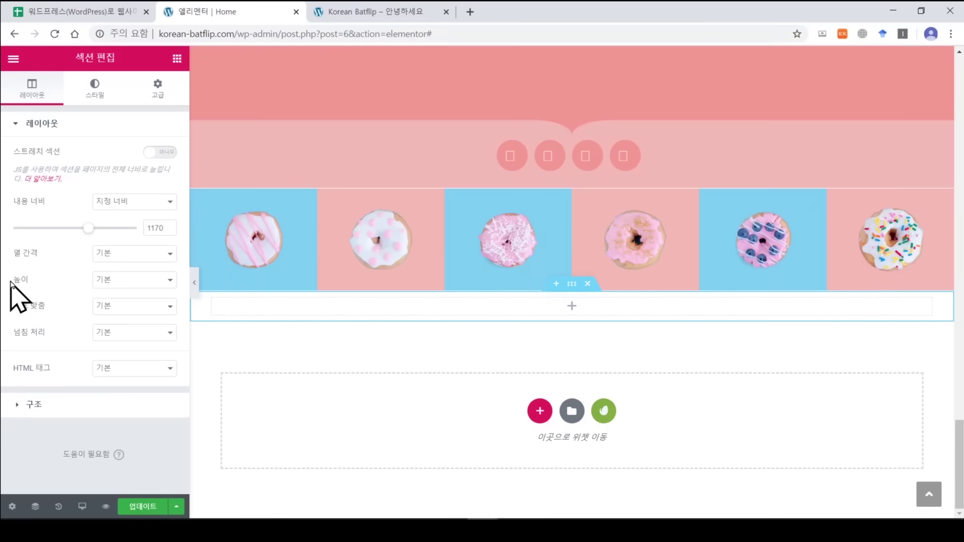
# Set the new section's height to fit the screen (화면에 맞춤) and check the enlarged empty section.
pyautogui.click(132, 280)
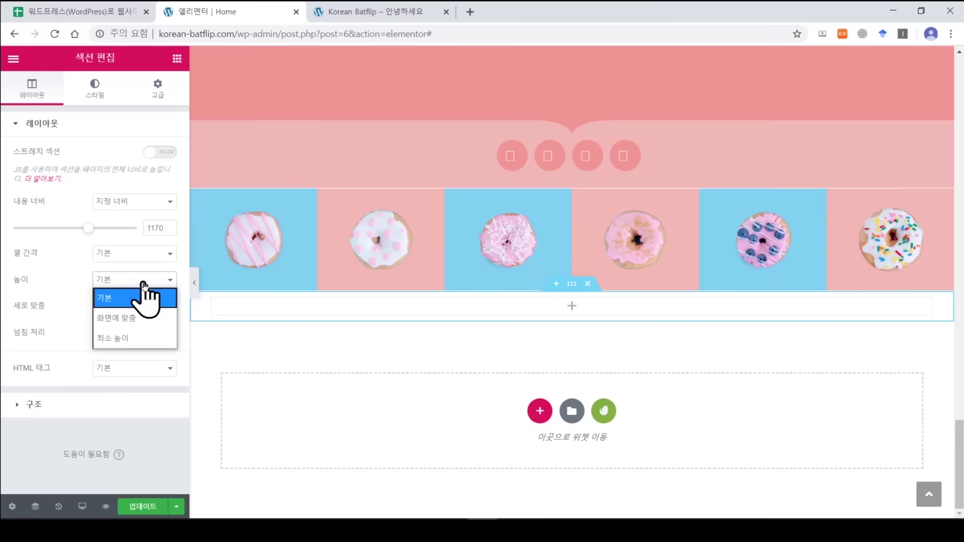
pyautogui.click(158, 324)
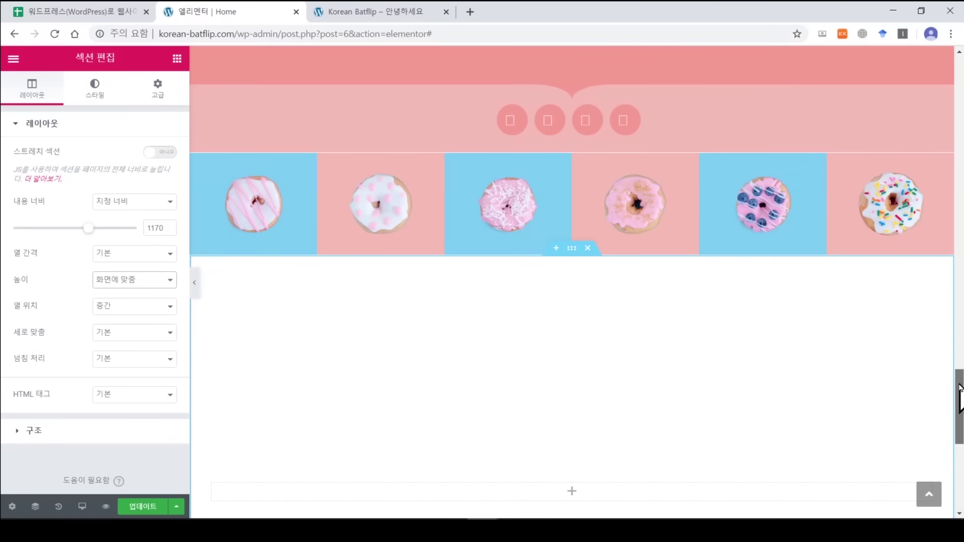
pyautogui.scroll(-4, 958, 386)
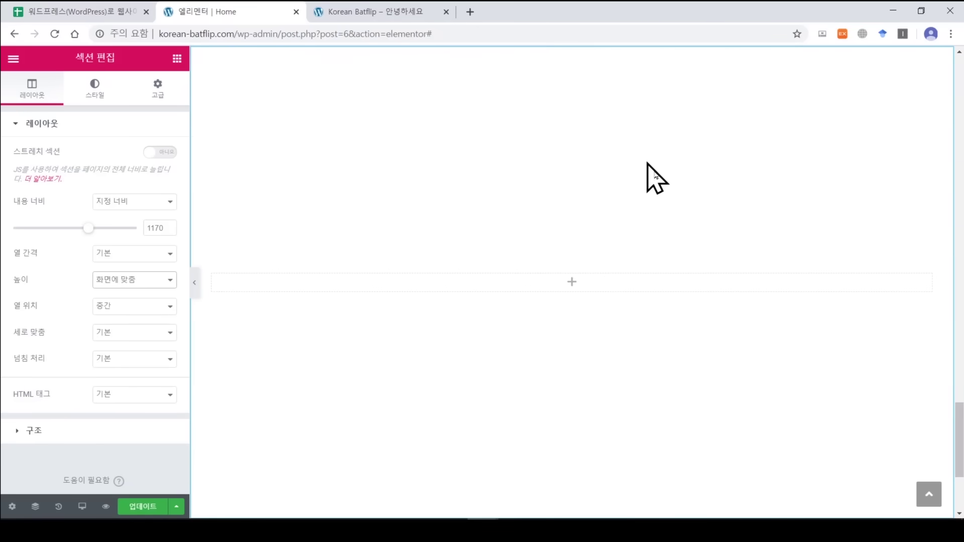
# Try a minimum height (최소 높이) with a raised value on the new section, and restore its fit-to-screen height (화면에 맞춤).
pyautogui.click(110, 281)
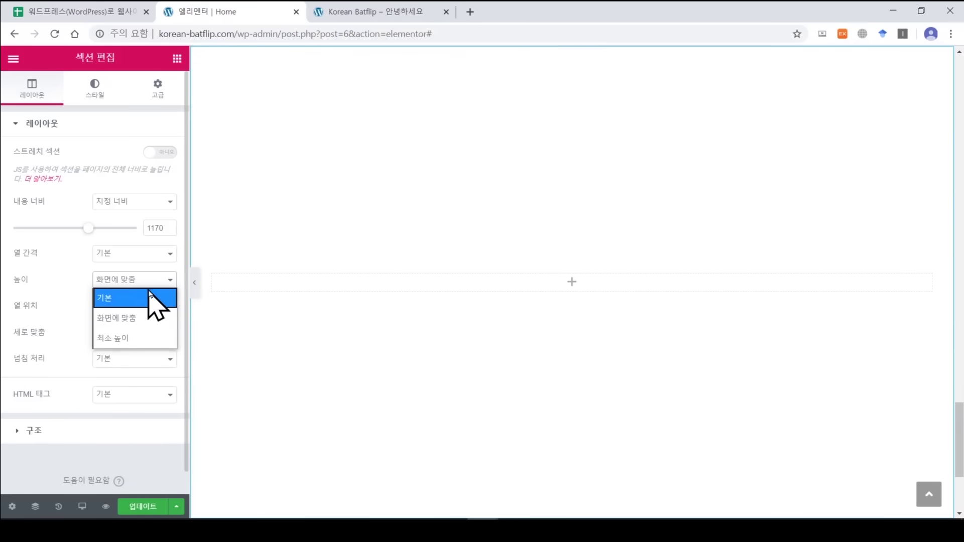
pyautogui.click(147, 337)
pyautogui.moveTo(46, 331); pyautogui.dragTo(69, 331)
pyautogui.click(141, 281)
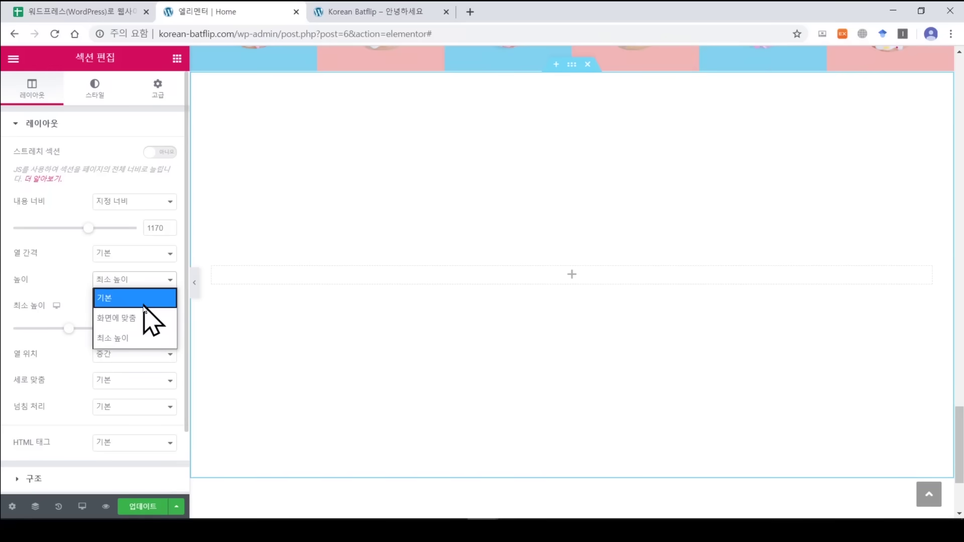
pyautogui.click(146, 318)
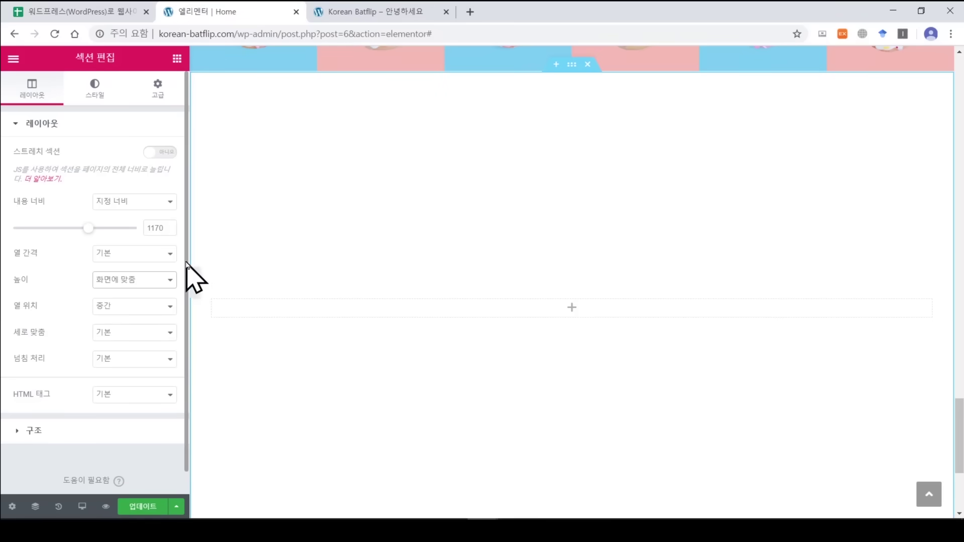
# Give the new section the classic (기본) background type in its style settings.
pyautogui.click(105, 91)
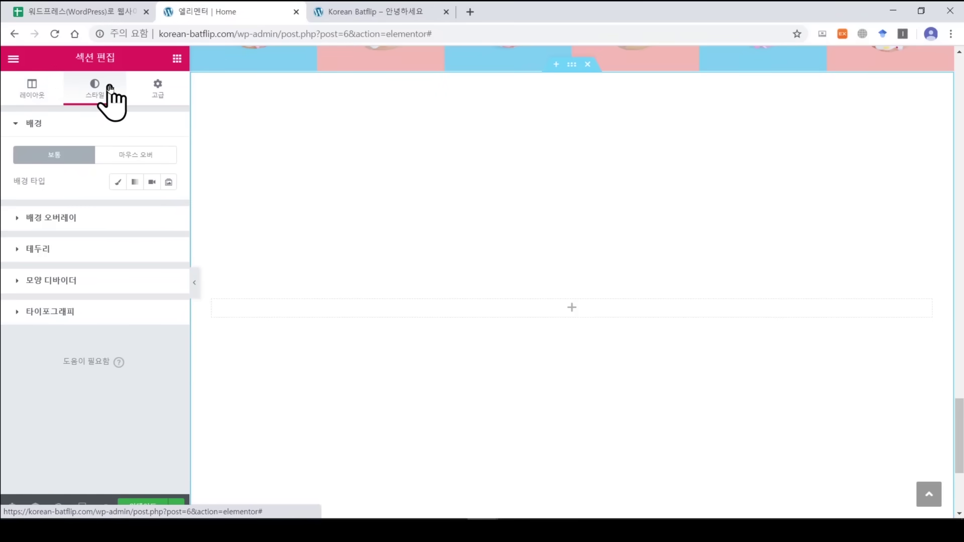
pyautogui.click(110, 188)
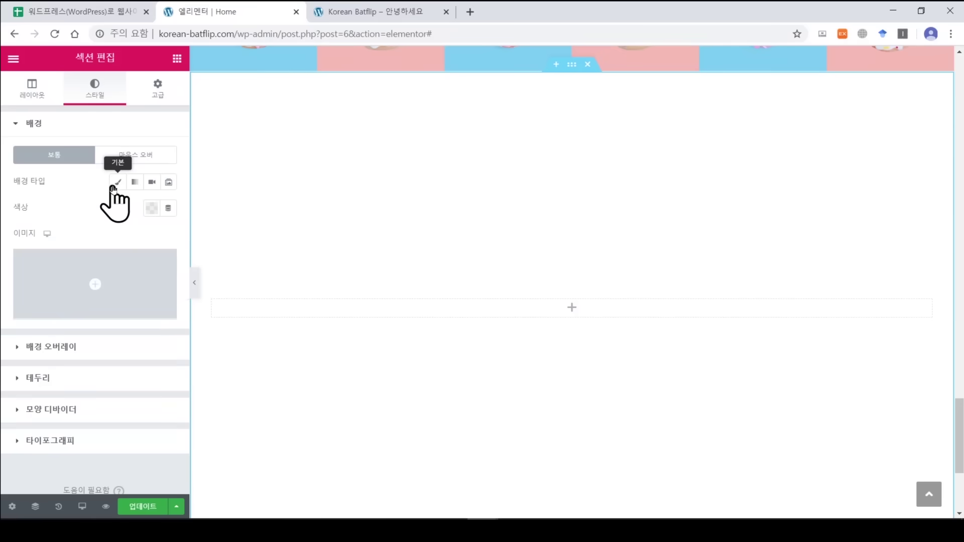
pyautogui.click(150, 211)
pyautogui.click(150, 210)
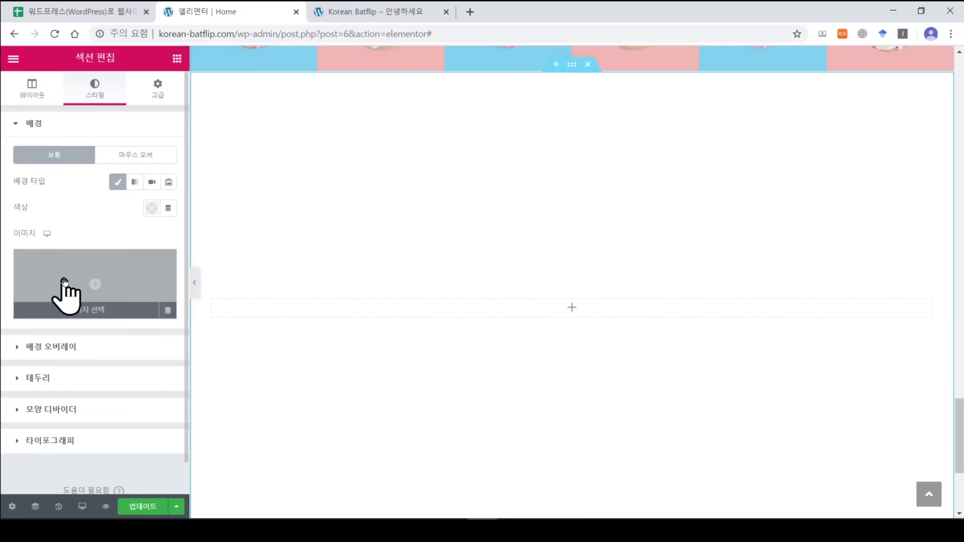
# Upload bathstuff.jpg from the images folder and insert it as the new section's background image.
pyautogui.click(98, 285)
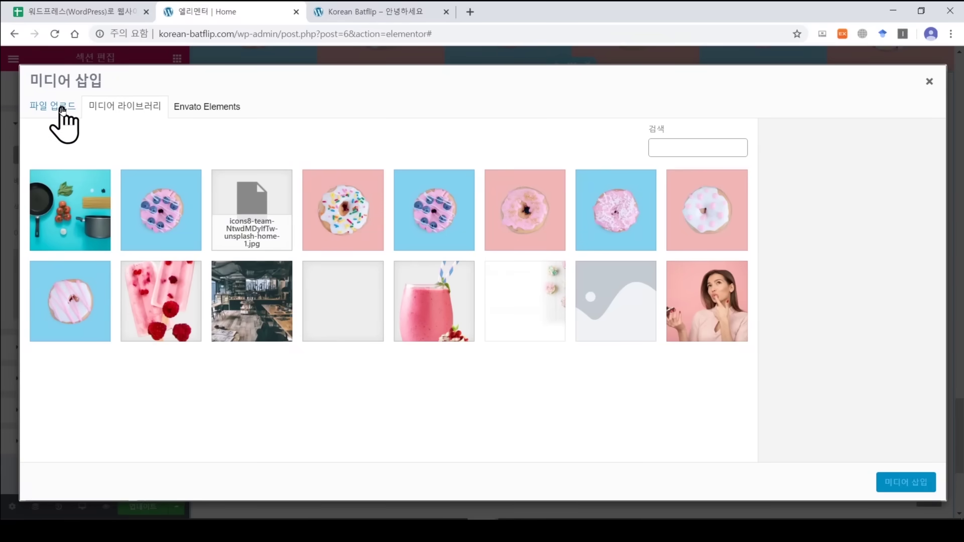
pyautogui.click(62, 109)
pyautogui.click(491, 290)
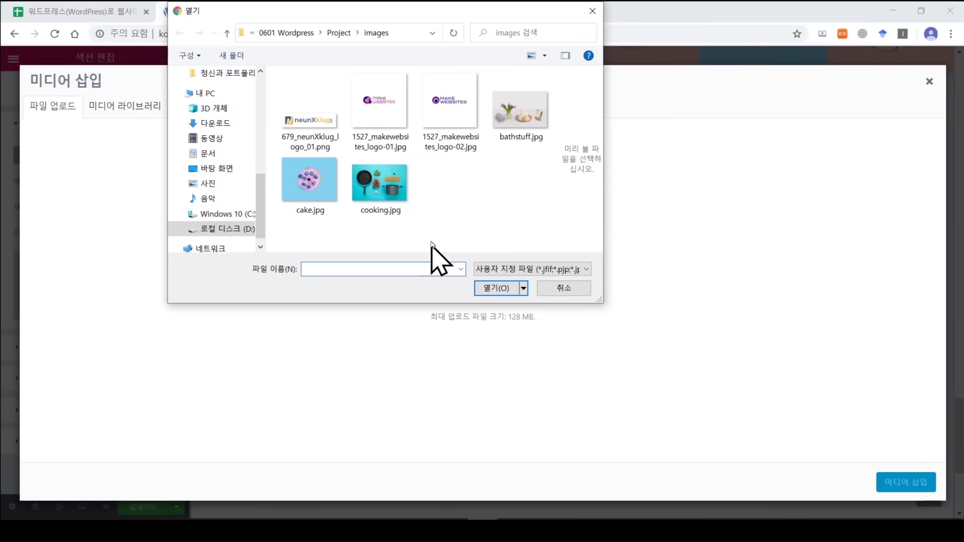
pyautogui.doubleClick(526, 120)
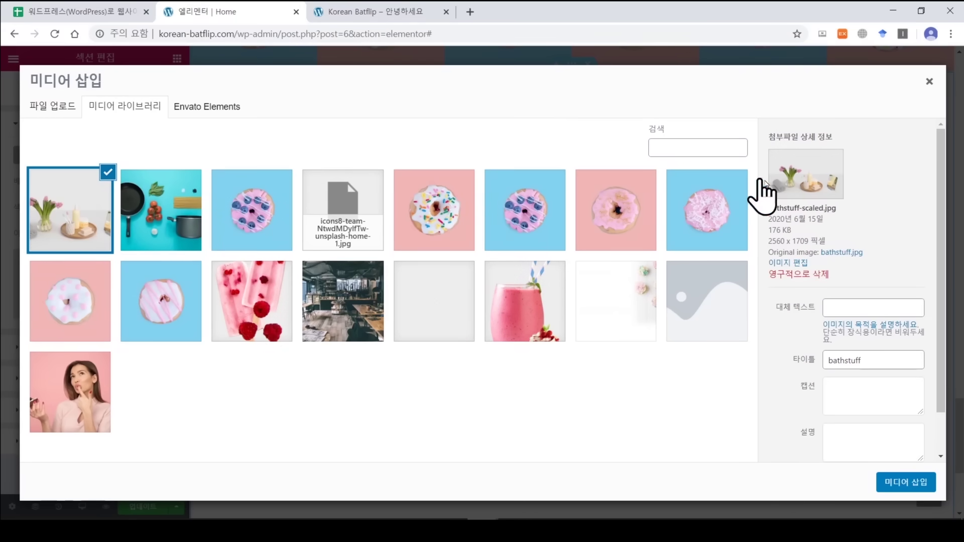
pyautogui.moveTo(771, 231); pyautogui.dragTo(793, 230)
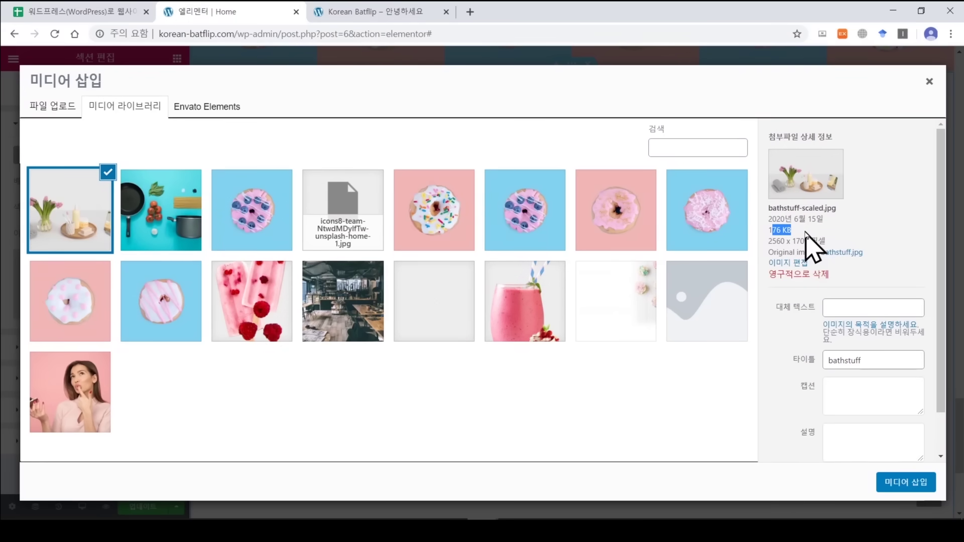
pyautogui.click(907, 487)
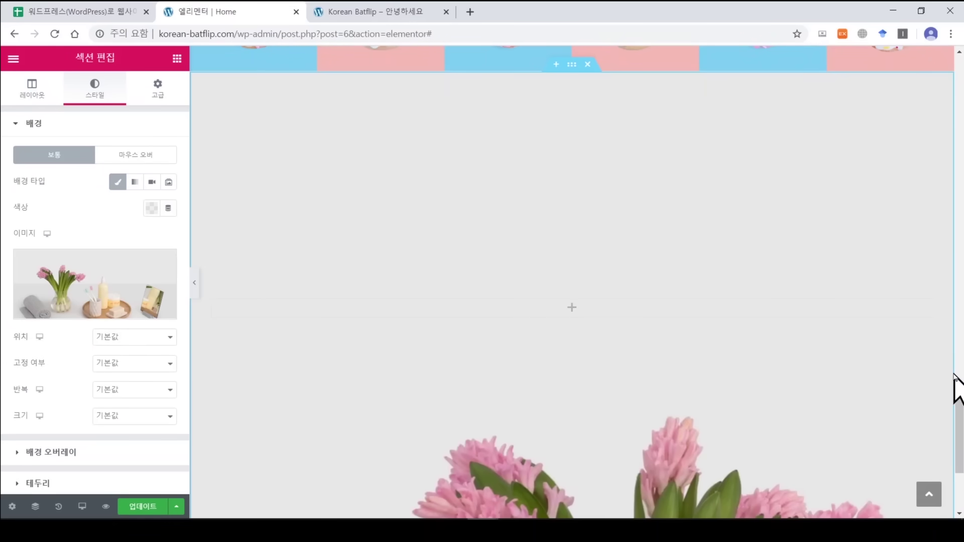
# Set the section's background image size to Cover and its position to top center (가운데 상단).
pyautogui.moveTo(961, 406)
pyautogui.mouseDown()
pyautogui.moveTo(961, 425)
pyautogui.moveTo(962, 416)
pyautogui.mouseUp()
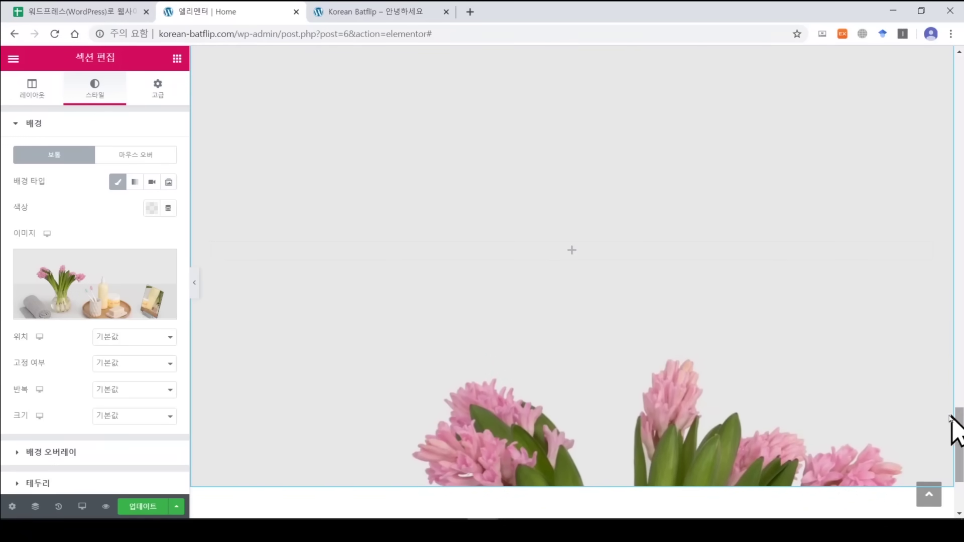
pyautogui.click(131, 416)
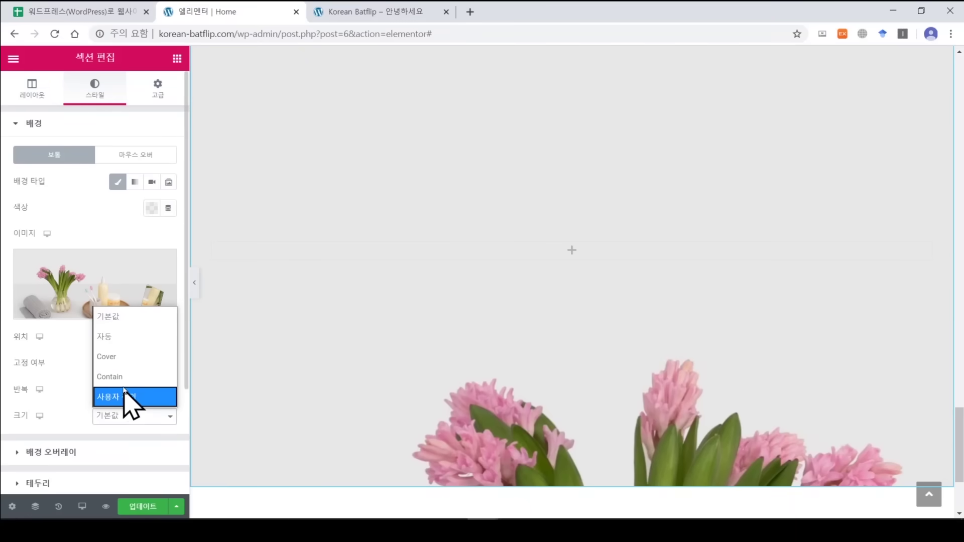
pyautogui.click(123, 357)
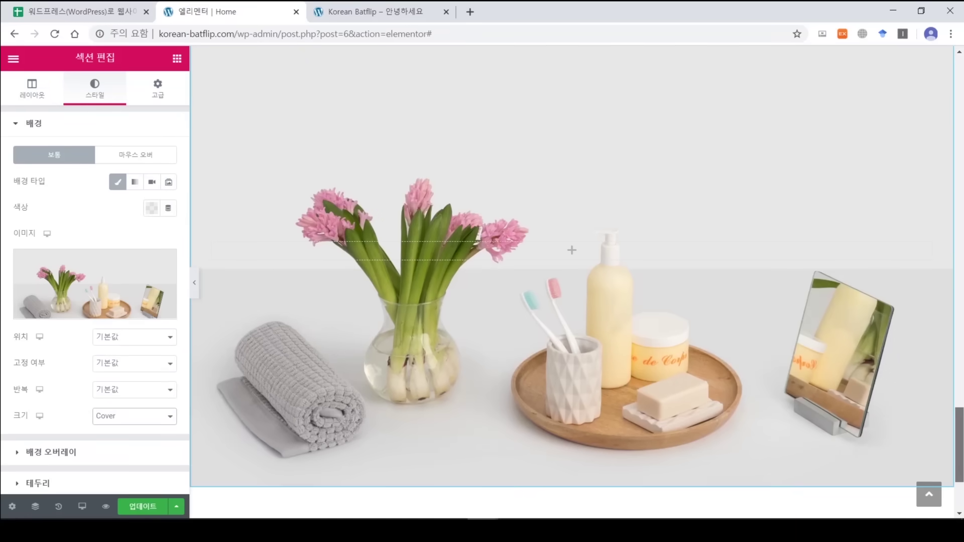
pyautogui.scroll(2, 862, 436)
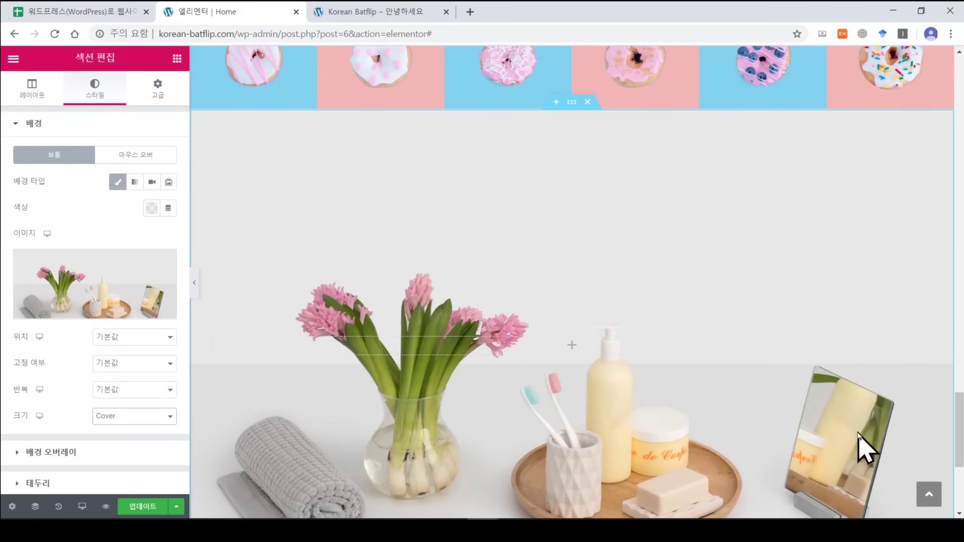
pyautogui.click(146, 337)
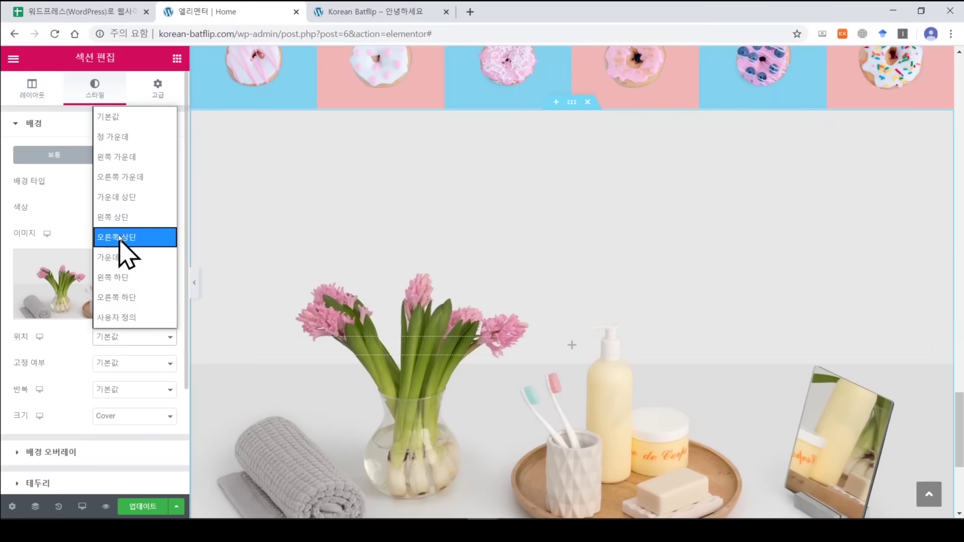
pyautogui.click(126, 197)
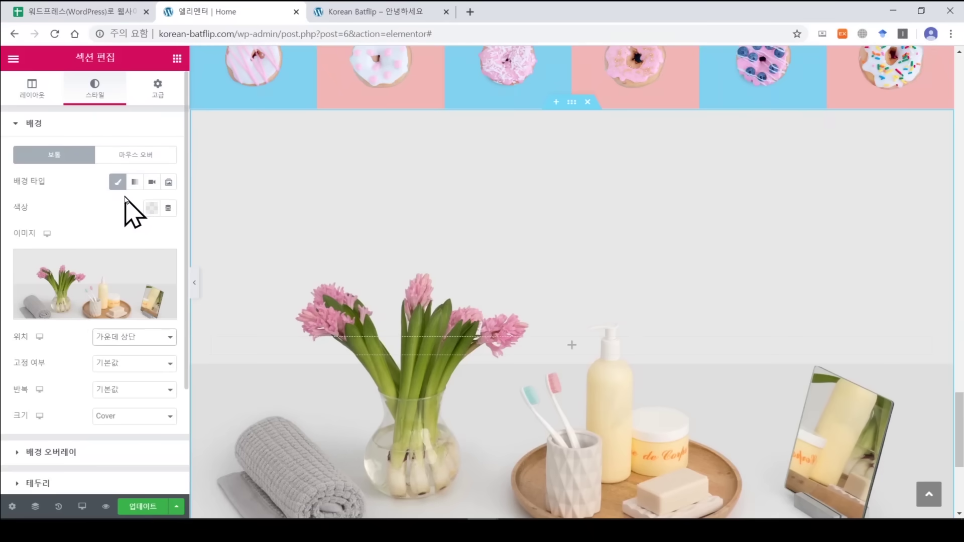
# Preview the section with the editing panel hidden, and set its background image attachment to fixed (고정).
pyautogui.click(194, 278)
pyautogui.scroll(2, 818, 354)
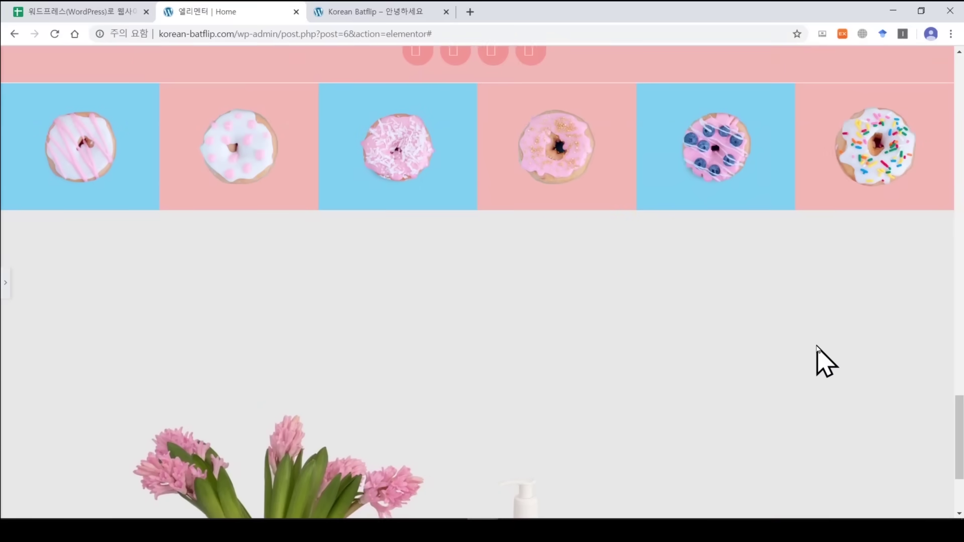
pyautogui.scroll(3, 527, 258)
pyautogui.scroll(-3, 527, 258)
pyautogui.scroll(-4, 527, 258)
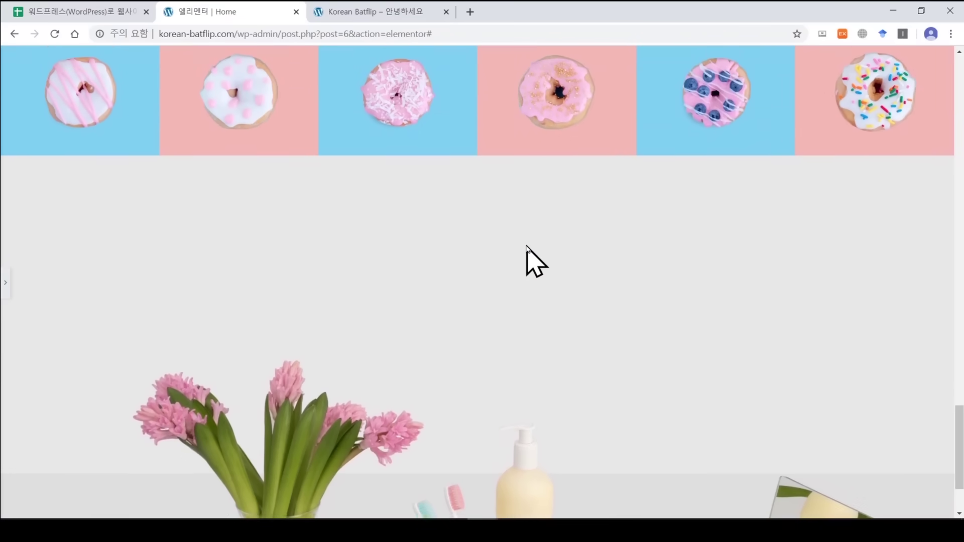
pyautogui.scroll(2, 473, 262)
pyautogui.click(4, 286)
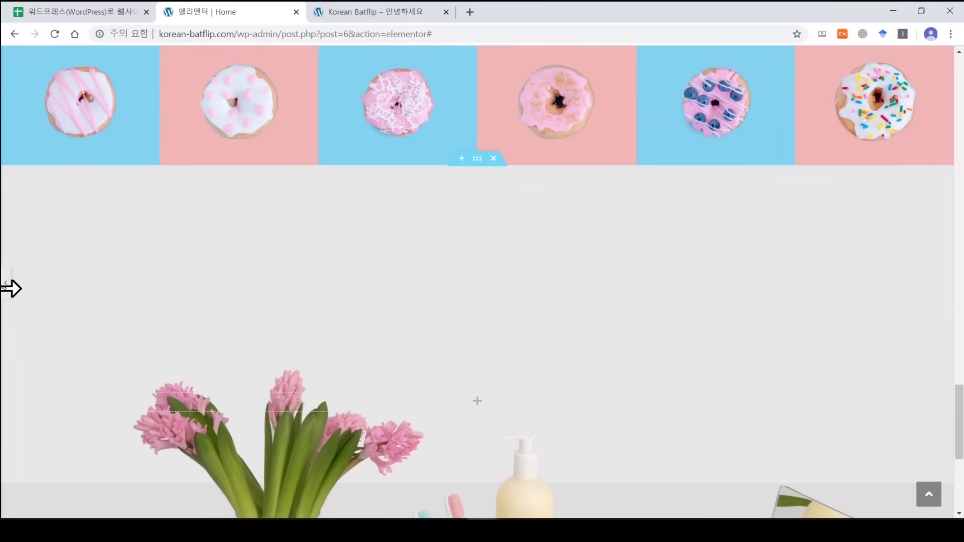
pyautogui.click(135, 364)
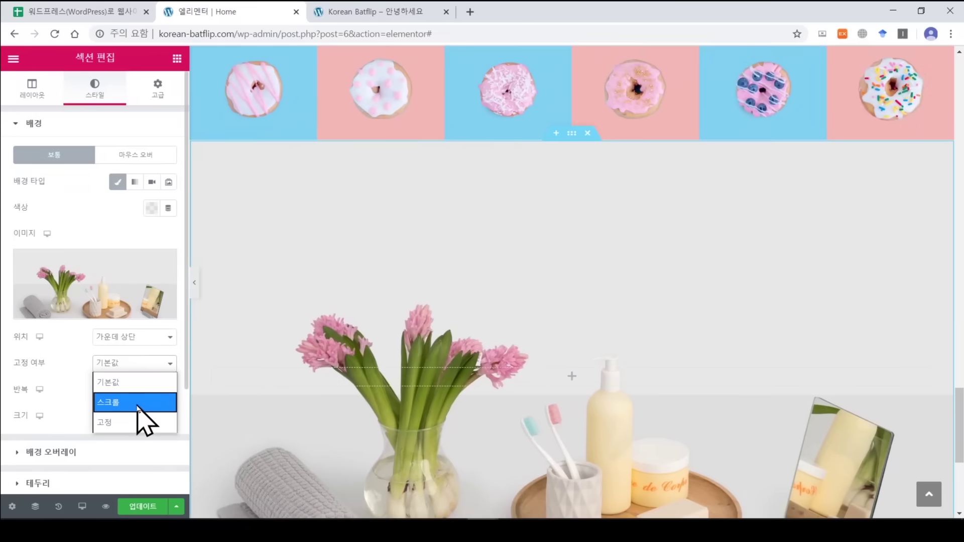
pyautogui.click(141, 420)
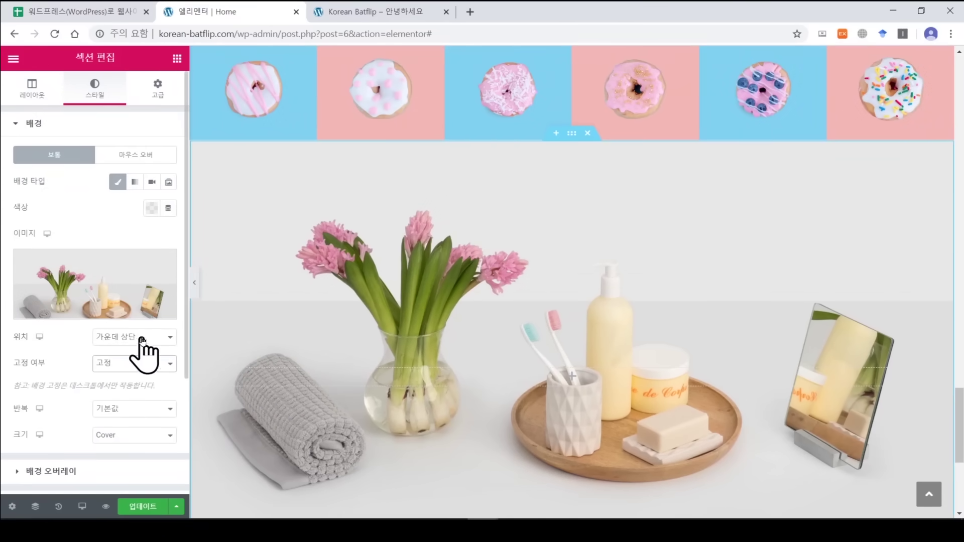
# Examine how the section's fixed background image behaves while the page scrolls with the editing panel hidden.
pyautogui.click(194, 282)
pyautogui.scroll(3, 275, 274)
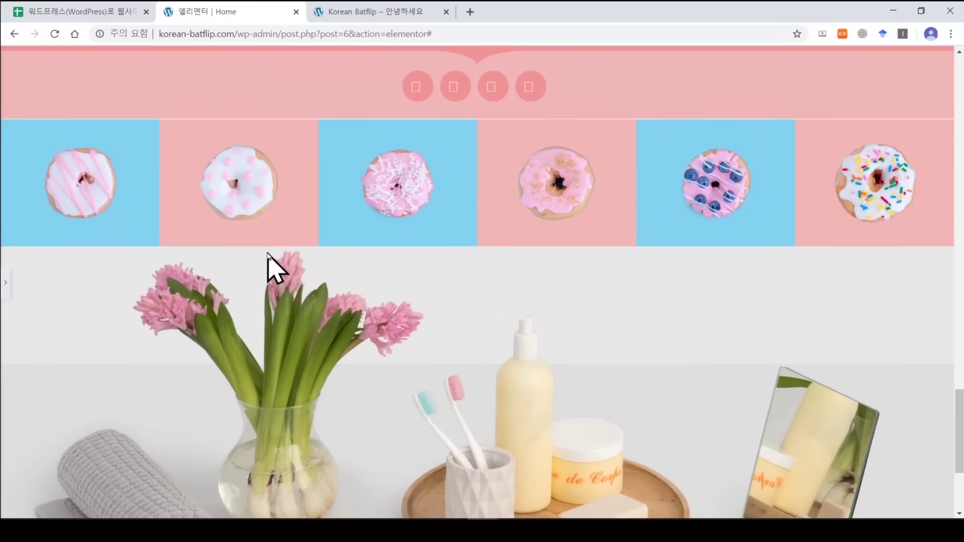
pyautogui.scroll(-2, 273, 268)
pyautogui.scroll(-3, 271, 266)
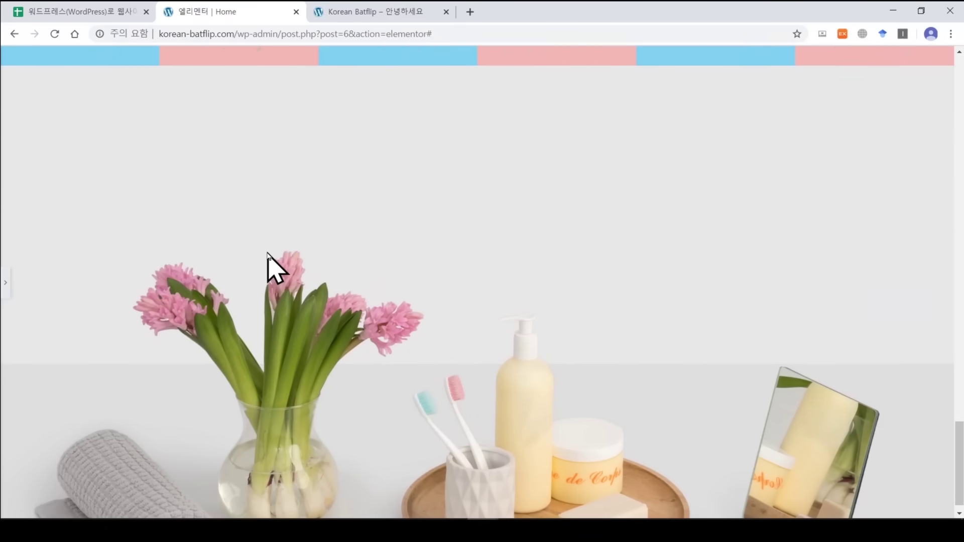
pyautogui.scroll(5, 269, 269)
pyautogui.scroll(3, 269, 266)
pyautogui.scroll(-5, 267, 266)
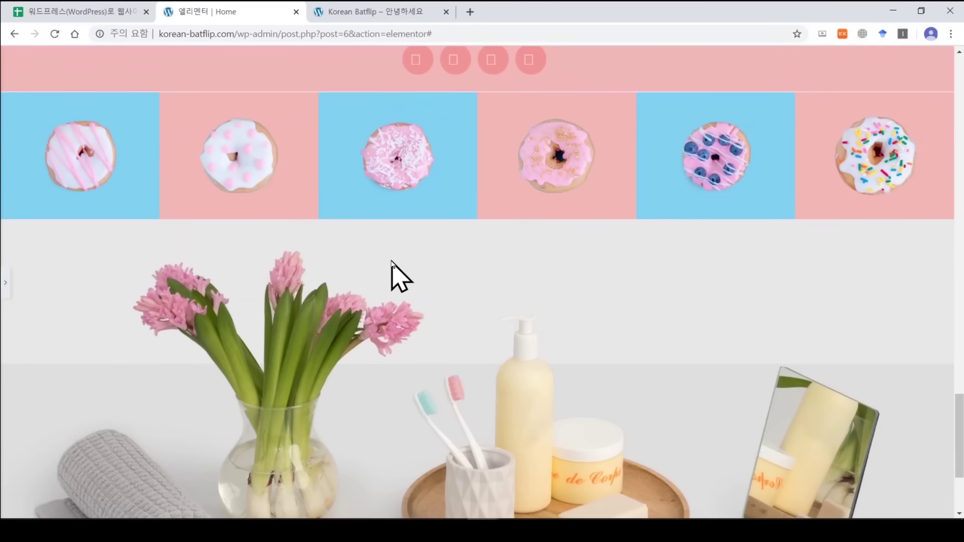
pyautogui.scroll(-3, 393, 266)
pyautogui.scroll(3, 393, 266)
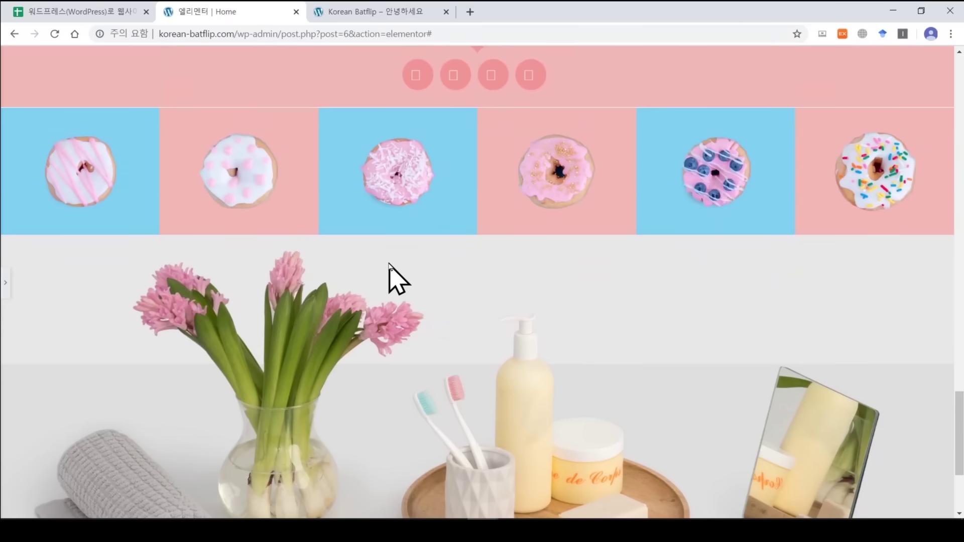
pyautogui.click(7, 293)
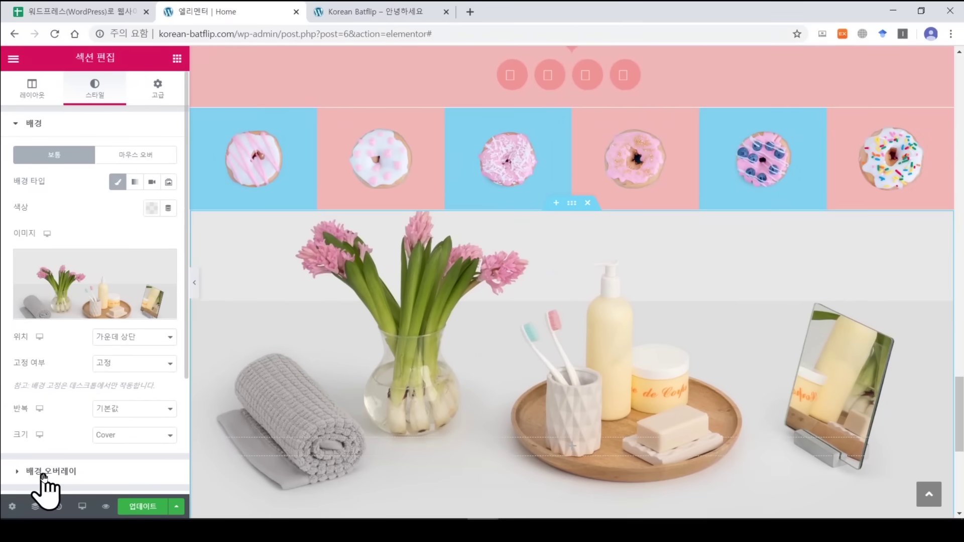
# Add a classic background overlay in black (#000000) to the section with its opacity (투명도) at 0.32.
pyautogui.click(44, 473)
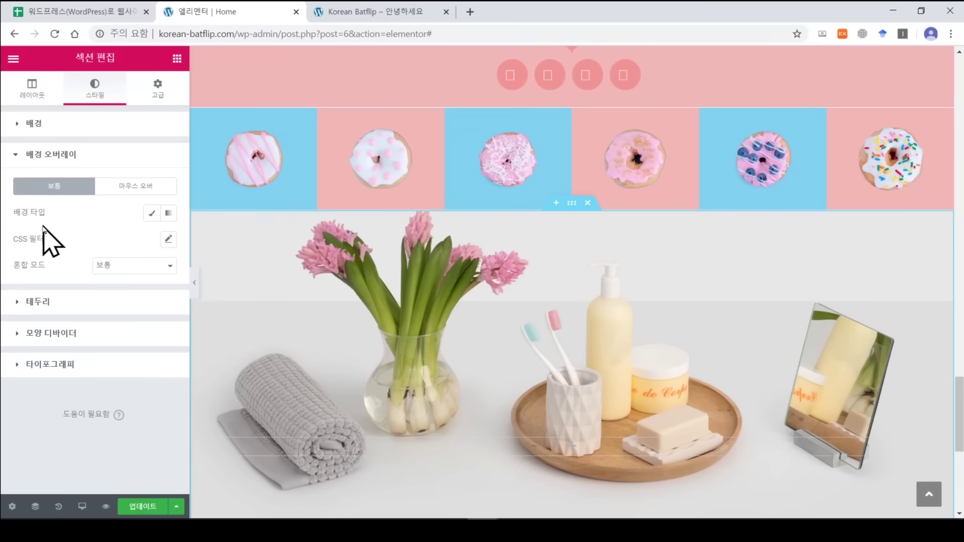
pyautogui.click(151, 214)
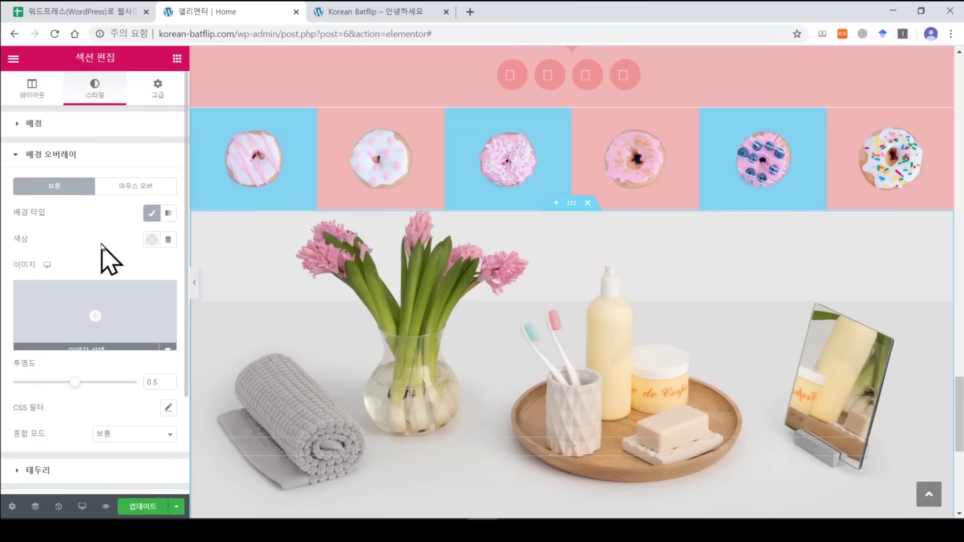
pyautogui.click(151, 239)
pyautogui.moveTo(207, 373); pyautogui.dragTo(241, 417)
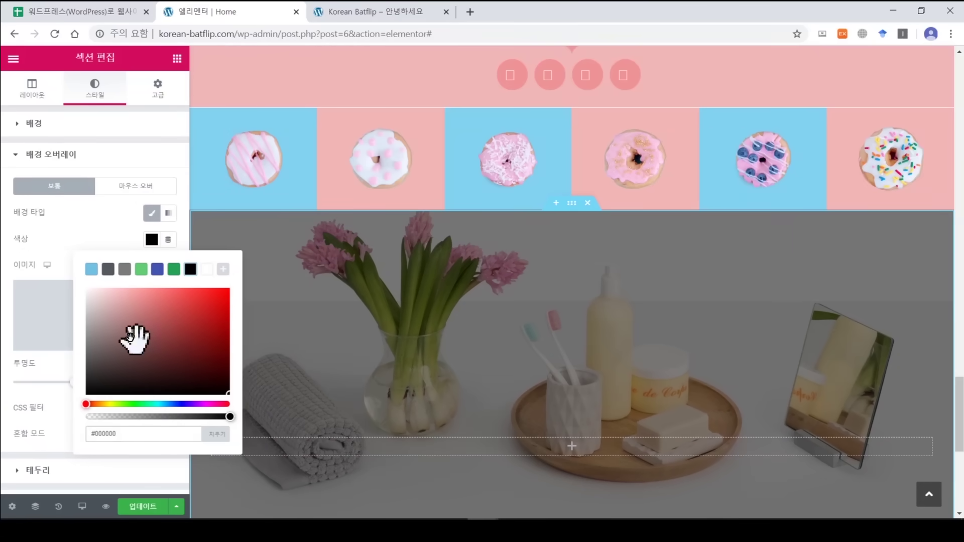
pyautogui.click(50, 257)
pyautogui.moveTo(80, 387); pyautogui.dragTo(55, 386)
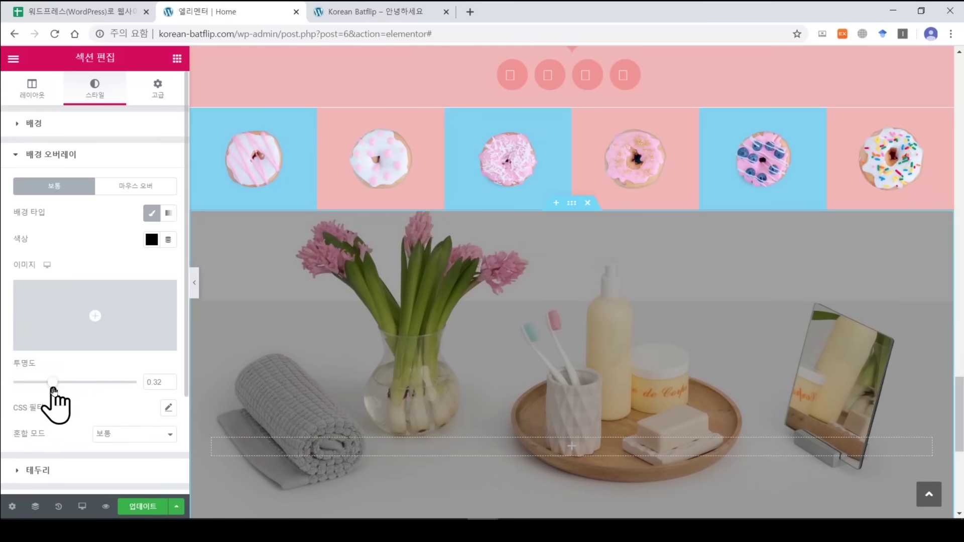
# Place a heading (제목) widget in the new section's empty column and set its text to "Hello World".
pyautogui.click(177, 59)
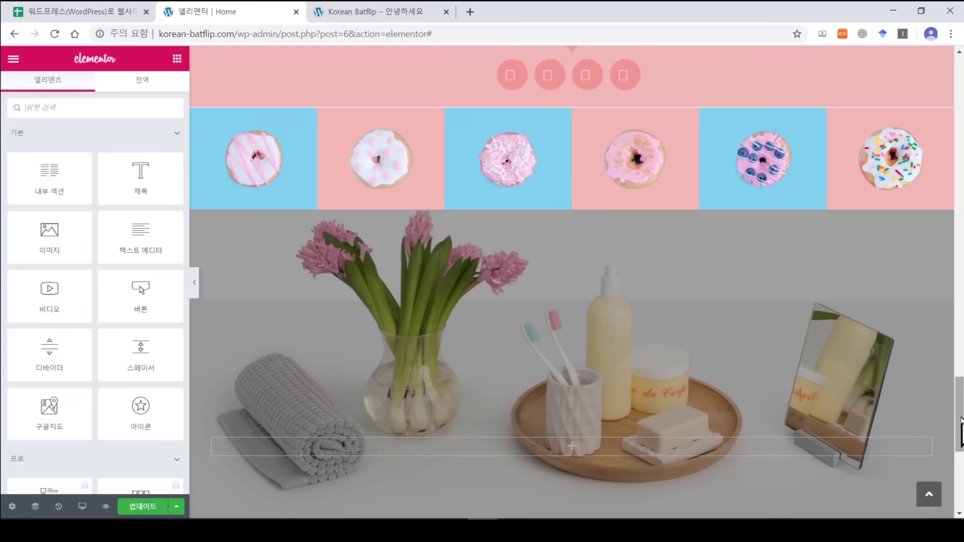
pyautogui.scroll(-3, 960, 432)
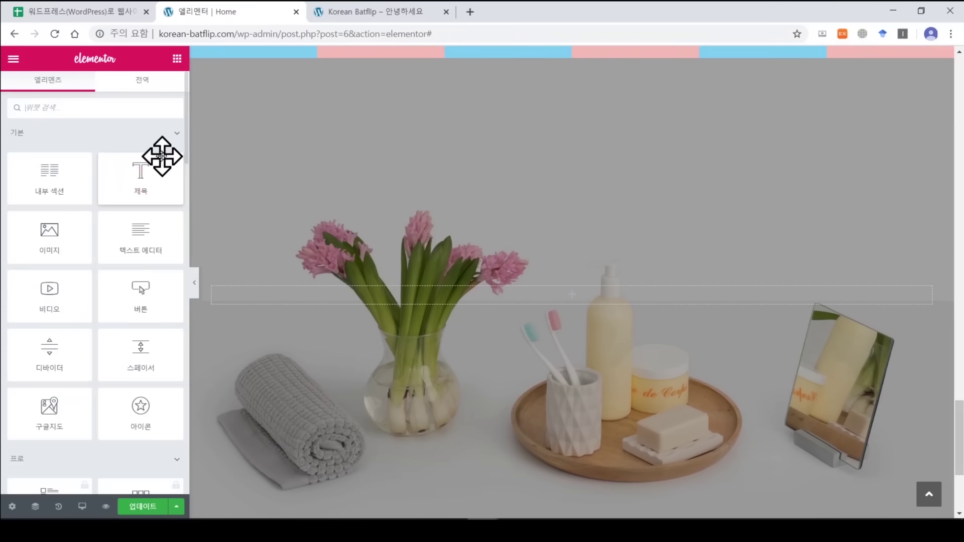
pyautogui.moveTo(142, 171); pyautogui.dragTo(578, 291)
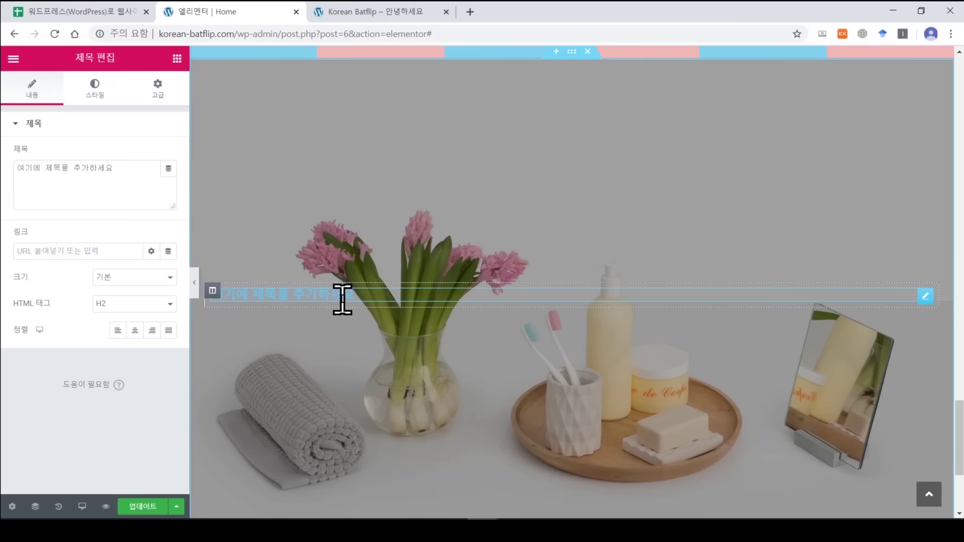
pyautogui.moveTo(363, 296); pyautogui.dragTo(202, 306)
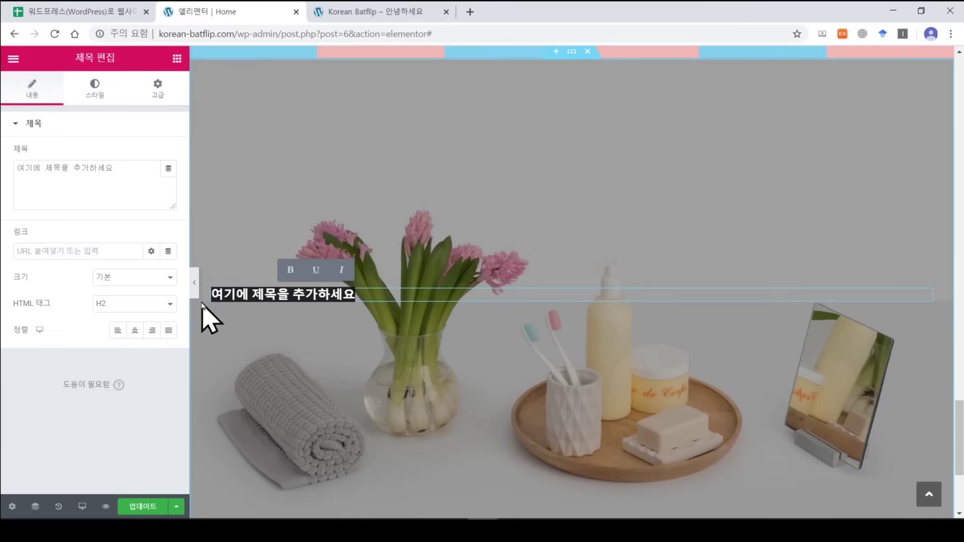
pyautogui.write('ㅗㄷ')
pyautogui.press('BackSpace')
pyautogui.write('Hello World')
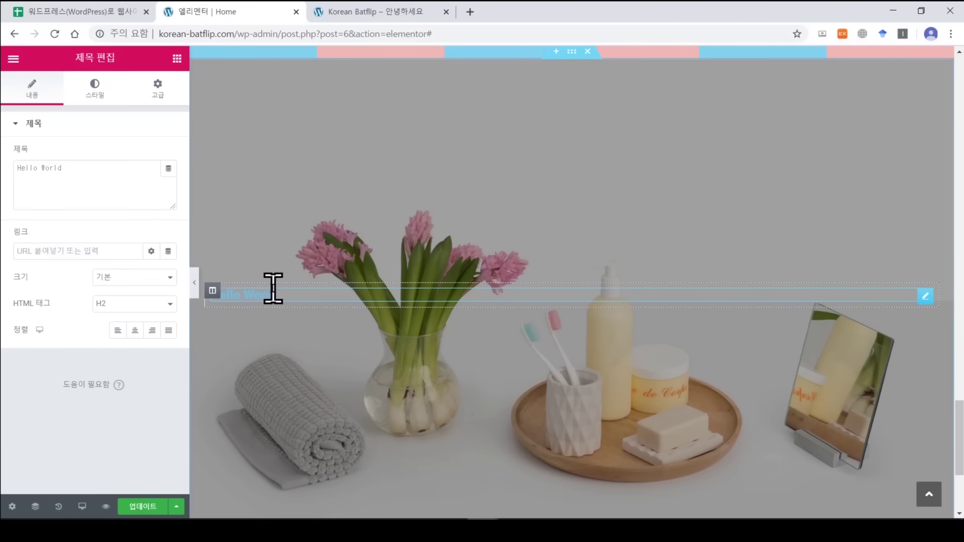
# Set the Hello World heading's text color (텍스트 색상) to white (#FFFFFF).
pyautogui.moveTo(280, 294); pyautogui.dragTo(206, 298)
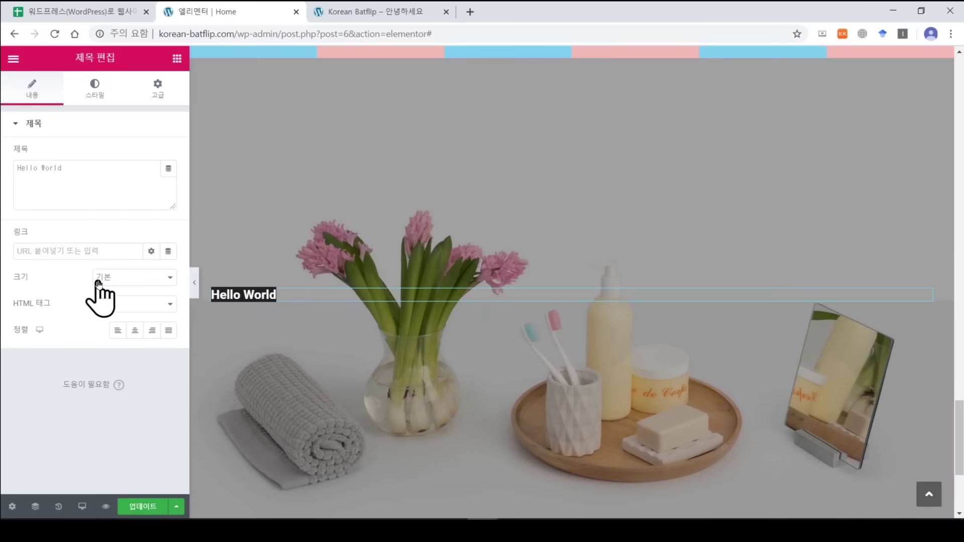
pyautogui.click(95, 98)
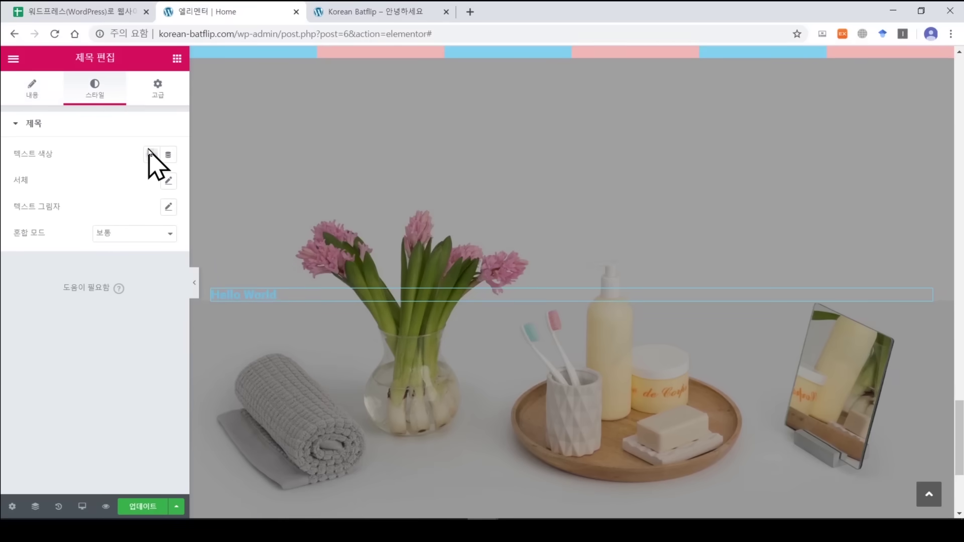
pyautogui.click(149, 157)
pyautogui.moveTo(155, 248); pyautogui.dragTo(77, 198)
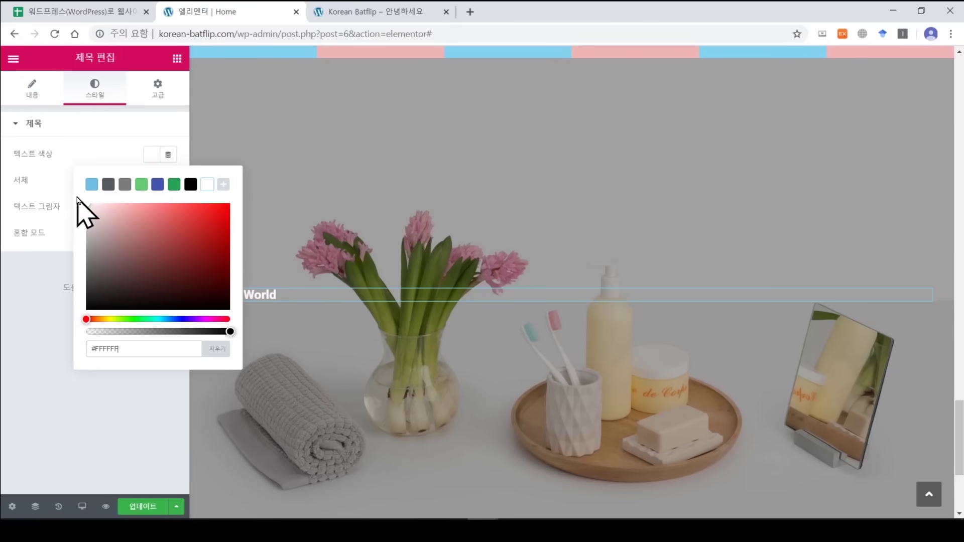
pyautogui.click(93, 131)
pyautogui.click(62, 132)
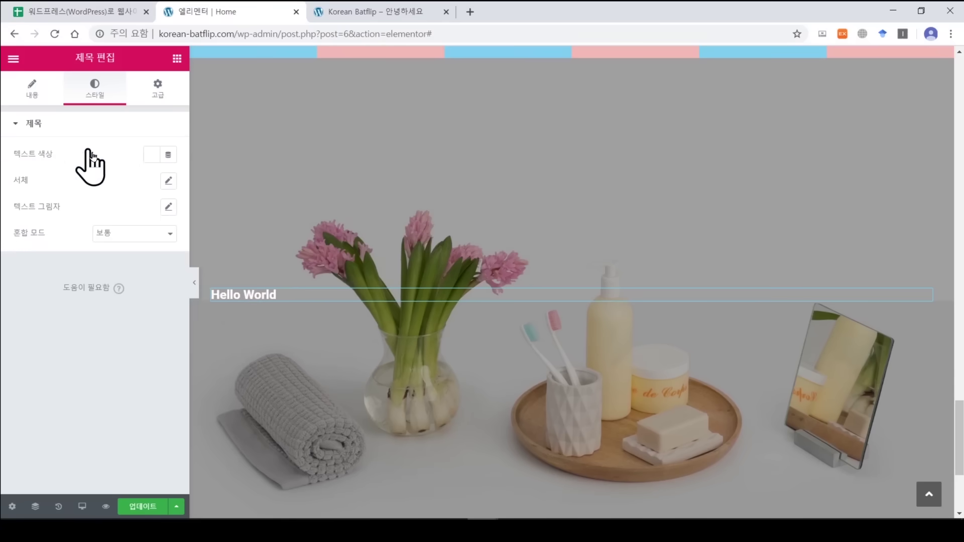
# Change the heading's typography (서체) to the Verdana font at a size of 84 px.
pyautogui.click(169, 181)
pyautogui.click(128, 215)
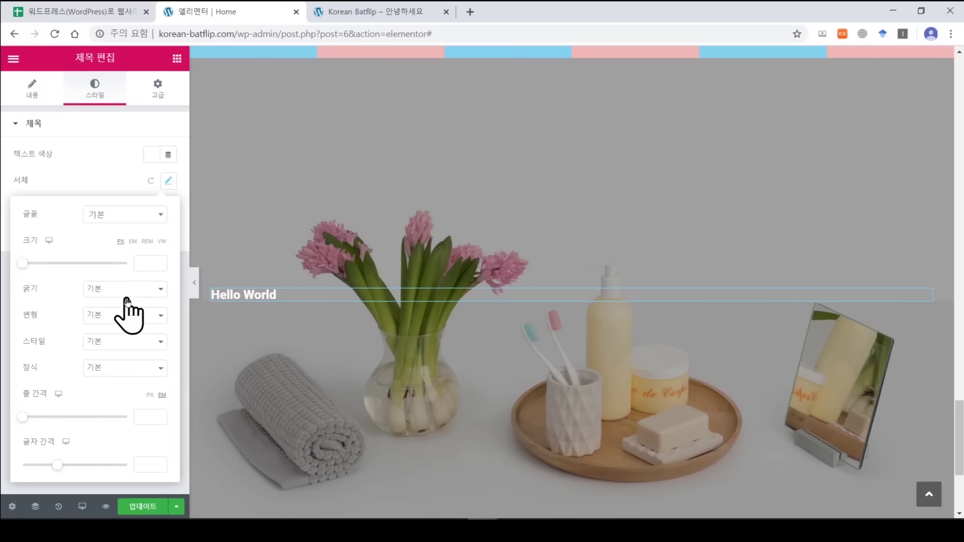
pyautogui.click(118, 316)
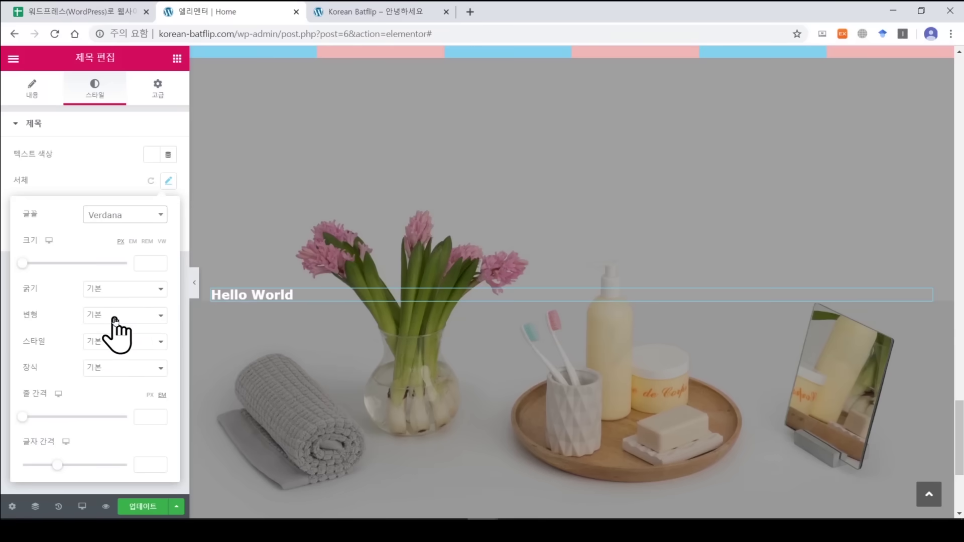
pyautogui.moveTo(22, 266); pyautogui.dragTo(67, 272)
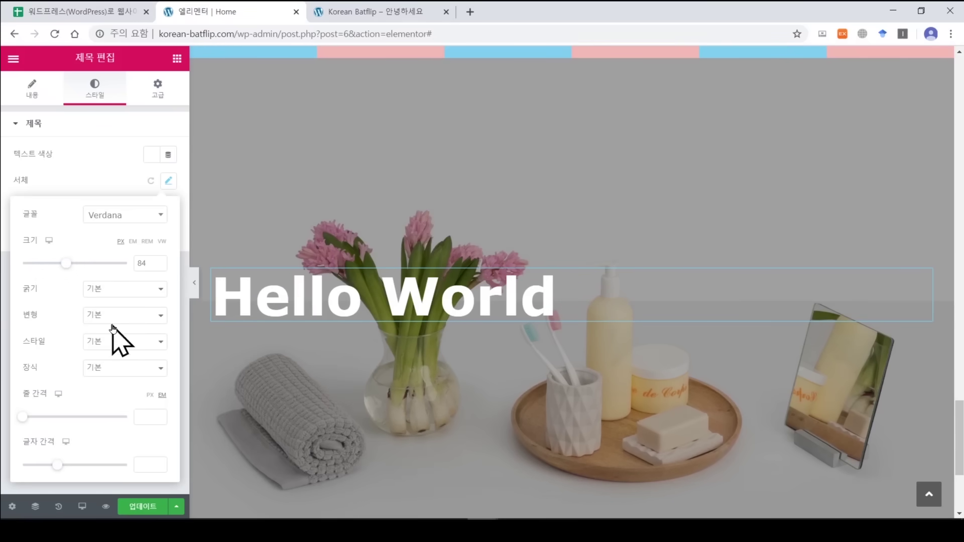
# Center the heading horizontally within its column.
pyautogui.click(31, 96)
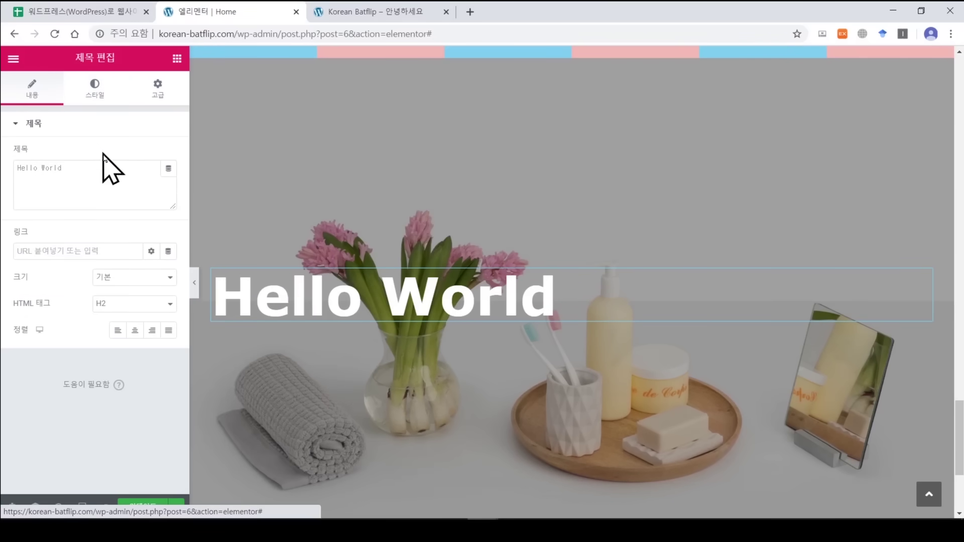
pyautogui.click(152, 330)
pyautogui.click(134, 330)
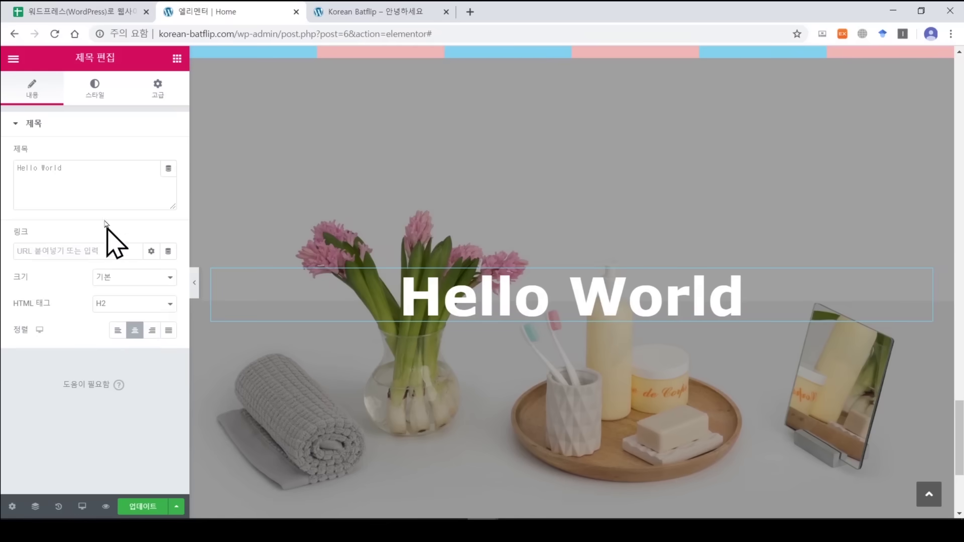
# Set the heading's font weight (굵기) to 800 after trying 600.
pyautogui.click(94, 89)
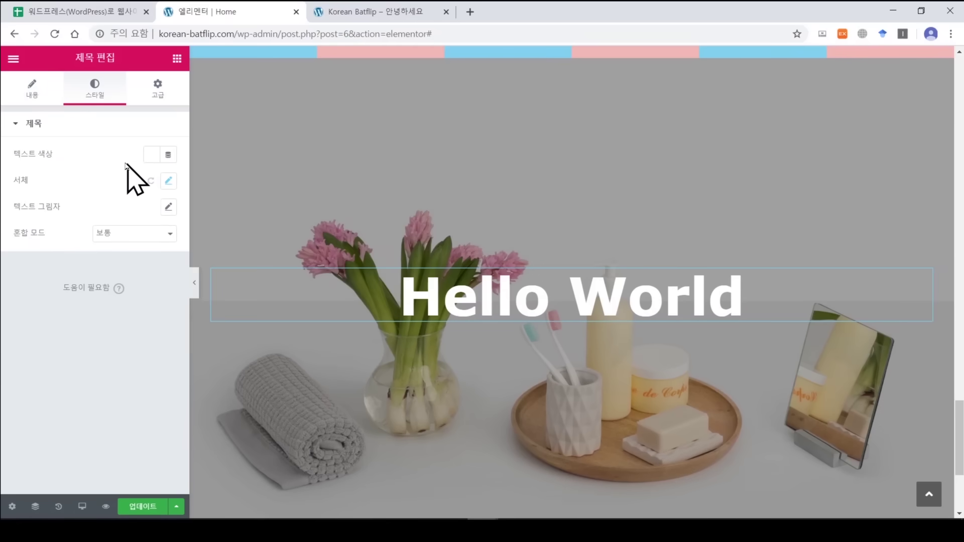
pyautogui.click(167, 182)
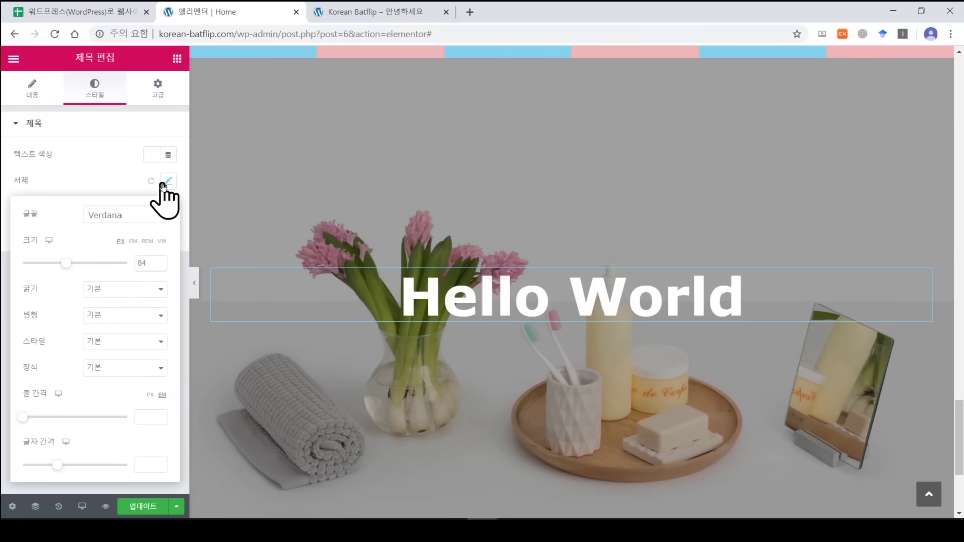
pyautogui.click(117, 290)
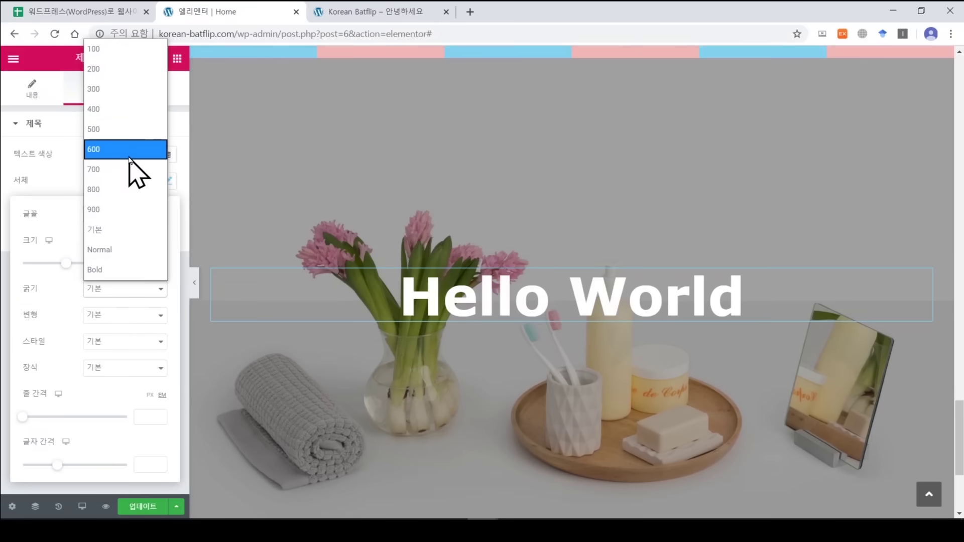
pyautogui.click(129, 157)
pyautogui.click(129, 288)
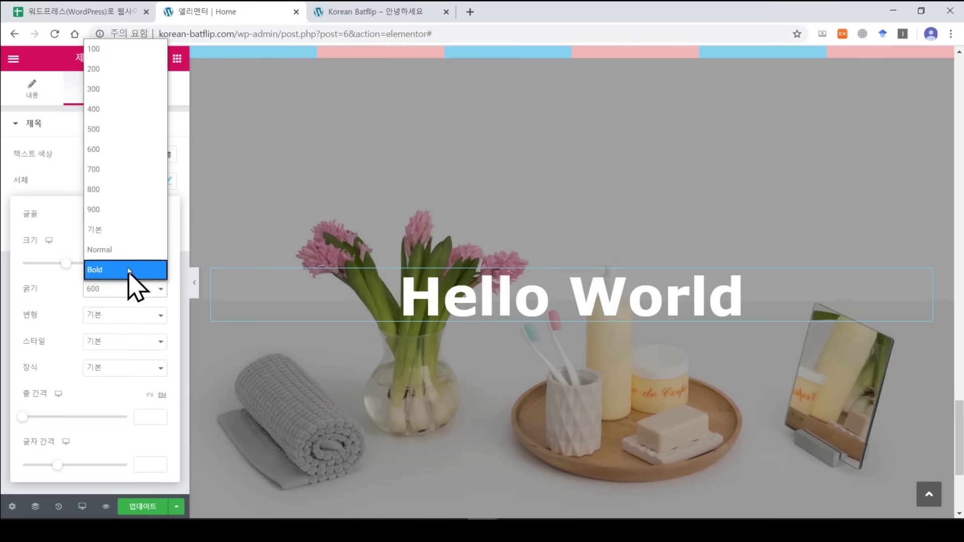
pyautogui.click(129, 199)
# Try the capitalize transform (첫 글자 대문자) on the heading and set its text transform (변형) to uppercase (대문자).
pyautogui.click(130, 315)
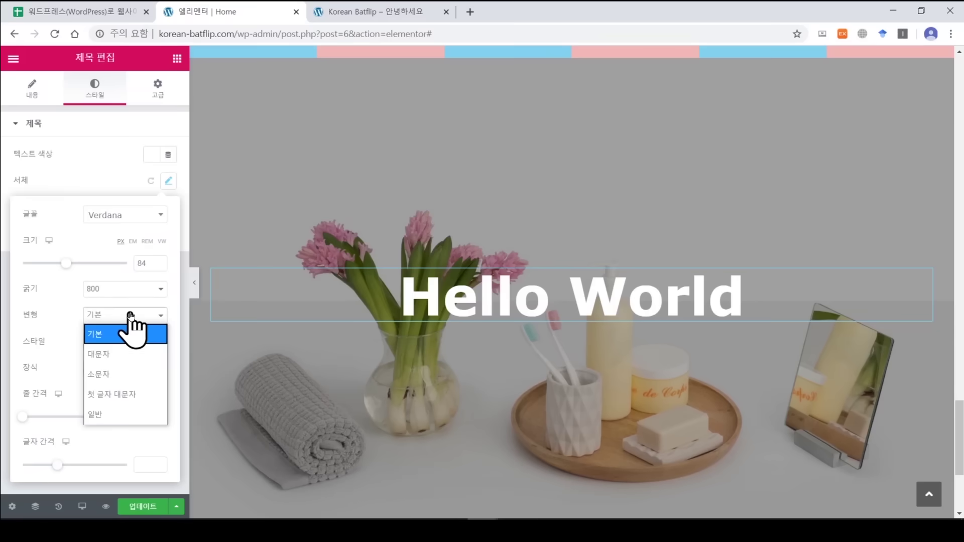
pyautogui.click(130, 354)
pyautogui.click(129, 314)
pyautogui.click(128, 399)
pyautogui.click(123, 315)
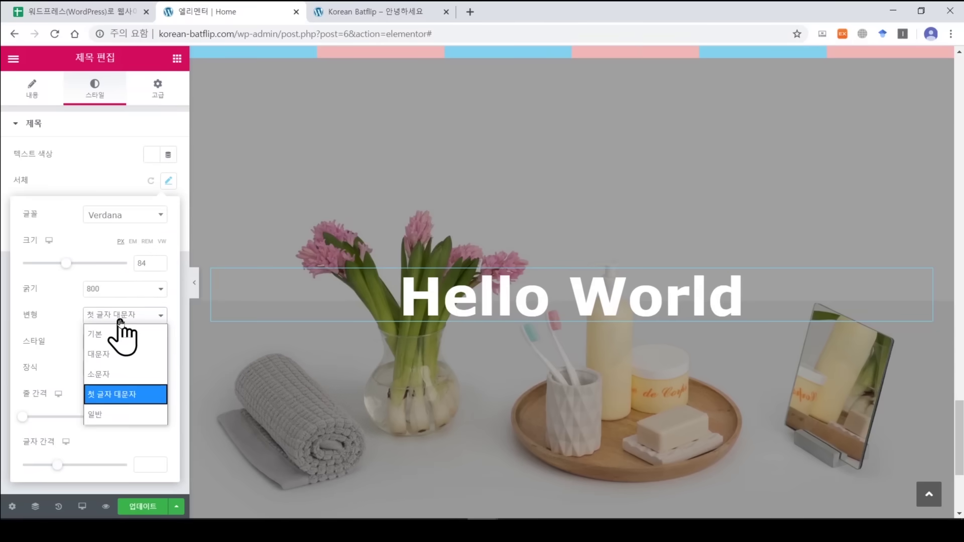
pyautogui.click(120, 354)
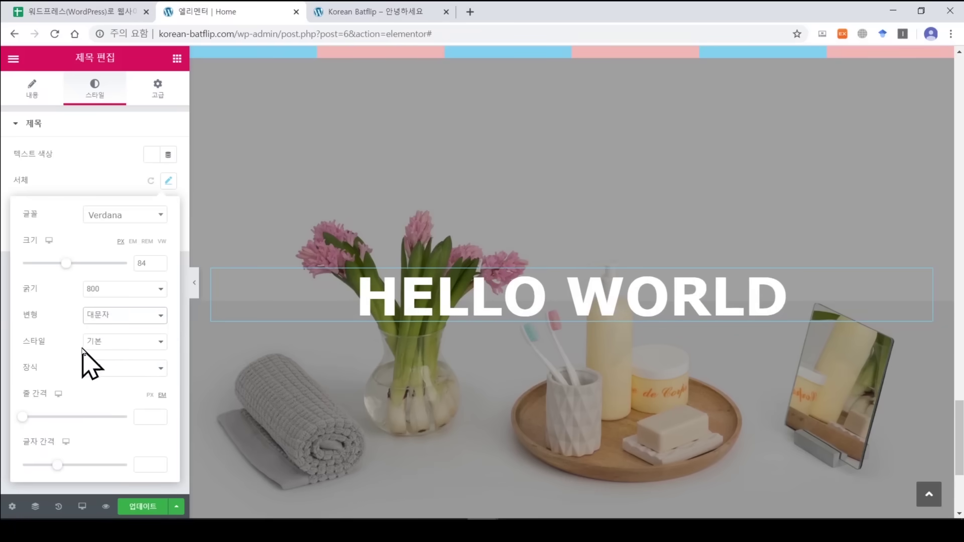
pyautogui.click(85, 347)
pyautogui.click(136, 351)
pyautogui.click(112, 367)
pyautogui.click(139, 369)
pyautogui.click(167, 182)
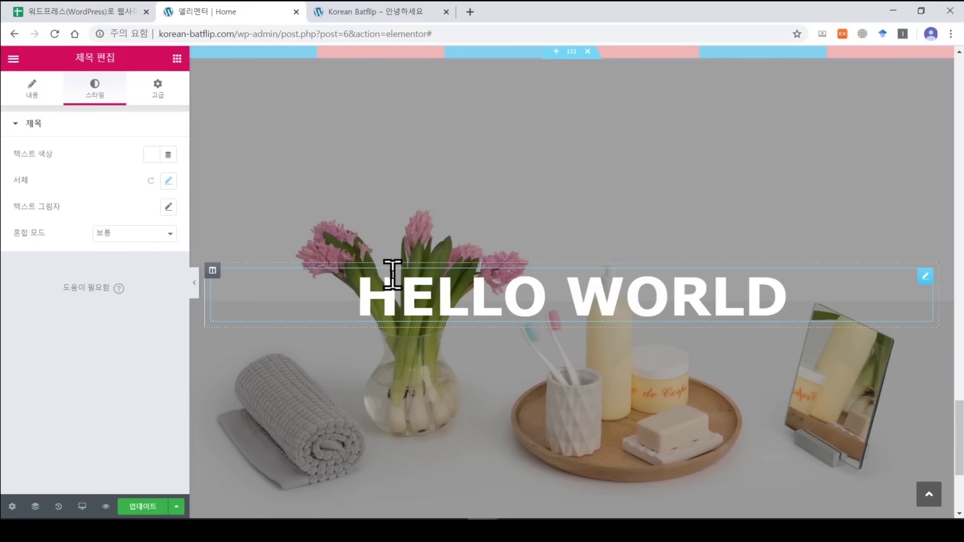
# Replace the heading's text with "BATH STUFF" directly on the page.
pyautogui.moveTo(368, 287); pyautogui.dragTo(767, 297)
pyautogui.click(766, 297)
pyautogui.write('BAB')
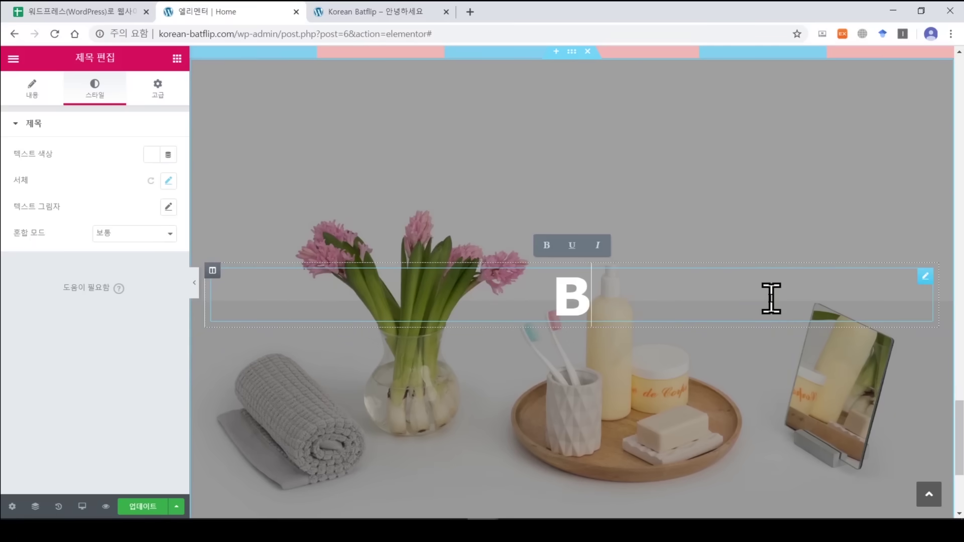
pyautogui.write('ATH STUFF')
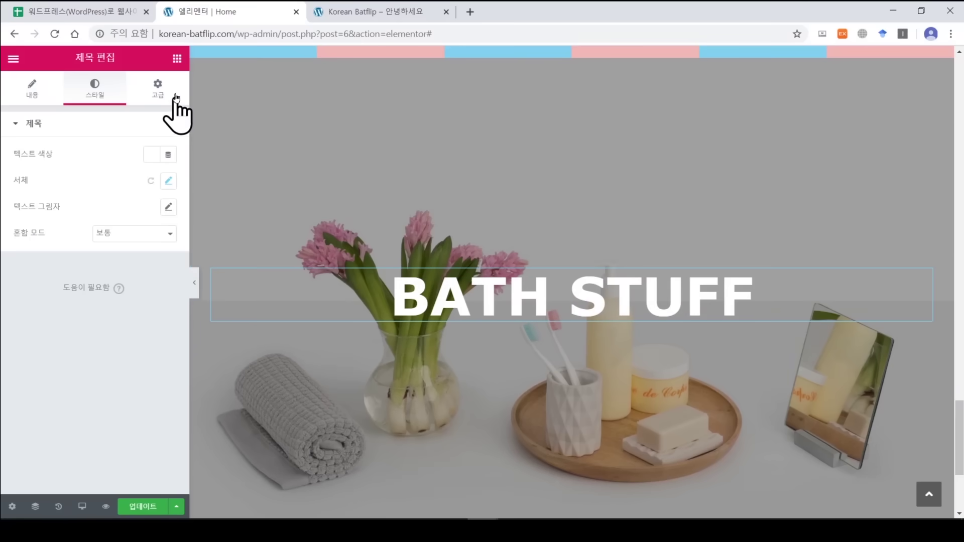
# Add a two-column inner section (내부 섹션) below the BATH STUFF heading and look over its structure and style options.
pyautogui.click(177, 60)
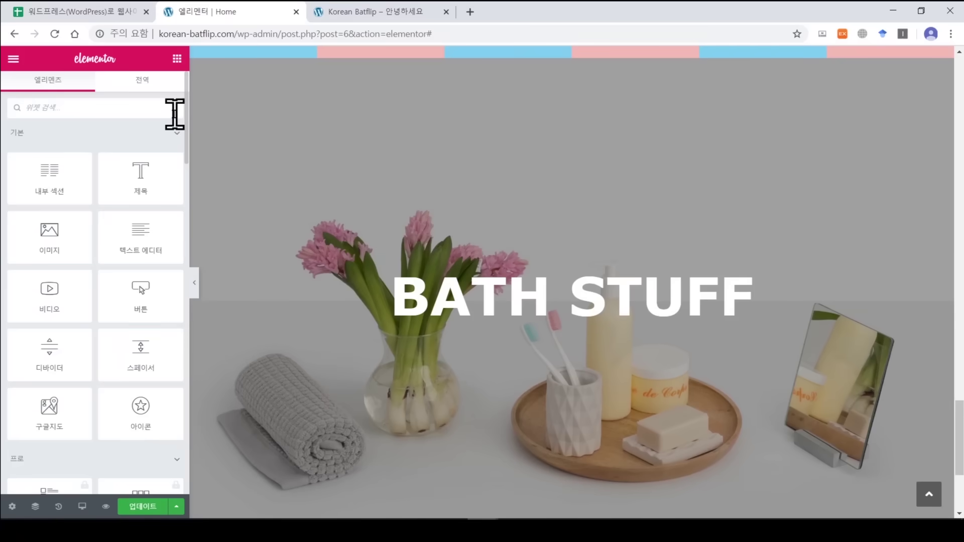
pyautogui.moveTo(43, 183); pyautogui.dragTo(548, 320)
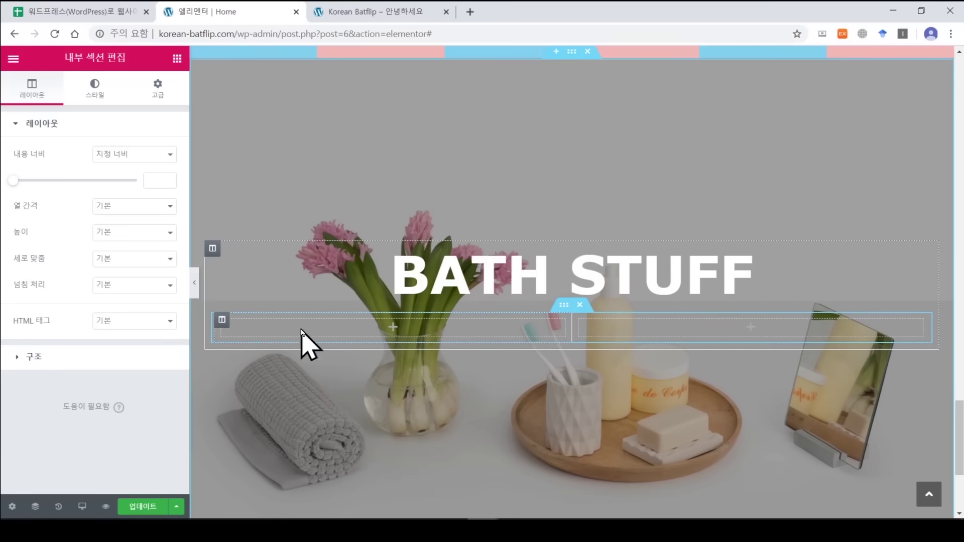
pyautogui.click(34, 360)
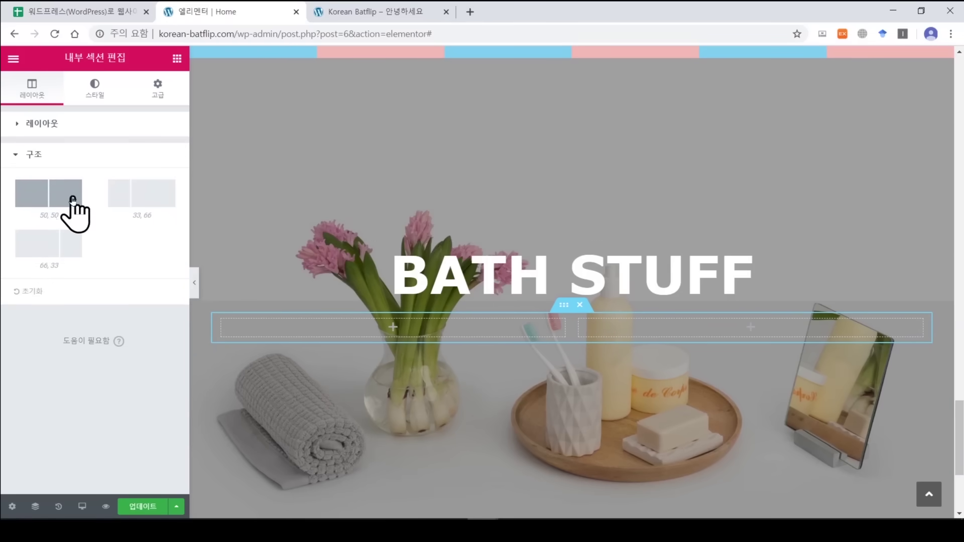
pyautogui.click(104, 90)
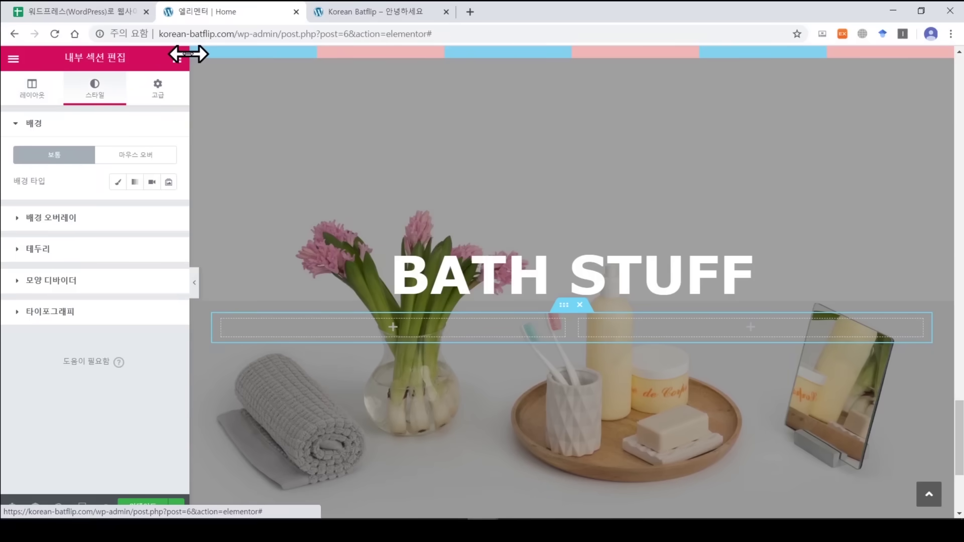
# Place an icon (아이콘) widget in the inner section's first column and change its icon to Bath from the icon library.
pyautogui.click(181, 59)
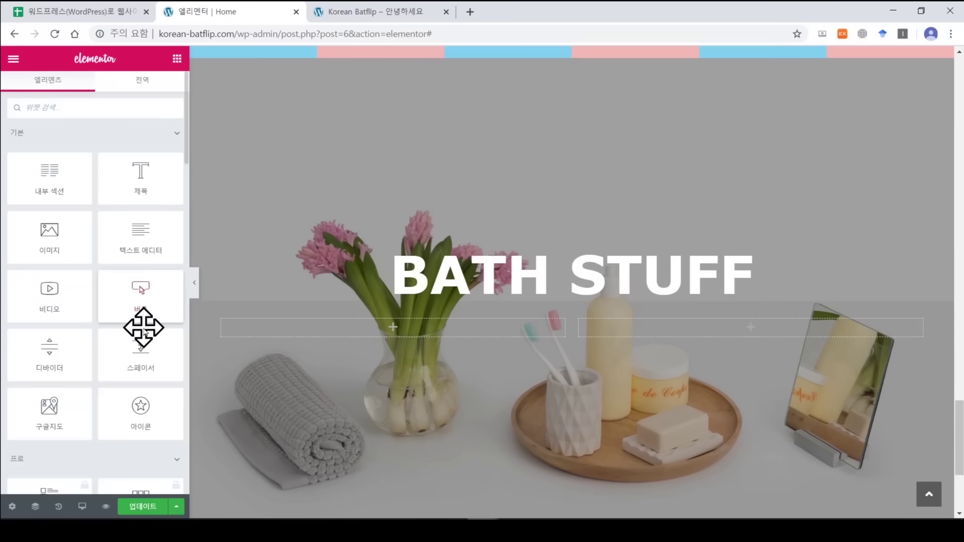
pyautogui.moveTo(131, 413); pyautogui.dragTo(390, 321)
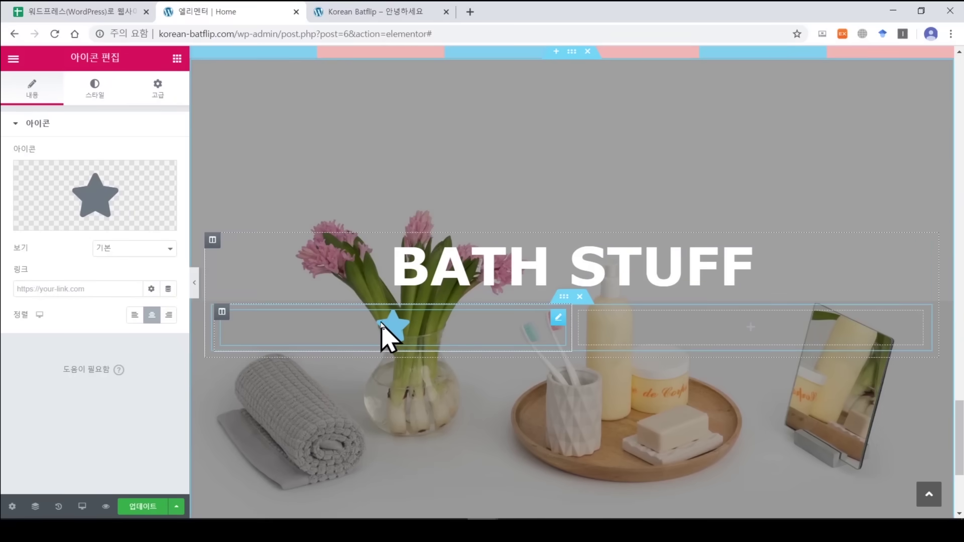
pyautogui.moveTo(43, 204)
pyautogui.click(60, 222)
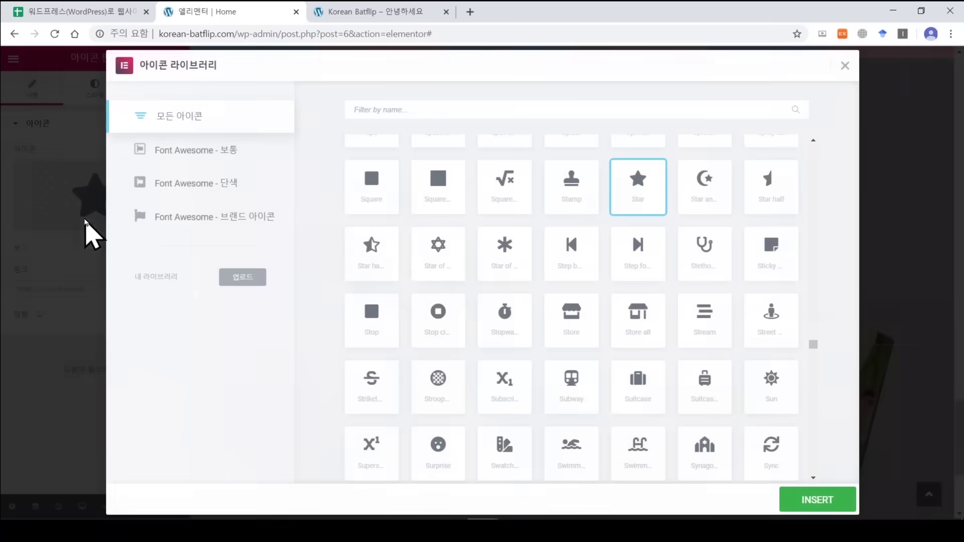
pyautogui.write('ath')
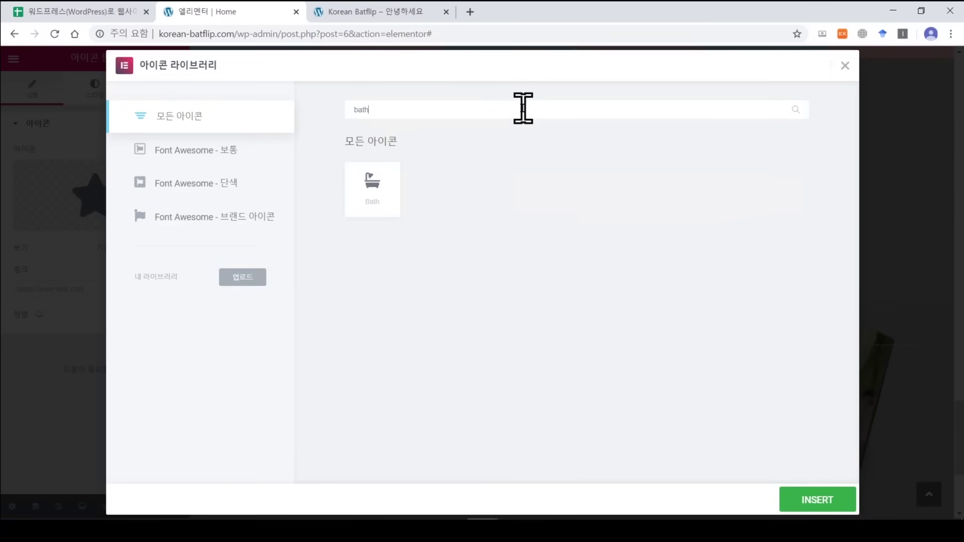
pyautogui.click(380, 182)
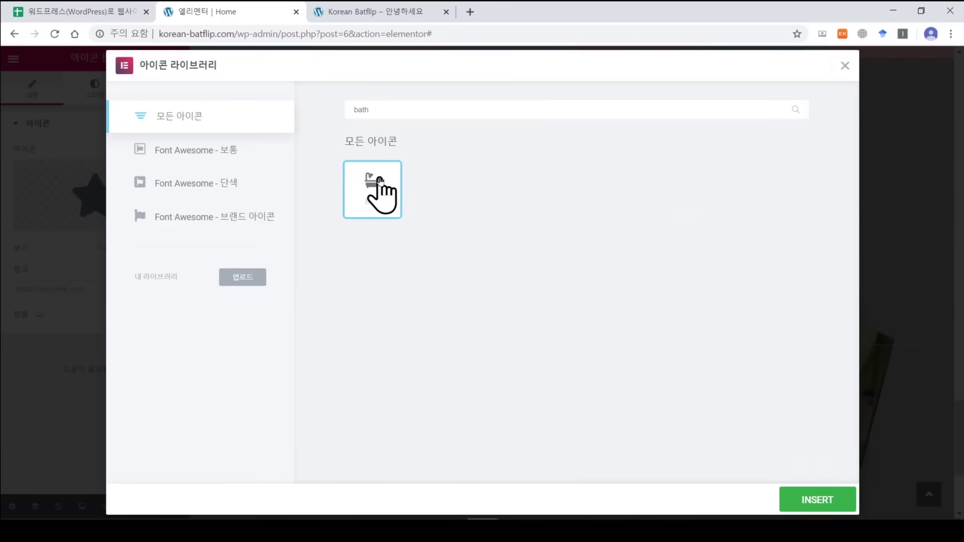
pyautogui.click(823, 499)
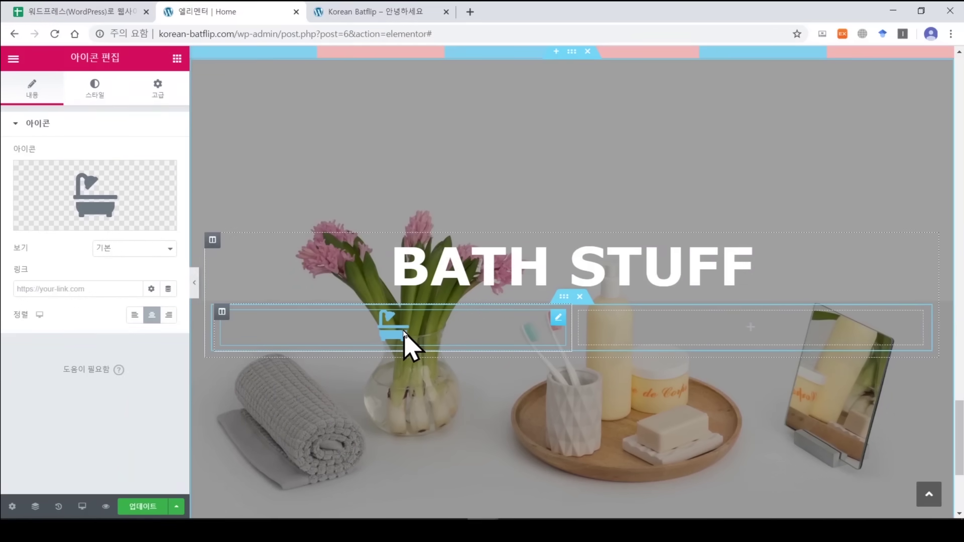
# Place a text editor (텍스트 에디터) widget below the bath icon and select its placeholder paragraph.
pyautogui.click(176, 60)
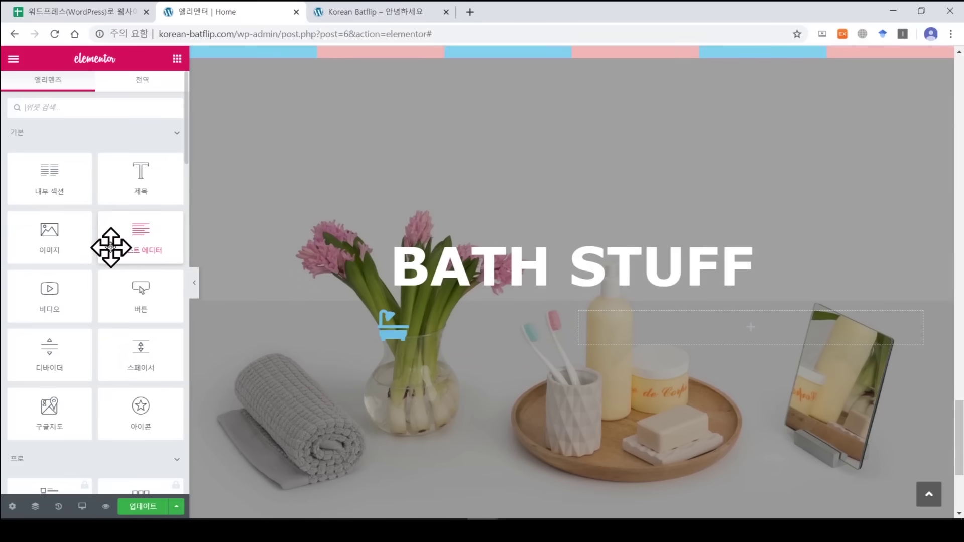
pyautogui.moveTo(136, 234); pyautogui.dragTo(387, 335)
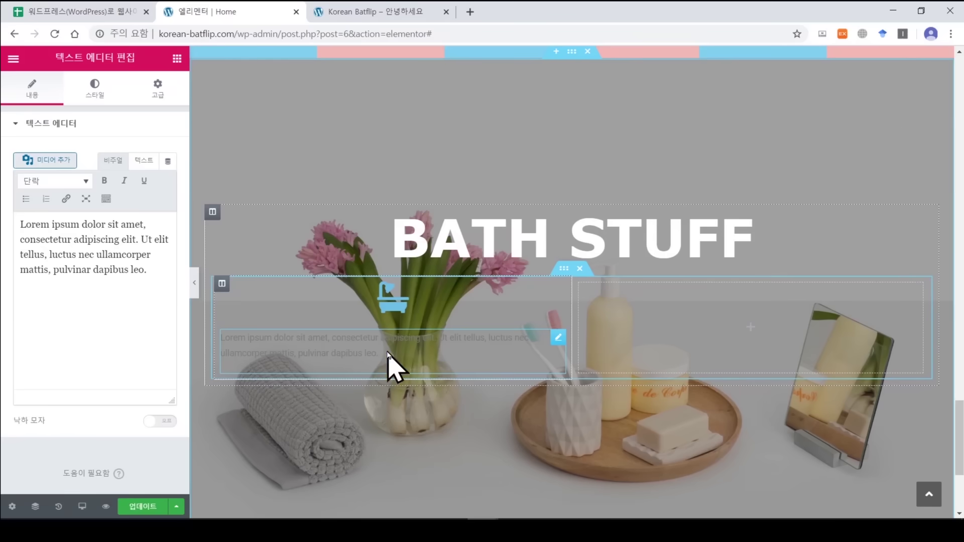
pyautogui.click(378, 352)
pyautogui.tripleClick(374, 351)
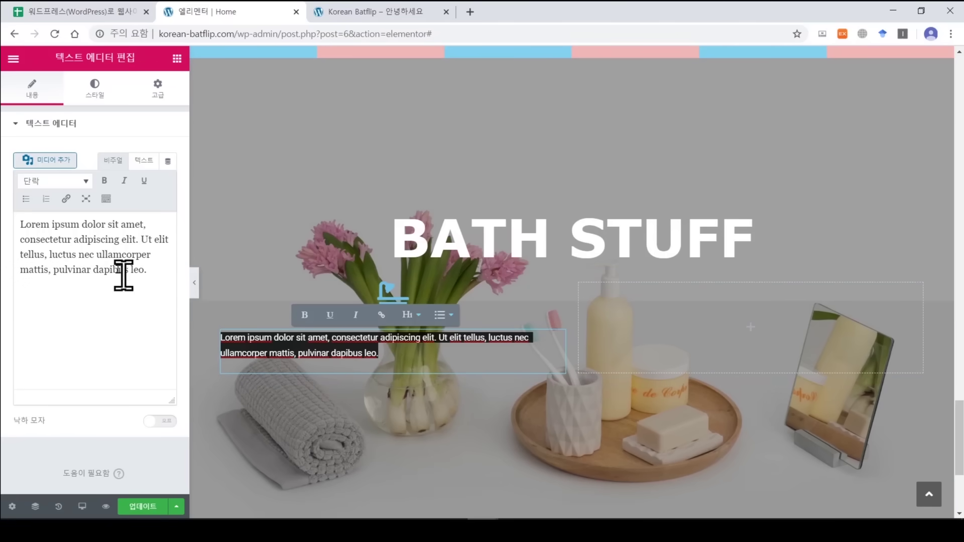
# Set the text color (텍스트 색상) of the paragraph below the bath icon to white.
pyautogui.click(97, 93)
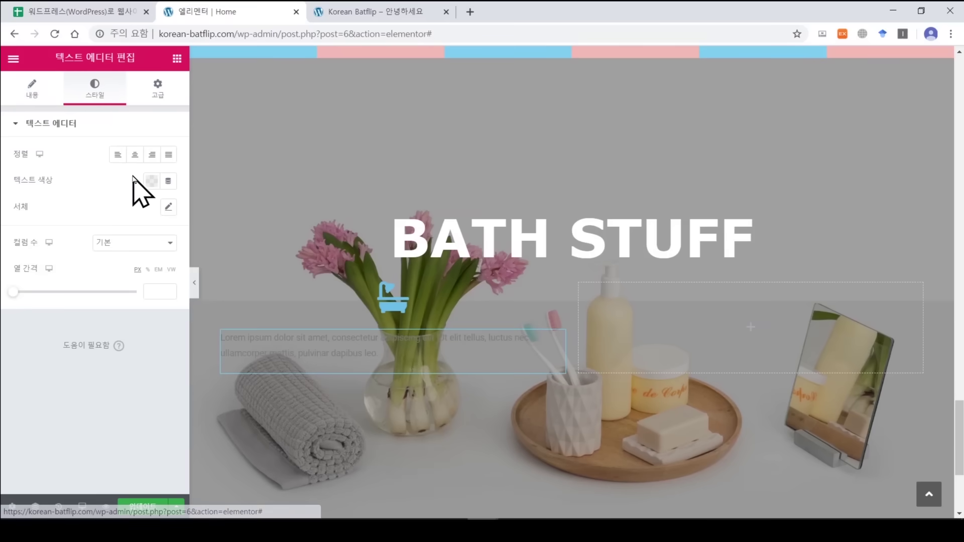
pyautogui.click(153, 184)
pyautogui.moveTo(161, 242); pyautogui.dragTo(54, 222)
pyautogui.click(43, 192)
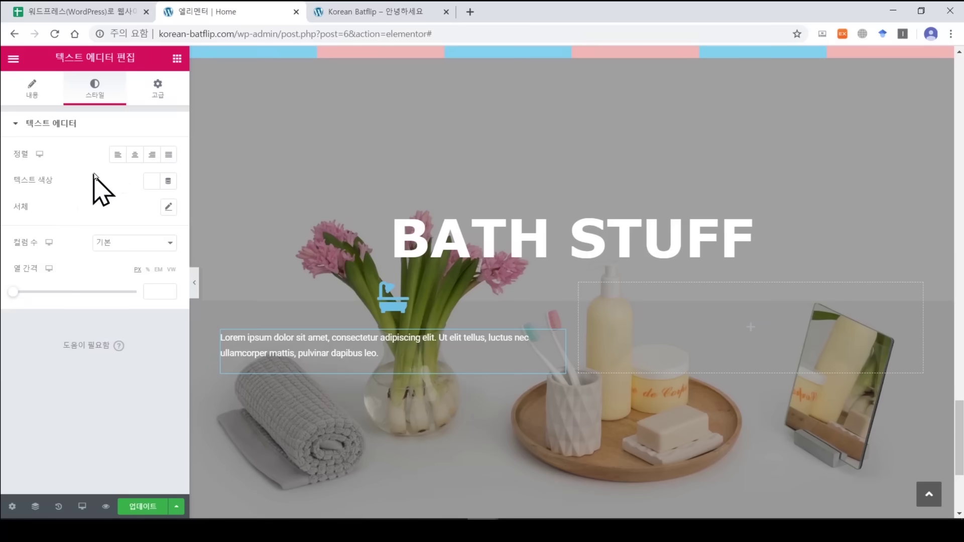
# Increase the paragraph's font size slightly in its typography (서체) settings.
pyautogui.click(168, 206)
pyautogui.moveTo(47, 291); pyautogui.dragTo(32, 294)
pyautogui.click(93, 203)
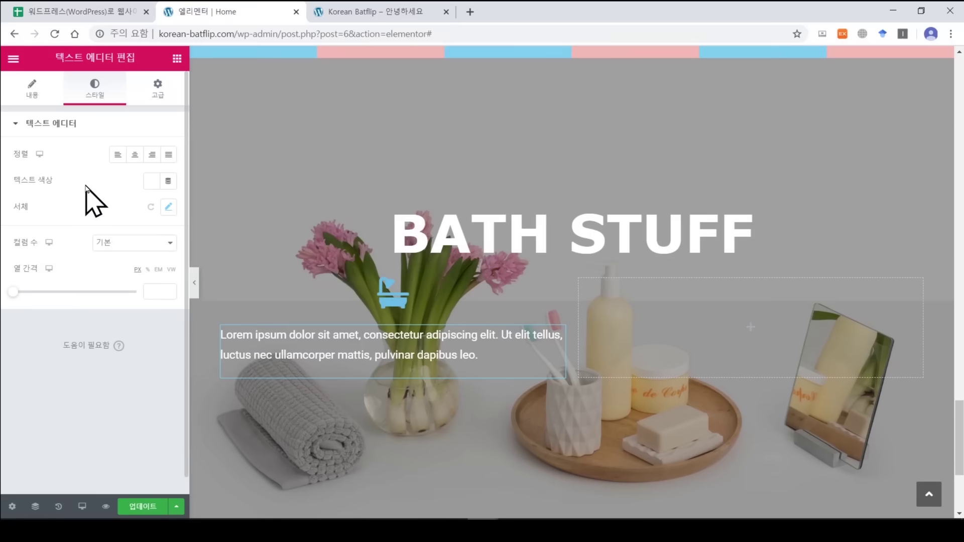
# Place a counter (카운터) widget in the inner section's empty second column and set its number suffix (숫자 접미어) to $.
pyautogui.click(176, 58)
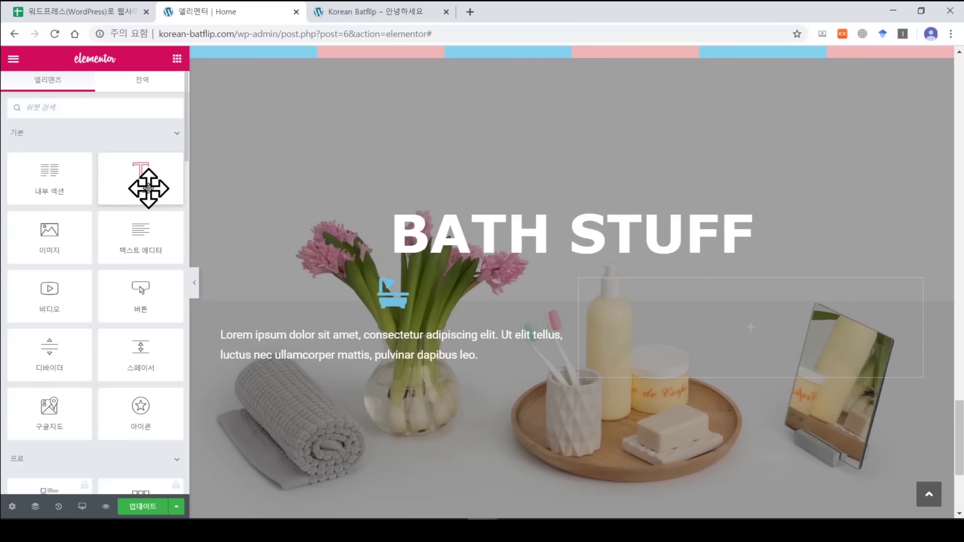
pyautogui.scroll(-6, 185, 213)
pyautogui.moveTo(185, 213); pyautogui.dragTo(189, 376)
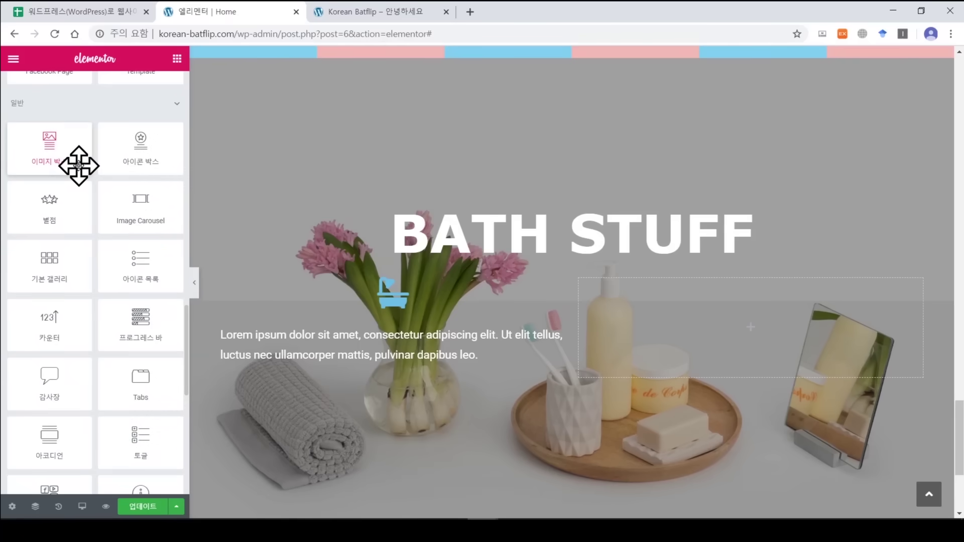
pyautogui.moveTo(43, 326); pyautogui.dragTo(755, 330)
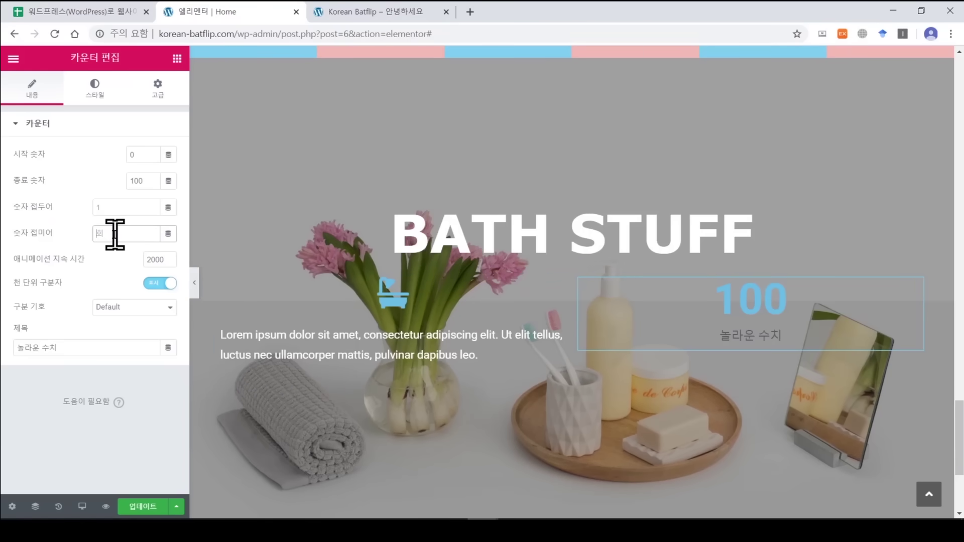
pyautogui.write('$')
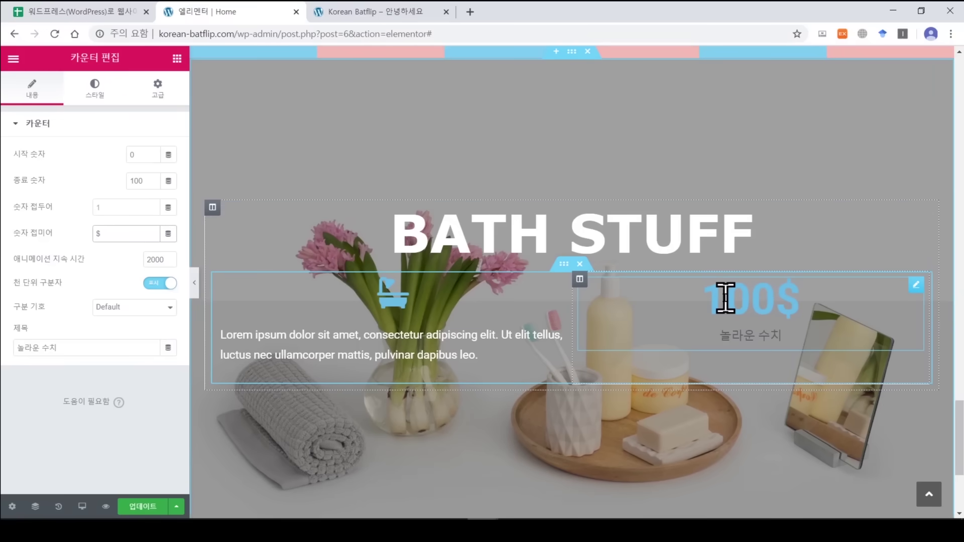
# Set the text color (텍스트 색상) of the counter's number to the green preset #61CE70.
pyautogui.click(92, 92)
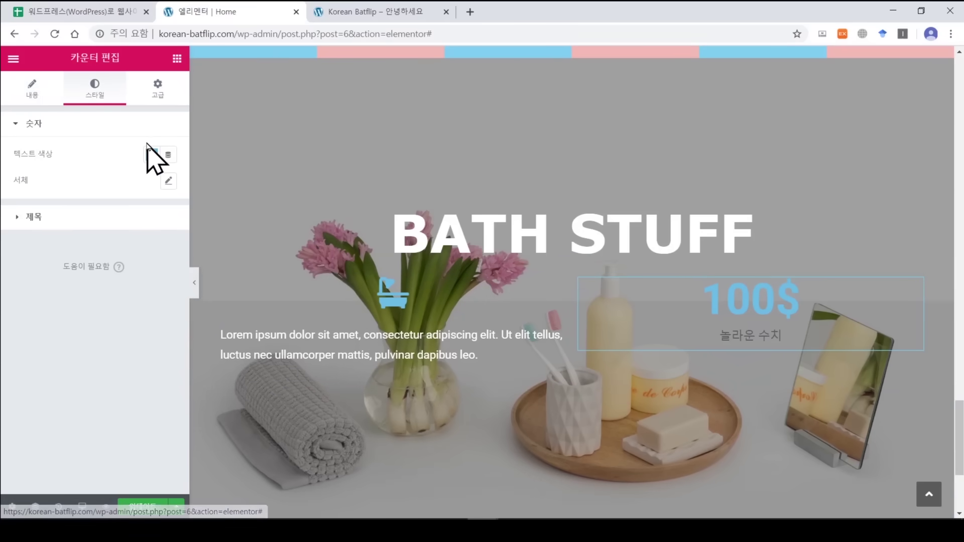
pyautogui.click(150, 156)
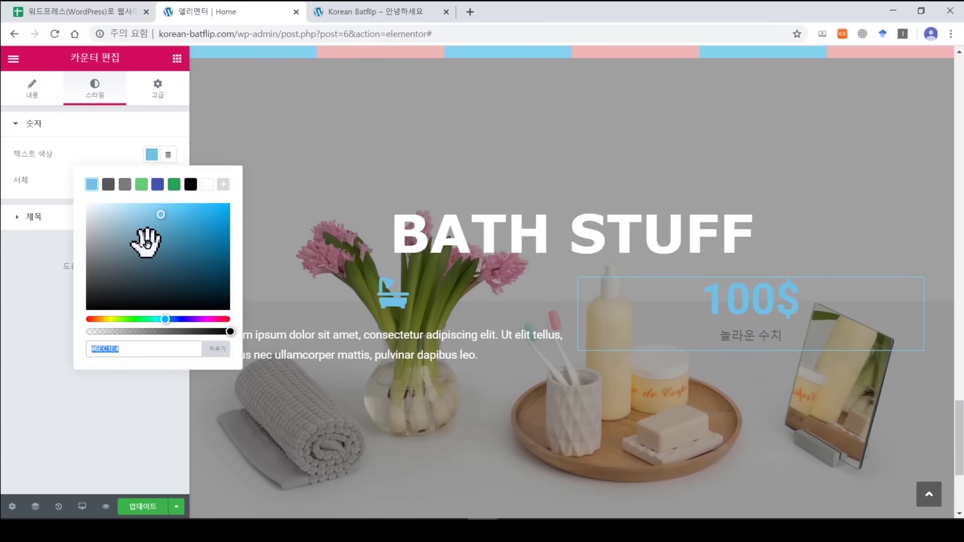
pyautogui.click(141, 185)
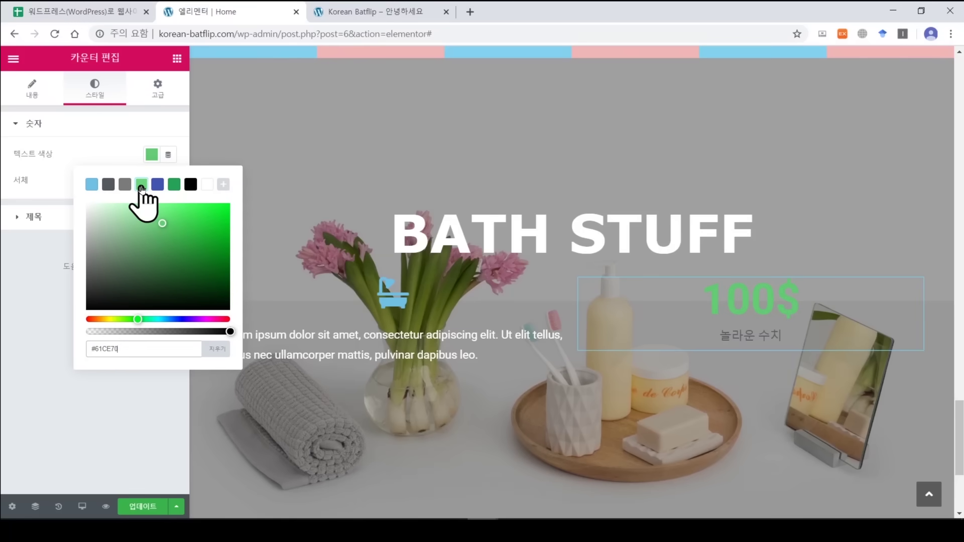
pyautogui.click(28, 86)
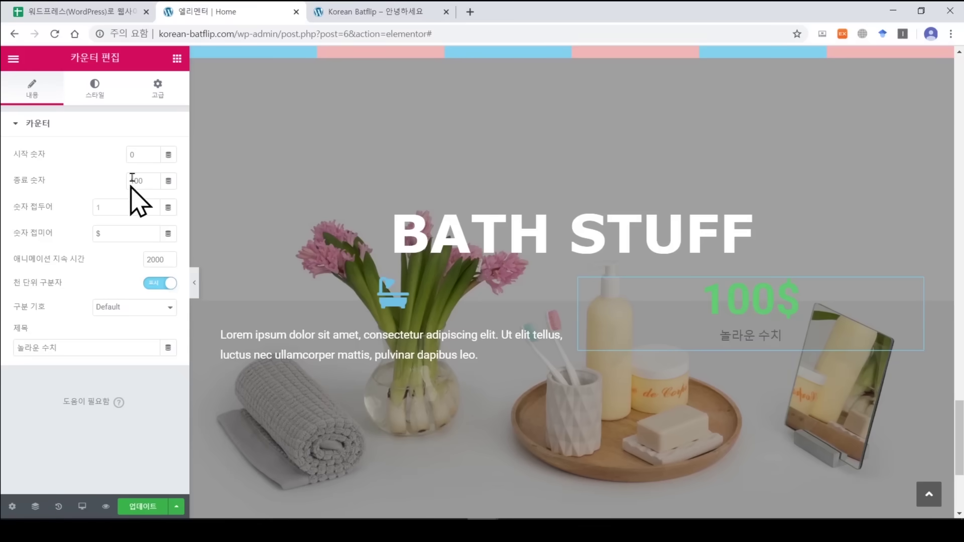
# Set the counter's entrance animation (등장 애니메이션) to Fade In under its motion effects (모션 효과).
pyautogui.click(159, 95)
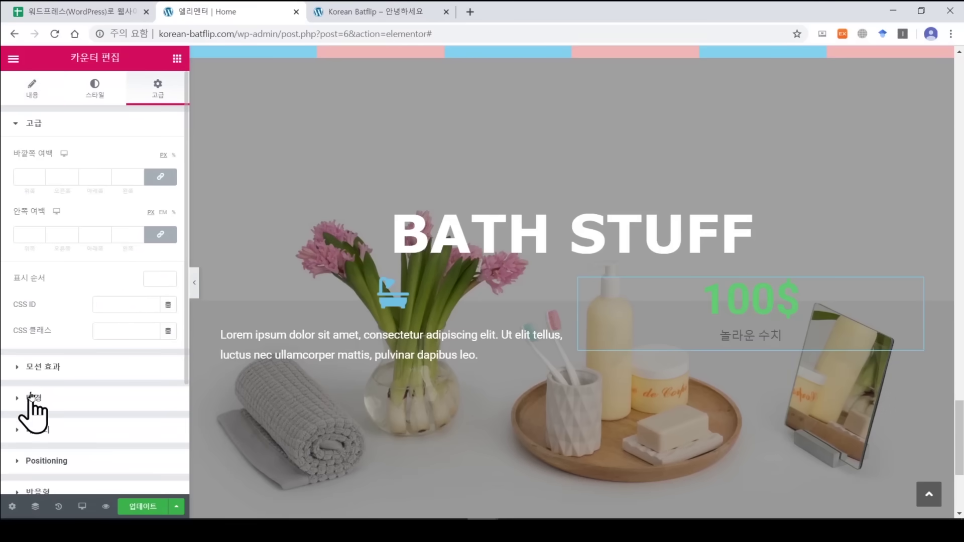
pyautogui.click(32, 368)
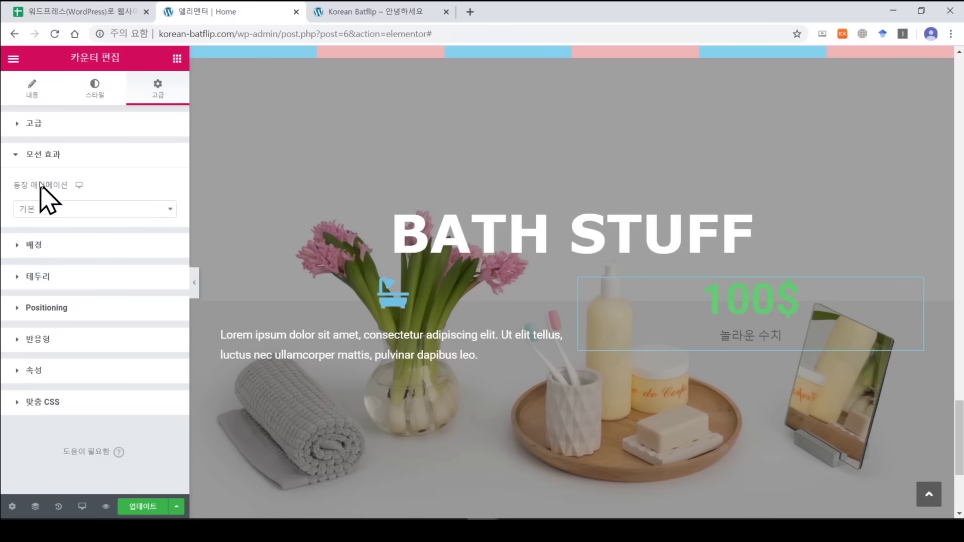
pyautogui.click(69, 209)
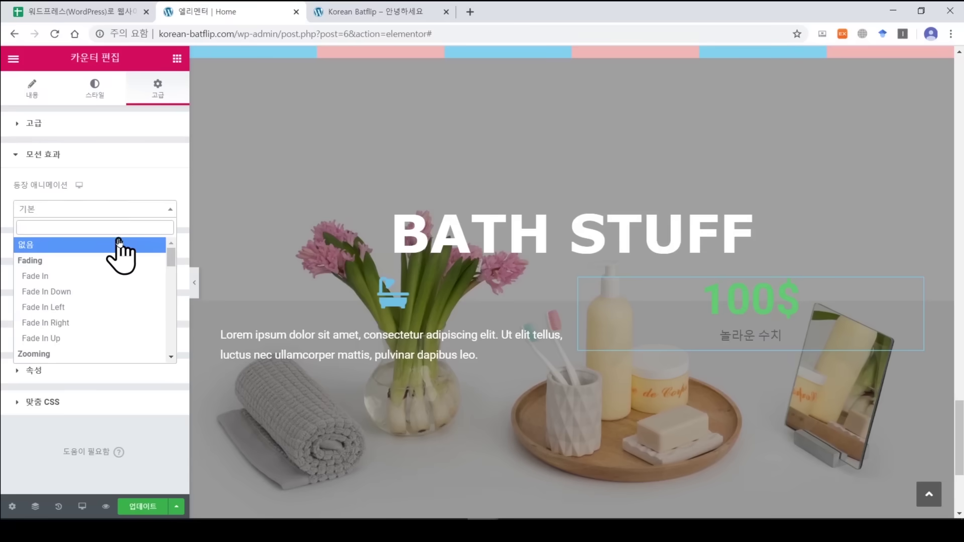
pyautogui.click(122, 276)
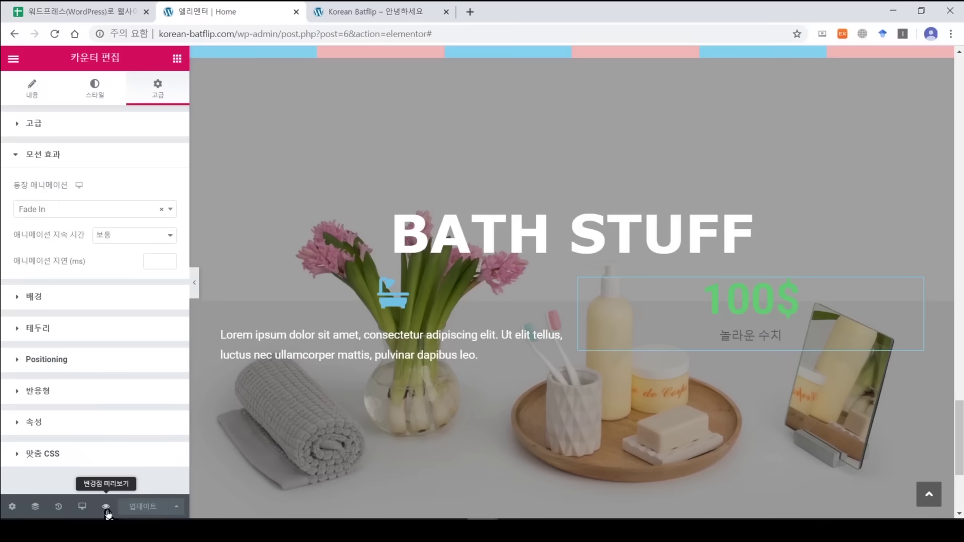
# Preview the page's changes and examine the animated counter in the BATH STUFF section, closing the preview when done.
pyautogui.click(106, 508)
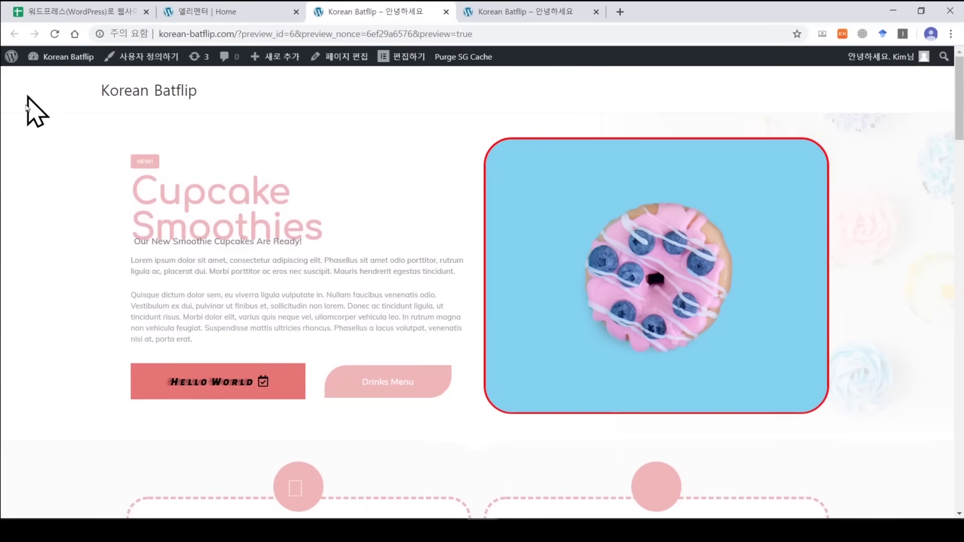
pyautogui.scroll(-8, 859, 180)
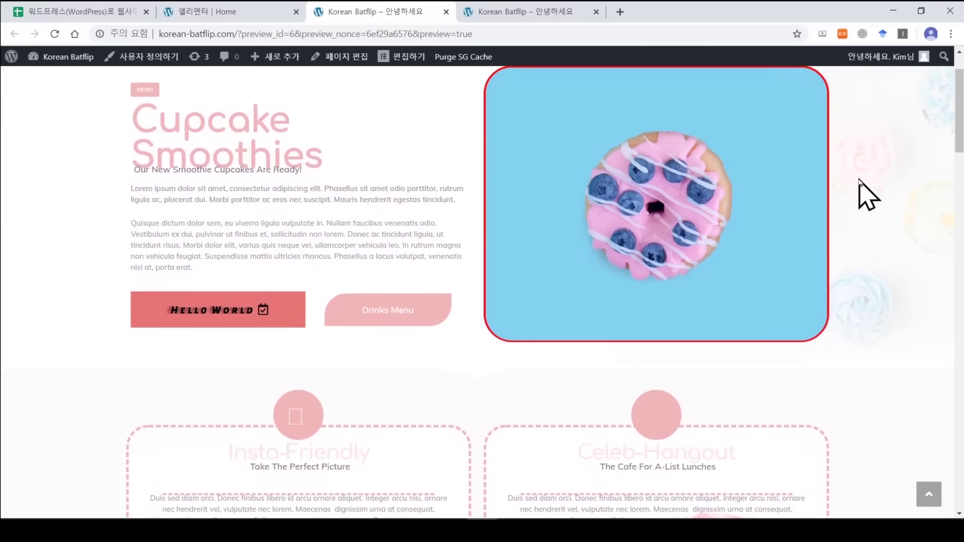
pyautogui.scroll(-6, 861, 181)
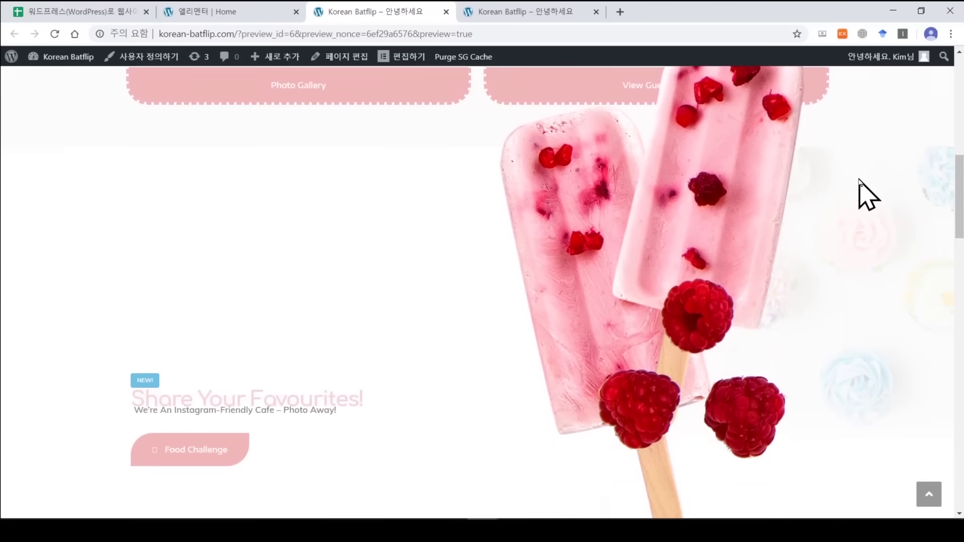
pyautogui.scroll(-15, 860, 181)
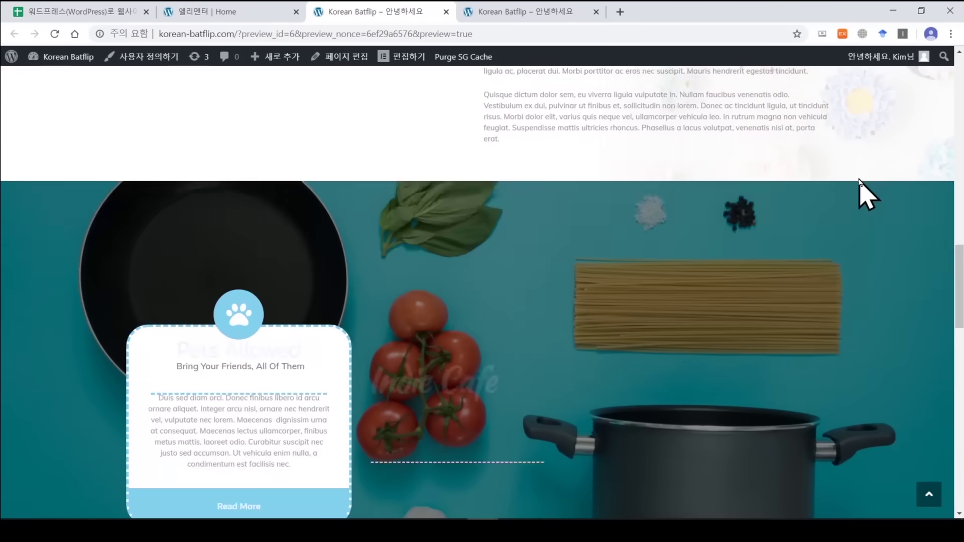
pyautogui.scroll(-10, 859, 181)
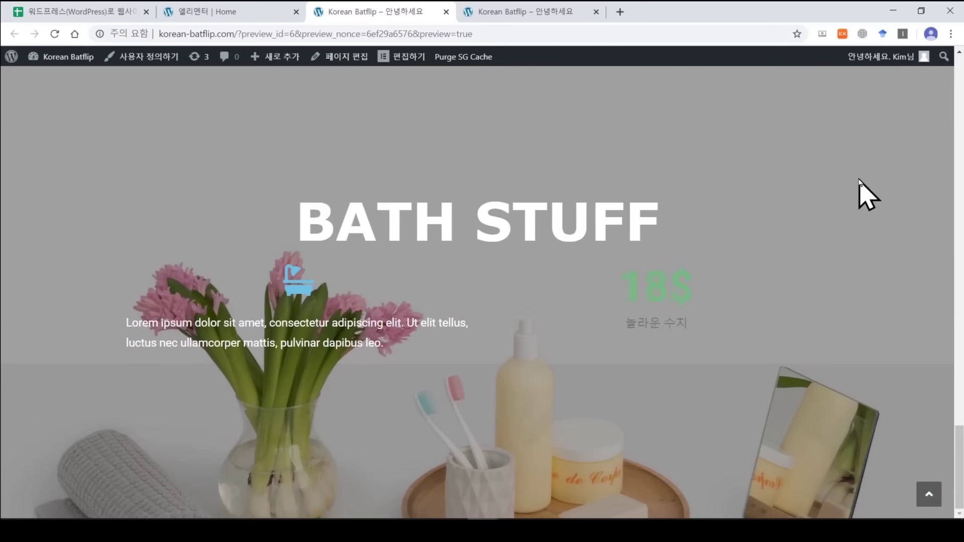
pyautogui.click(446, 11)
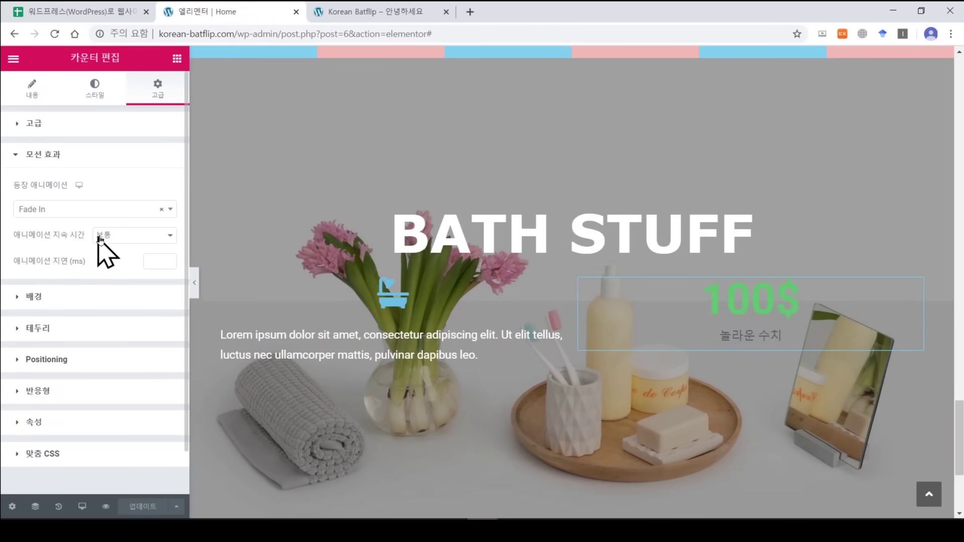
# Try Slide In Down as the counter's entrance animation (등장 애니메이션) and settle on Rotate In Up Left.
pyautogui.click(116, 240)
pyautogui.click(71, 242)
pyautogui.click(62, 219)
pyautogui.scroll(-5, 81, 314)
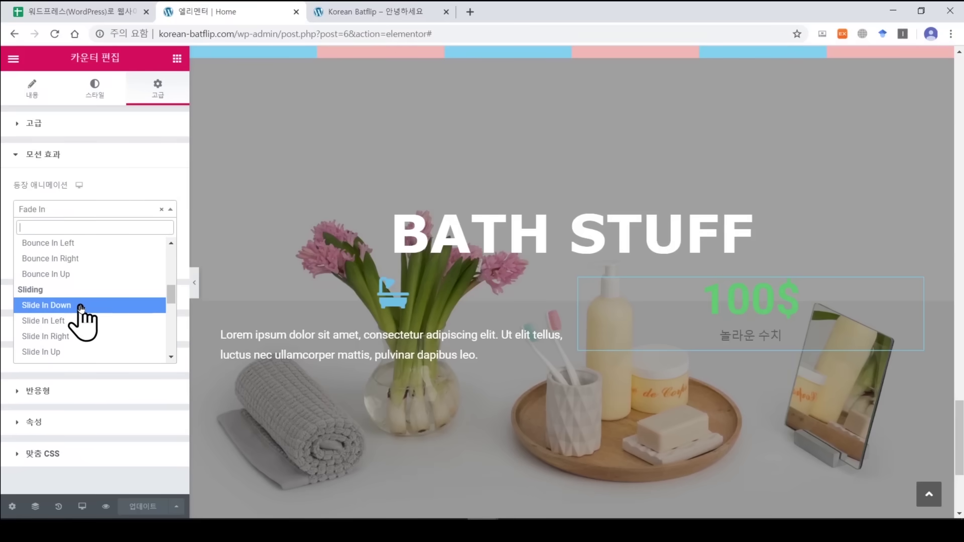
pyautogui.click(80, 307)
pyautogui.click(49, 213)
pyautogui.scroll(-5, 75, 301)
pyautogui.click(81, 260)
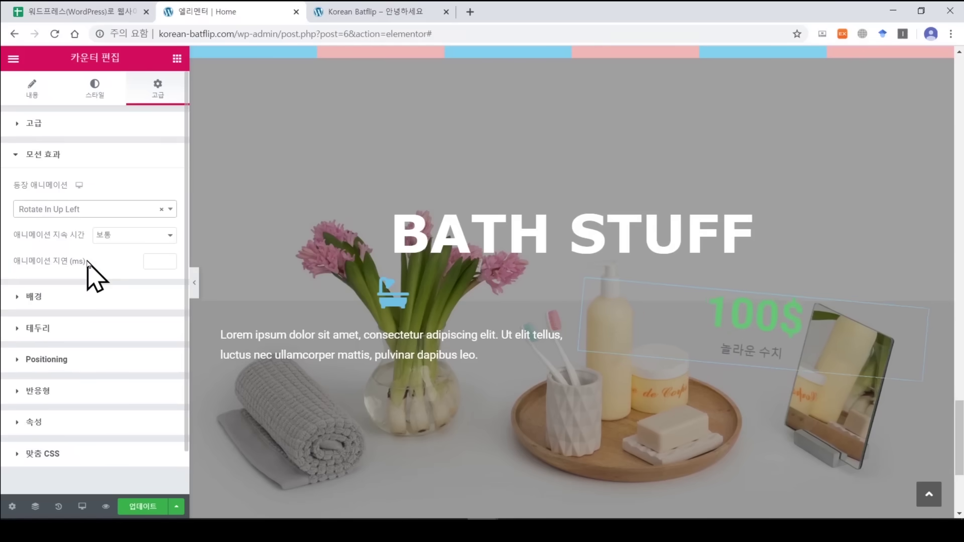
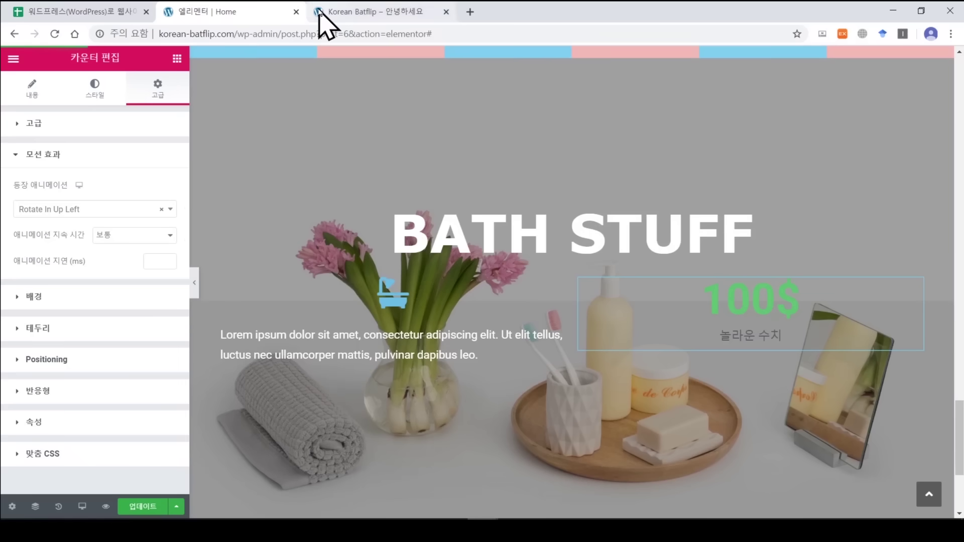
# Preview the page again to check the counter's rotating entrance at the page's end, and close the preview.
pyautogui.click(106, 506)
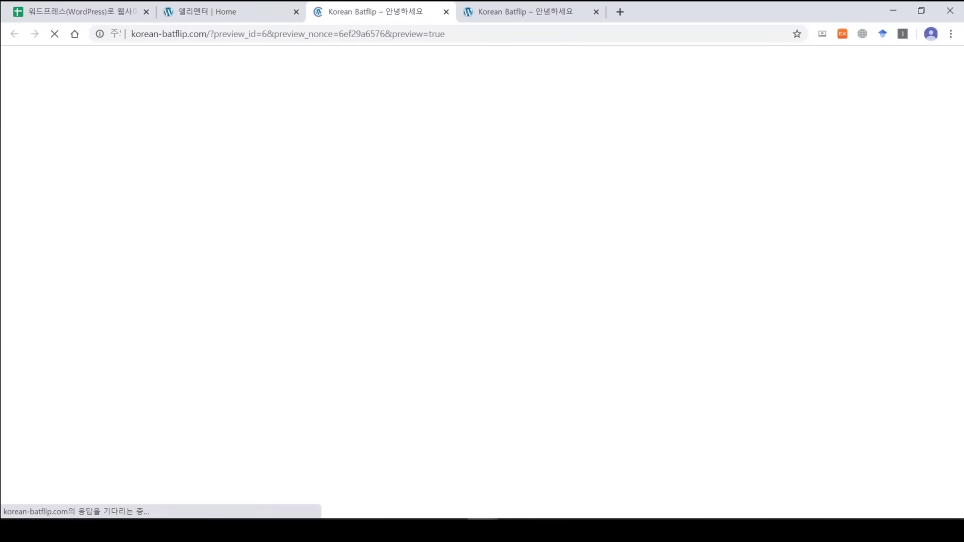
pyautogui.moveTo(957, 106); pyautogui.dragTo(958, 464)
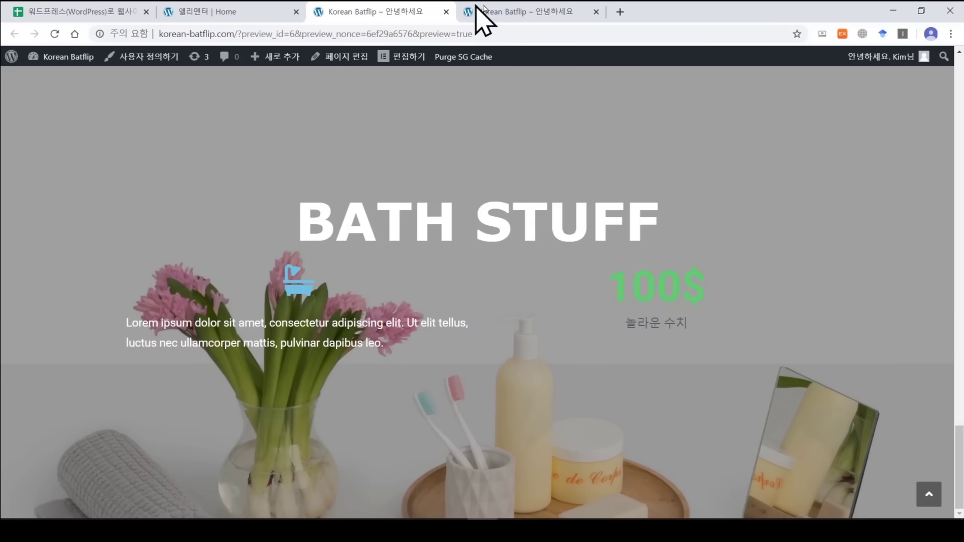
pyautogui.click(446, 11)
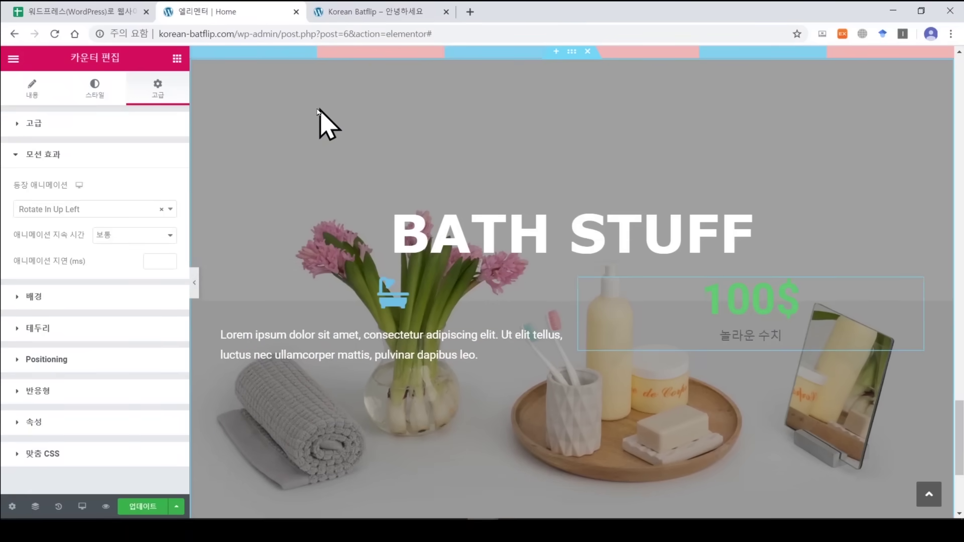
# Browse the available Elementor widgets through the basic, pro and general (일반) categories.
pyautogui.click(176, 59)
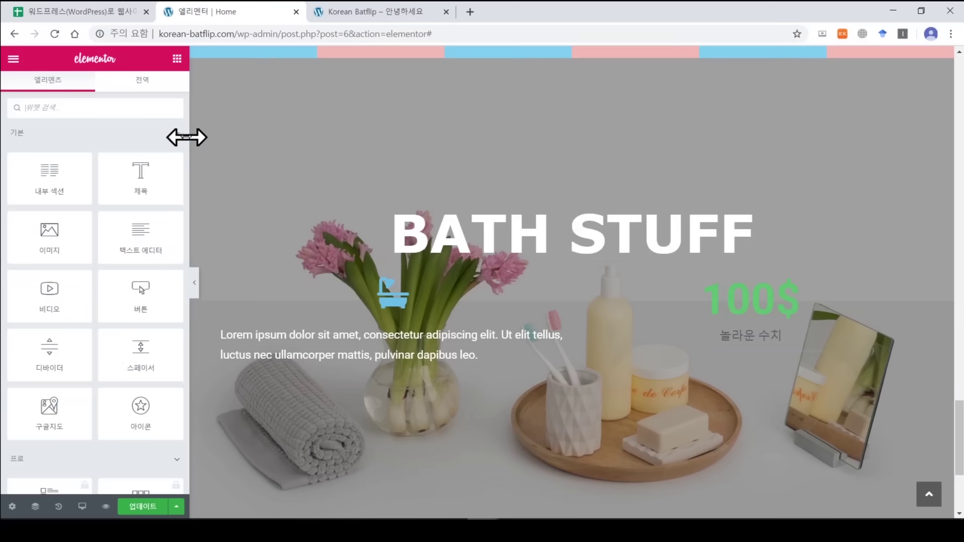
pyautogui.moveTo(185, 128); pyautogui.dragTo(185, 232)
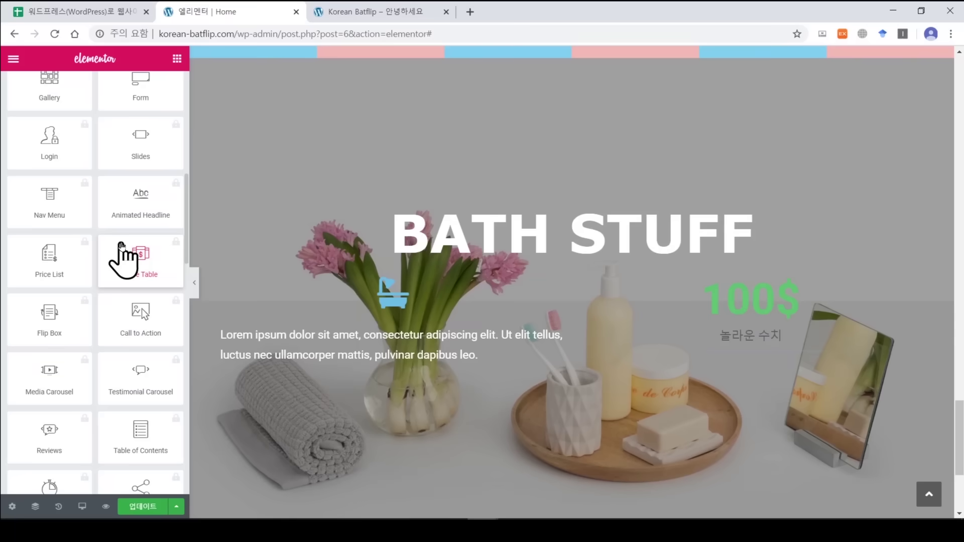
pyautogui.scroll(-1, 187, 242)
pyautogui.moveTo(186, 242); pyautogui.dragTo(187, 352)
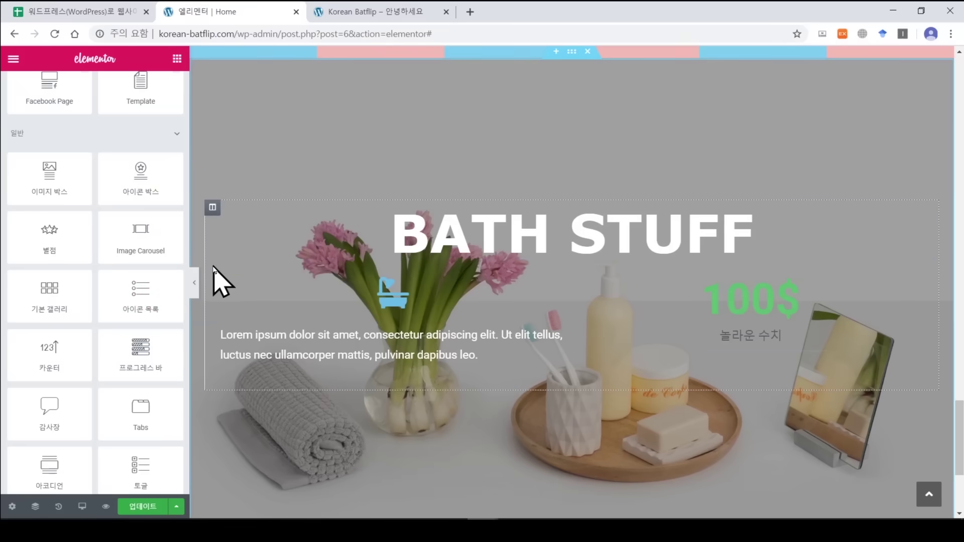
pyautogui.scroll(-10, 186, 339)
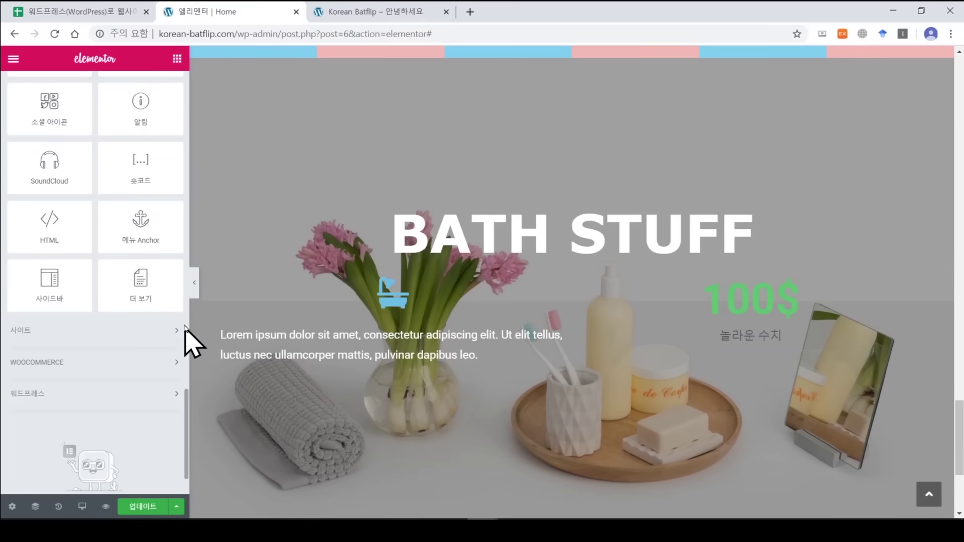
pyautogui.moveTo(186, 419); pyautogui.dragTo(189, 219)
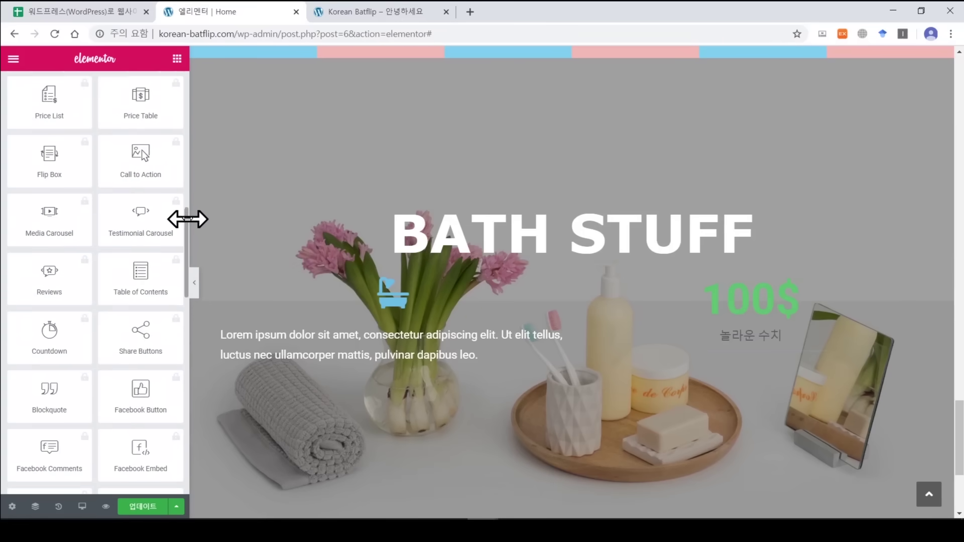
# Switch to the Google Sheets checklist, check off item 19 on adding widgets, columns and sections, and select item 20 on responsive pages.
pyautogui.click(108, 12)
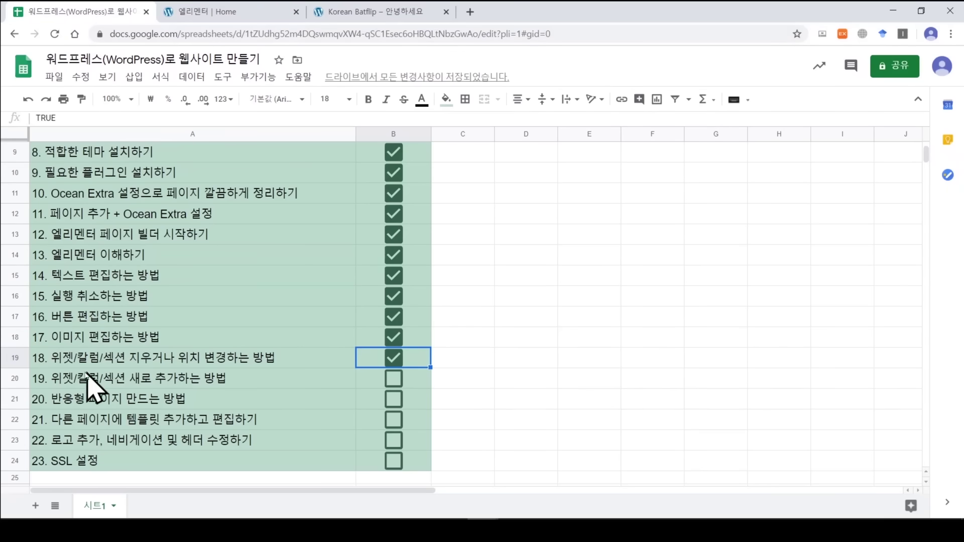
pyautogui.click(394, 379)
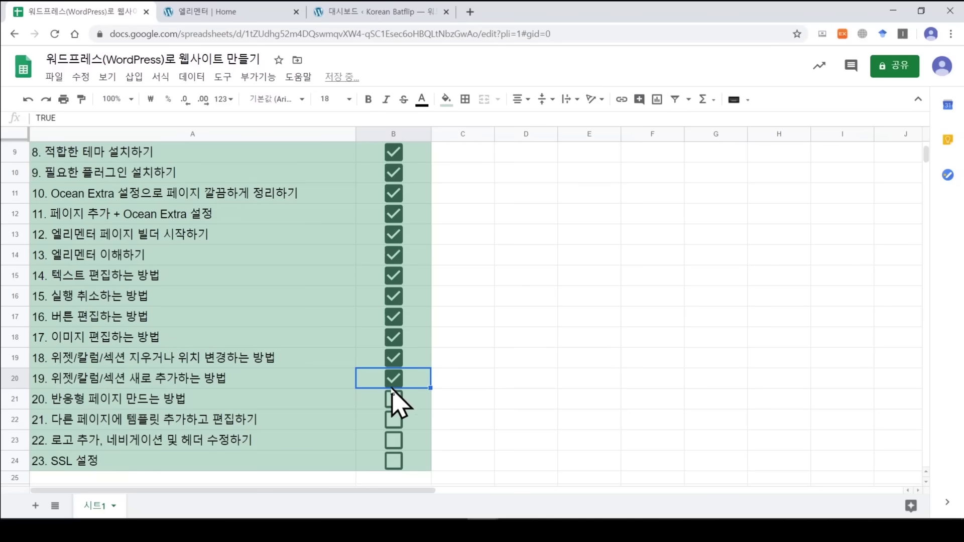
pyautogui.click(136, 407)
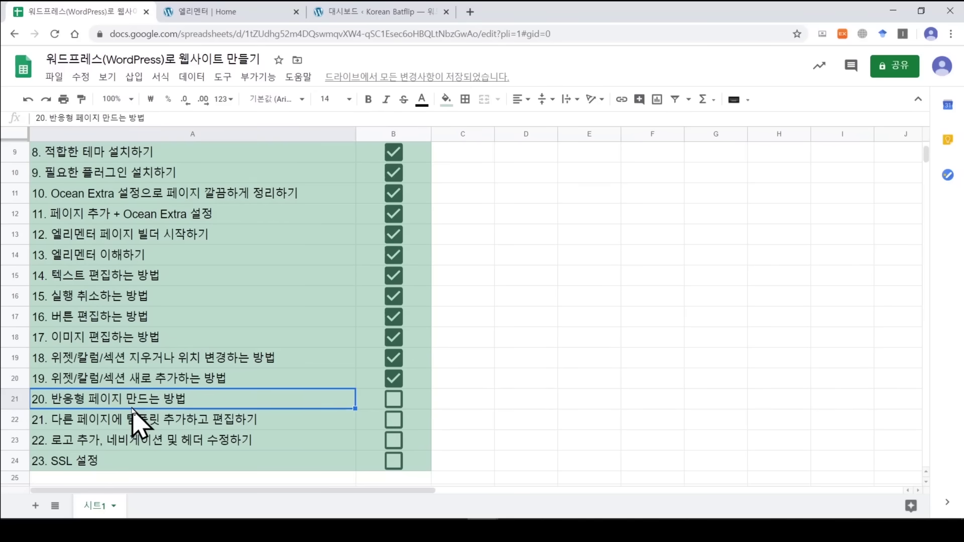
# Switch back to the Elementor editor of the Home page and show the page in the mobile (모바일) 360px responsive preview.
pyautogui.click(221, 11)
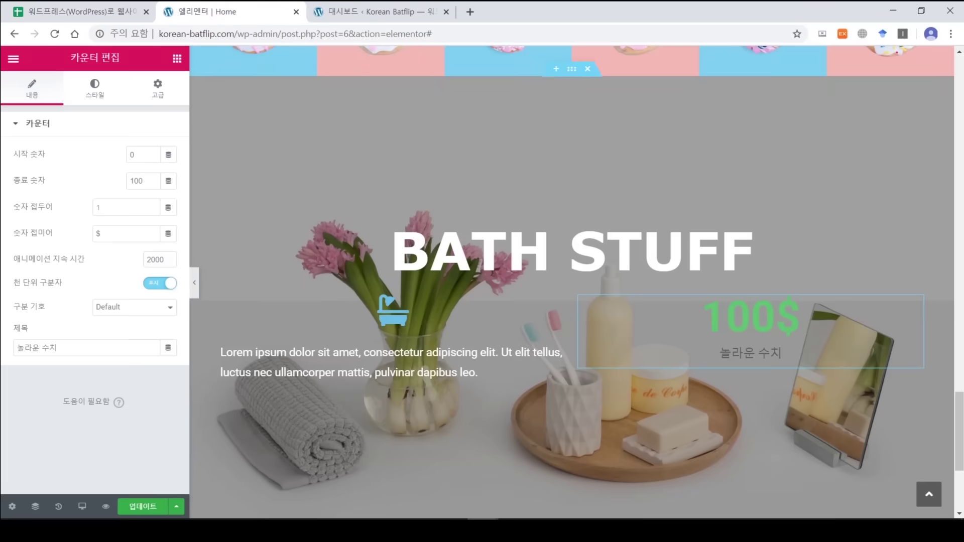
pyautogui.moveTo(962, 418); pyautogui.dragTo(962, 83)
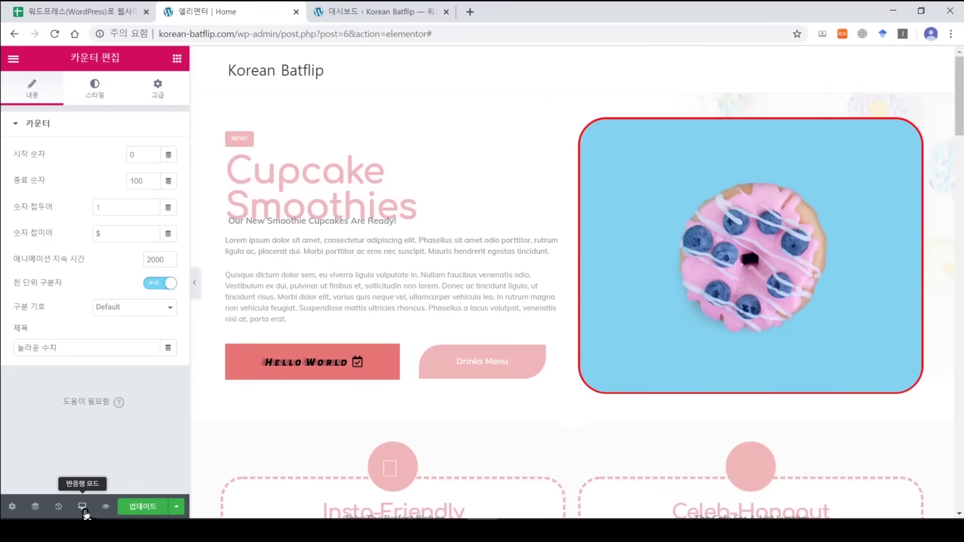
pyautogui.click(81, 508)
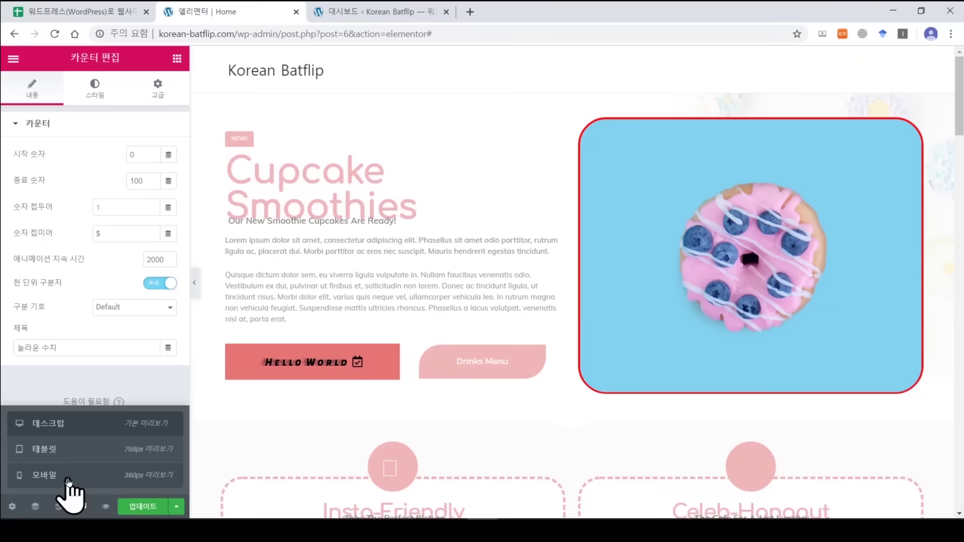
pyautogui.click(69, 481)
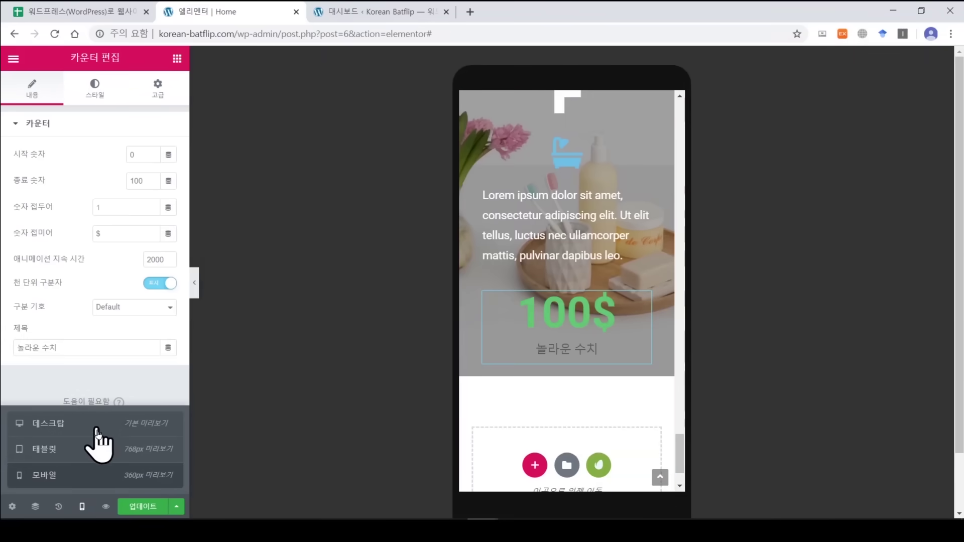
# Examine the mobile layout of the home page from the Cupcake Smoothies header down to the BATH STUFF section.
pyautogui.moveTo(679, 454); pyautogui.dragTo(697, 117)
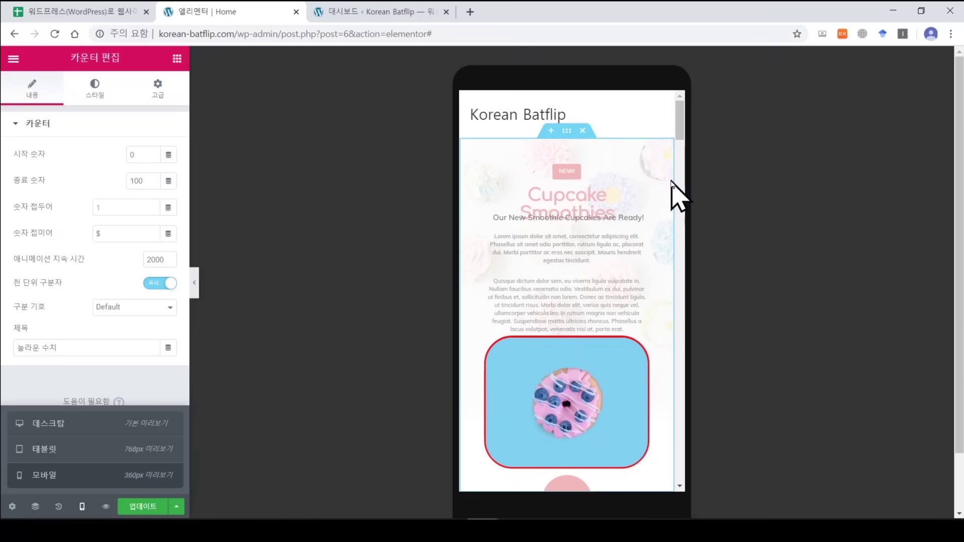
pyautogui.scroll(-6, 669, 194)
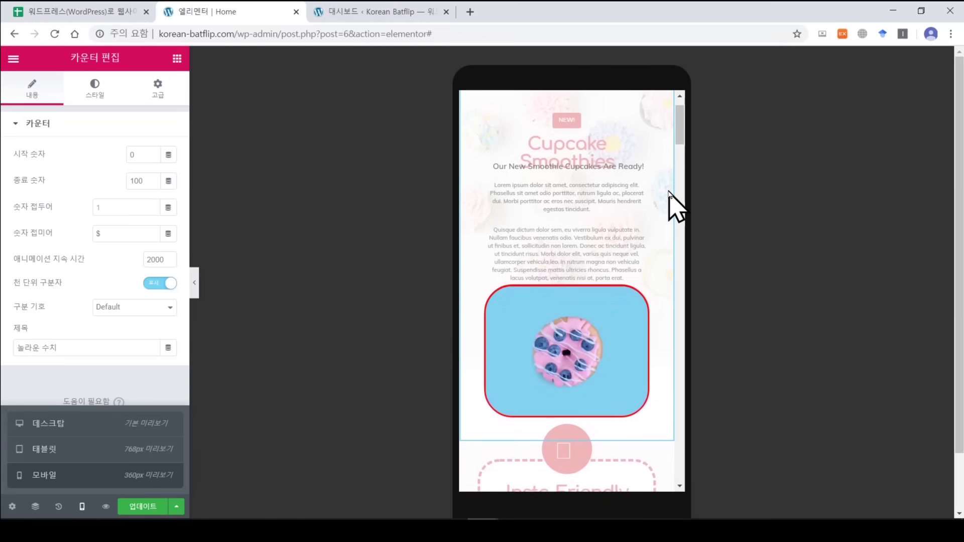
pyautogui.scroll(-10, 669, 192)
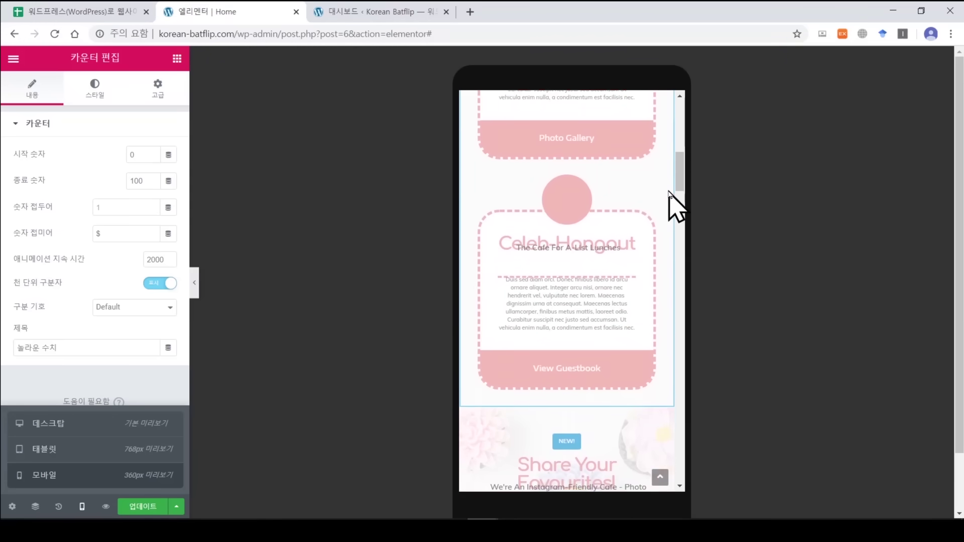
pyautogui.scroll(-12, 669, 194)
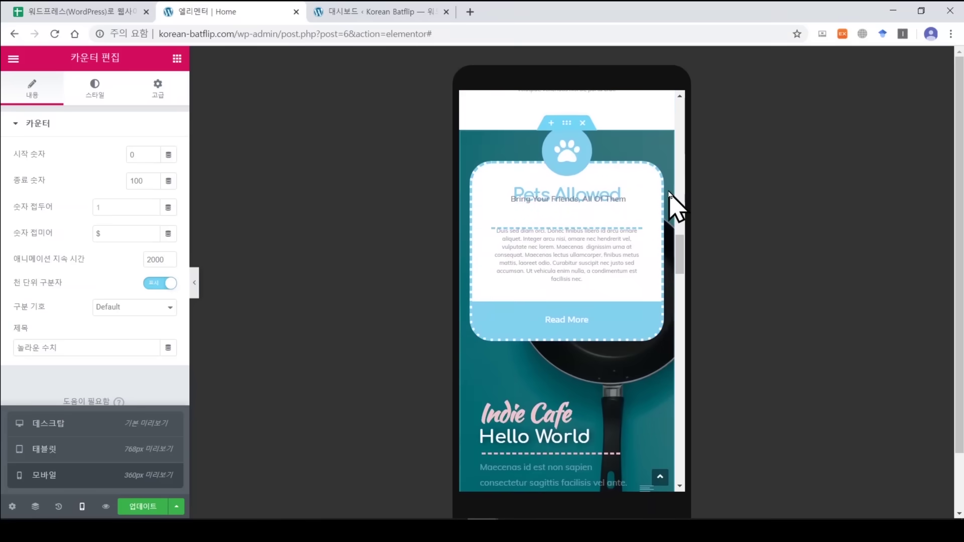
pyautogui.scroll(-12, 669, 193)
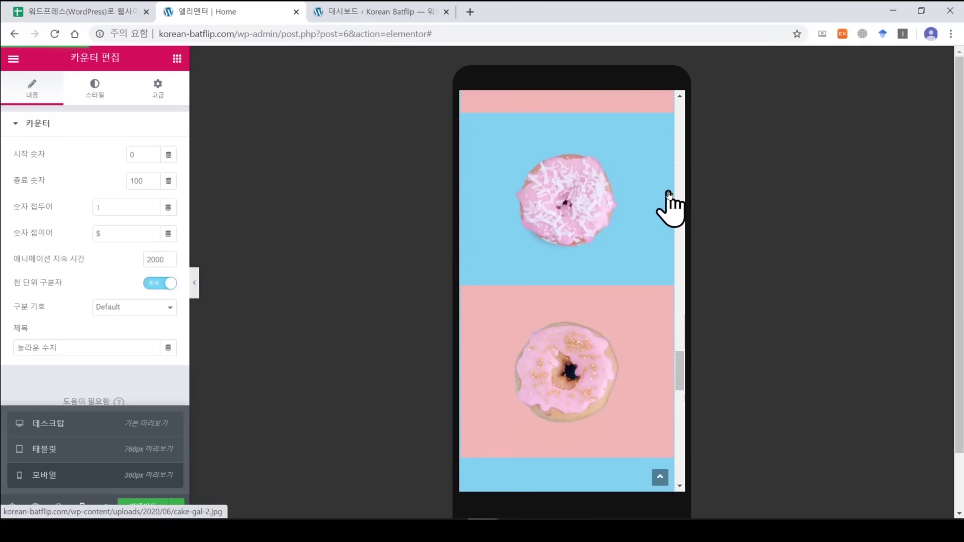
pyautogui.scroll(-2, 669, 193)
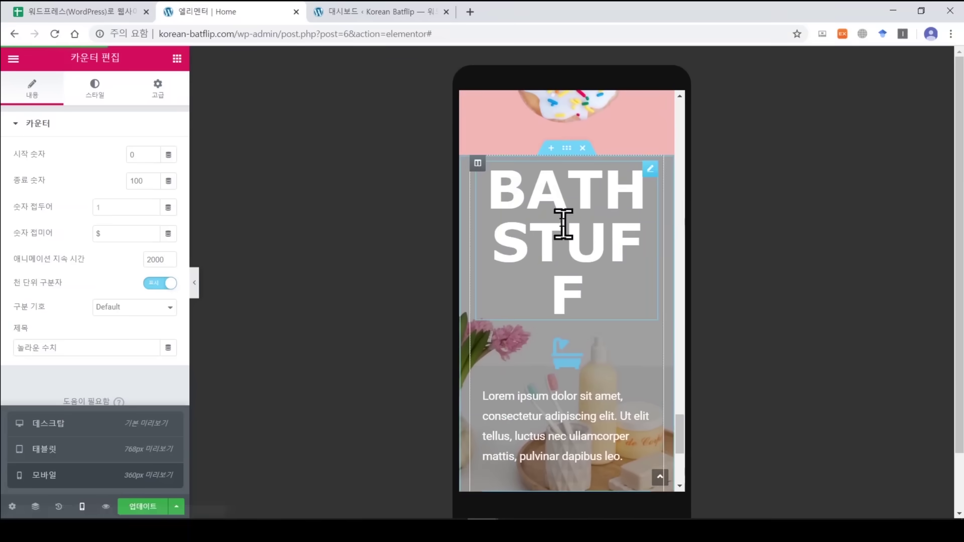
# Set the BATH STUFF heading's mobile font size to 17 px after trying 53 px, and return to the desktop (데스크탑) view.
pyautogui.click(543, 231)
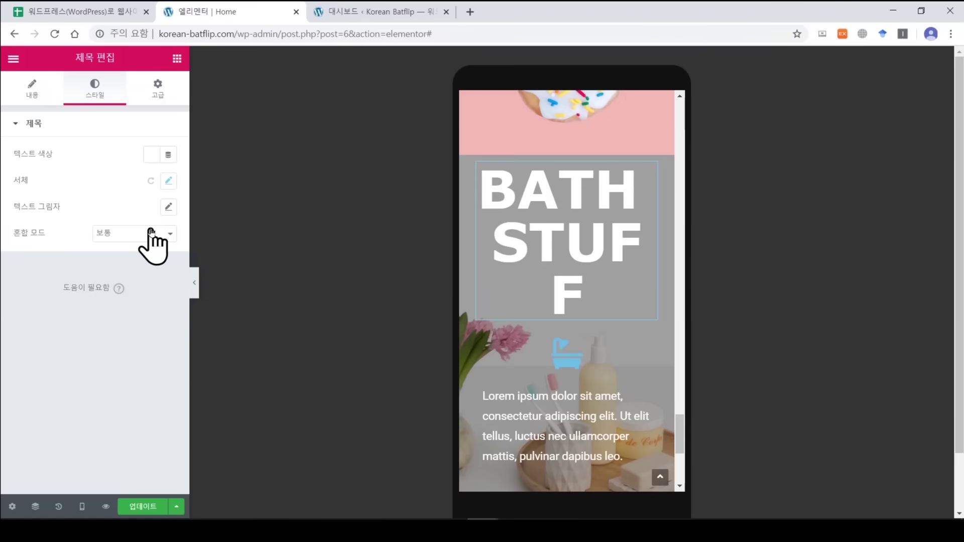
pyautogui.click(168, 181)
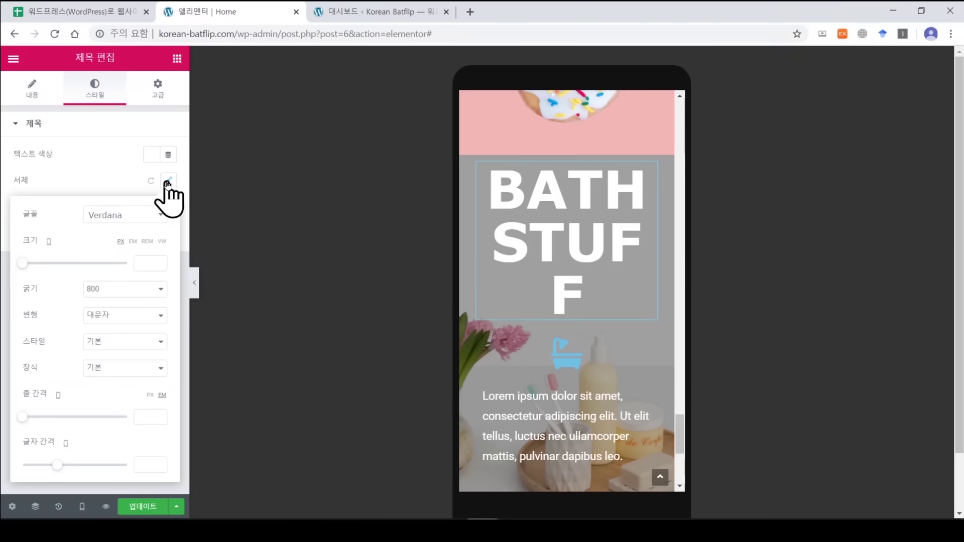
pyautogui.moveTo(22, 263); pyautogui.dragTo(49, 265)
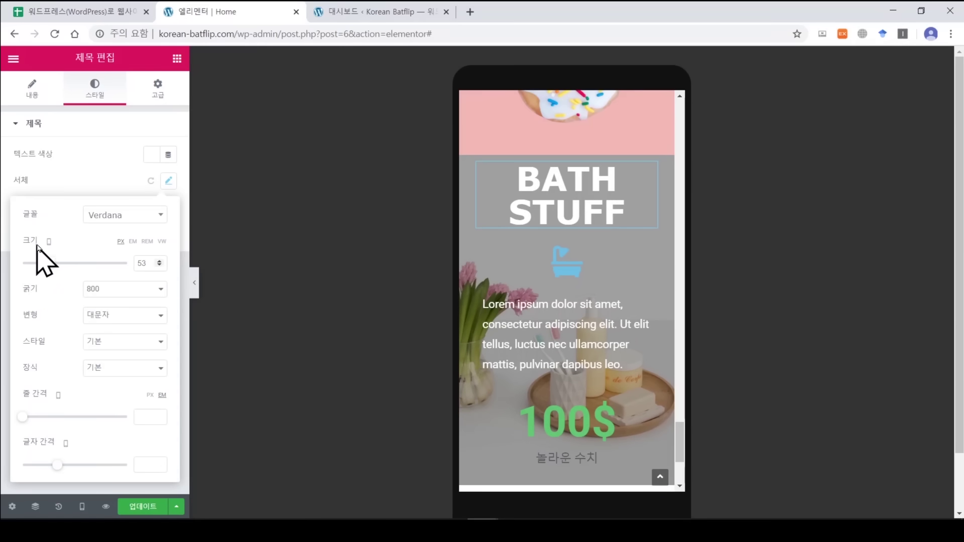
pyautogui.moveTo(46, 249)
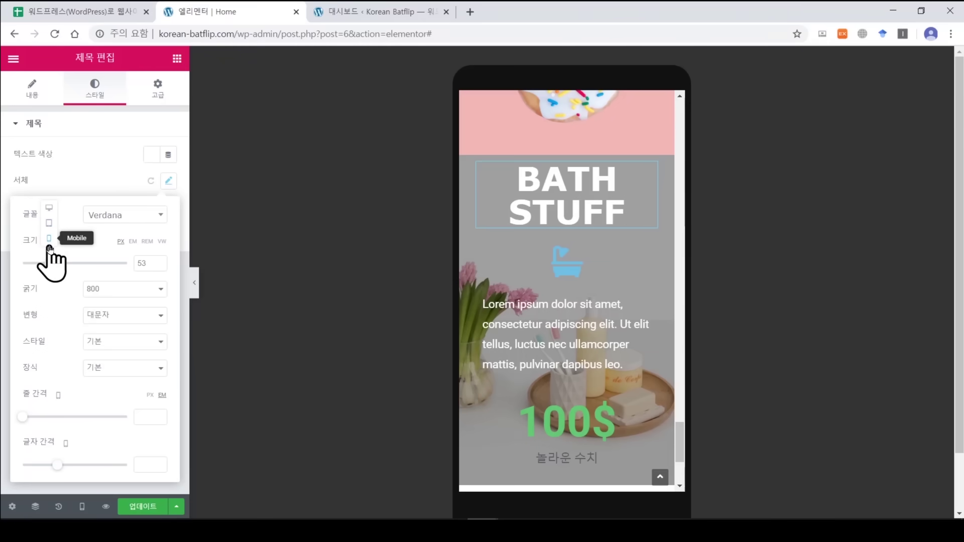
pyautogui.moveTo(49, 264); pyautogui.dragTo(31, 265)
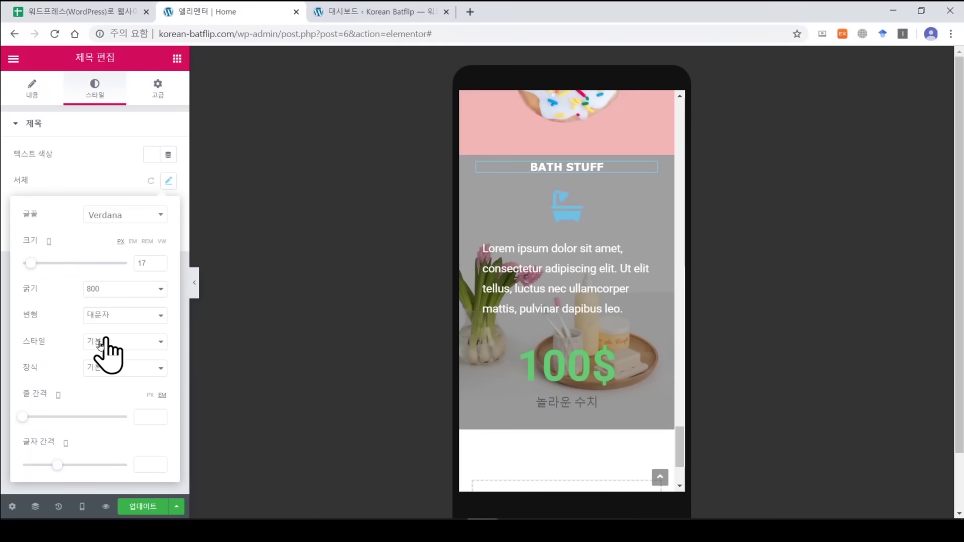
pyautogui.click(82, 507)
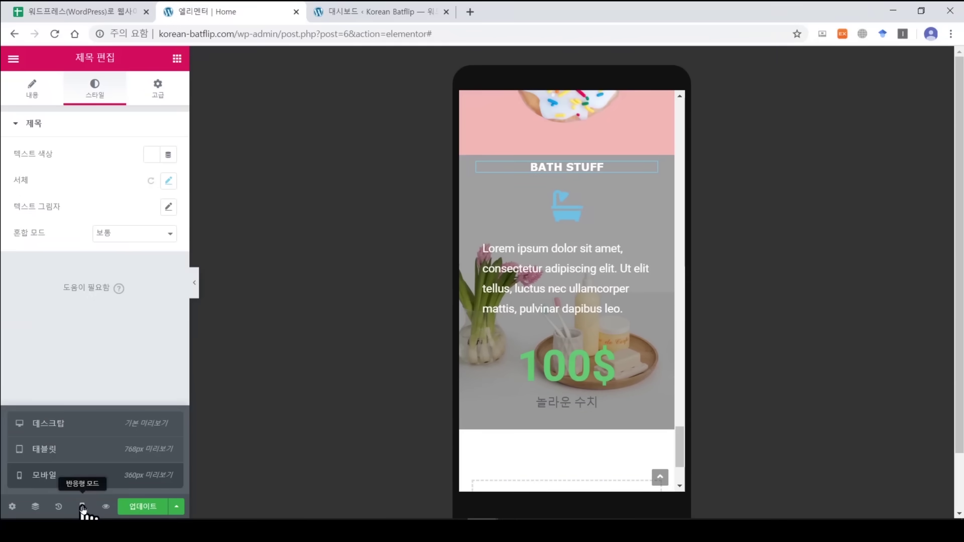
pyautogui.click(81, 430)
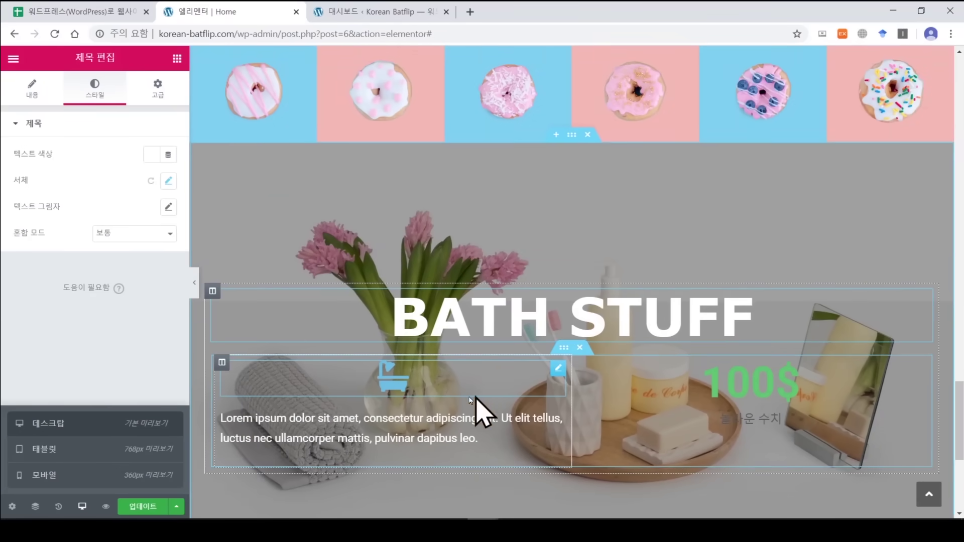
# In the mobile preview, set the BATH STUFF heading's font size to 37 px.
pyautogui.click(50, 475)
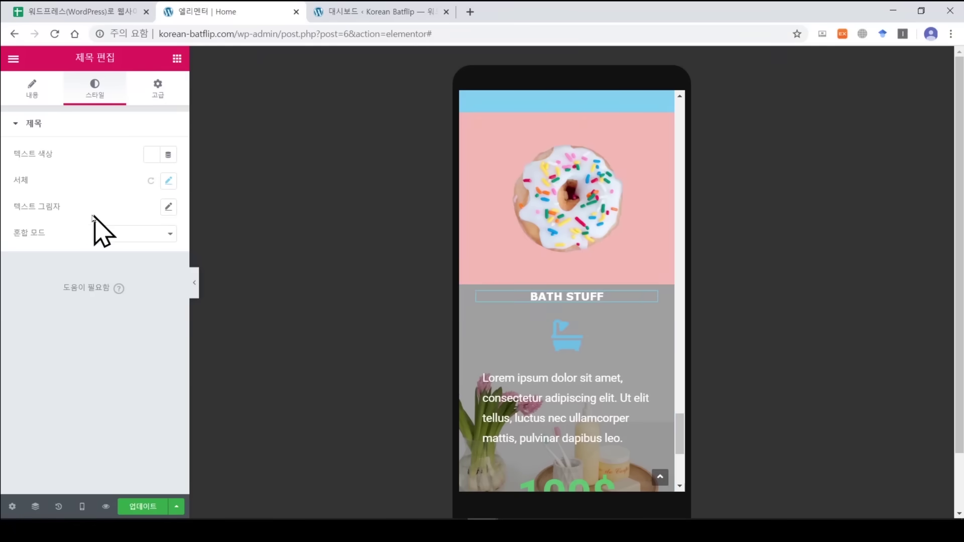
pyautogui.click(169, 181)
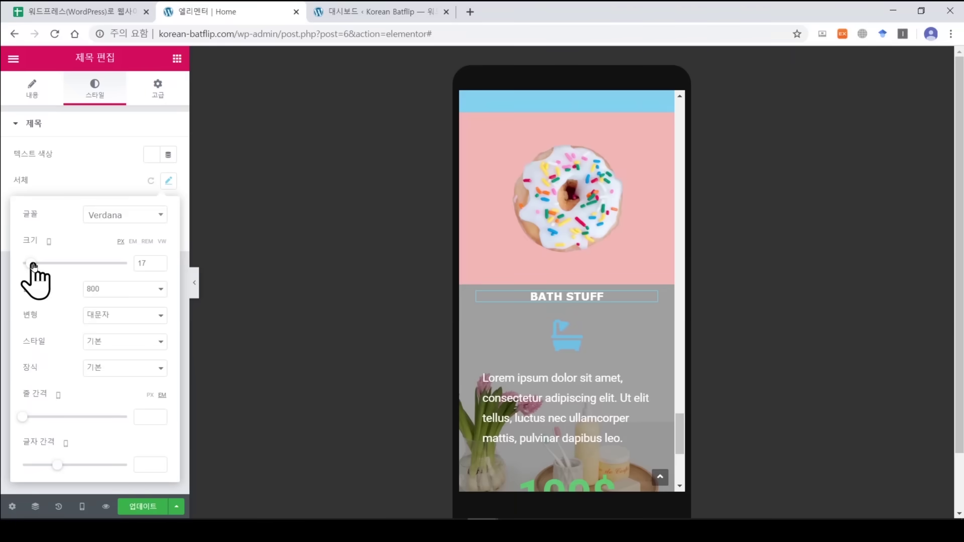
pyautogui.click(570, 294)
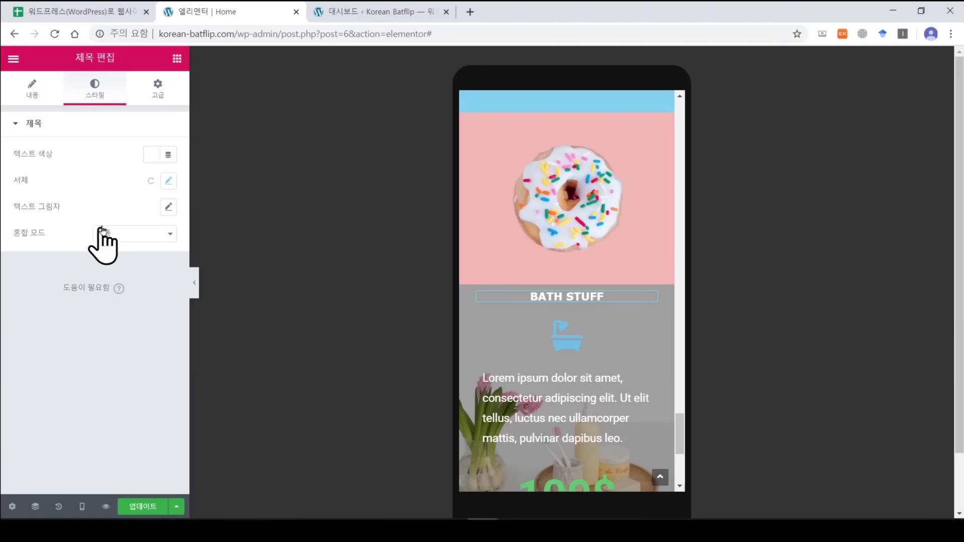
pyautogui.click(169, 180)
pyautogui.moveTo(31, 265); pyautogui.dragTo(42, 267)
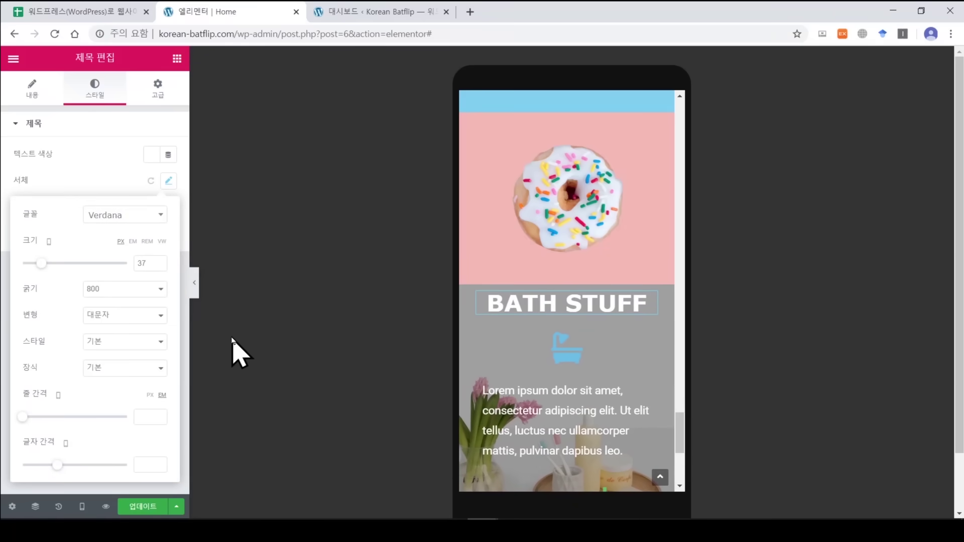
# Set the mobile line spacing of the Lorem ipsum text under the bathtub icon to 1.3 em.
pyautogui.scroll(-2, 597, 361)
pyautogui.scroll(-2, 559, 375)
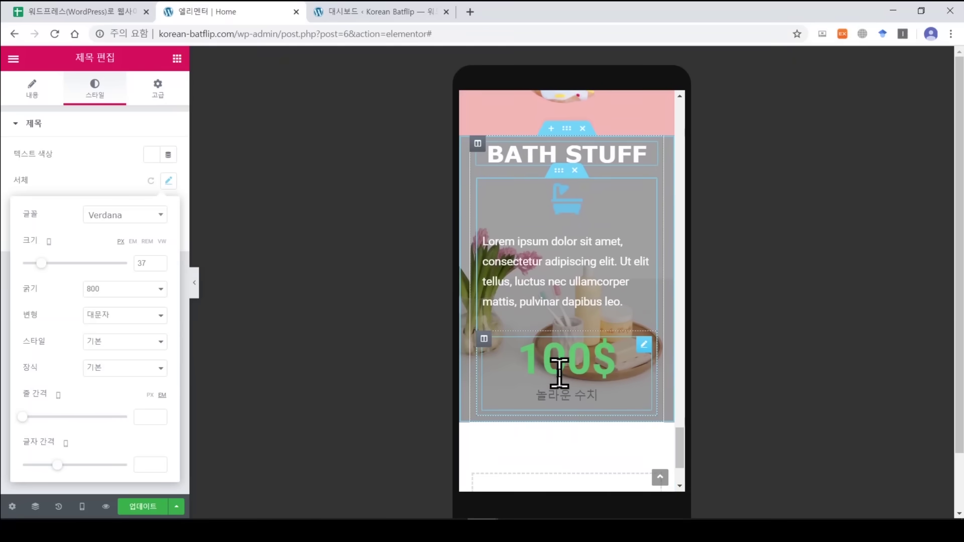
pyautogui.click(594, 256)
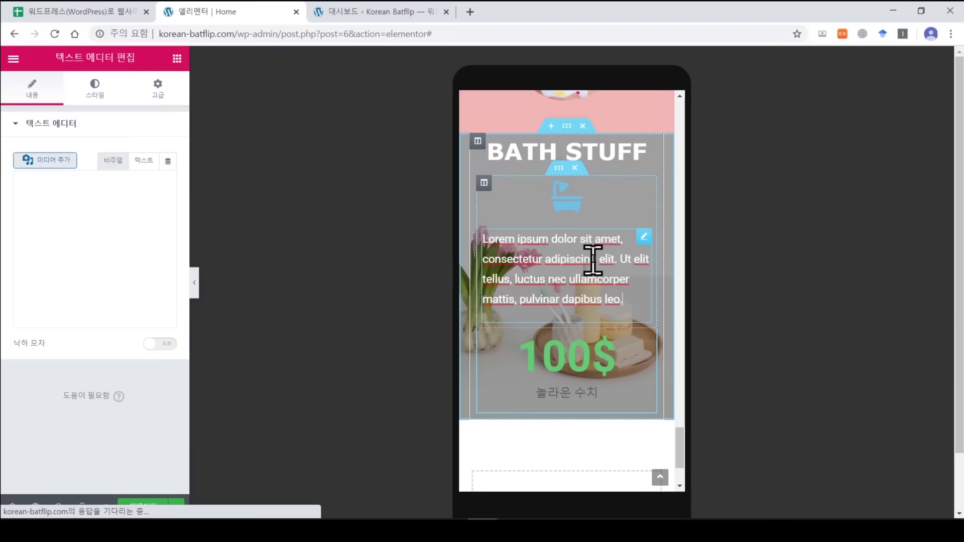
pyautogui.click(93, 89)
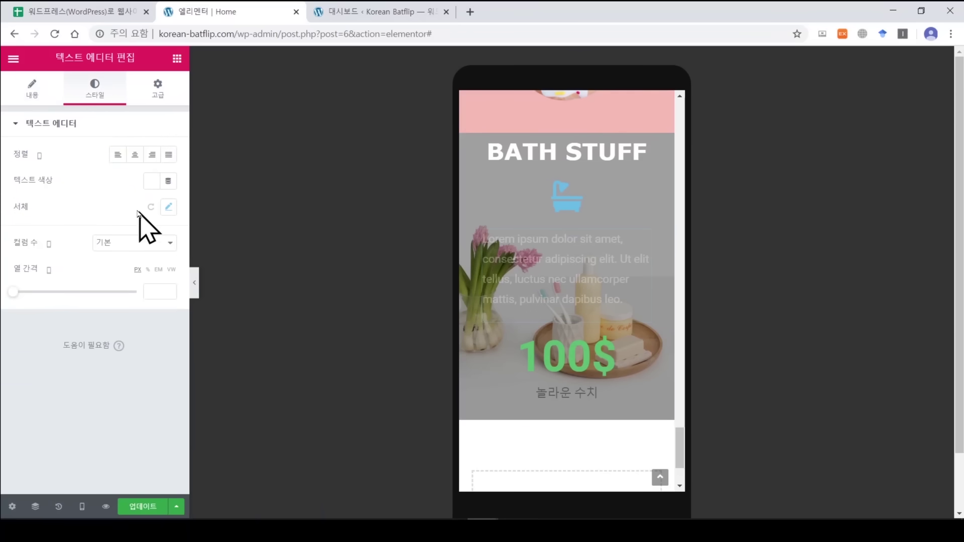
pyautogui.click(168, 207)
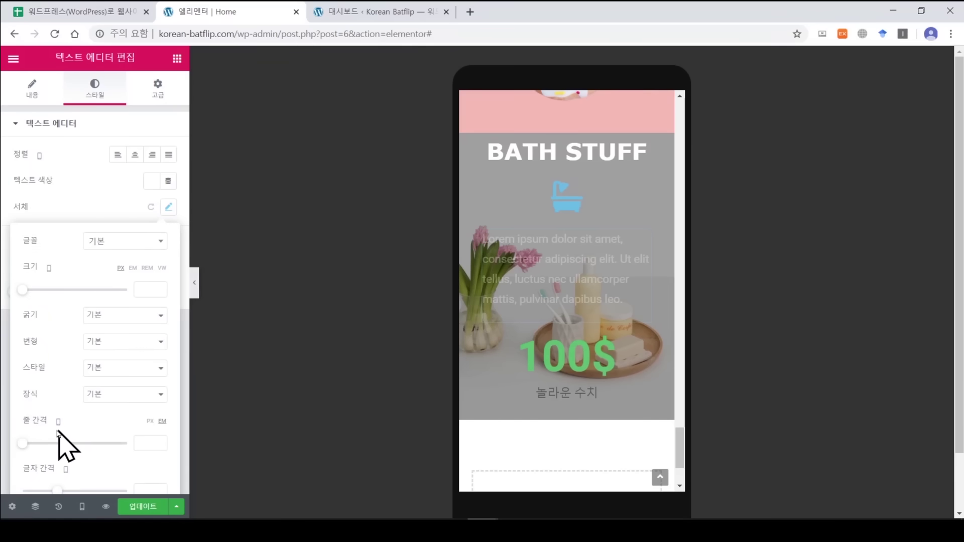
pyautogui.moveTo(25, 445)
pyautogui.mouseDown()
pyautogui.moveTo(54, 448)
pyautogui.moveTo(38, 444)
pyautogui.mouseUp()
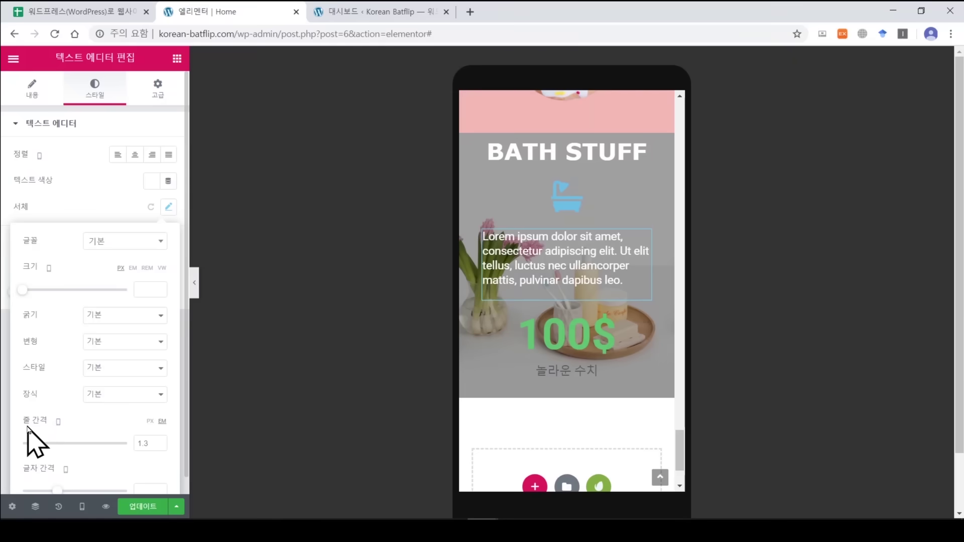
# Open the typography settings for the number of the 100$ counter.
pyautogui.click(82, 506)
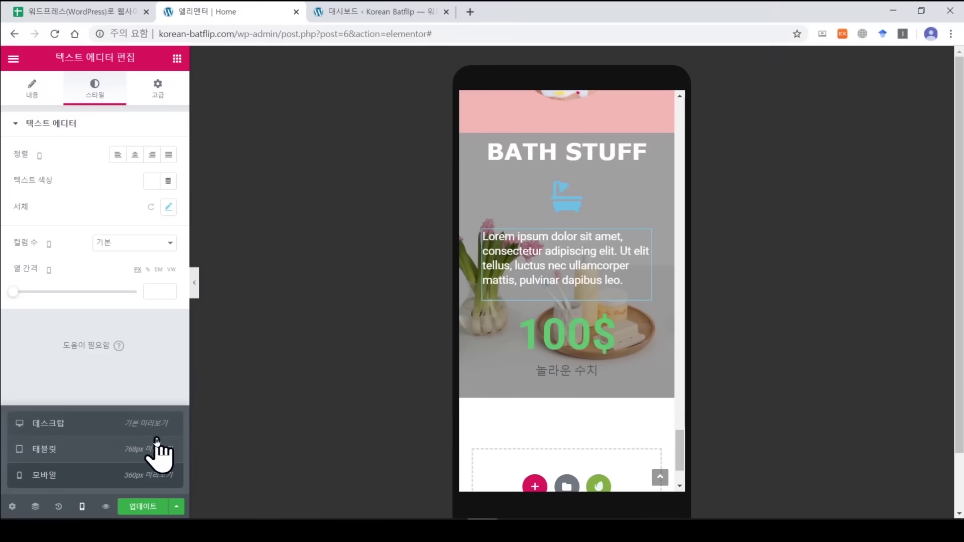
pyautogui.click(554, 331)
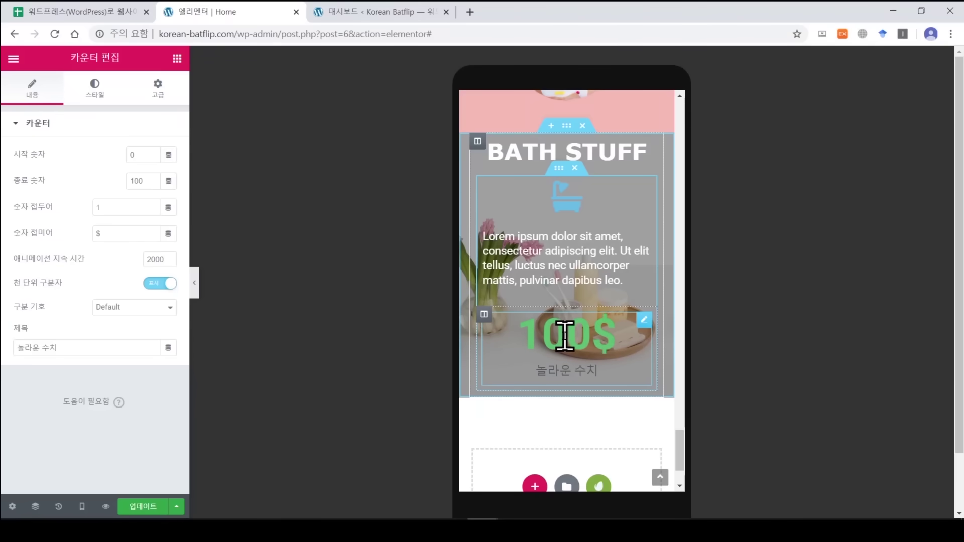
pyautogui.click(89, 95)
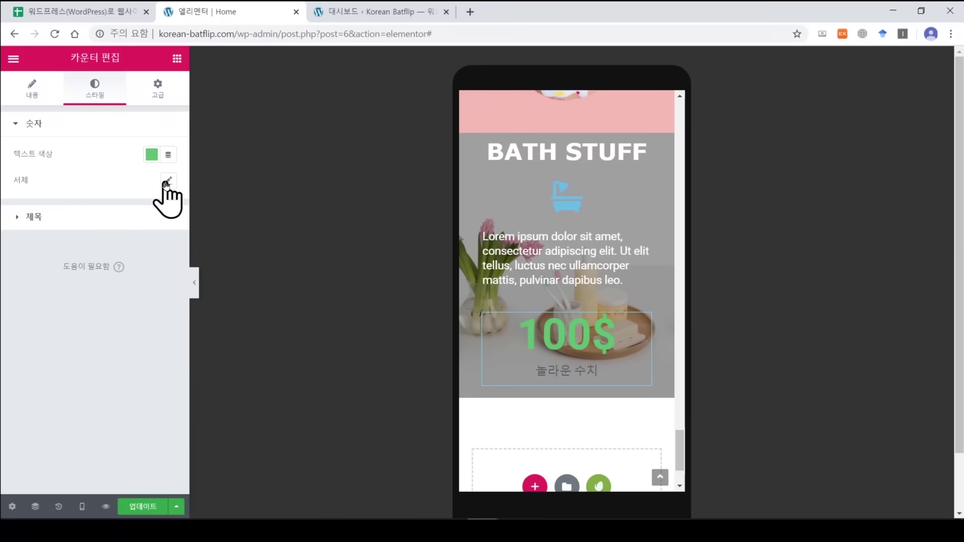
pyautogui.click(167, 182)
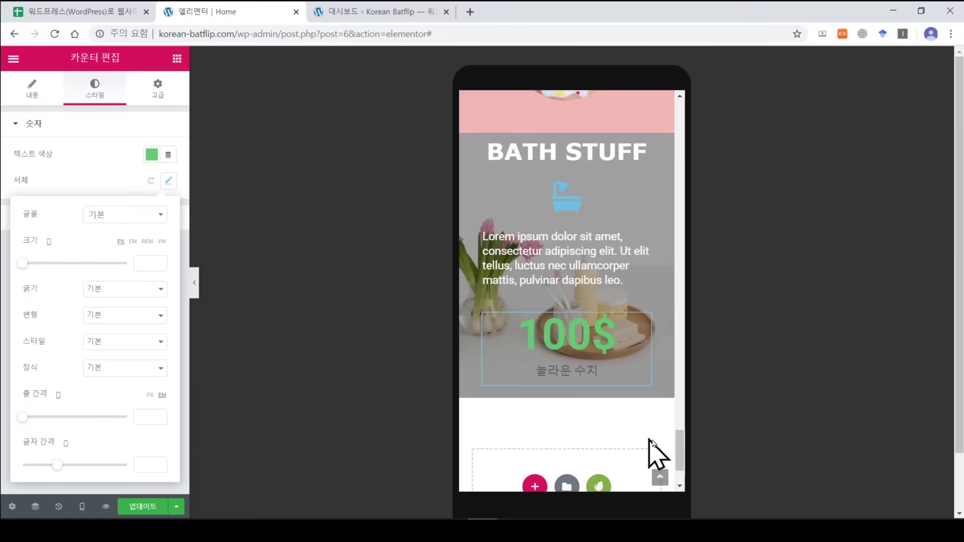
# Hide the empty pink section above the row of round social icons on mobile devices.
pyautogui.moveTo(679, 449)
pyautogui.mouseDown()
pyautogui.moveTo(680, 113)
pyautogui.moveTo(665, 102)
pyautogui.moveTo(689, 319)
pyautogui.moveTo(683, 457)
pyautogui.mouseUp()
pyautogui.moveTo(682, 459); pyautogui.dragTo(684, 321)
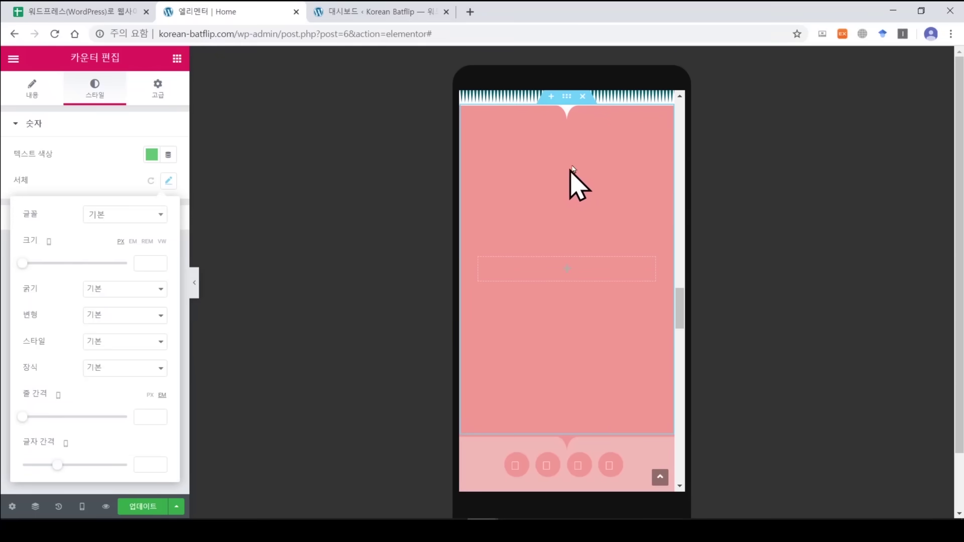
pyautogui.click(568, 99)
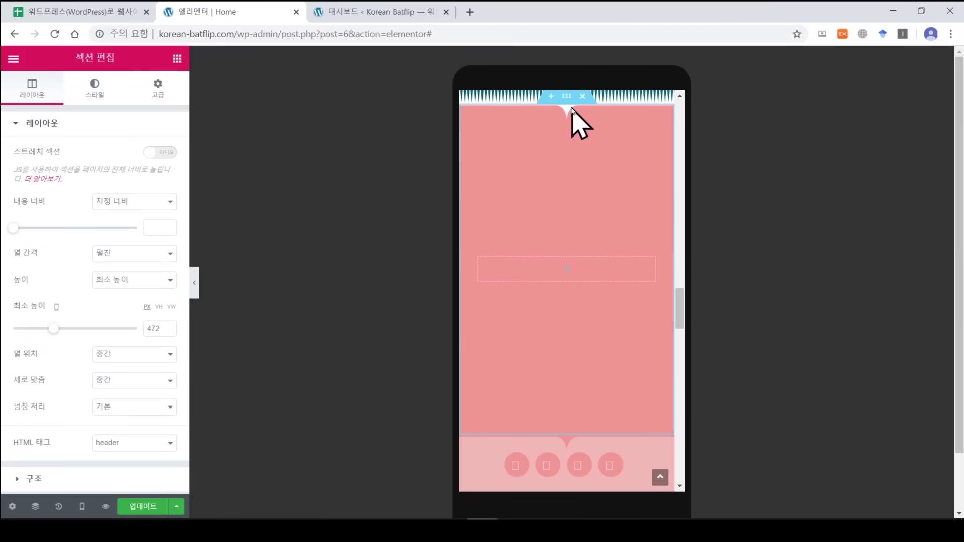
pyautogui.click(159, 91)
pyautogui.click(38, 389)
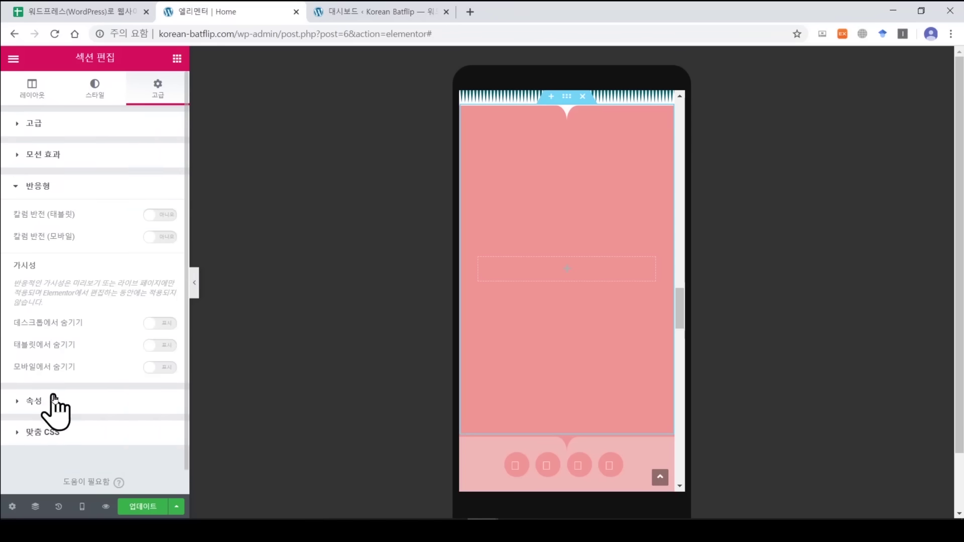
pyautogui.click(165, 368)
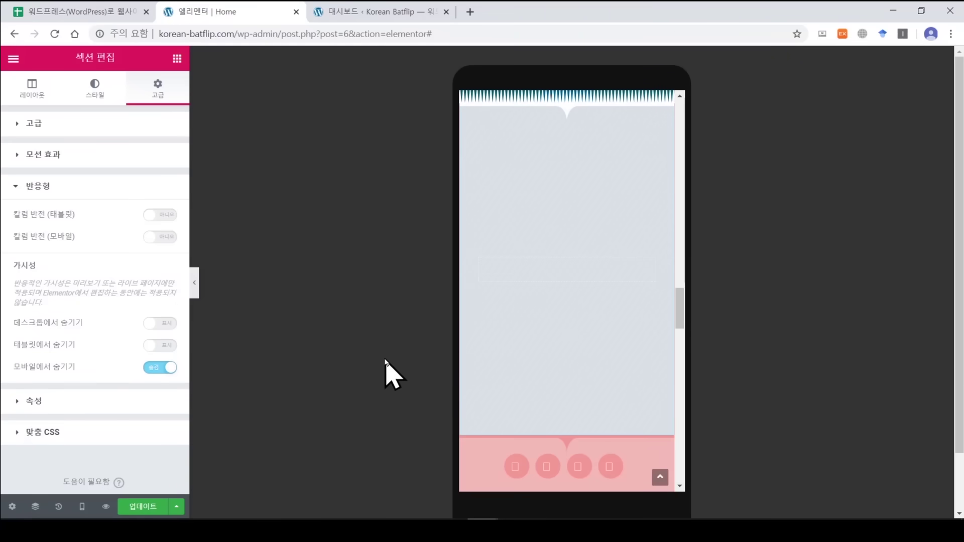
# Open the Cupcake Smoothies section's background settings, check its image picker, and switch the background image setting to tablet.
pyautogui.moveTo(680, 322); pyautogui.dragTo(679, 119)
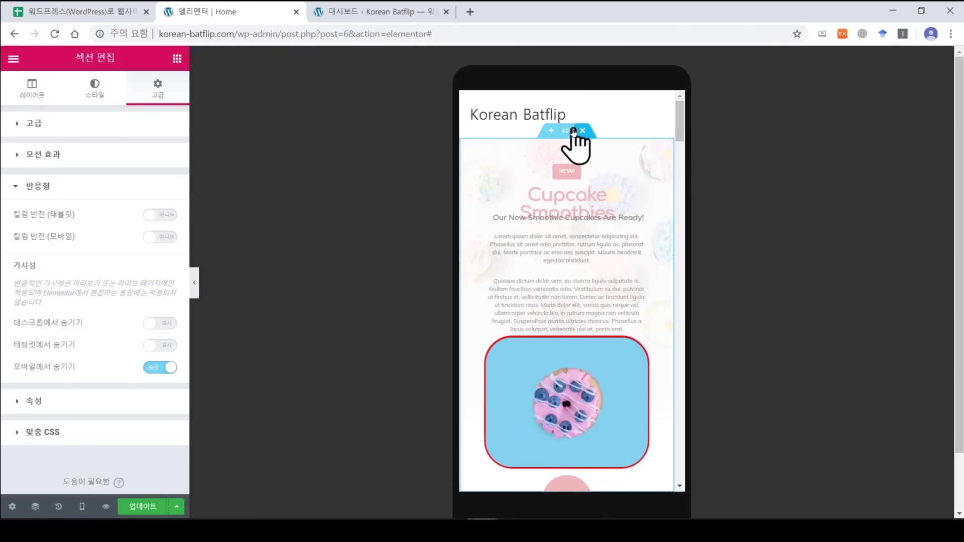
pyautogui.click(568, 133)
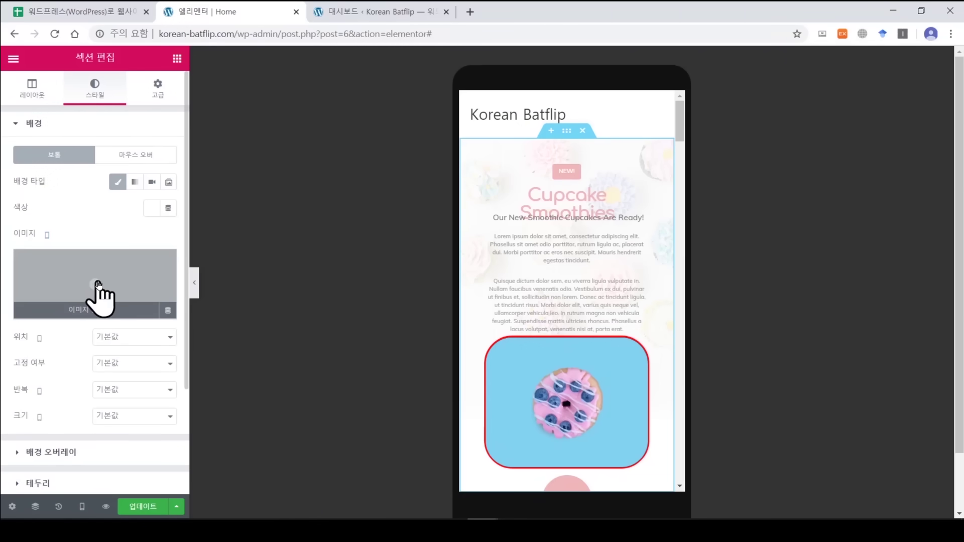
pyautogui.click(98, 284)
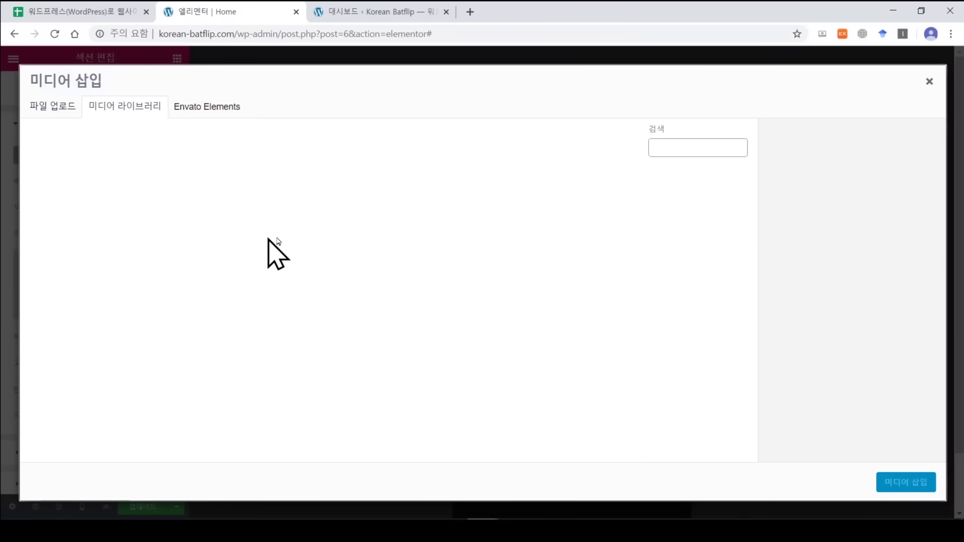
pyautogui.click(931, 81)
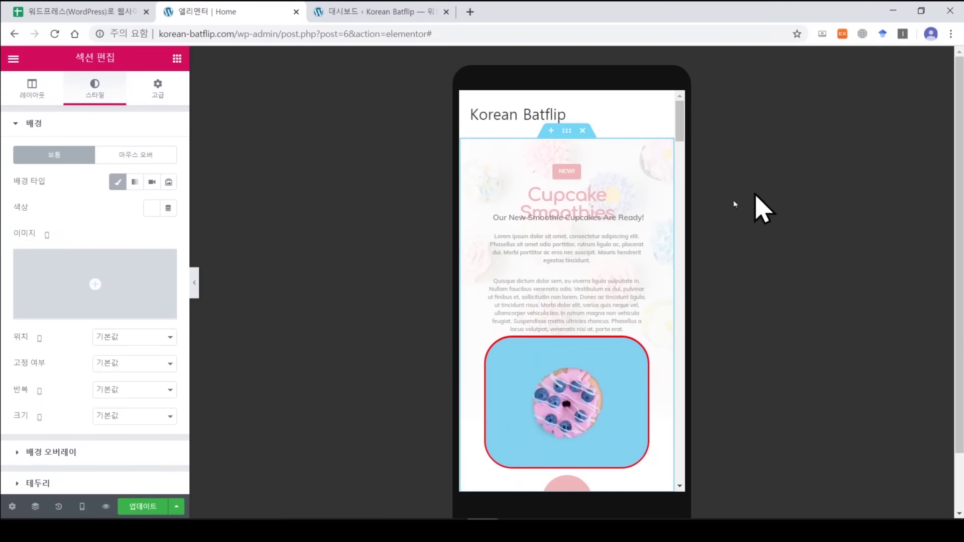
pyautogui.click(47, 234)
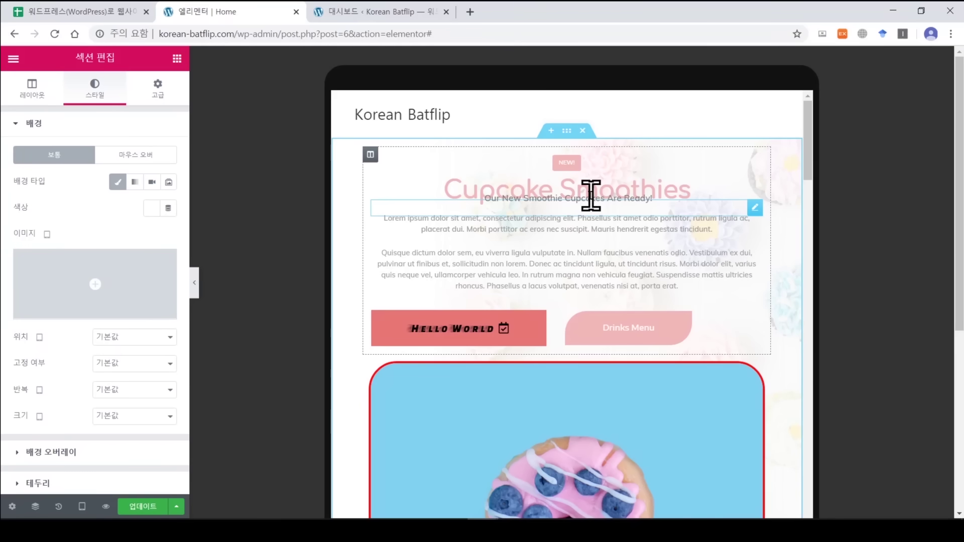
# Switch to the Google Sheets checklist, tick off item 20 on responsive pages, and select item 21.
pyautogui.click(107, 11)
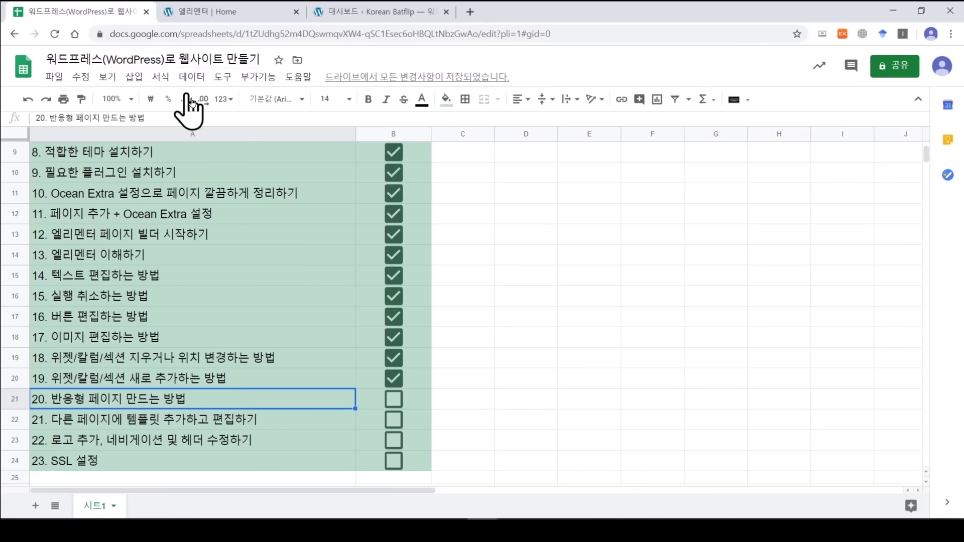
pyautogui.click(394, 400)
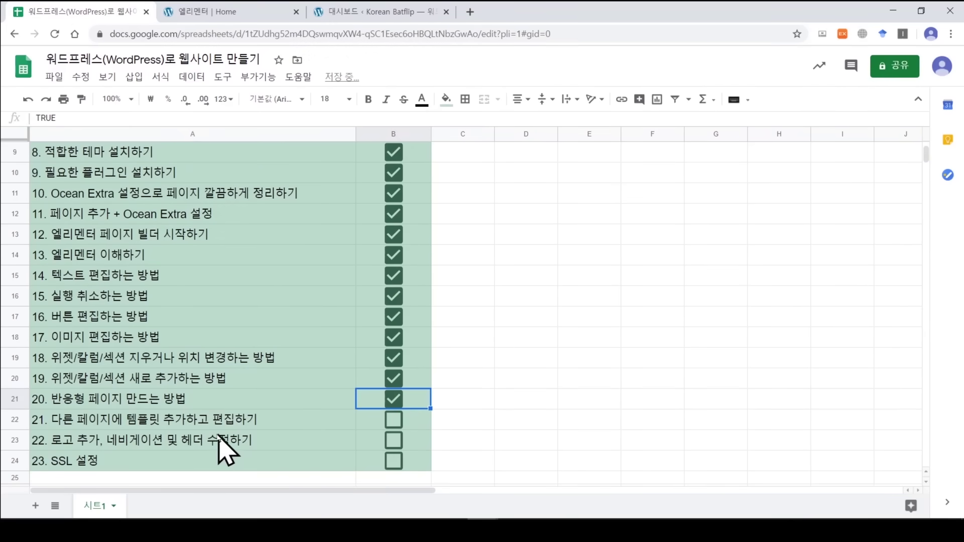
pyautogui.click(332, 421)
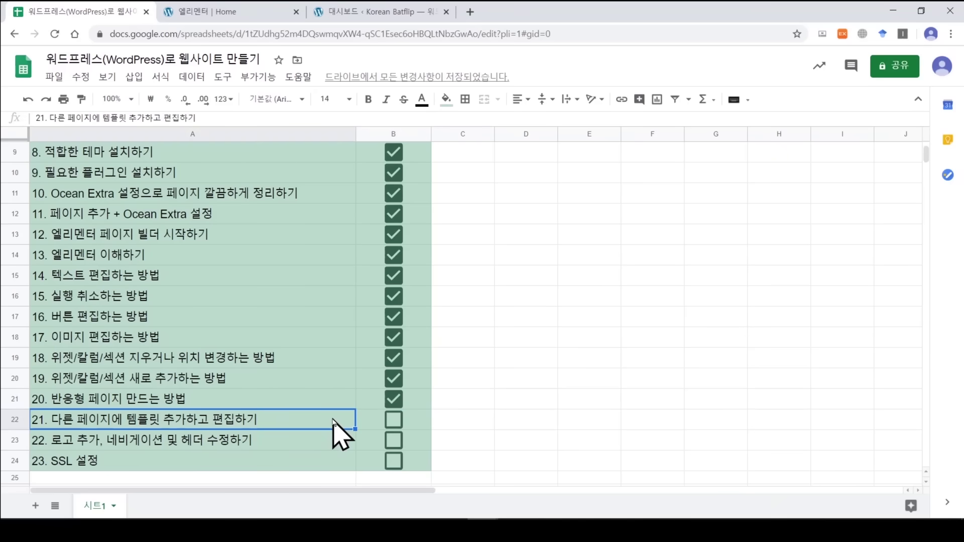
# Return to the Elementor editor for the Home page and change the preview to desktop.
pyautogui.click(274, 11)
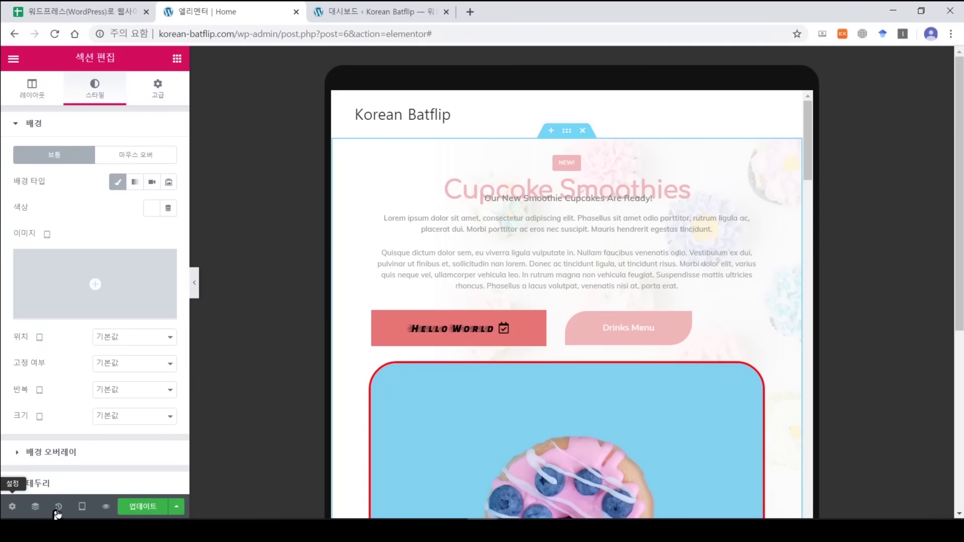
pyautogui.moveTo(83, 508)
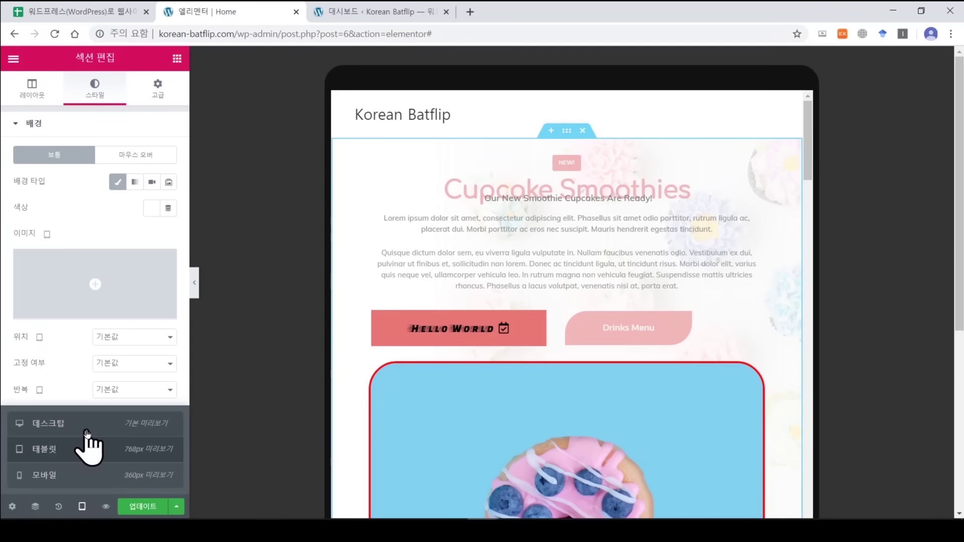
pyautogui.click(97, 425)
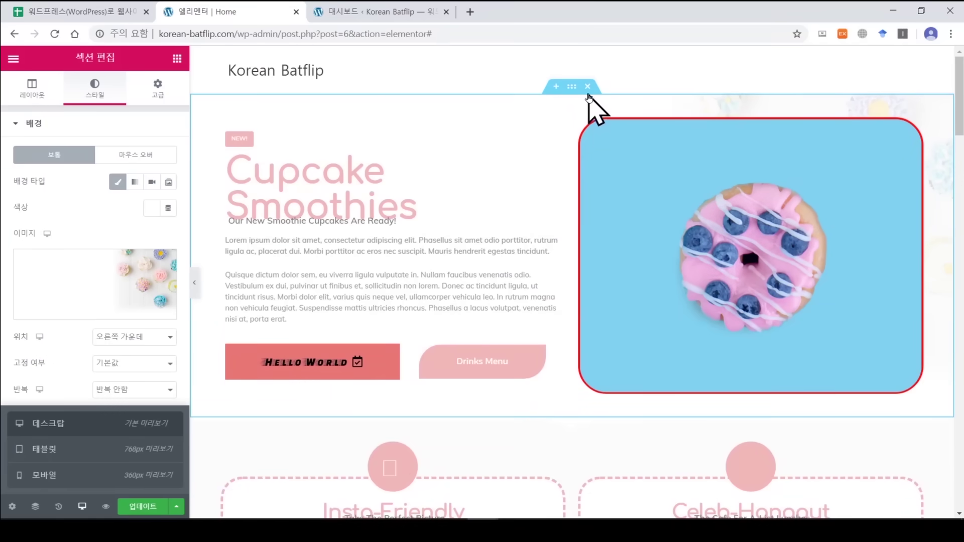
# Delete every section of the Home page, from the Cupcake Smoothies section down to the BATH STUFF section.
pyautogui.click(587, 89)
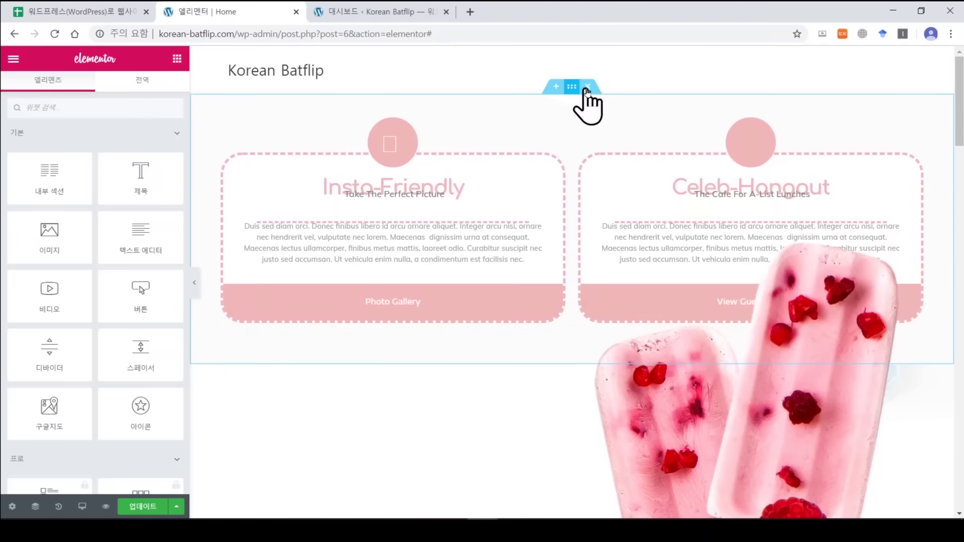
pyautogui.click(587, 90)
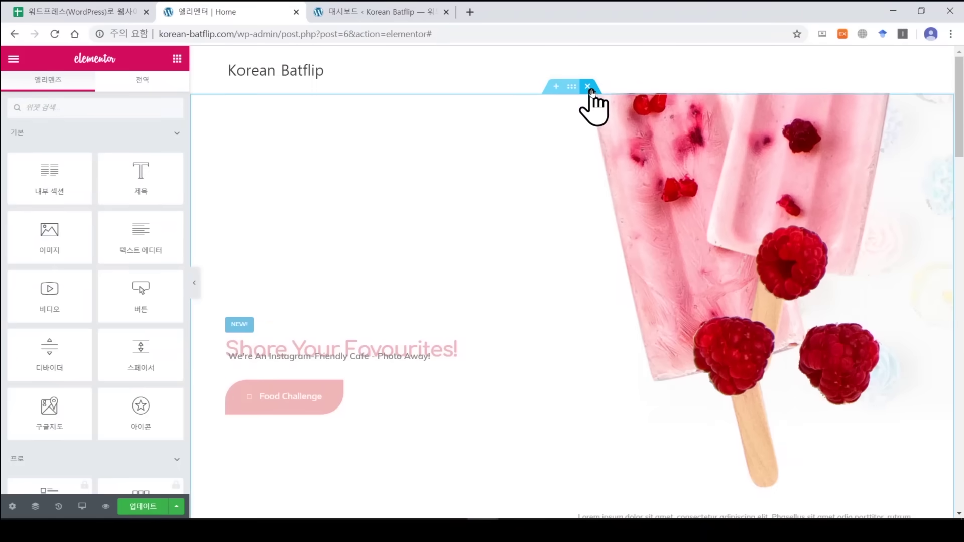
pyautogui.click(588, 89)
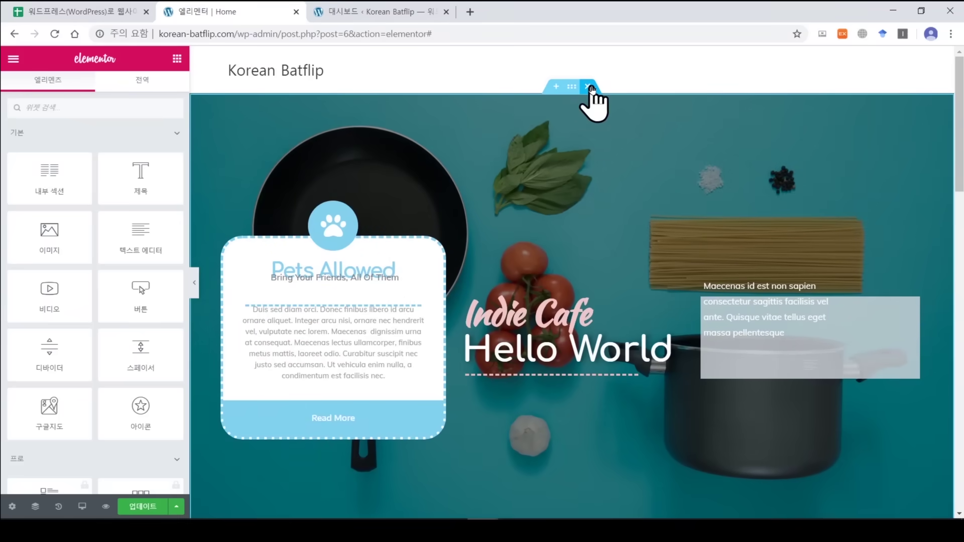
pyautogui.click(587, 86)
pyautogui.click(587, 86)
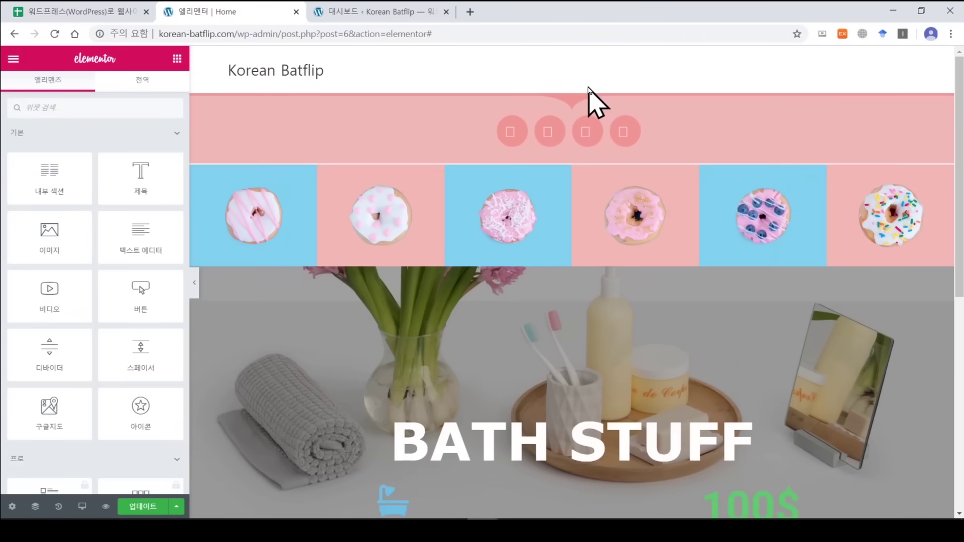
pyautogui.click(587, 87)
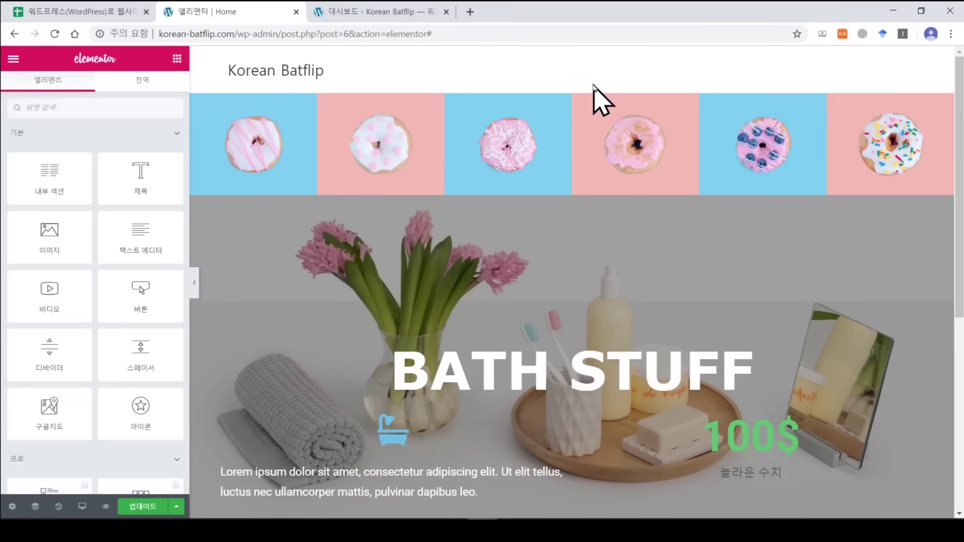
pyautogui.moveTo(585, 106)
pyautogui.click(589, 87)
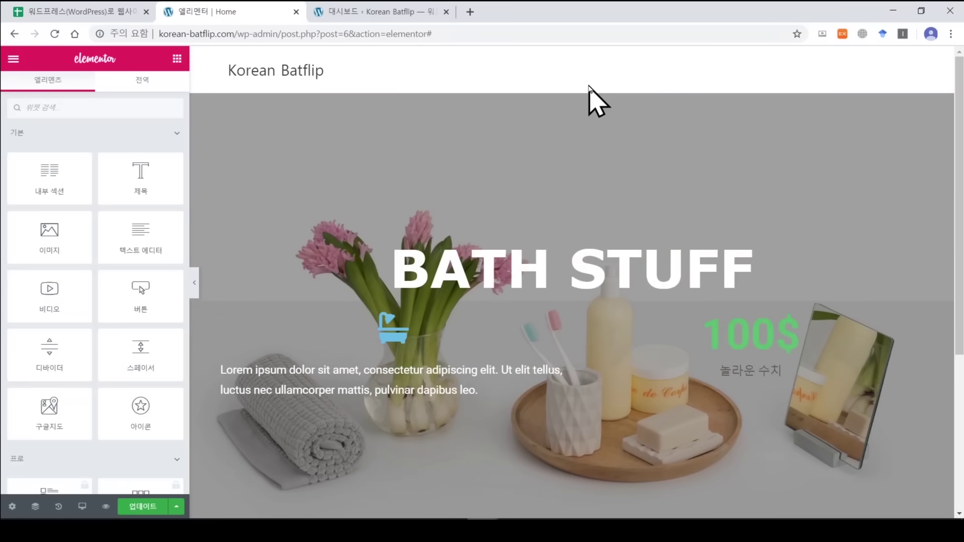
pyautogui.click(589, 89)
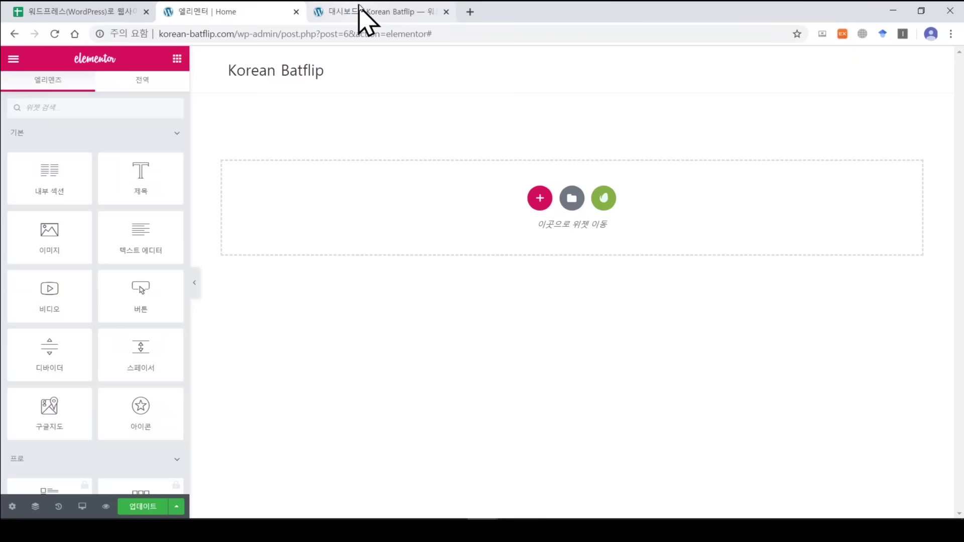
# Check the WordPress dashboard in the other browser tab and return to the Home page's Elementor editor.
pyautogui.click(384, 14)
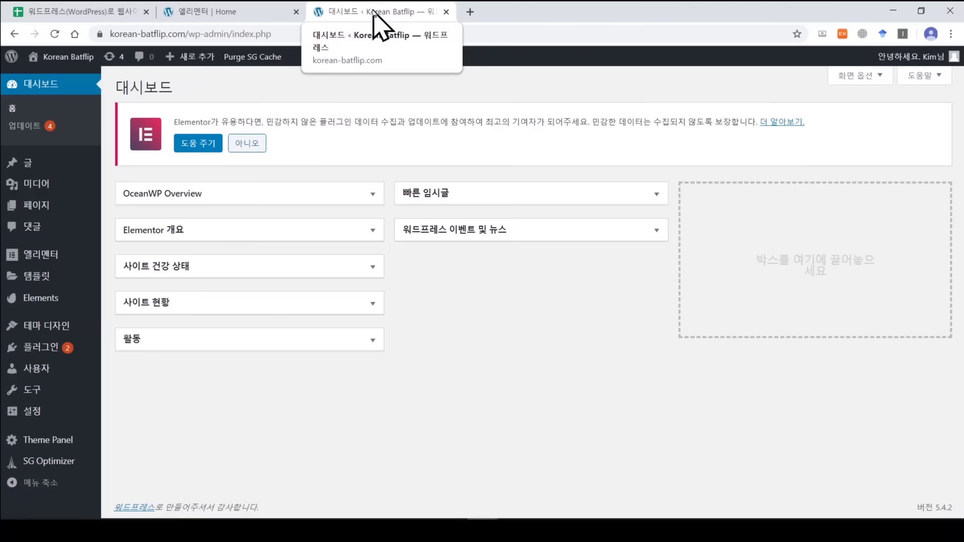
pyautogui.moveTo(13, 56)
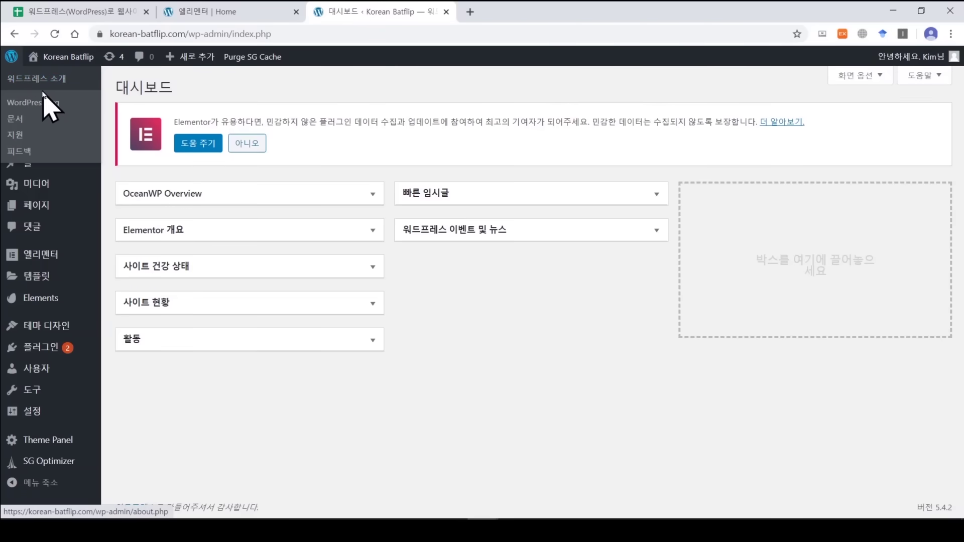
pyautogui.click(246, 19)
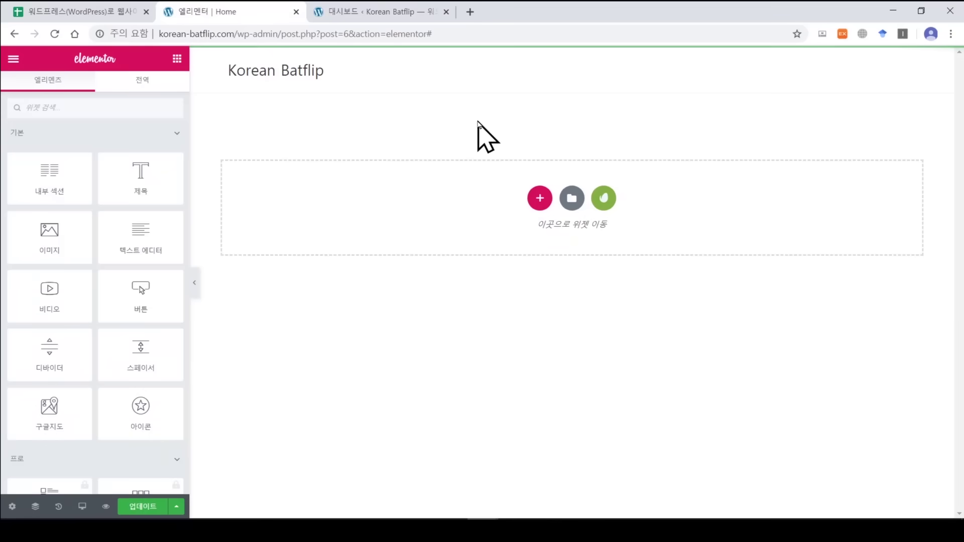
# Update the emptied Home page and exit Elementor to the WordPress page editor.
pyautogui.click(13, 60)
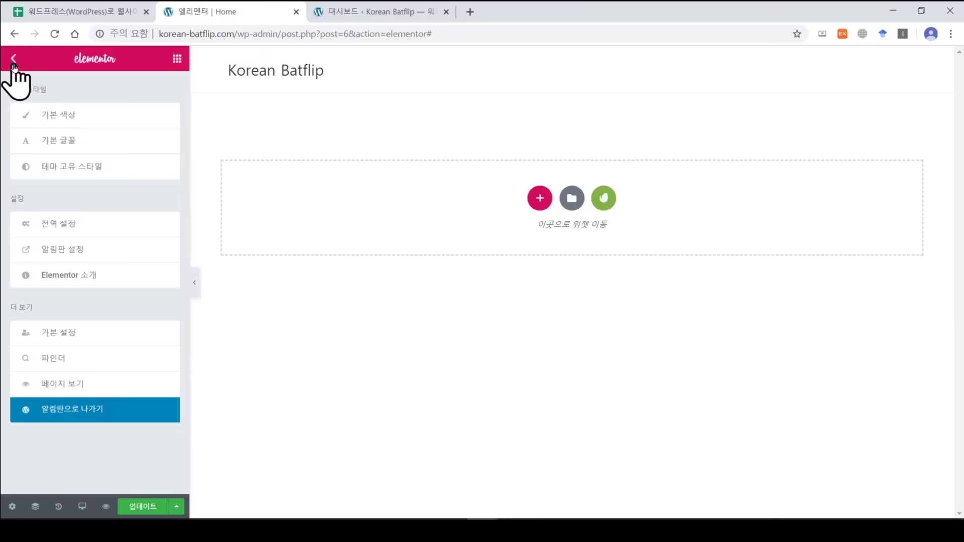
pyautogui.click(71, 411)
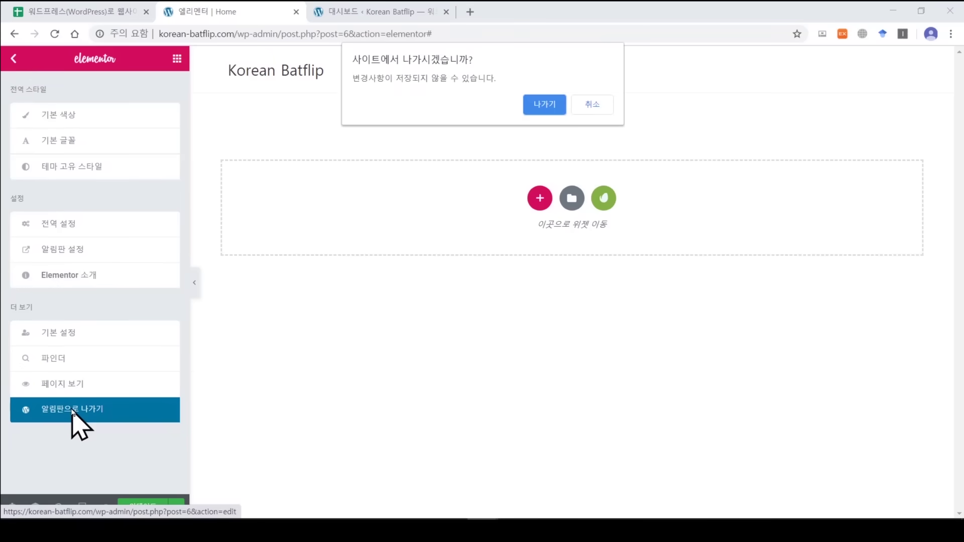
pyautogui.click(592, 106)
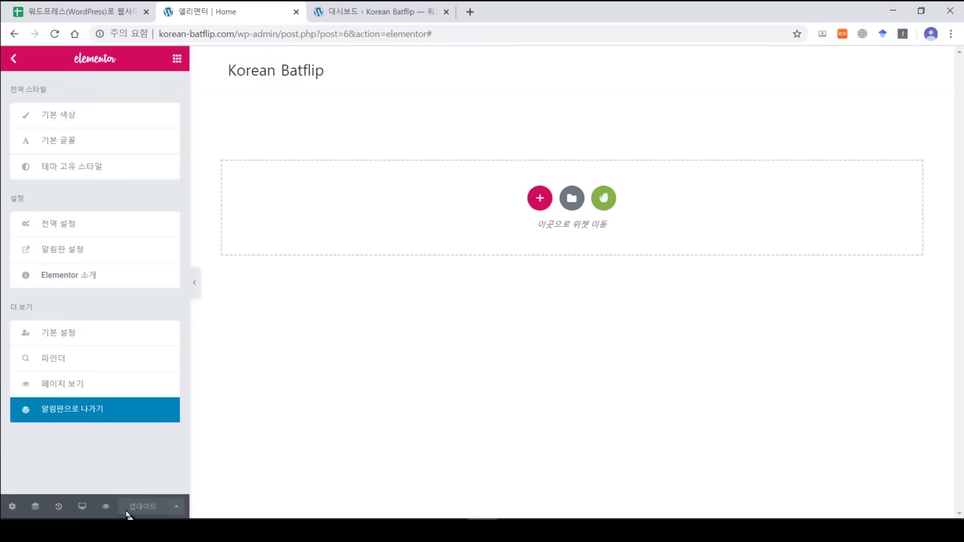
pyautogui.click(59, 419)
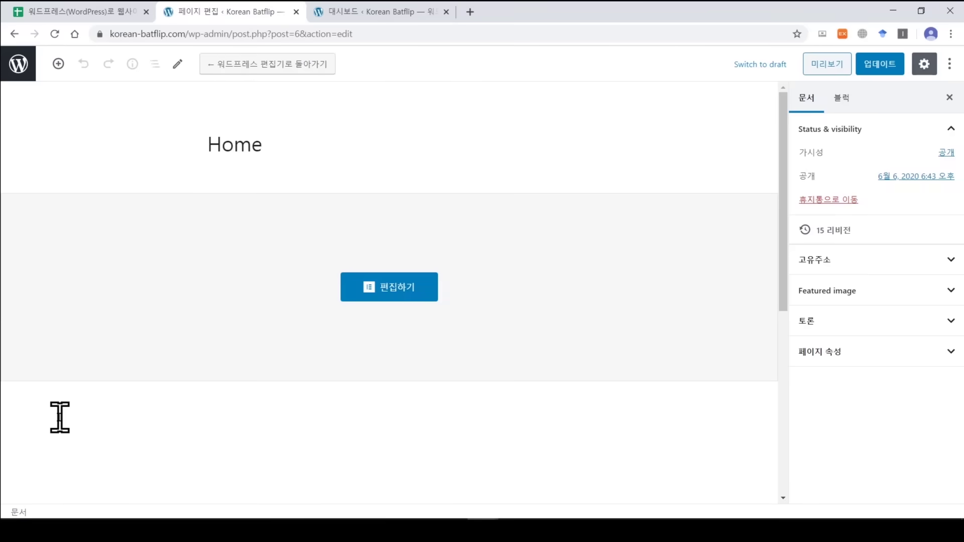
# Go back to the WordPress dashboard and list all of the site's pages.
pyautogui.click(18, 70)
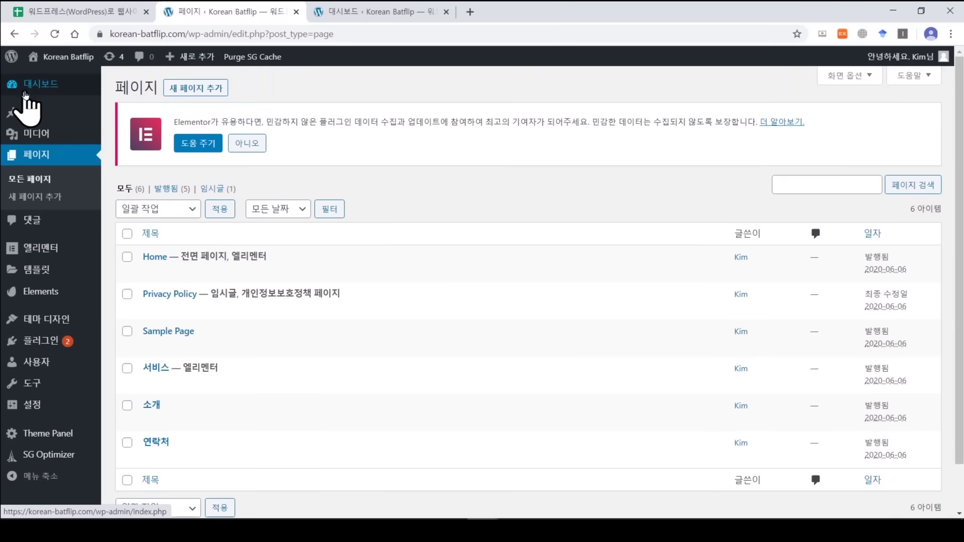
pyautogui.click(32, 92)
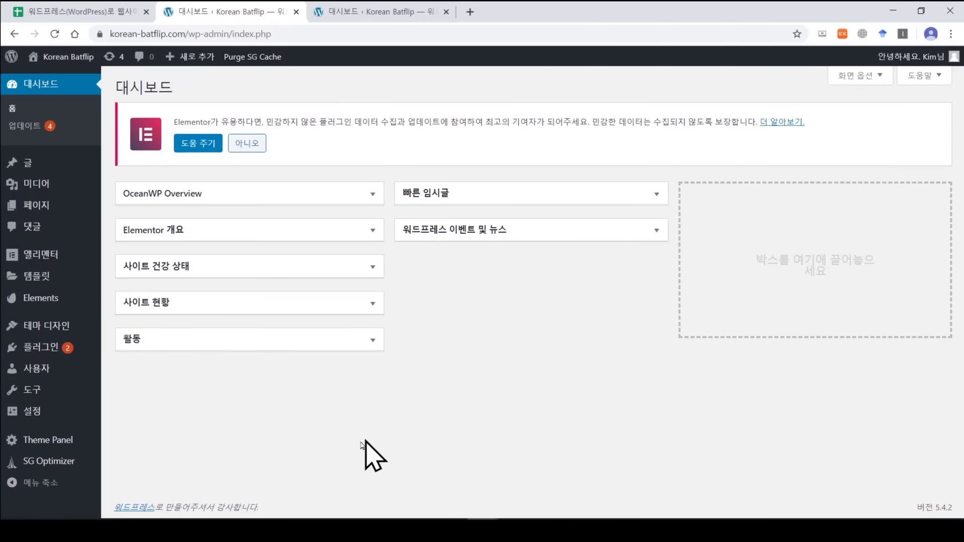
pyautogui.moveTo(41, 206)
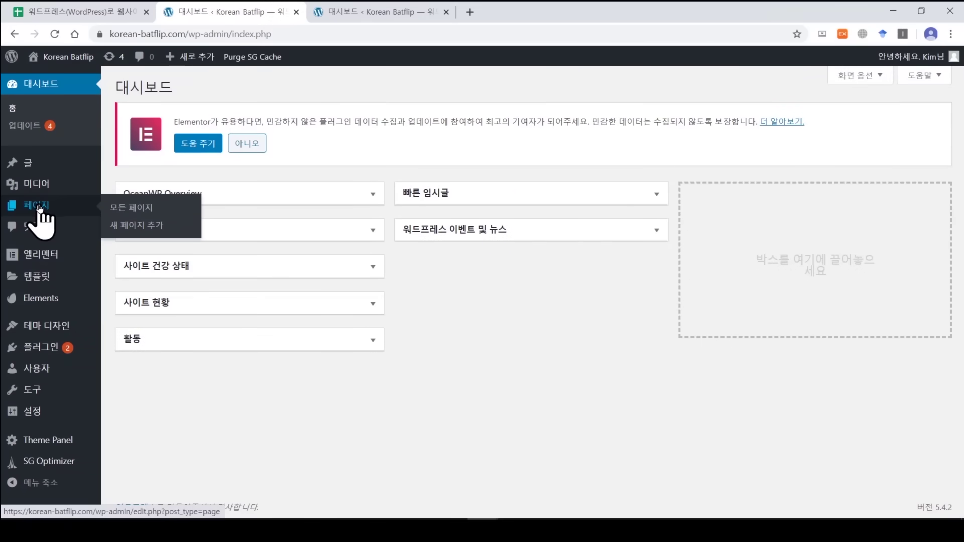
pyautogui.click(135, 207)
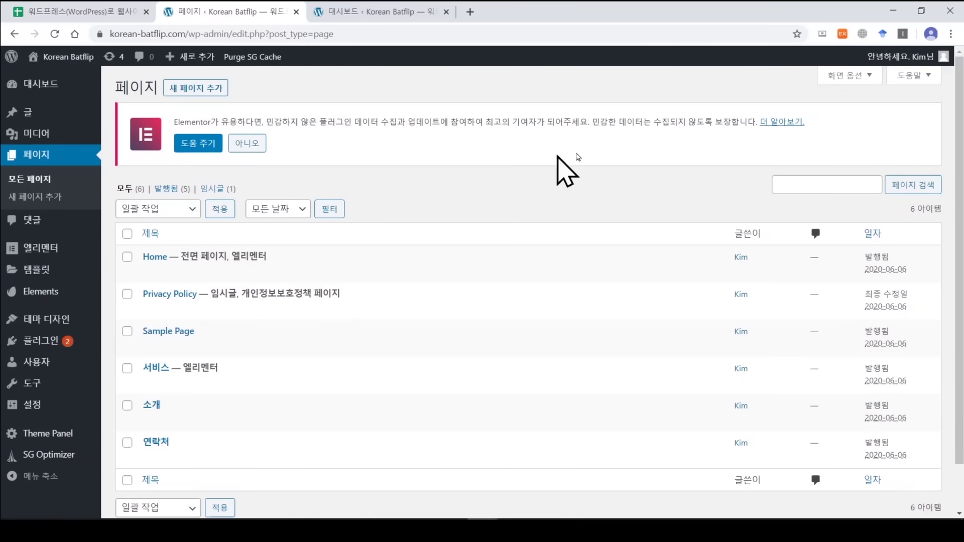
pyautogui.moveTo(959, 125); pyautogui.dragTo(959, 140)
pyautogui.scroll(1, 539, 281)
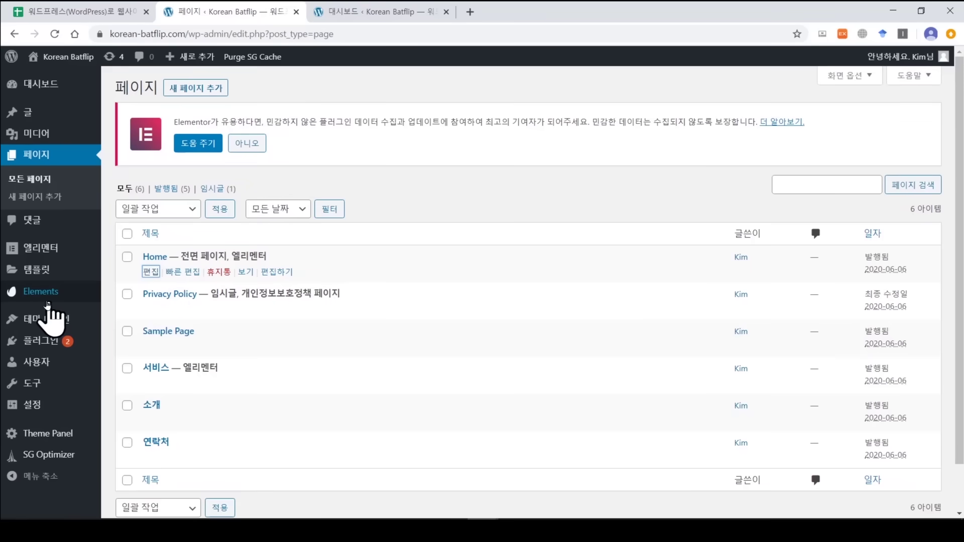
# Open the Free Kits collection of Envato Elements and browse its first page of template kits.
pyautogui.moveTo(40, 297)
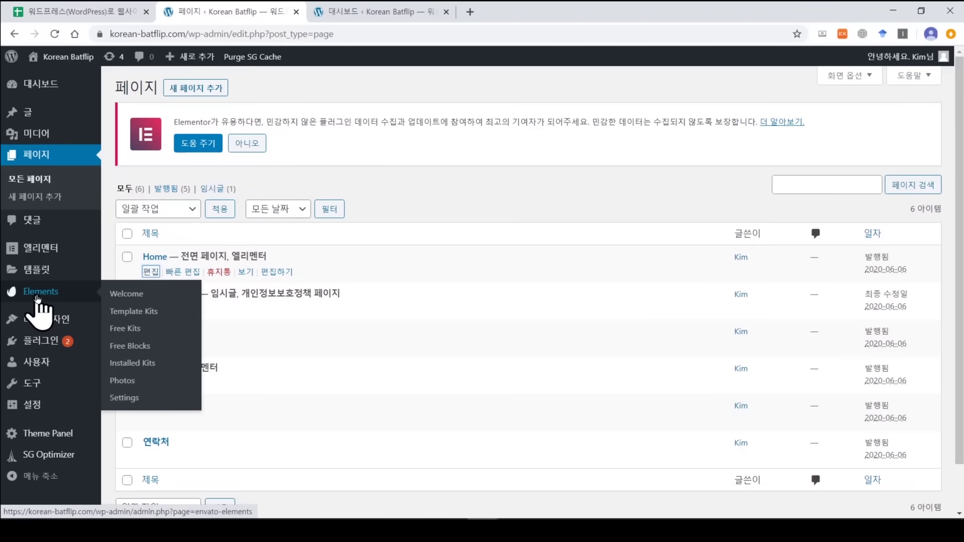
pyautogui.click(122, 330)
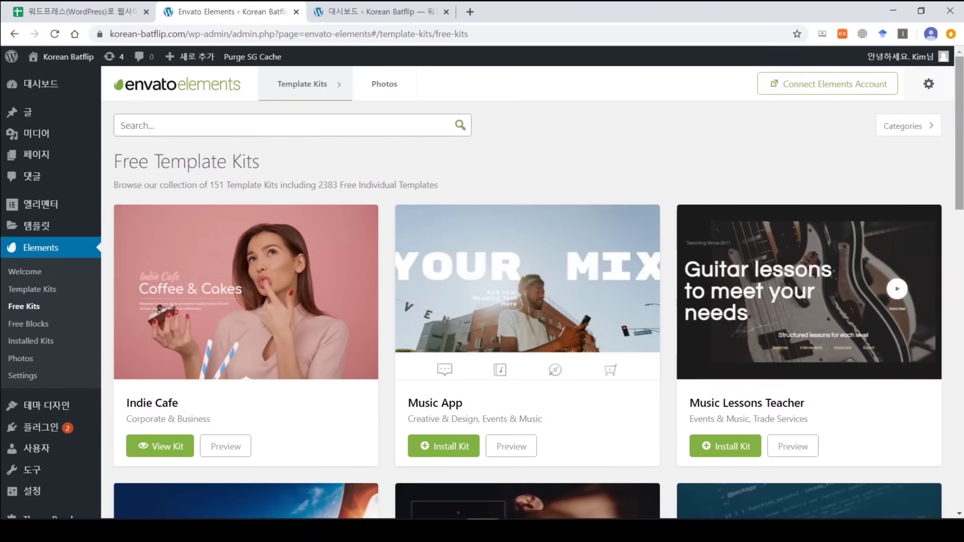
pyautogui.scroll(-1, 527, 291)
pyautogui.scroll(-6, 527, 292)
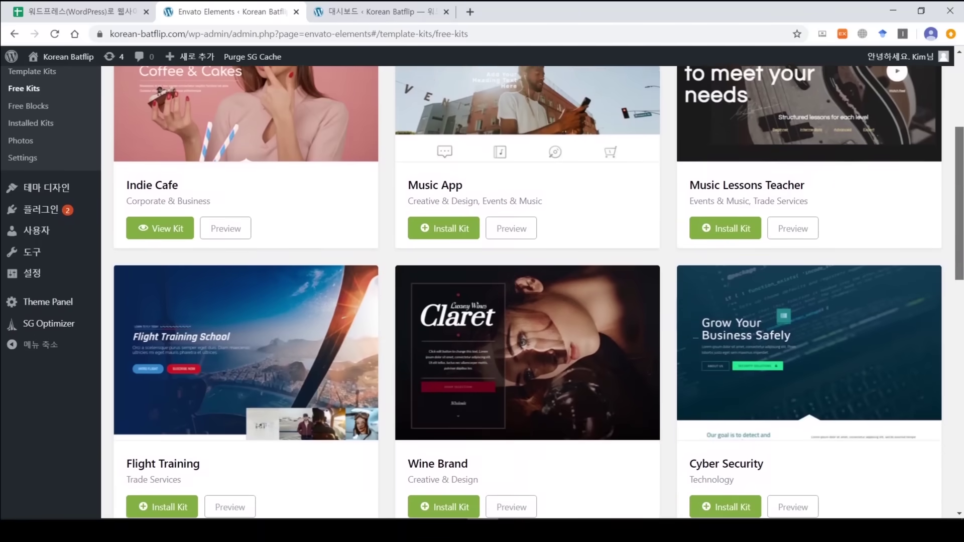
pyautogui.scroll(-5, 527, 291)
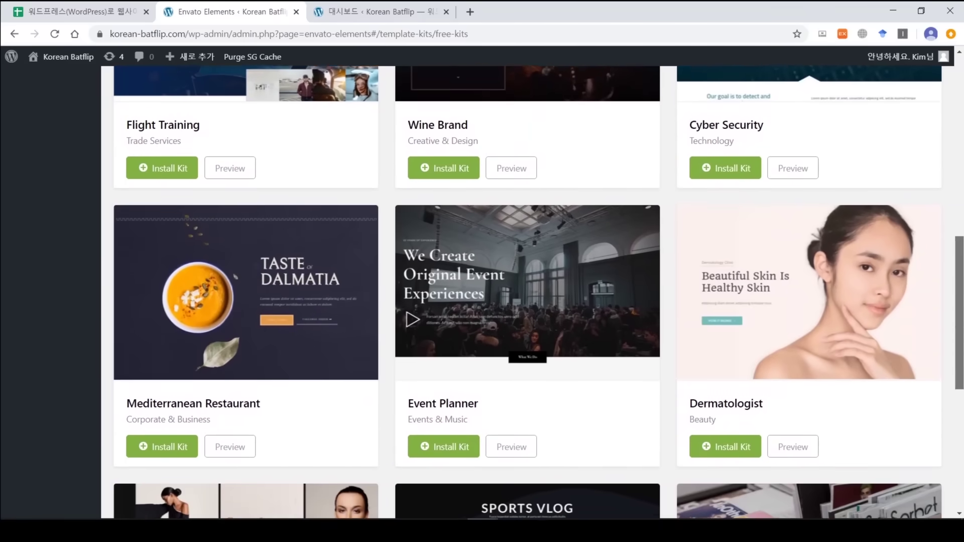
pyautogui.scroll(-2, 527, 291)
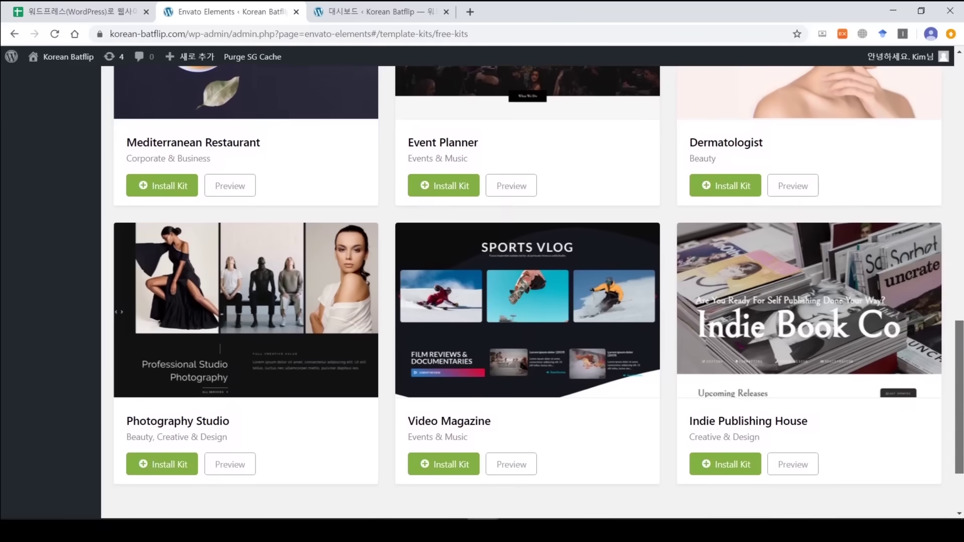
pyautogui.scroll(-1, 527, 291)
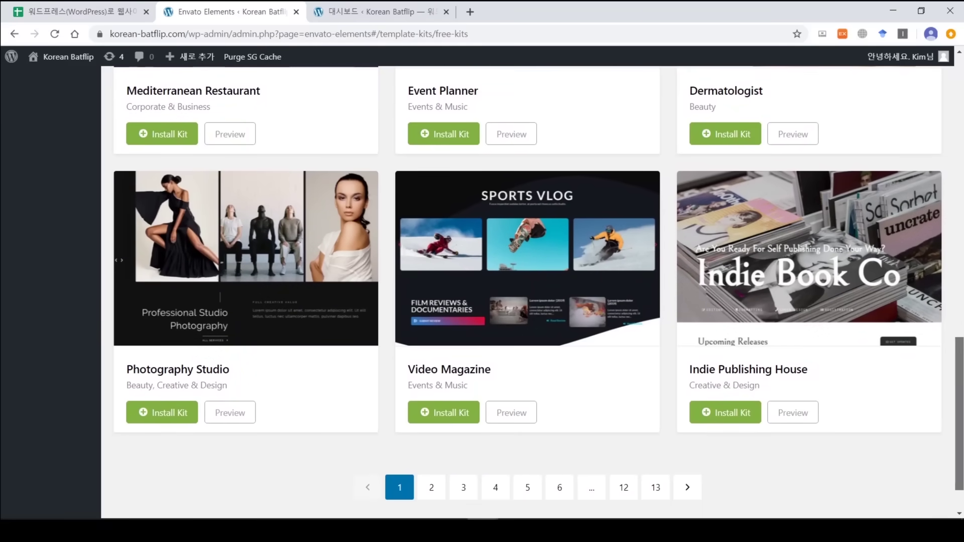
pyautogui.scroll(-1, 527, 292)
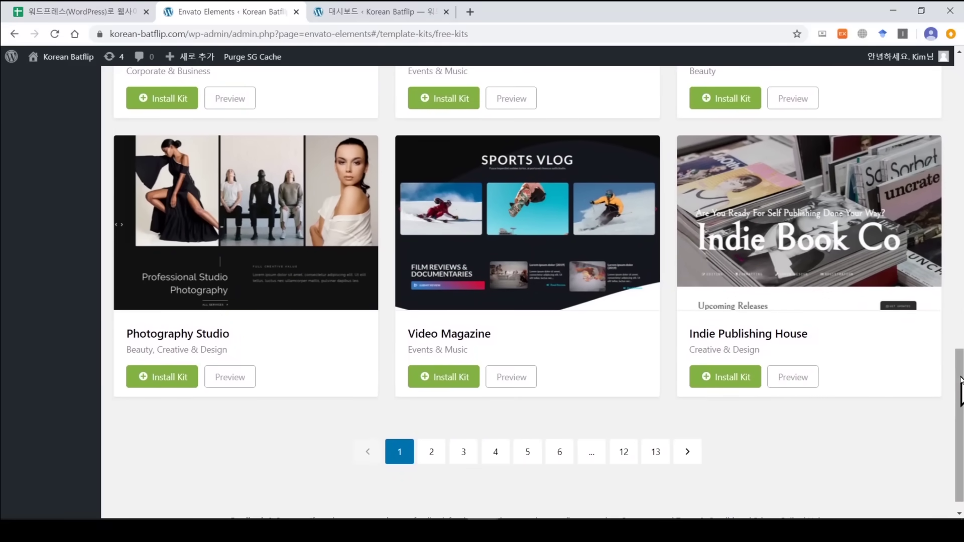
pyautogui.moveTo(961, 389); pyautogui.dragTo(961, 366)
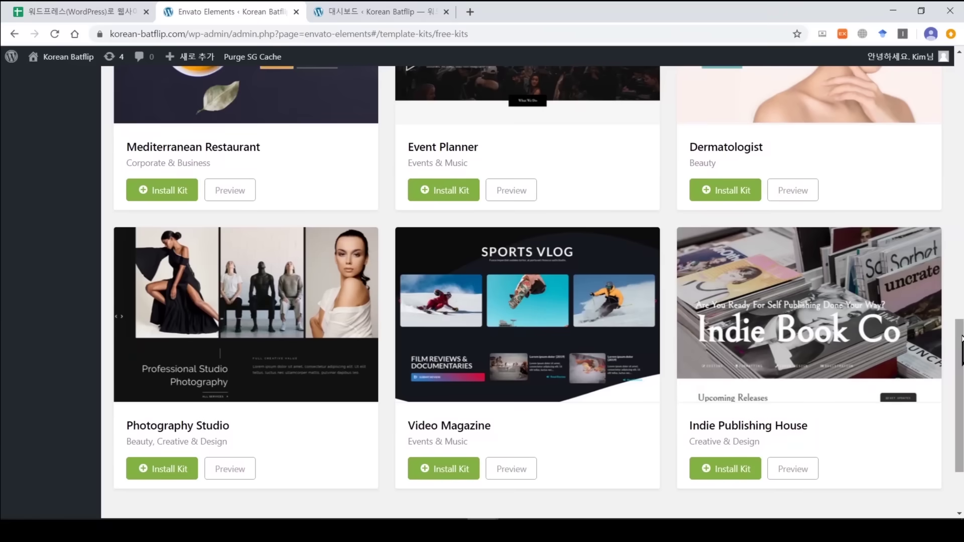
pyautogui.moveTo(961, 339); pyautogui.dragTo(960, 112)
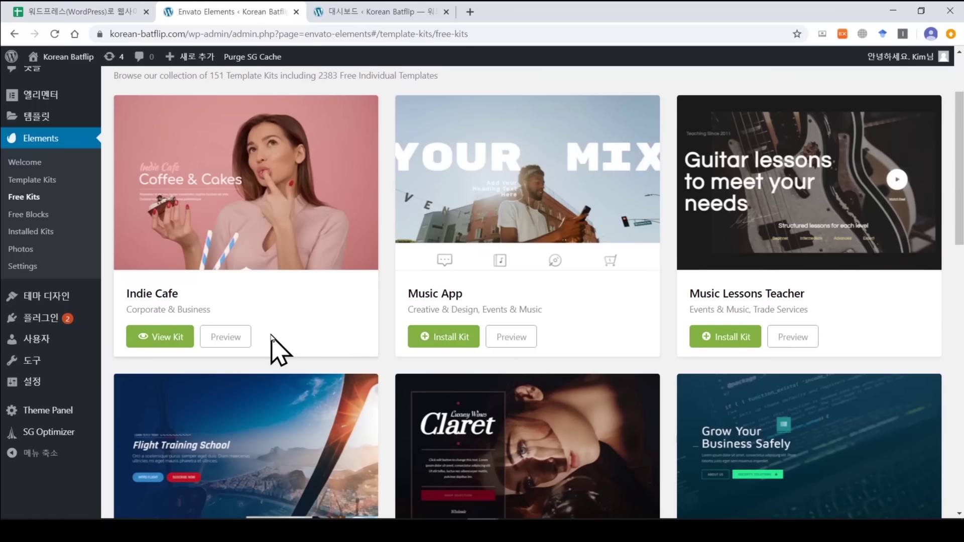
# Preview the Flight Training kit's templates and open its Home 2 template.
pyautogui.scroll(-4, 271, 342)
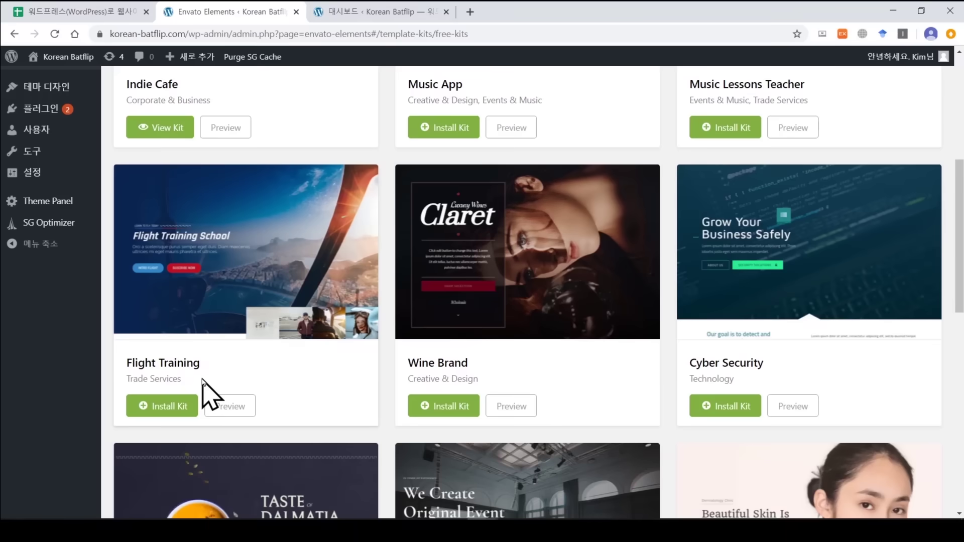
pyautogui.click(232, 407)
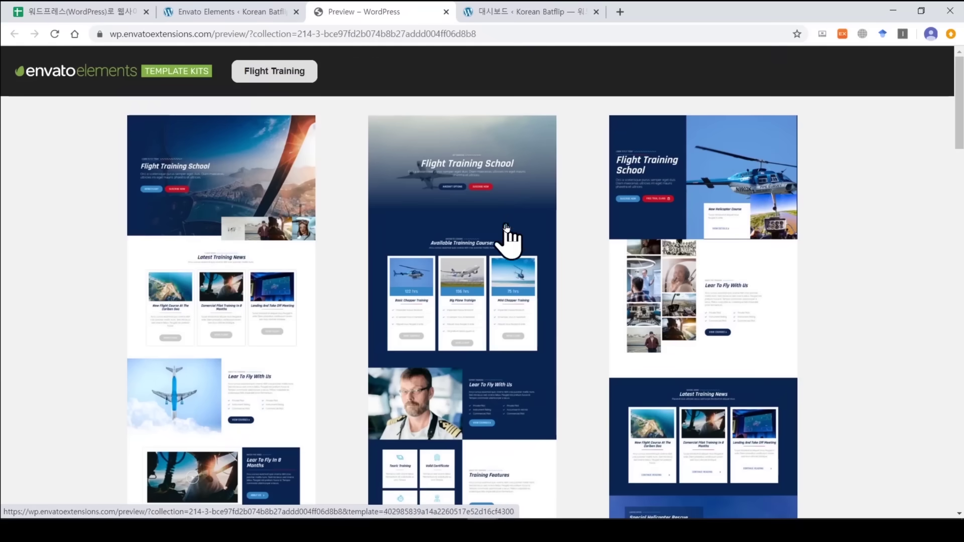
pyautogui.moveTo(958, 102); pyautogui.dragTo(959, 179)
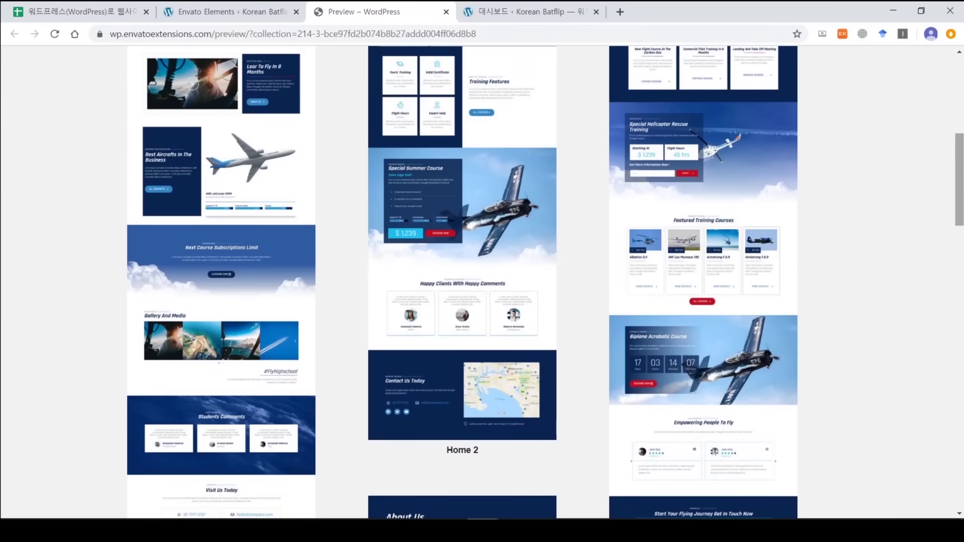
pyautogui.click(491, 325)
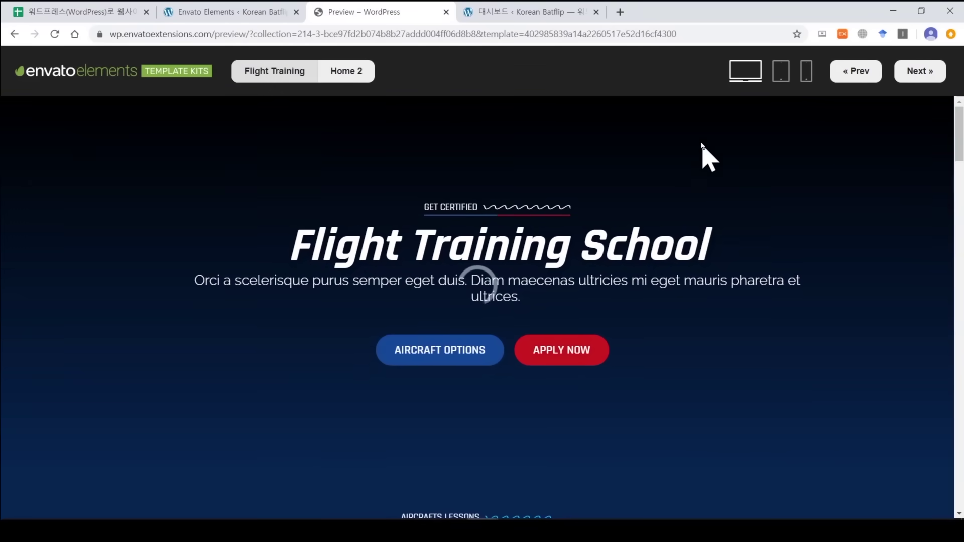
# Examine the Home 2 template in the mobile preview, down to the client comments section.
pyautogui.click(780, 76)
pyautogui.click(795, 75)
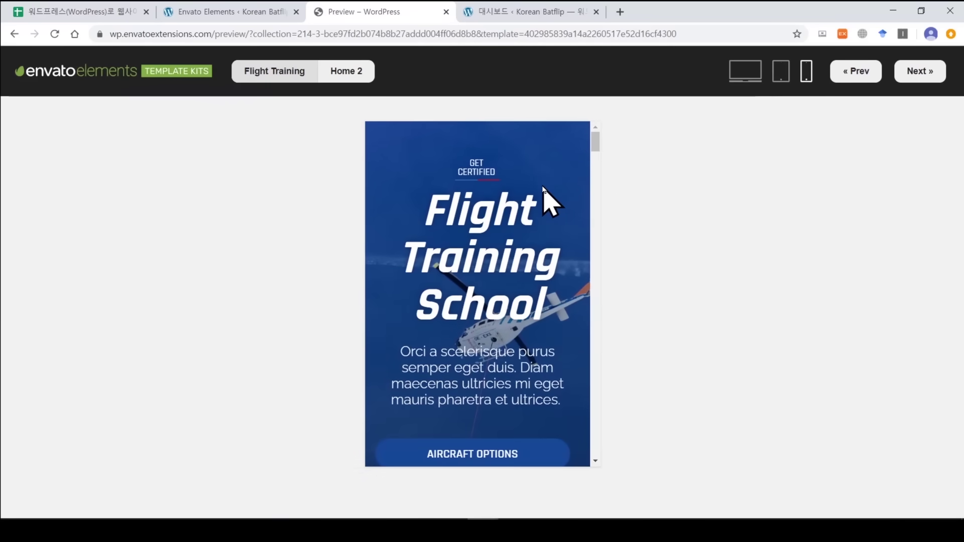
pyautogui.scroll(-10, 543, 187)
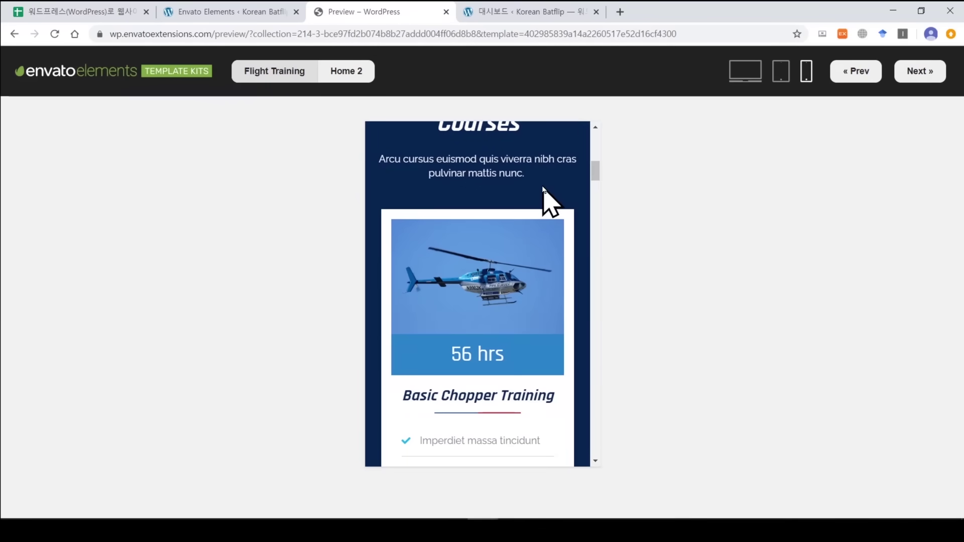
pyautogui.scroll(-1, 543, 187)
pyautogui.scroll(-8, 543, 187)
pyautogui.moveTo(598, 204); pyautogui.dragTo(592, 379)
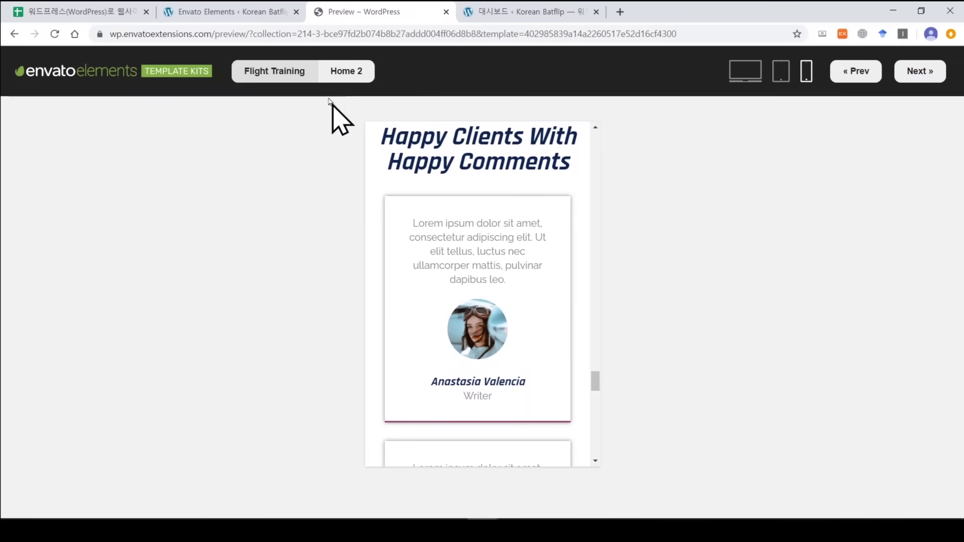
# Return to the free template kits, filter them by the Food & Drink category, and browse down to the American Diner Restaurant kit.
pyautogui.click(243, 12)
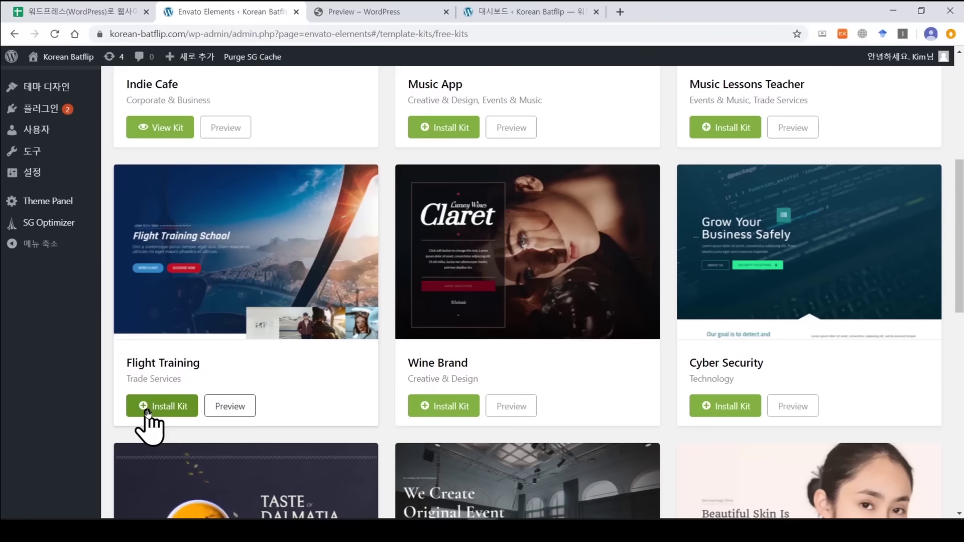
pyautogui.moveTo(959, 218); pyautogui.dragTo(960, 113)
pyautogui.click(367, 126)
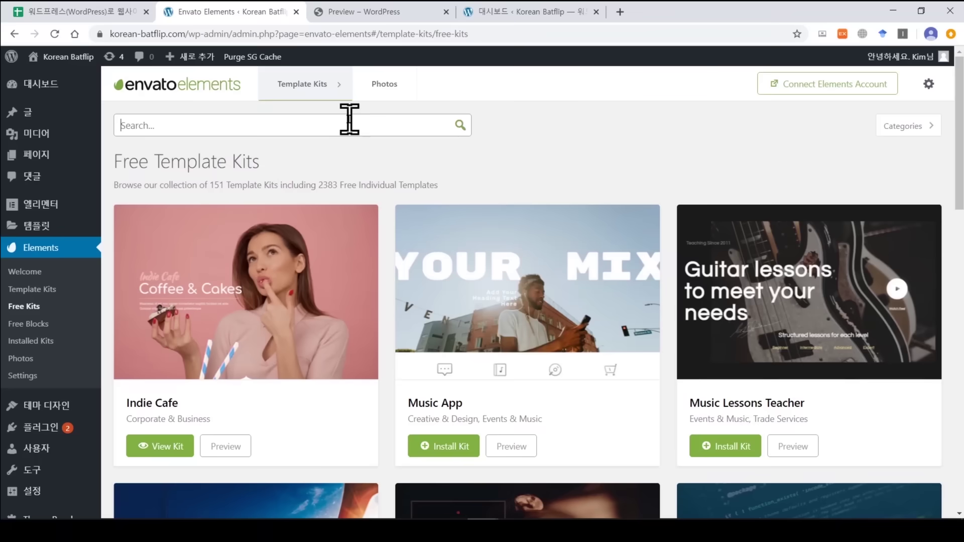
pyautogui.click(916, 127)
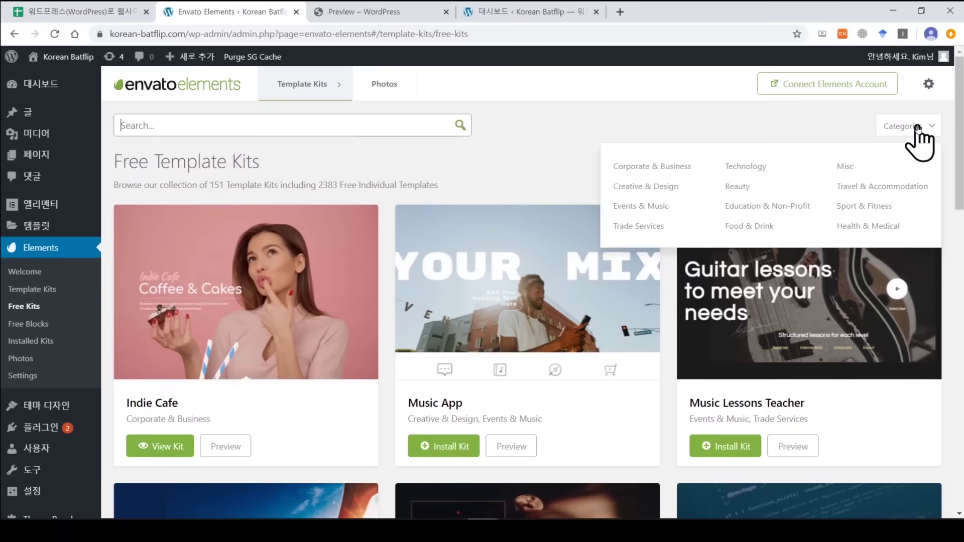
pyautogui.click(751, 227)
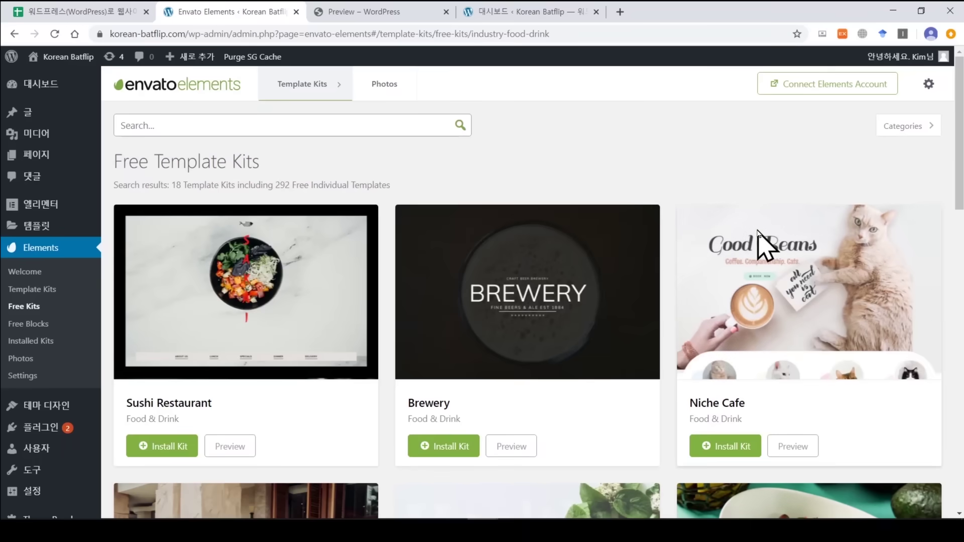
pyautogui.scroll(-5, 932, 146)
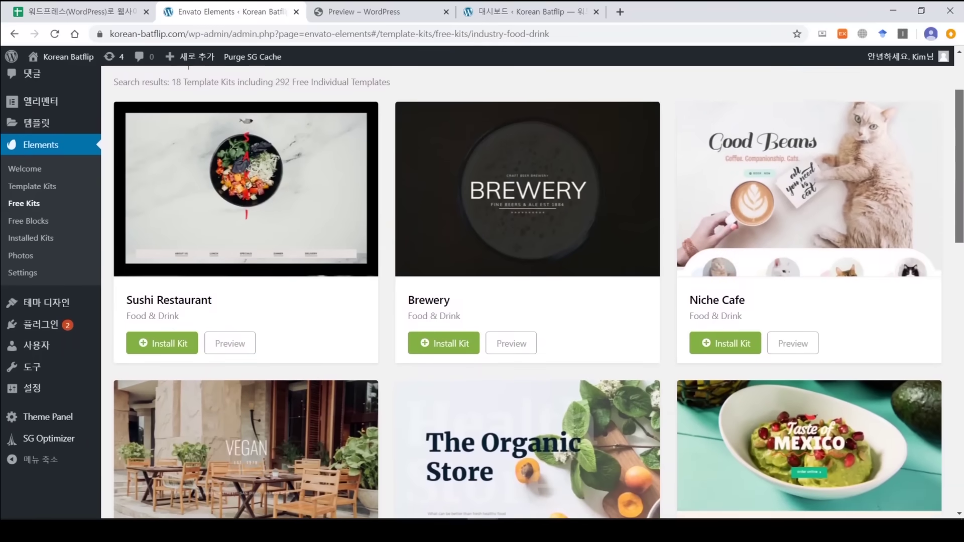
pyautogui.scroll(-1, 482, 288)
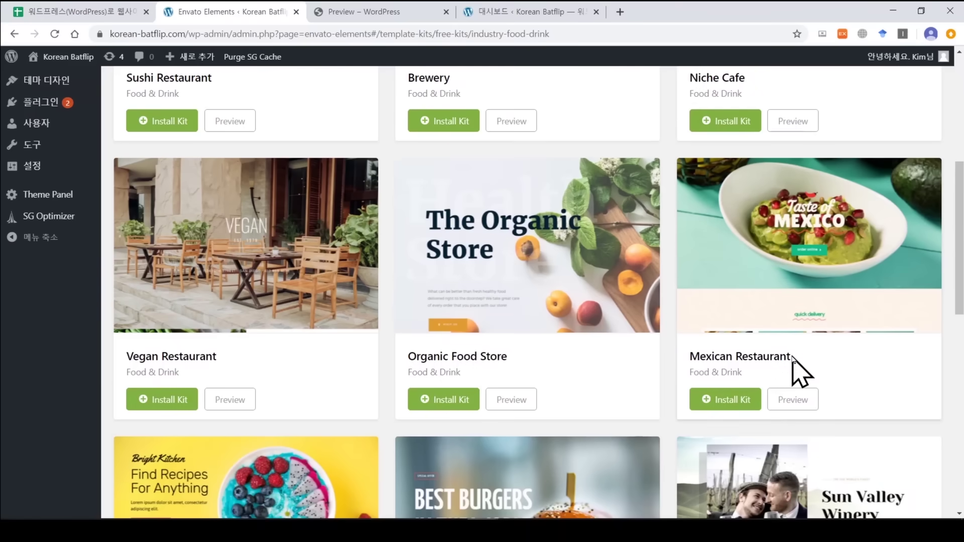
pyautogui.scroll(-3, 954, 251)
pyautogui.scroll(-3, 741, 387)
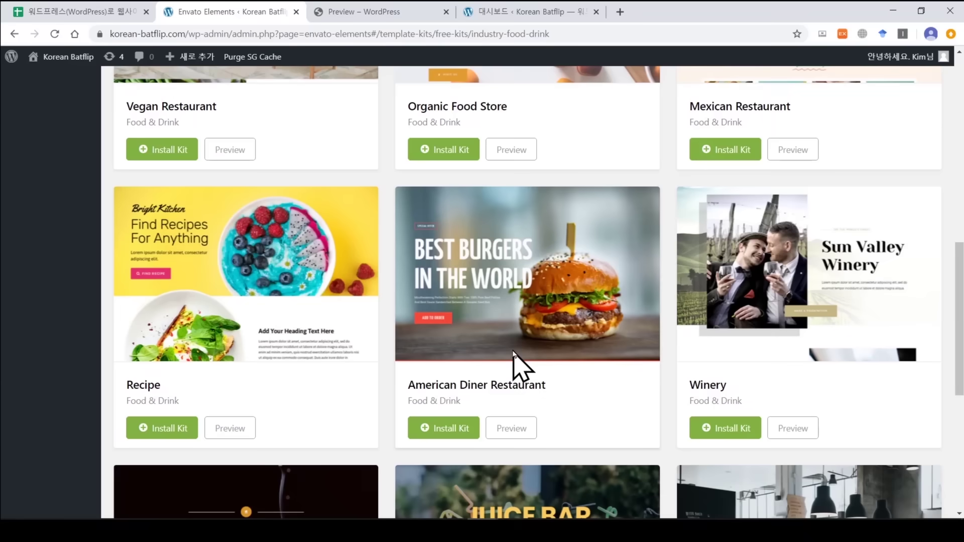
# Search the free template kits for "moving company".
pyautogui.scroll(6, 958, 326)
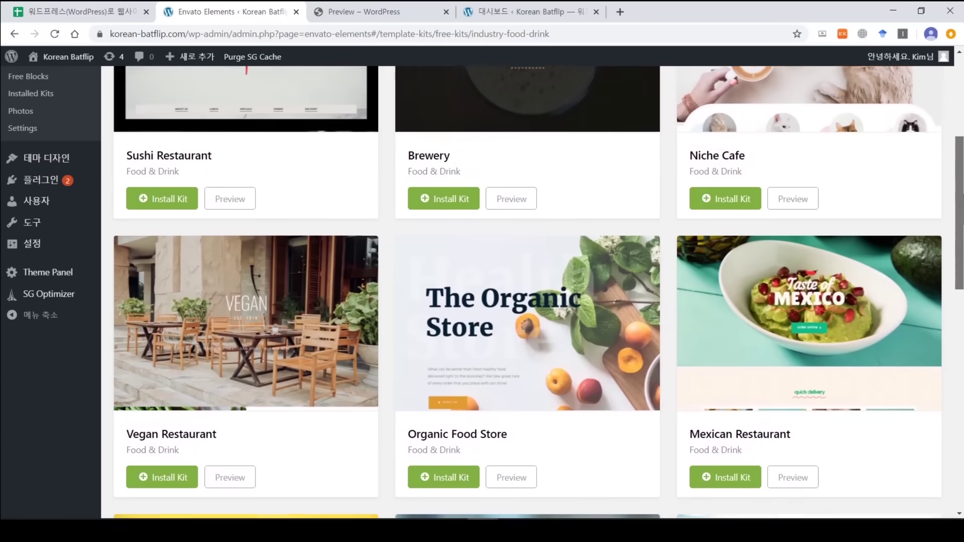
pyautogui.scroll(5, 959, 301)
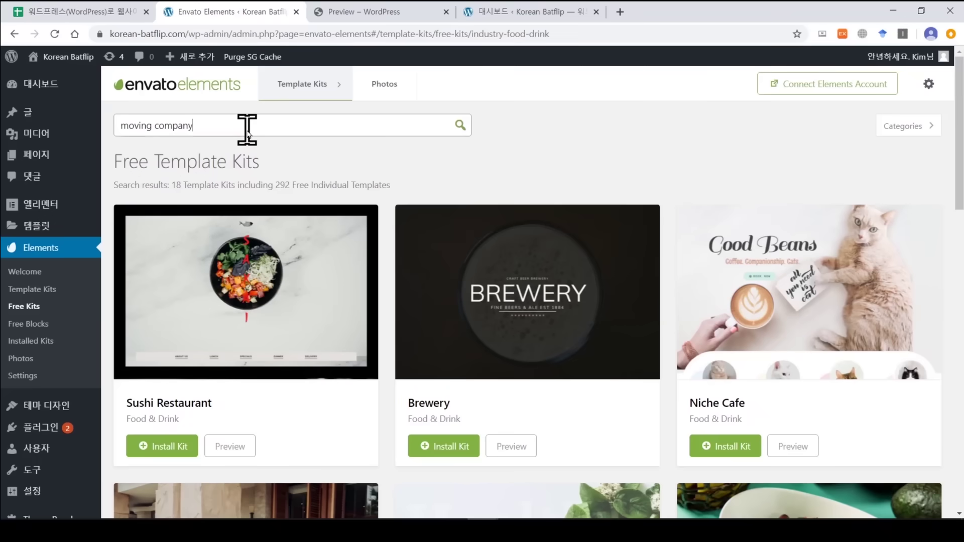
pyautogui.press('Return')
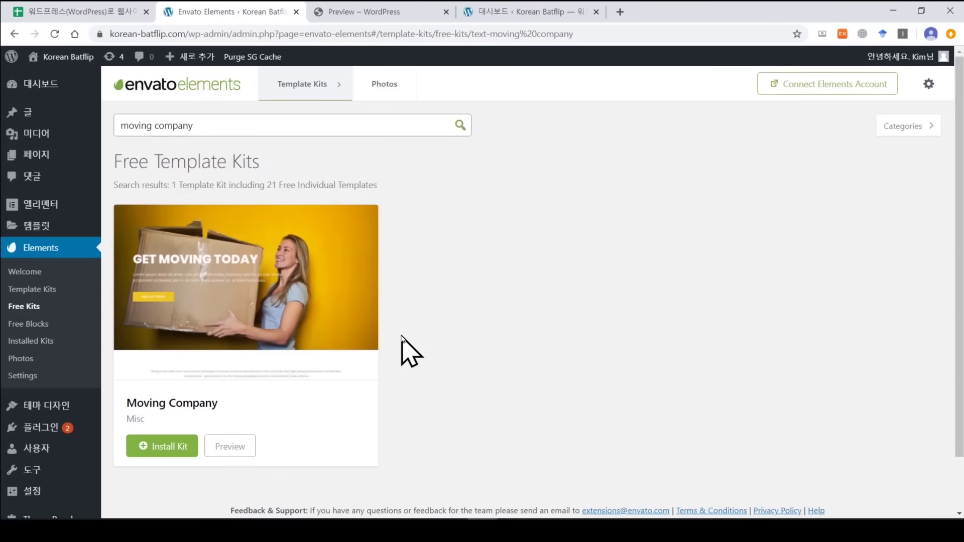
# Close the template preview, go to the site's page list, and open the Home page in the Elementor editor.
pyautogui.click(446, 12)
pyautogui.moveTo(36, 155)
pyautogui.click(121, 158)
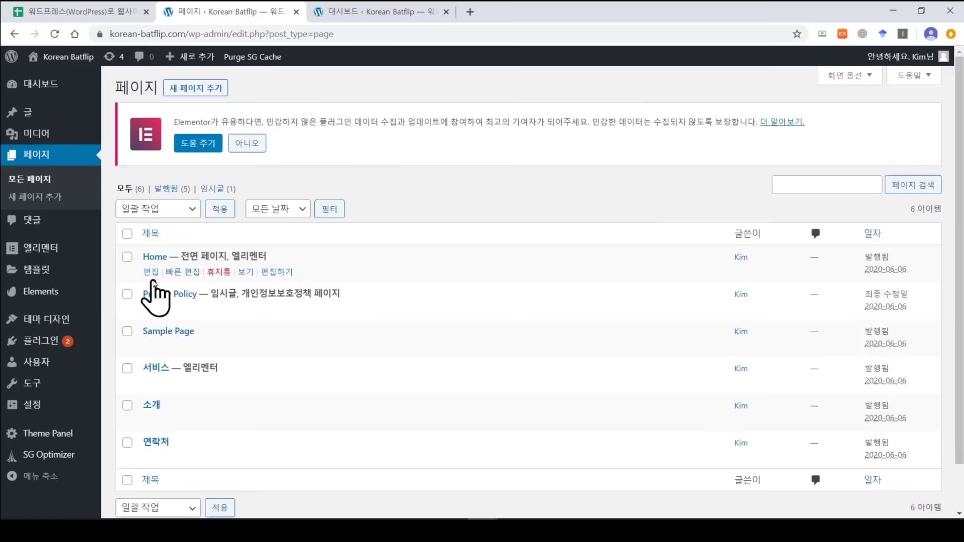
pyautogui.click(149, 275)
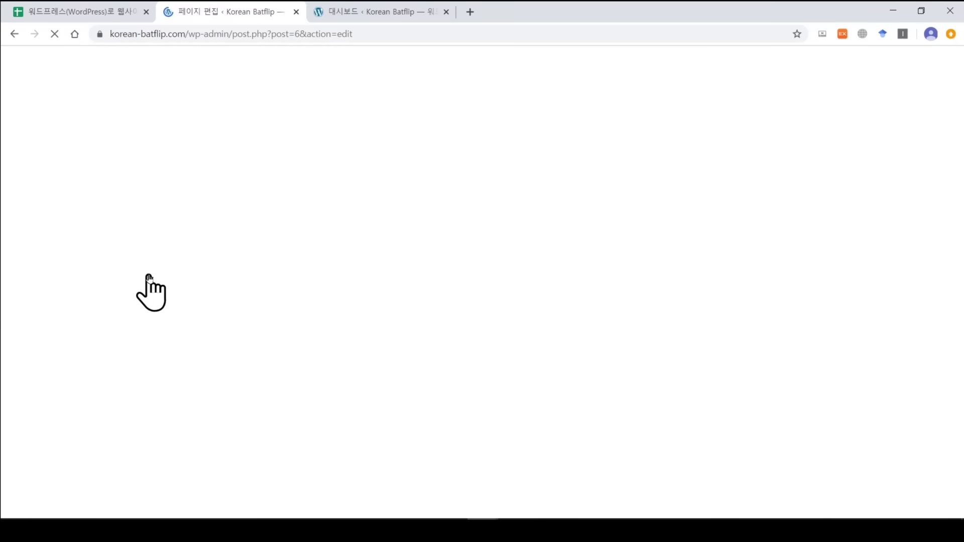
pyautogui.click(390, 287)
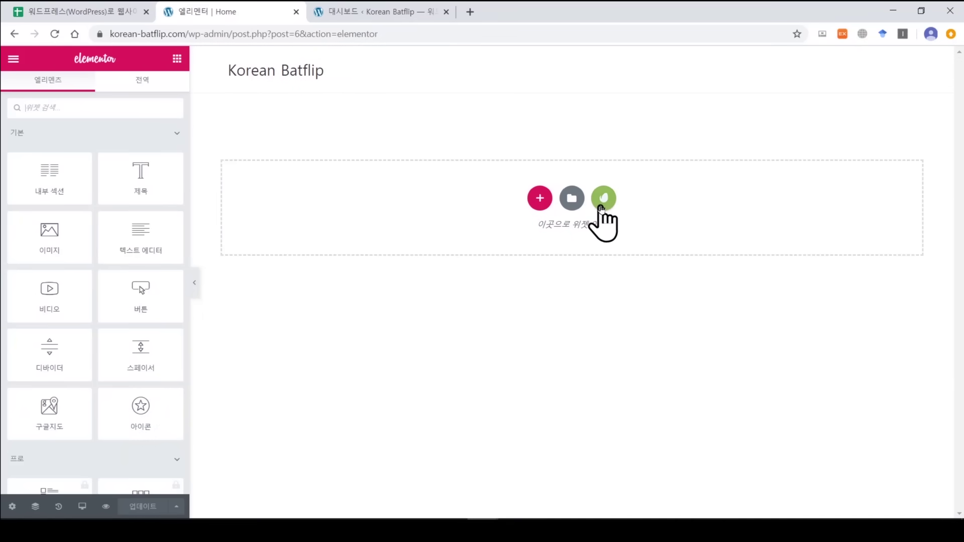
# Insert the "Hero - Video Background" template with the autoplay video title from the free Hero blocks into the empty Home page.
pyautogui.click(604, 200)
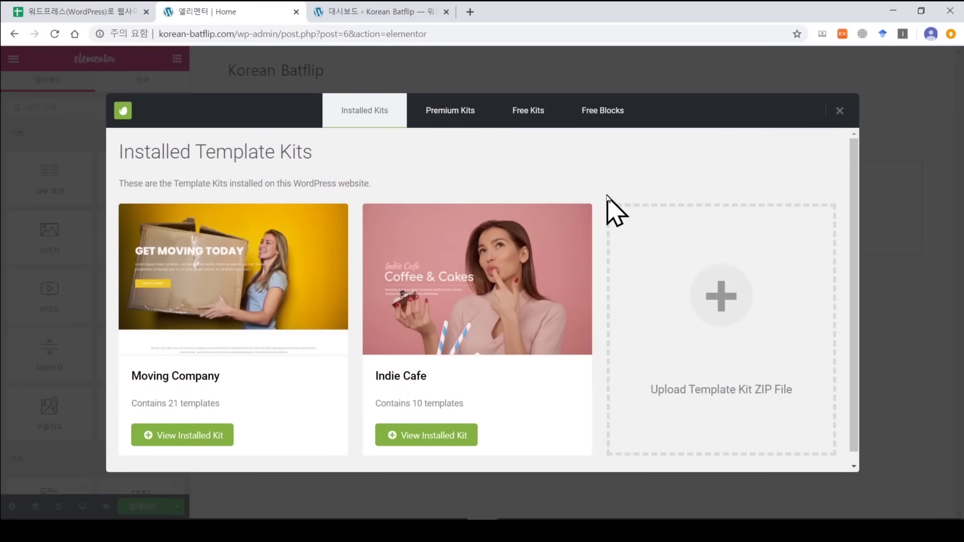
pyautogui.click(604, 111)
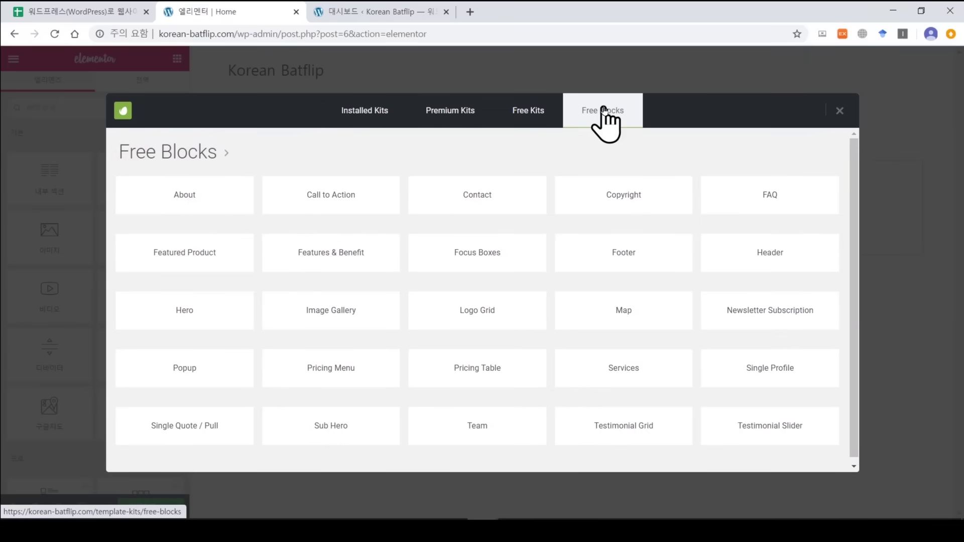
pyautogui.click(185, 304)
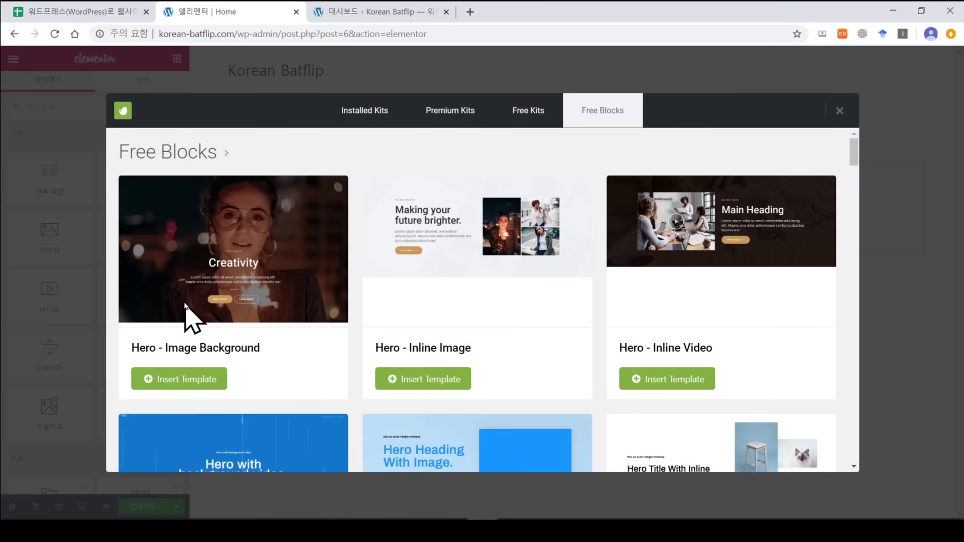
pyautogui.moveTo(852, 158); pyautogui.dragTo(870, 248)
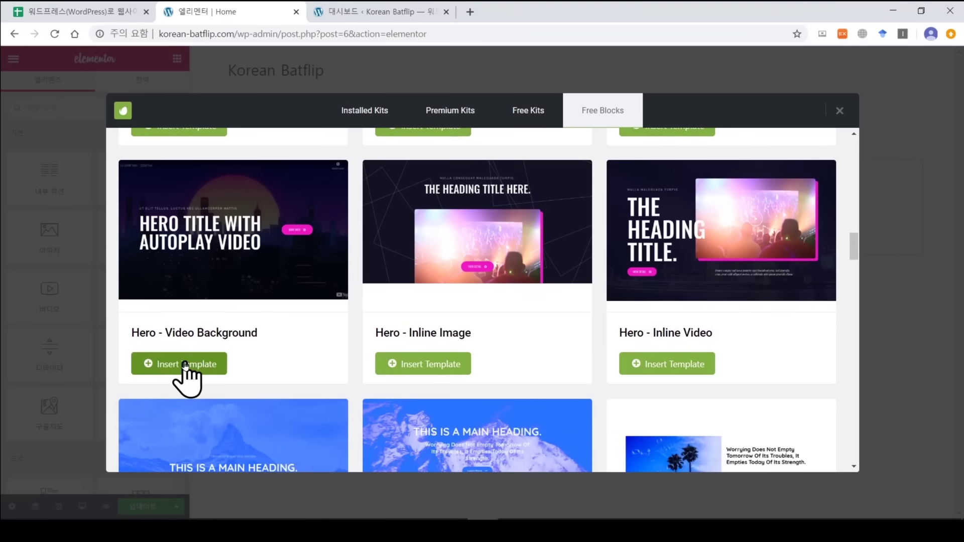
pyautogui.click(171, 368)
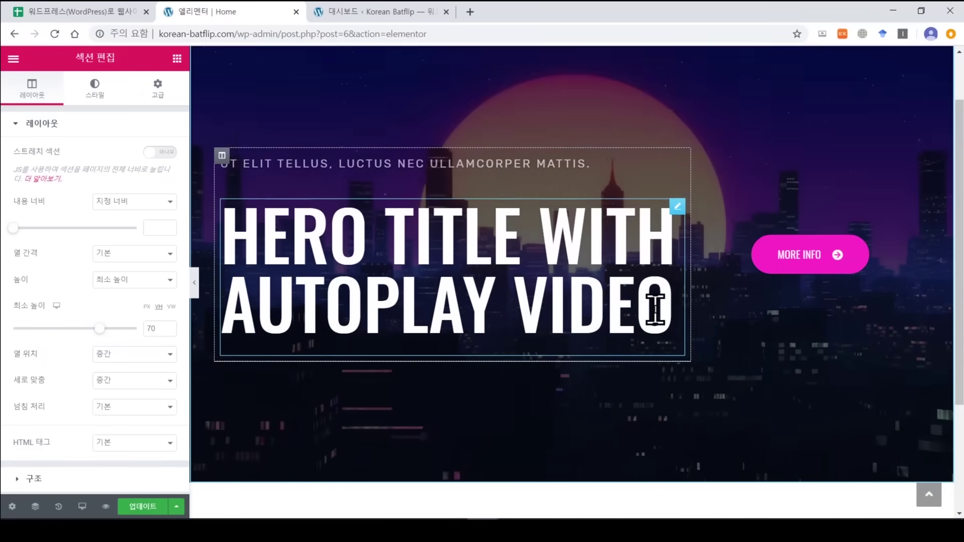
# Add the blue "FAQ - One Column" template from the free FAQ blocks below the hero section.
pyautogui.moveTo(959, 185); pyautogui.dragTo(959, 268)
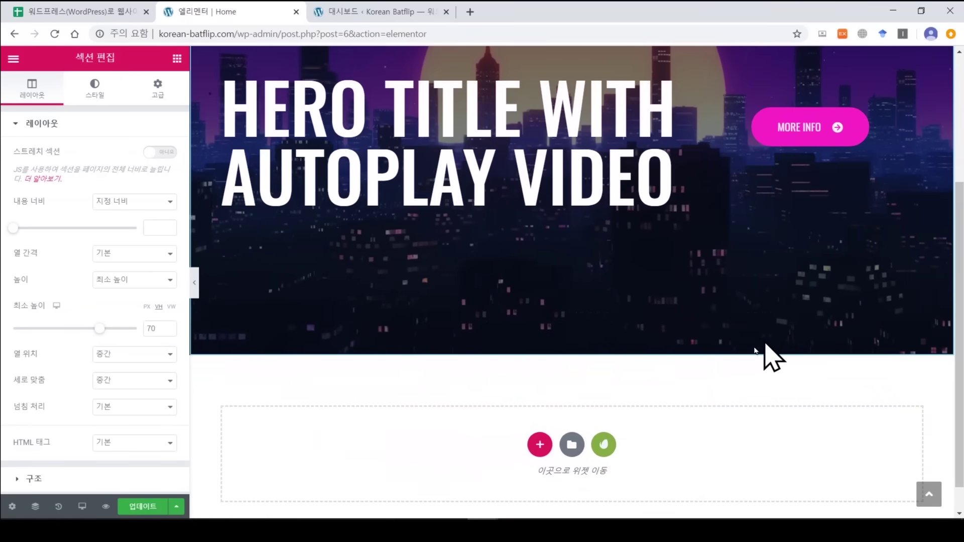
pyautogui.click(604, 444)
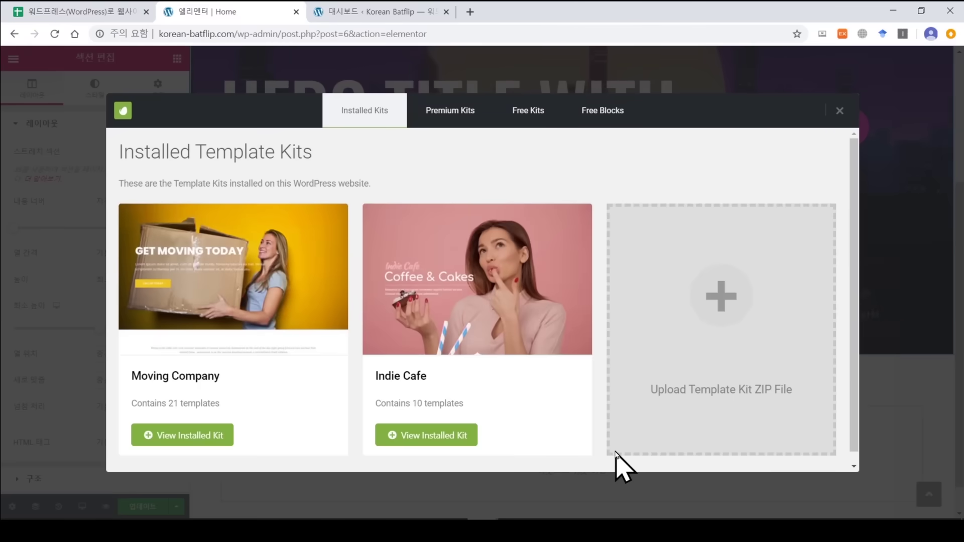
pyautogui.click(608, 127)
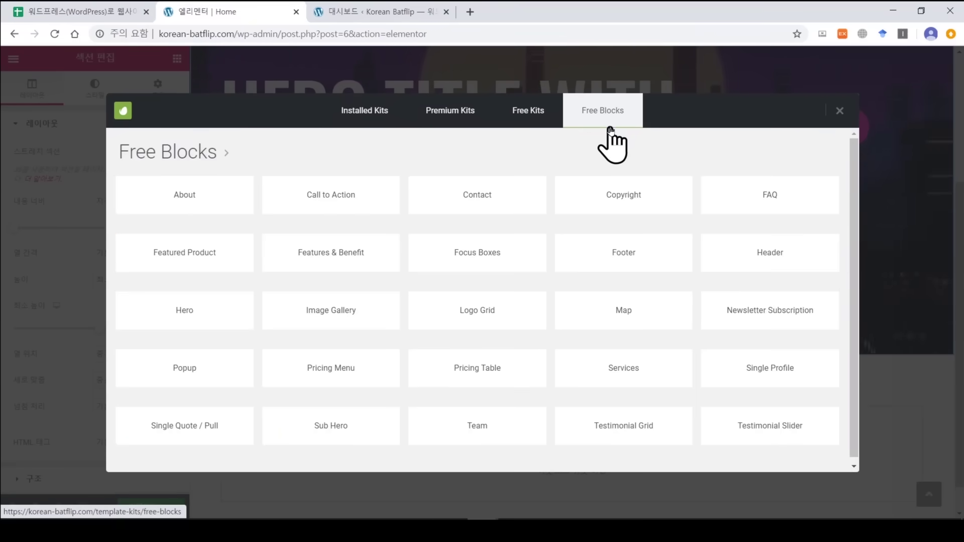
pyautogui.click(766, 200)
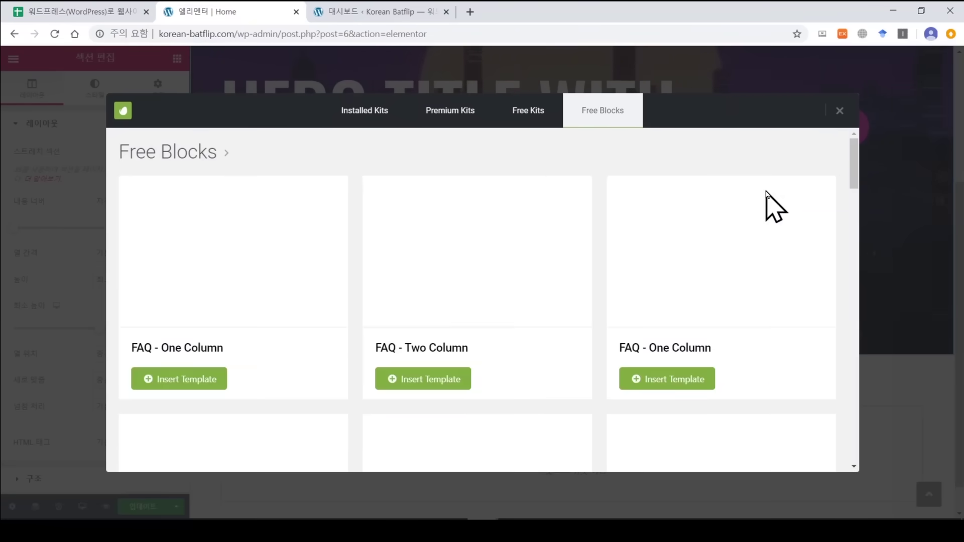
pyautogui.scroll(-2, 768, 208)
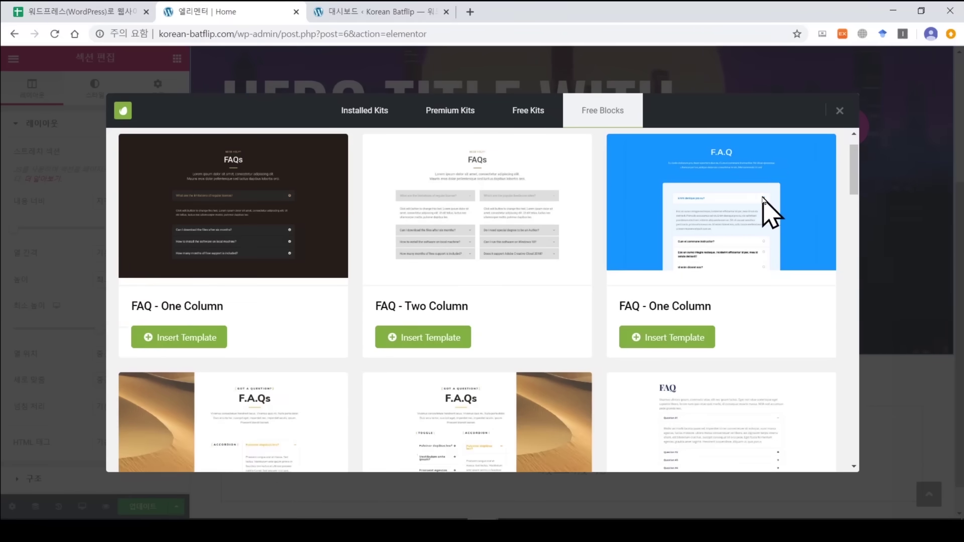
pyautogui.click(661, 274)
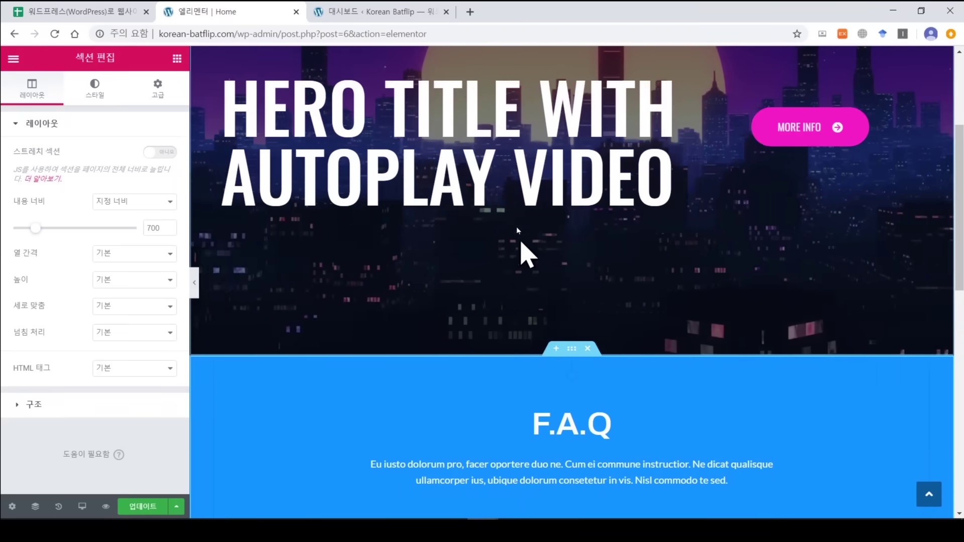
# Examine the inserted F.A.Q section and how it follows the video hero section on the page.
pyautogui.scroll(-1, 573, 266)
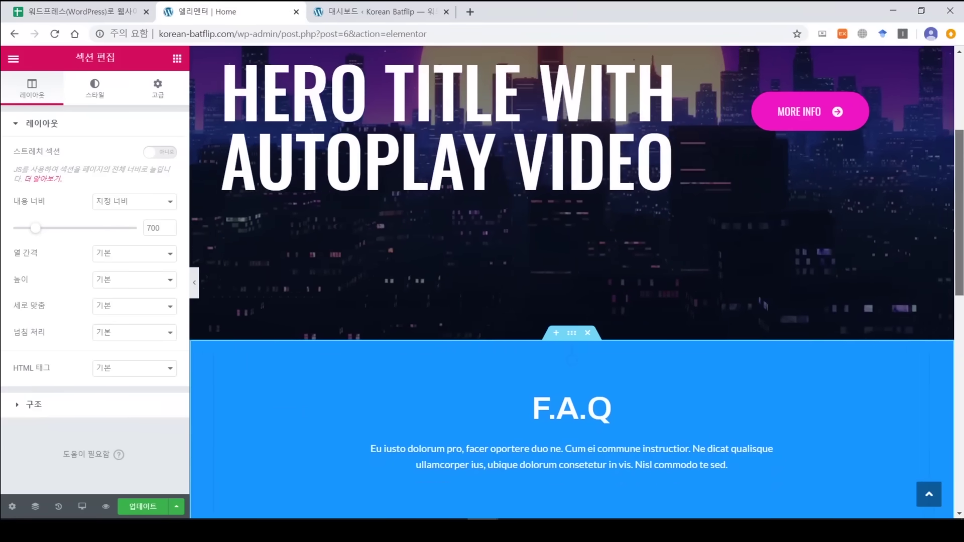
pyautogui.scroll(-5, 572, 281)
pyautogui.scroll(-1, 641, 232)
pyautogui.scroll(-2, 571, 121)
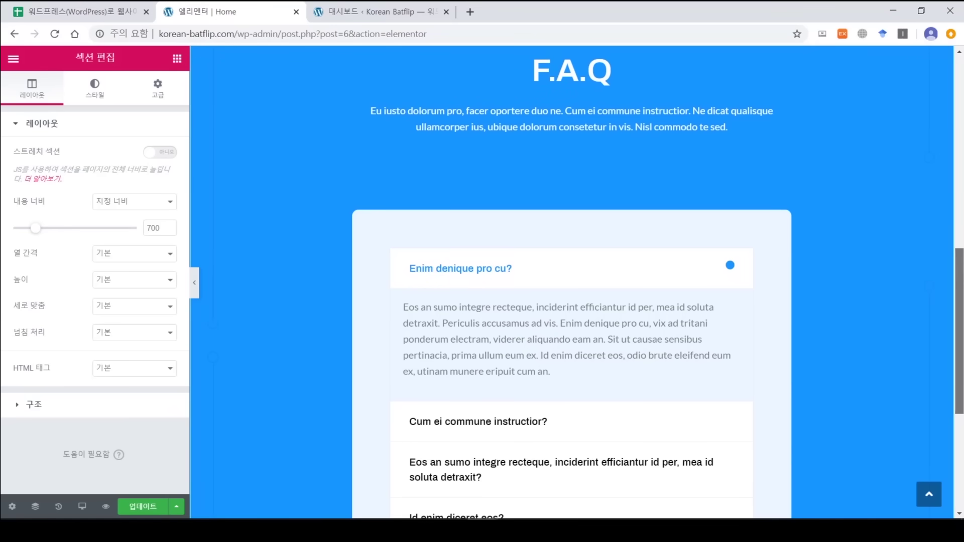
pyautogui.scroll(1, 572, 281)
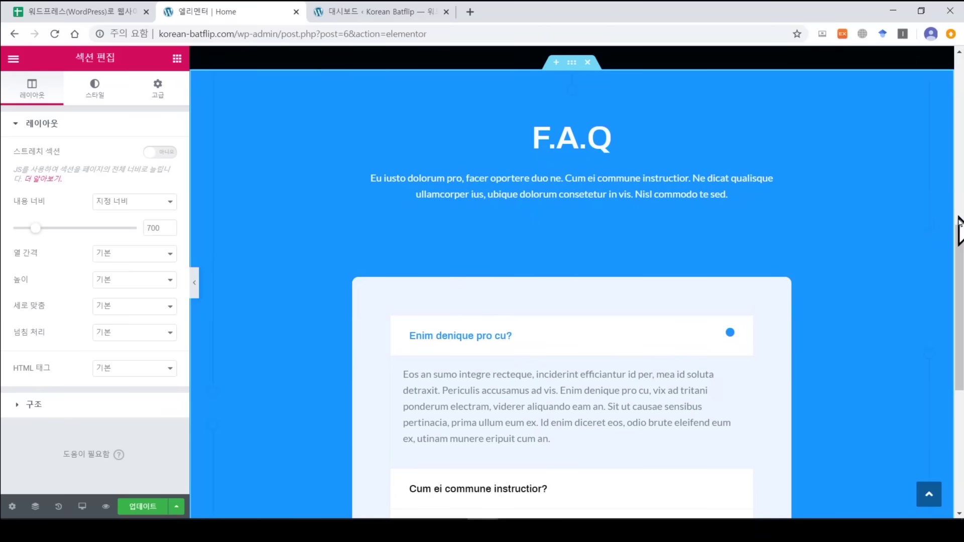
pyautogui.scroll(5, 959, 226)
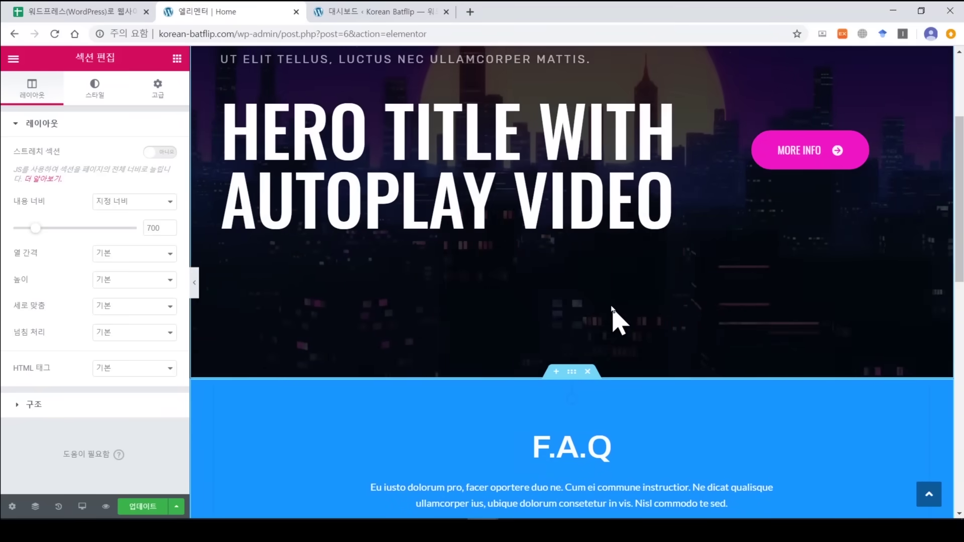
pyautogui.scroll(-2, 617, 311)
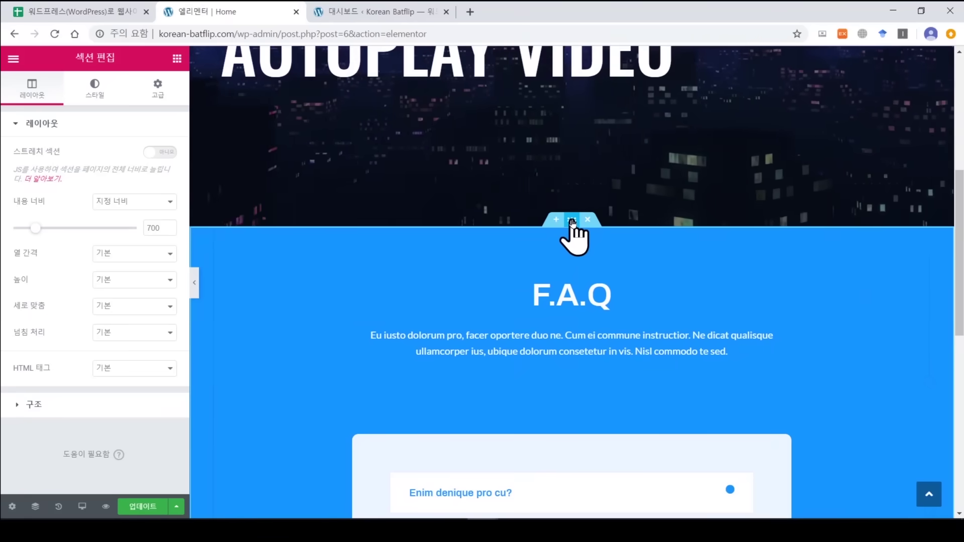
# Open the F.A.Q section's style settings and its background colour picker.
pyautogui.rightClick(575, 221)
pyautogui.click(597, 231)
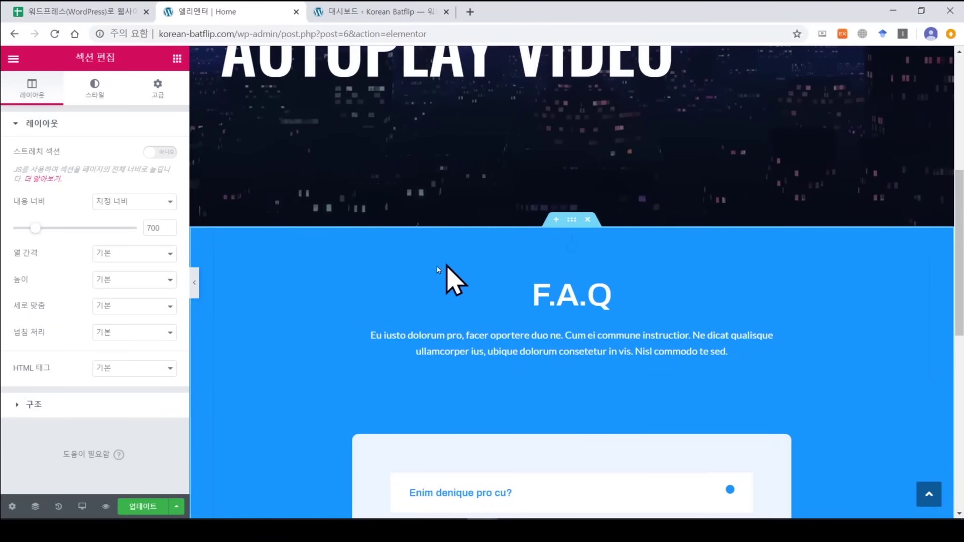
pyautogui.click(94, 100)
pyautogui.click(151, 208)
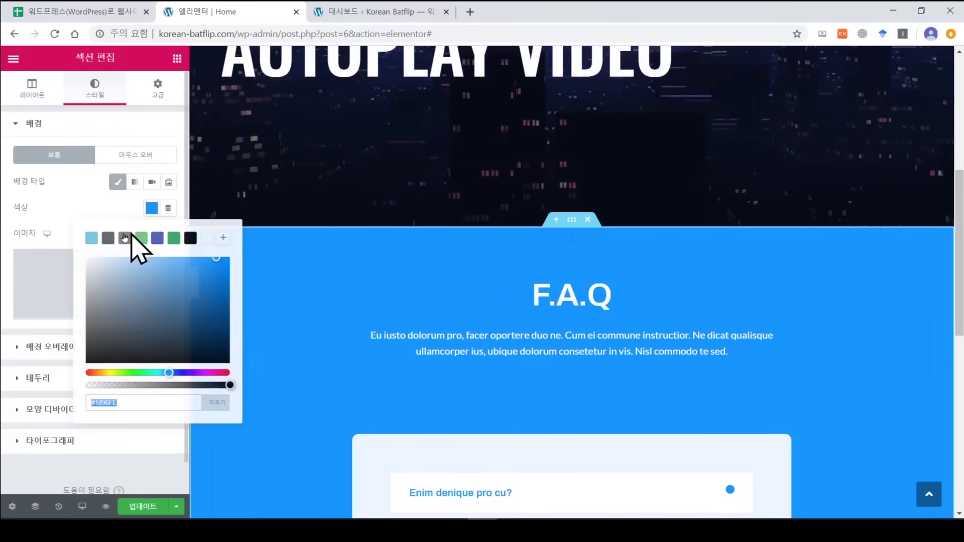
pyautogui.scroll(-1, 595, 93)
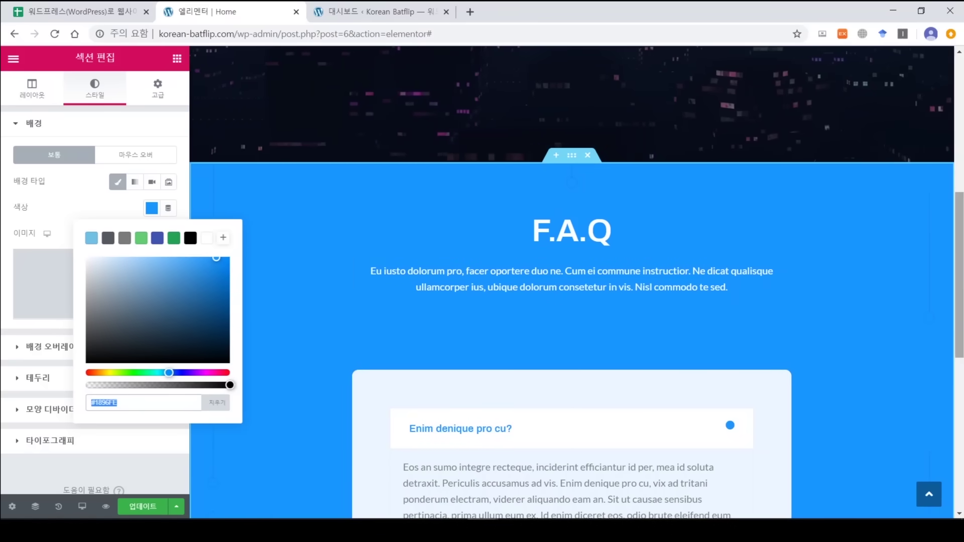
# Delete the F.A.Q section and the video hero section to empty the Home page.
pyautogui.click(587, 155)
pyautogui.moveTo(961, 246); pyautogui.dragTo(828, 75)
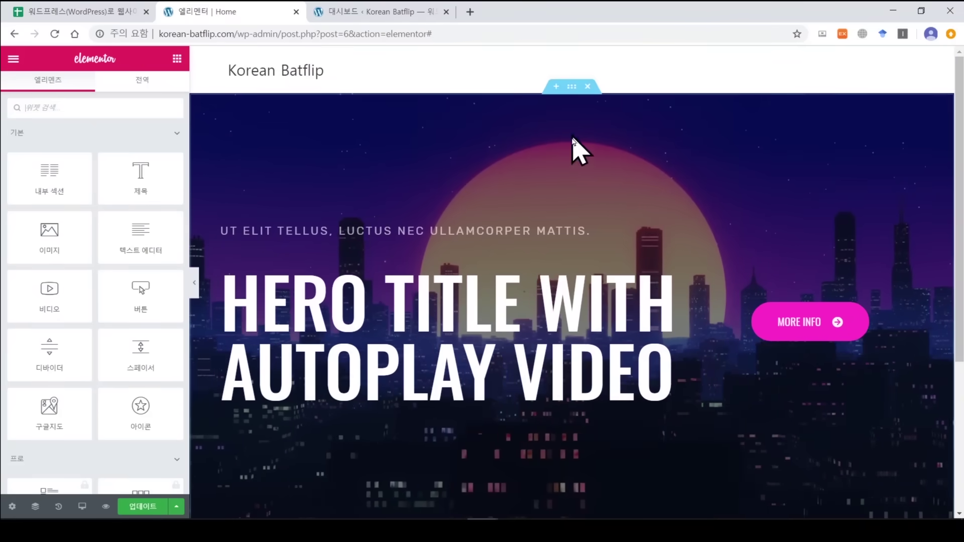
pyautogui.click(587, 86)
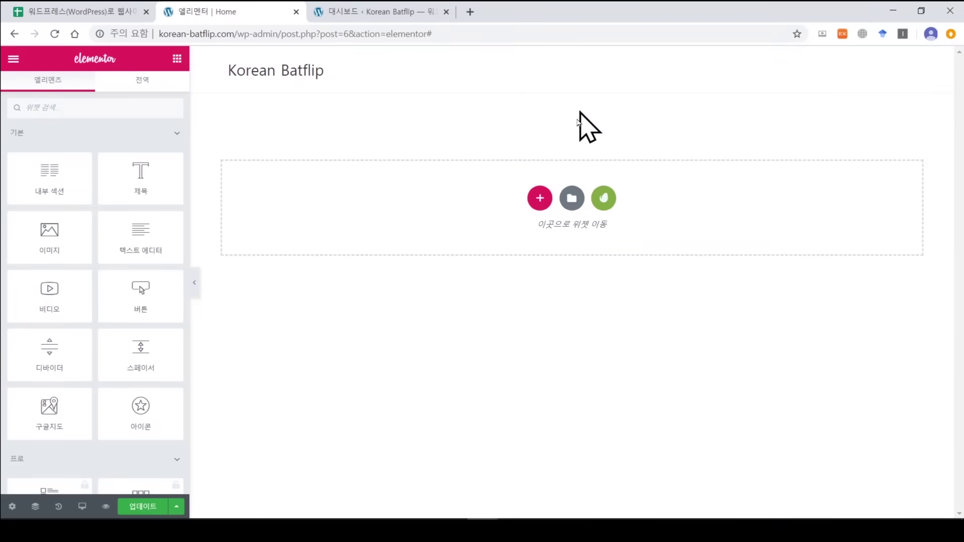
# Search the free kits for "moving", install the Moving Company kit, and open its templates.
pyautogui.click(605, 198)
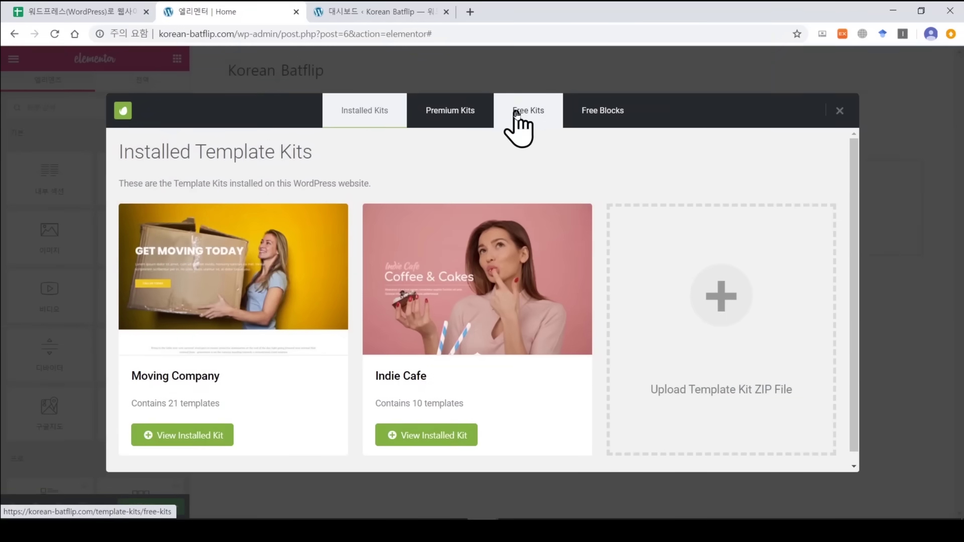
pyautogui.click(516, 114)
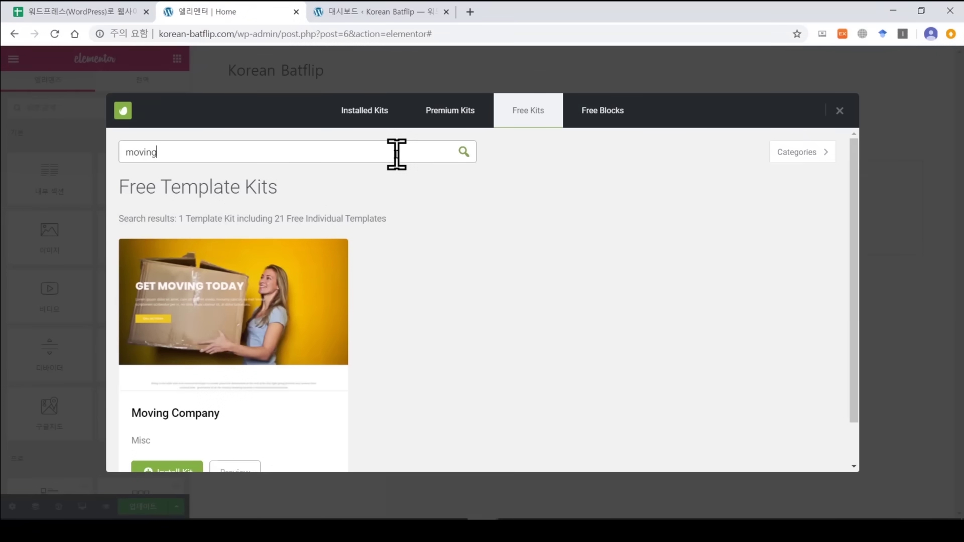
pyautogui.scroll(-1, 155, 337)
pyautogui.click(170, 424)
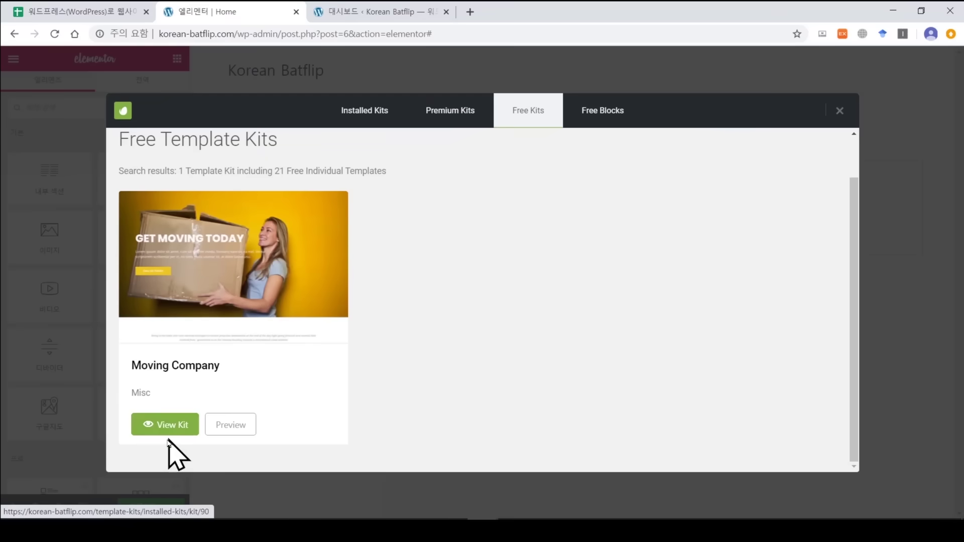
pyautogui.click(189, 423)
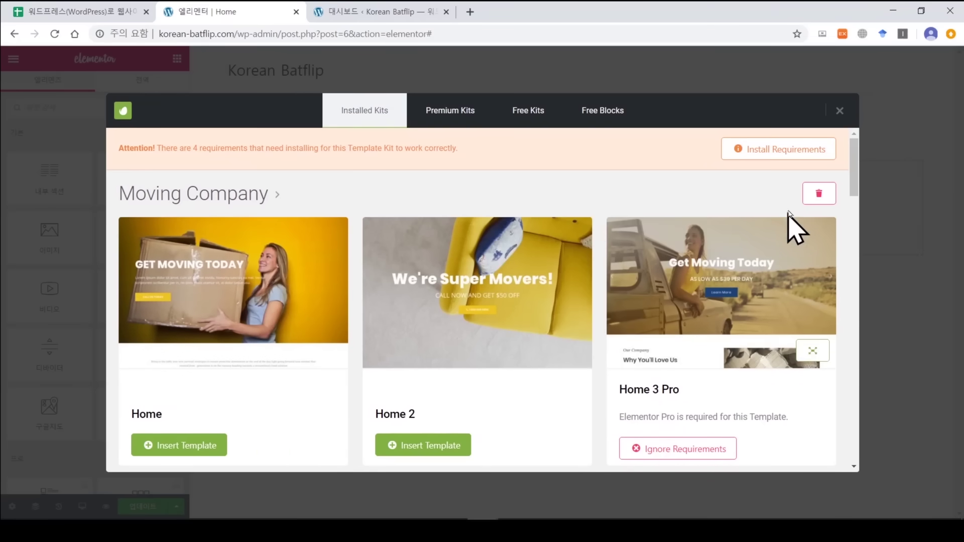
# Preview the Moving Company kit's Home 3 Pro template, close it, and insert the kit's Home template into the page.
pyautogui.scroll(-2, 807, 230)
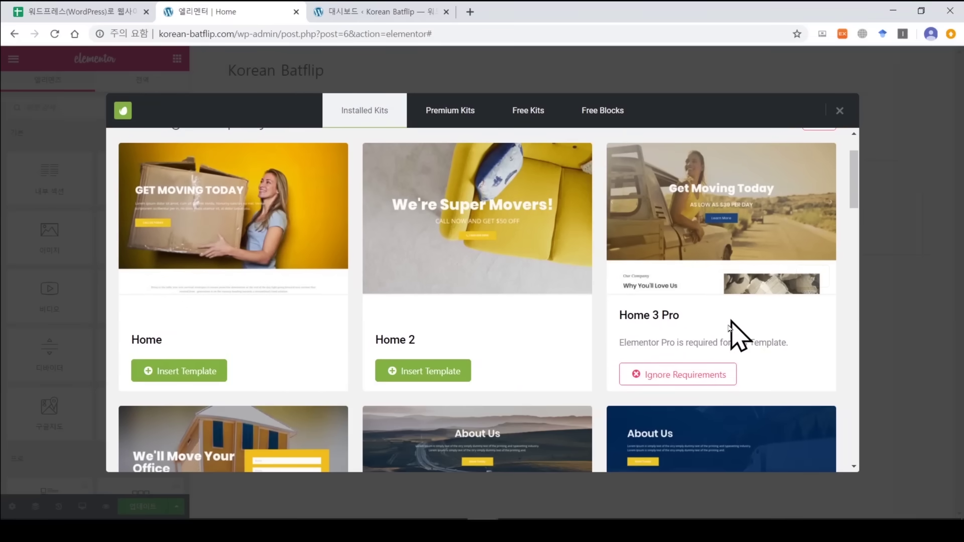
pyautogui.click(812, 276)
pyautogui.scroll(-12, 625, 301)
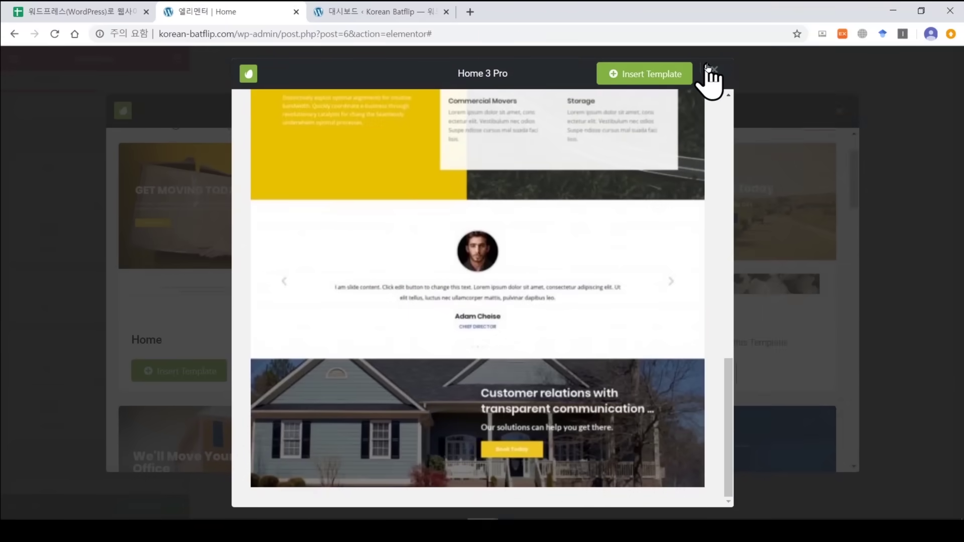
pyautogui.click(712, 69)
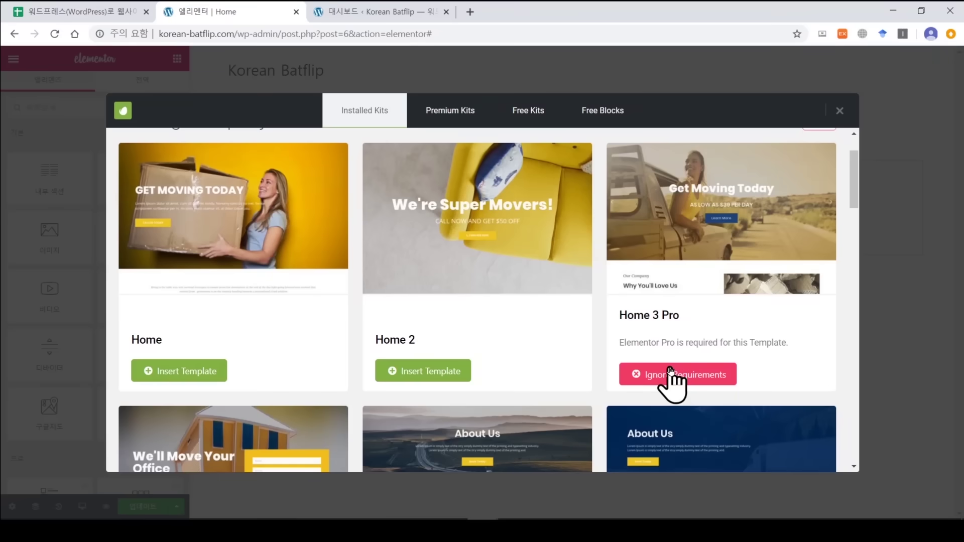
pyautogui.click(178, 372)
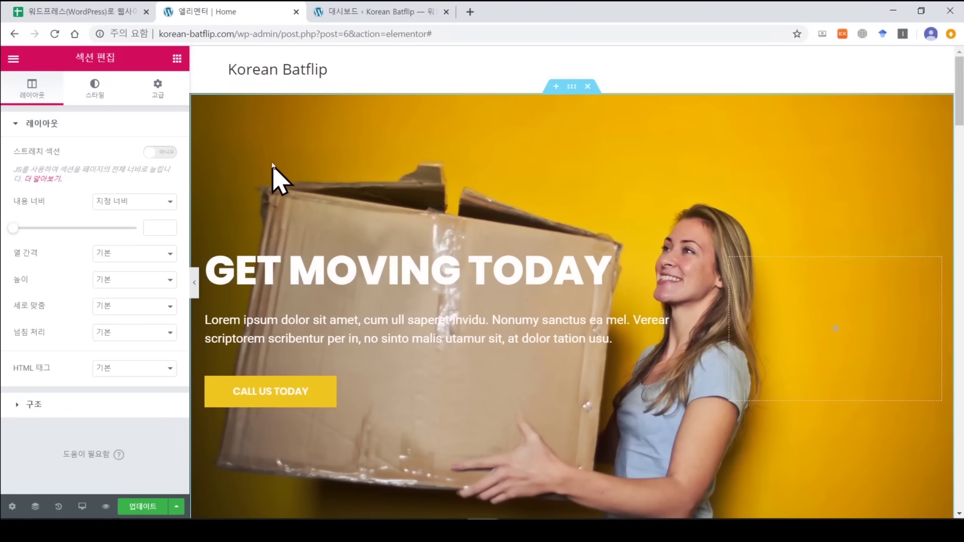
# Open the page settings and check the page layout options, keeping the default layout (기본).
pyautogui.click(11, 507)
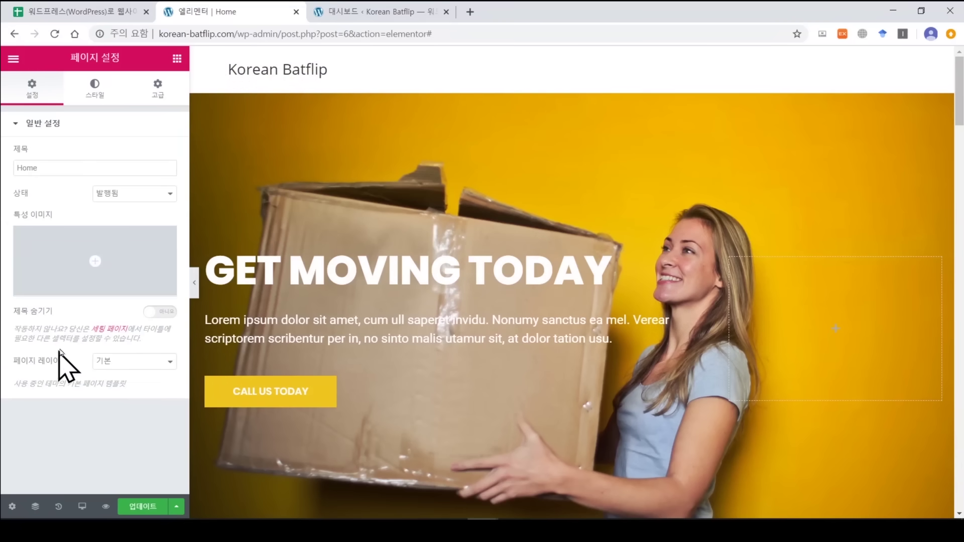
pyautogui.click(115, 363)
pyautogui.click(115, 380)
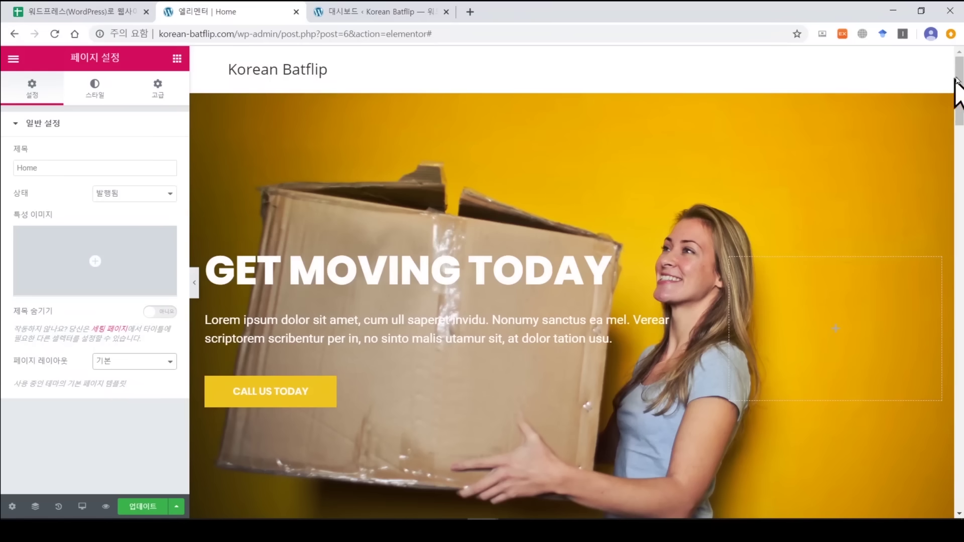
# Delete the "We are trusted by more than 10,000 clients" section near the end of the page.
pyautogui.scroll(-15, 572, 281)
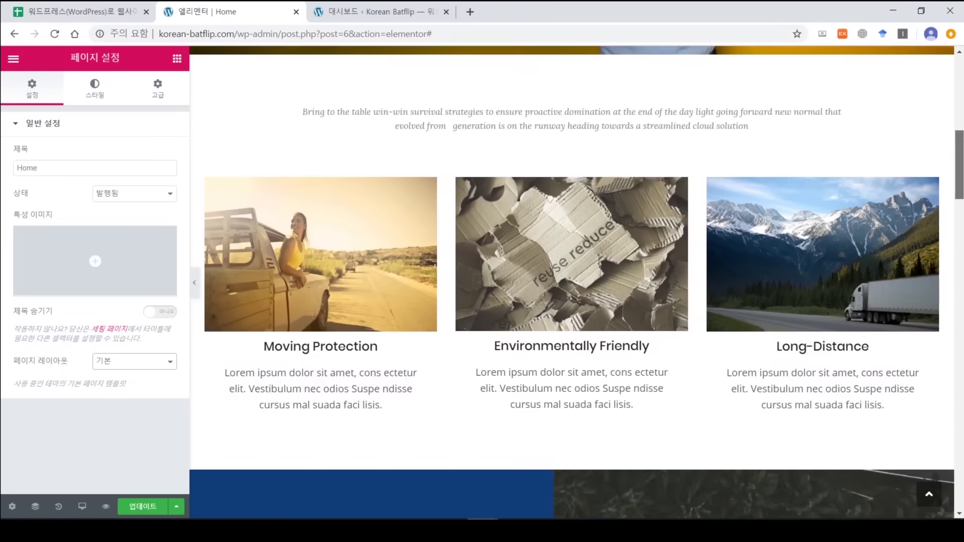
pyautogui.scroll(-8, 572, 281)
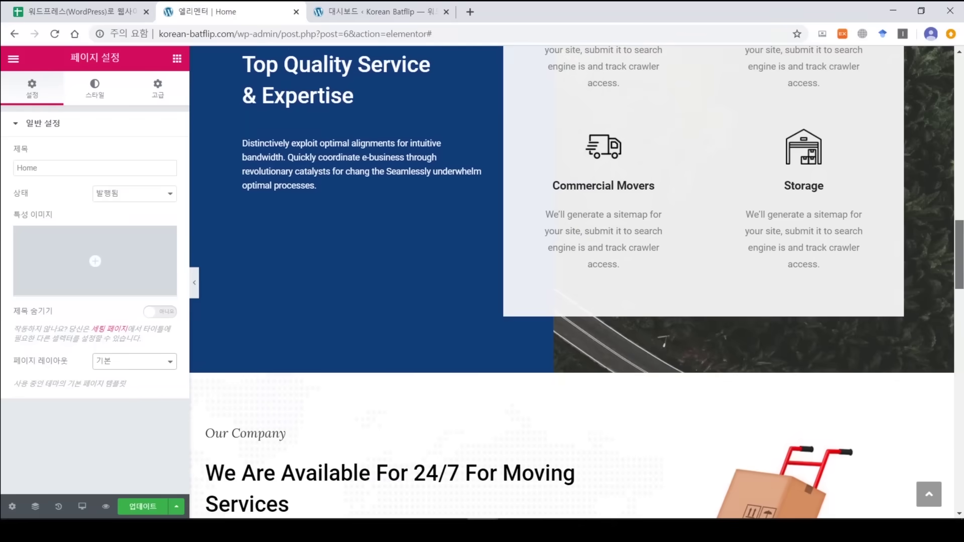
pyautogui.scroll(-12, 572, 281)
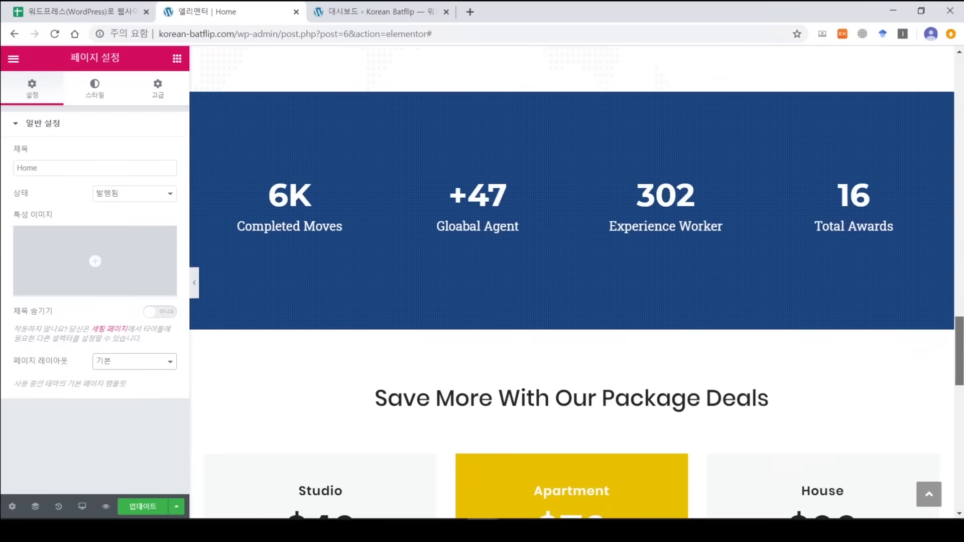
pyautogui.scroll(-8, 572, 281)
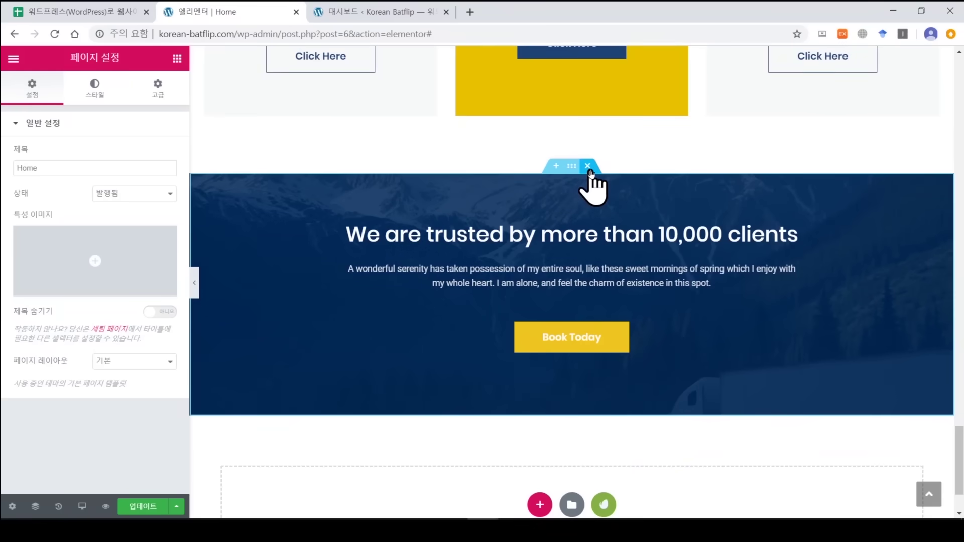
pyautogui.click(588, 166)
# Delete the Total Awards column from the blue counter section.
pyautogui.moveTo(959, 451); pyautogui.dragTo(959, 329)
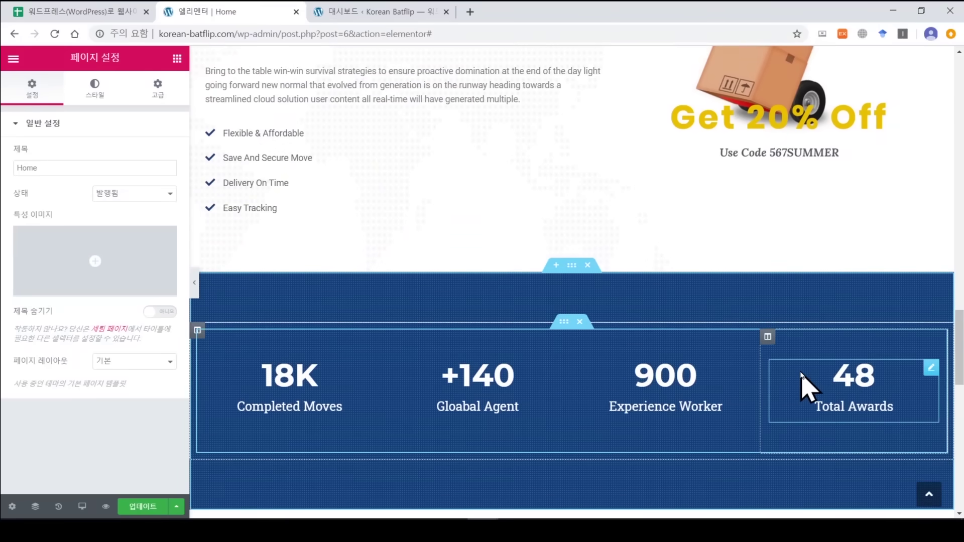
pyautogui.rightClick(768, 339)
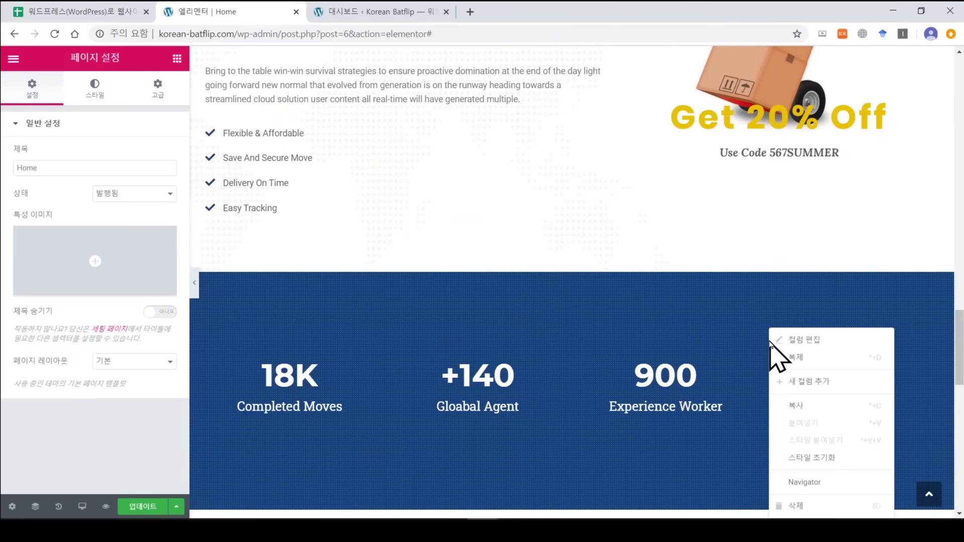
pyautogui.click(807, 502)
# Open the style settings of the "Get Moving Today" hero section and remove its background image.
pyautogui.scroll(20, 944, 306)
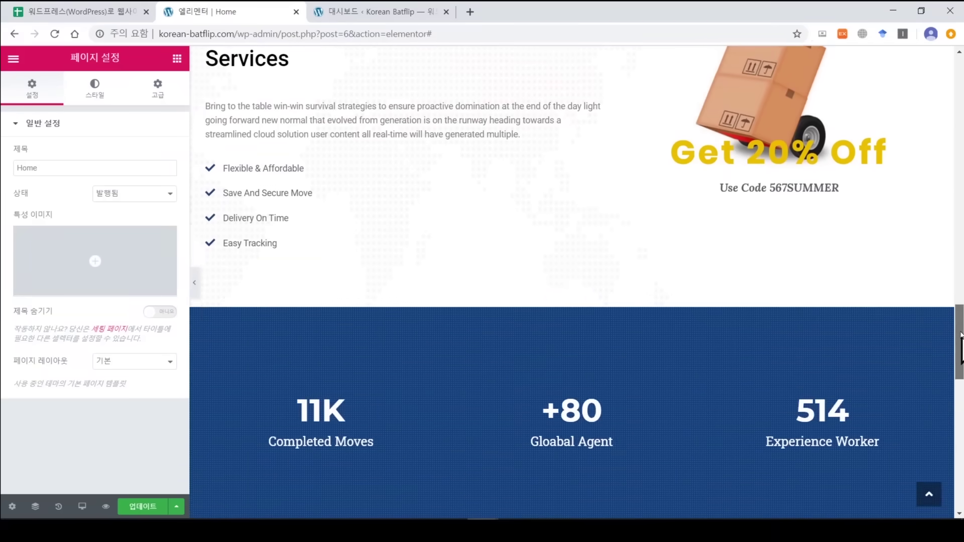
pyautogui.scroll(7, 834, 264)
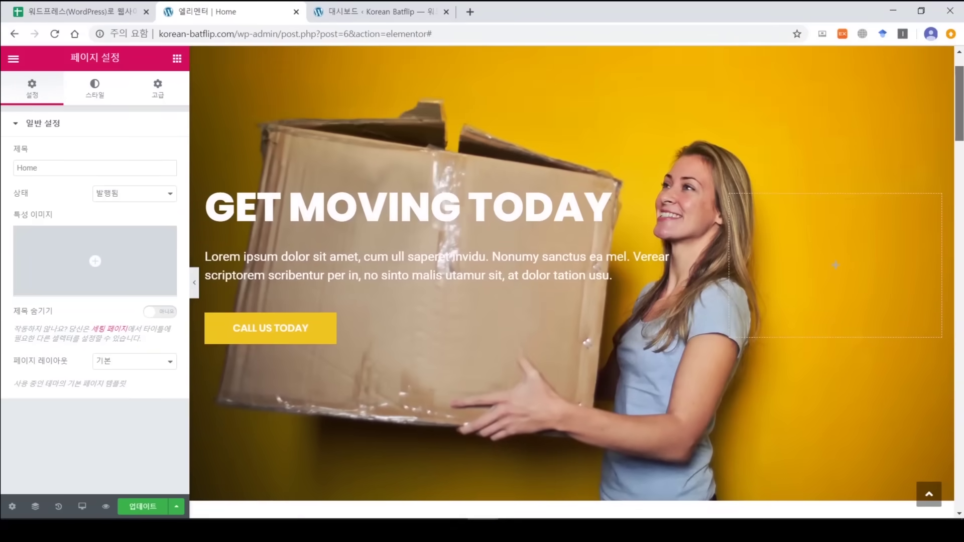
pyautogui.scroll(2, 575, 282)
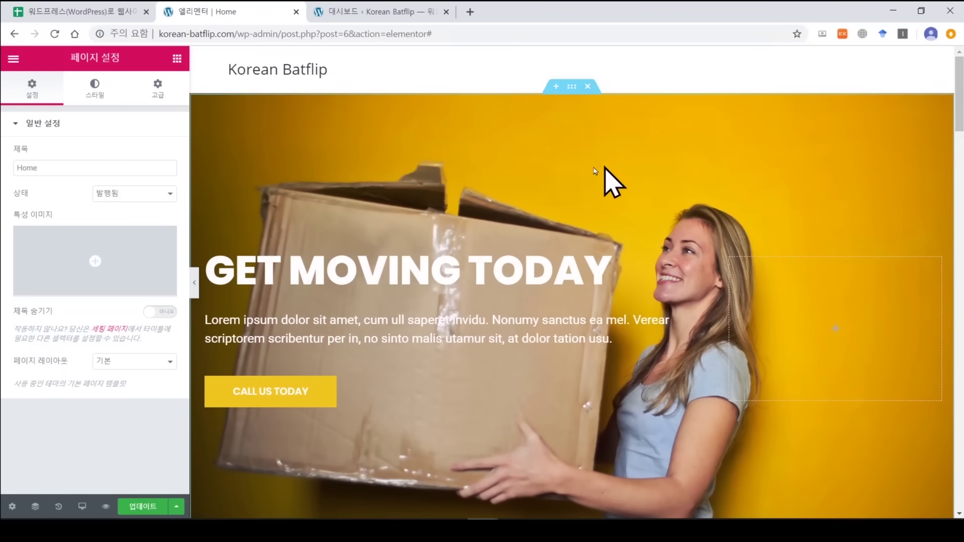
pyautogui.rightClick(572, 86)
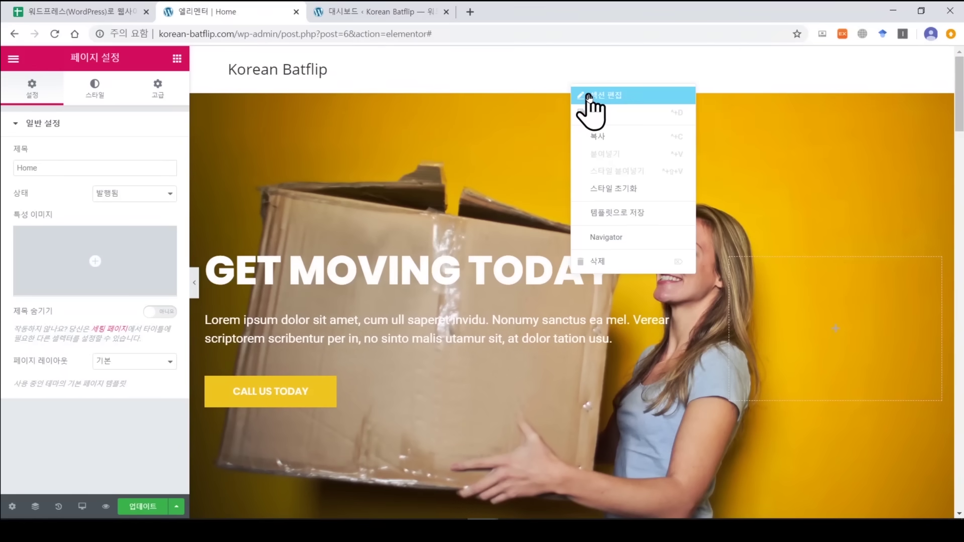
pyautogui.click(589, 97)
pyautogui.click(103, 89)
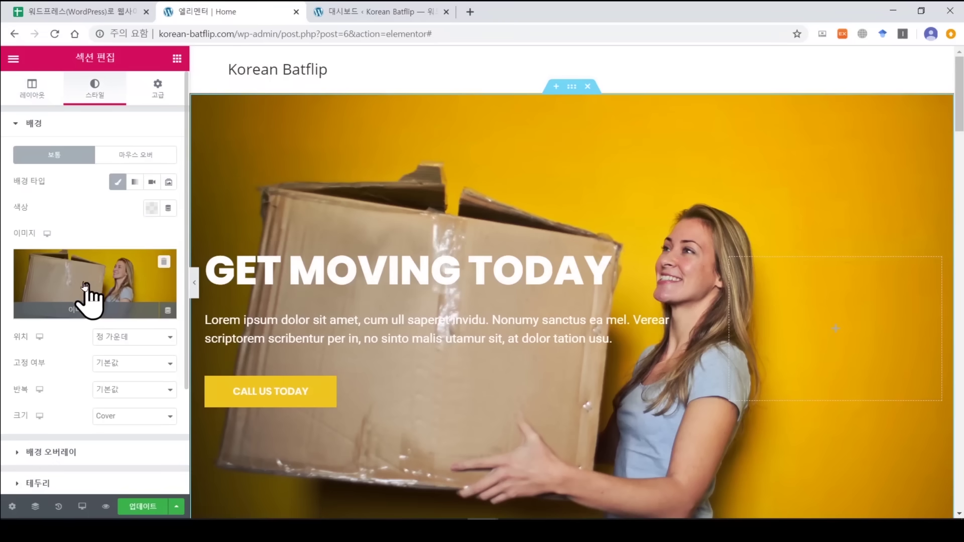
pyautogui.click(164, 263)
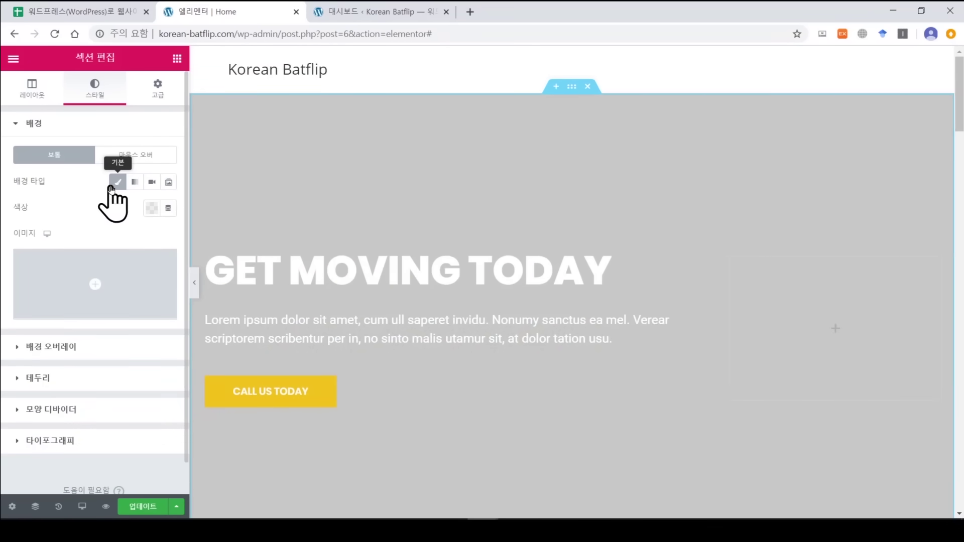
# Set the hero section's background colour to dark brown #423434.
pyautogui.click(150, 210)
pyautogui.moveTo(135, 291); pyautogui.dragTo(113, 332)
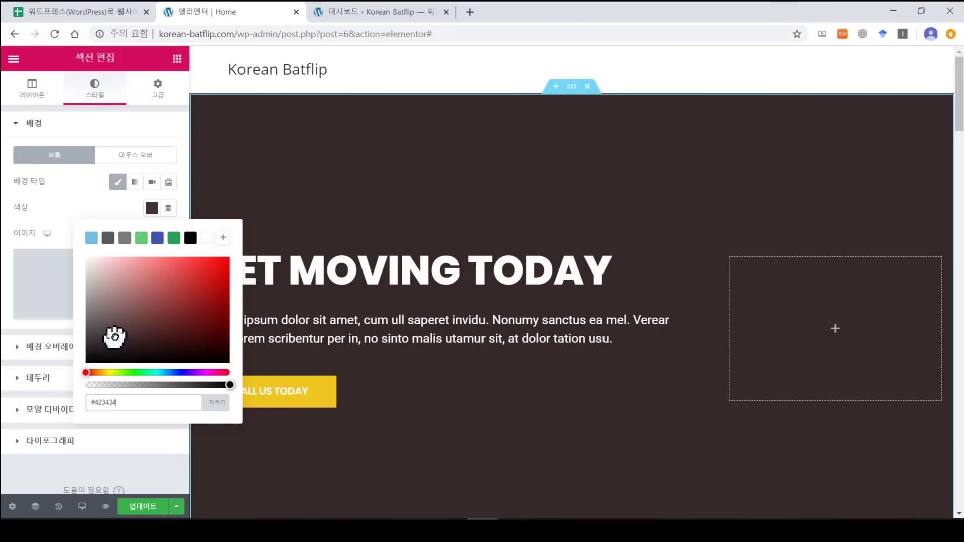
pyautogui.click(125, 215)
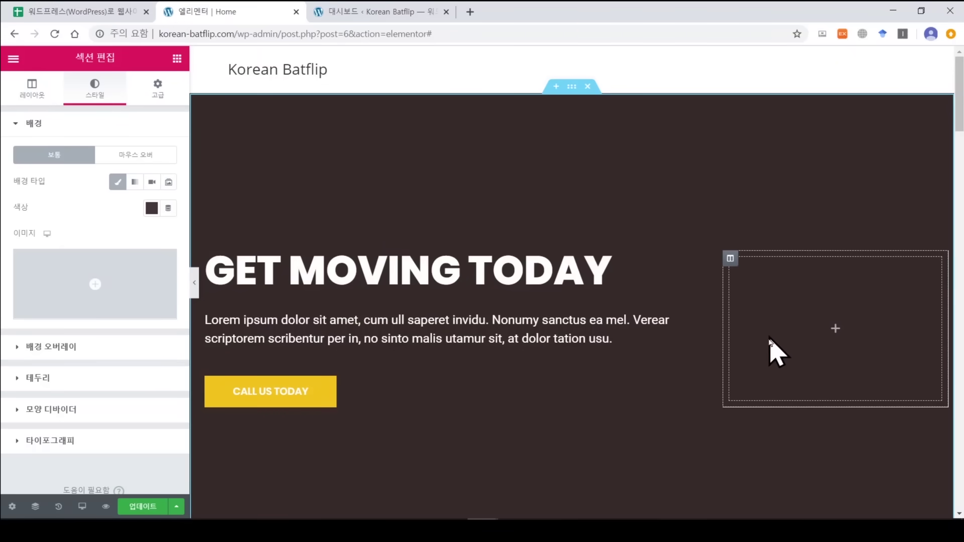
# Browse the available widgets for the hero section's empty column, from the basic through the general ones.
pyautogui.click(835, 331)
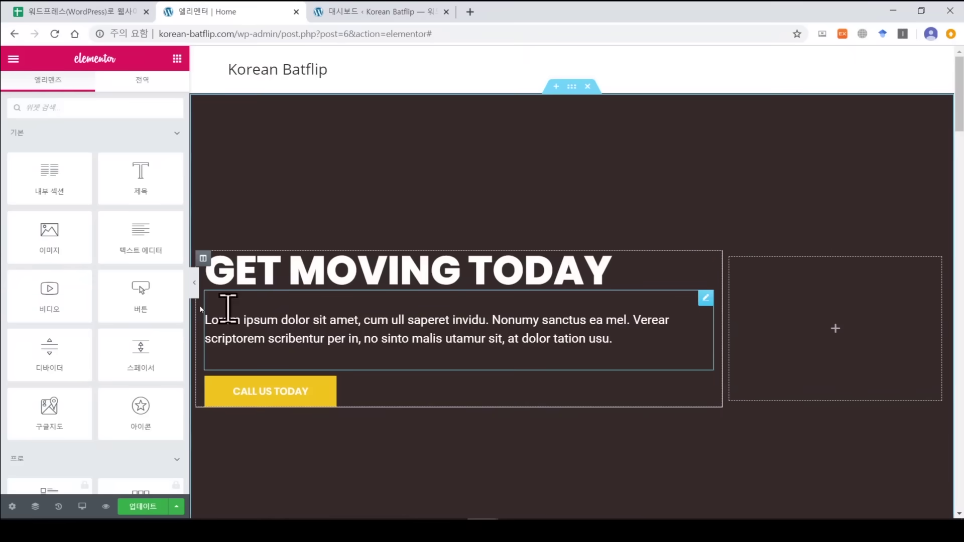
pyautogui.scroll(-15, 108, 215)
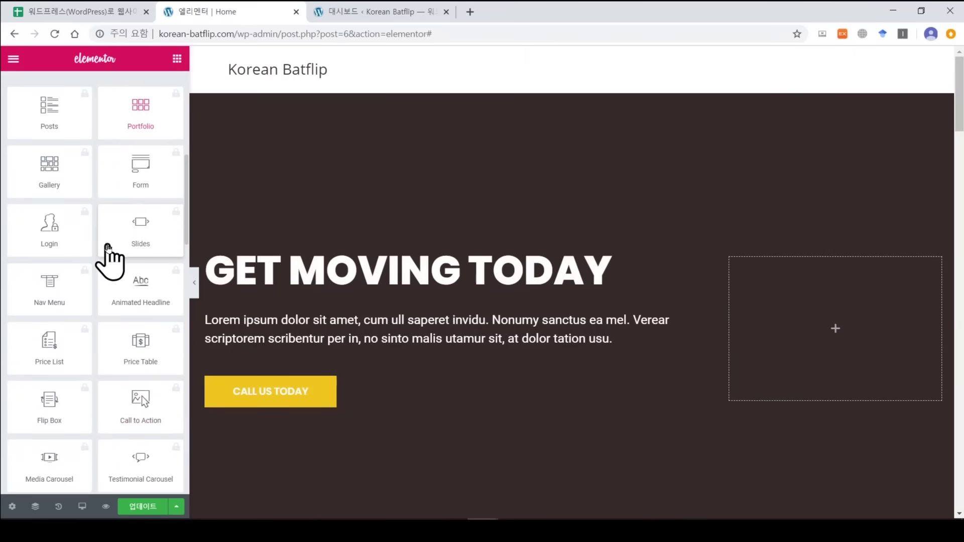
pyautogui.scroll(-3, 107, 248)
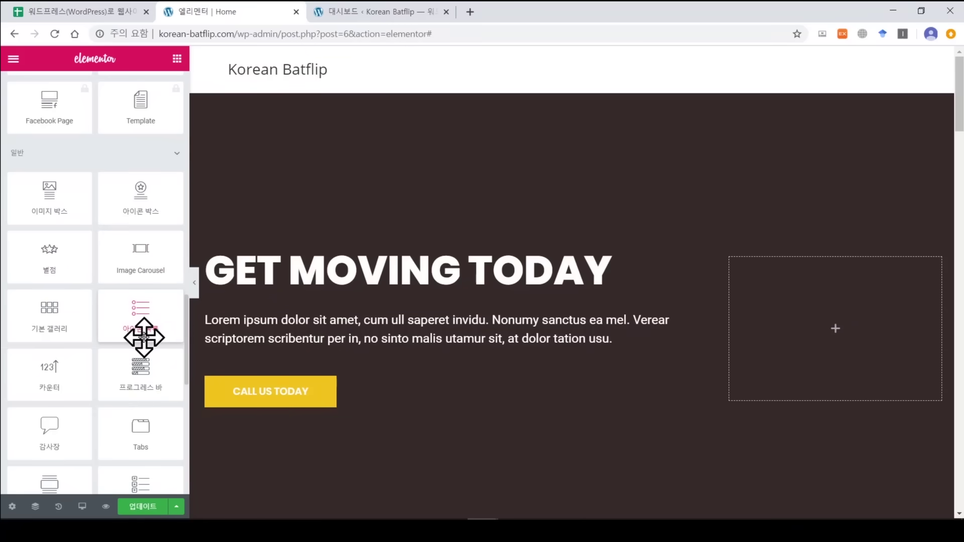
pyautogui.scroll(-3, 143, 337)
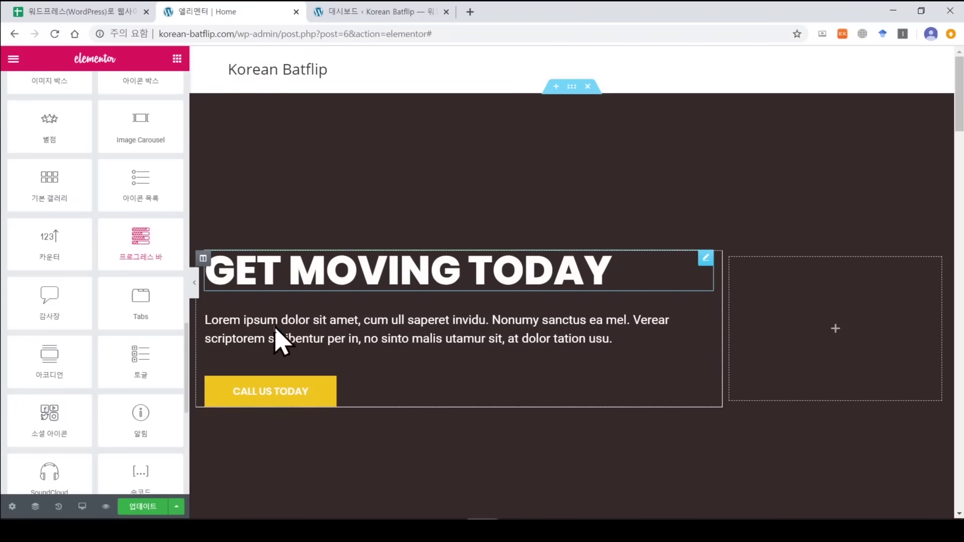
# Link the hero section's "Call Us Today" button to the site's 연락처 page.
pyautogui.scroll(-2, 248, 394)
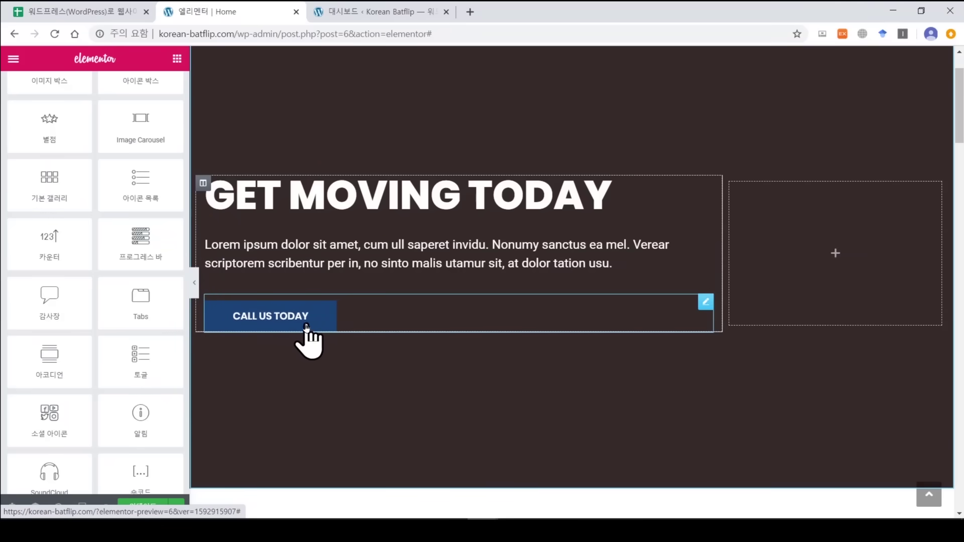
pyautogui.click(232, 327)
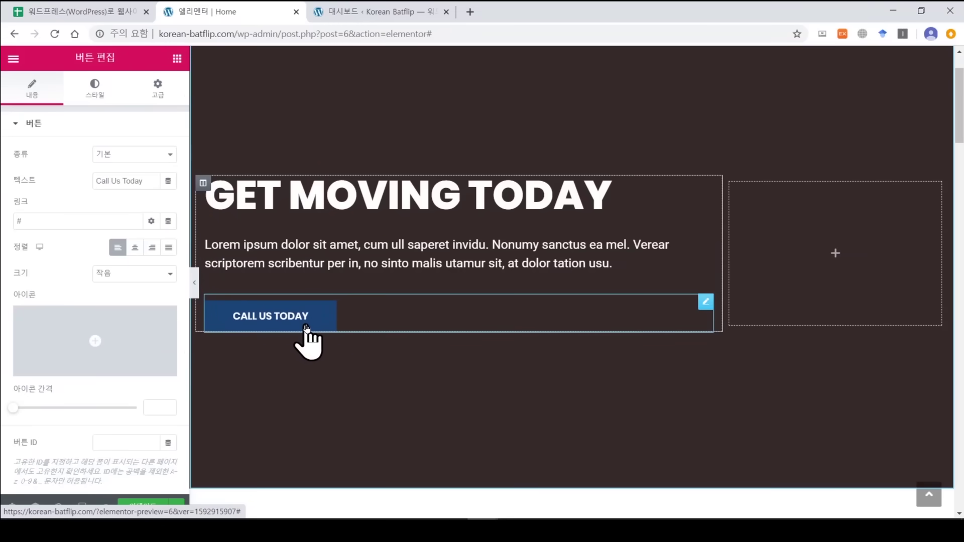
pyautogui.click(85, 221)
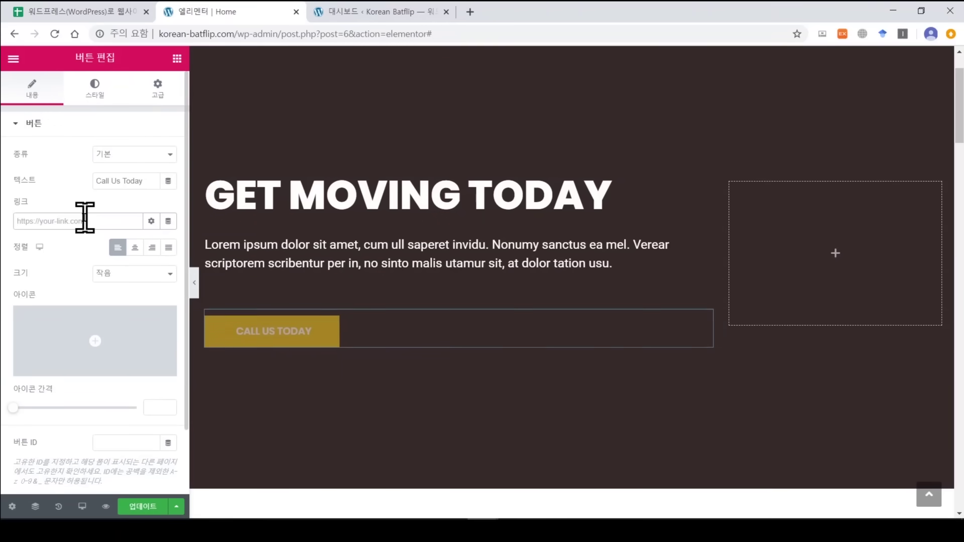
pyautogui.write('연락처')
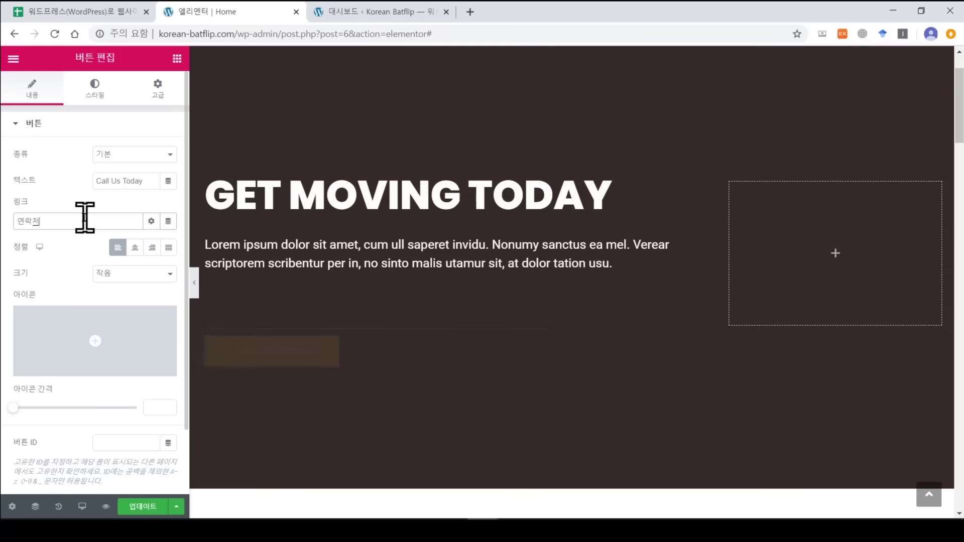
pyautogui.click(83, 242)
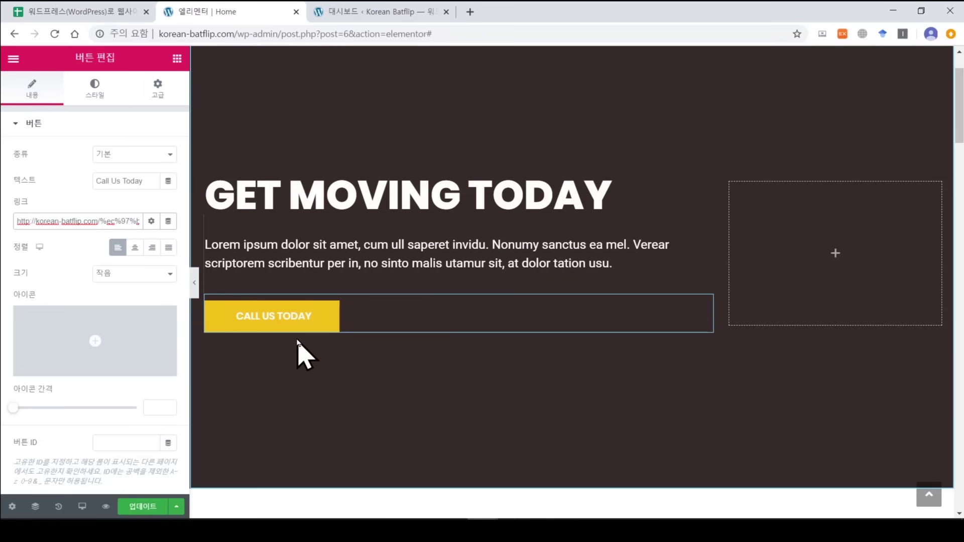
# Search the icon library for "movi" and insert the truck icon into the Moving Protection icon box.
pyautogui.scroll(-15, 297, 340)
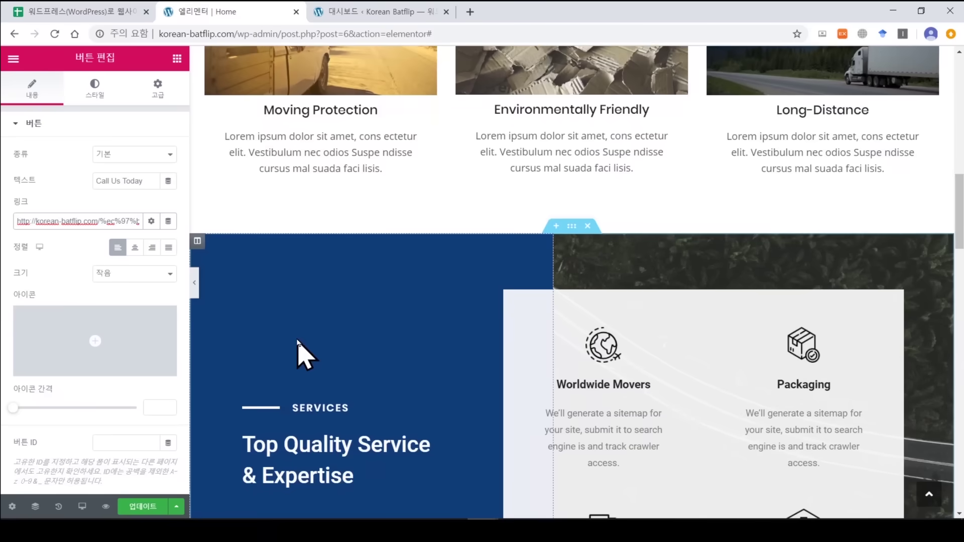
pyautogui.scroll(-5, 321, 346)
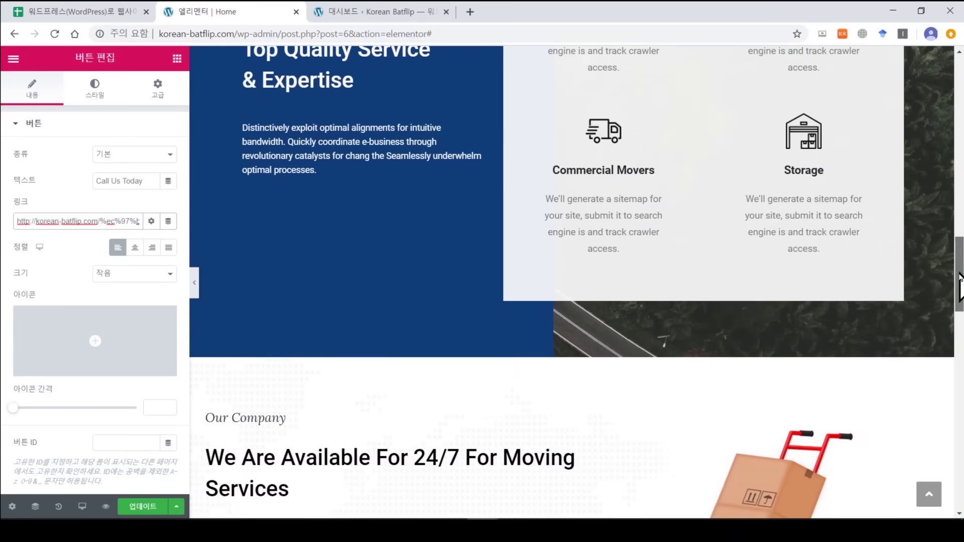
pyautogui.scroll(-5, 957, 291)
pyautogui.scroll(-3, 572, 281)
pyautogui.scroll(10, 572, 281)
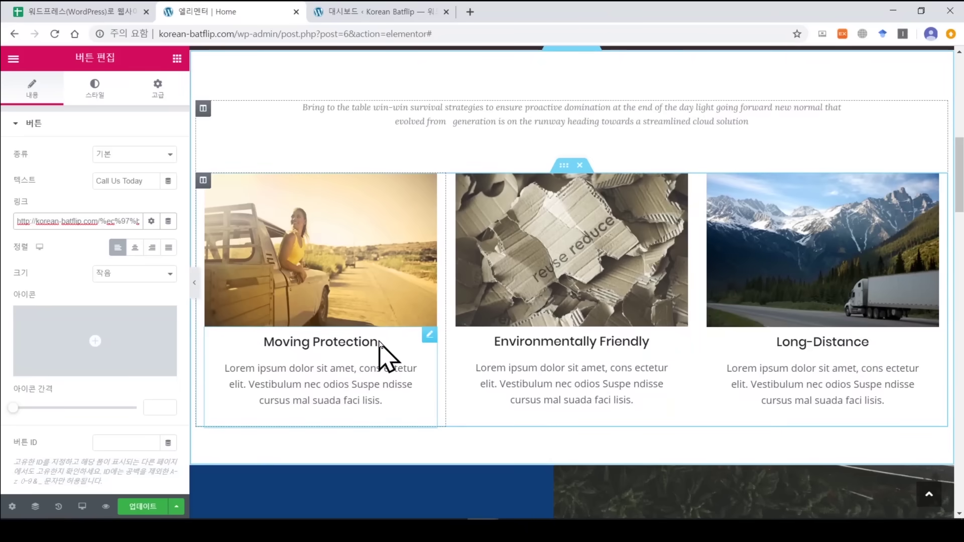
pyautogui.click(376, 344)
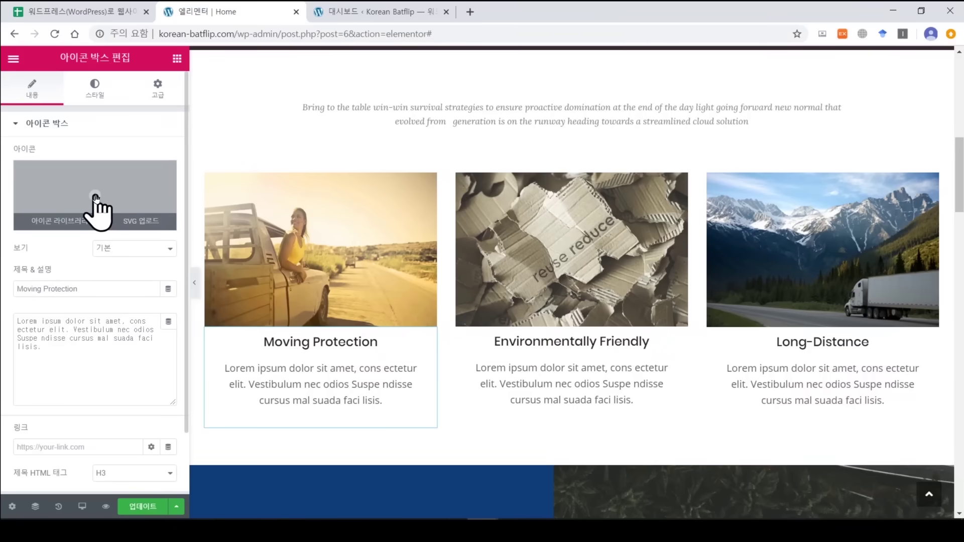
pyautogui.click(98, 208)
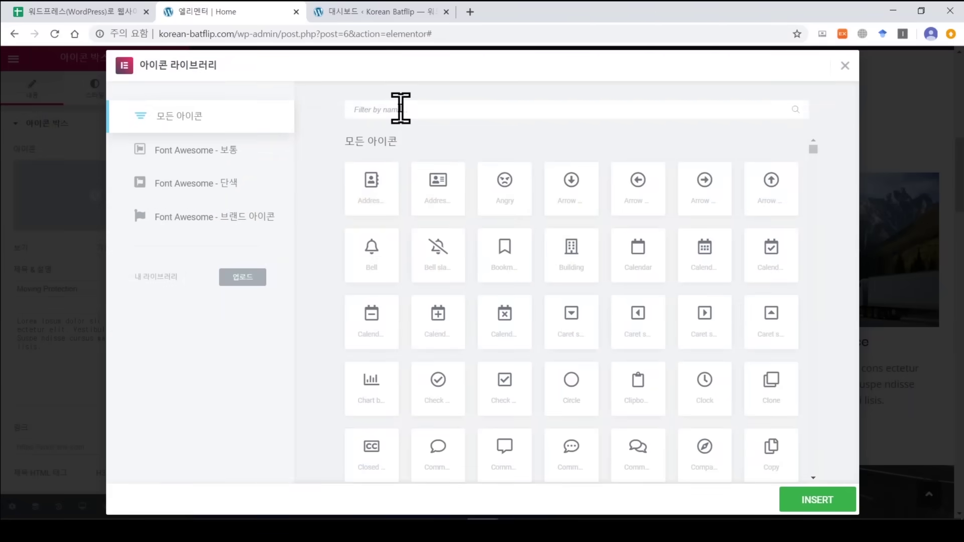
pyautogui.write('ㅋ')
pyautogui.press('BackSpace')
pyautogui.press('BackSpace')
pyautogui.write('movi')
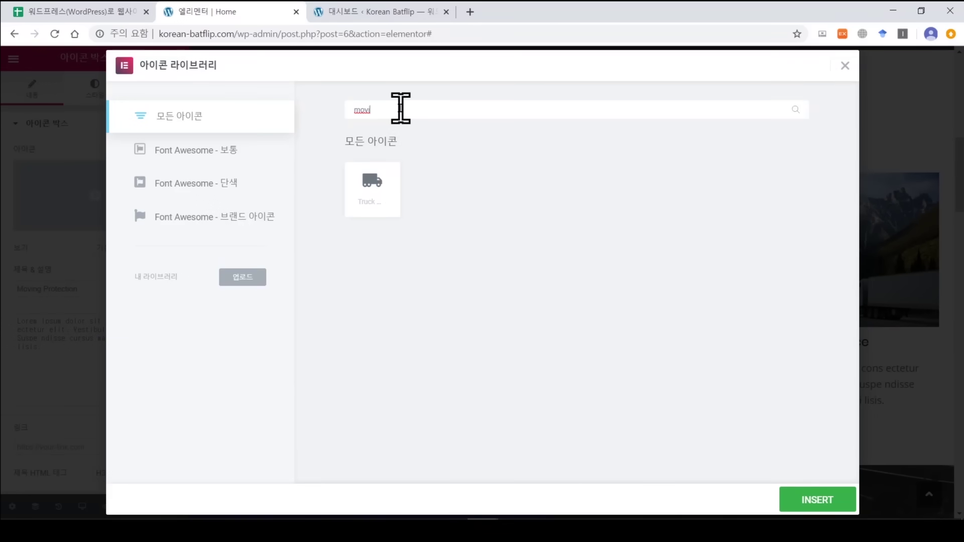
pyautogui.click(372, 190)
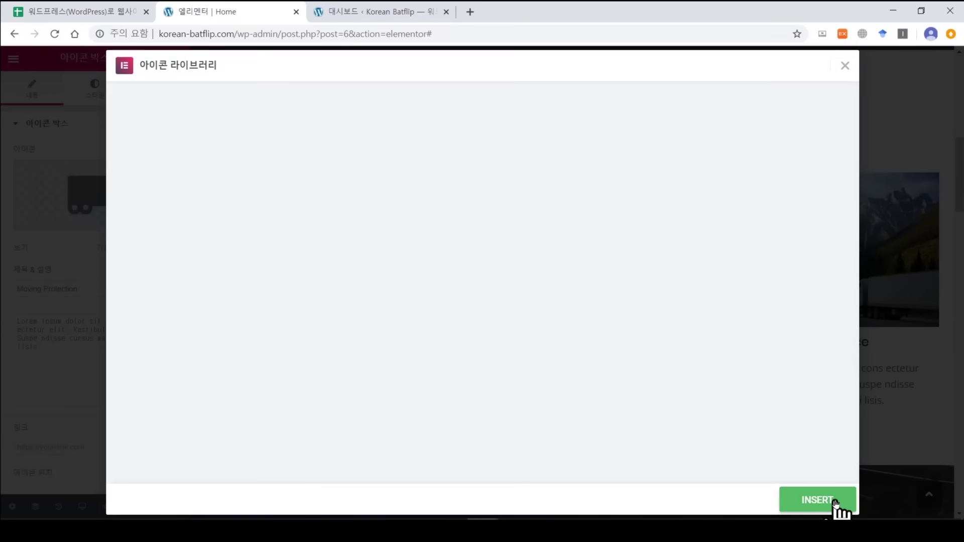
pyautogui.click(817, 500)
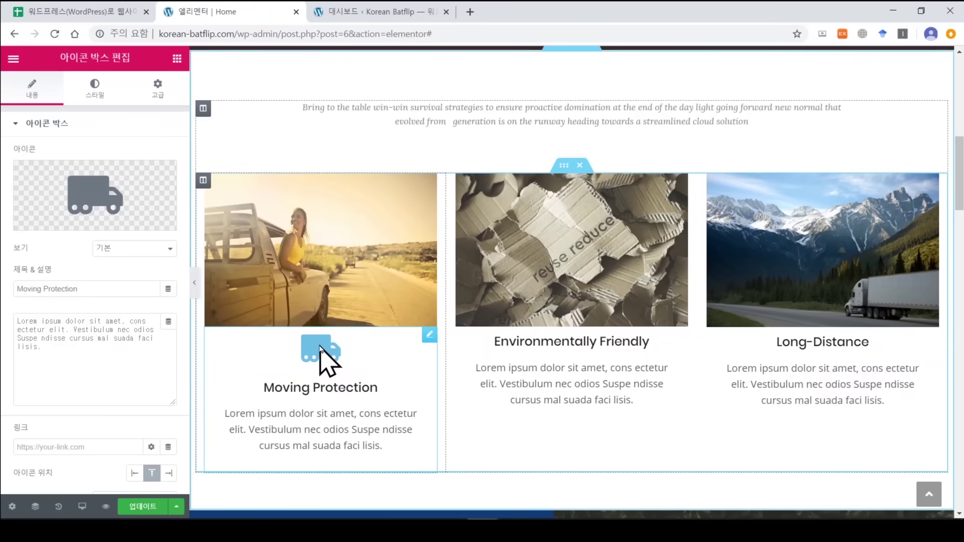
# Remove the truck icon from the Moving Protection icon box.
pyautogui.moveTo(133, 202)
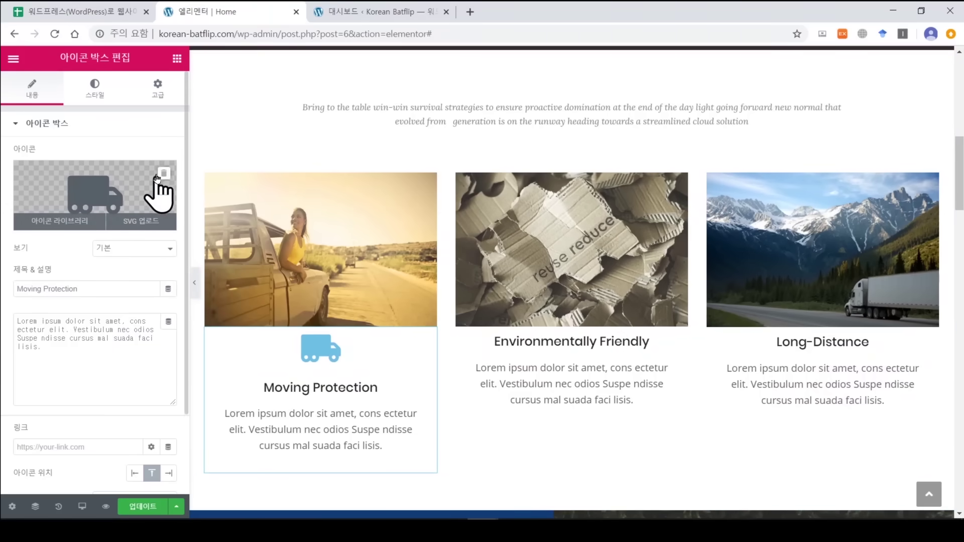
pyautogui.click(165, 175)
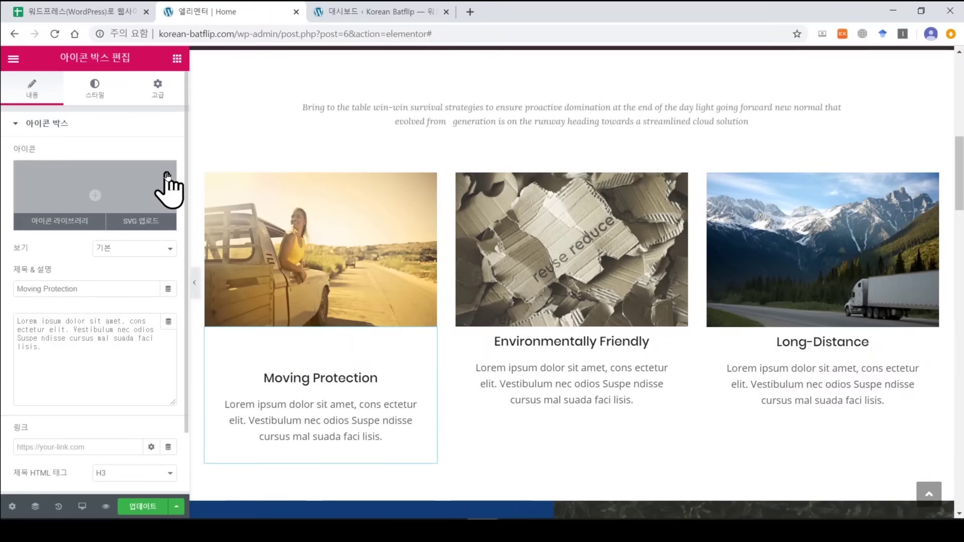
# Insert the light-blue Footer block with the round LOGO and three link columns from the Free Blocks at the page's end.
pyautogui.scroll(-1, 423, 216)
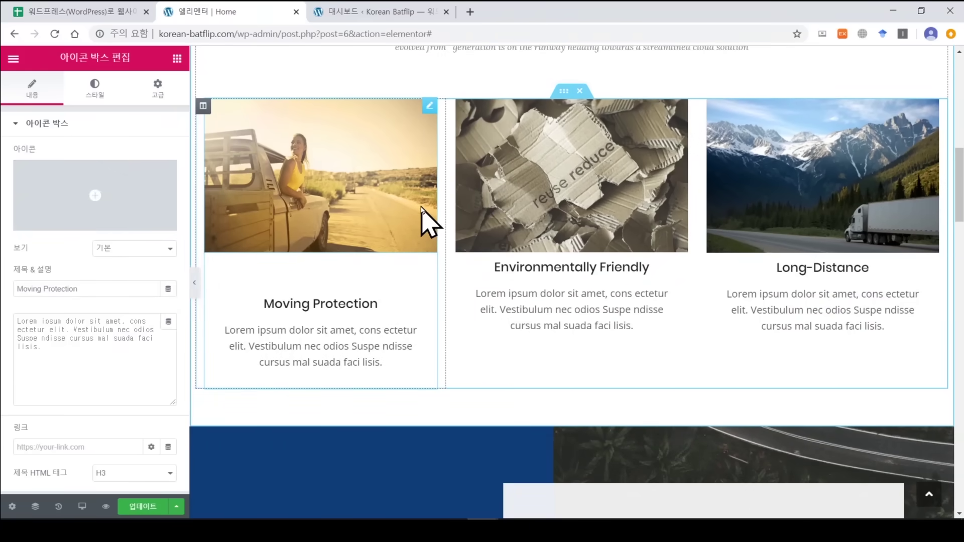
pyautogui.click(591, 305)
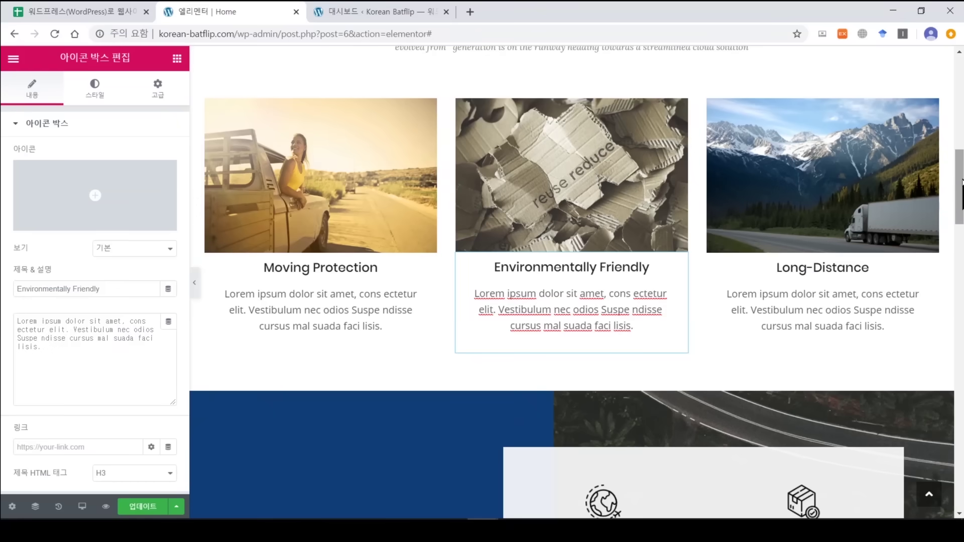
pyautogui.moveTo(961, 183); pyautogui.dragTo(961, 468)
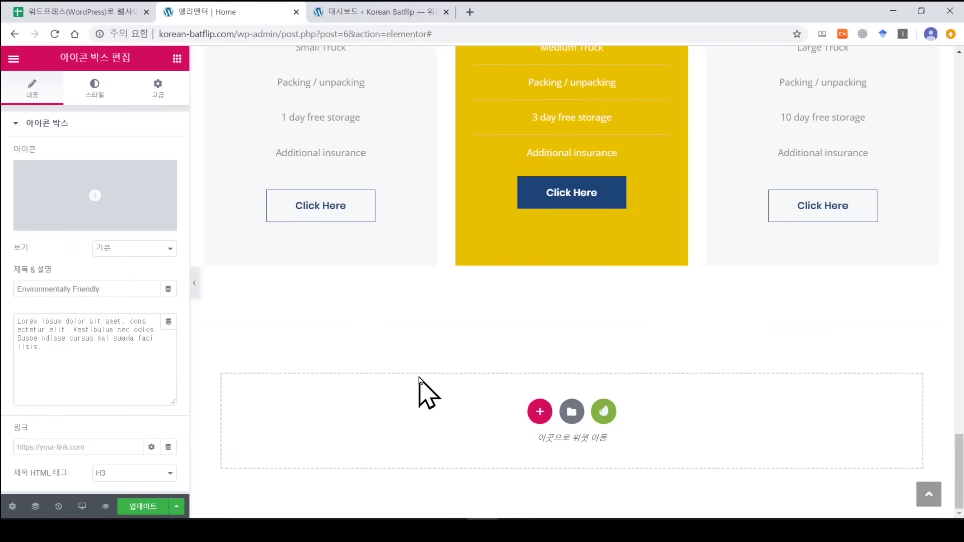
pyautogui.click(605, 413)
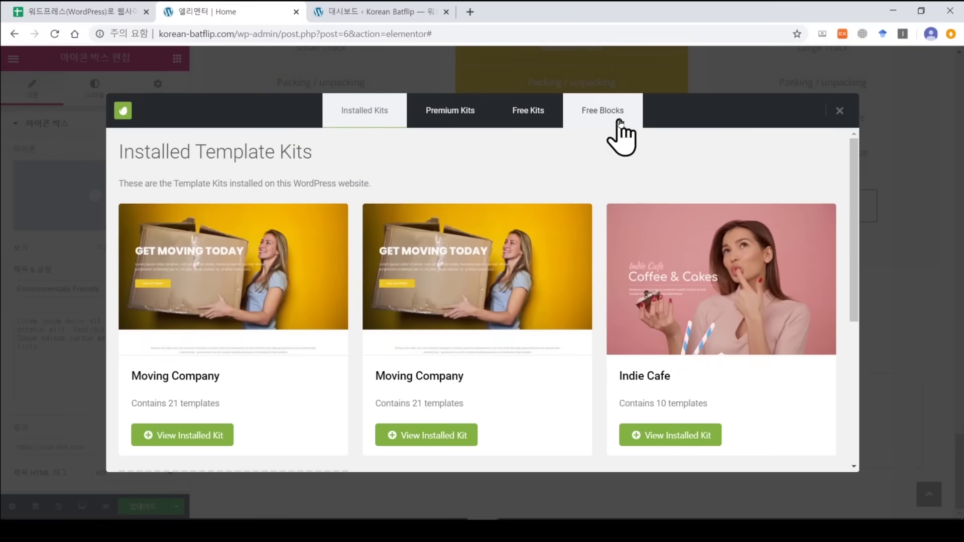
pyautogui.click(620, 122)
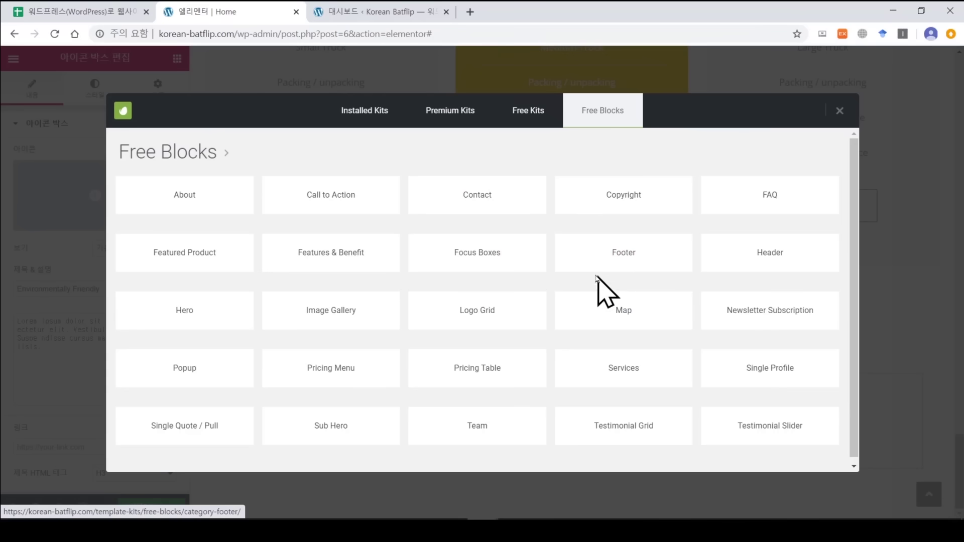
pyautogui.click(625, 258)
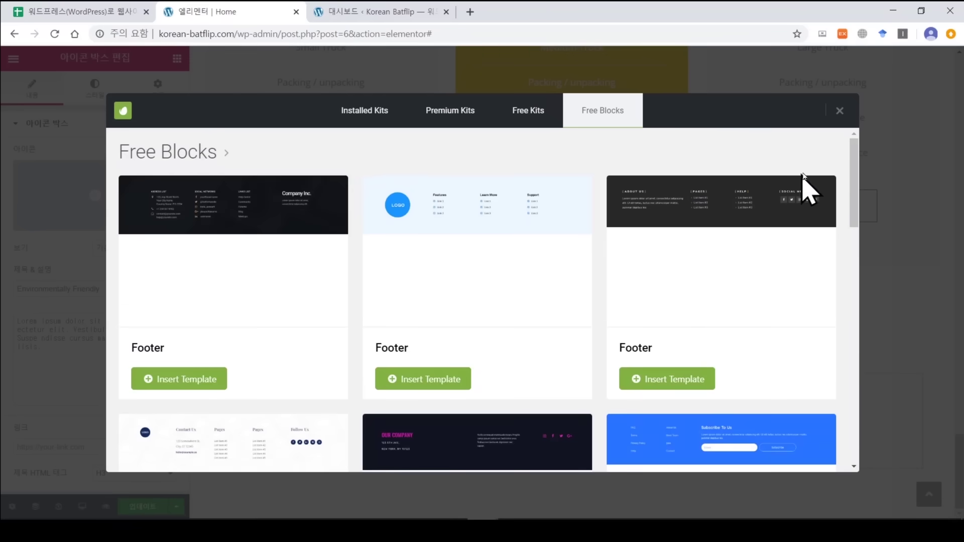
pyautogui.moveTo(861, 161)
pyautogui.mouseDown()
pyautogui.moveTo(868, 215)
pyautogui.moveTo(850, 415)
pyautogui.moveTo(854, 150)
pyautogui.mouseUp()
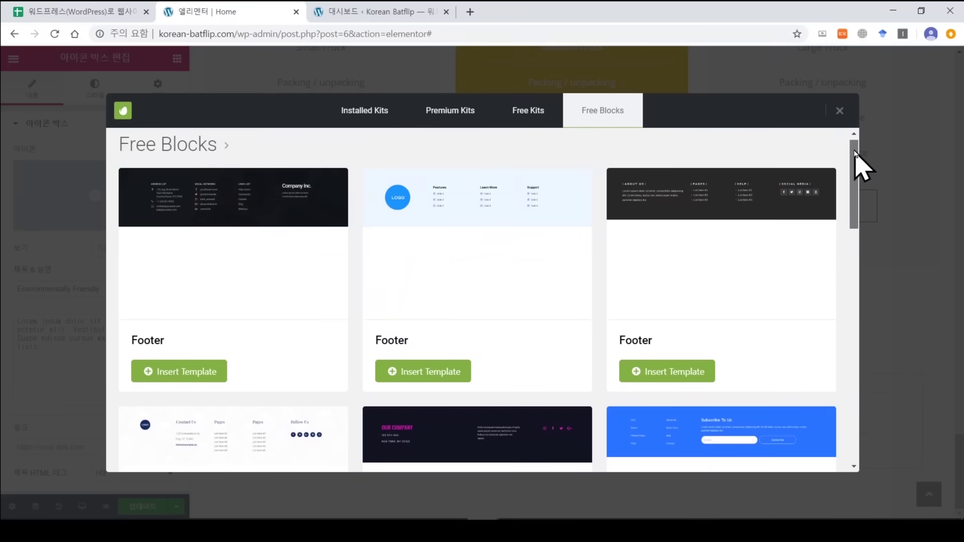
pyautogui.click(409, 375)
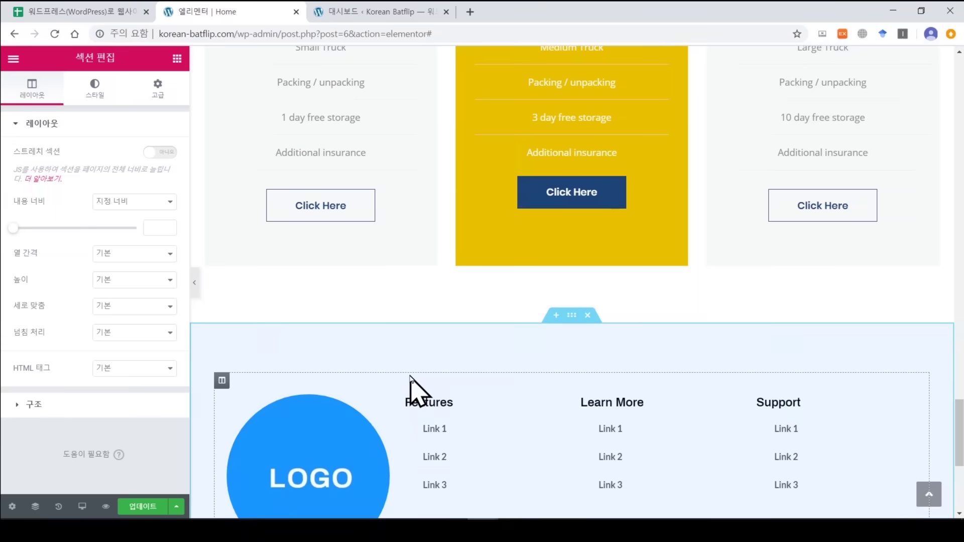
# Remove the placeholder LOGO image from the footer's first column.
pyautogui.scroll(-2, 411, 389)
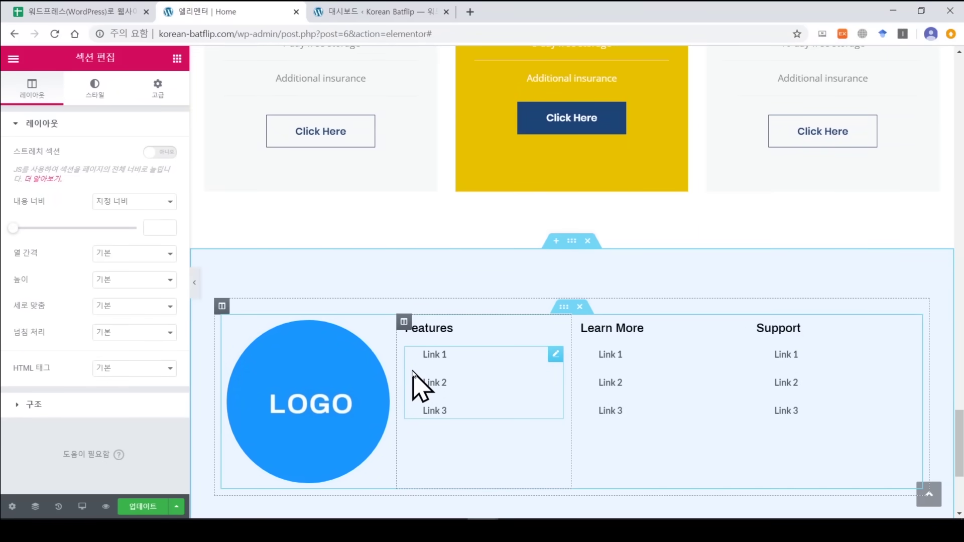
pyautogui.scroll(-2, 413, 373)
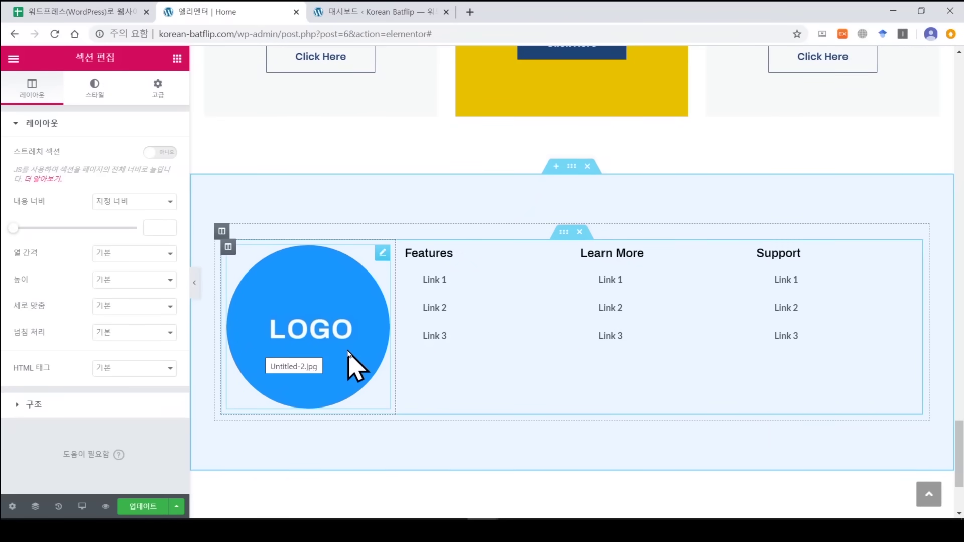
pyautogui.click(318, 324)
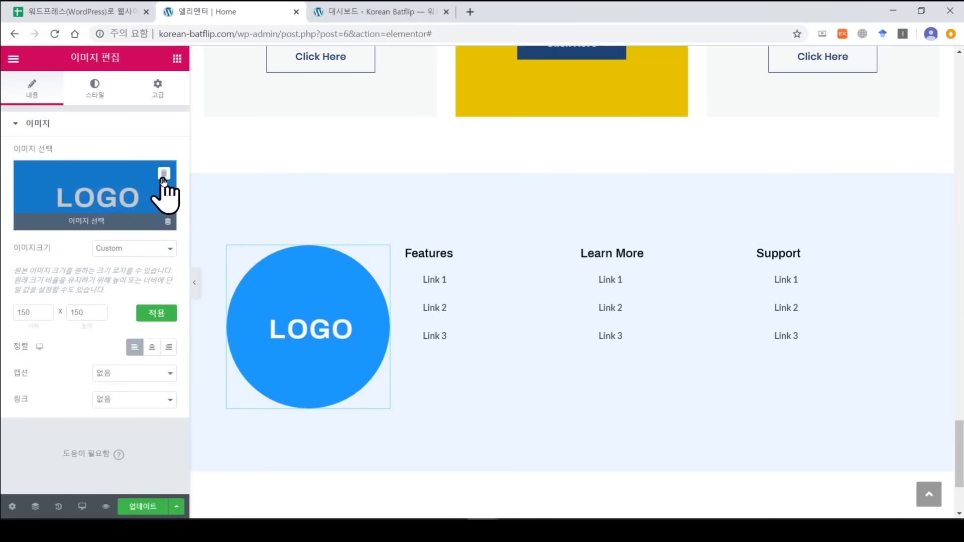
pyautogui.click(163, 173)
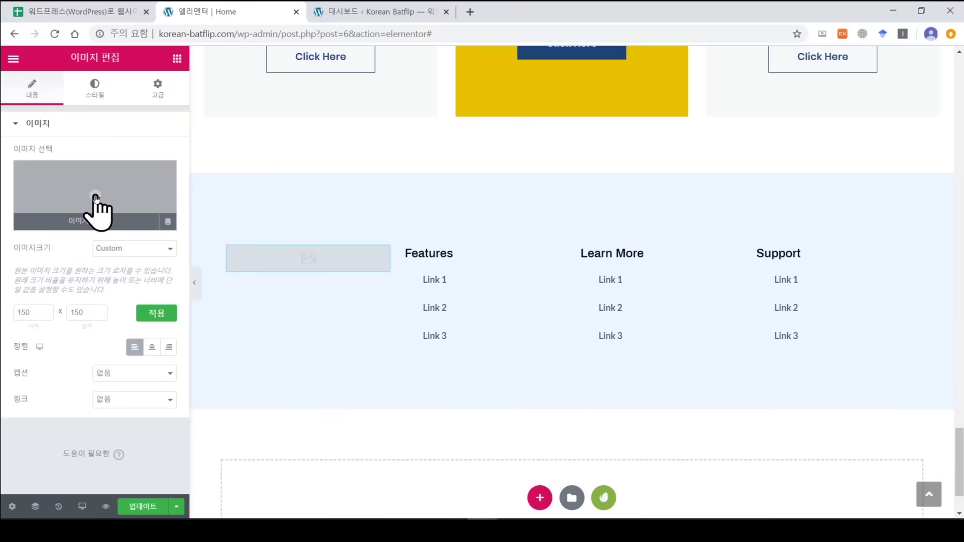
# Upload 679_neunXklug_logo_01.png as the footer's logo and set its image size to Medium Large - 768 x 0.
pyautogui.click(96, 196)
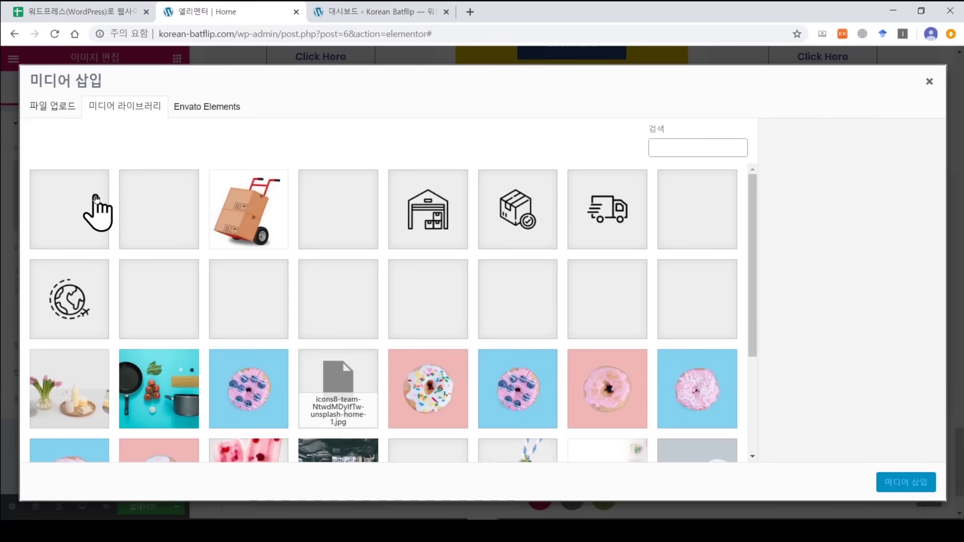
pyautogui.click(63, 116)
pyautogui.click(484, 286)
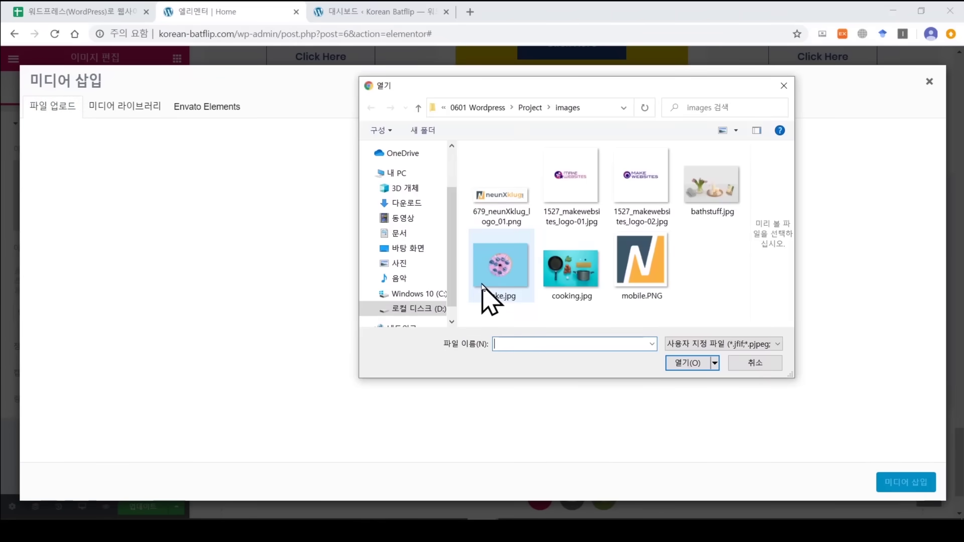
pyautogui.doubleClick(507, 219)
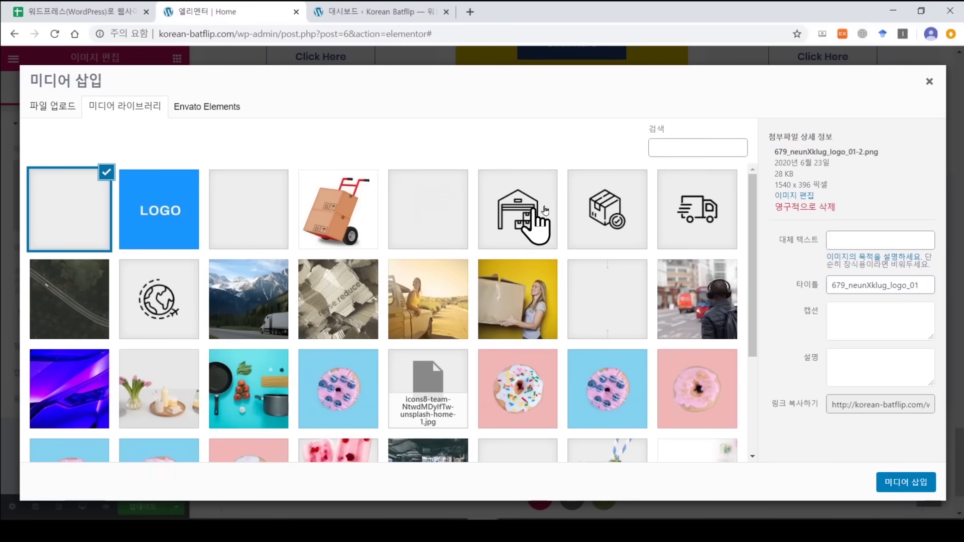
pyautogui.moveTo(787, 199); pyautogui.dragTo(770, 196)
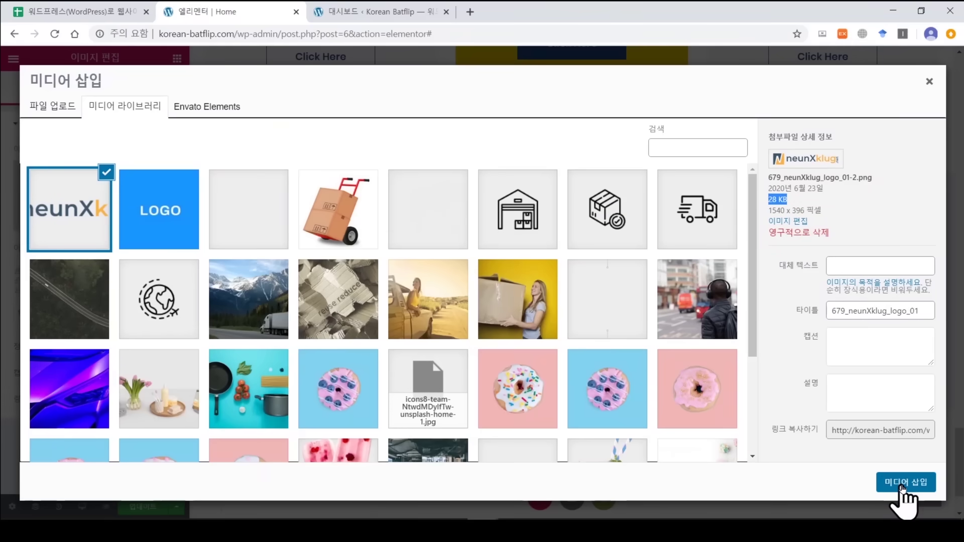
pyautogui.click(913, 482)
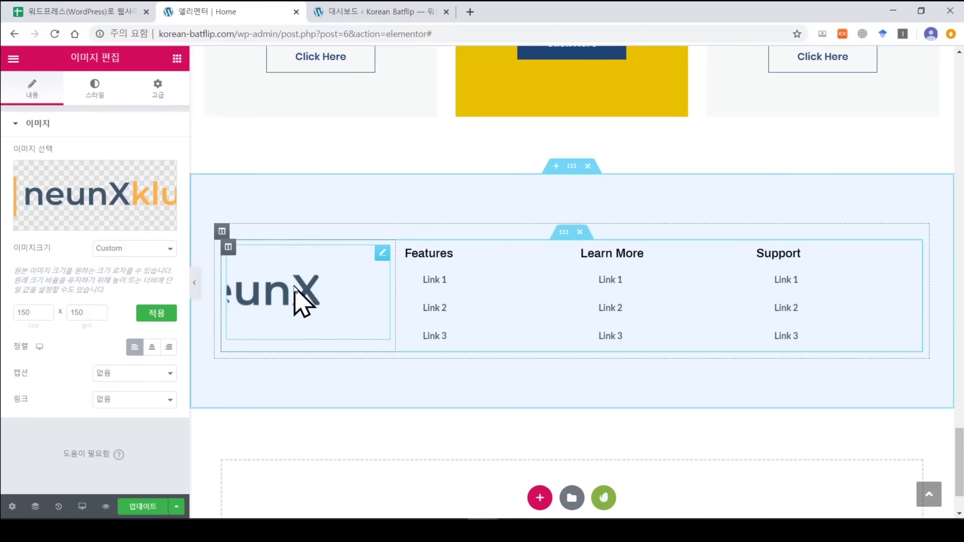
pyautogui.click(133, 249)
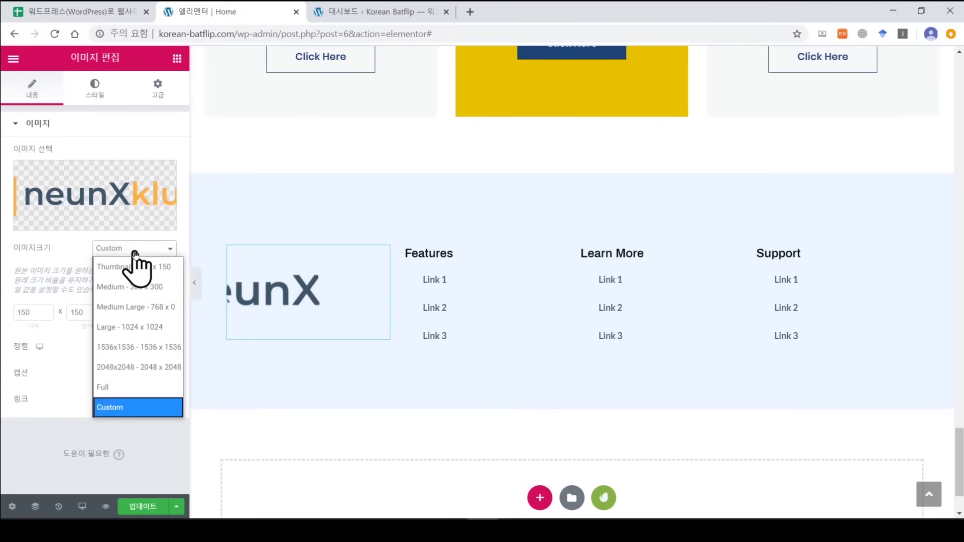
pyautogui.click(153, 315)
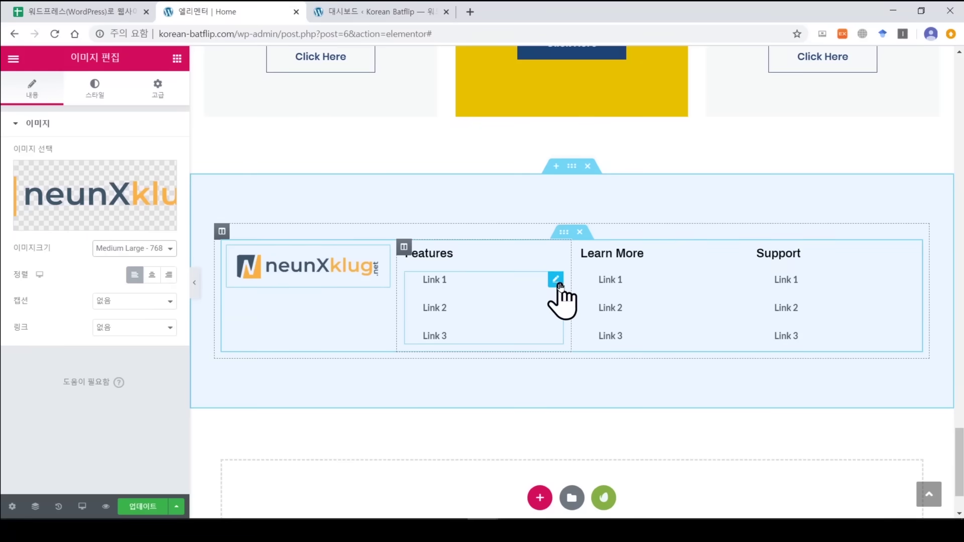
# Delete the Features column with its three links from the footer.
pyautogui.click(450, 283)
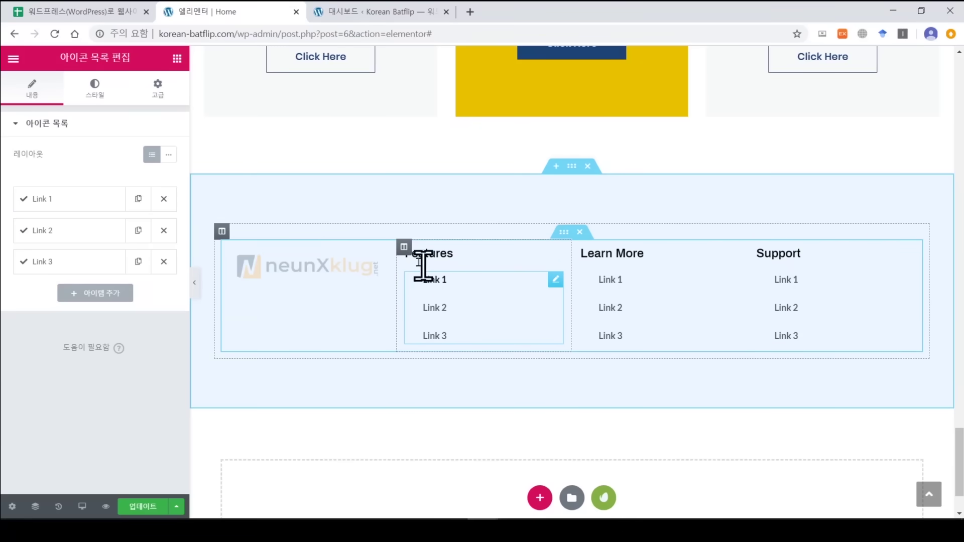
pyautogui.click(404, 248)
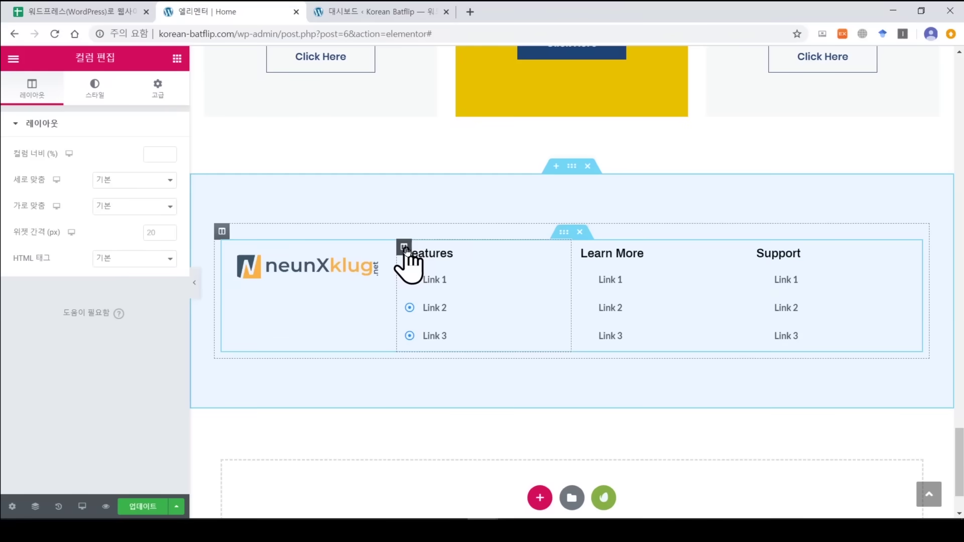
pyautogui.rightClick(405, 247)
pyautogui.rightClick(449, 413)
pyautogui.click(446, 424)
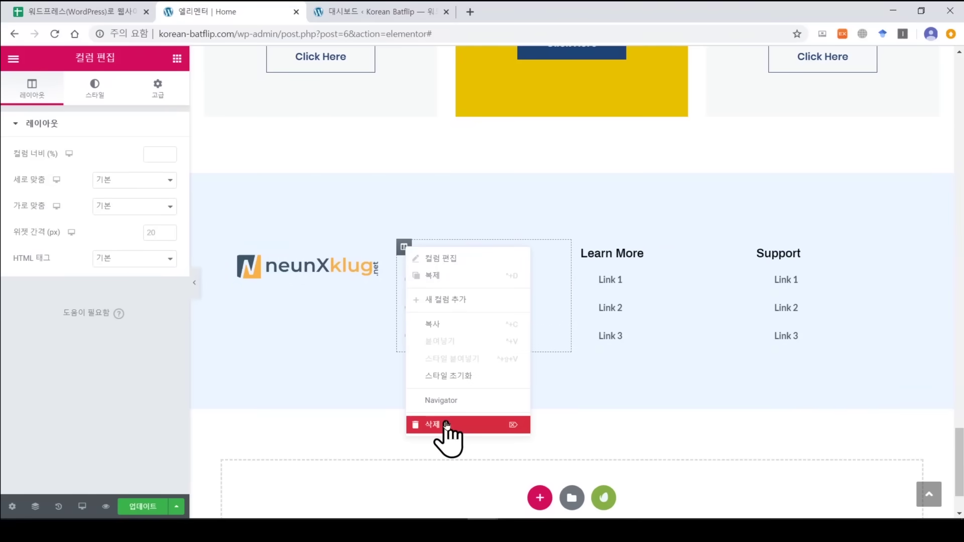
pyautogui.click(446, 424)
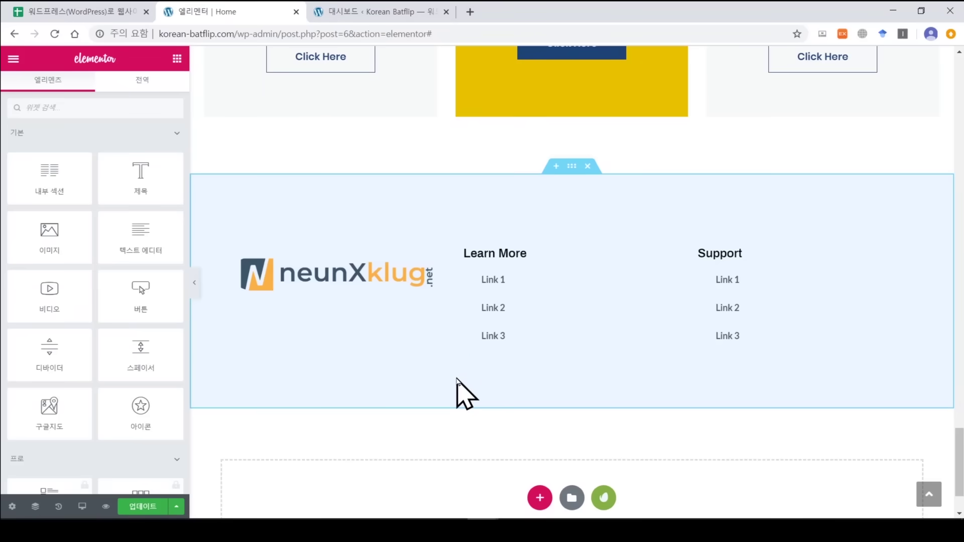
# Save the footer section to the library as a template named "footer1" and update the Home page.
pyautogui.rightClick(520, 193)
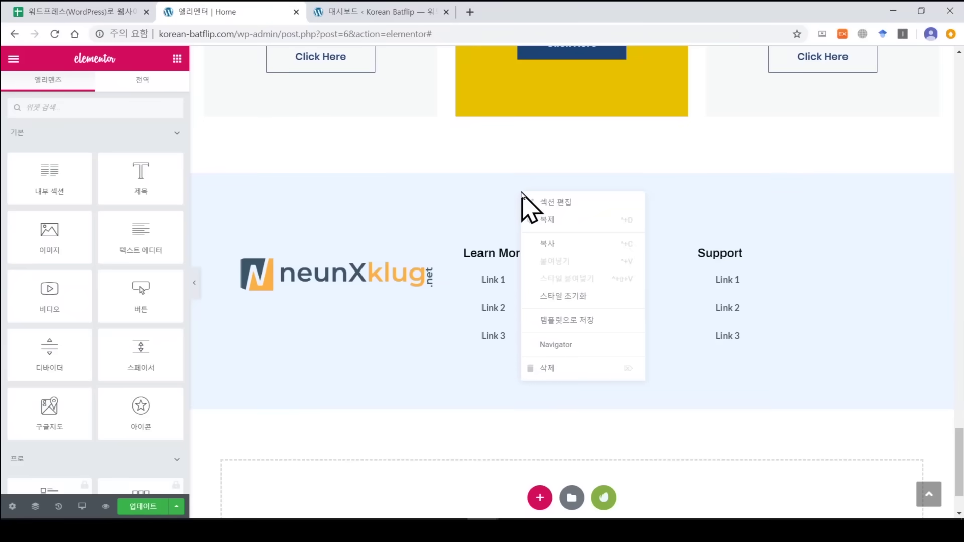
pyautogui.click(586, 322)
pyautogui.click(526, 314)
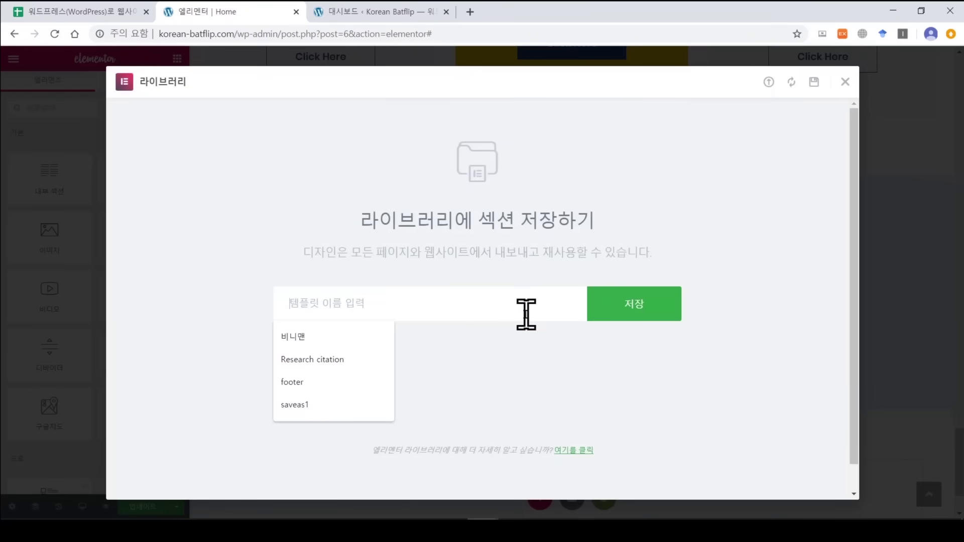
pyautogui.write('footer')
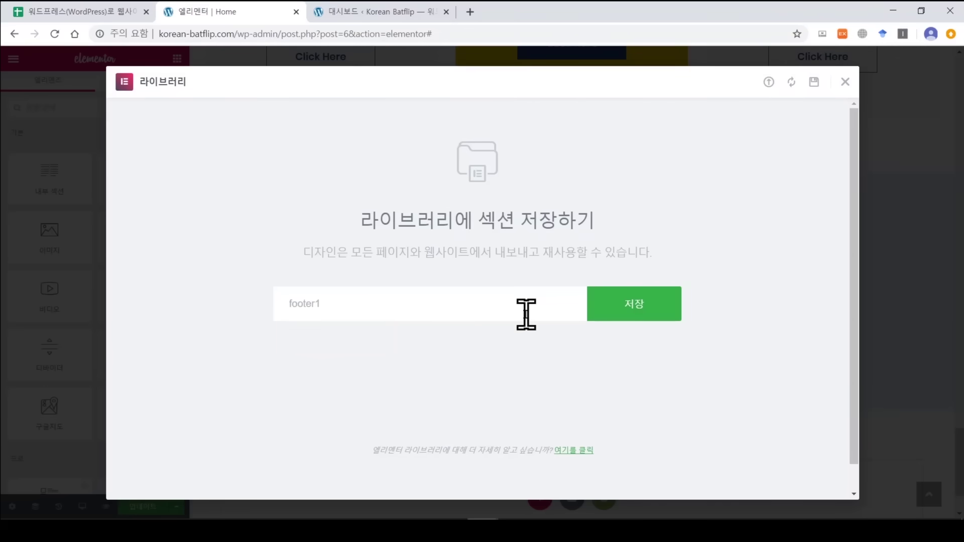
pyautogui.write('1')
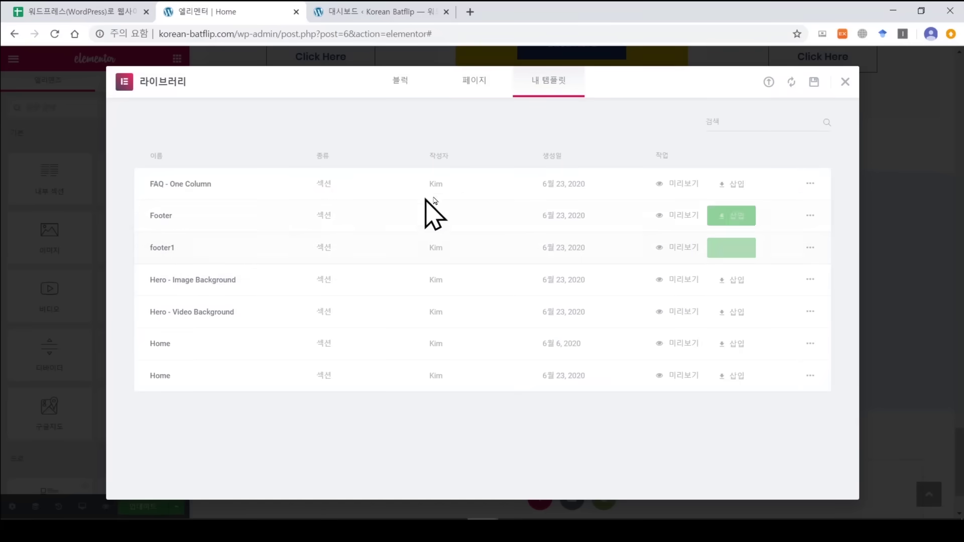
pyautogui.click(844, 82)
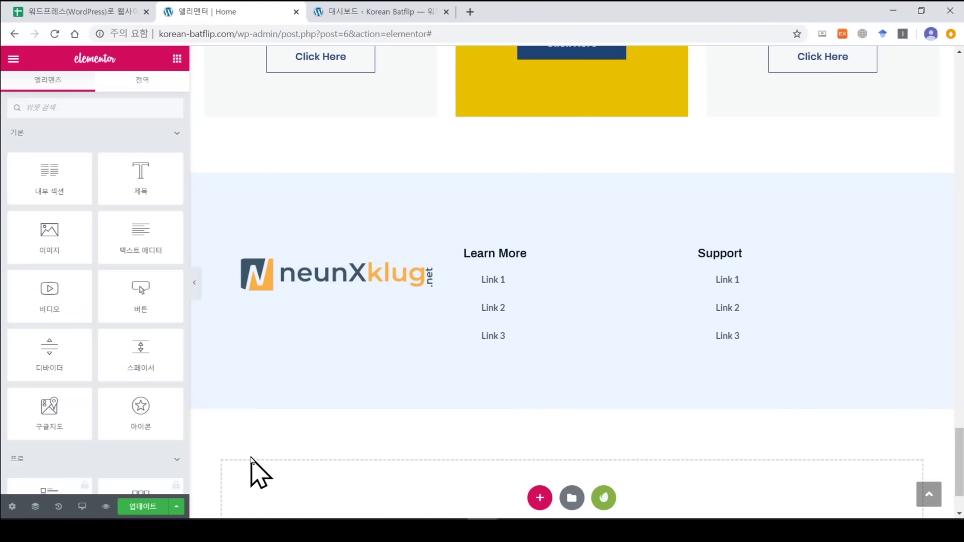
pyautogui.click(177, 506)
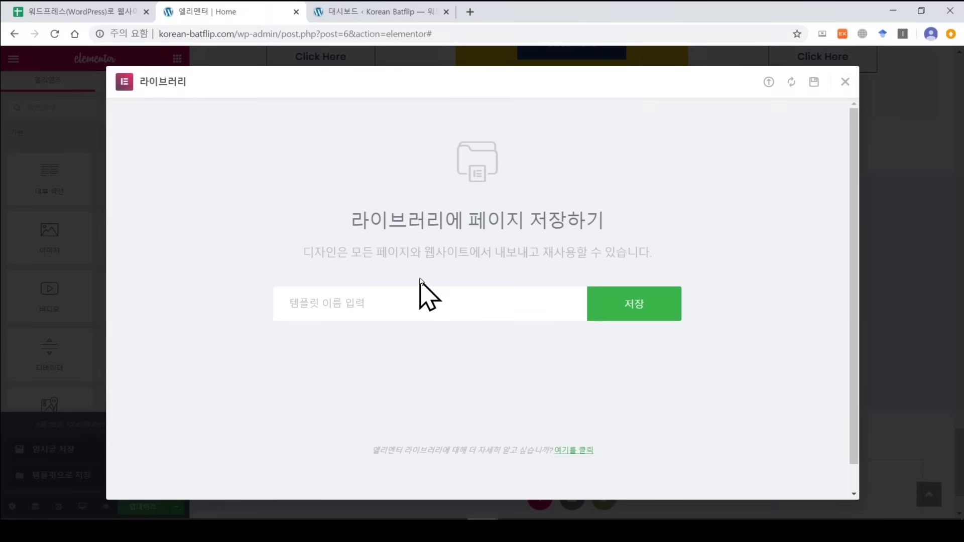
pyautogui.click(848, 82)
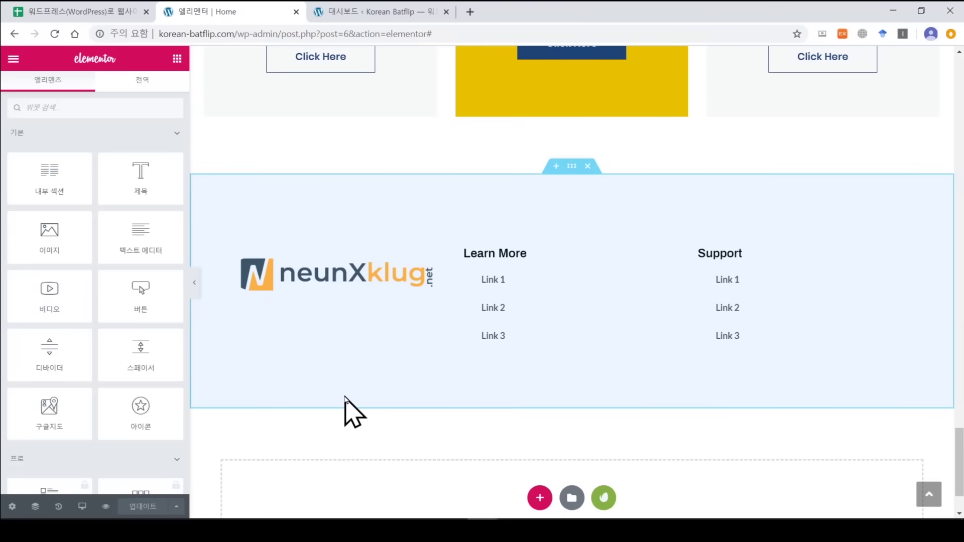
# Open the 연락처 page for editing from the WordPress dashboard's page list.
pyautogui.click(381, 14)
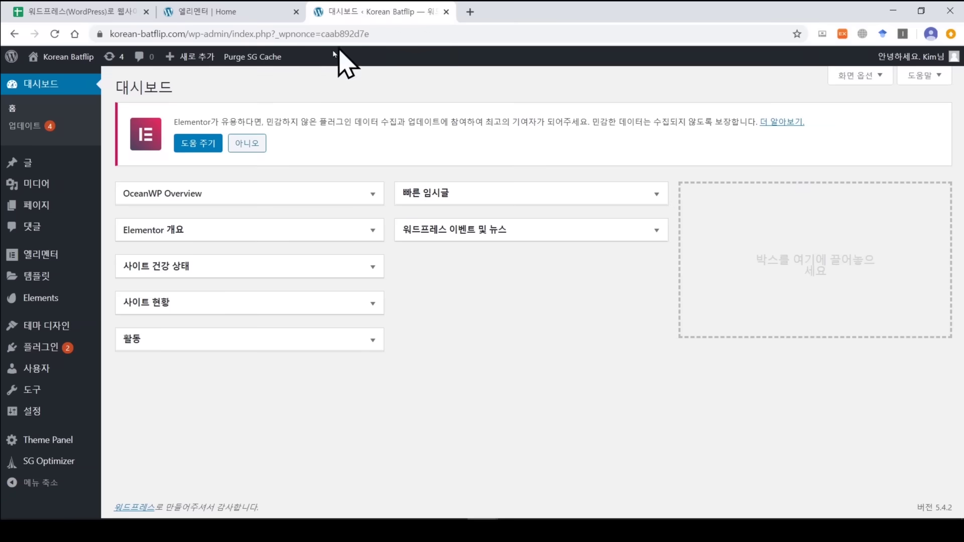
pyautogui.click(134, 211)
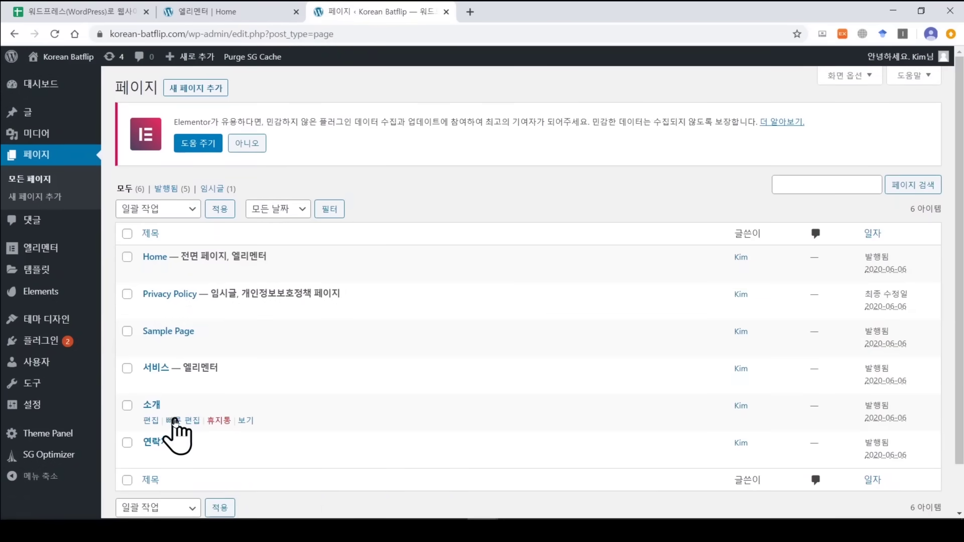
pyautogui.click(151, 458)
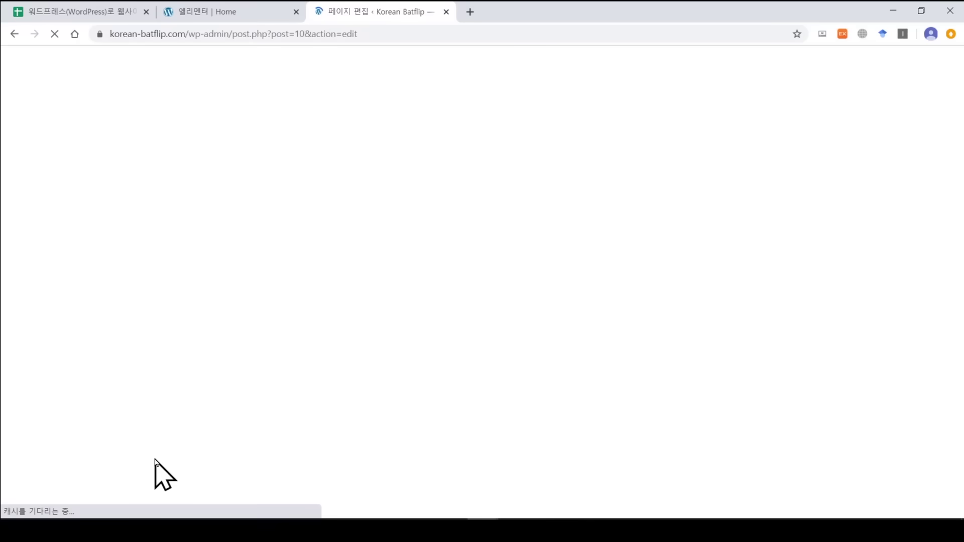
# Review the 연락처 page's OceanWP Header, Title and Footer settings.
pyautogui.scroll(-3, 155, 472)
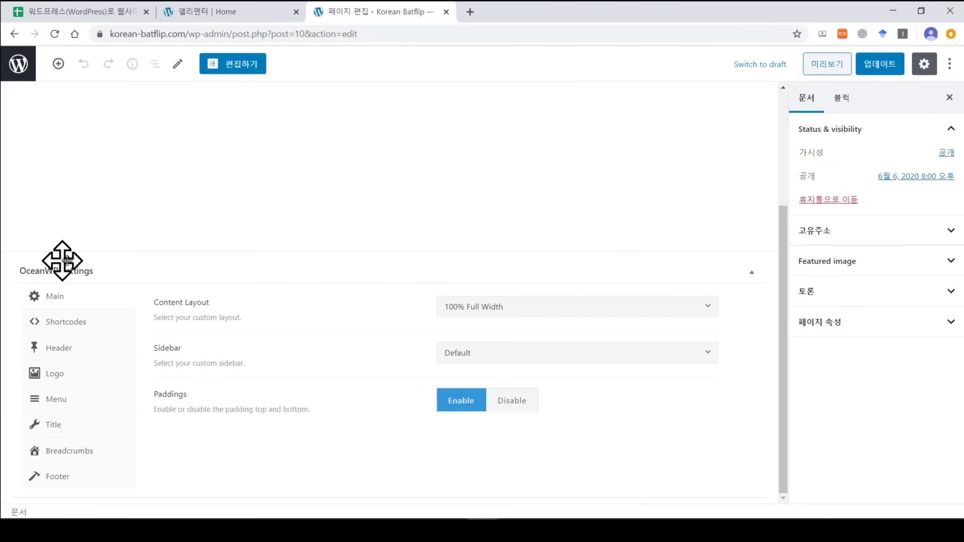
pyautogui.click(67, 352)
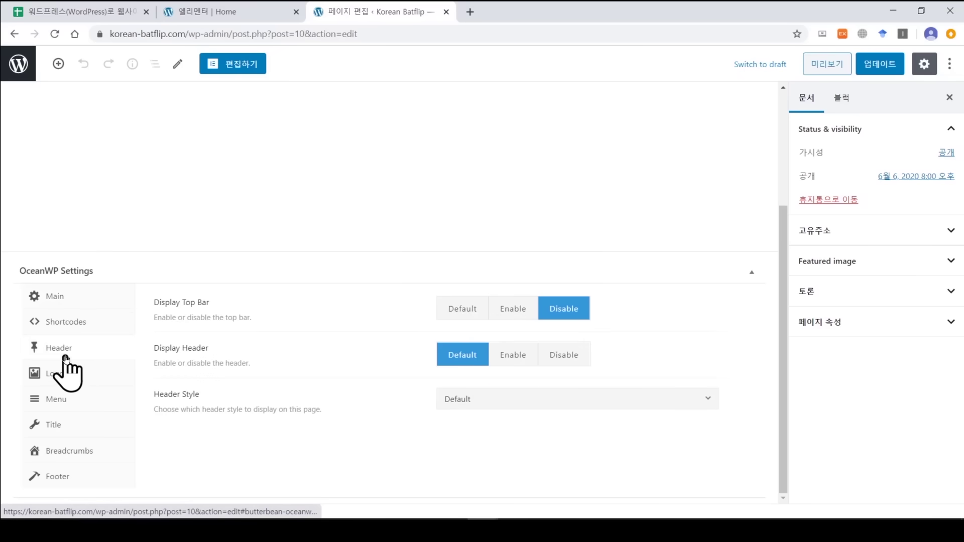
pyautogui.click(68, 426)
pyautogui.click(80, 481)
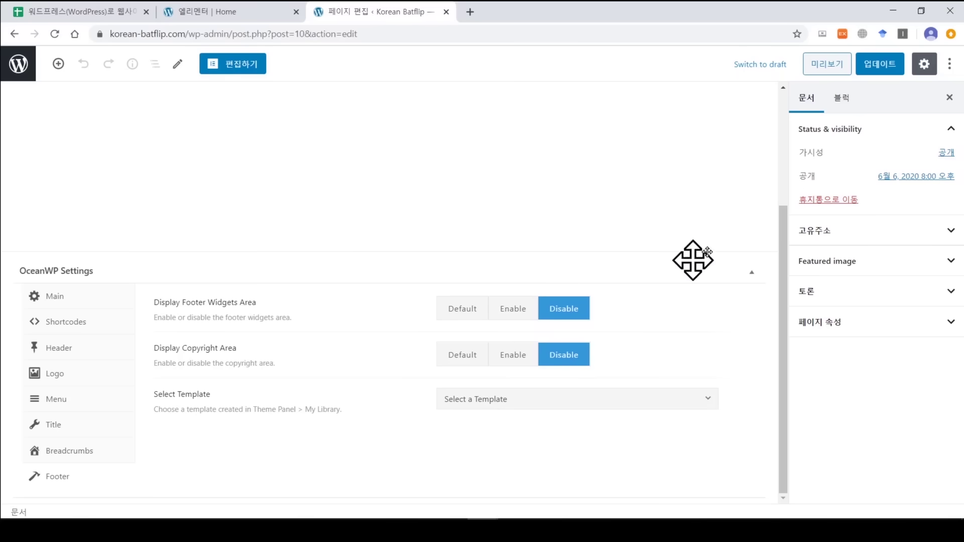
pyautogui.moveTo(784, 281); pyautogui.dragTo(800, 185)
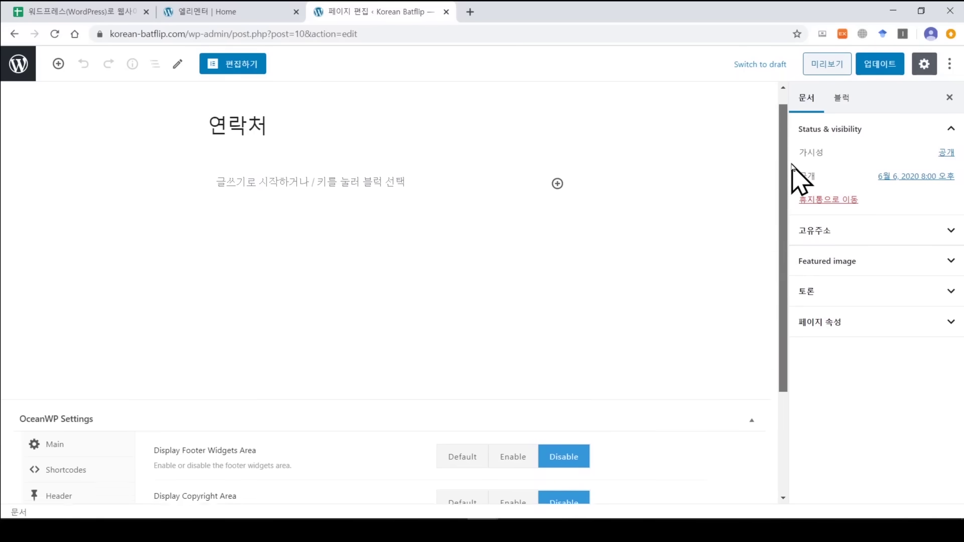
pyautogui.click(97, 462)
# Open the 연락처 page in Elementor and insert the contact page template from the installed Moving Company kit.
pyautogui.click(233, 64)
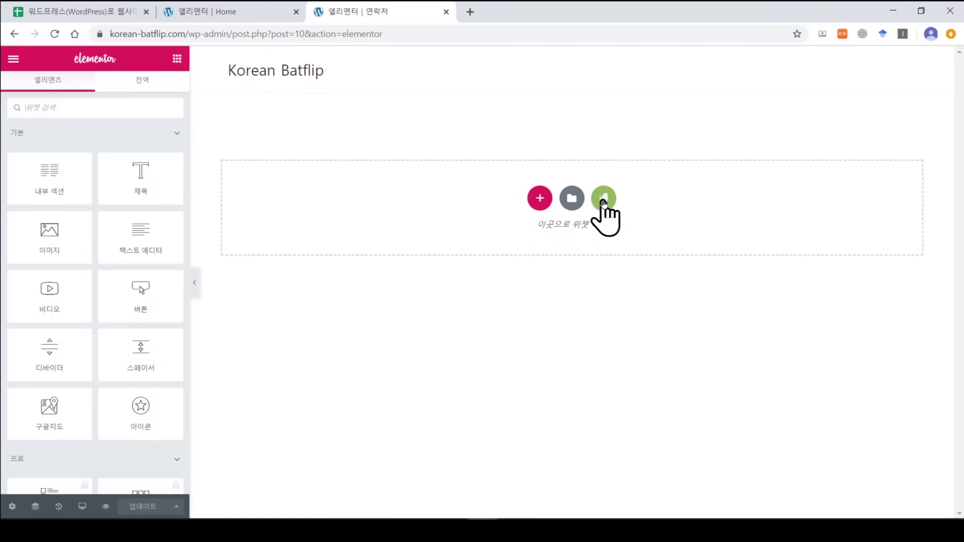
pyautogui.click(603, 201)
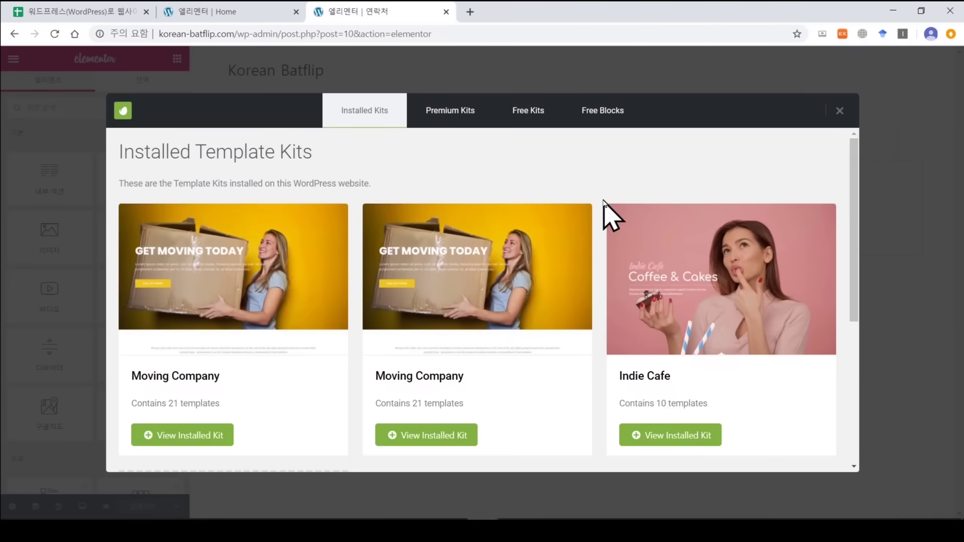
pyautogui.click(183, 450)
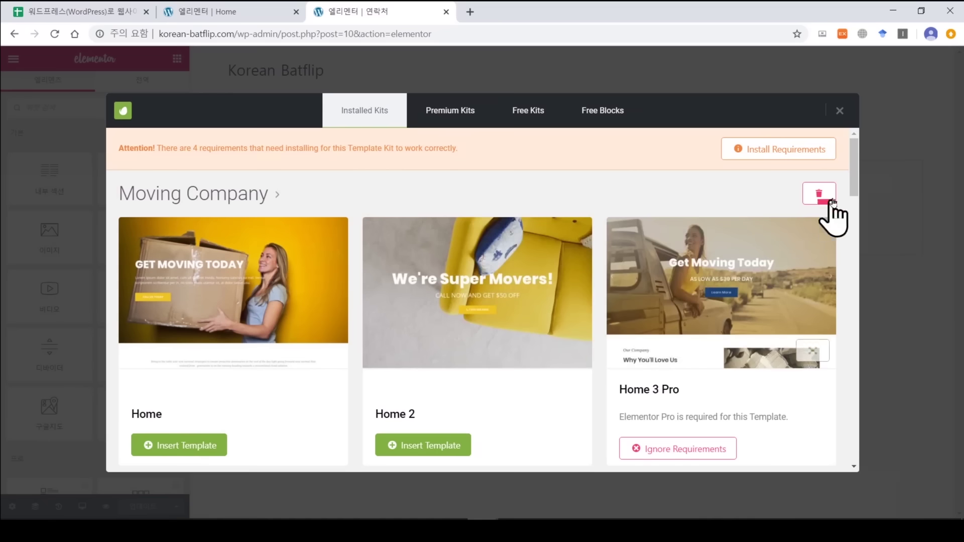
pyautogui.scroll(-5, 857, 178)
pyautogui.moveTo(860, 203); pyautogui.dragTo(862, 442)
pyautogui.click(175, 424)
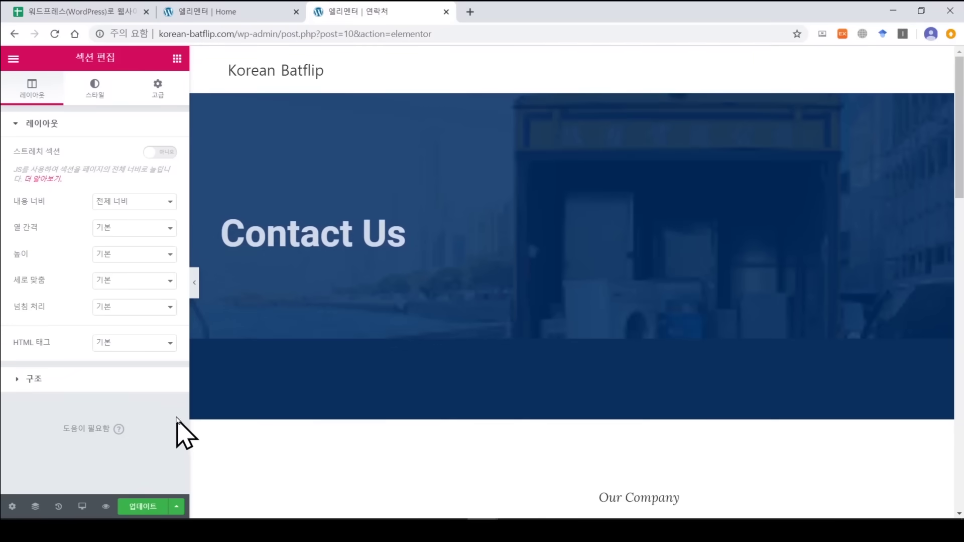
# Set the location of the Google map in the contact section to "new york city".
pyautogui.scroll(-15, 572, 281)
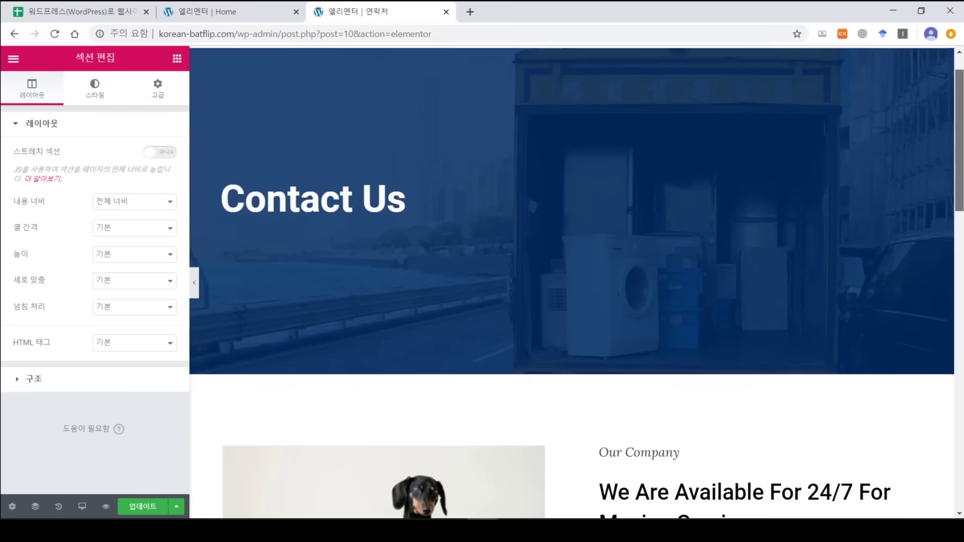
pyautogui.scroll(-3, 572, 281)
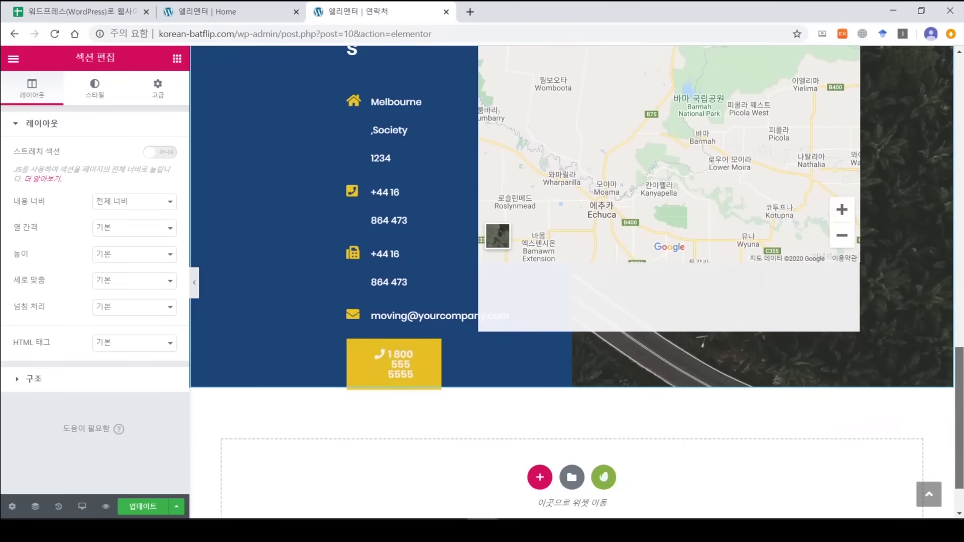
pyautogui.scroll(4, 572, 281)
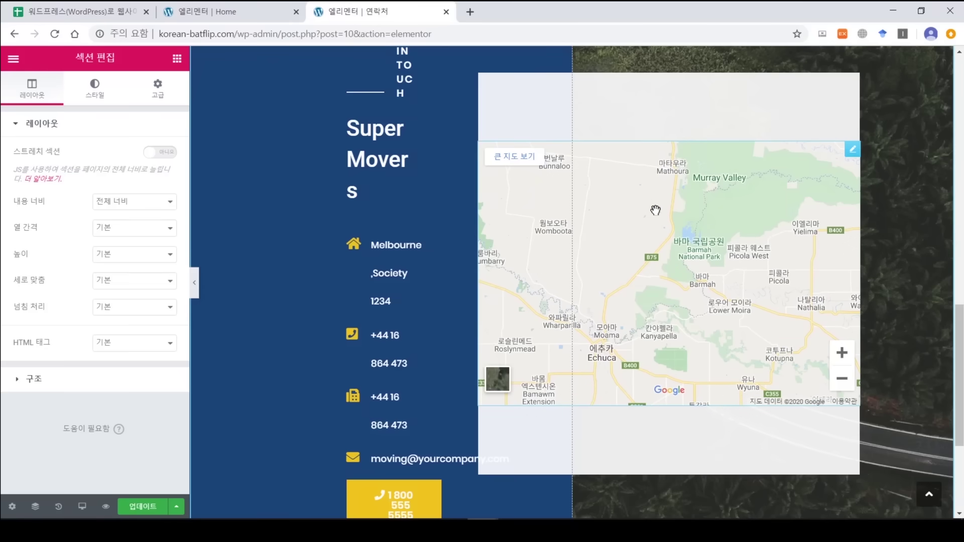
pyautogui.rightClick(856, 153)
pyautogui.click(863, 162)
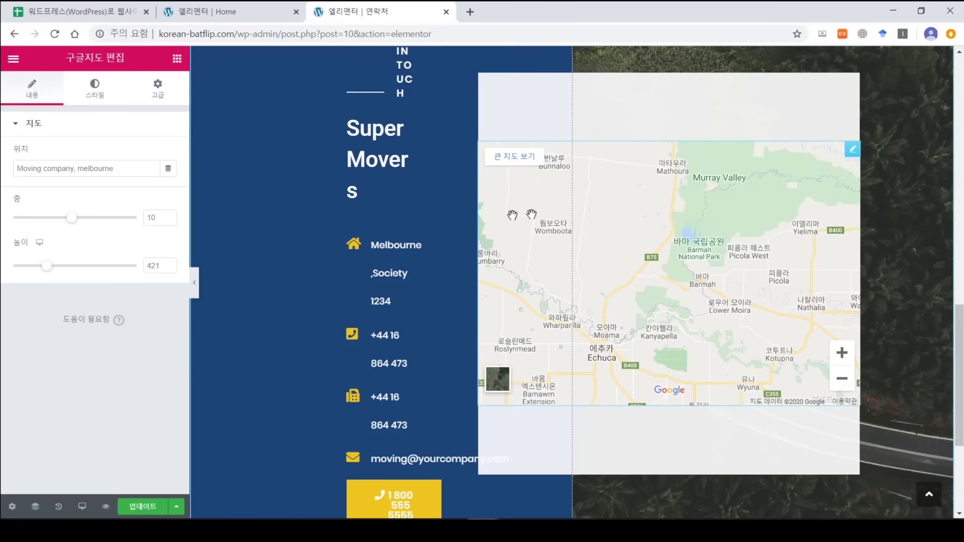
pyautogui.moveTo(113, 168); pyautogui.dragTo(17, 168)
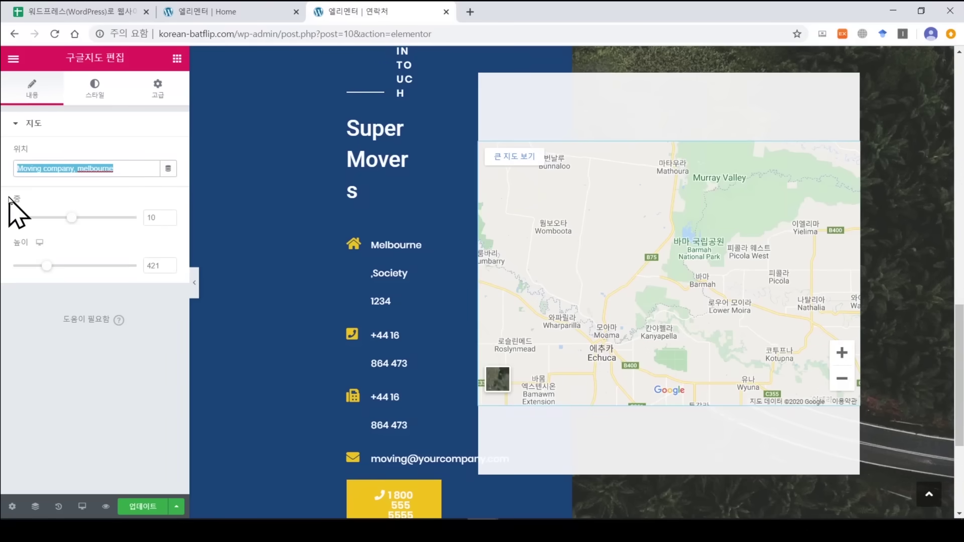
pyautogui.write('new york')
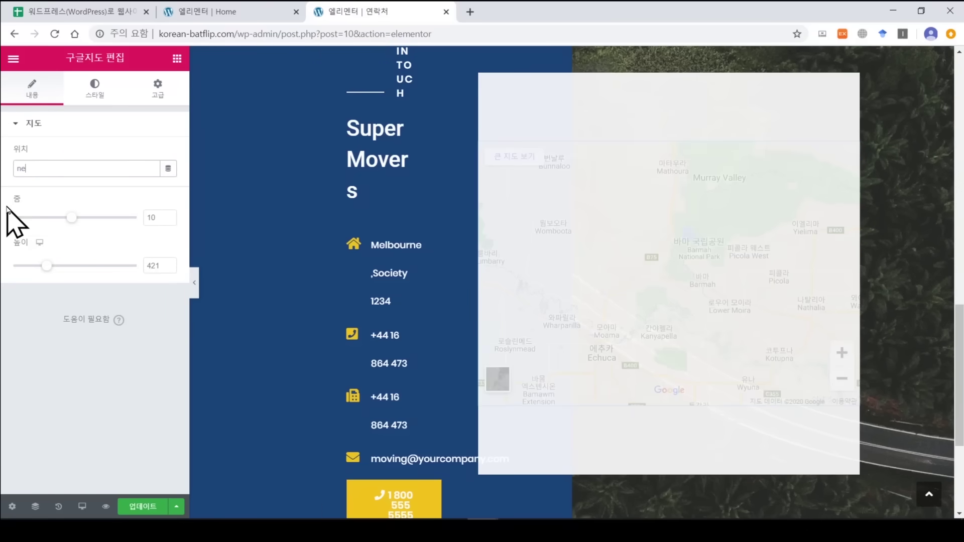
pyautogui.write(' city')
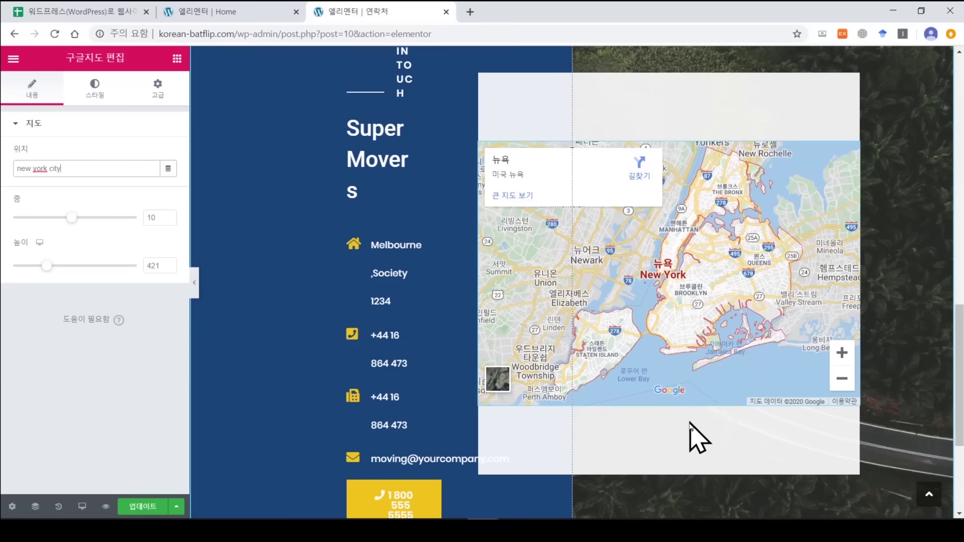
# Insert the saved "footer1" template below the contact section and update the 연락처 page.
pyautogui.scroll(-3, 692, 434)
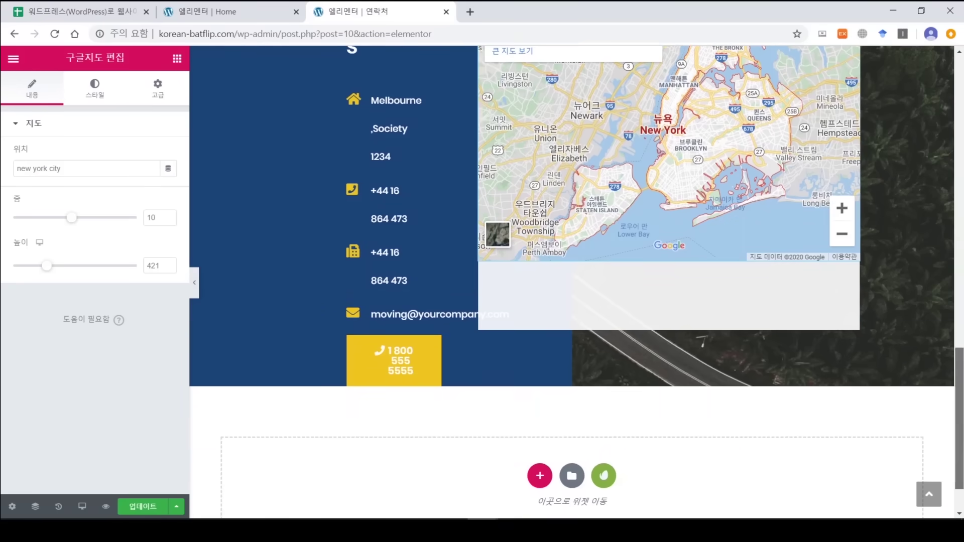
pyautogui.scroll(-1, 570, 442)
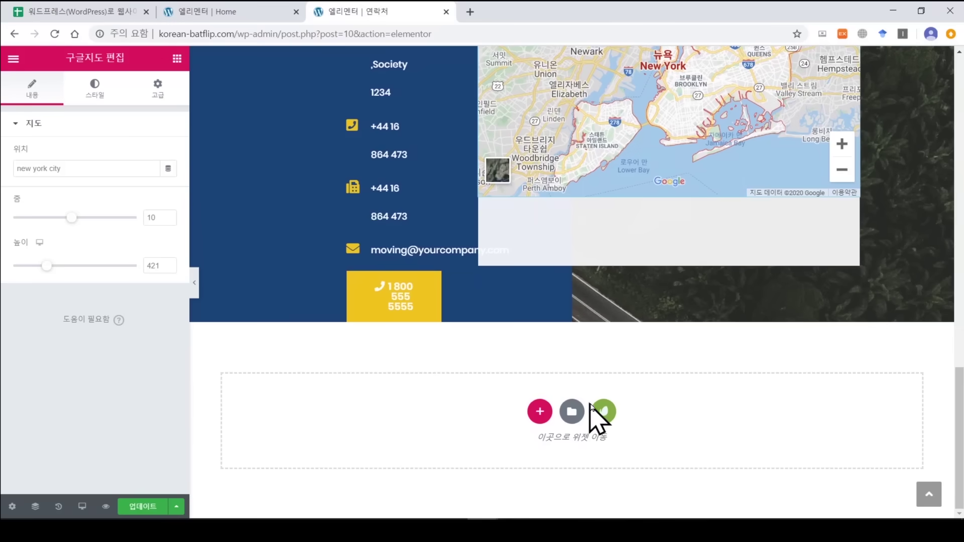
pyautogui.click(572, 414)
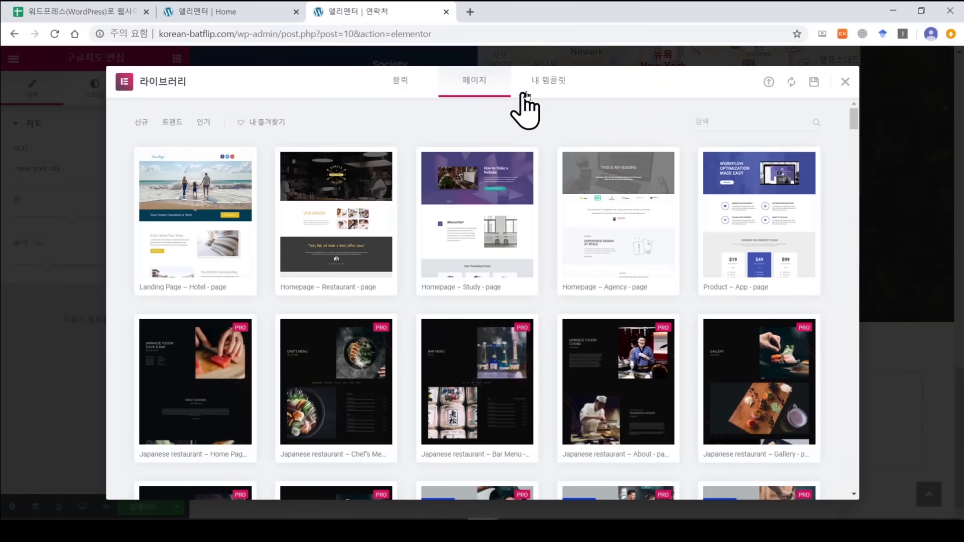
pyautogui.click(549, 82)
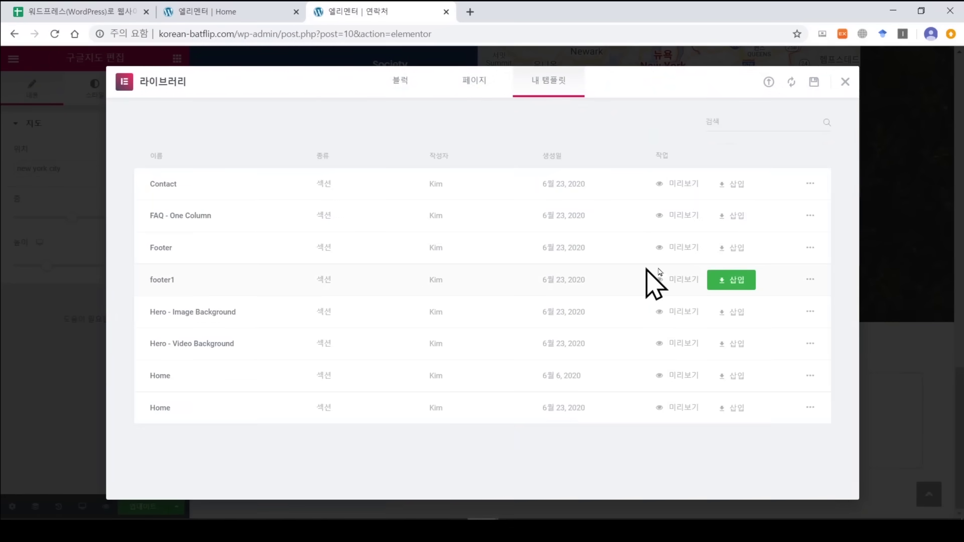
pyautogui.click(731, 281)
pyautogui.click(544, 319)
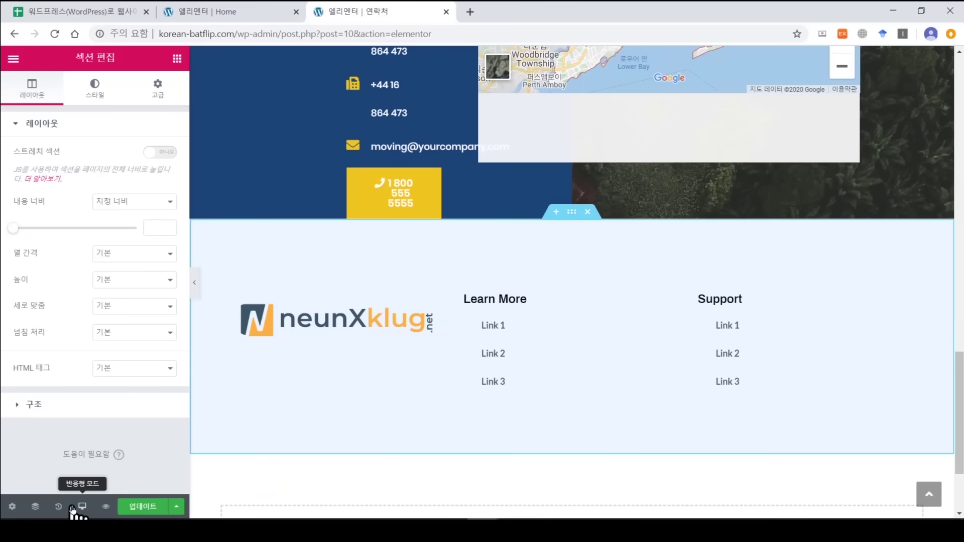
pyautogui.scroll(-2, 853, 445)
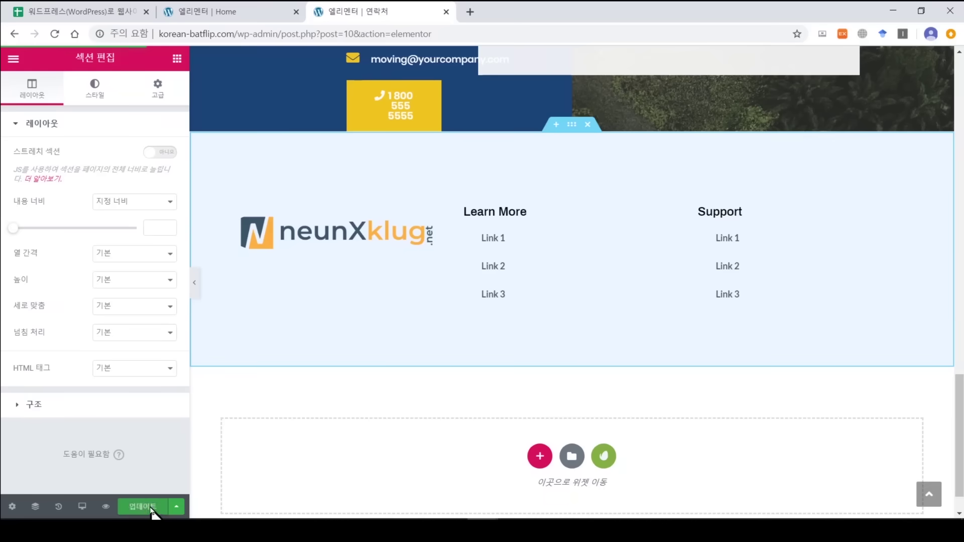
pyautogui.click(151, 508)
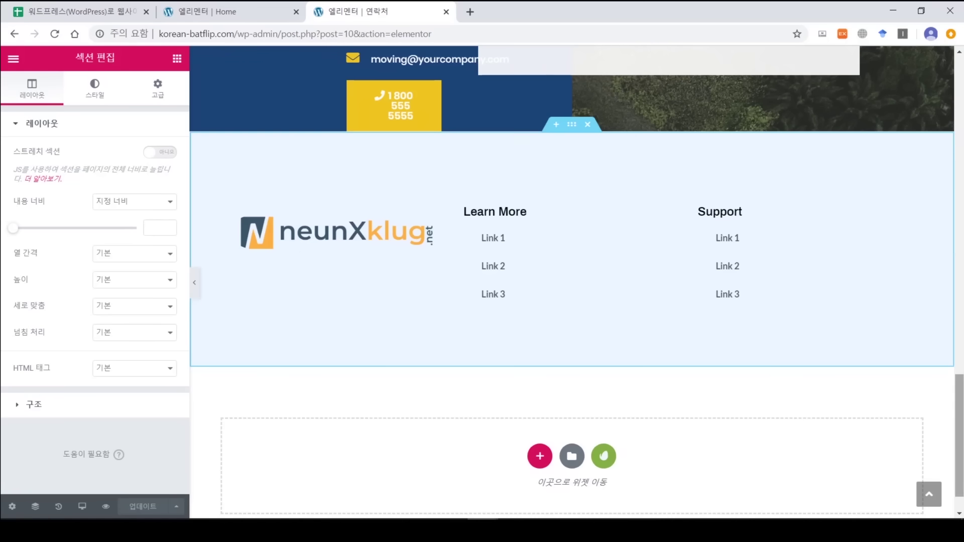
# Look over the 연락처 page from the footer back up to the header and reload the editor.
pyautogui.scroll(-1, 640, 383)
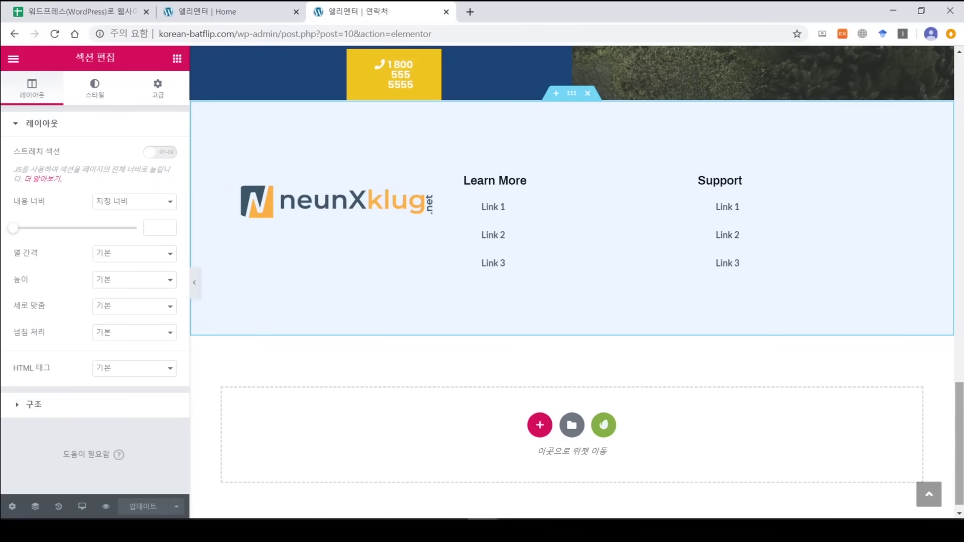
pyautogui.moveTo(959, 442); pyautogui.dragTo(954, 85)
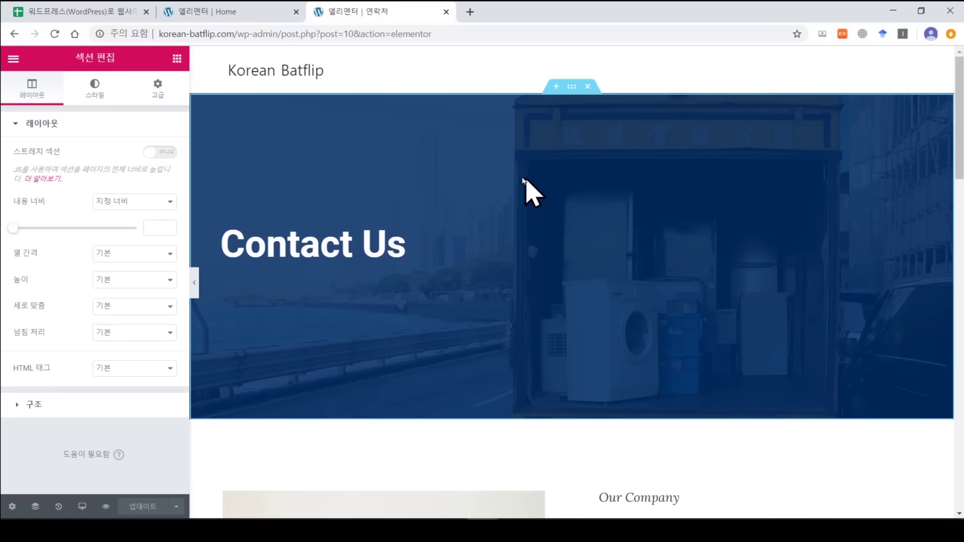
pyautogui.click(54, 34)
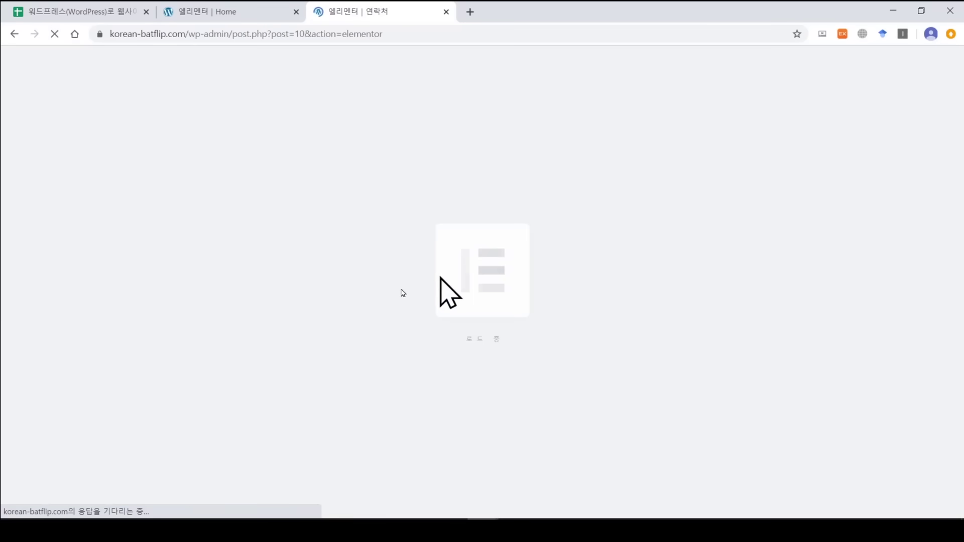
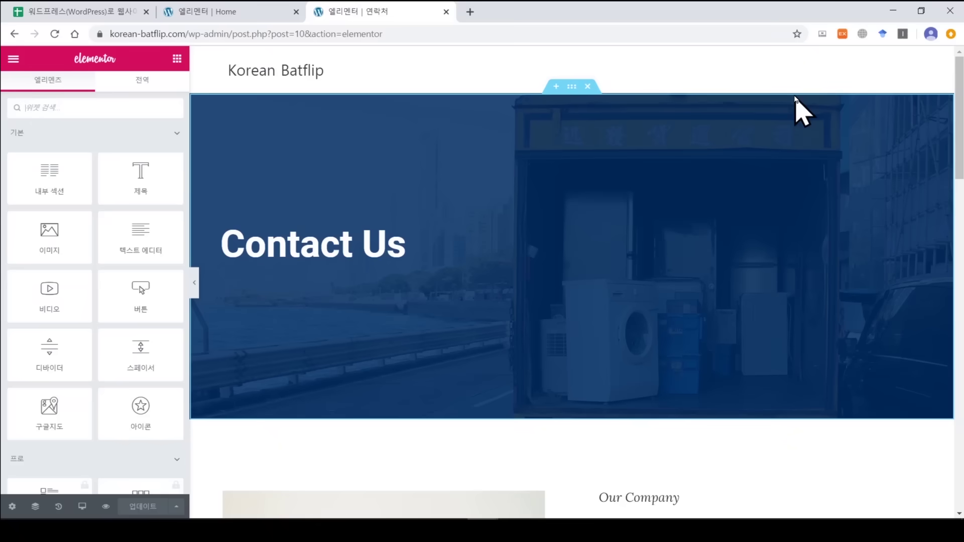
# Switch to the Google Sheets checklist and mark item 21, 다른 페이지에 템플릿 추가하고 편집하기, as done.
pyautogui.click(99, 14)
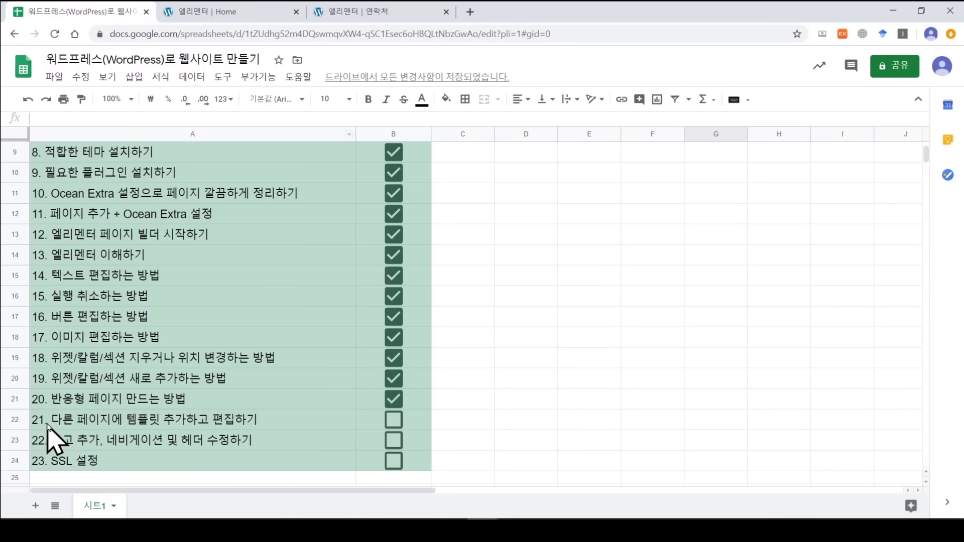
pyautogui.click(394, 420)
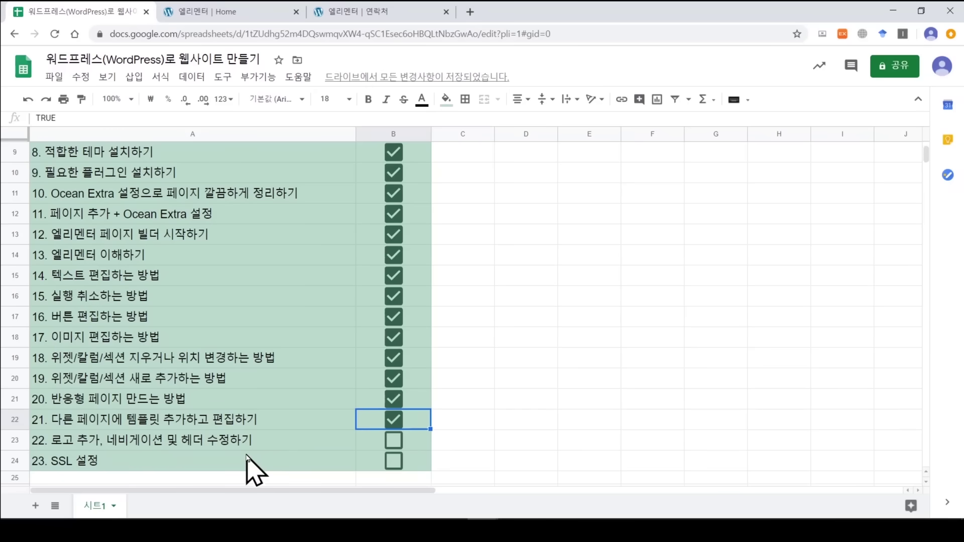
# Switch to the Home page's Elementor editor, exit it to WordPress and return to the list of all pages.
pyautogui.click(227, 12)
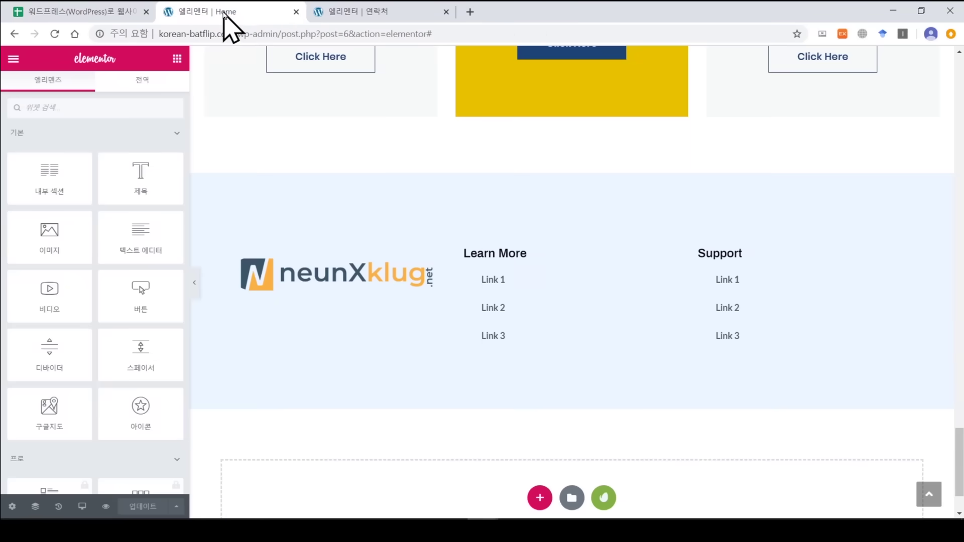
pyautogui.click(14, 60)
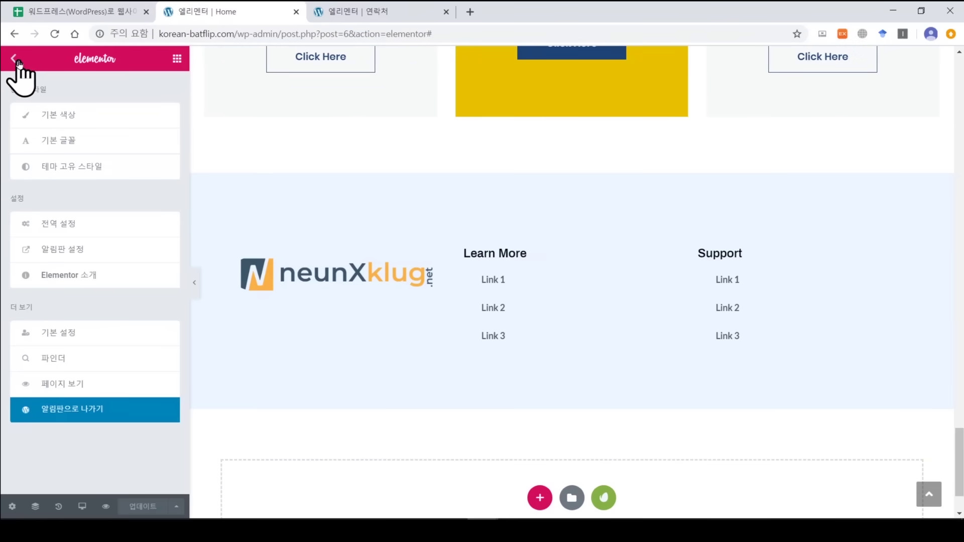
pyautogui.click(58, 416)
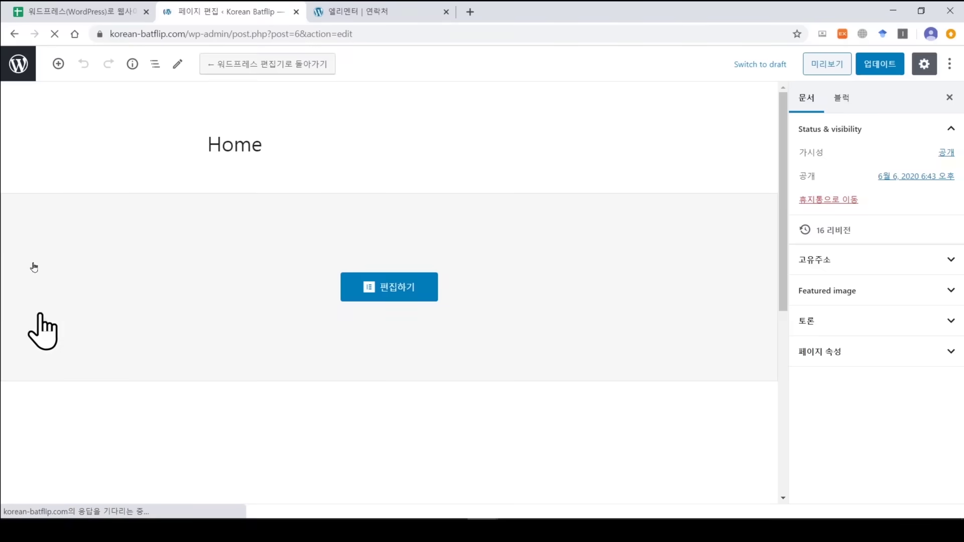
pyautogui.click(20, 72)
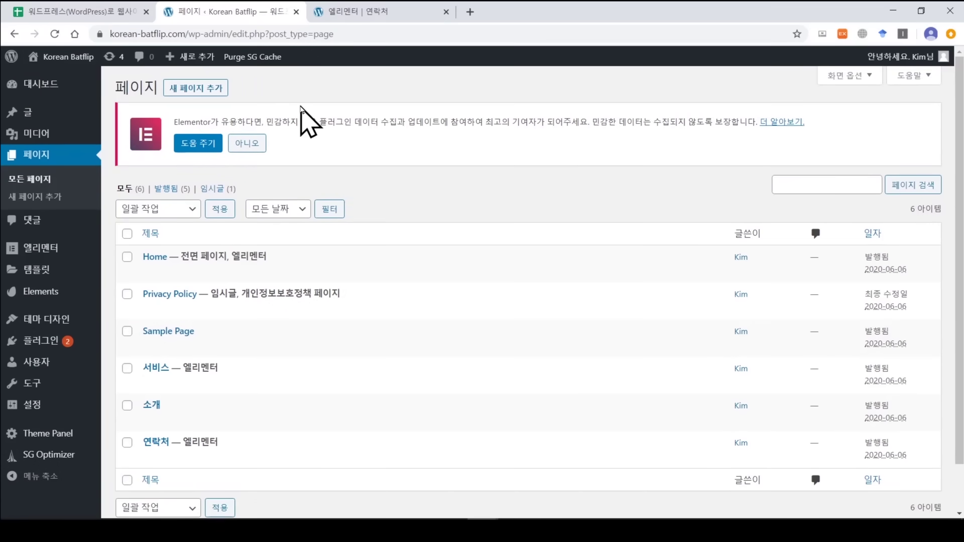
# Open the theme design's menu management and create a navigation menu named Main.
pyautogui.moveTo(44, 326)
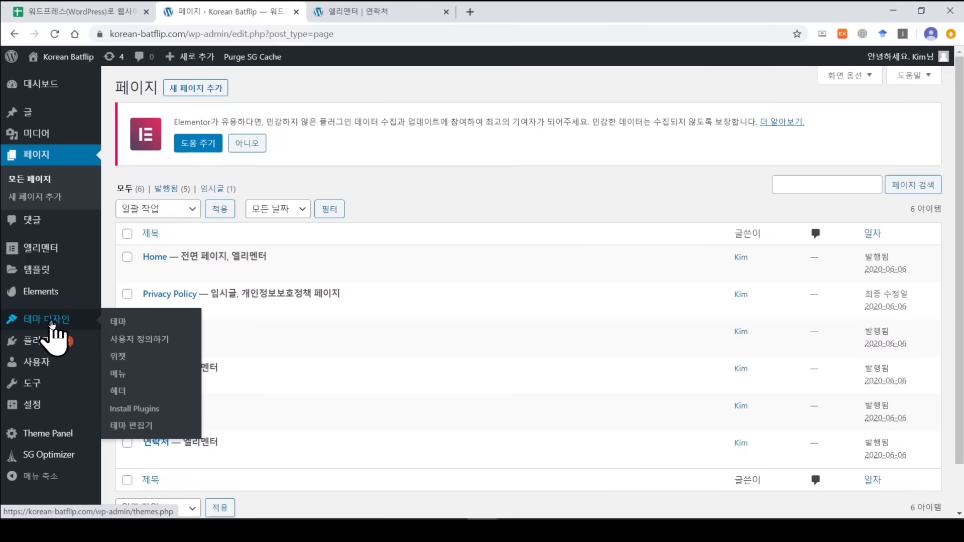
pyautogui.click(145, 376)
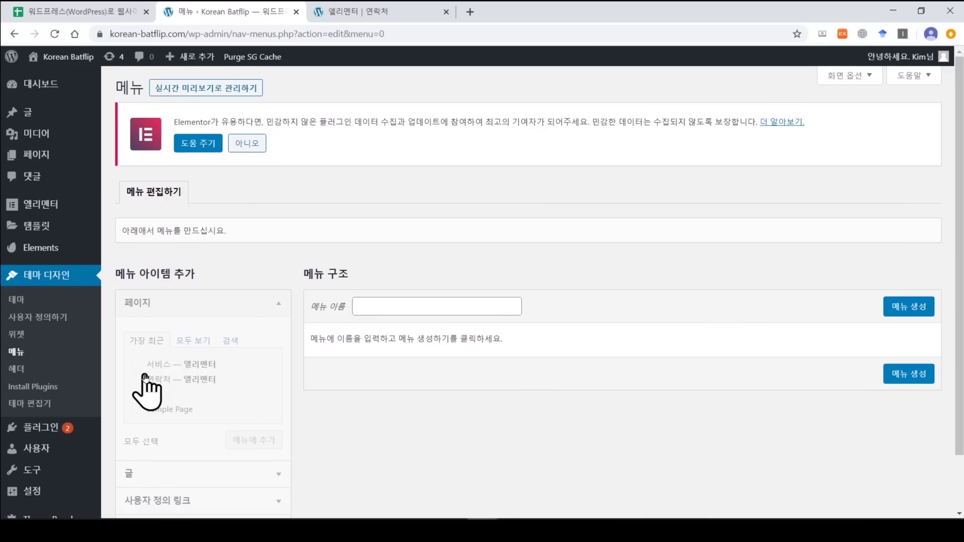
pyautogui.doubleClick(319, 272)
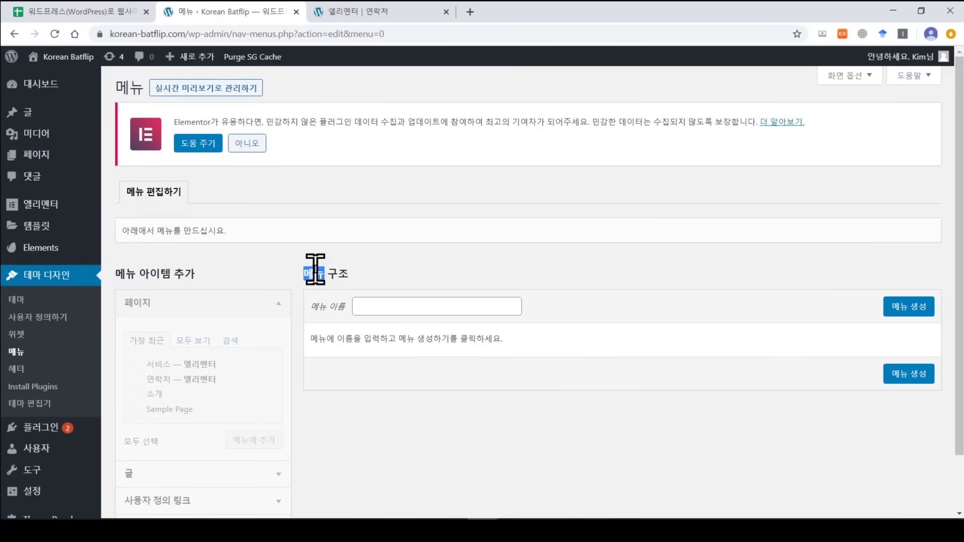
pyautogui.click(394, 304)
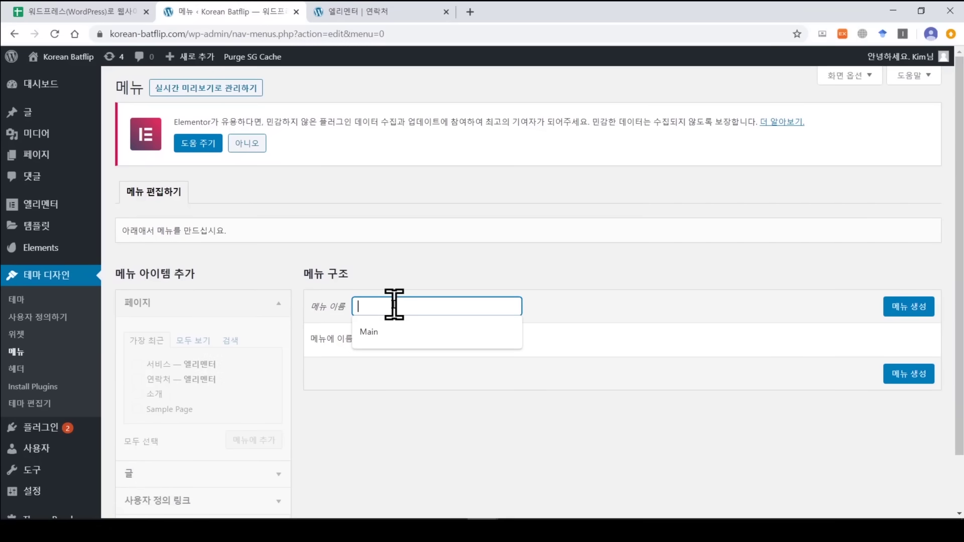
pyautogui.click(421, 333)
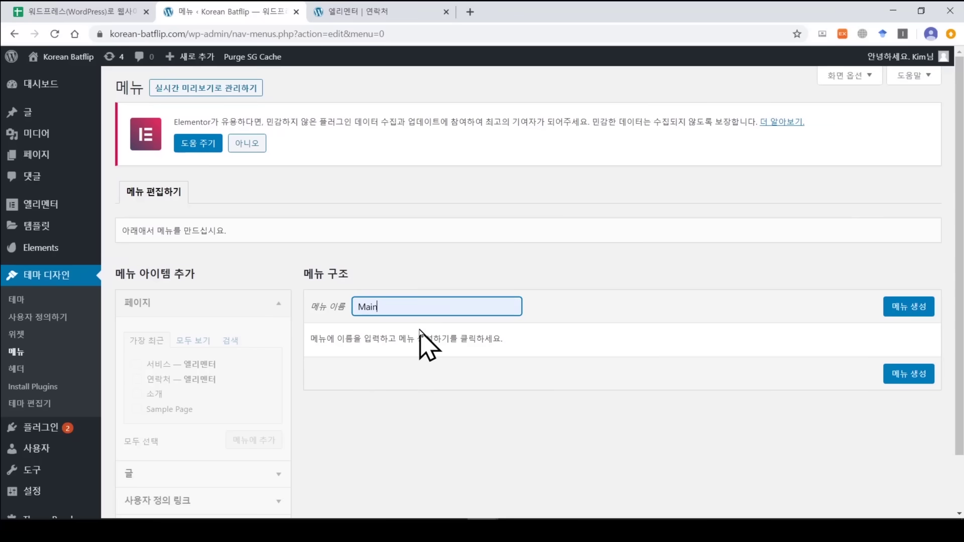
pyautogui.click(911, 308)
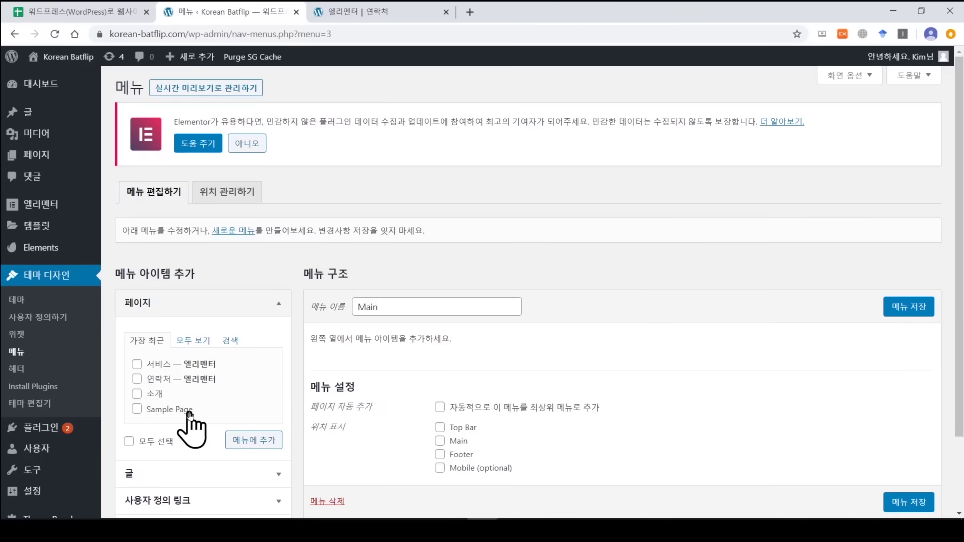
# Add the Home, 서비스, 소개 and 연락처 pages to the Main menu from the full page list.
pyautogui.click(193, 341)
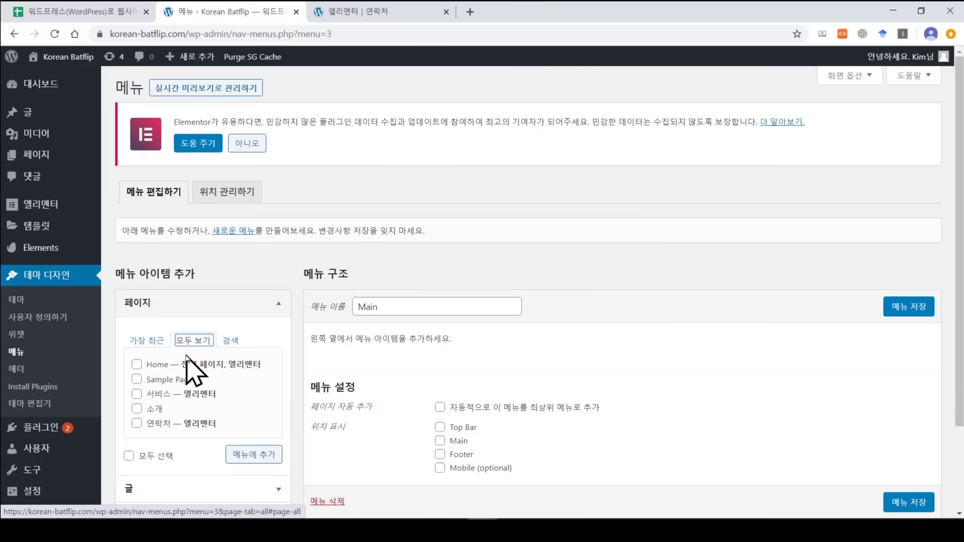
pyautogui.click(136, 365)
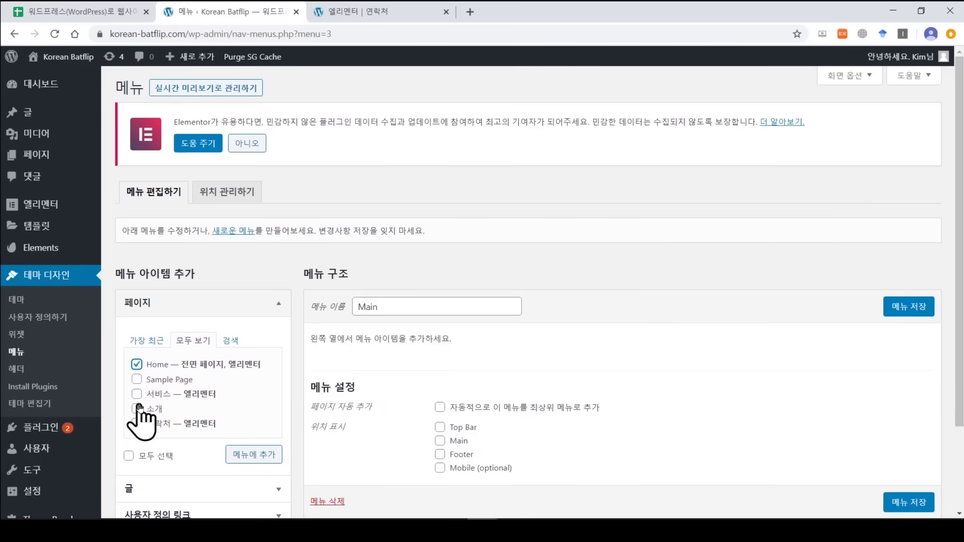
pyautogui.click(137, 394)
pyautogui.click(136, 409)
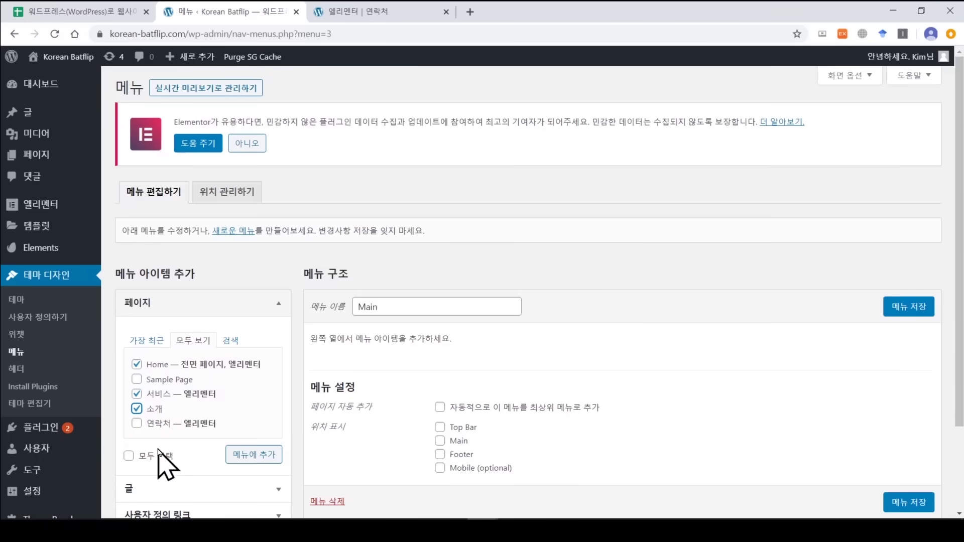
pyautogui.click(136, 424)
pyautogui.click(243, 455)
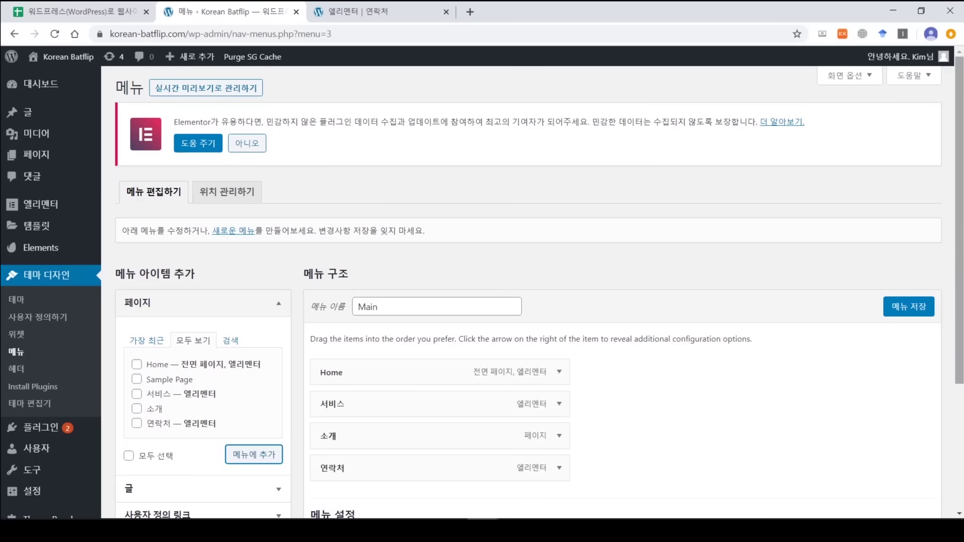
# Try rearranging the menu by moving 연락처 beneath Home as a sub-item and shifting the other items.
pyautogui.scroll(-2, 936, 304)
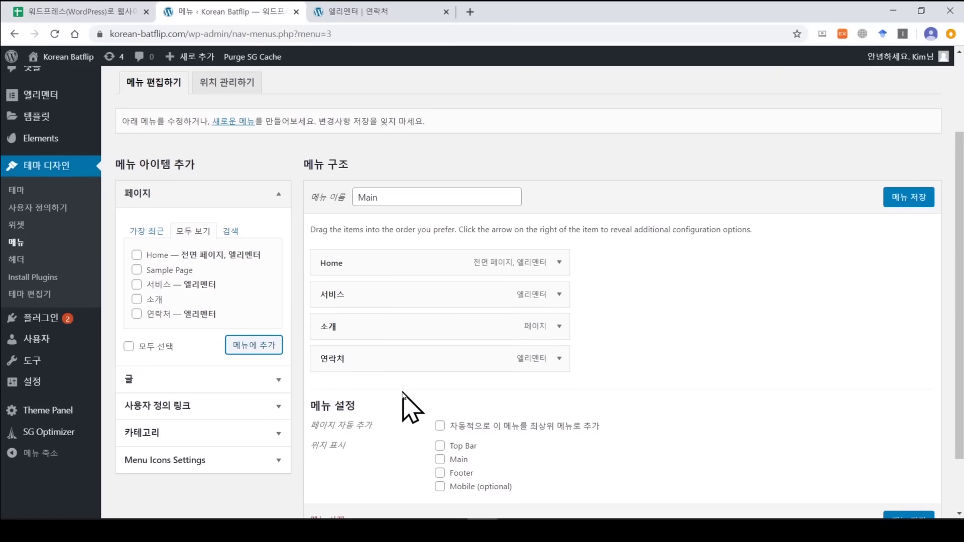
pyautogui.moveTo(376, 359); pyautogui.dragTo(394, 295)
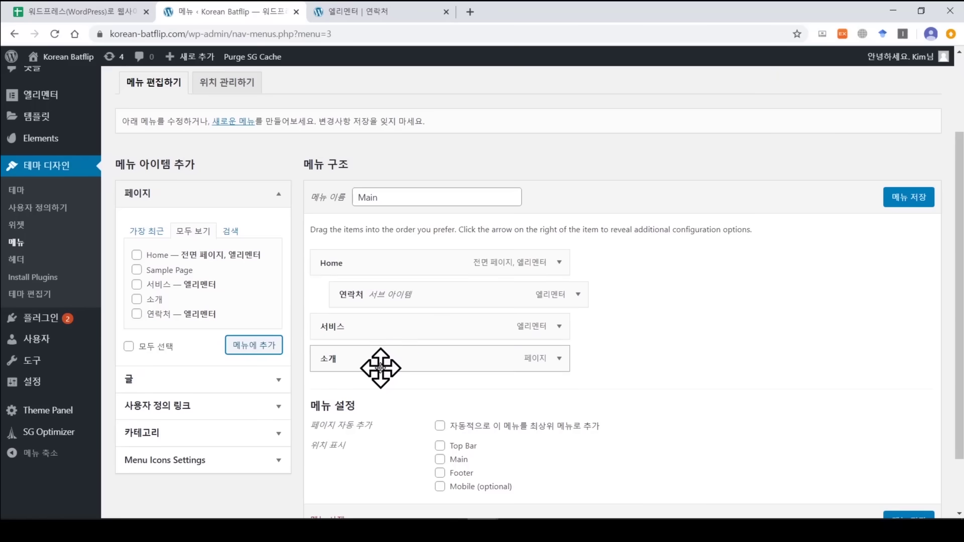
pyautogui.moveTo(376, 354); pyautogui.dragTo(344, 352)
pyautogui.moveTo(331, 360); pyautogui.dragTo(324, 327)
# Assign the menu to the Main display location and save it.
pyautogui.scroll(-1, 486, 340)
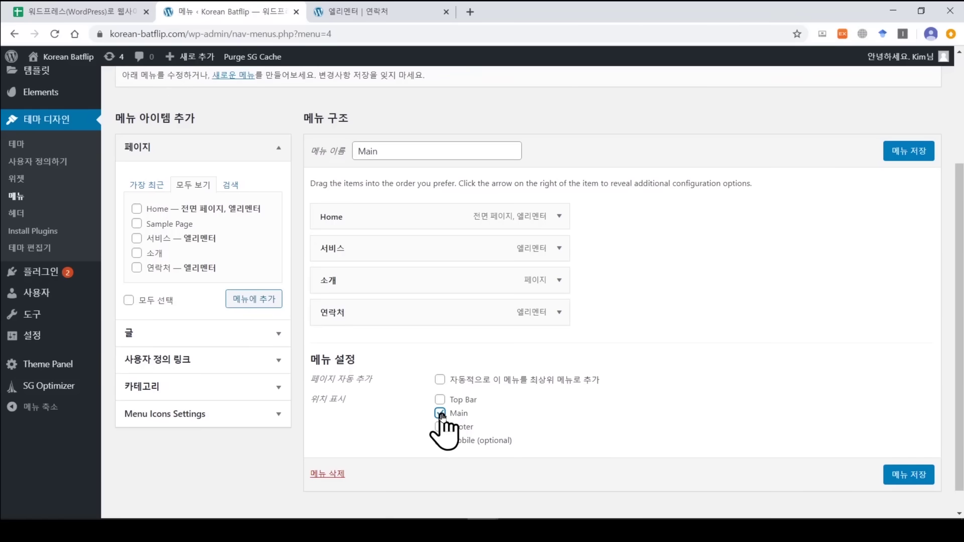
pyautogui.click(910, 481)
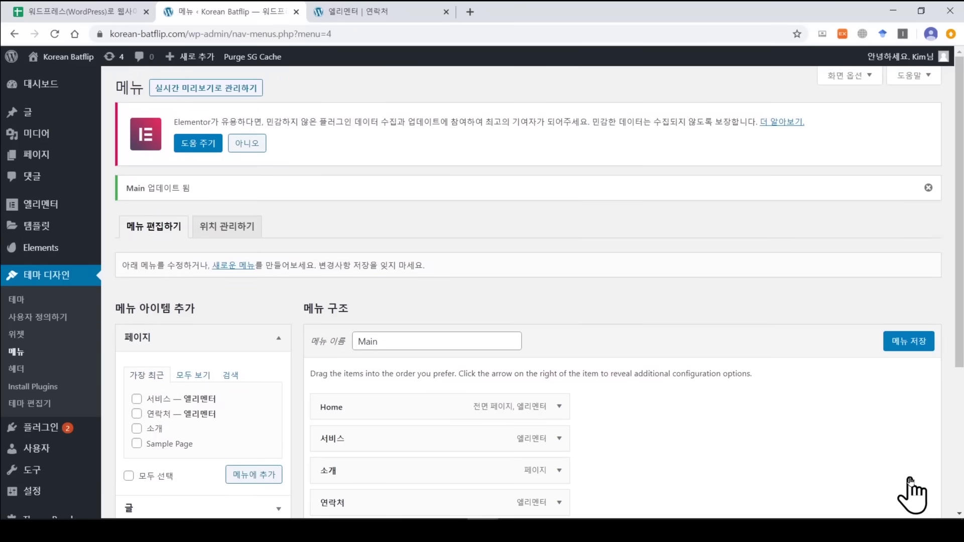
# Reload the 연락처 page's Elementor editor to check the header menu, and switch to editing the Home page in Elementor.
pyautogui.click(372, 12)
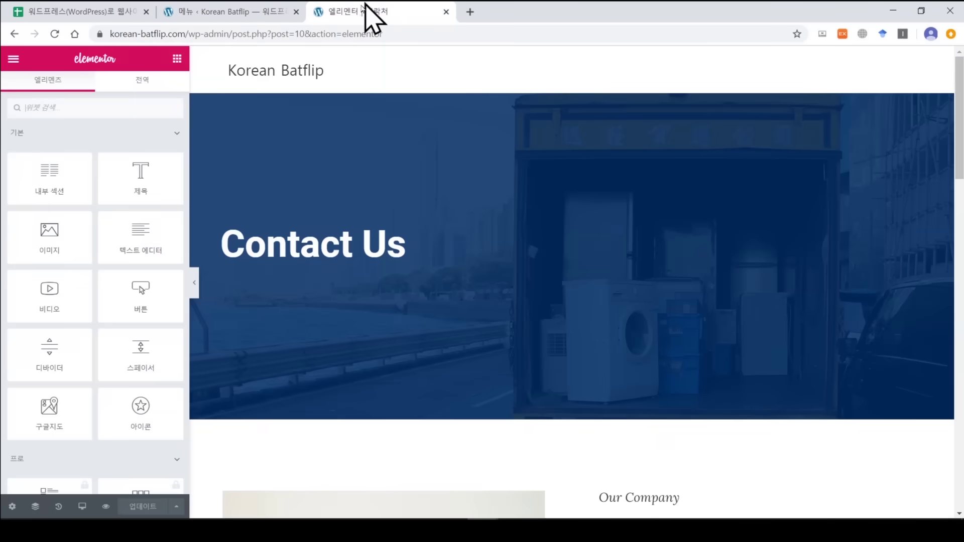
pyautogui.click(54, 34)
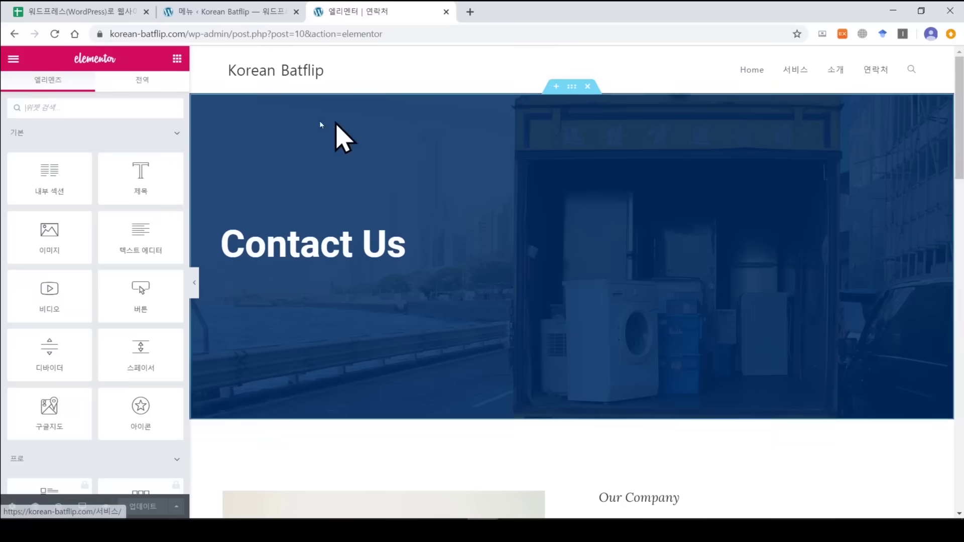
pyautogui.click(14, 58)
pyautogui.click(75, 408)
pyautogui.click(266, 63)
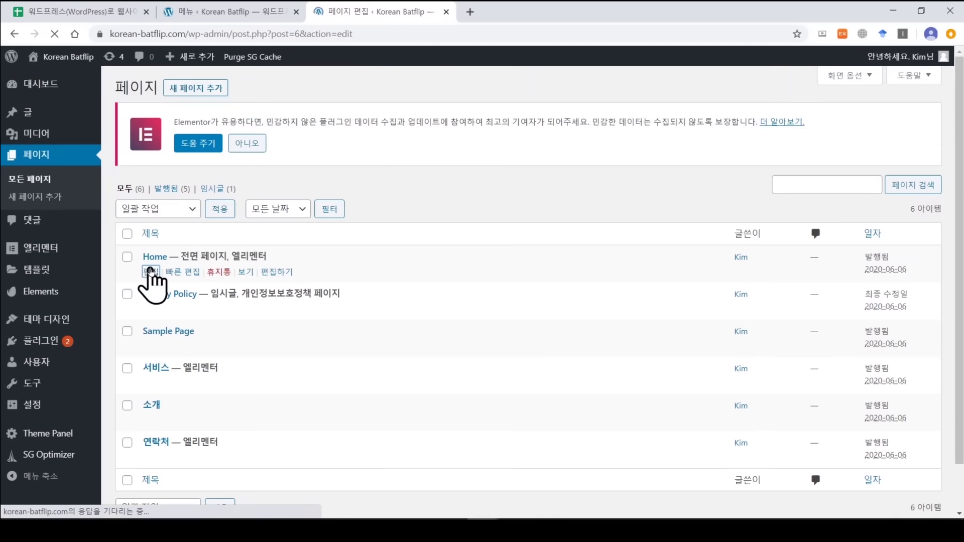
pyautogui.click(147, 267)
pyautogui.click(373, 286)
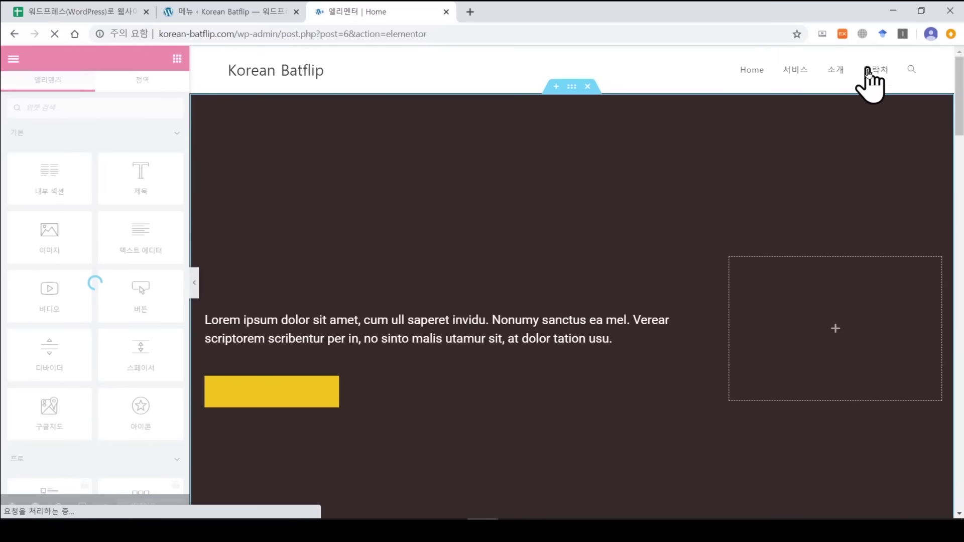
# Return to the menu management page and nest 연락처 under 소개 as a sub-item.
pyautogui.click(239, 11)
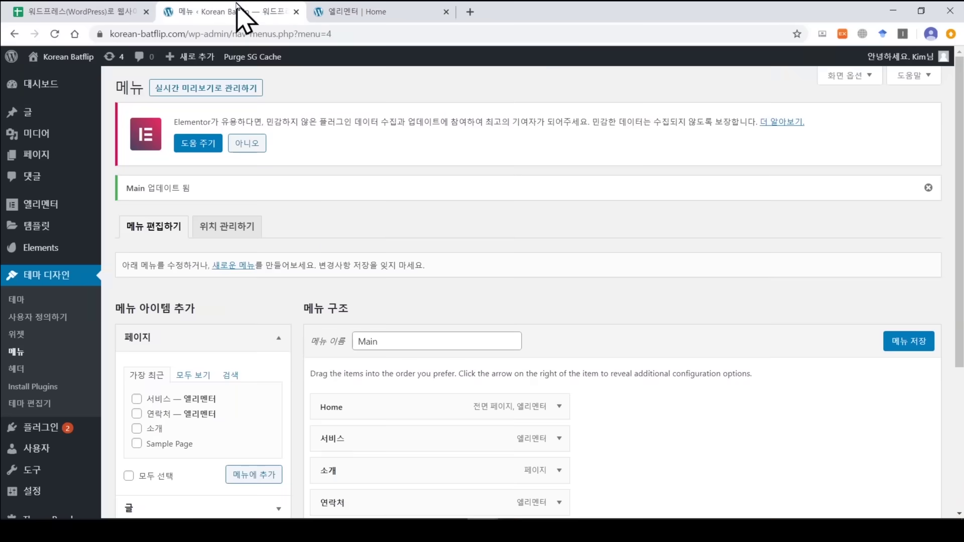
pyautogui.scroll(-2, 904, 221)
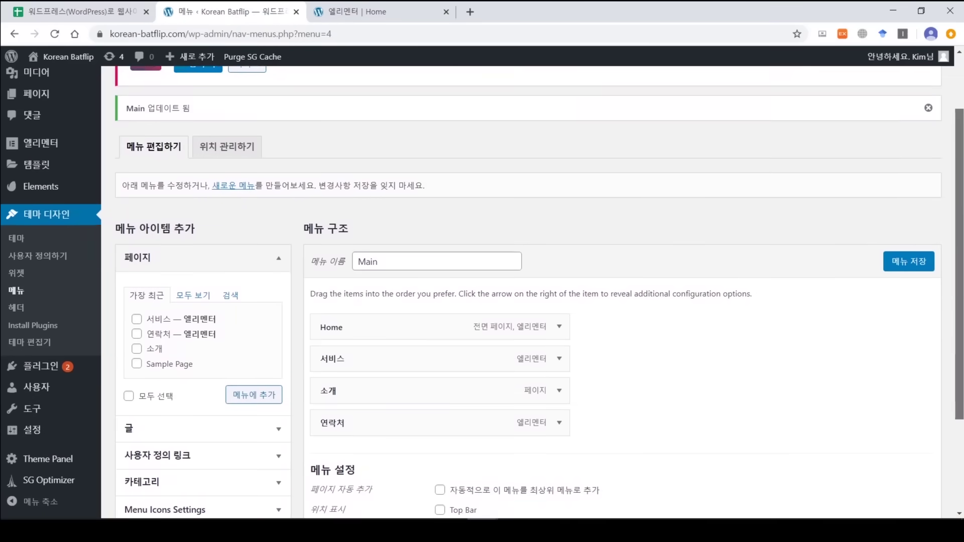
pyautogui.scroll(-2, 495, 409)
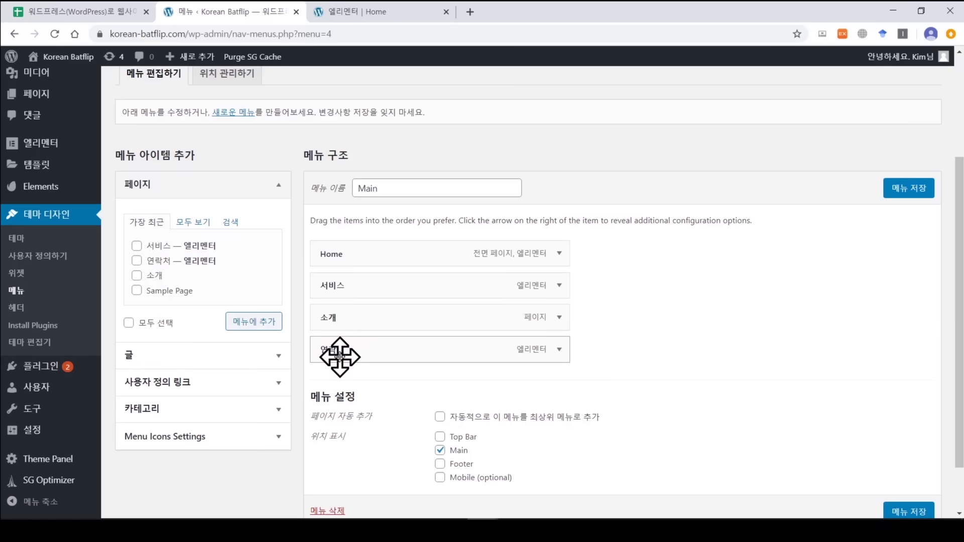
pyautogui.moveTo(335, 355); pyautogui.dragTo(363, 355)
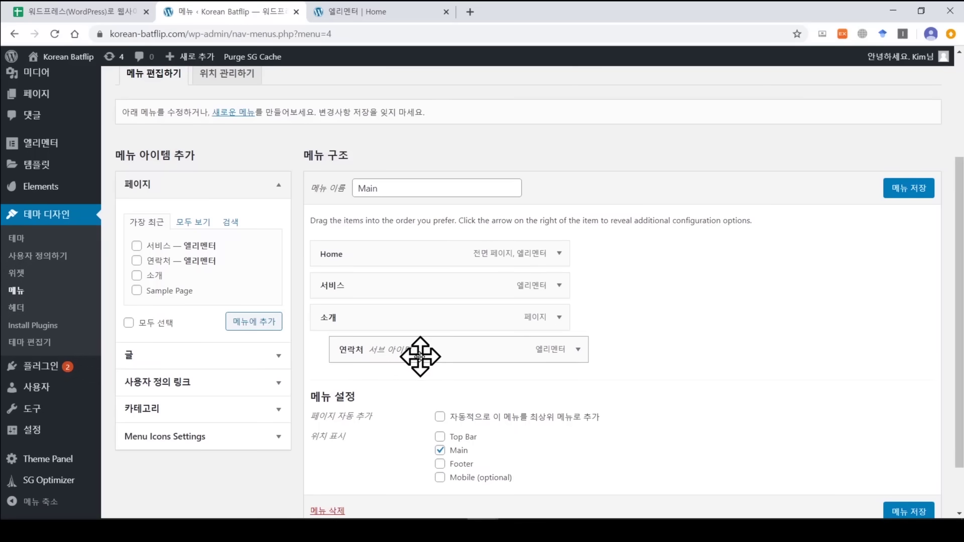
pyautogui.click(278, 386)
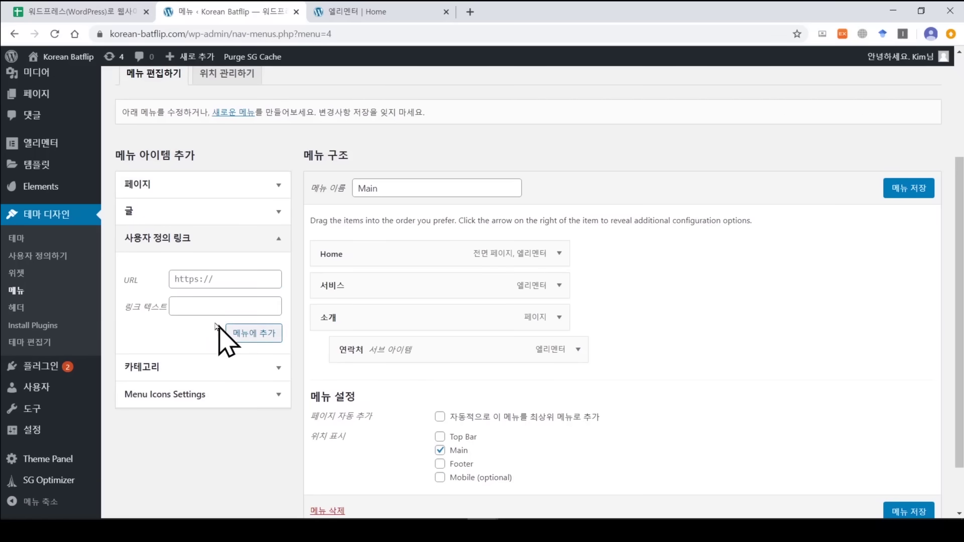
pyautogui.click(209, 307)
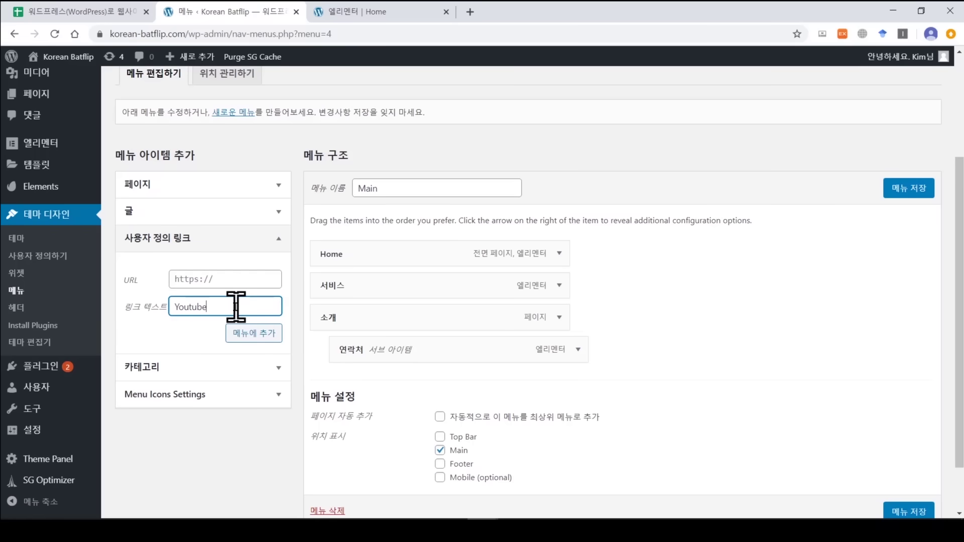
pyautogui.click(227, 279)
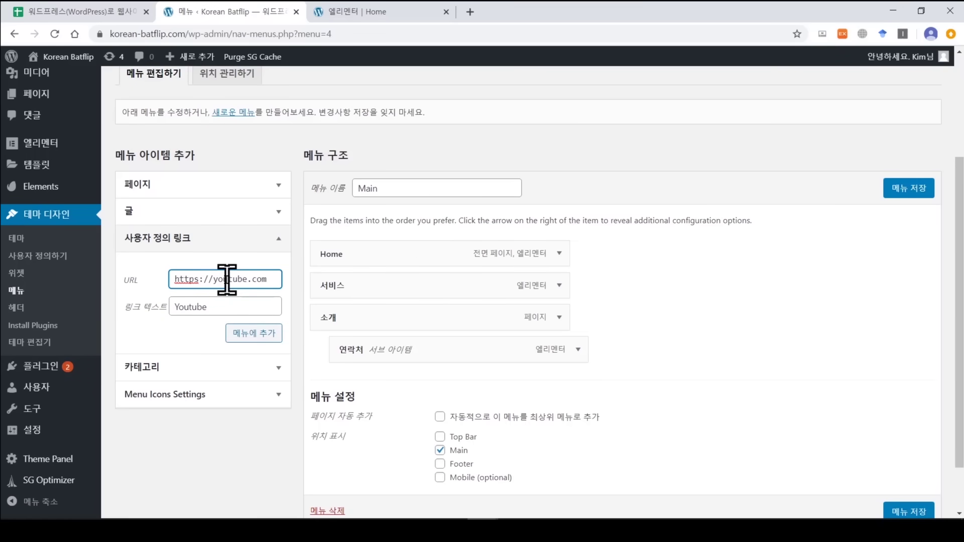
pyautogui.click(254, 333)
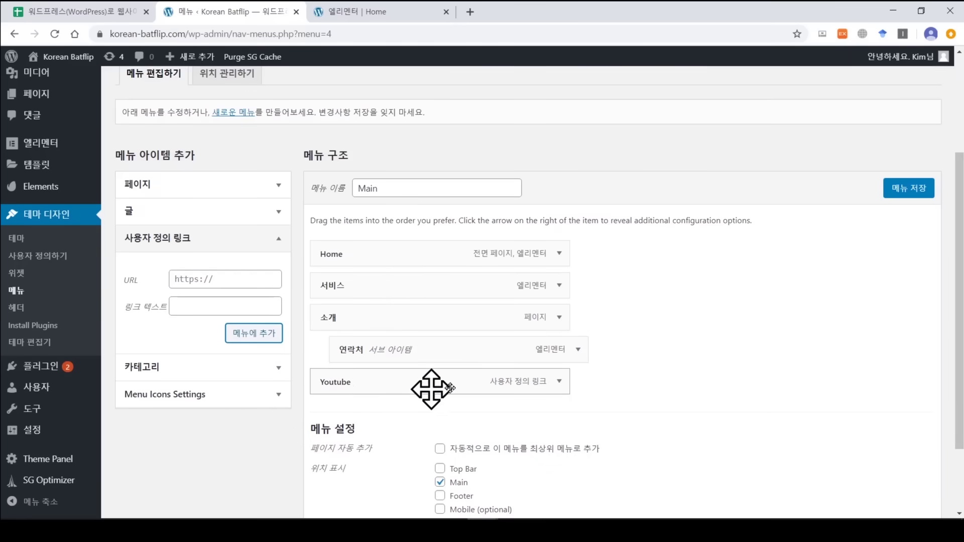
# Save the Main menu and reload the Home page's Elementor editor to check the header navigation.
pyautogui.scroll(-2, 919, 332)
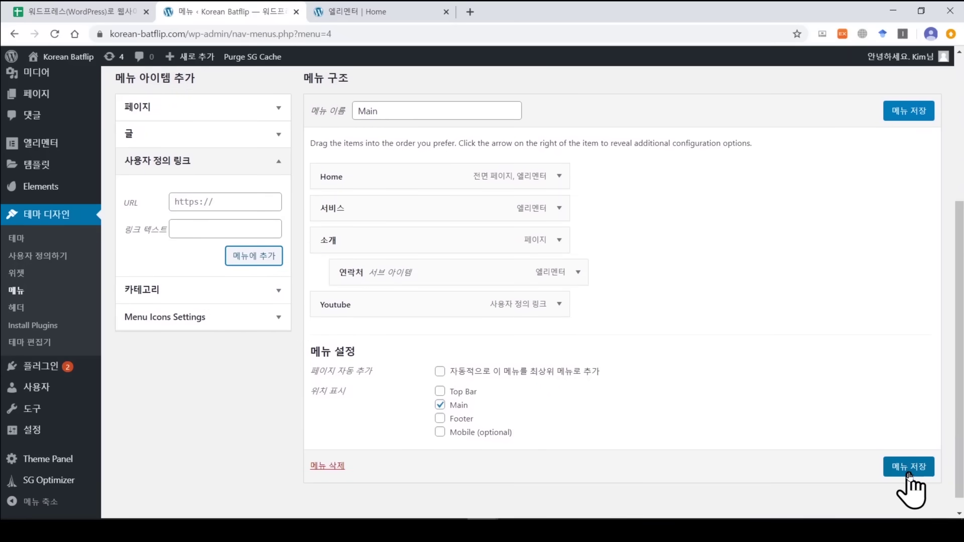
pyautogui.click(910, 469)
pyautogui.click(357, 12)
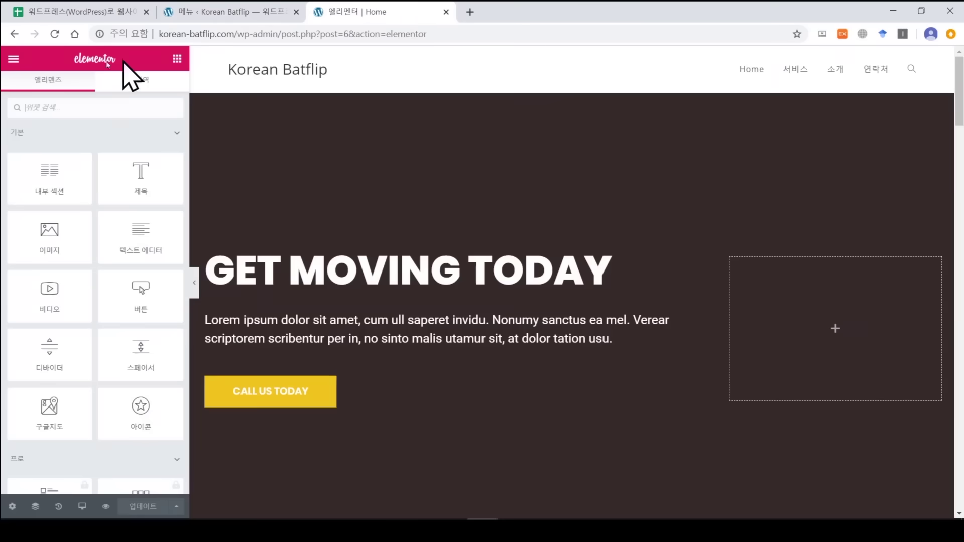
pyautogui.click(52, 37)
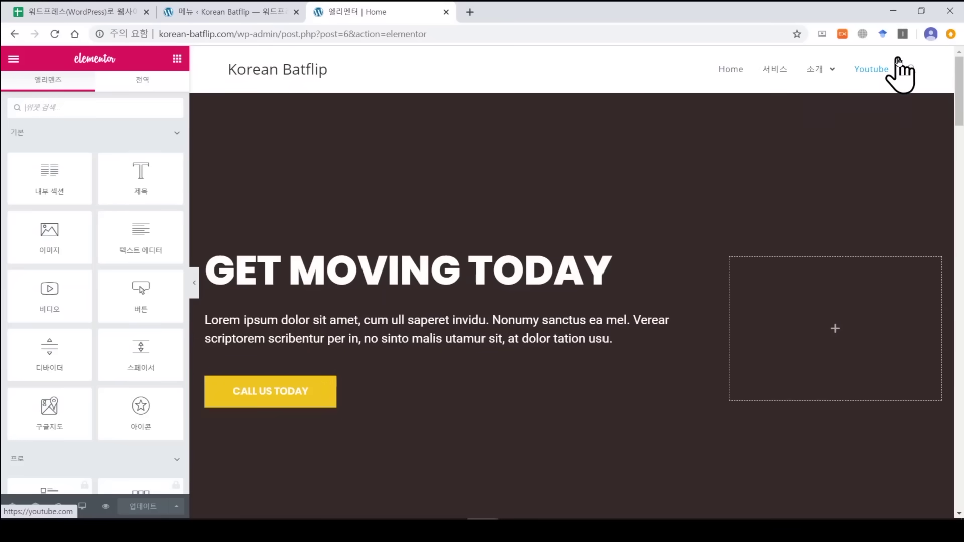
# Switch back to the menu management page and open the Header Logo settings in the theme customizer.
pyautogui.click(232, 8)
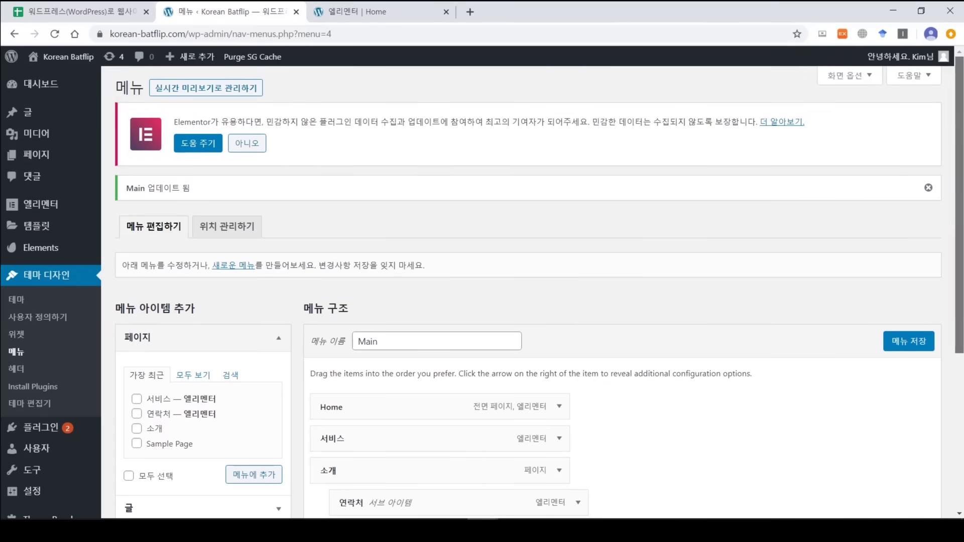
pyautogui.scroll(-3, 301, 146)
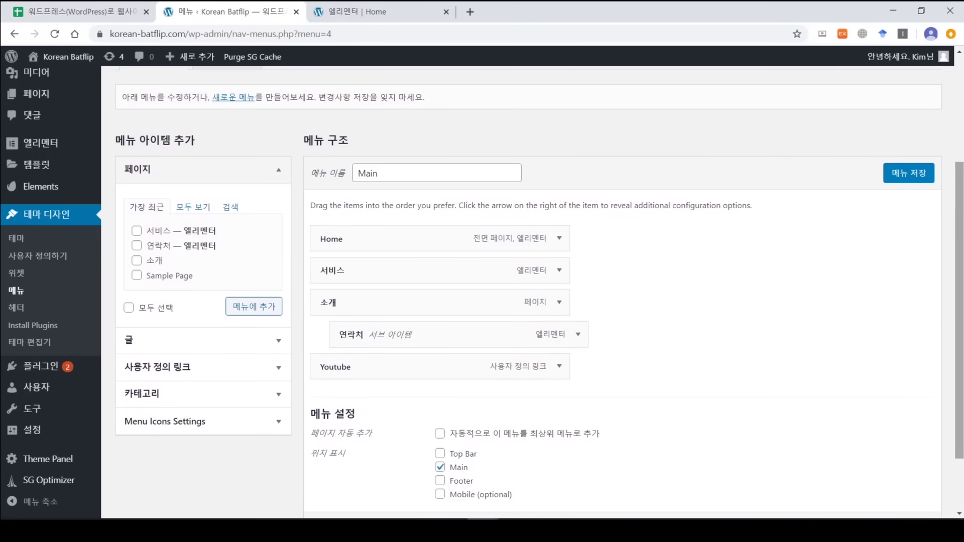
pyautogui.click(30, 255)
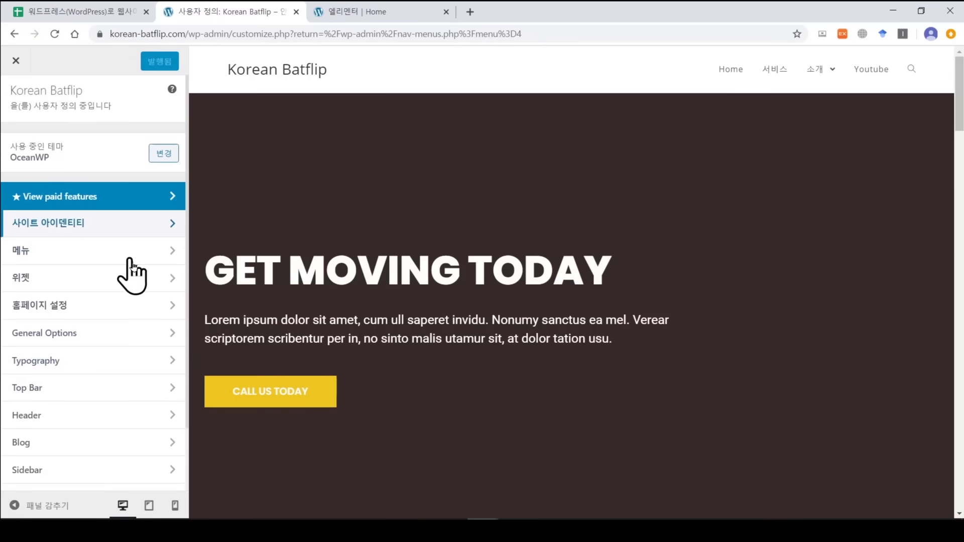
pyautogui.click(79, 415)
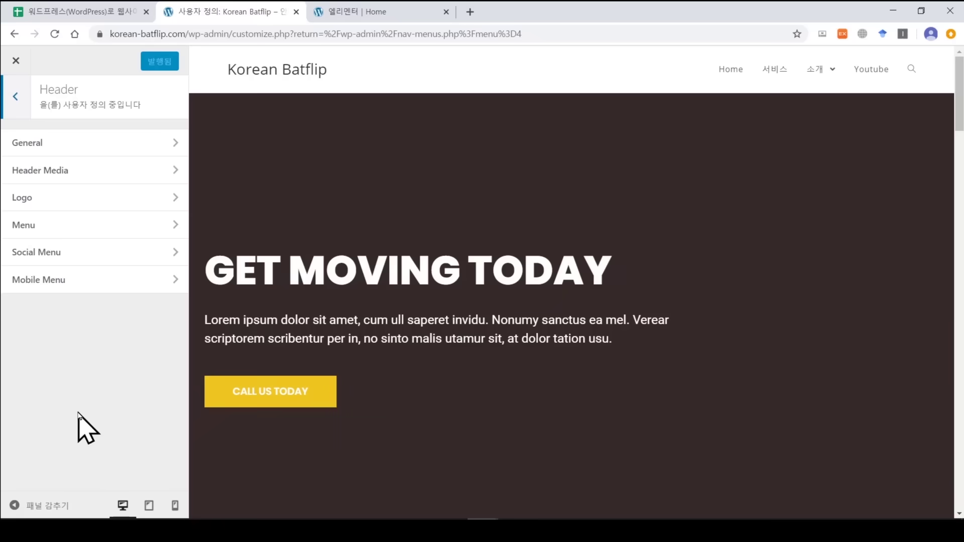
pyautogui.click(75, 198)
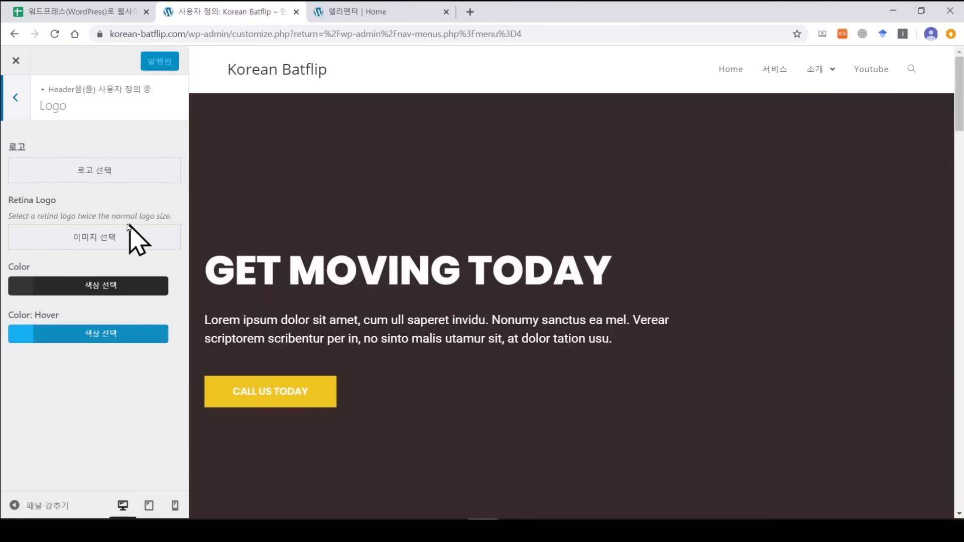
# Upload the neunXklug logo image 679_neunXklug_logo_01 from the images folder and select it as the header logo.
pyautogui.click(98, 174)
pyautogui.click(53, 107)
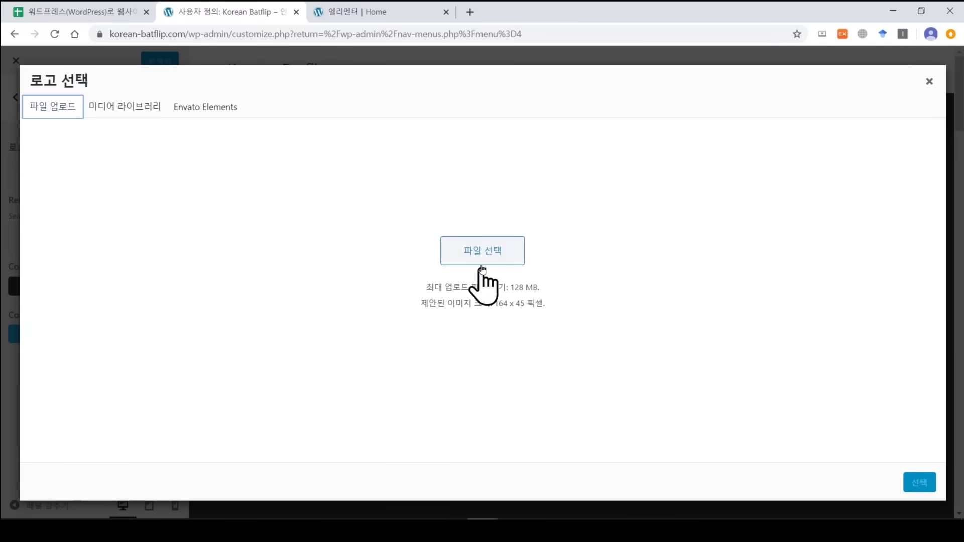
pyautogui.click(486, 289)
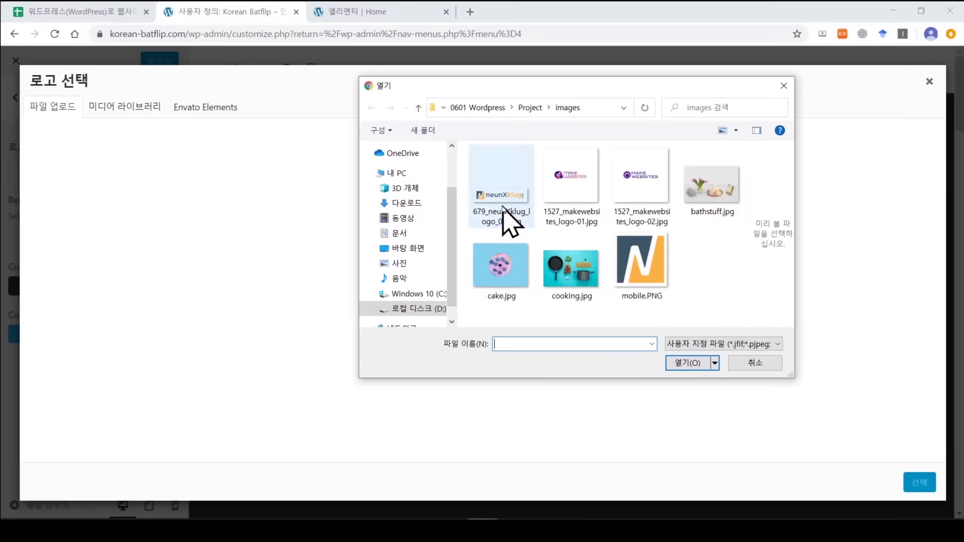
pyautogui.click(503, 214)
pyautogui.click(689, 364)
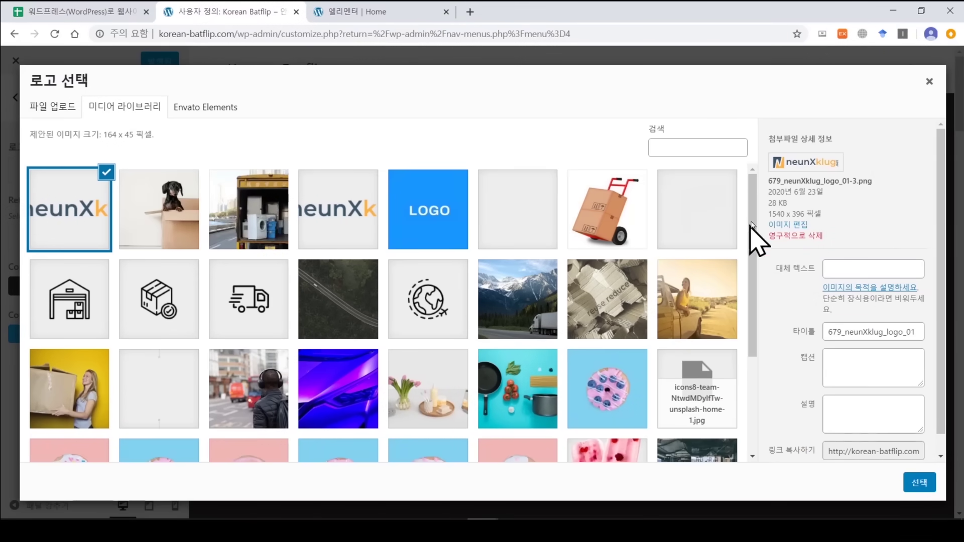
pyautogui.moveTo(786, 200); pyautogui.dragTo(776, 160)
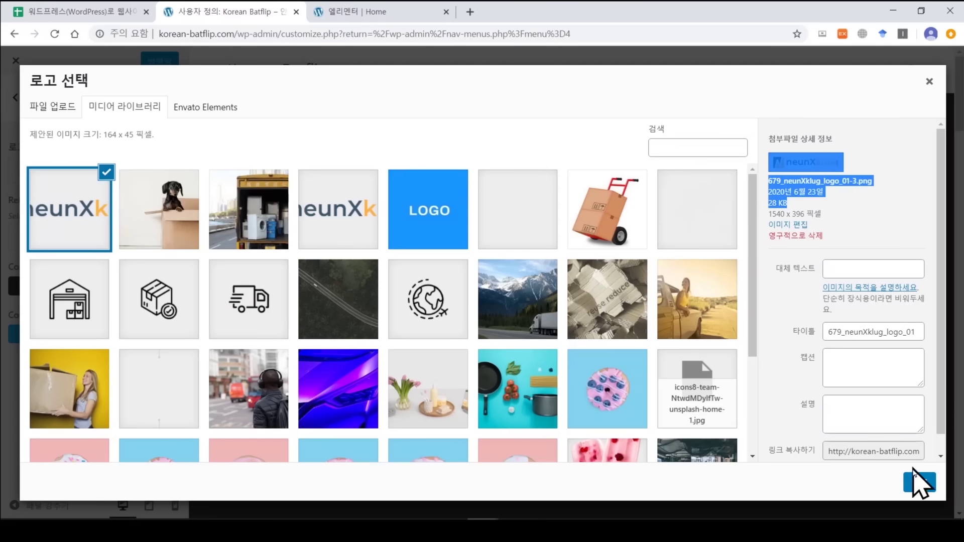
pyautogui.click(919, 483)
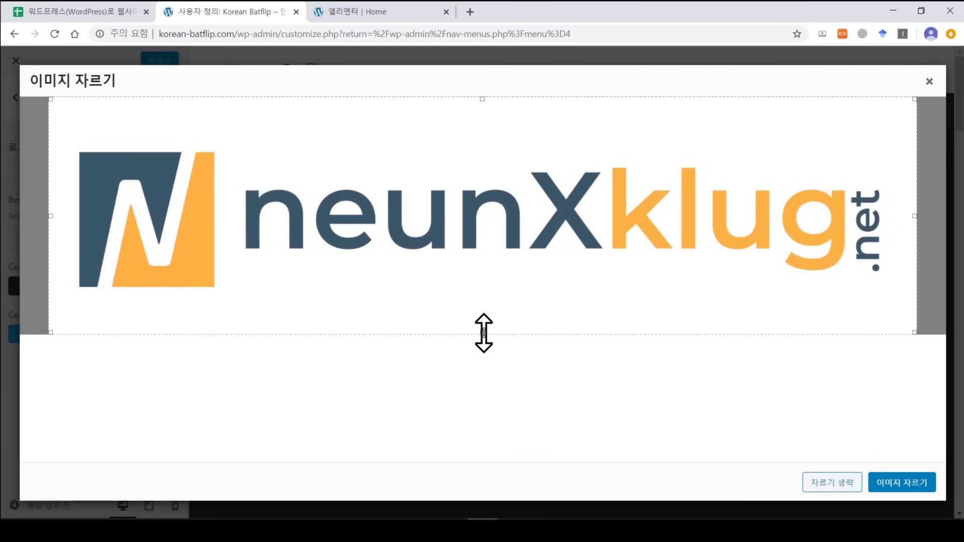
# Crop the empty margins off the logo image and set its max width to 272 px and max height to 133 px.
pyautogui.moveTo(482, 301); pyautogui.dragTo(483, 303)
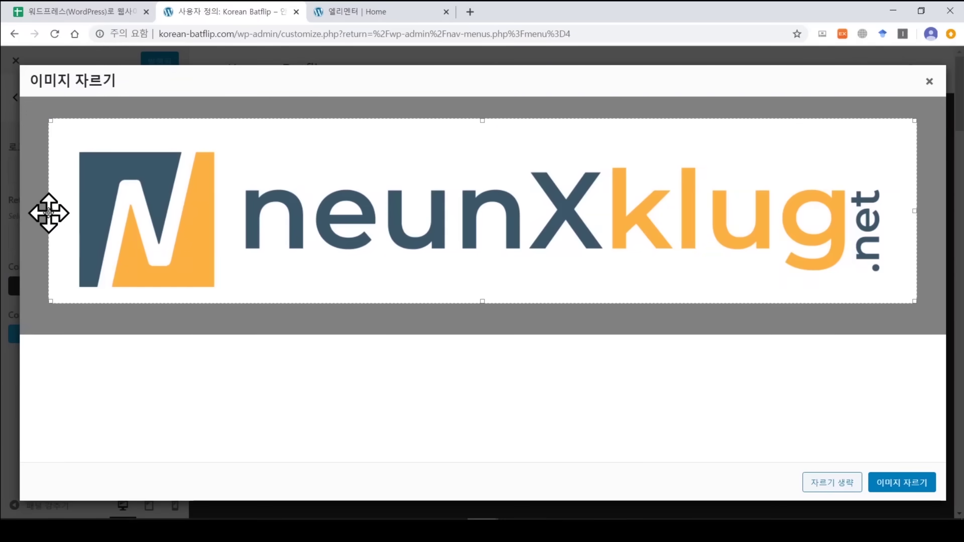
pyautogui.moveTo(66, 217); pyautogui.dragTo(81, 216)
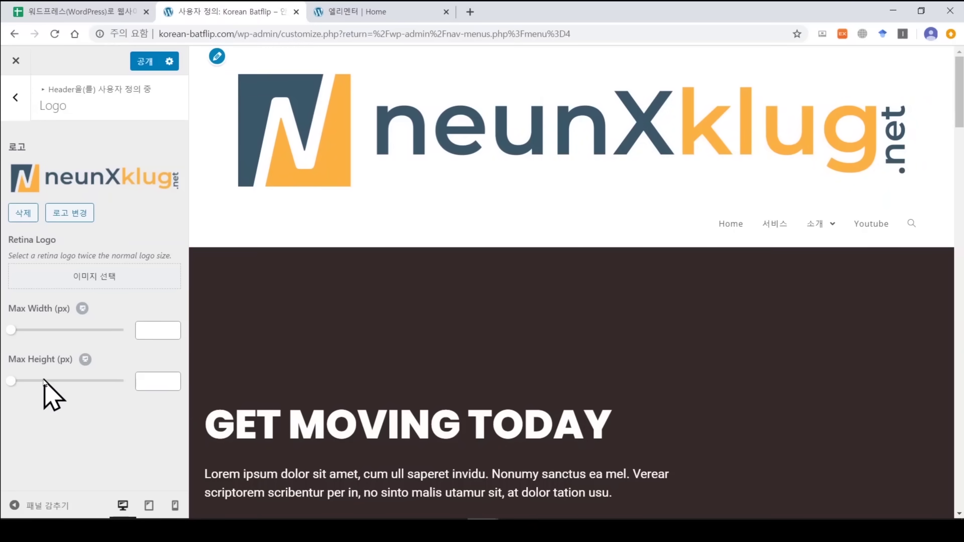
pyautogui.moveTo(11, 332); pyautogui.dragTo(72, 334)
pyautogui.moveTo(11, 382); pyautogui.dragTo(42, 382)
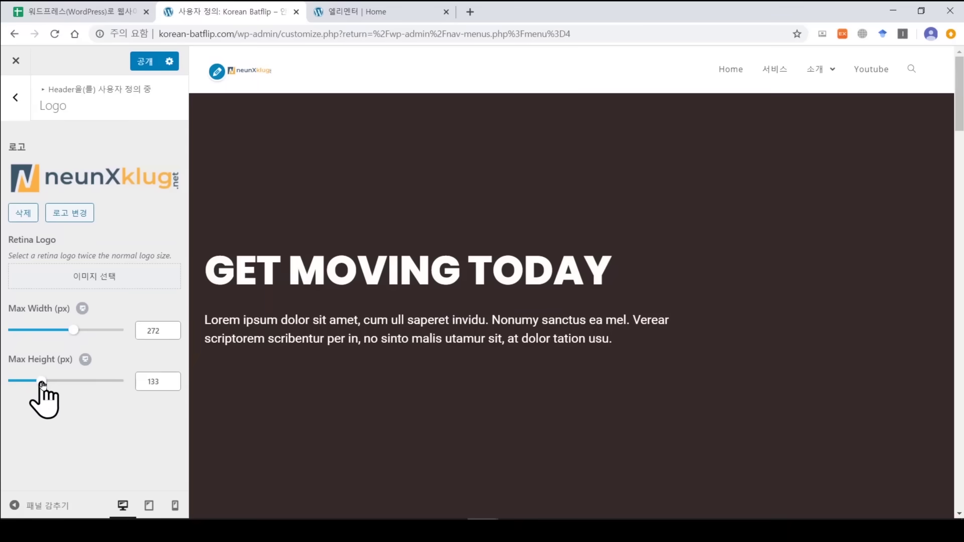
# Open the header's General settings and try the Transparent header style.
pyautogui.click(16, 99)
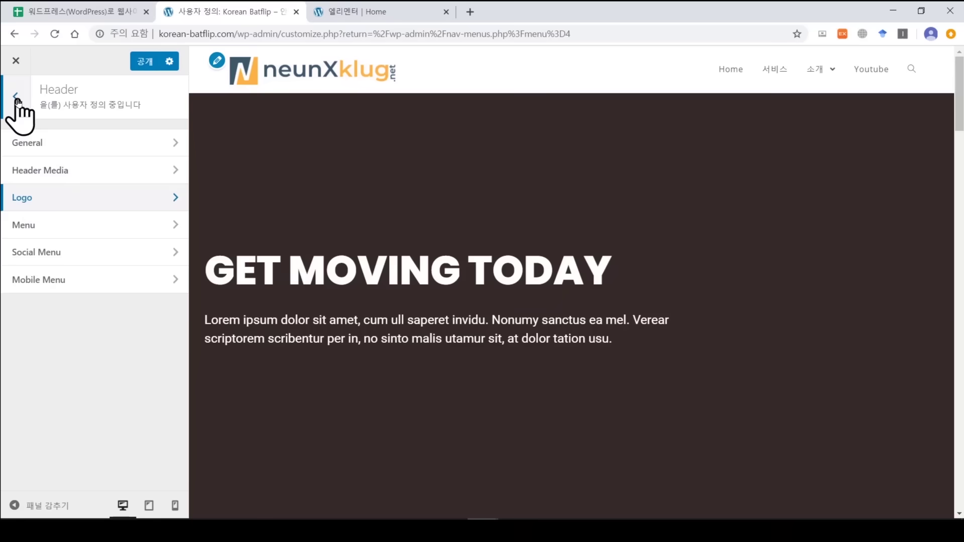
pyautogui.click(39, 144)
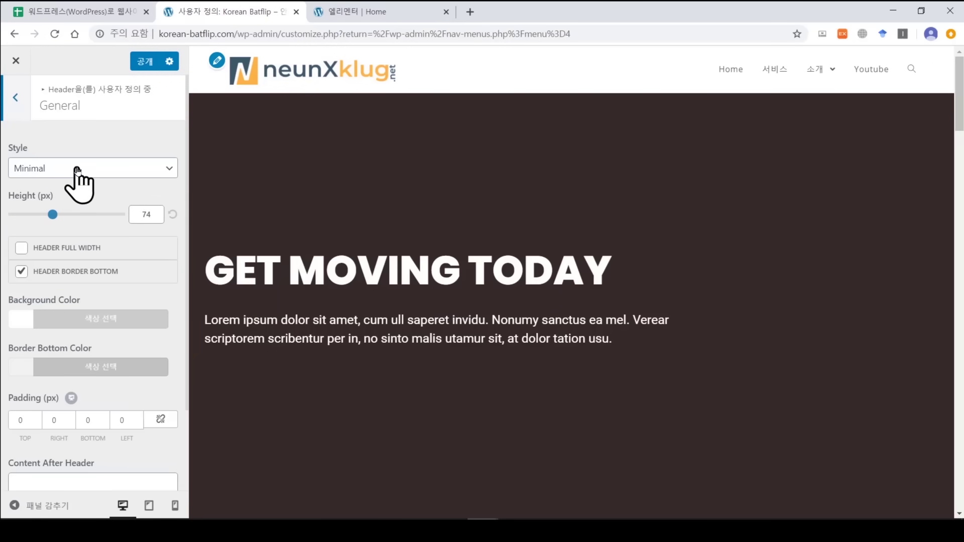
pyautogui.click(74, 173)
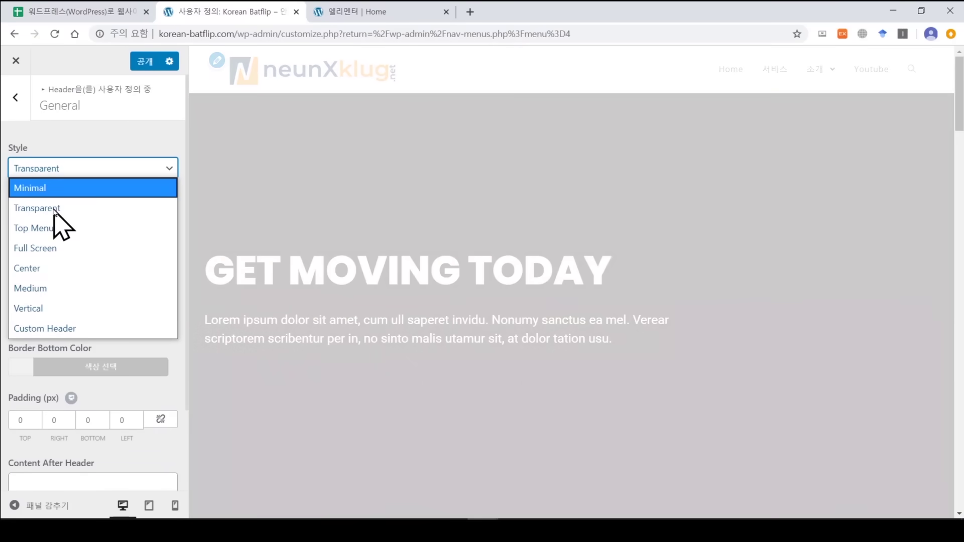
pyautogui.click(56, 209)
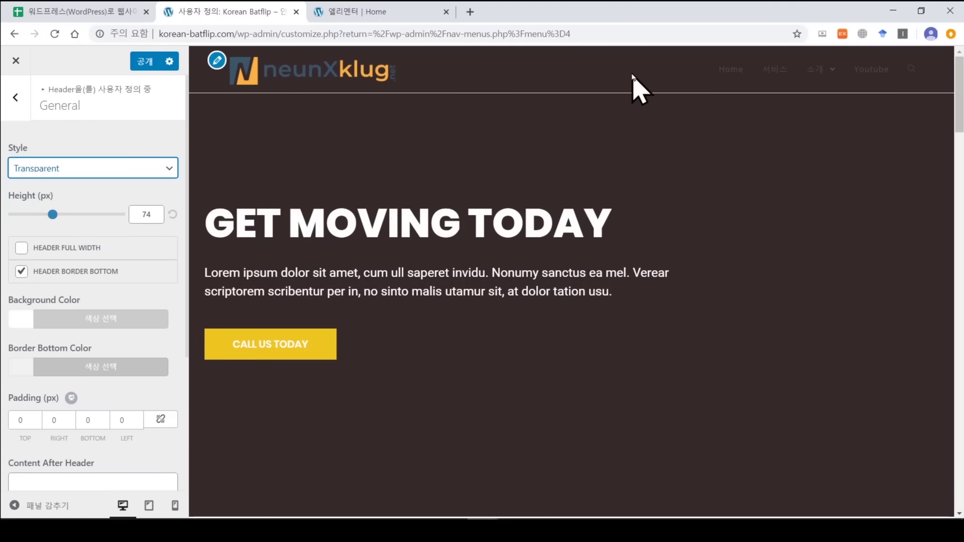
pyautogui.moveTo(898, 76)
# Try the Full Screen header style, preview its overlay menu, and return the style to Minimal.
pyautogui.click(166, 171)
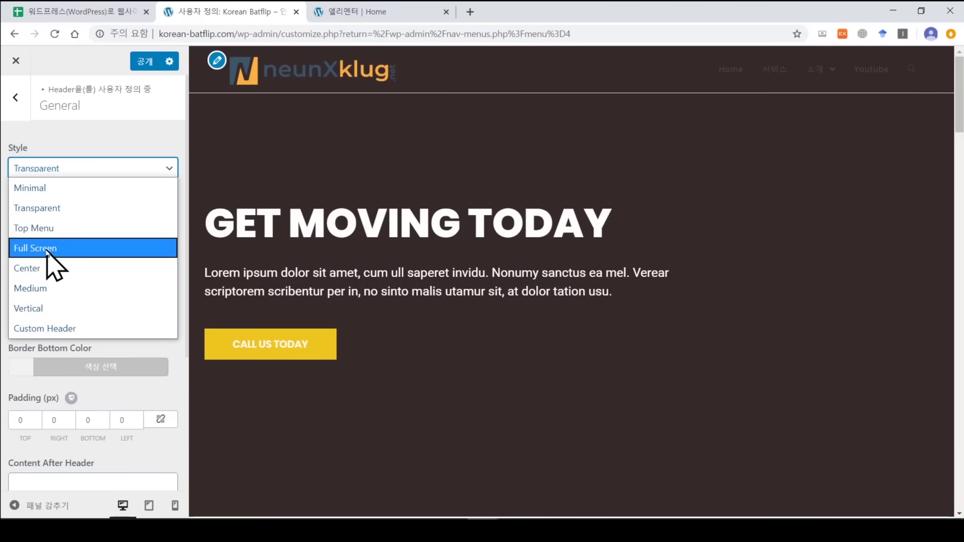
pyautogui.click(48, 248)
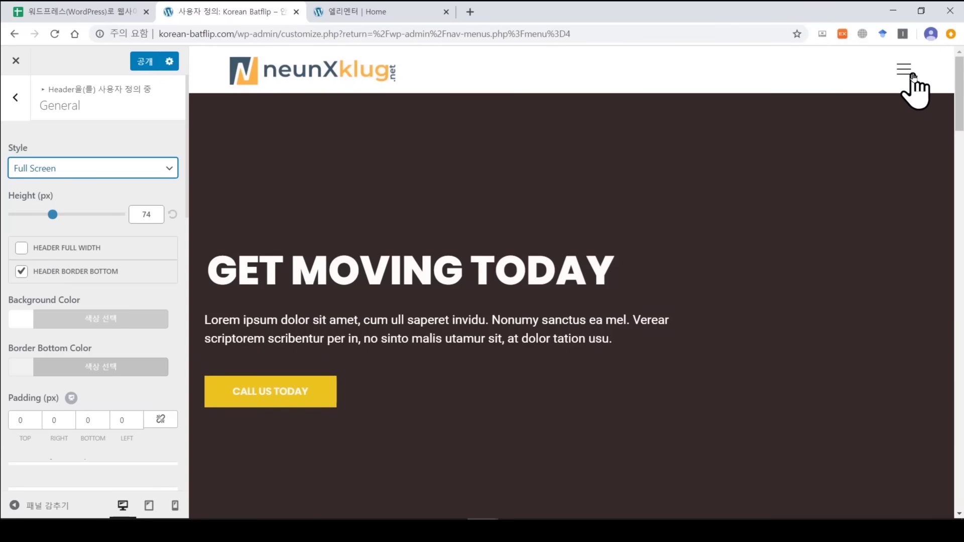
pyautogui.click(904, 70)
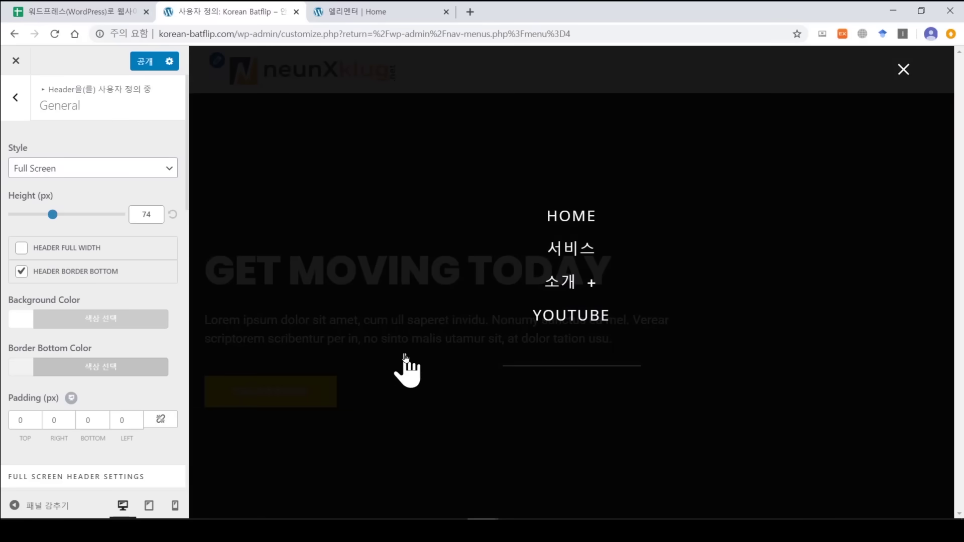
pyautogui.click(903, 70)
pyautogui.click(152, 173)
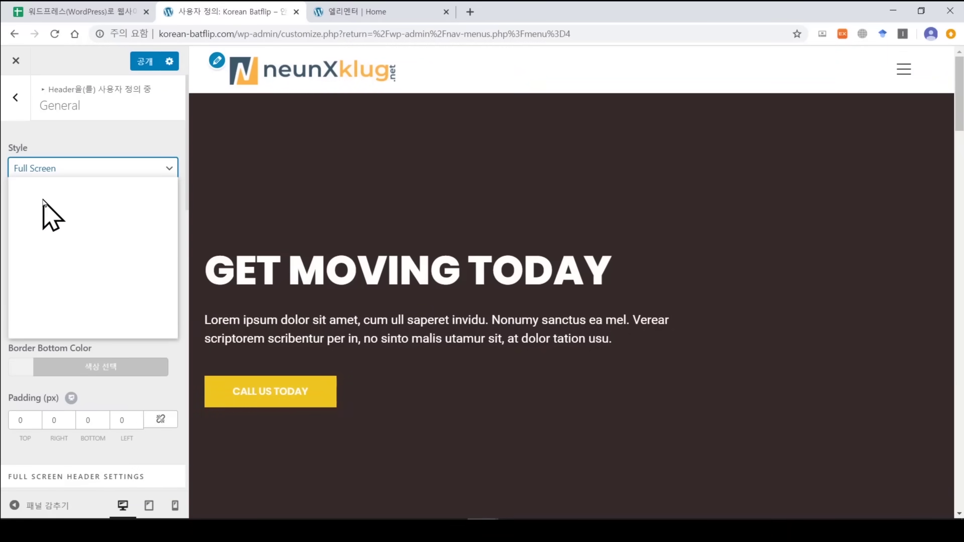
pyautogui.click(45, 186)
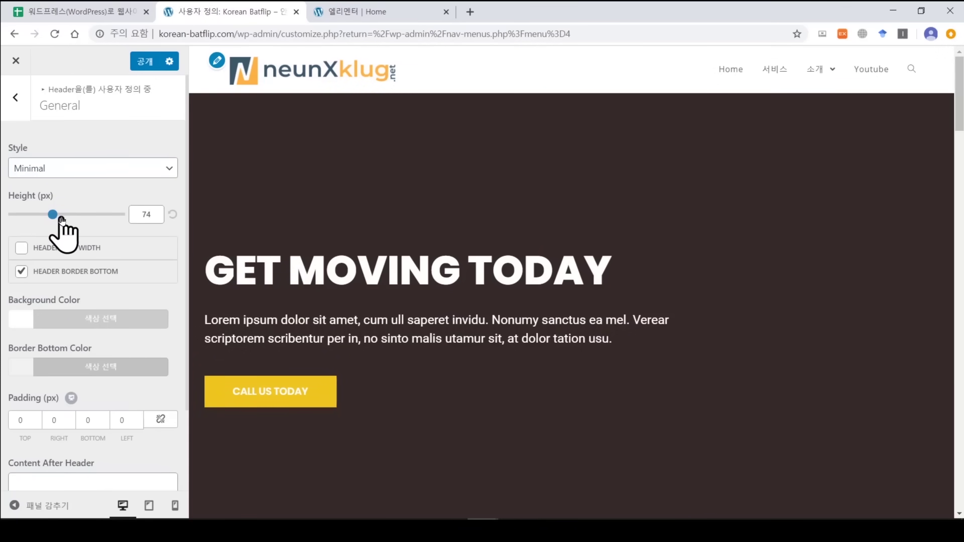
# Set the header height to 72 px and turn off the header border bottom.
pyautogui.moveTo(69, 219)
pyautogui.mouseDown()
pyautogui.moveTo(43, 212)
pyautogui.moveTo(51, 214)
pyautogui.mouseUp()
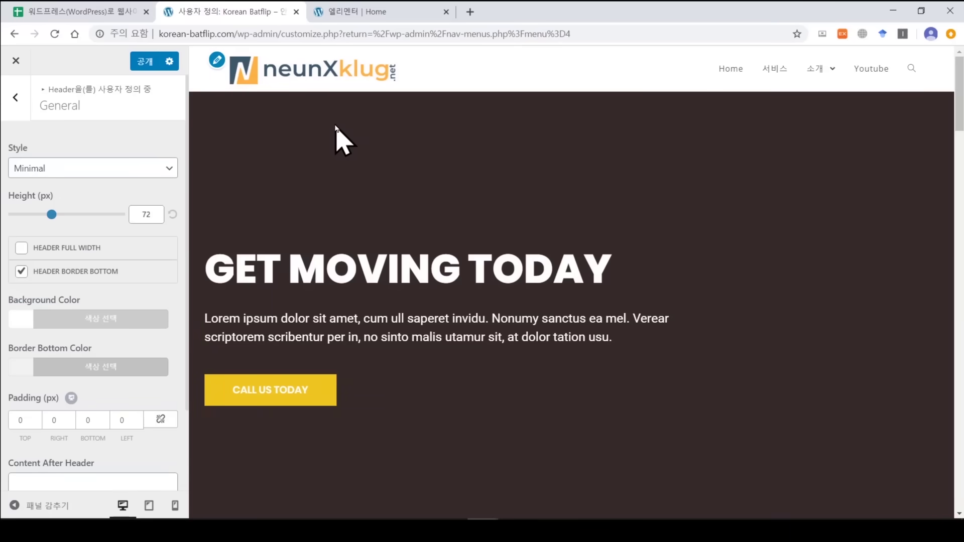
pyautogui.click(22, 271)
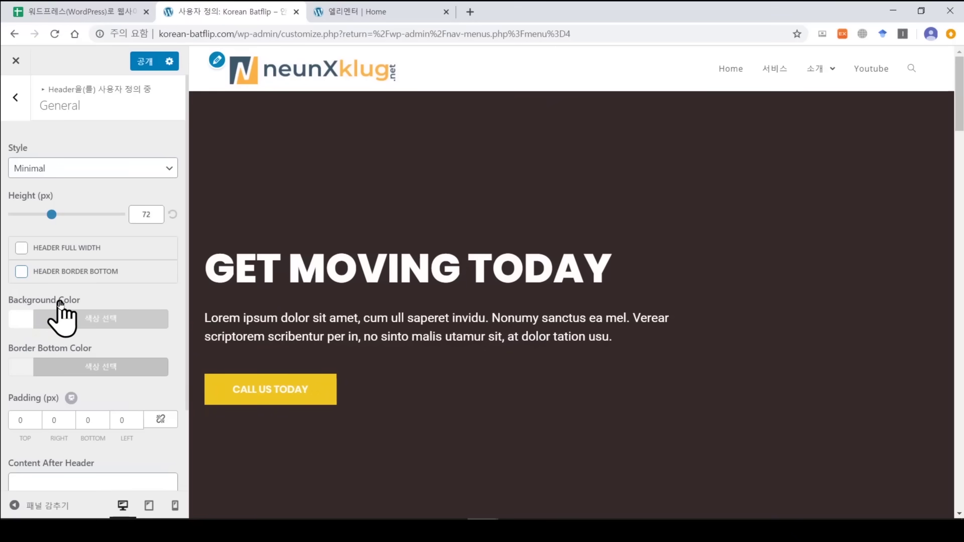
# Try a gray #999999 header background color, restore white #ffffff, and review the remaining General header settings.
pyautogui.click(29, 322)
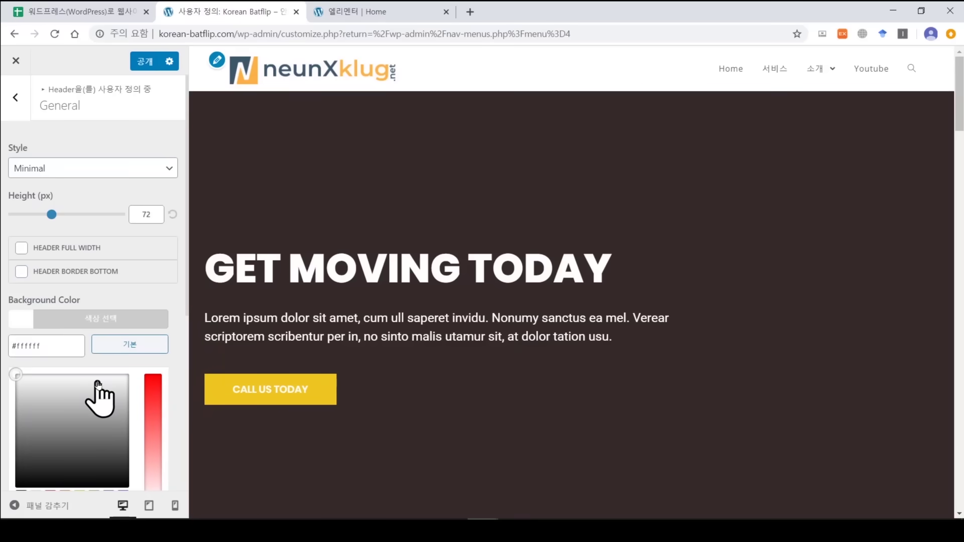
pyautogui.click(91, 416)
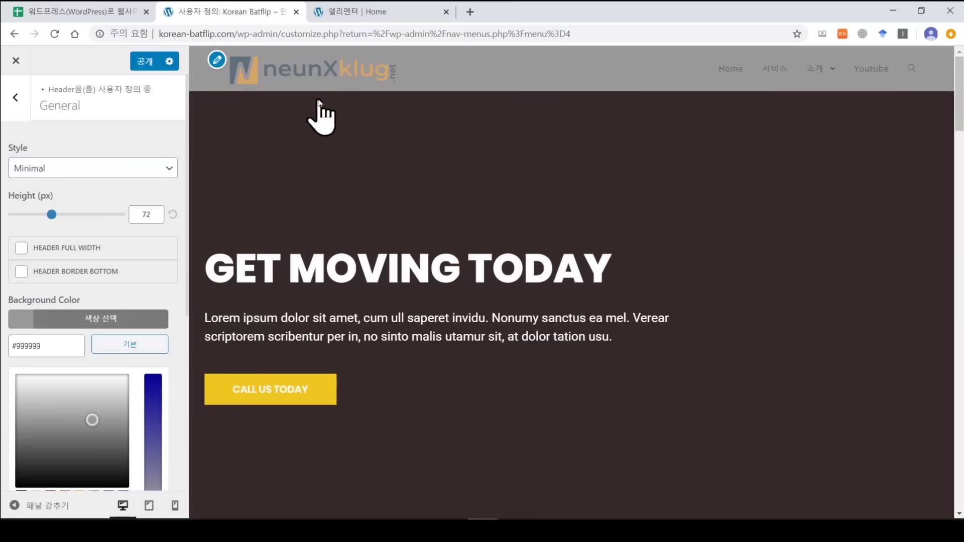
pyautogui.moveTo(52, 385); pyautogui.dragTo(14, 348)
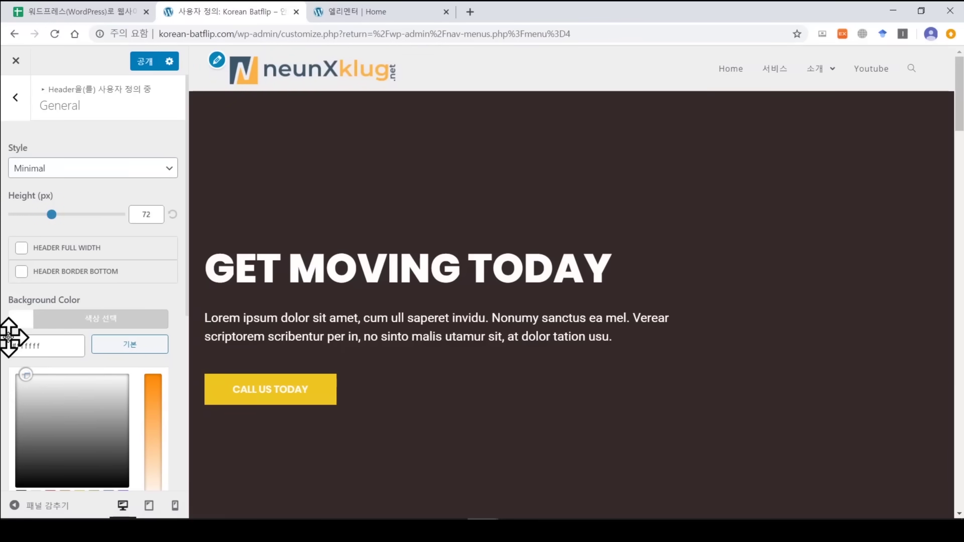
pyautogui.click(43, 324)
pyautogui.click(43, 323)
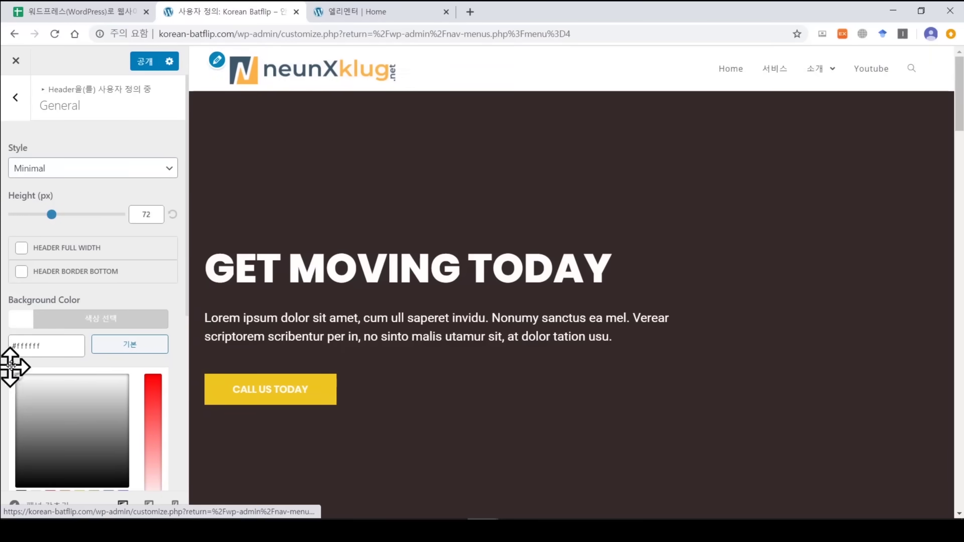
pyautogui.click(7, 372)
pyautogui.scroll(-2, 168, 341)
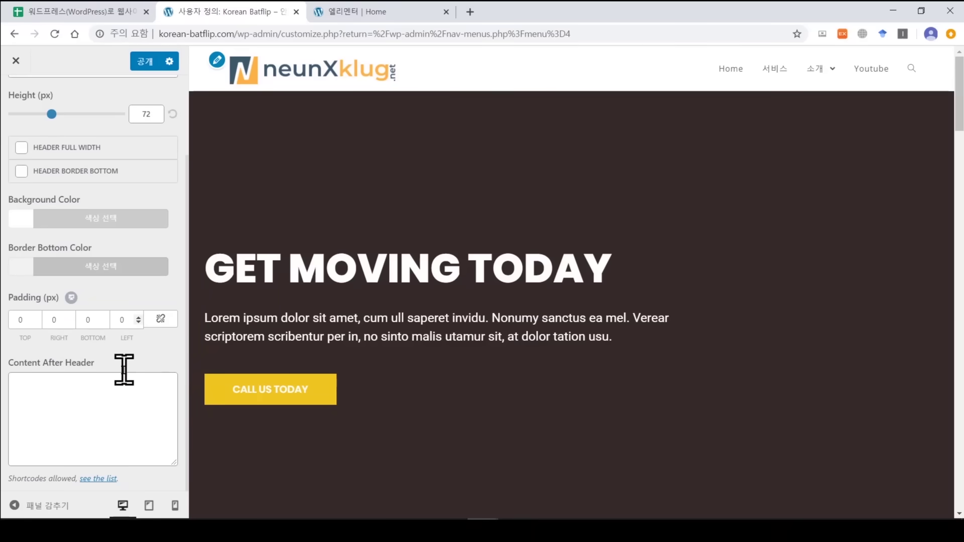
pyautogui.scroll(2, 161, 358)
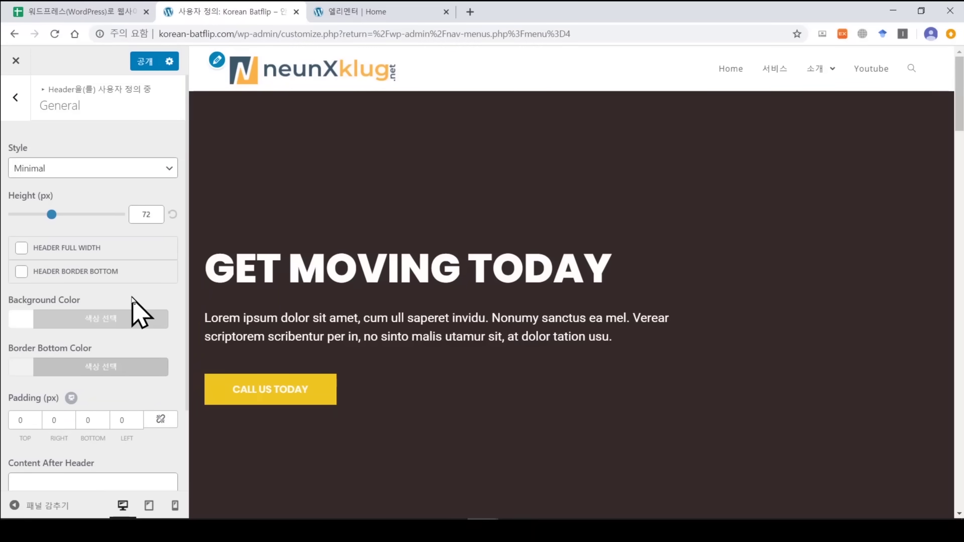
# Open the Main Menu typography settings and set the menu's font family to Arial, Helvetica, sans-serif.
pyautogui.click(15, 98)
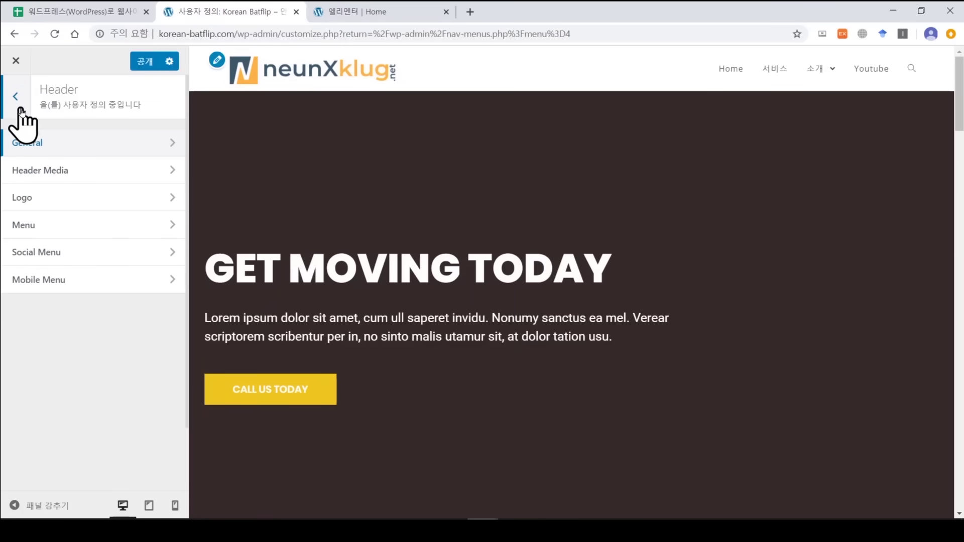
pyautogui.click(15, 97)
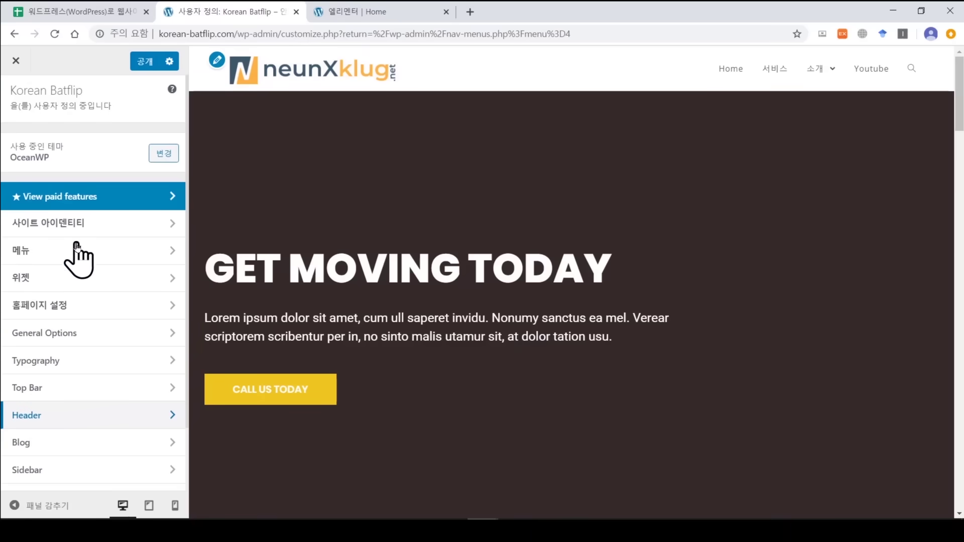
pyautogui.click(51, 364)
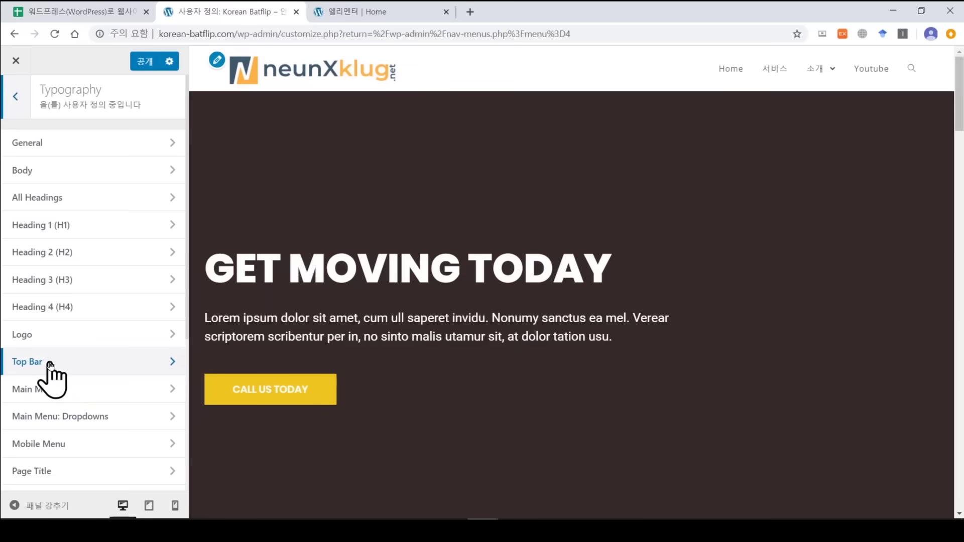
pyautogui.click(79, 392)
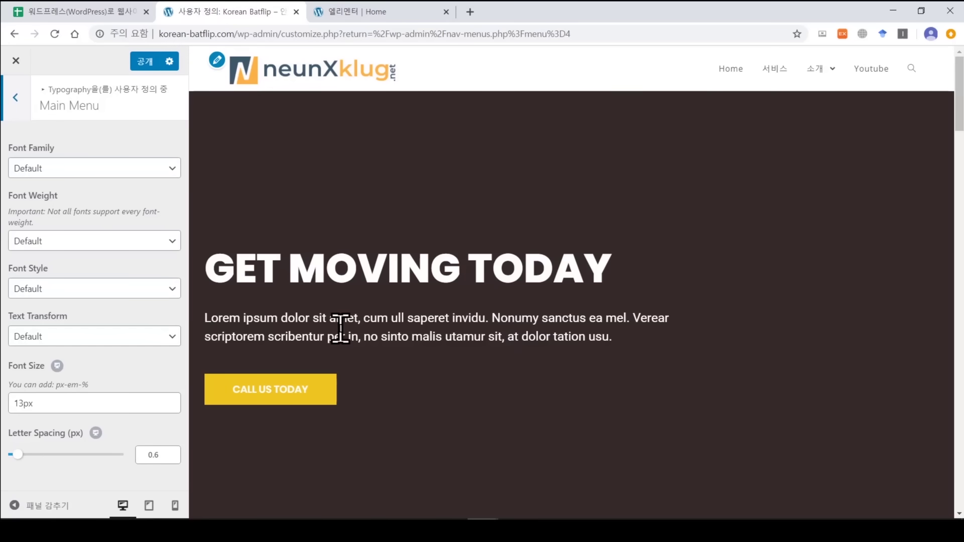
pyautogui.moveTo(339, 320); pyautogui.dragTo(398, 321)
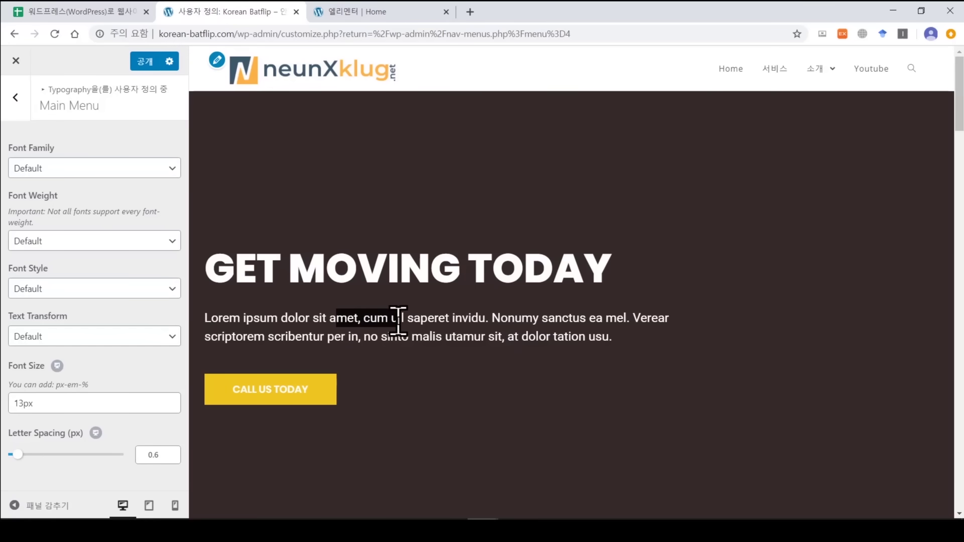
pyautogui.click(175, 175)
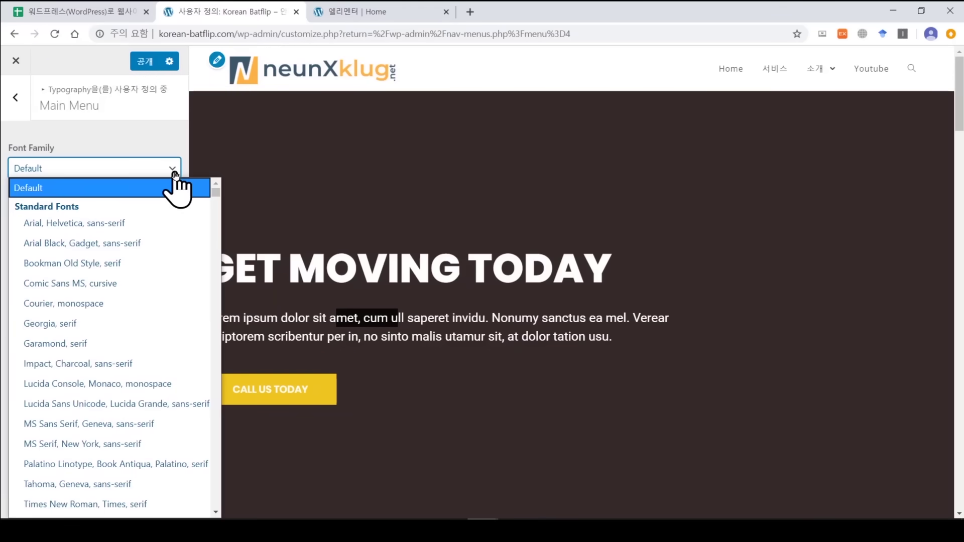
pyautogui.click(155, 227)
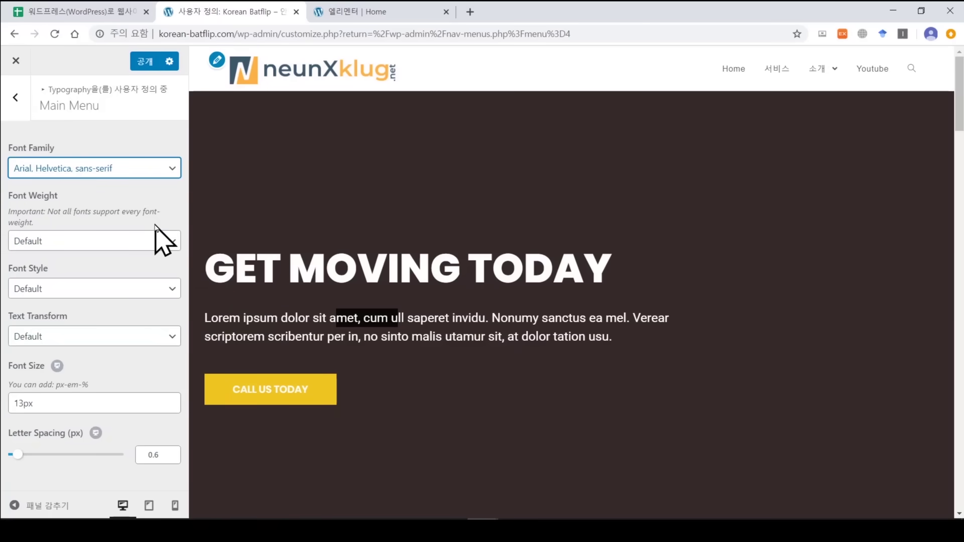
pyautogui.click(36, 290)
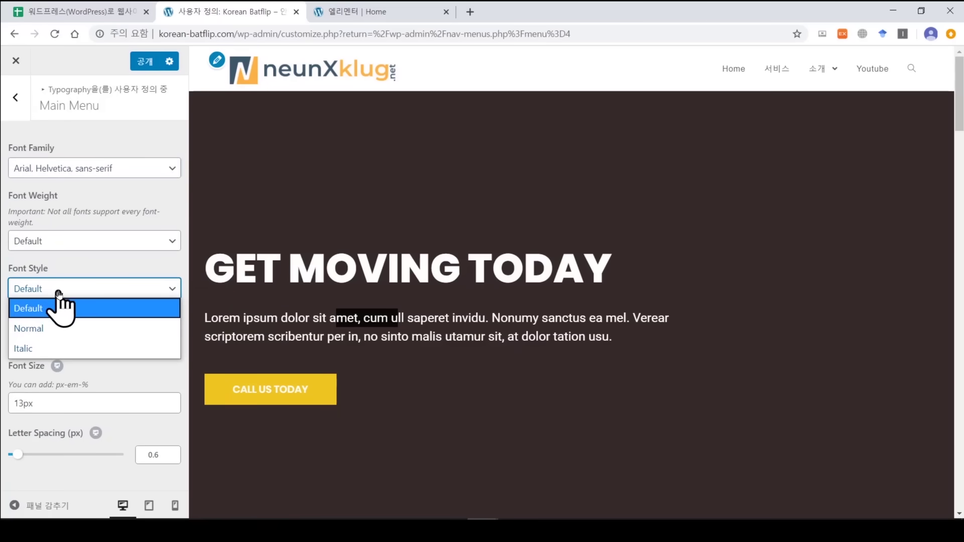
pyautogui.click(82, 269)
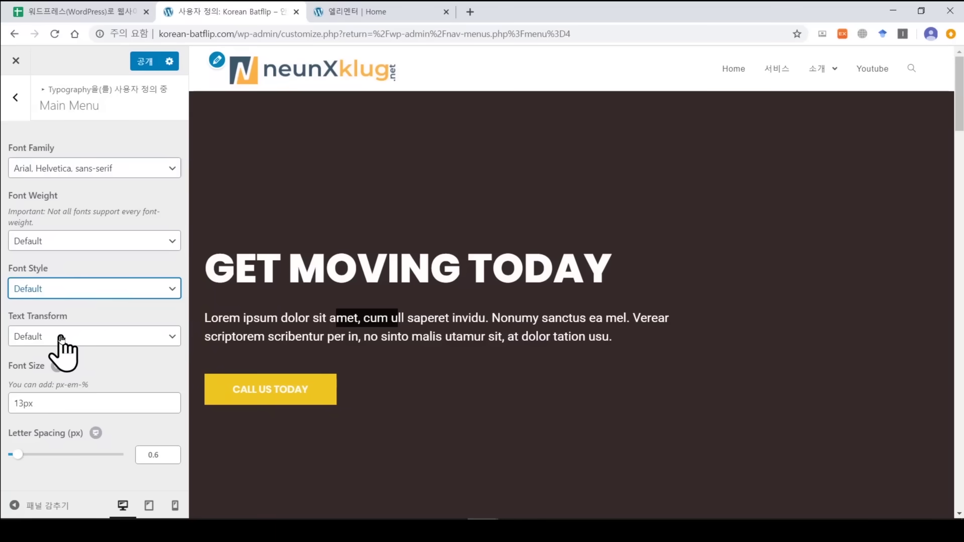
pyautogui.click(61, 338)
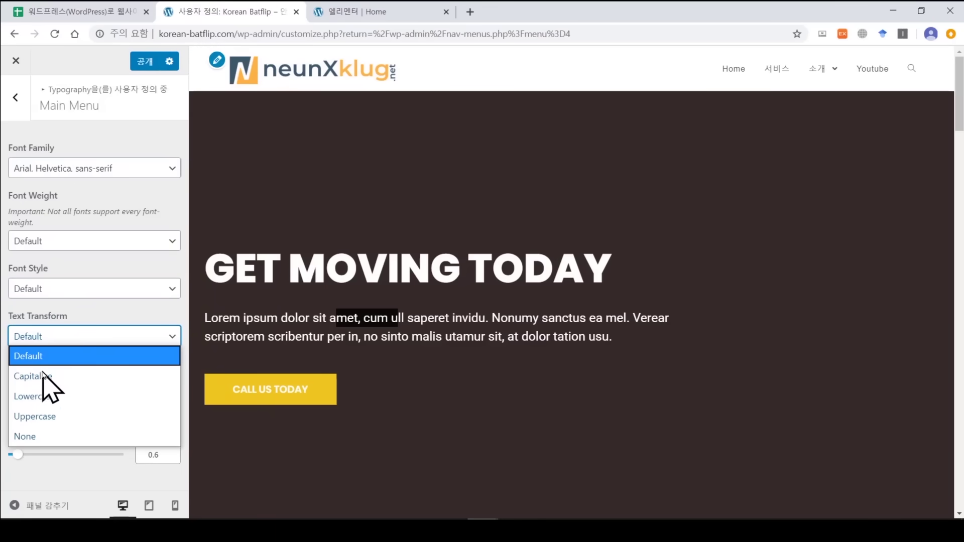
pyautogui.click(76, 335)
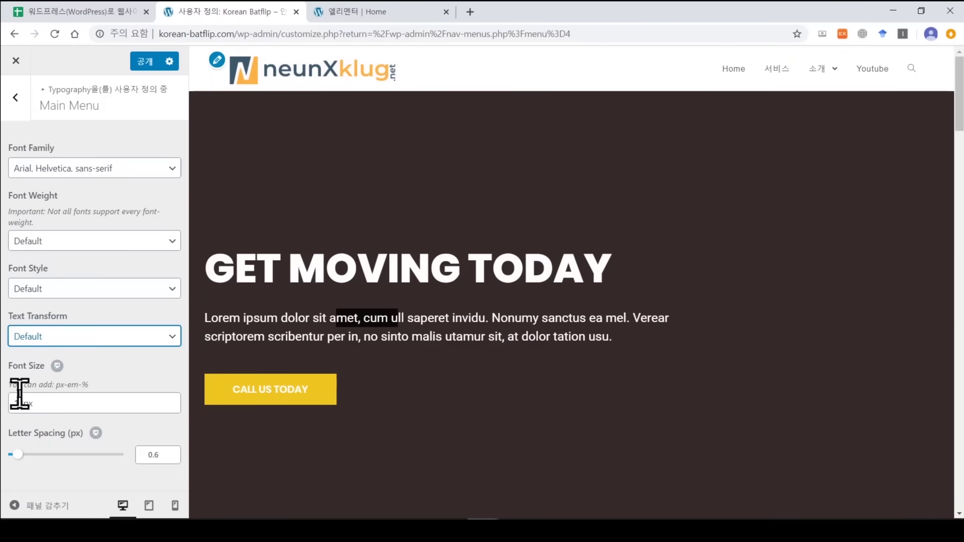
# Set the main menu's font size to 25px and its font weight to Bold: 700.
pyautogui.moveTo(23, 402); pyautogui.dragTo(9, 402)
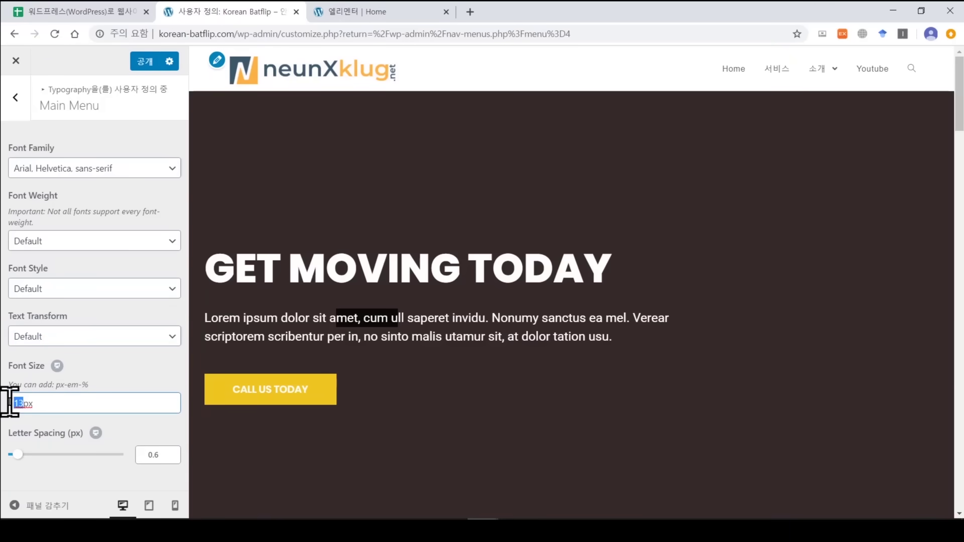
pyautogui.write('25')
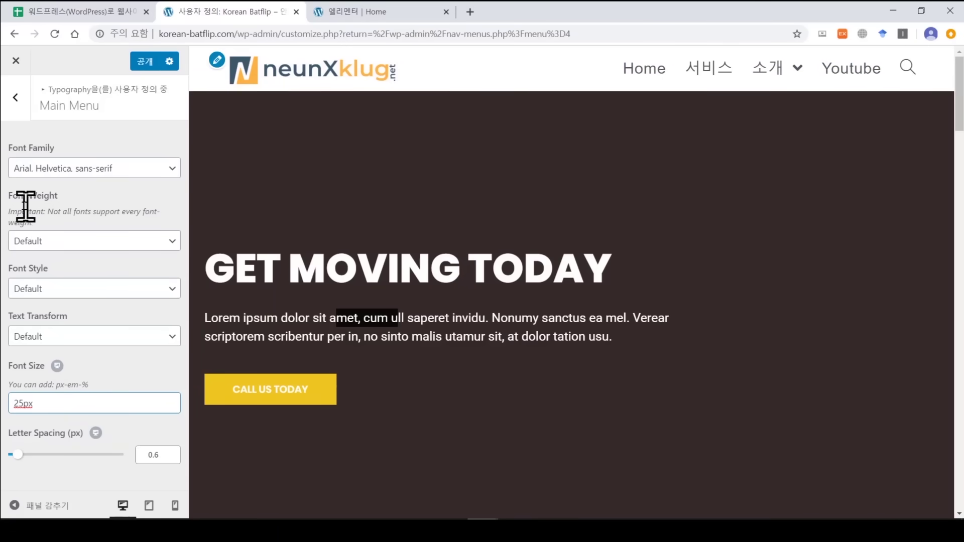
pyautogui.click(54, 241)
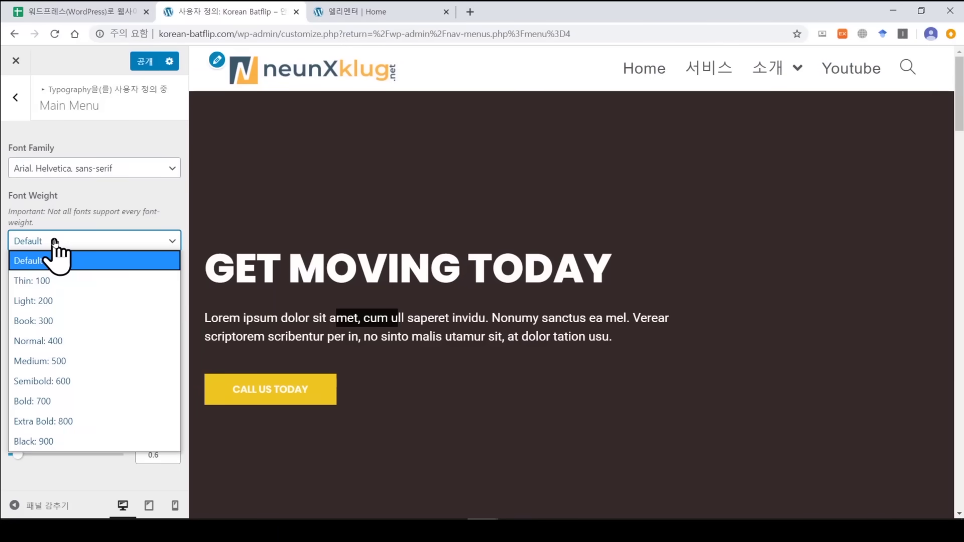
pyautogui.click(64, 340)
pyautogui.click(70, 401)
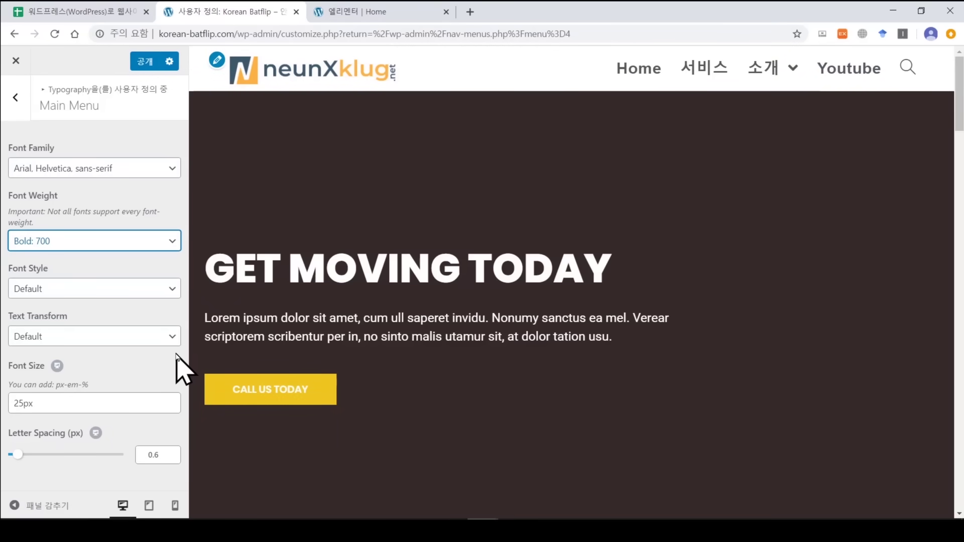
# Open the header's Menu settings, try the Left and Center menu positions, and return the position to Right.
pyautogui.click(16, 105)
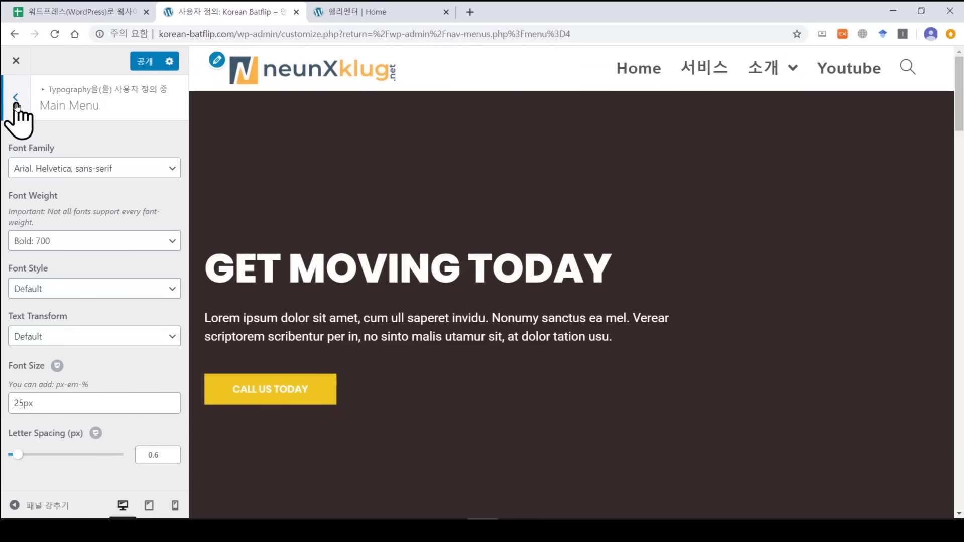
pyautogui.click(16, 97)
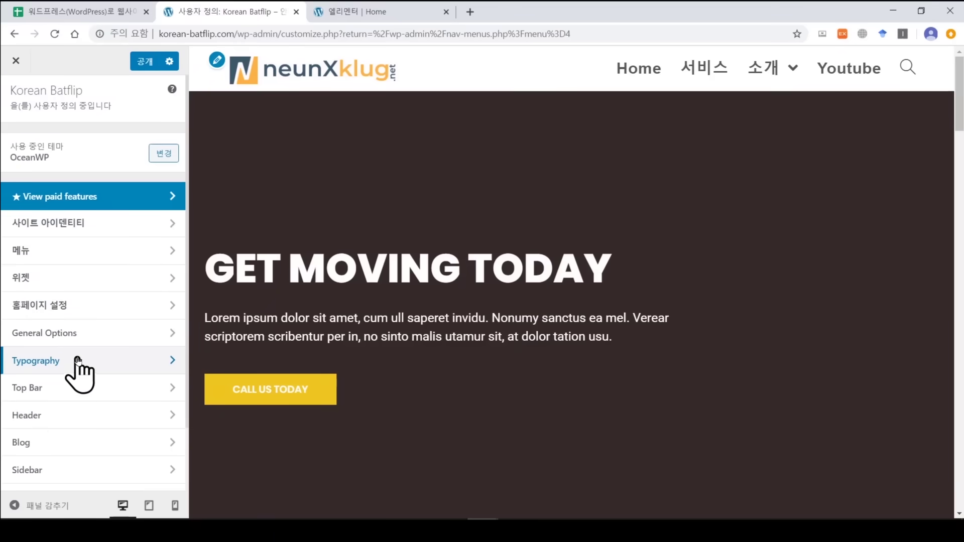
pyautogui.click(60, 416)
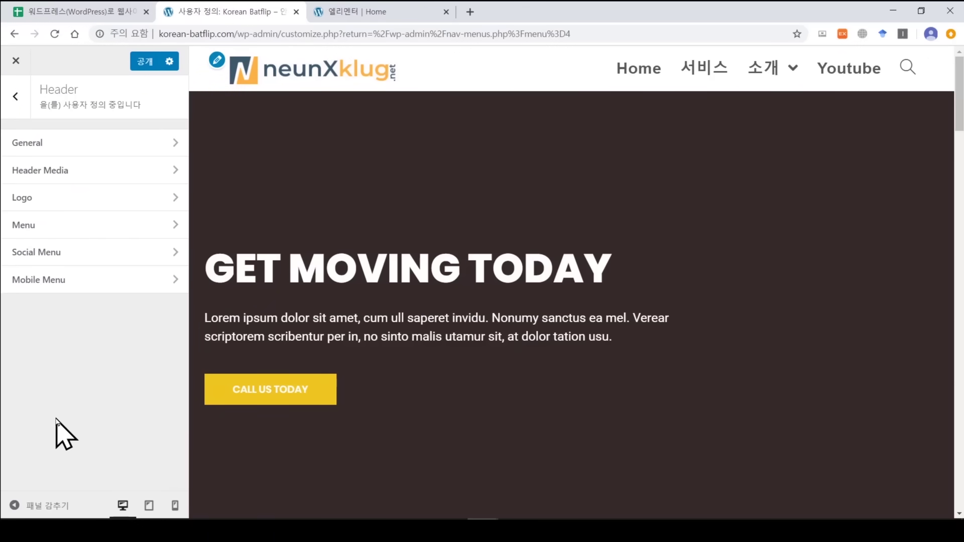
pyautogui.click(56, 227)
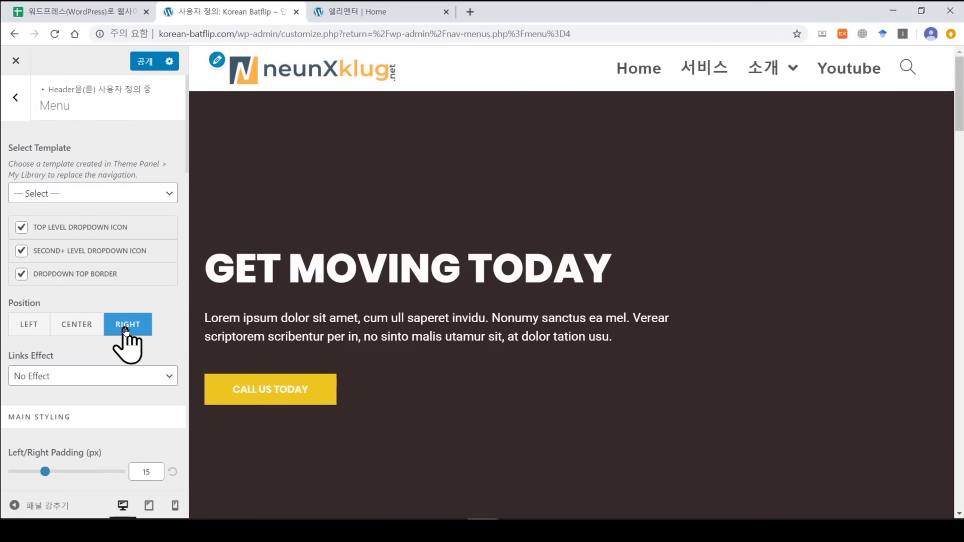
pyautogui.click(29, 326)
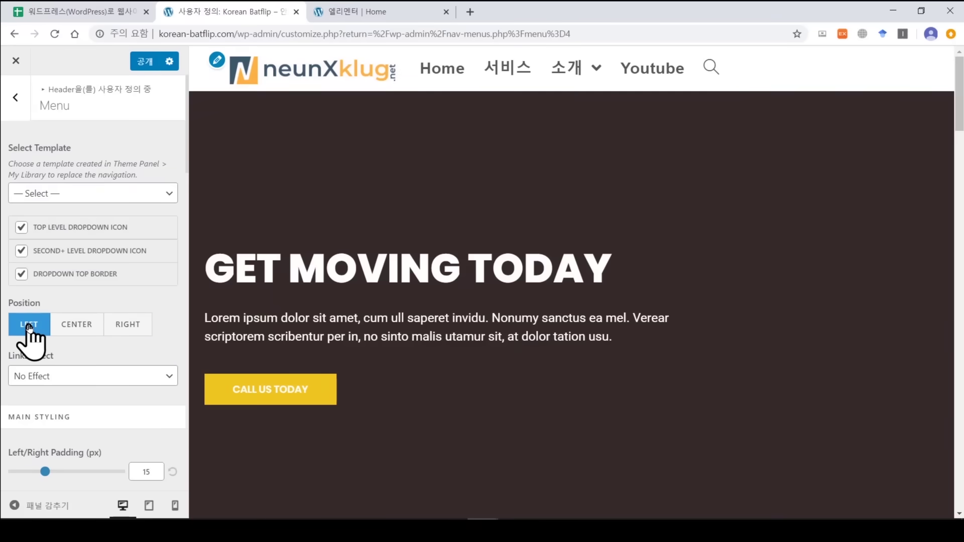
pyautogui.click(76, 324)
pyautogui.click(126, 326)
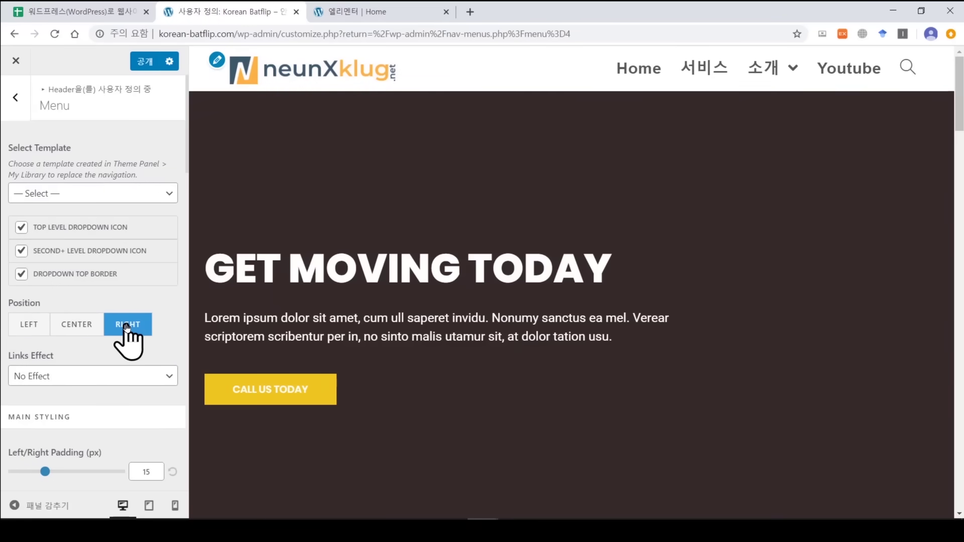
# Set the header menu's links effect to Underline From Left and preview it on the menu items.
pyautogui.scroll(-2, 125, 374)
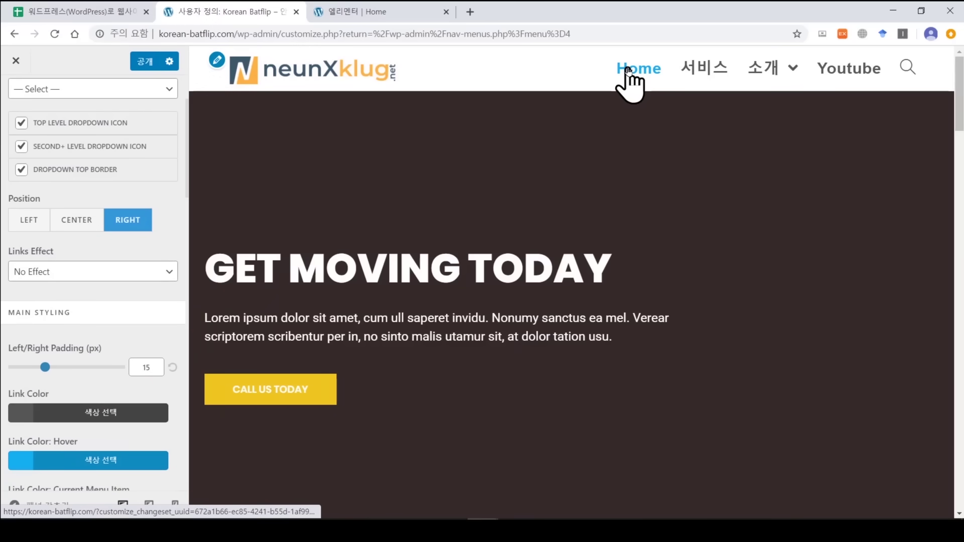
pyautogui.click(150, 273)
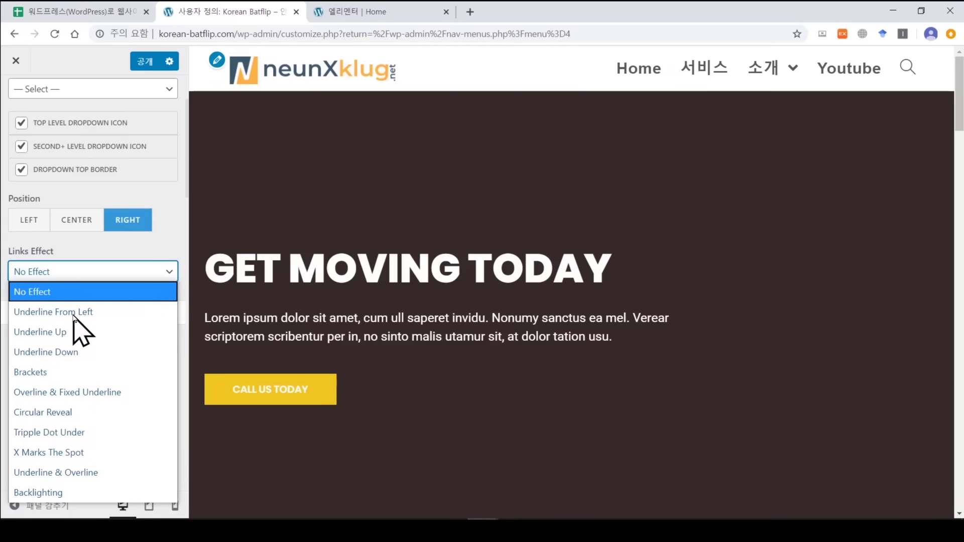
pyautogui.click(74, 312)
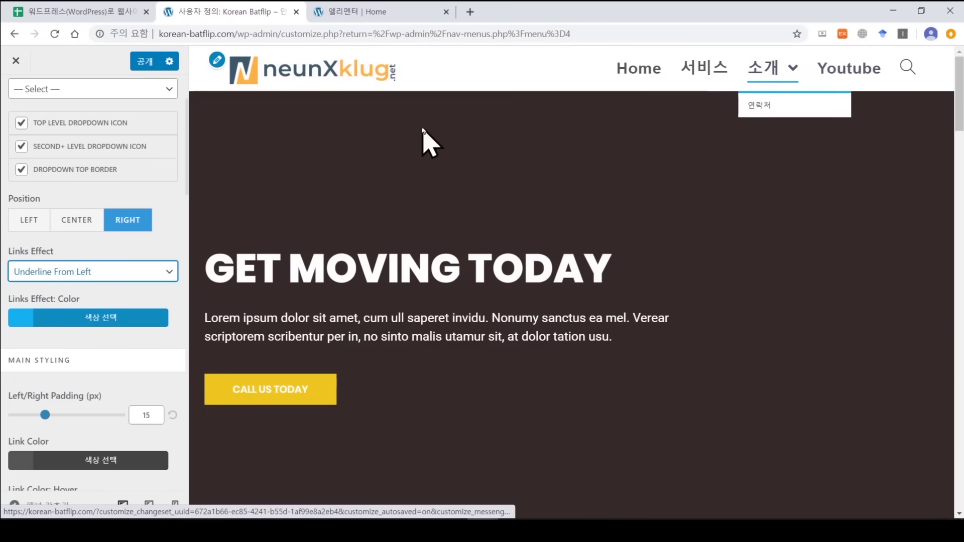
# Try the Underline Down links effect, preview it on the menu, and restore Underline From Left.
pyautogui.click(151, 273)
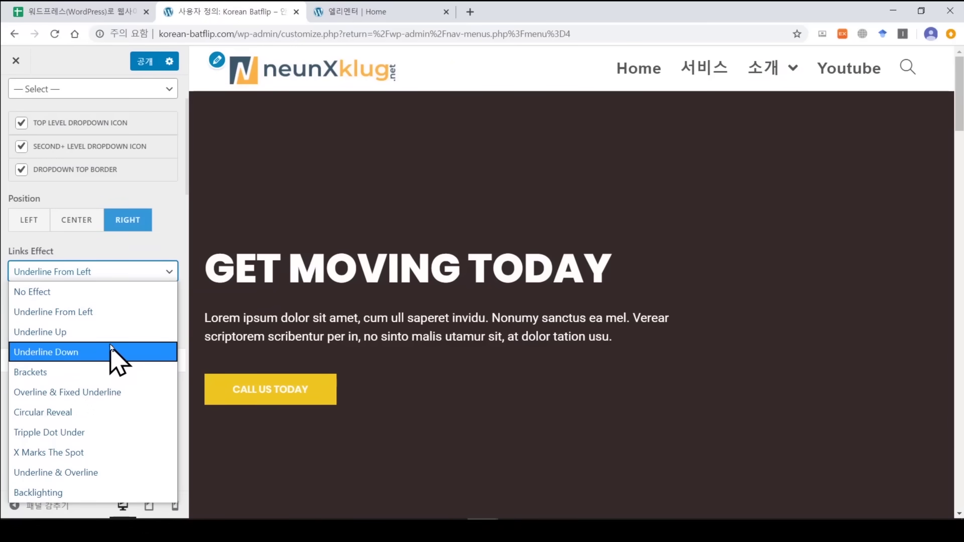
pyautogui.click(112, 353)
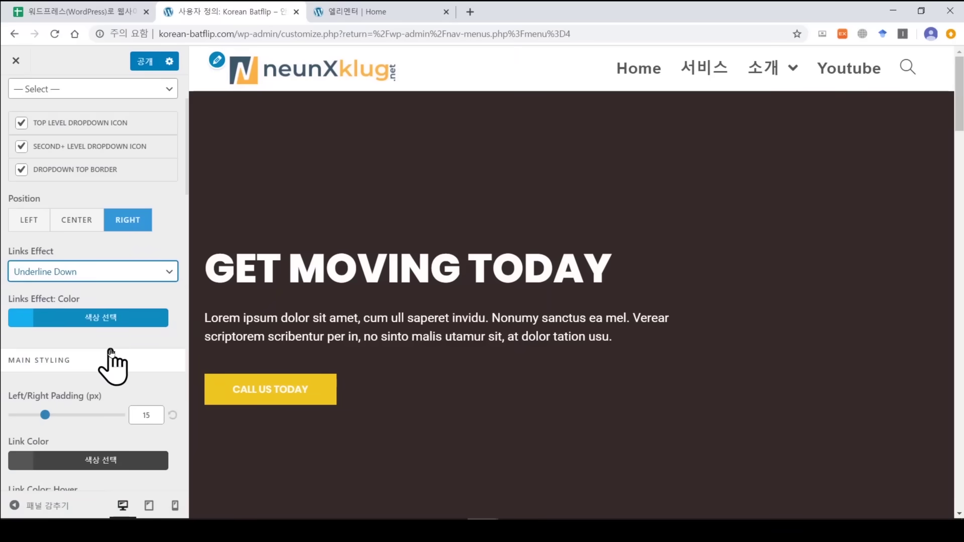
pyautogui.moveTo(761, 76)
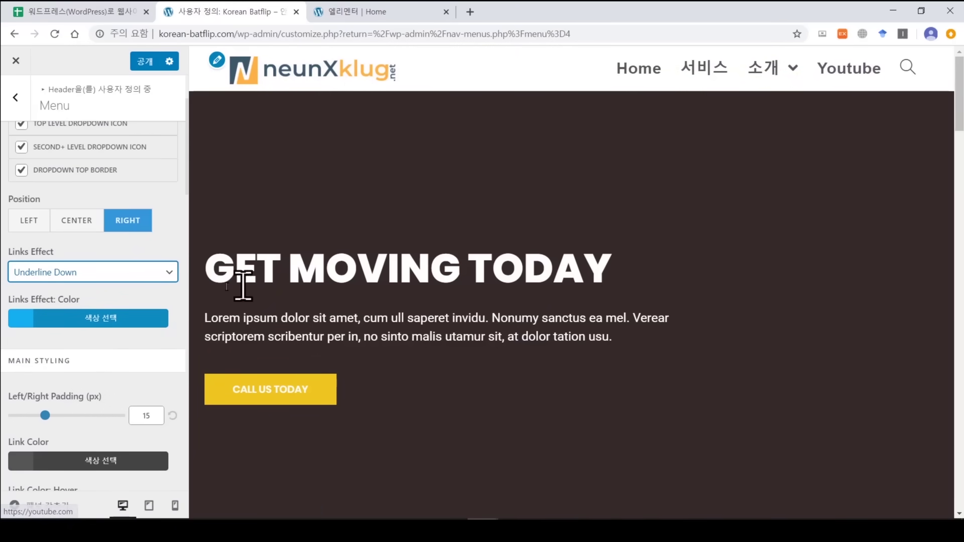
pyautogui.click(95, 275)
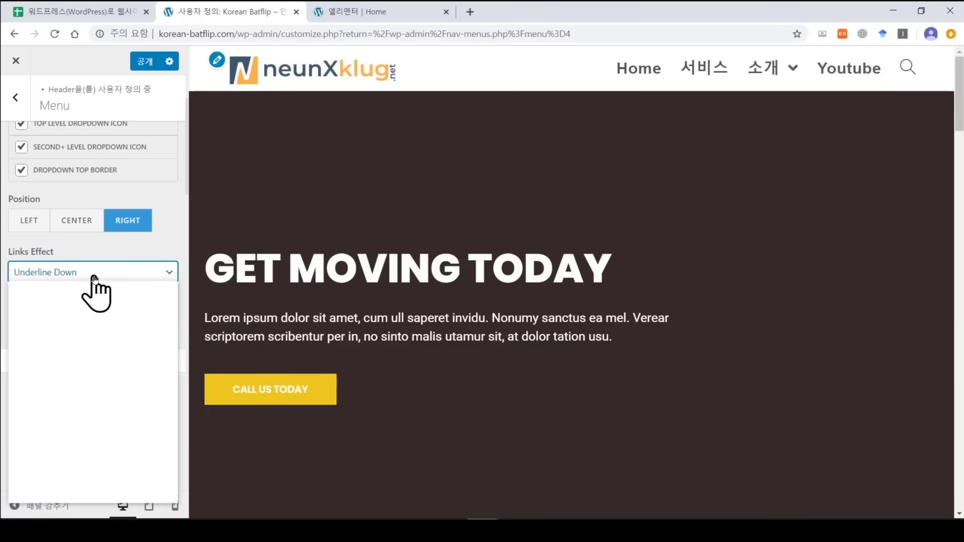
pyautogui.click(97, 315)
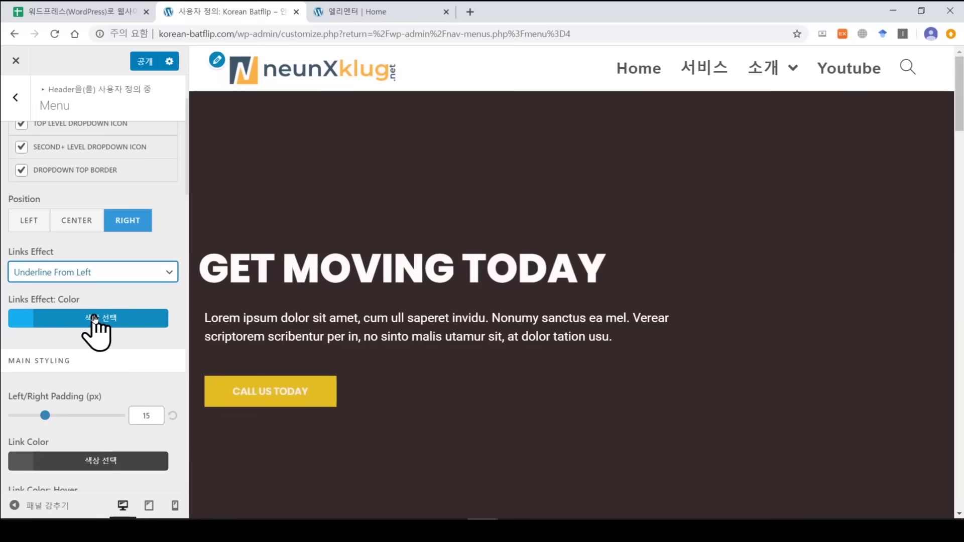
# Set the links effect color to golden yellow #d8b711 and preview the underline on the menu items.
pyautogui.click(95, 320)
pyautogui.moveTo(78, 381); pyautogui.dragTo(31, 391)
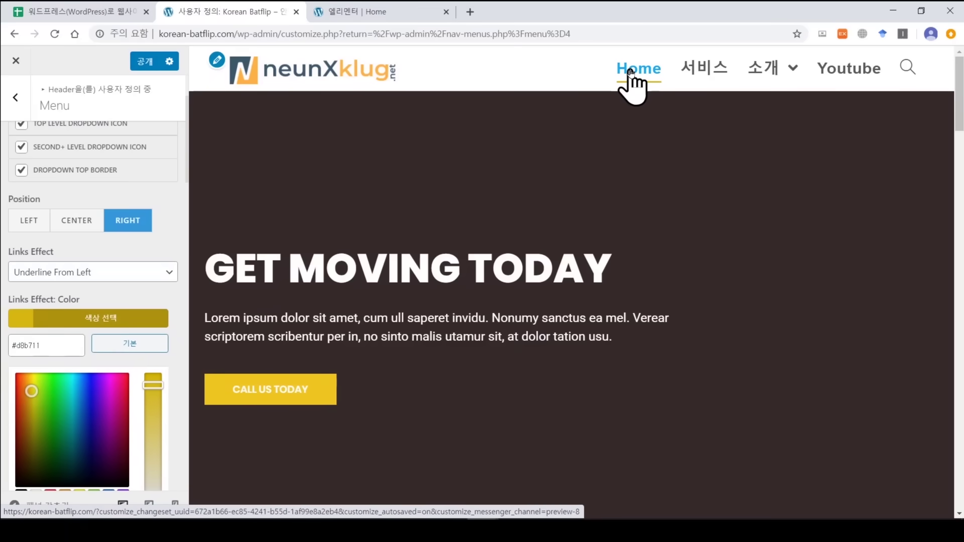
pyautogui.moveTo(754, 71)
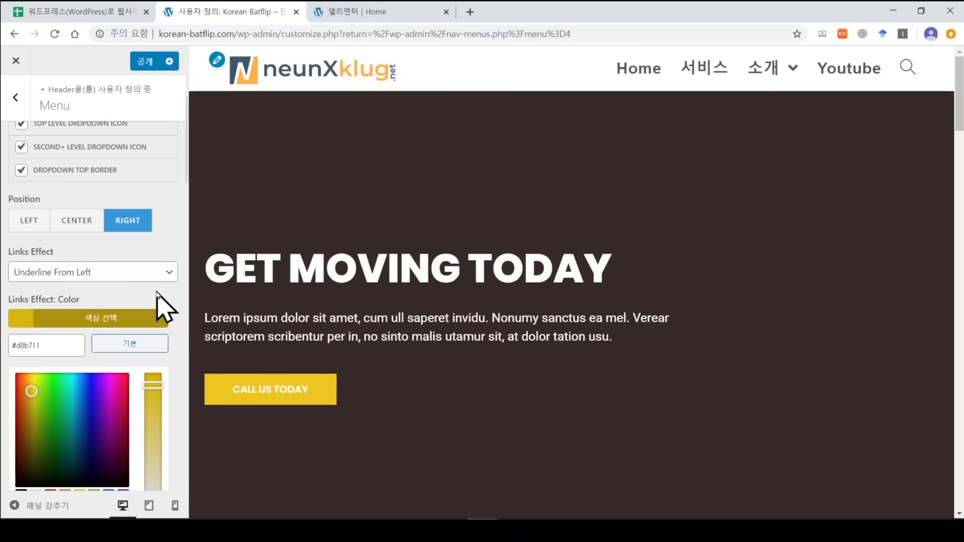
# Change the header menu's link color to a muted golden yellow under Main Styling.
pyautogui.scroll(-1, 174, 291)
pyautogui.scroll(-6, 174, 291)
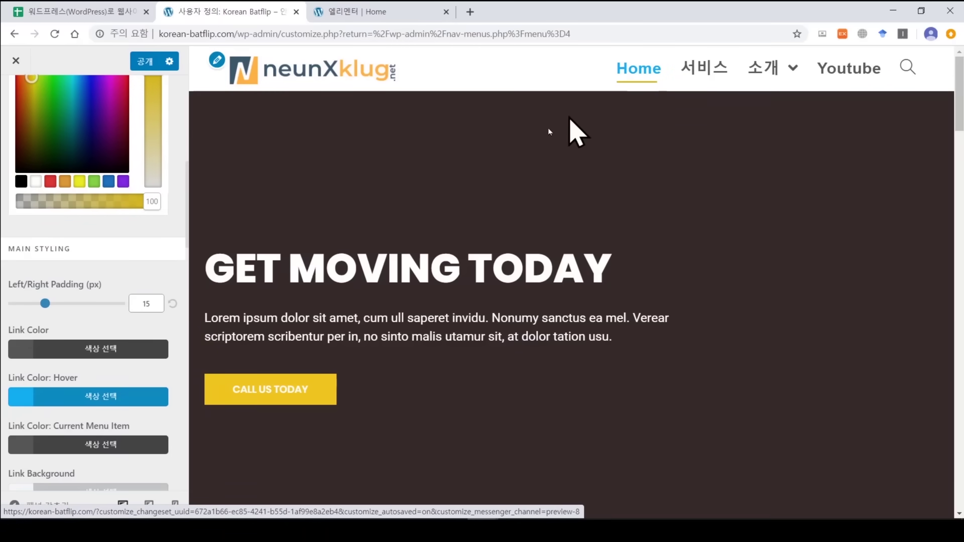
pyautogui.click(67, 354)
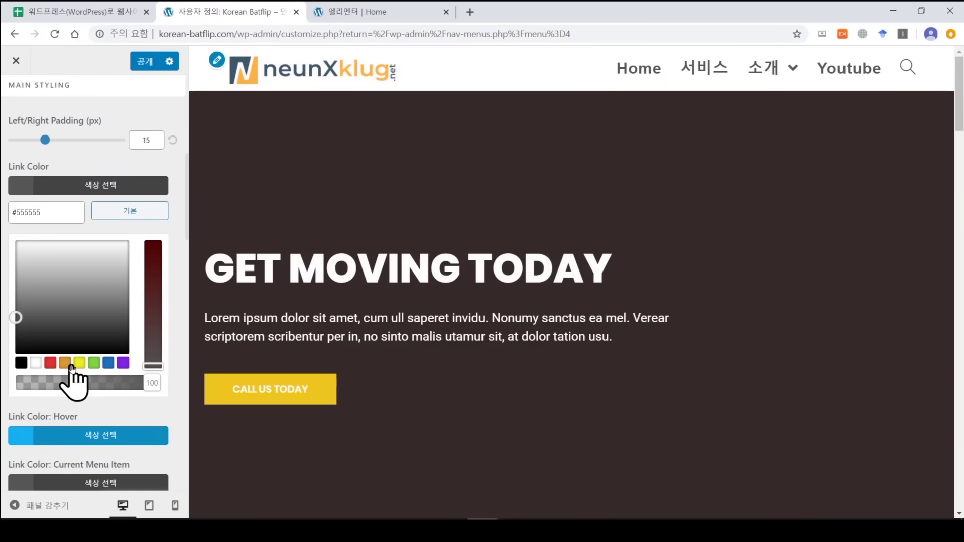
pyautogui.click(65, 363)
pyautogui.moveTo(41, 283); pyautogui.dragTo(32, 265)
# Set the header menu's link hover color to dark gray #353535.
pyautogui.click(145, 410)
pyautogui.click(57, 330)
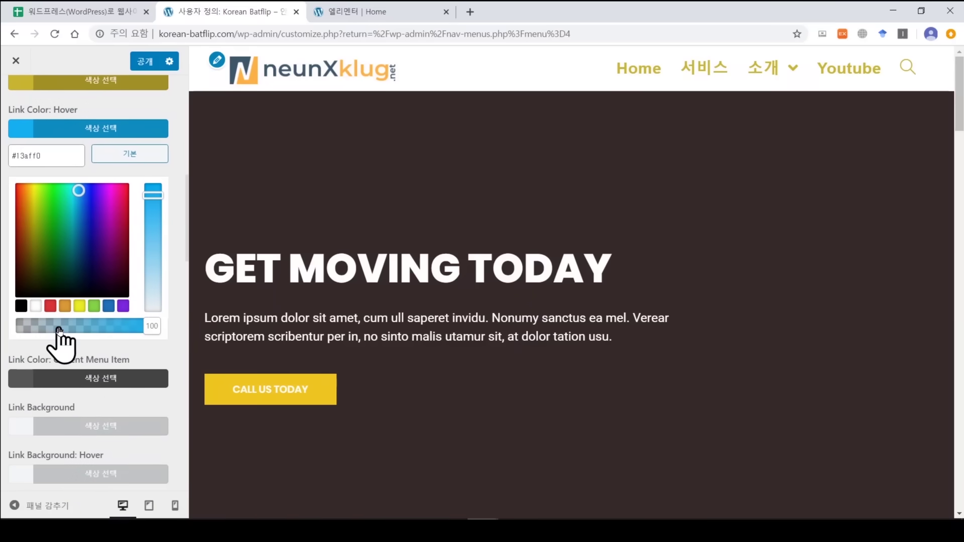
pyautogui.click(21, 305)
pyautogui.click(40, 274)
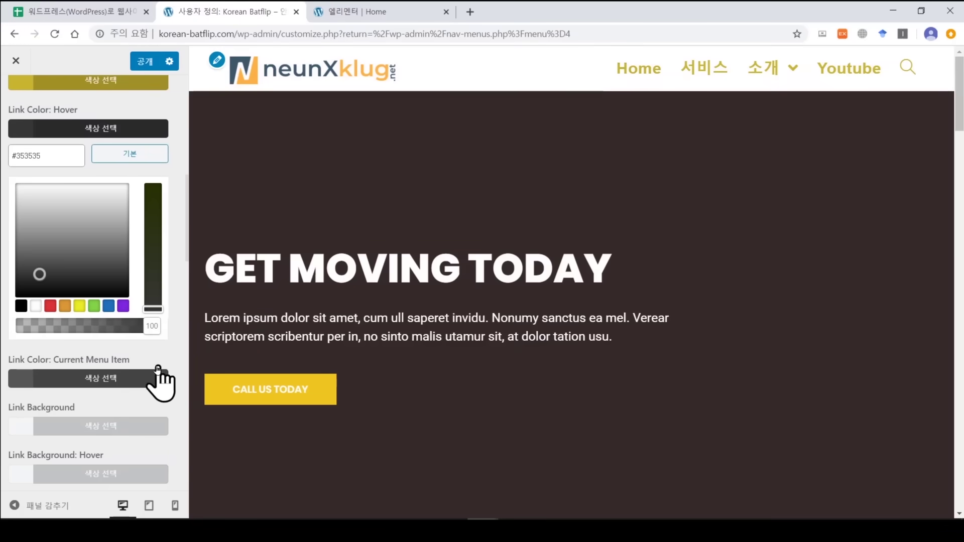
# Set the header menu's current menu item link color to burnt orange #c6562d.
pyautogui.click(70, 380)
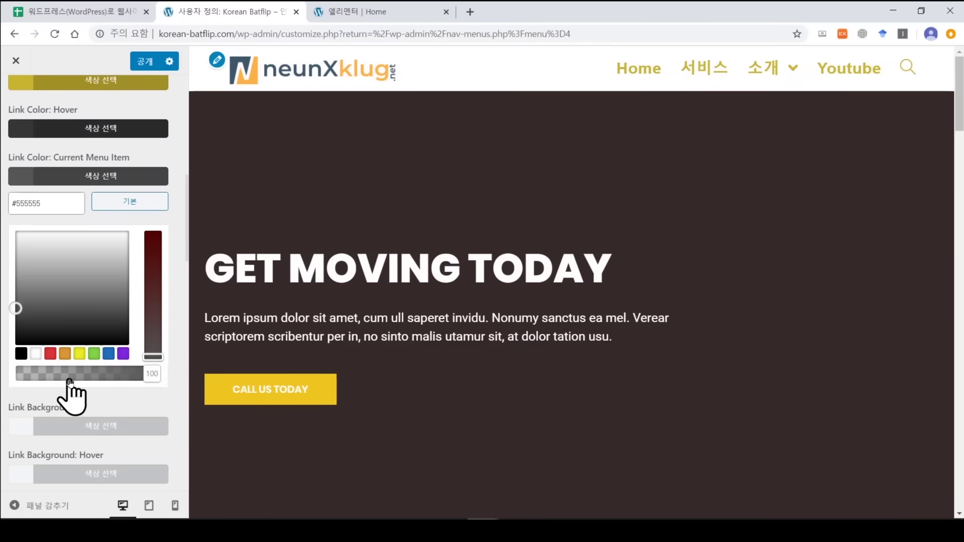
pyautogui.click(51, 353)
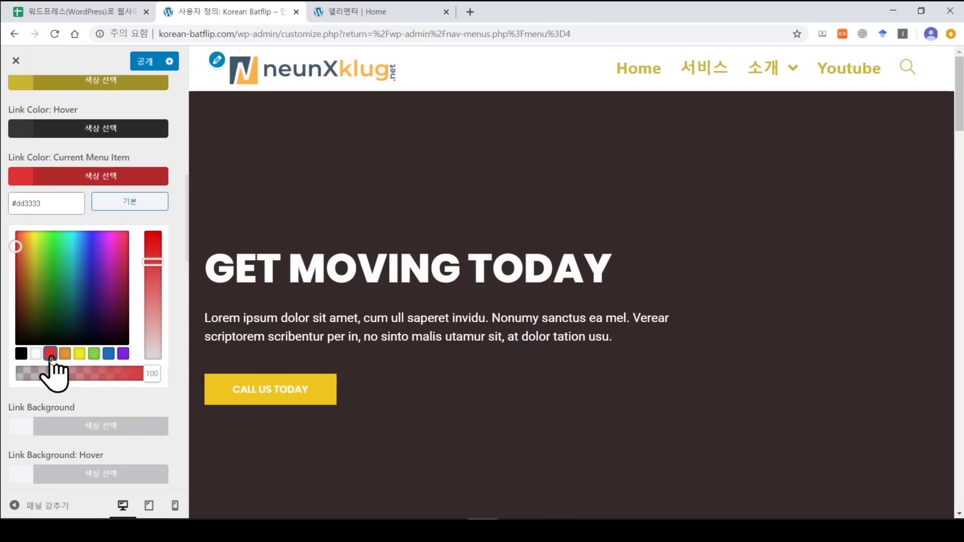
pyautogui.click(22, 252)
pyautogui.moveTo(22, 252); pyautogui.dragTo(21, 257)
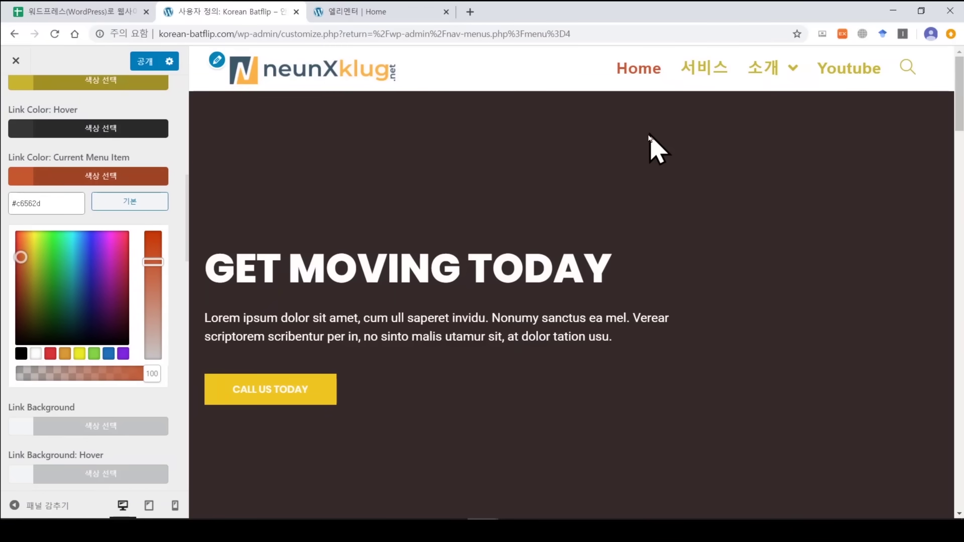
# Try orange #dd9933 and green #81d742 as the menu's link background, and clear the color again.
pyautogui.scroll(-2, 173, 414)
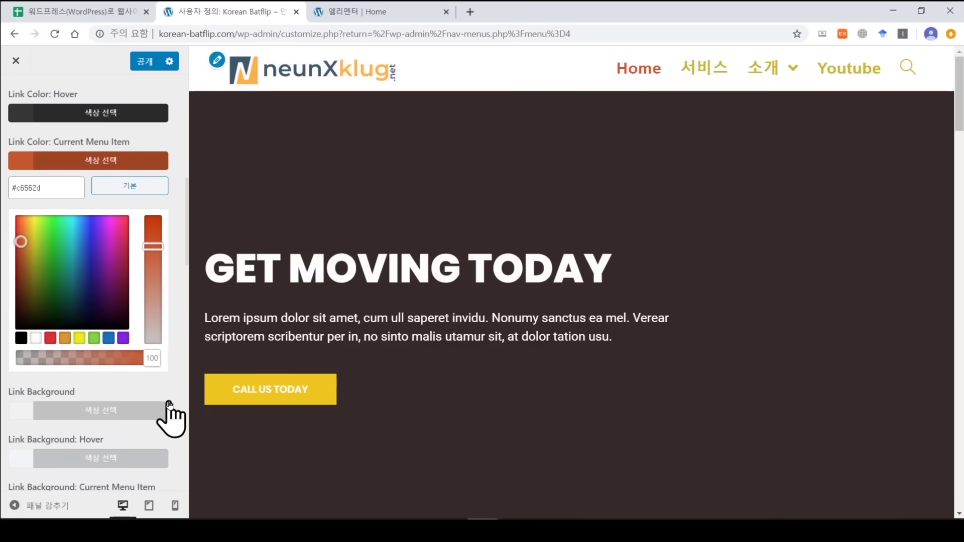
pyautogui.click(50, 322)
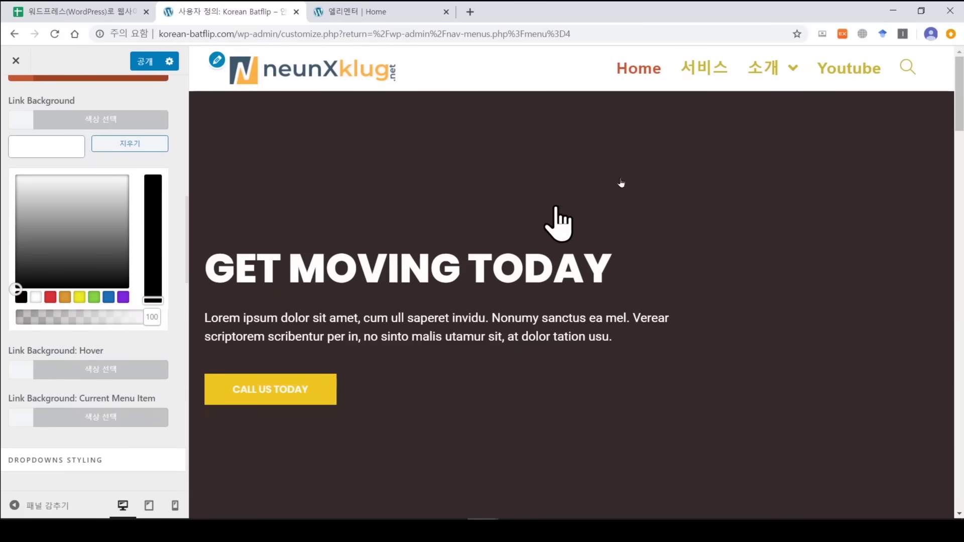
pyautogui.click(67, 297)
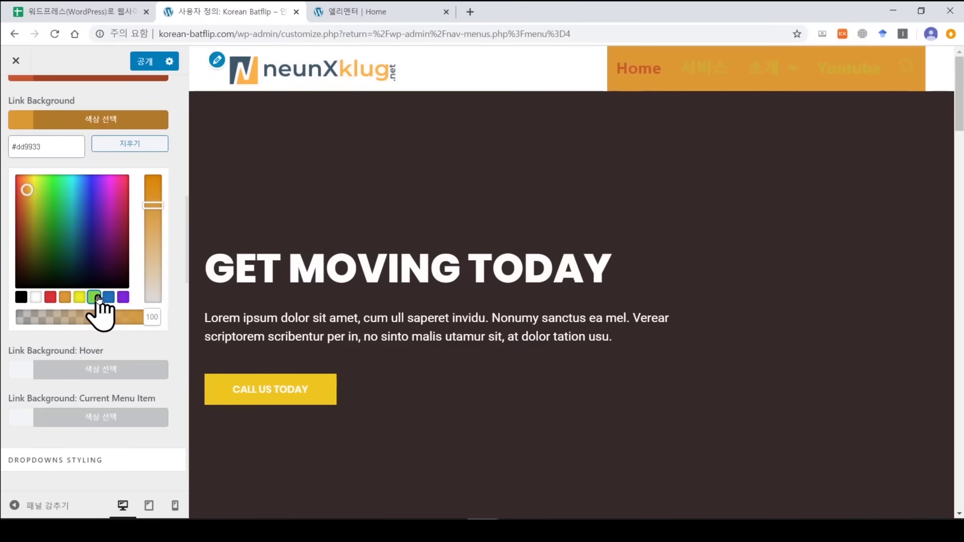
pyautogui.click(93, 297)
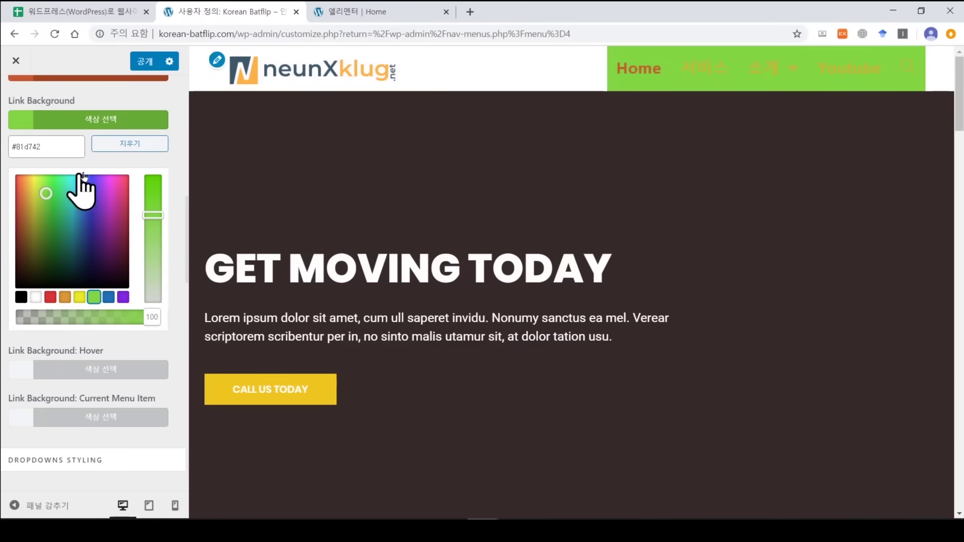
pyautogui.click(119, 145)
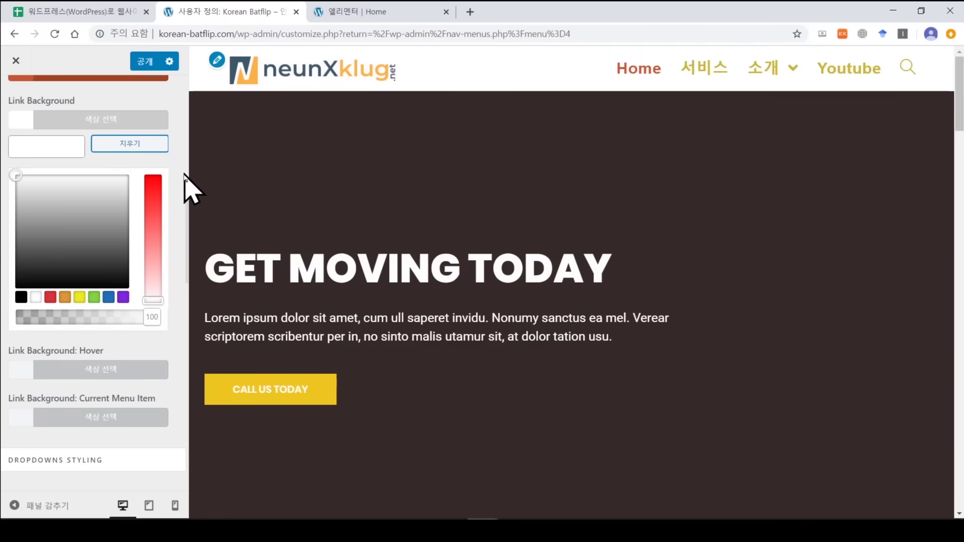
# Set the header menu's search icon style to Disabled.
pyautogui.scroll(-2, 185, 175)
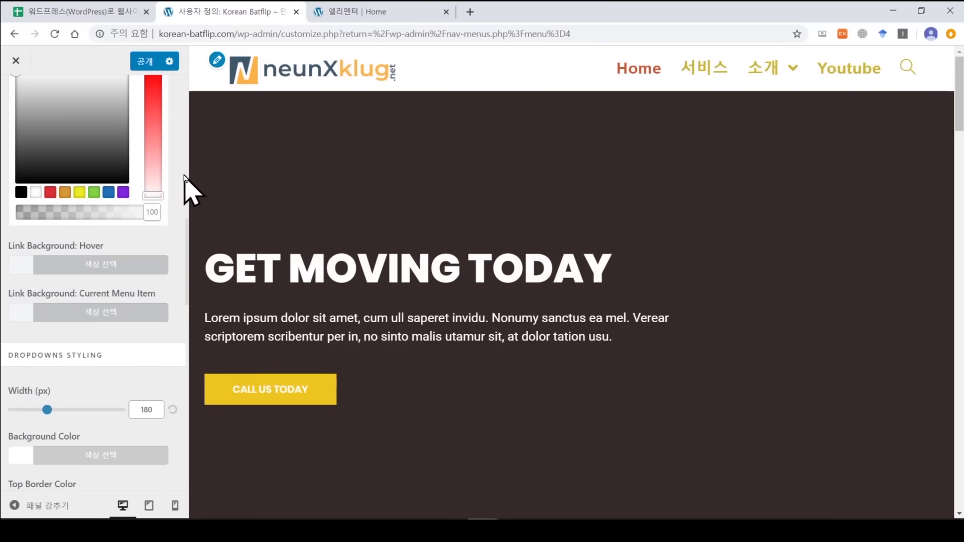
pyautogui.scroll(-10, 184, 176)
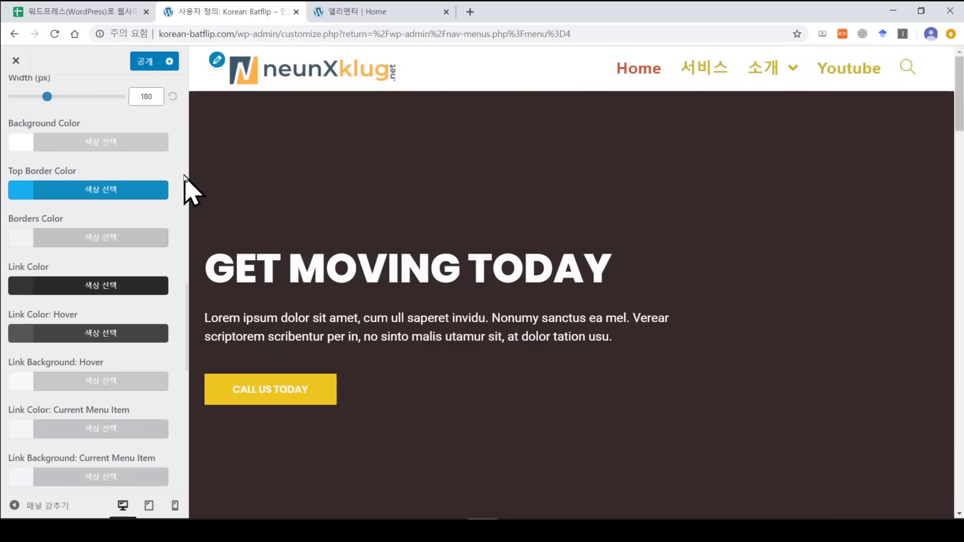
pyautogui.scroll(-3, 184, 191)
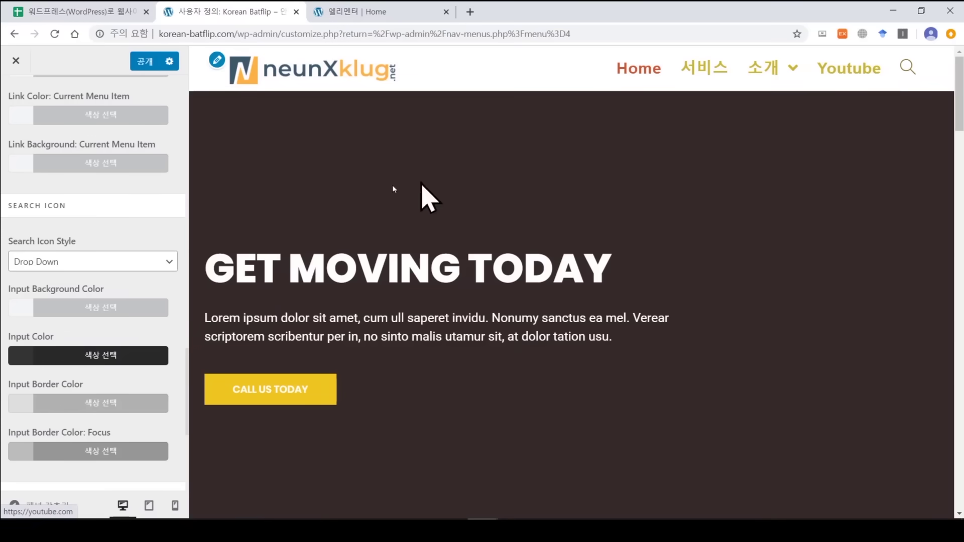
pyautogui.click(79, 265)
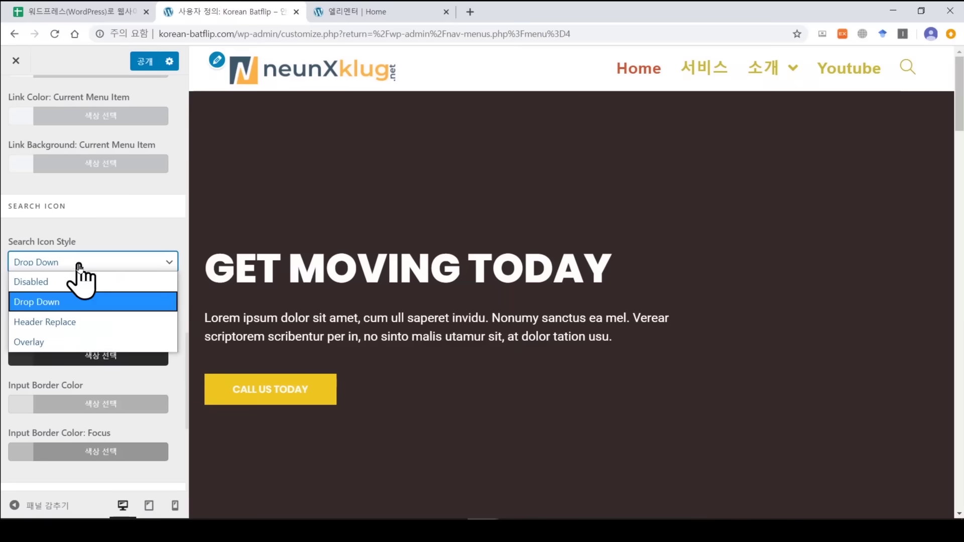
pyautogui.click(33, 282)
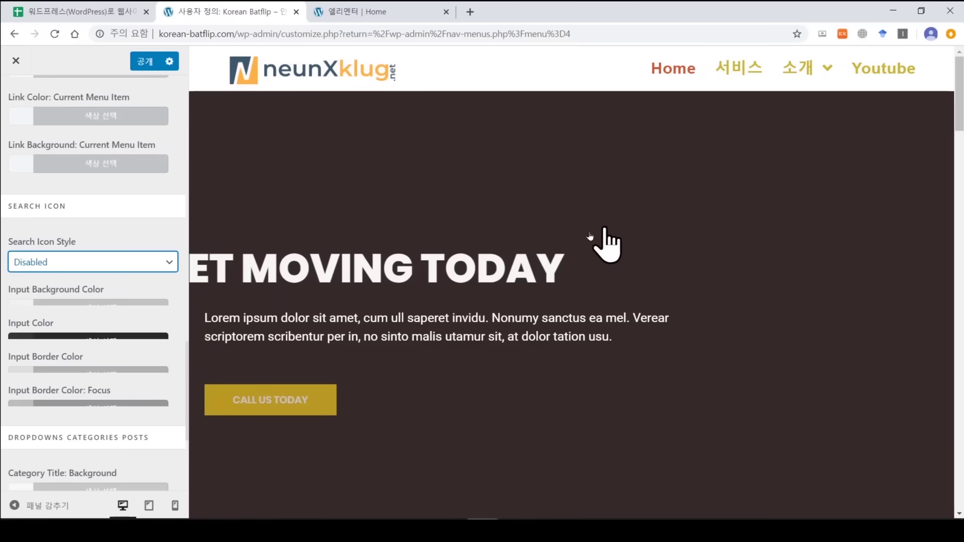
# Open the header's Mobile Menu settings and switch the site preview to the mobile view.
pyautogui.click(20, 102)
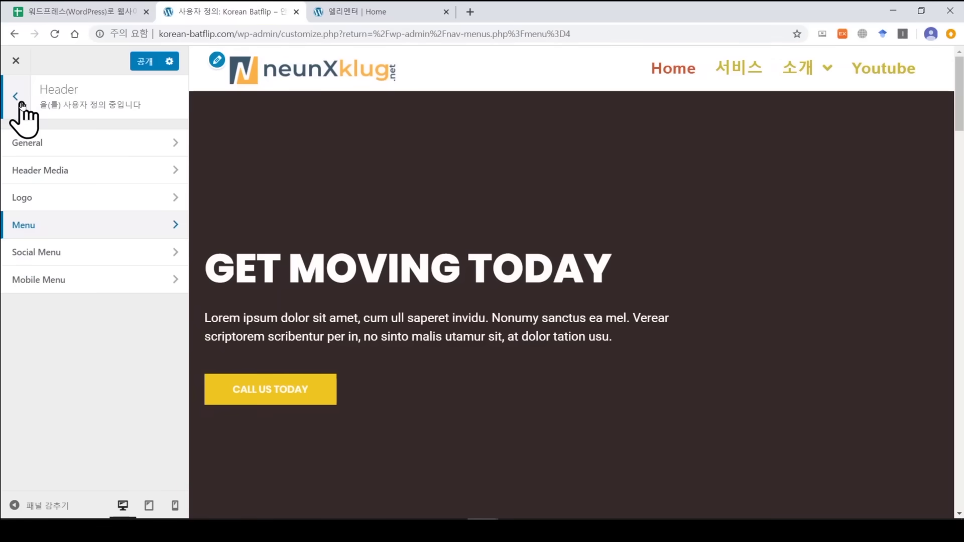
pyautogui.click(61, 286)
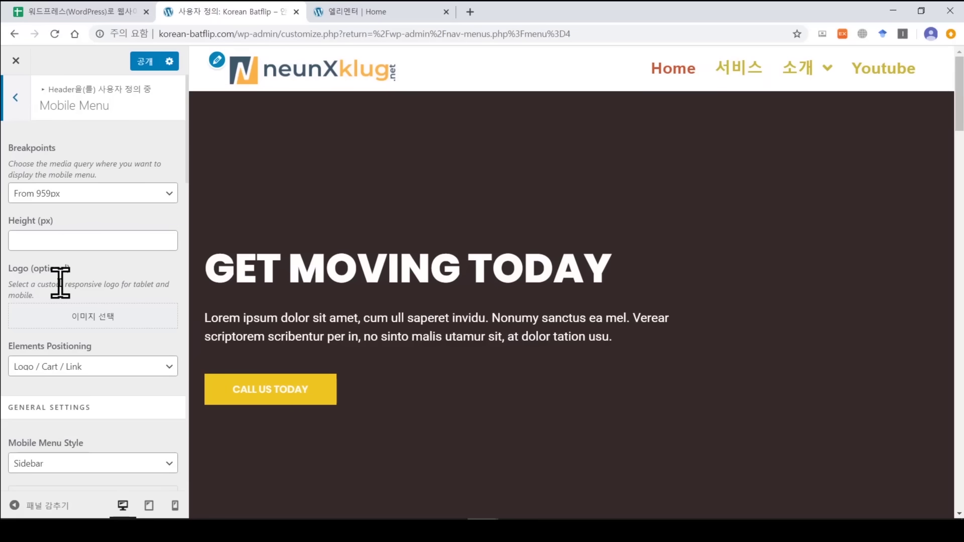
pyautogui.click(175, 507)
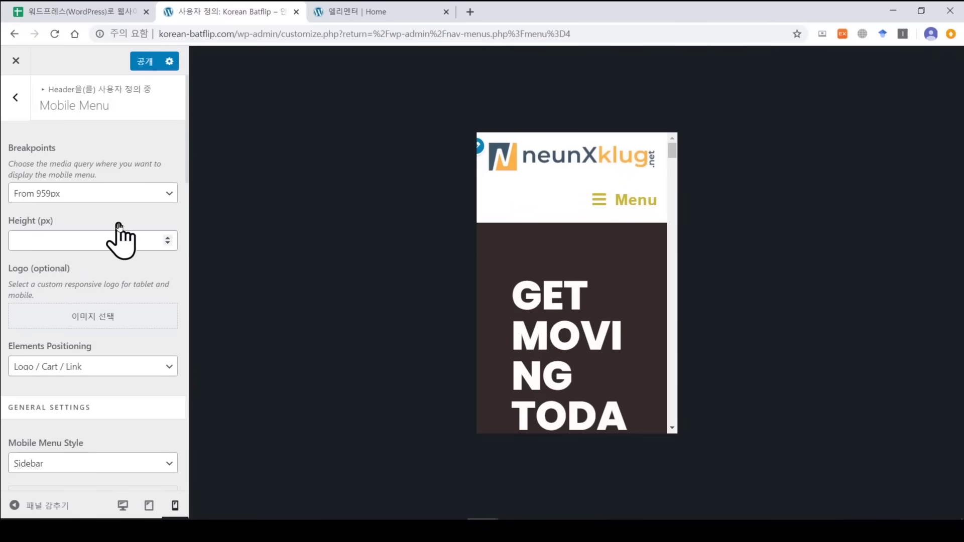
# Upload mobile.PNG from the images folder and use it as the responsive logo for tablet and mobile.
pyautogui.moveTo(8, 268); pyautogui.dragTo(71, 274)
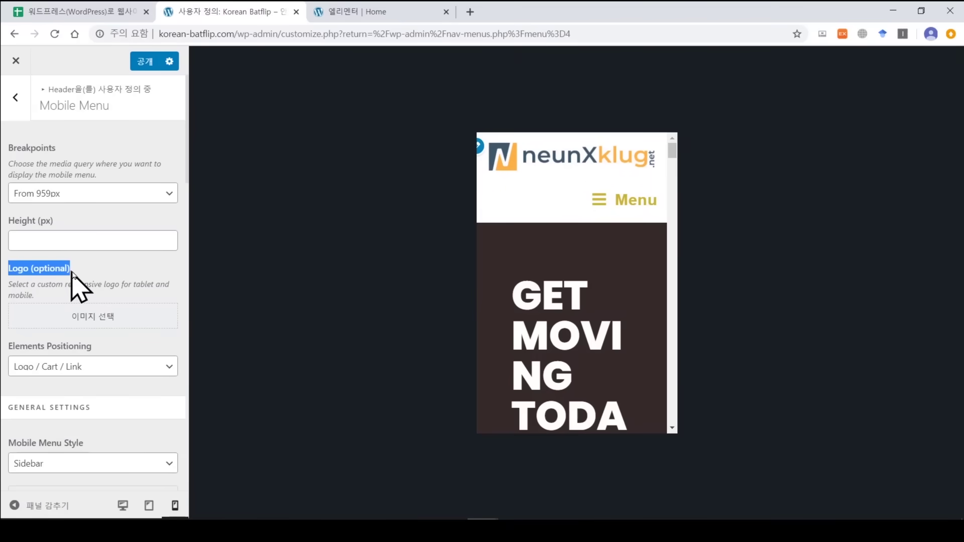
pyautogui.click(93, 318)
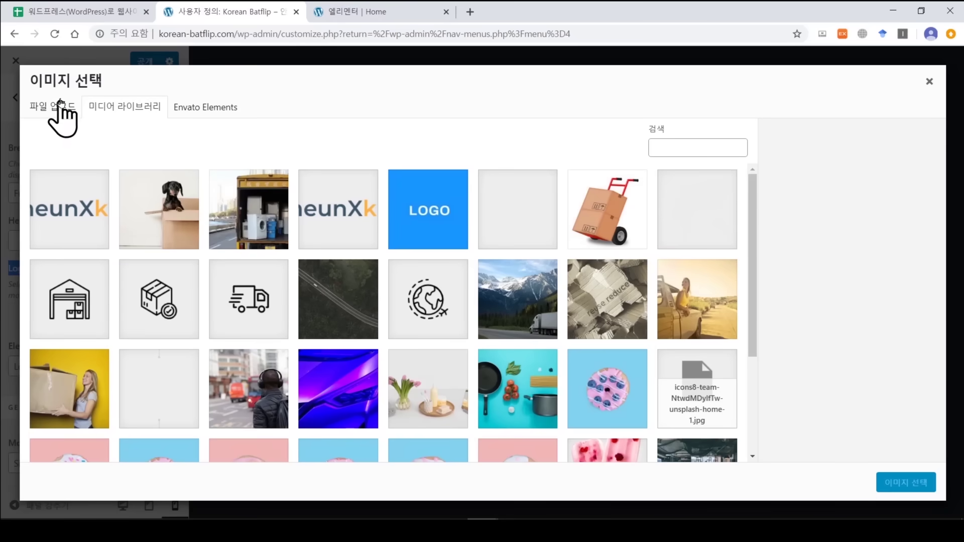
pyautogui.click(56, 110)
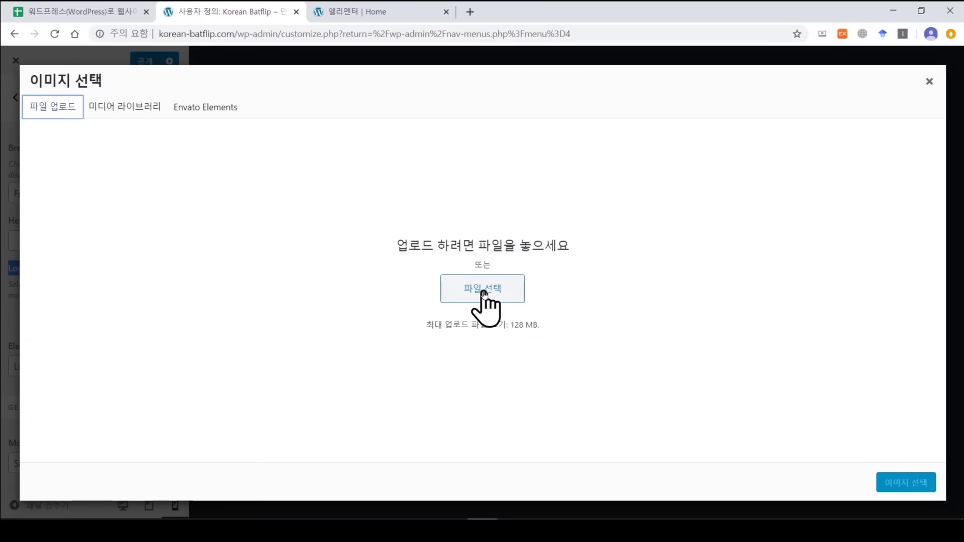
pyautogui.click(483, 293)
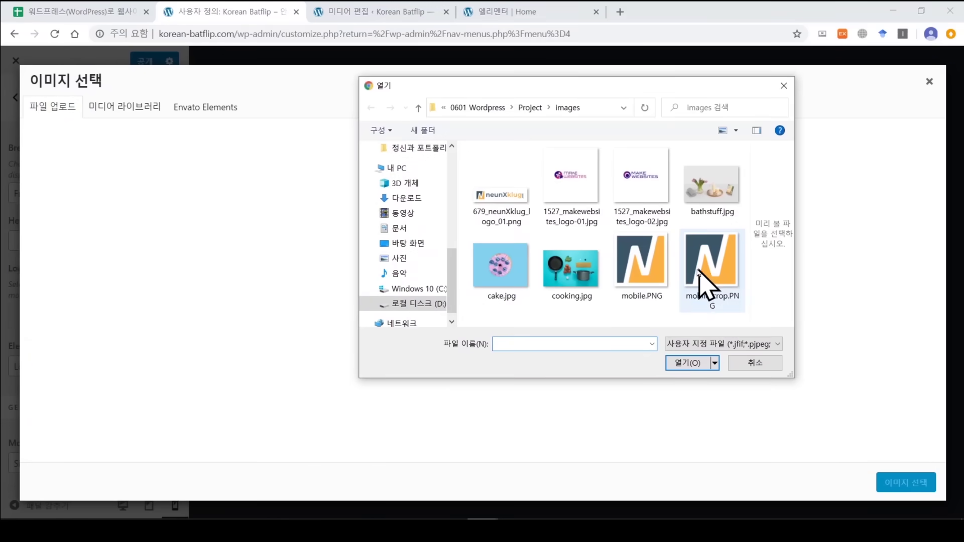
pyautogui.click(635, 274)
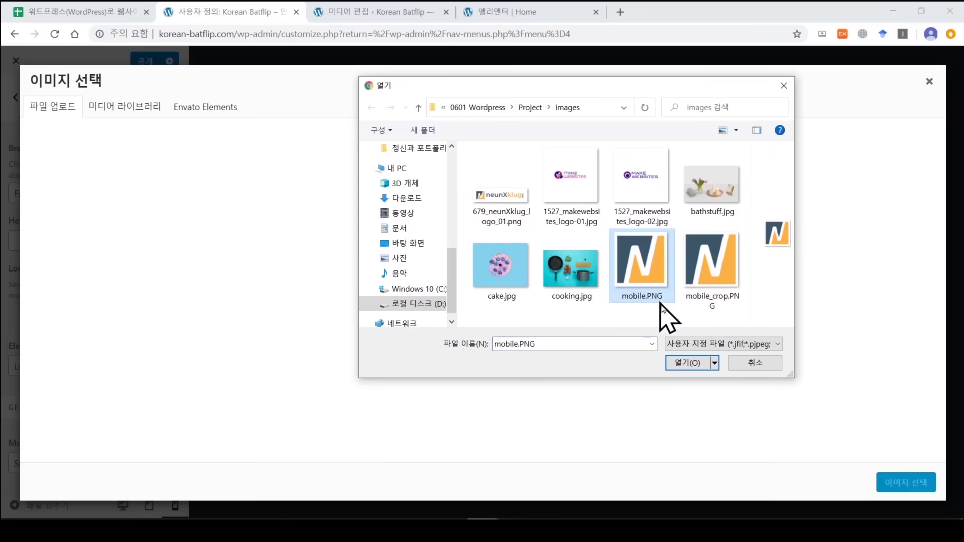
pyautogui.click(686, 363)
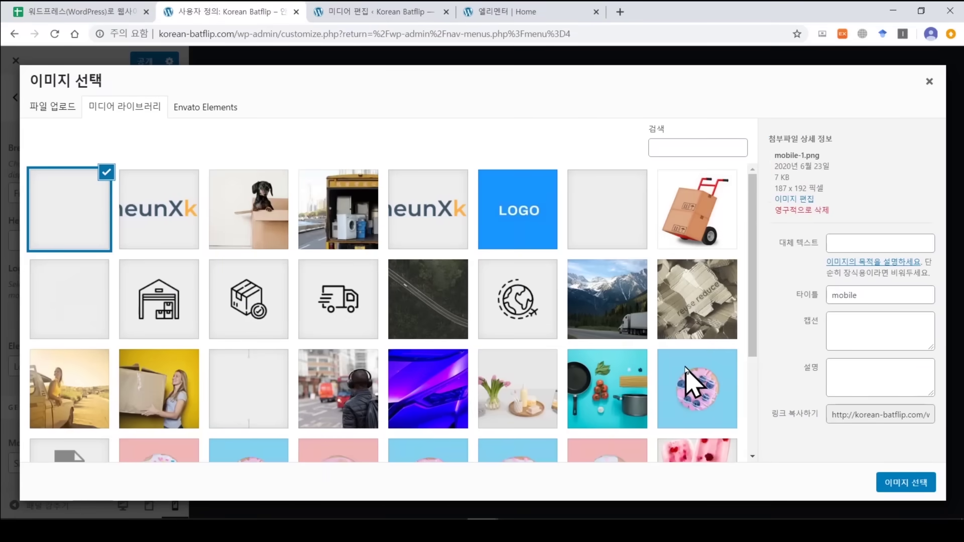
pyautogui.moveTo(851, 154); pyautogui.dragTo(864, 182)
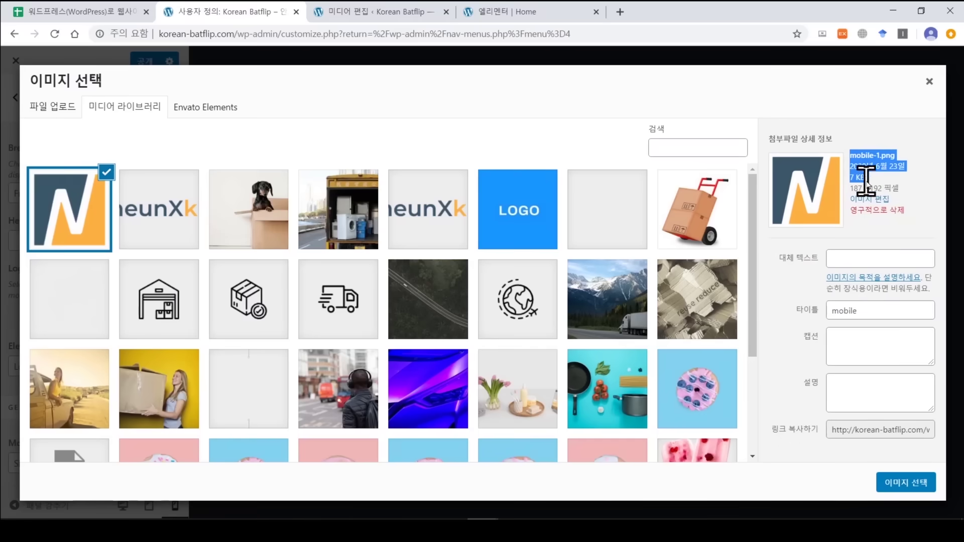
pyautogui.click(865, 182)
pyautogui.click(908, 486)
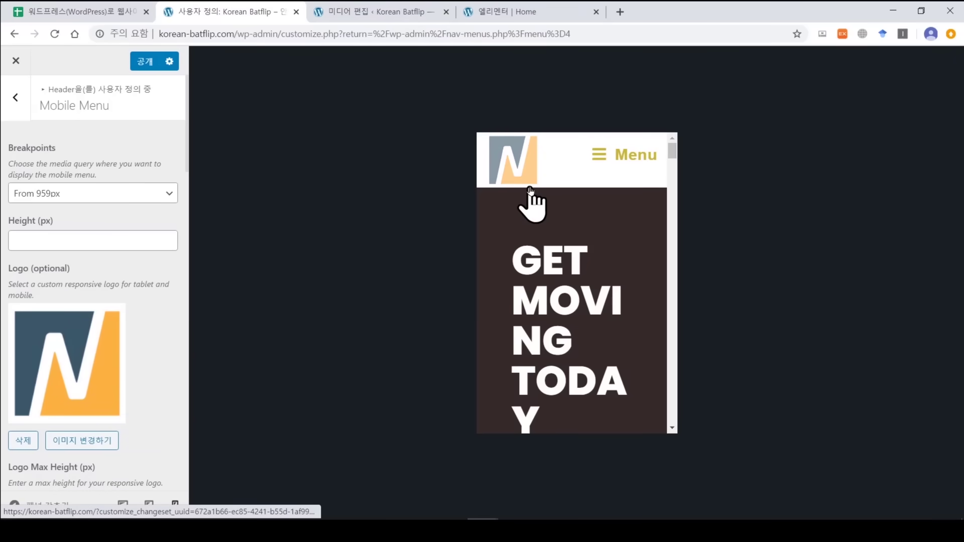
# Try the Drop Down mobile menu style, and open and close the menu in the mobile preview.
pyautogui.scroll(-6, 126, 336)
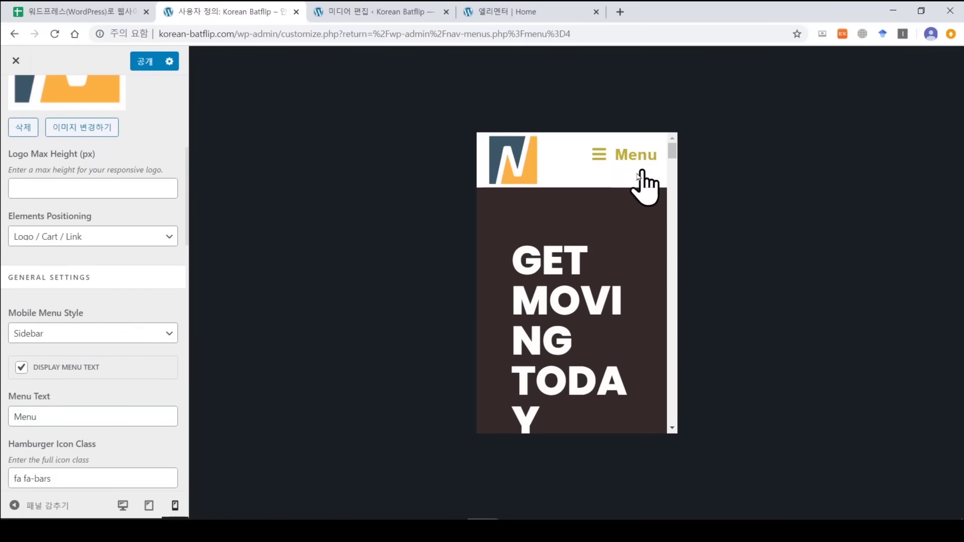
pyautogui.click(52, 335)
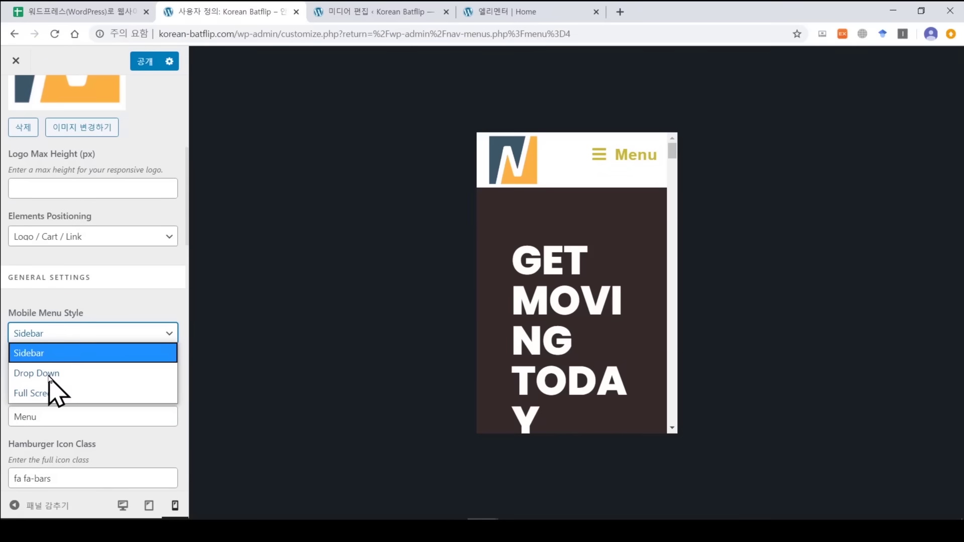
pyautogui.click(50, 378)
pyautogui.click(635, 159)
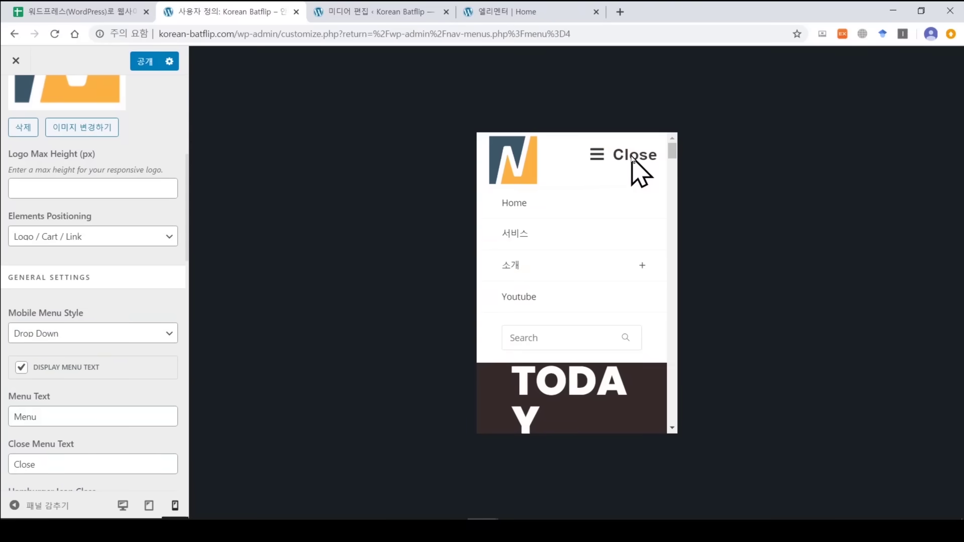
pyautogui.click(638, 163)
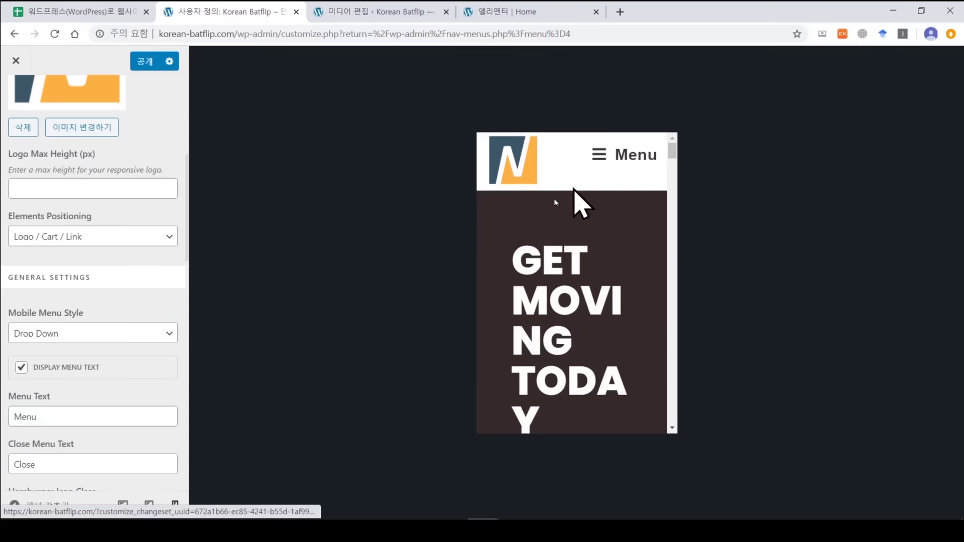
# Set the mobile menu style to Full Screen, and open and close the menu in the preview to check it.
pyautogui.click(117, 335)
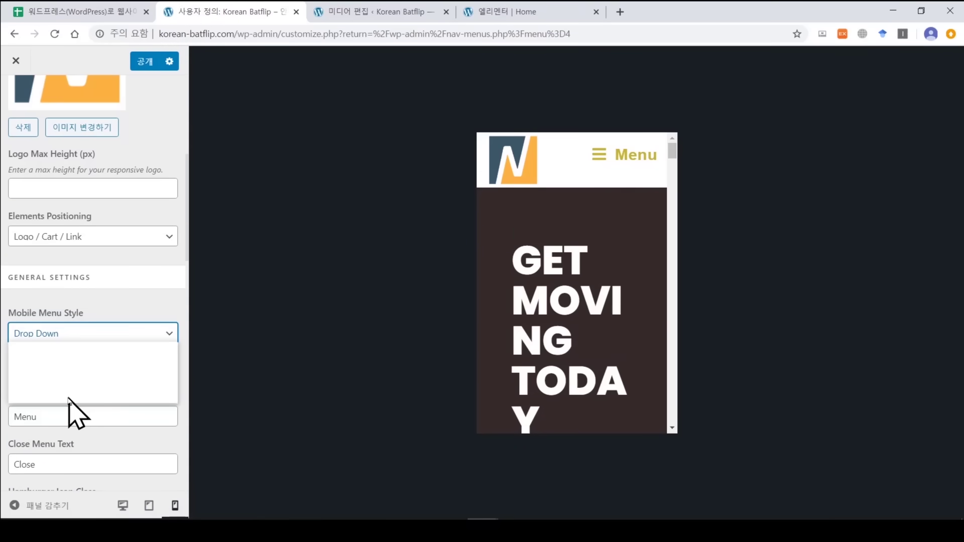
pyautogui.click(40, 394)
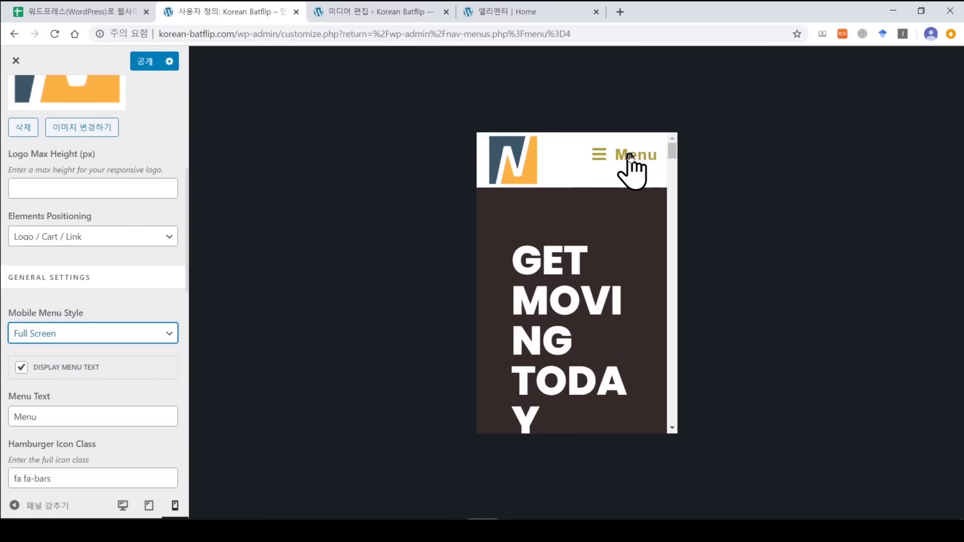
pyautogui.click(630, 155)
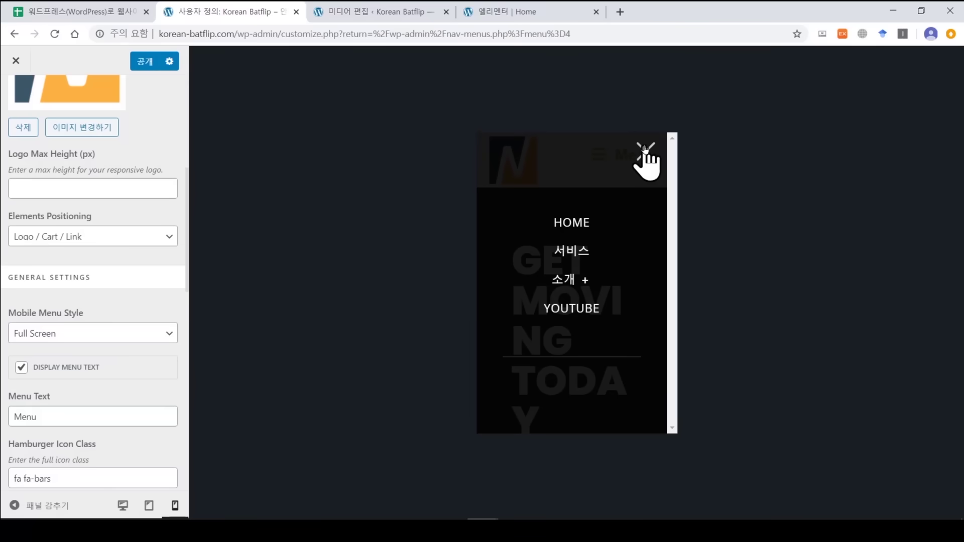
pyautogui.click(645, 152)
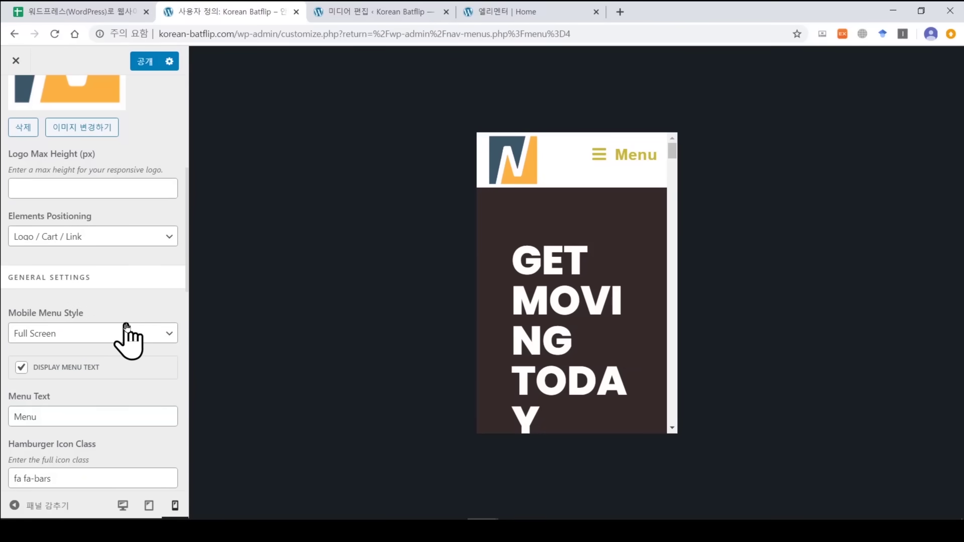
# Turn off the display of the menu text beside the mobile hamburger icon.
pyautogui.scroll(-4, 126, 332)
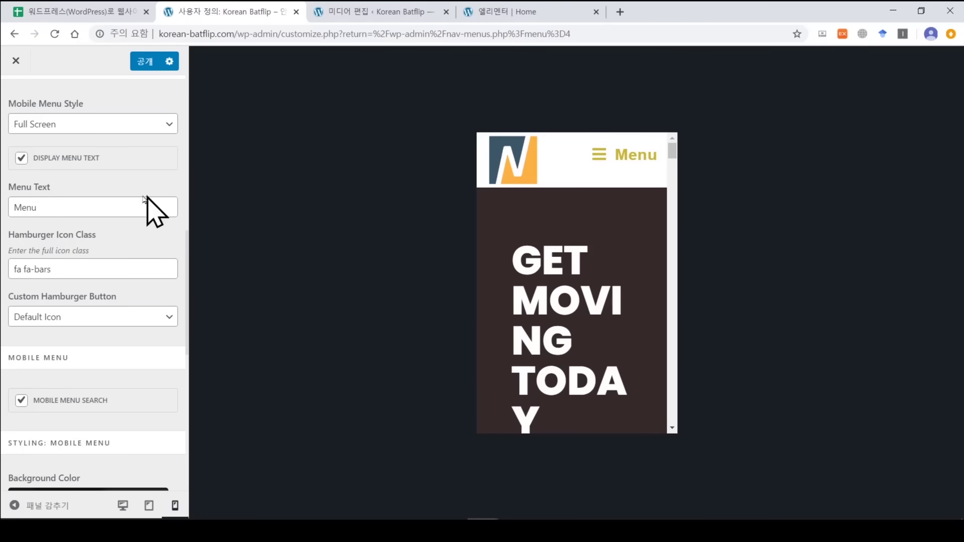
pyautogui.click(21, 160)
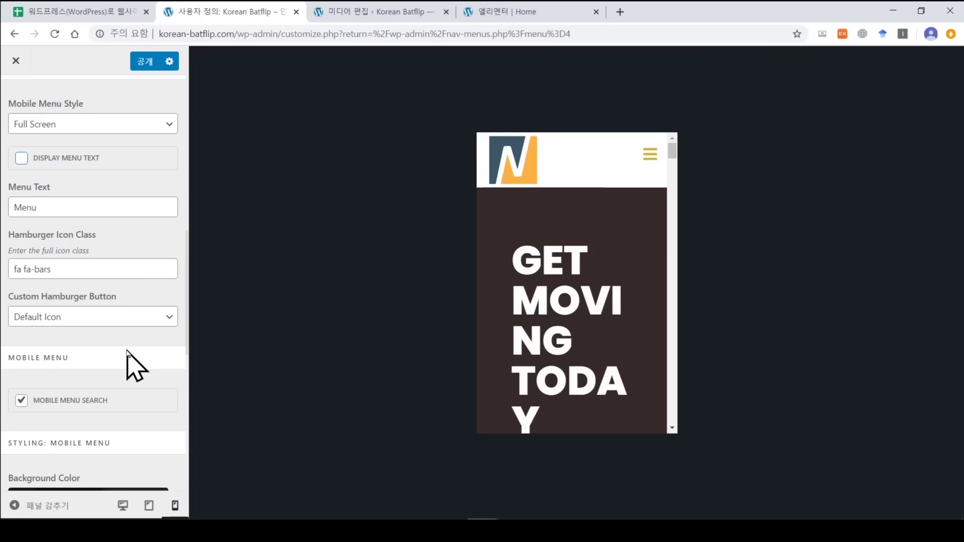
pyautogui.scroll(-2, 129, 361)
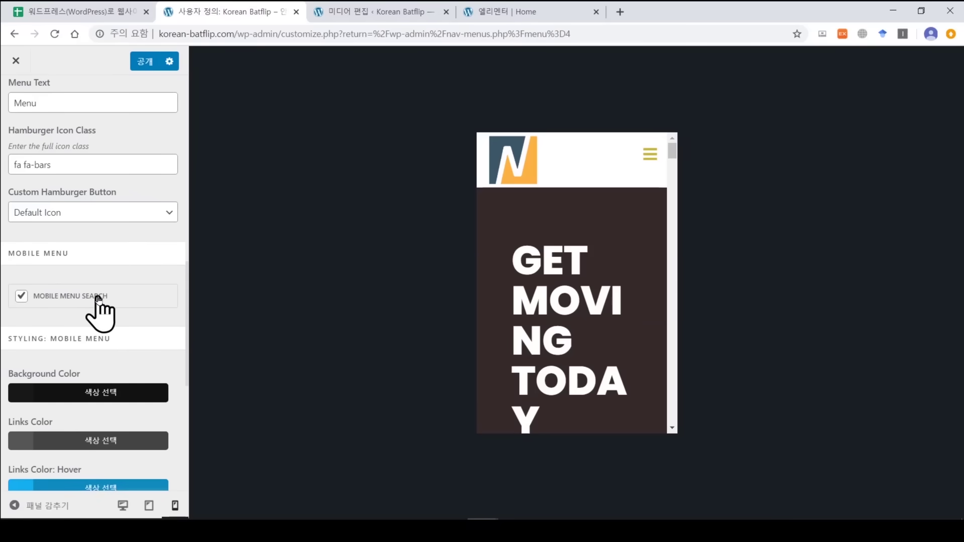
# Check the full-screen mobile menu in the preview, and turn off the mobile menu search.
pyautogui.click(651, 160)
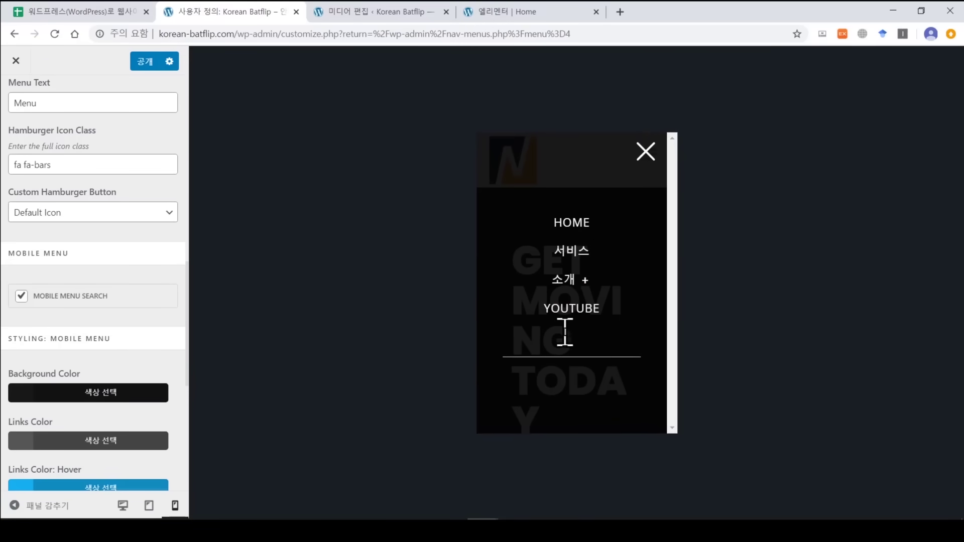
pyautogui.click(646, 152)
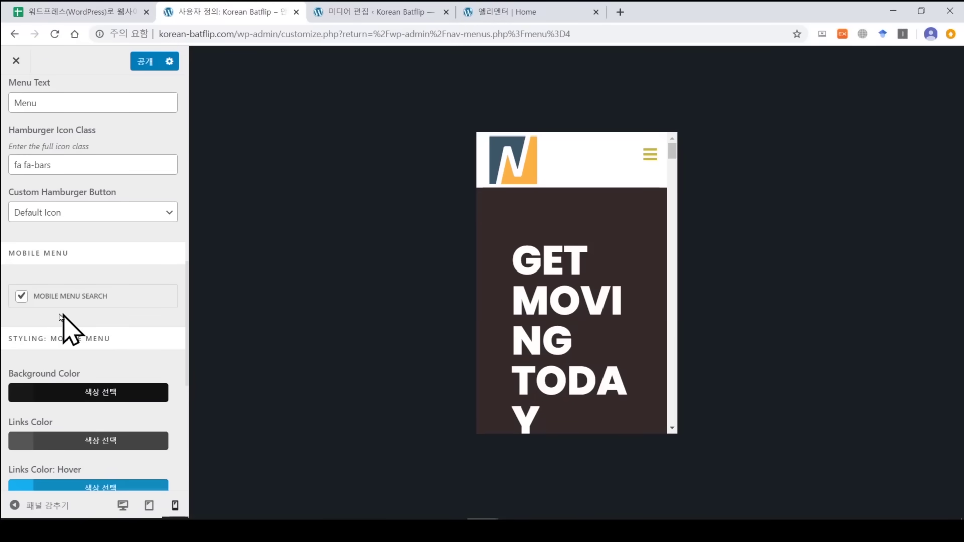
pyautogui.click(22, 296)
# Open the mobile menu in the preview and set its background color to #d6af31.
pyautogui.scroll(-4, 30, 301)
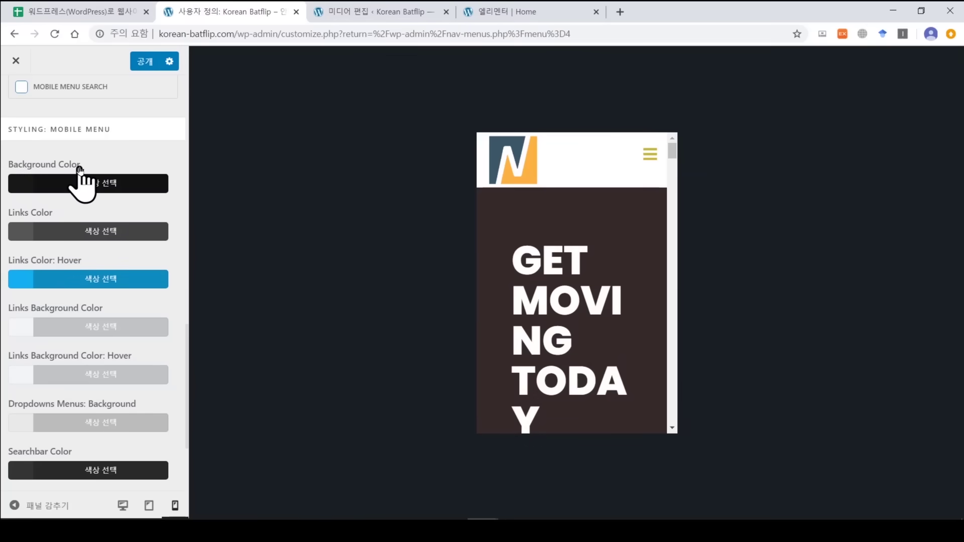
pyautogui.click(651, 154)
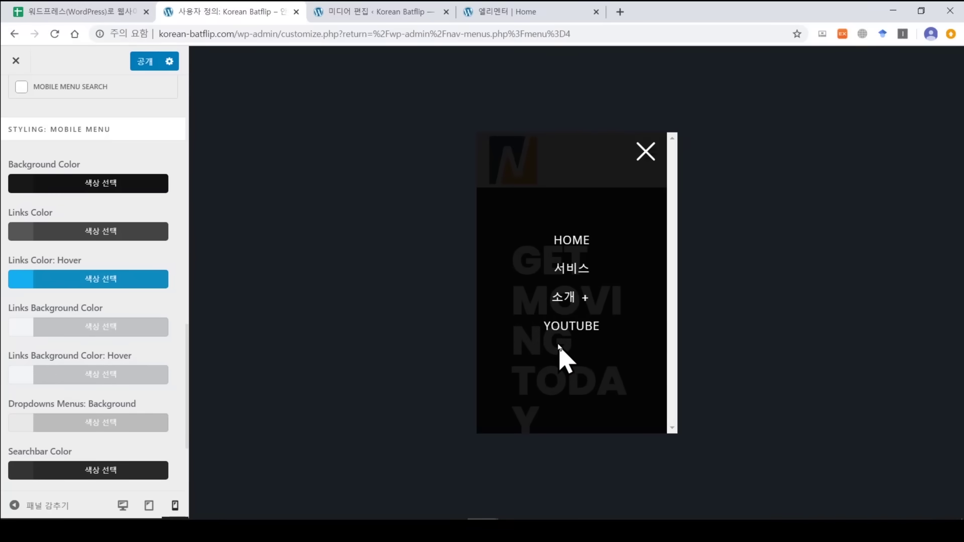
pyautogui.click(65, 184)
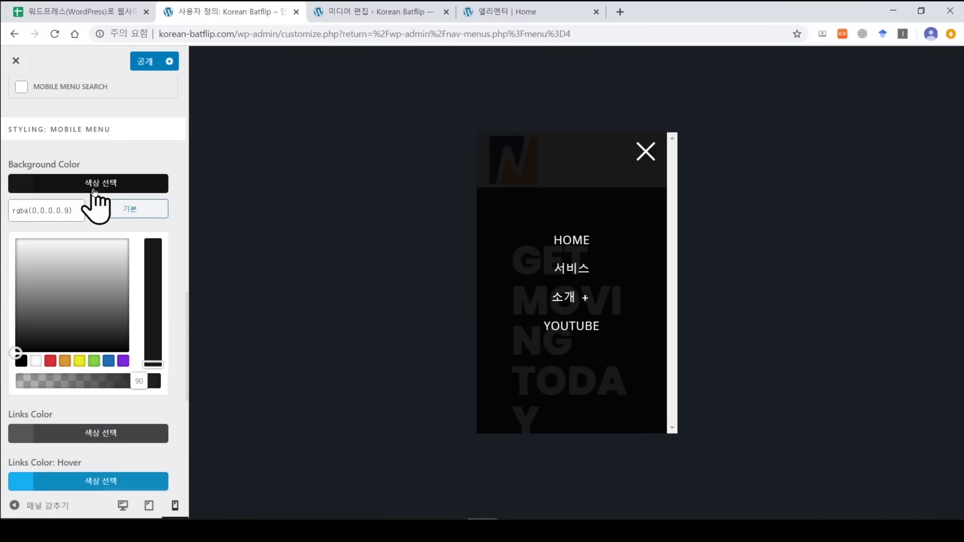
pyautogui.click(65, 362)
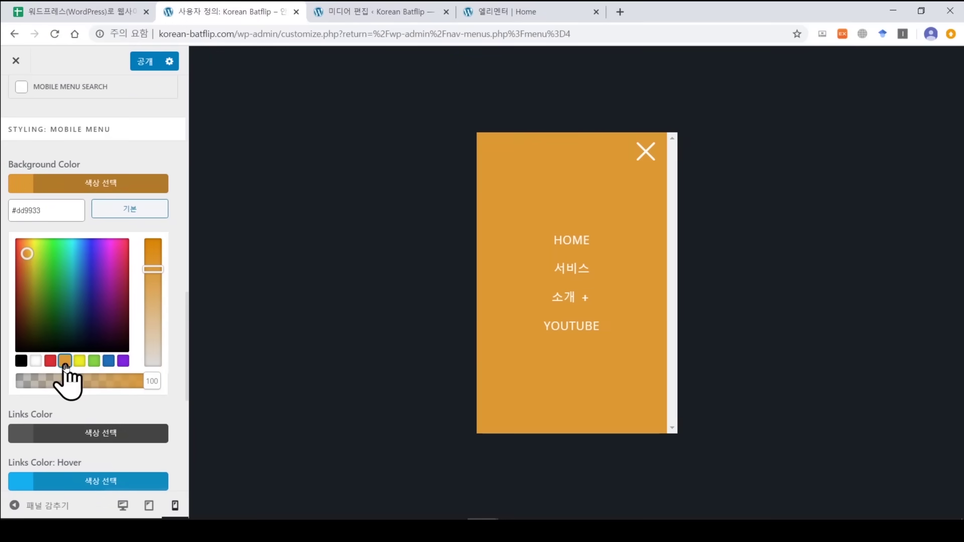
pyautogui.click(29, 257)
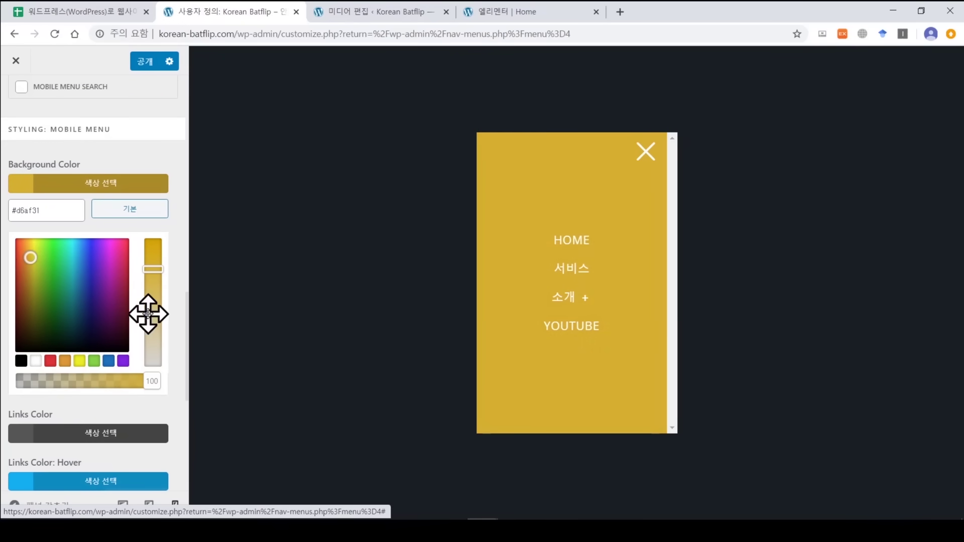
# Set the mobile menu's link hover color to #d62b11 and publish the customizer changes.
pyautogui.scroll(-2, 150, 426)
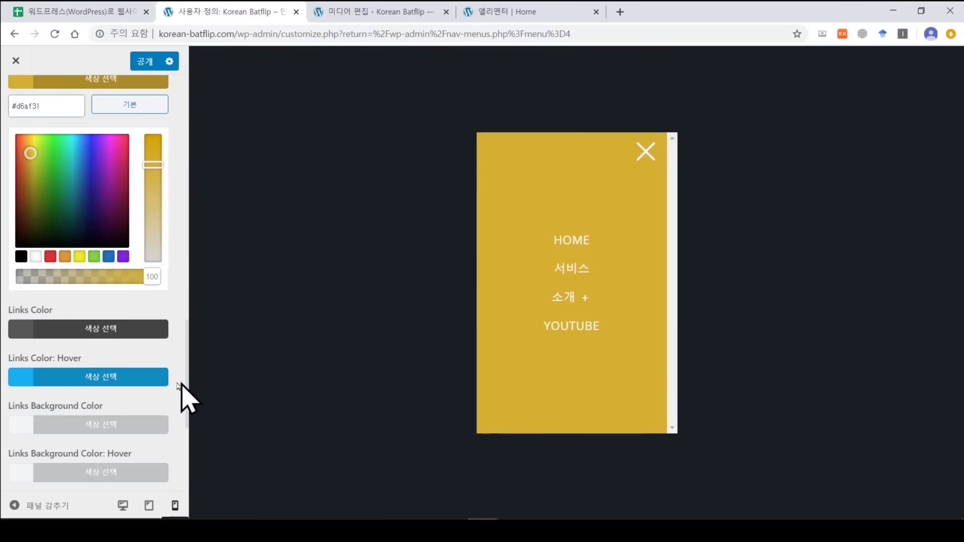
pyautogui.scroll(-1, 126, 352)
pyautogui.scroll(-2, 101, 349)
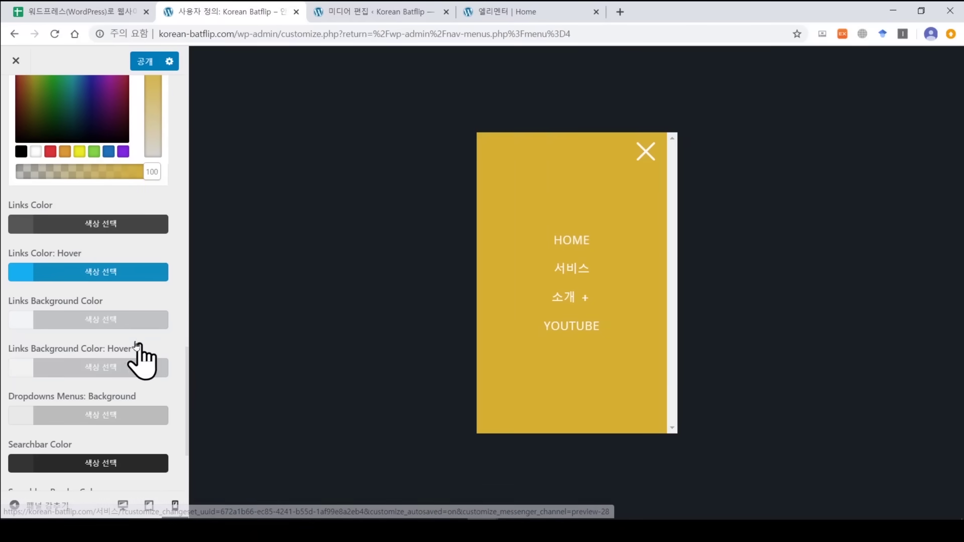
pyautogui.click(28, 319)
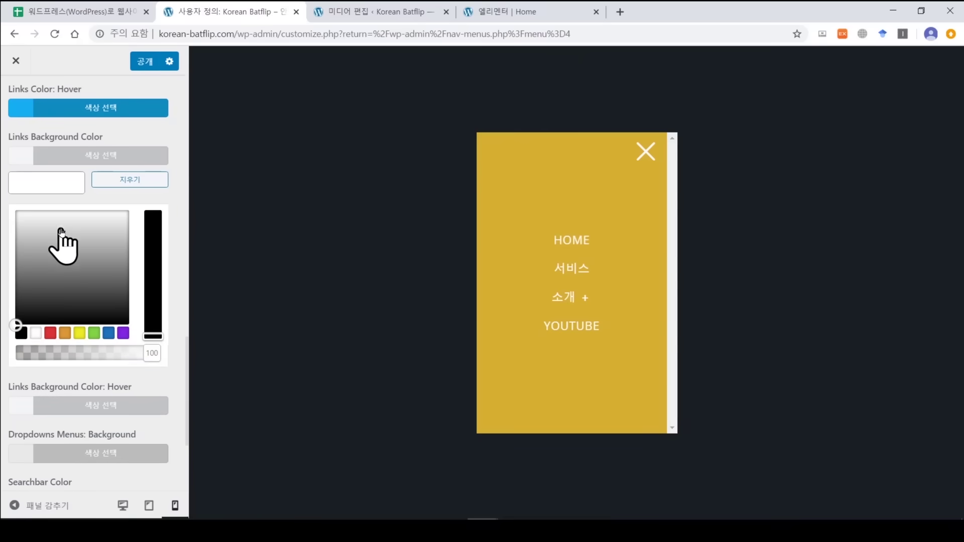
pyautogui.click(50, 110)
pyautogui.click(17, 176)
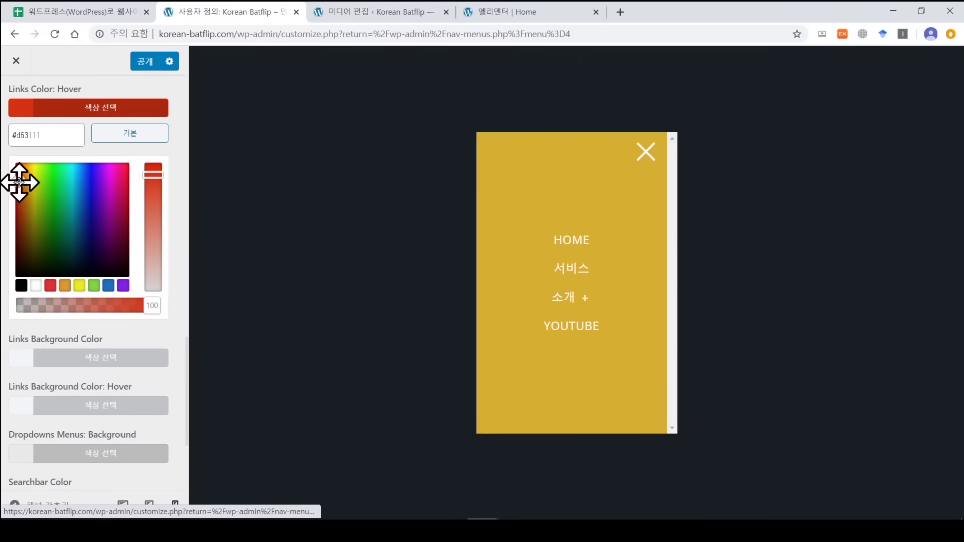
pyautogui.moveTo(19, 182); pyautogui.dragTo(18, 181)
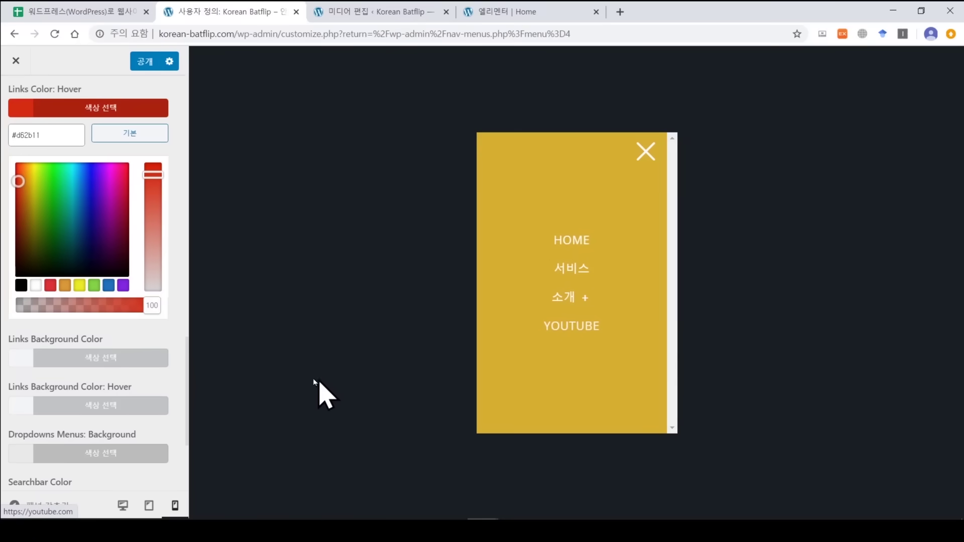
pyautogui.click(145, 62)
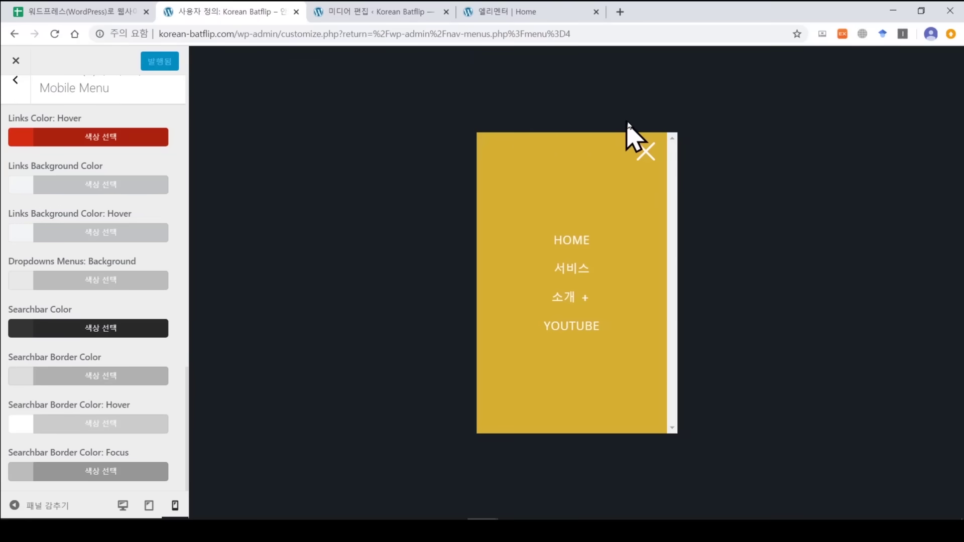
# Close the media editing page, reload the Home page in Elementor, and check its header, submenu and footer.
pyautogui.middleClick(349, 13)
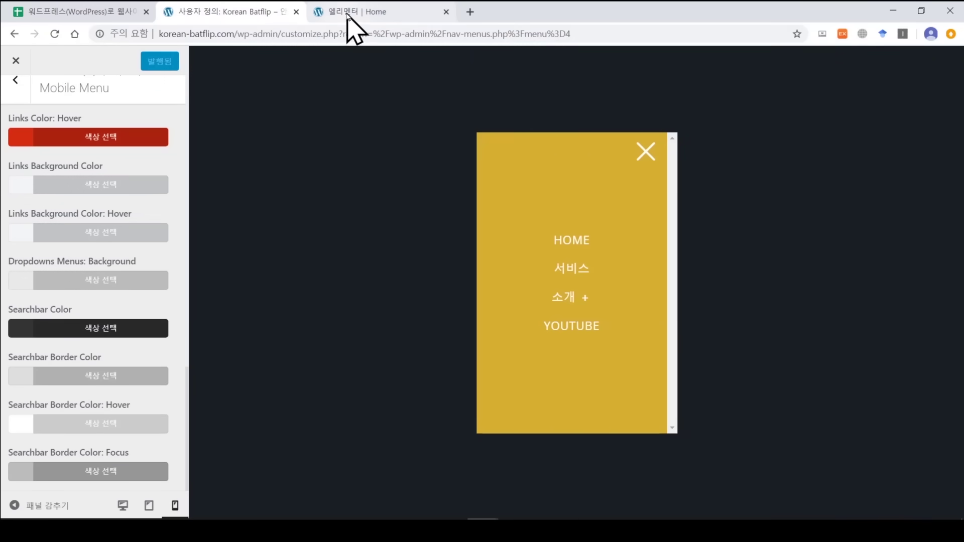
pyautogui.click(348, 13)
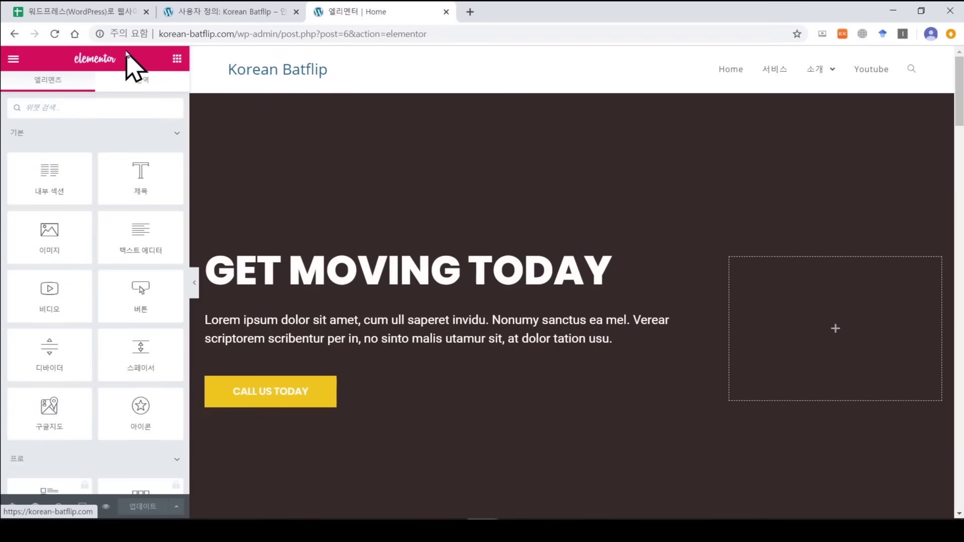
pyautogui.click(55, 34)
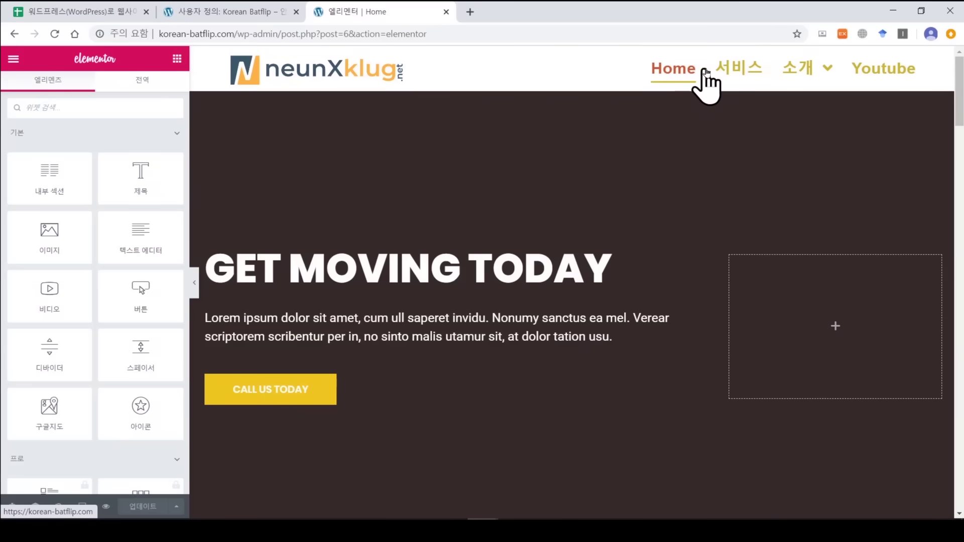
pyautogui.moveTo(799, 73)
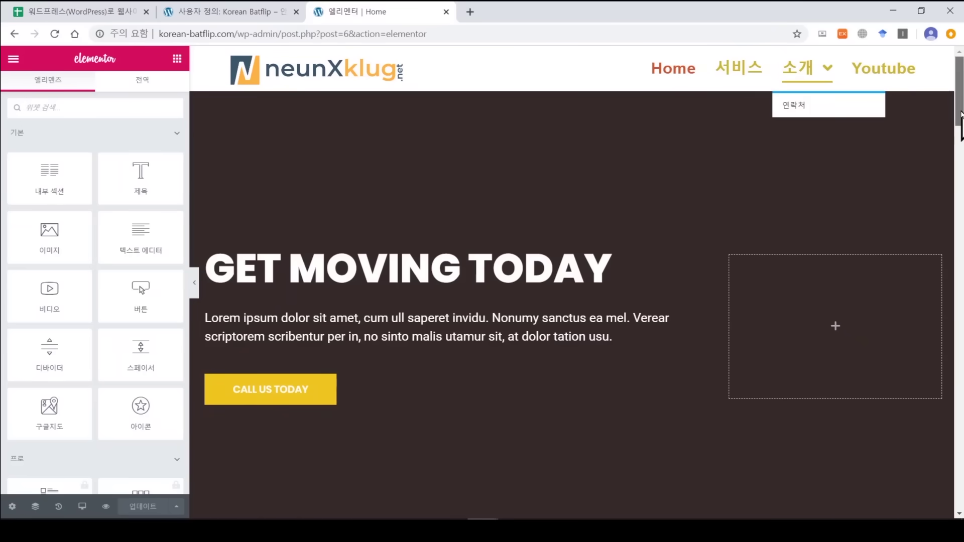
pyautogui.scroll(-15, 572, 281)
pyautogui.scroll(-15, 359, 308)
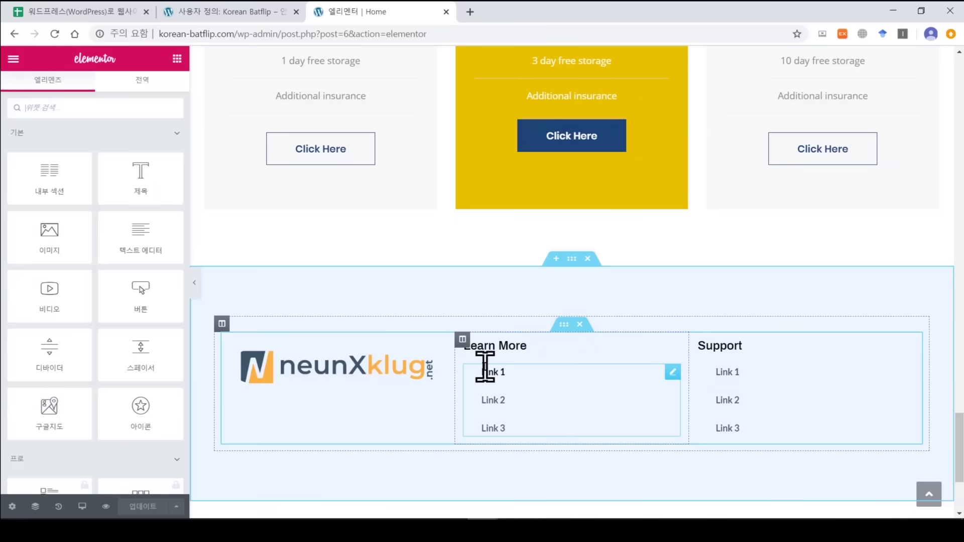
# Switch to the Google Sheets checklist and tick off item 22 on adding the logo and editing the navigation and header.
pyautogui.click(65, 11)
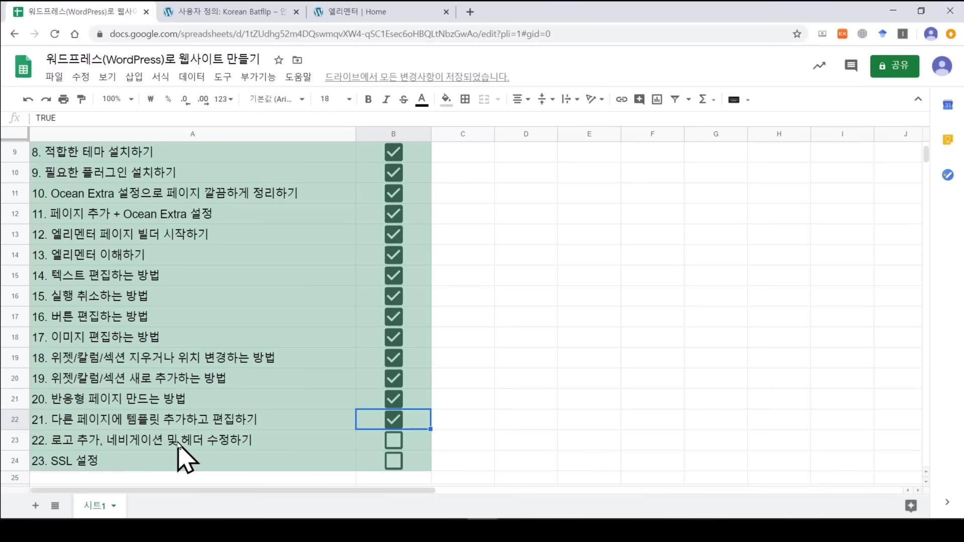
pyautogui.click(395, 441)
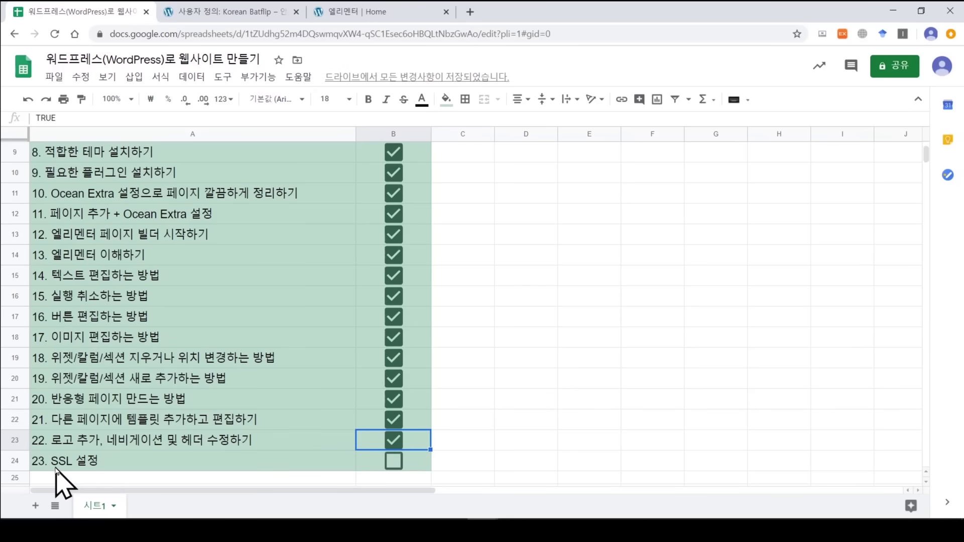
# Open the live site at korean-batflip.com and inspect the browser's connection security details for it.
pyautogui.click(359, 12)
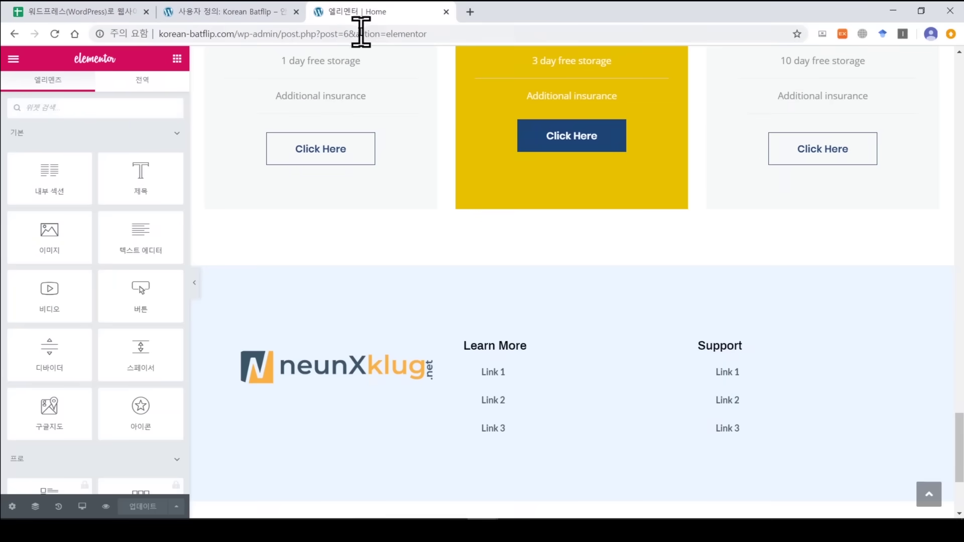
pyautogui.click(342, 34)
pyautogui.click(318, 35)
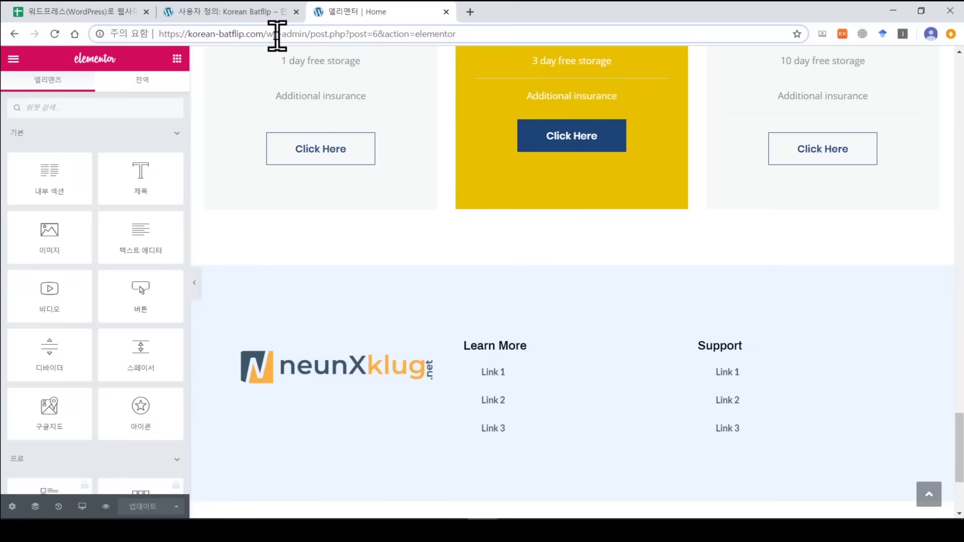
pyautogui.moveTo(266, 35); pyautogui.dragTo(478, 35)
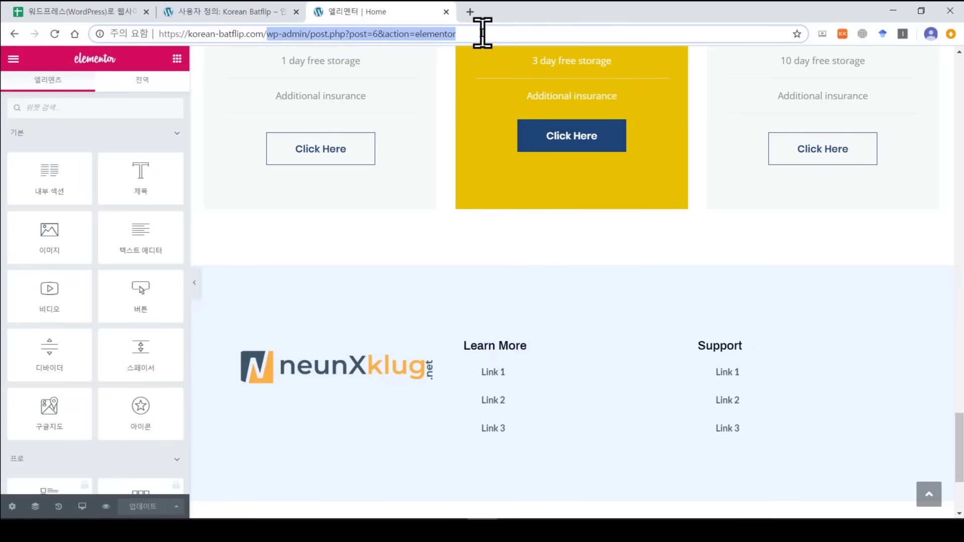
pyautogui.press('BackSpace')
pyautogui.press('Return')
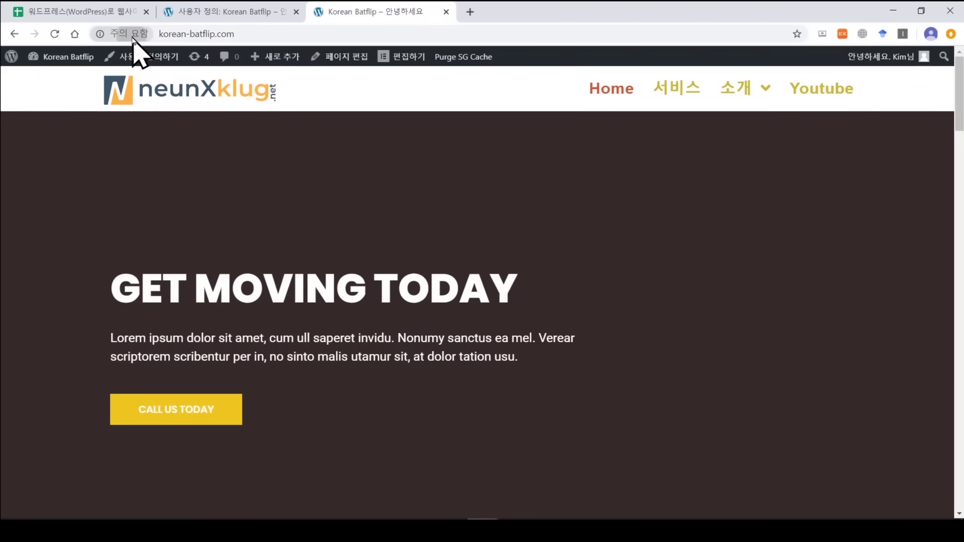
pyautogui.click(135, 35)
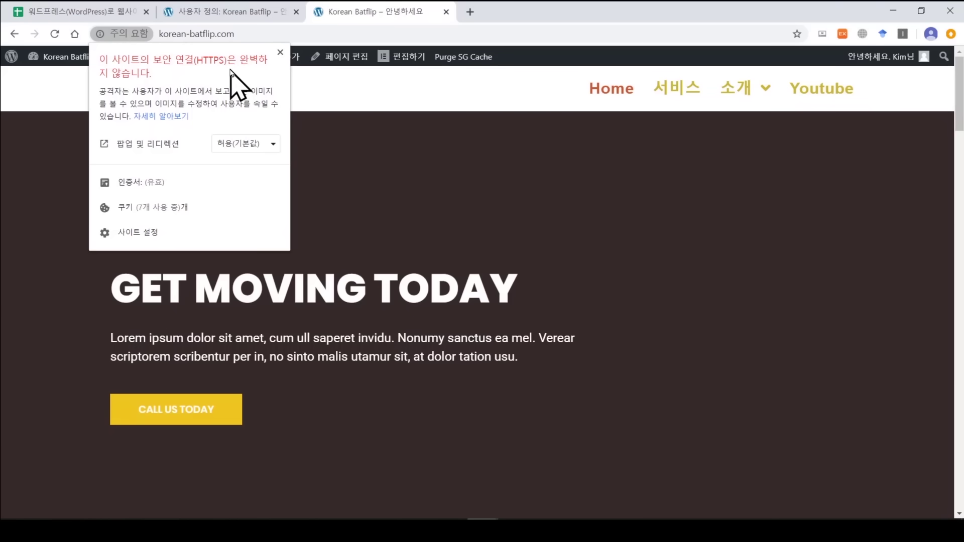
pyautogui.click(280, 52)
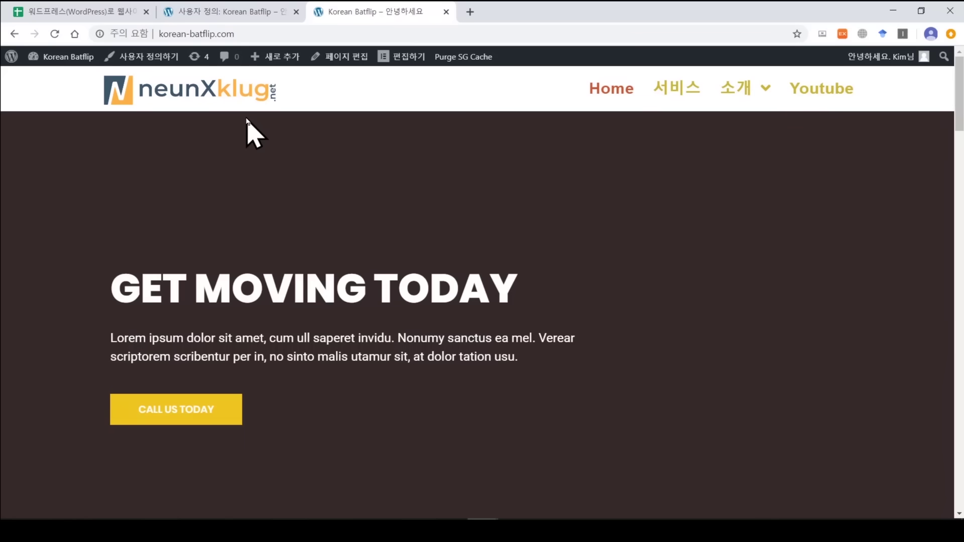
# Return to the WordPress dashboard, search for the "really simple ssl" plugin, and install and activate Really Simple SSL.
pyautogui.click(226, 12)
pyautogui.click(43, 85)
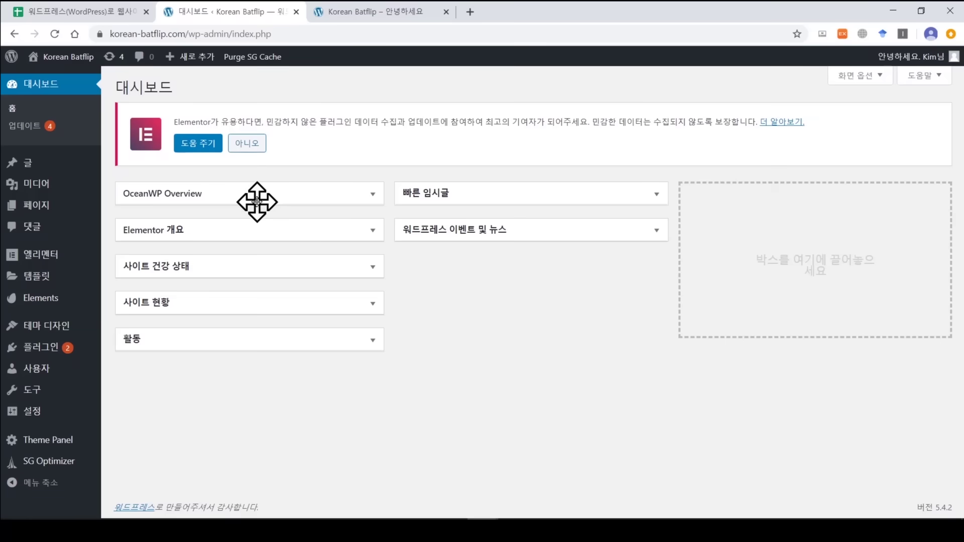
pyautogui.moveTo(43, 353)
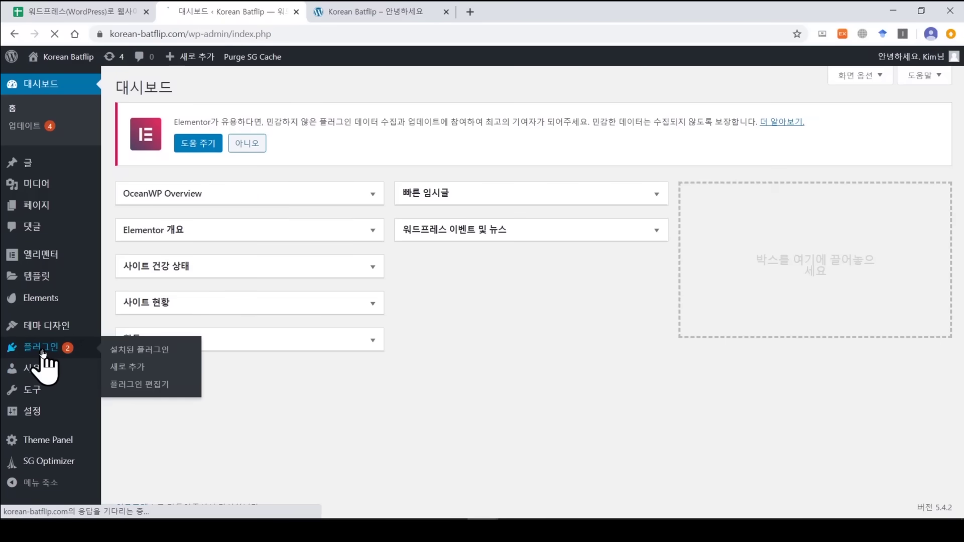
pyautogui.click(128, 367)
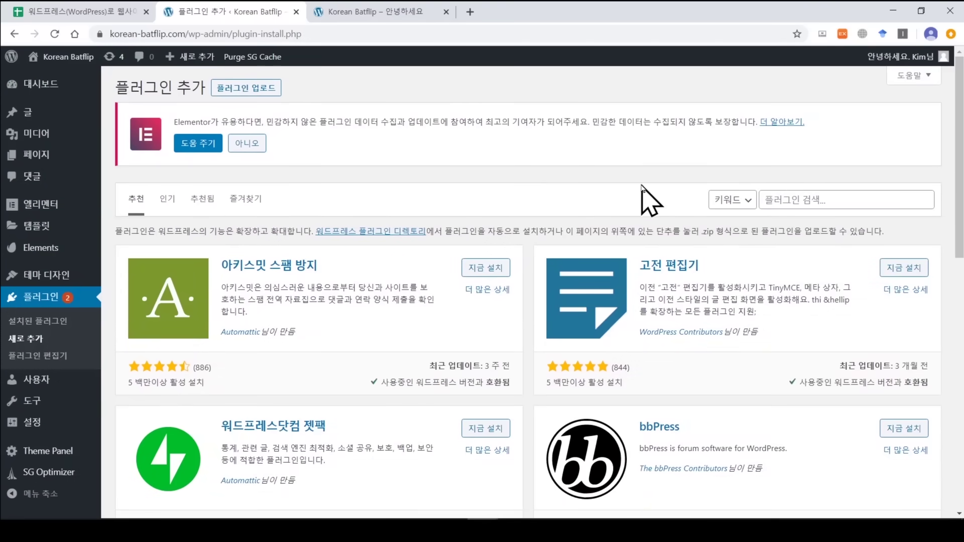
pyautogui.click(787, 195)
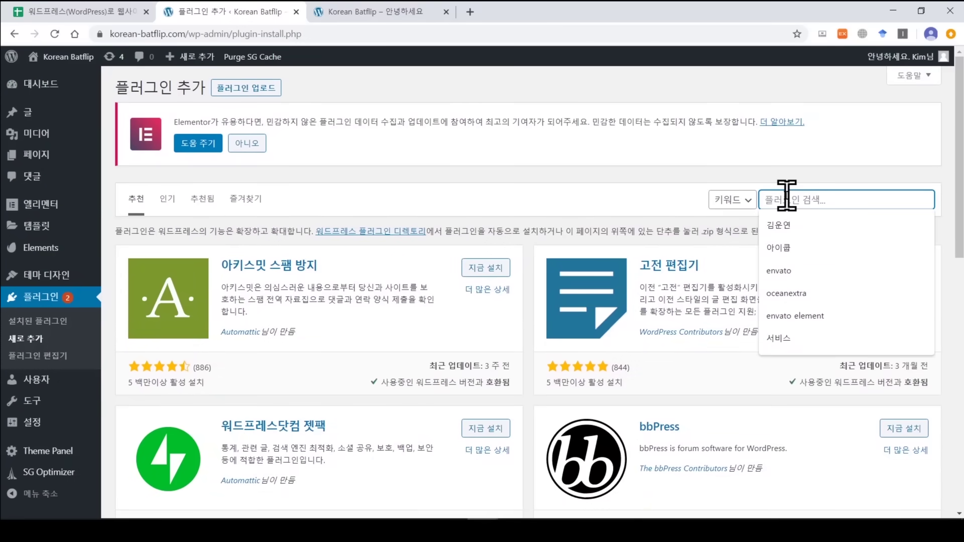
pyautogui.write('really simple ssl')
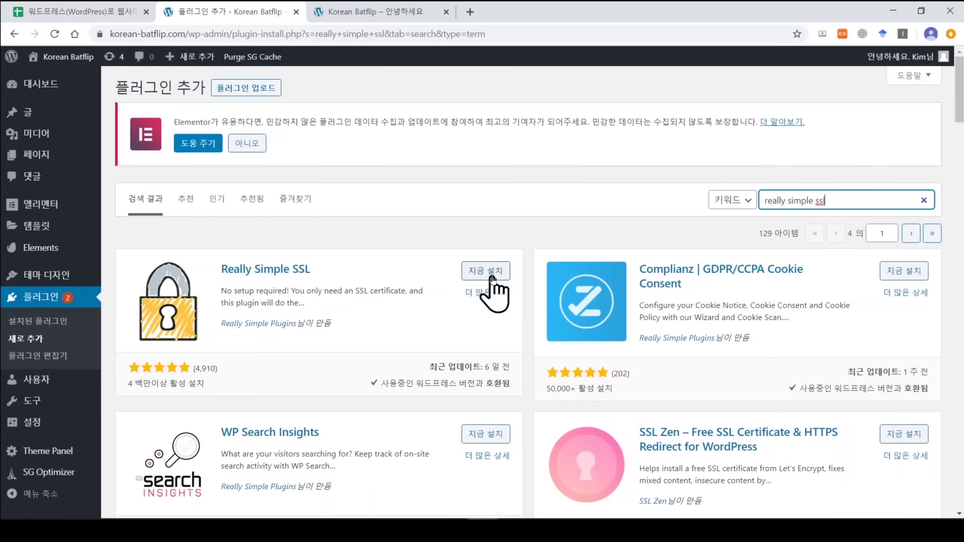
pyautogui.click(492, 277)
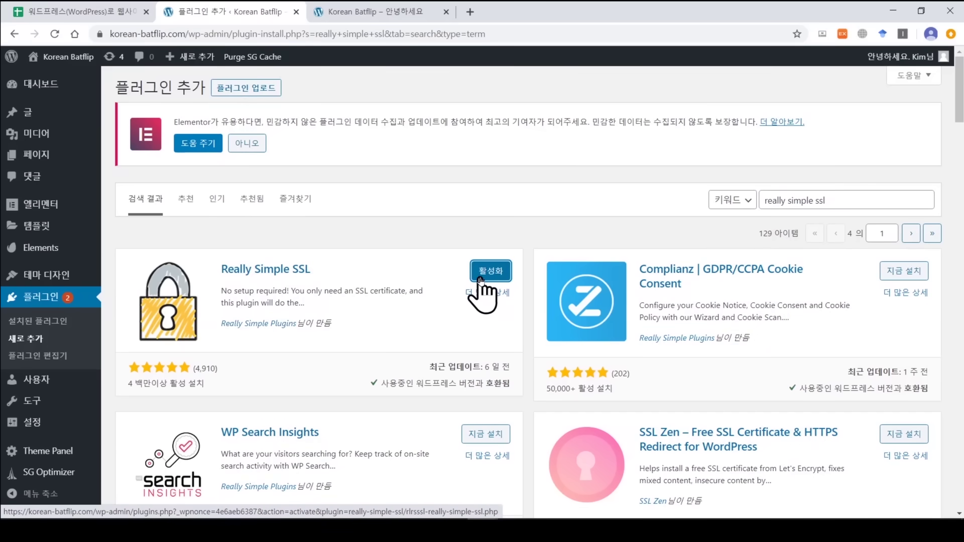
pyautogui.click(491, 272)
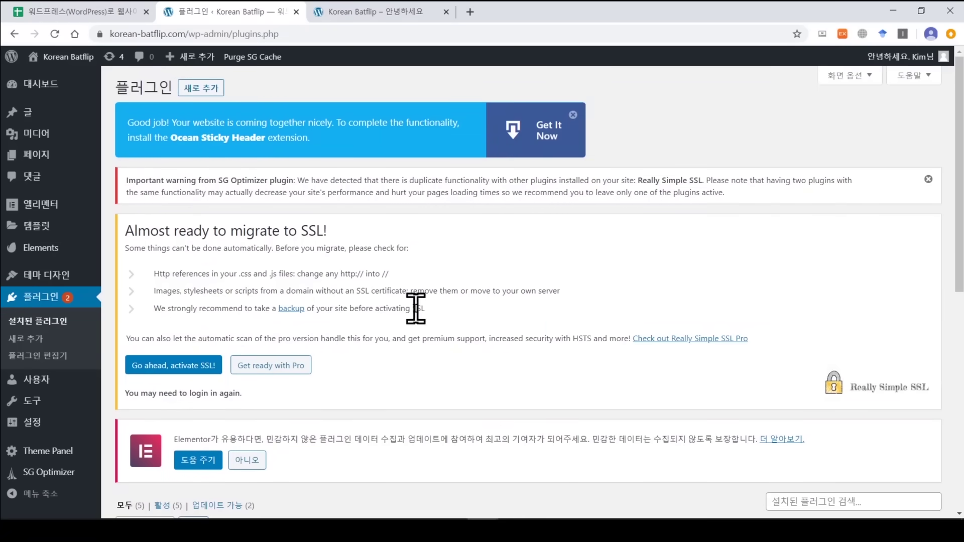
# Activate SSL for the site through Really Simple SSL and log back in to WordPress with the saved credentials.
pyautogui.click(180, 372)
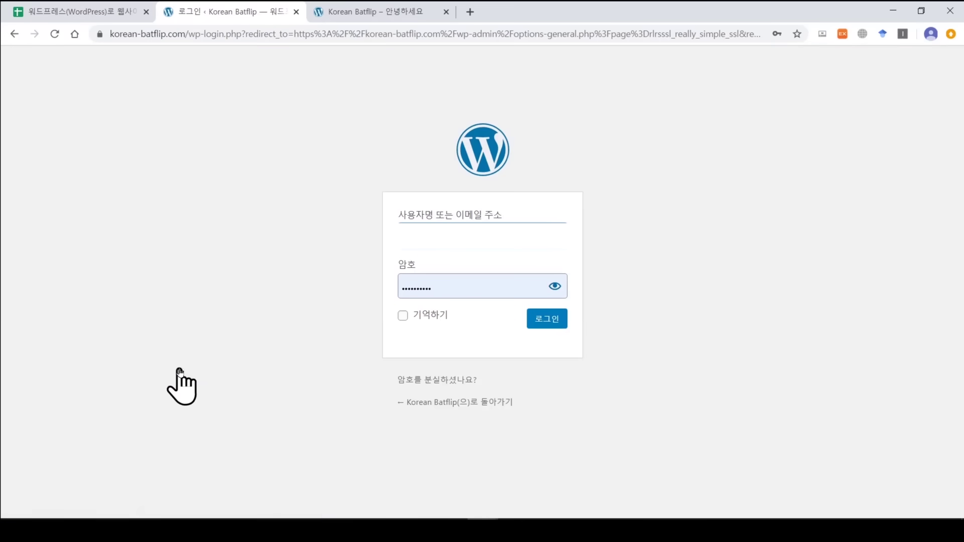
pyautogui.click(548, 318)
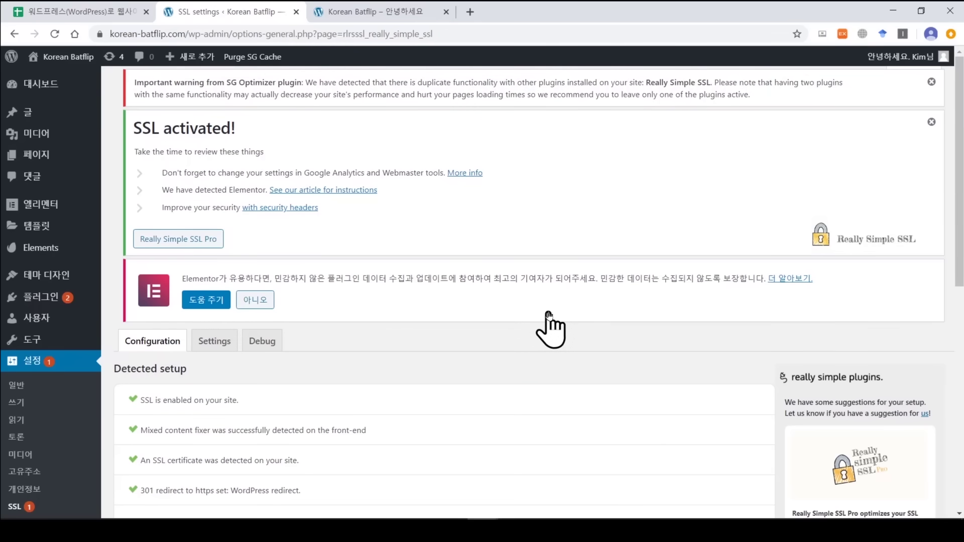
# Reload the live korean-batflip.com site and inspect the browser's connection security details for it.
pyautogui.click(376, 13)
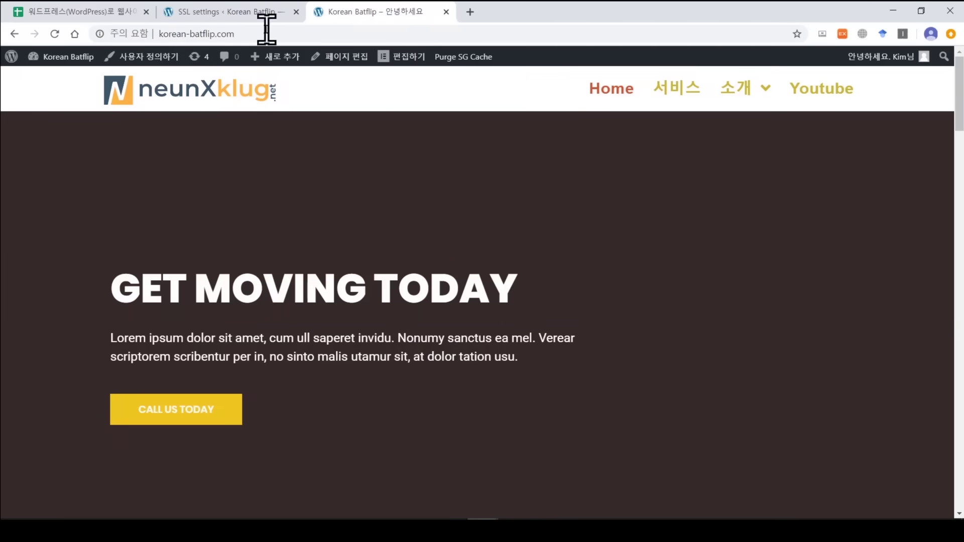
pyautogui.click(55, 35)
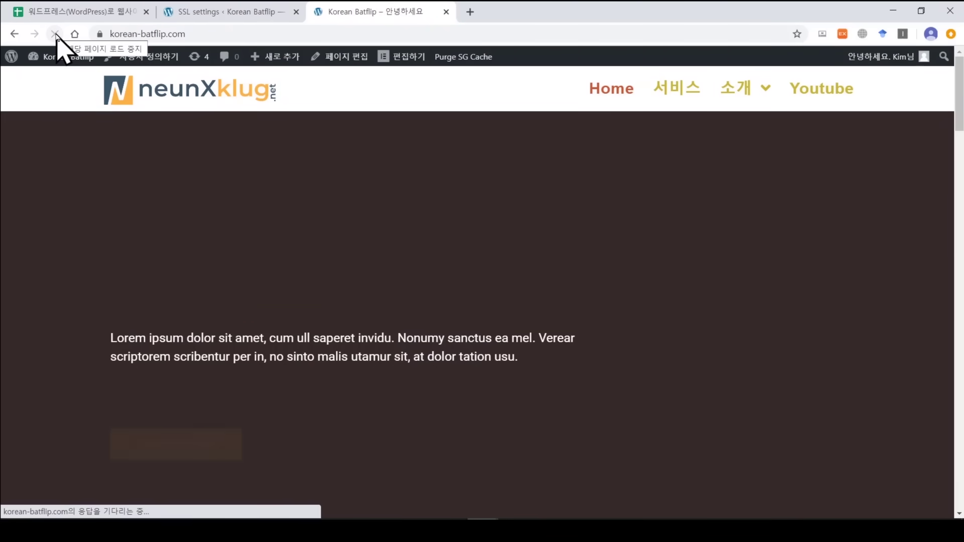
pyautogui.click(100, 34)
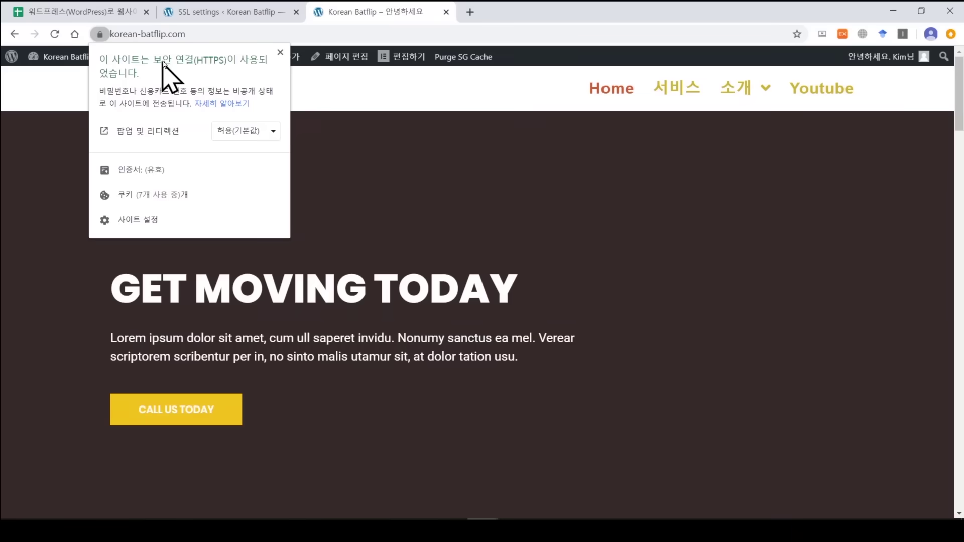
# Copy the live site's address and open the URL replacement tool in Elementor's tools in the WordPress dashboard.
pyautogui.click(216, 33)
pyautogui.hotkey('ctrl', 'c')
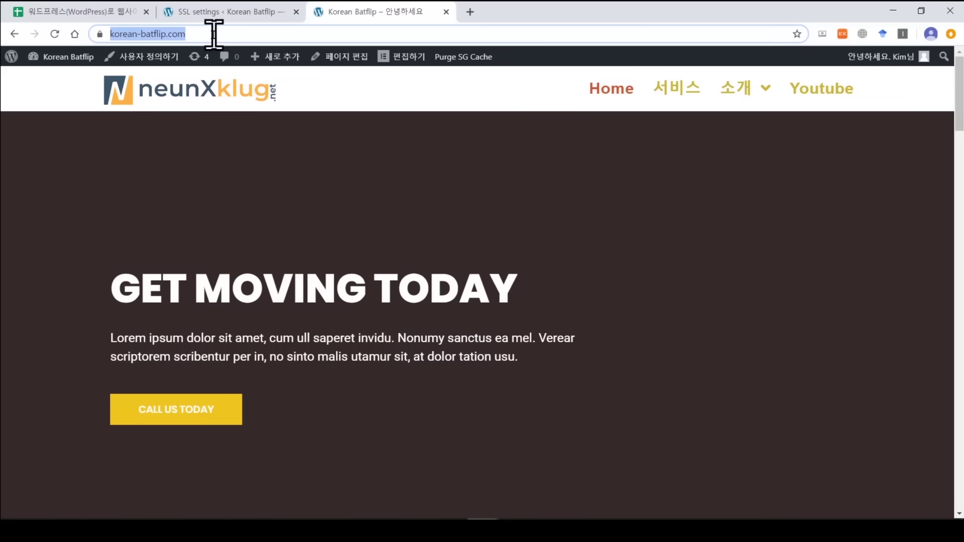
pyautogui.click(225, 13)
pyautogui.moveTo(35, 208)
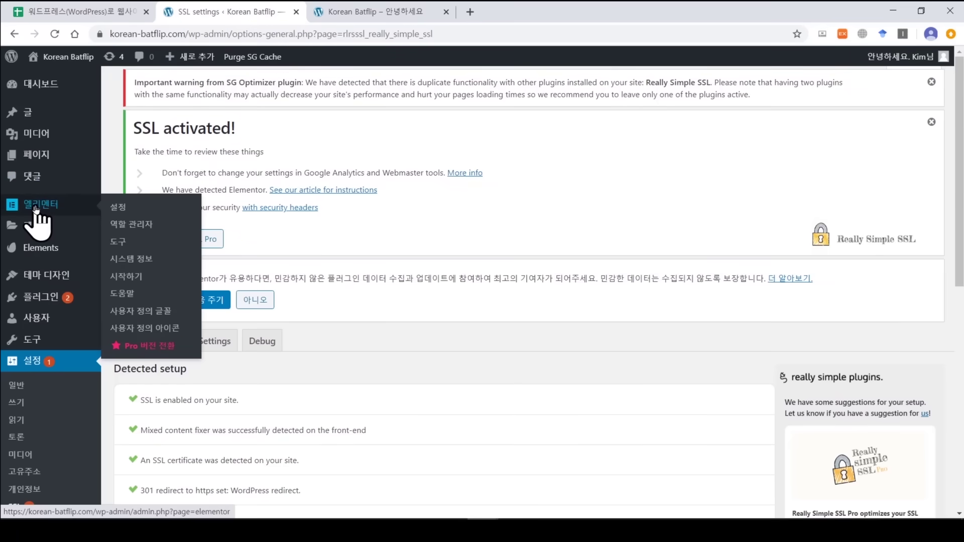
pyautogui.click(129, 242)
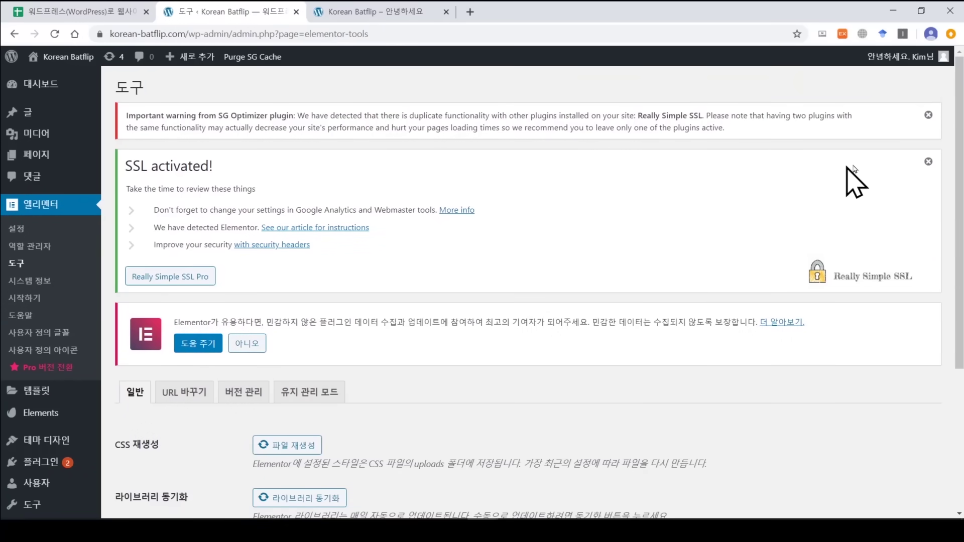
pyautogui.scroll(-3, 502, 226)
pyautogui.click(176, 260)
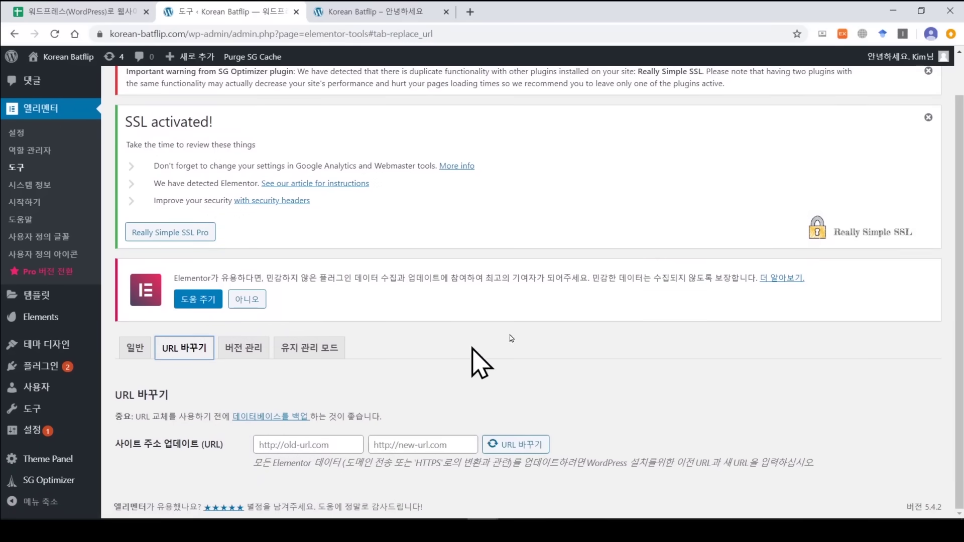
pyautogui.click(331, 445)
pyautogui.click(419, 444)
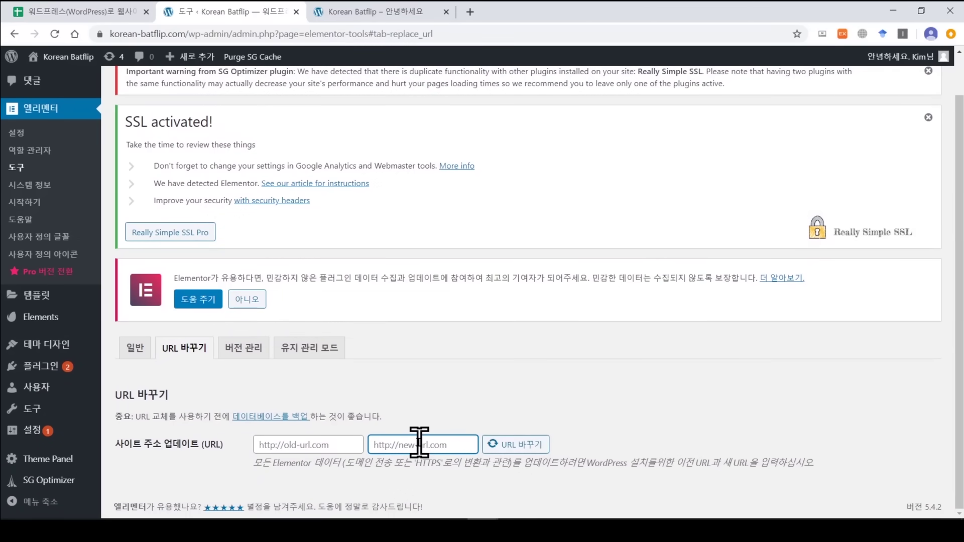
pyautogui.click(334, 444)
pyautogui.hotkey('ctrl', 'v')
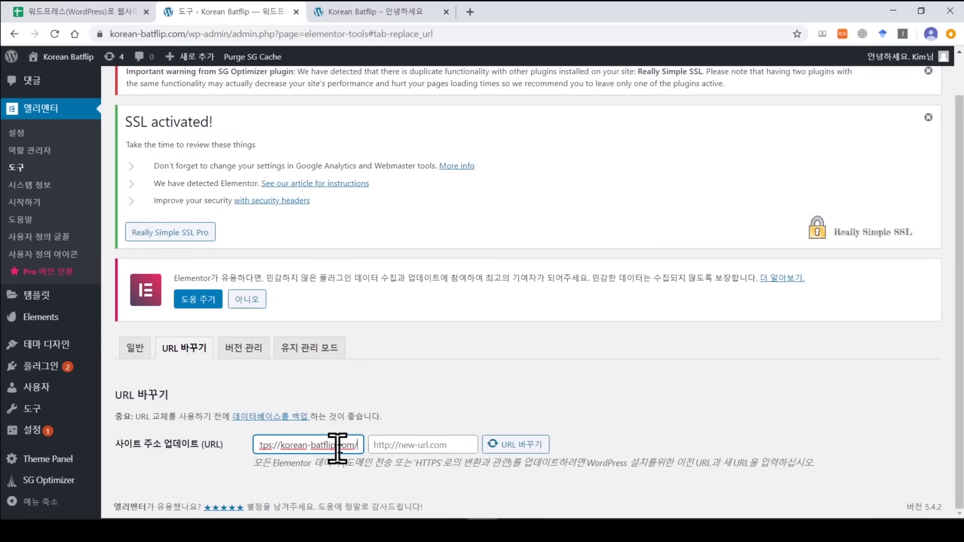
pyautogui.click(398, 444)
pyautogui.hotkey('ctrl', 'v')
pyautogui.click(302, 444)
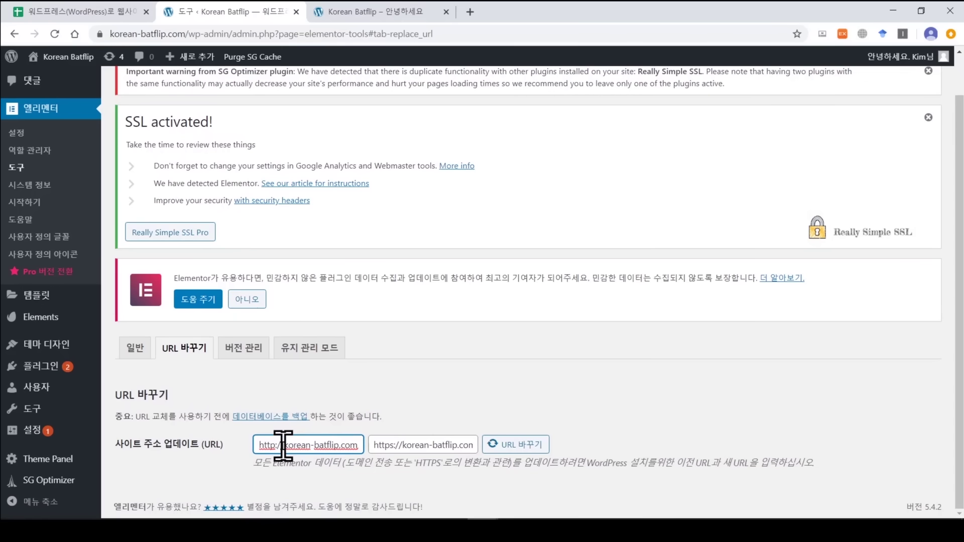
pyautogui.moveTo(287, 445); pyautogui.dragTo(357, 445)
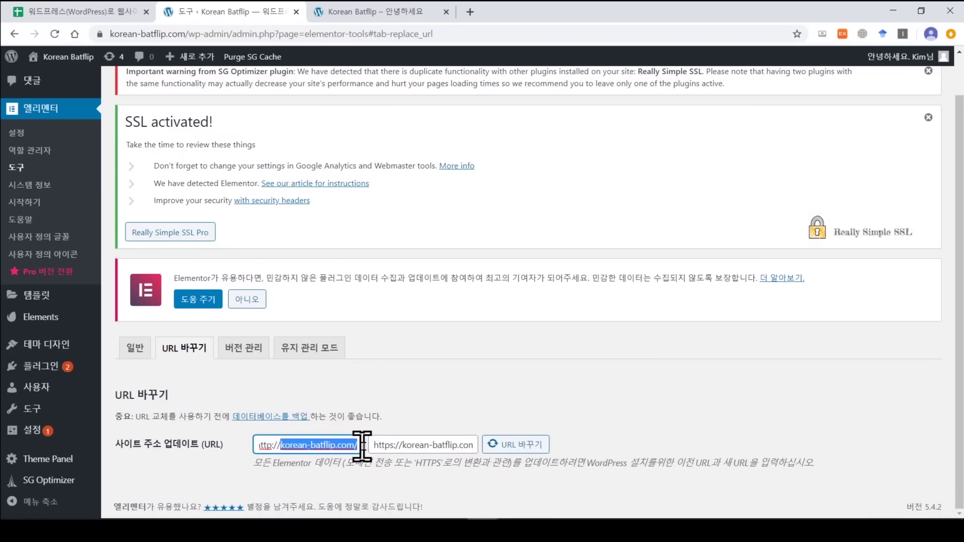
pyautogui.click(394, 445)
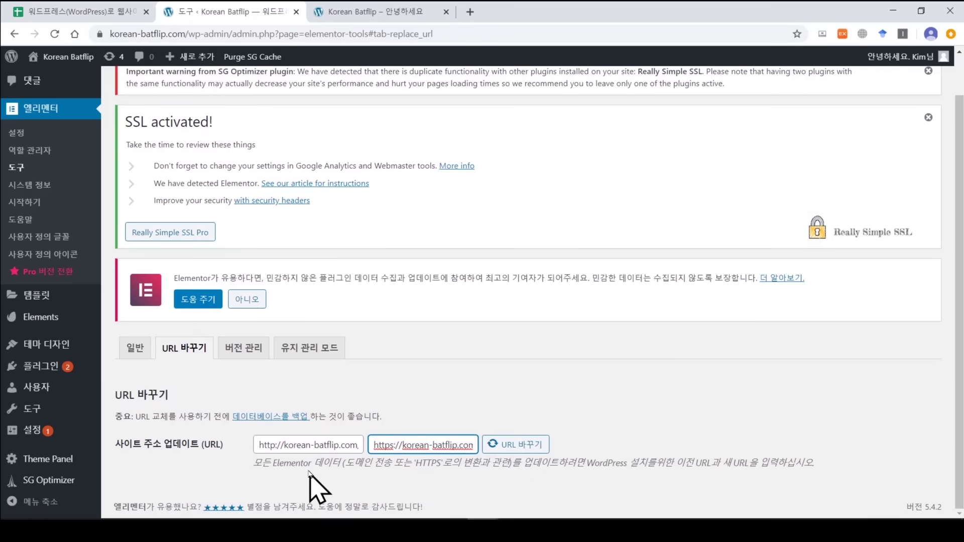
pyautogui.moveTo(355, 445); pyautogui.dragTo(501, 450)
pyautogui.click(464, 462)
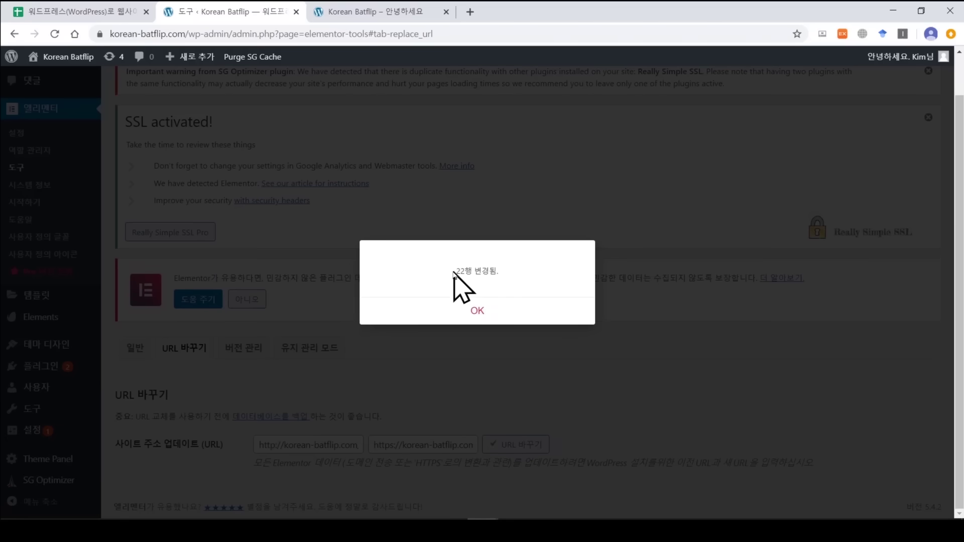
pyautogui.click(481, 311)
# Return to the live site, reload the home page and recheck its connection security.
pyautogui.click(342, 14)
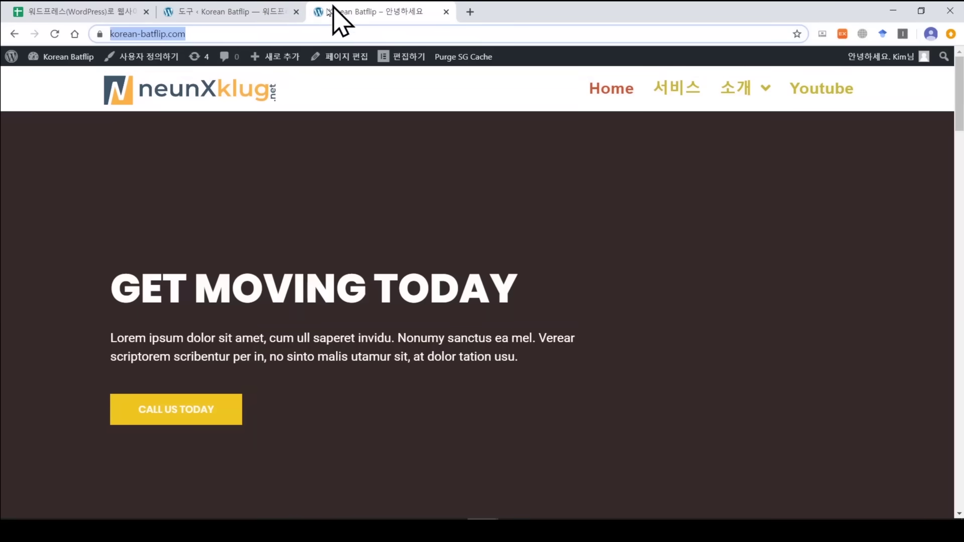
pyautogui.click(54, 33)
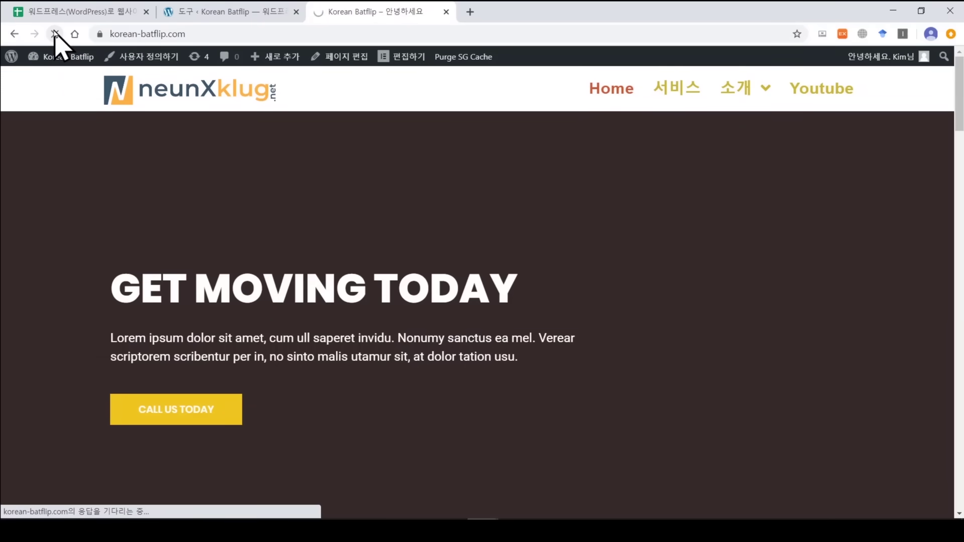
pyautogui.click(98, 34)
# Regenerate Elementor's CSS files and synchronize its library from the general Elementor tools.
pyautogui.click(216, 13)
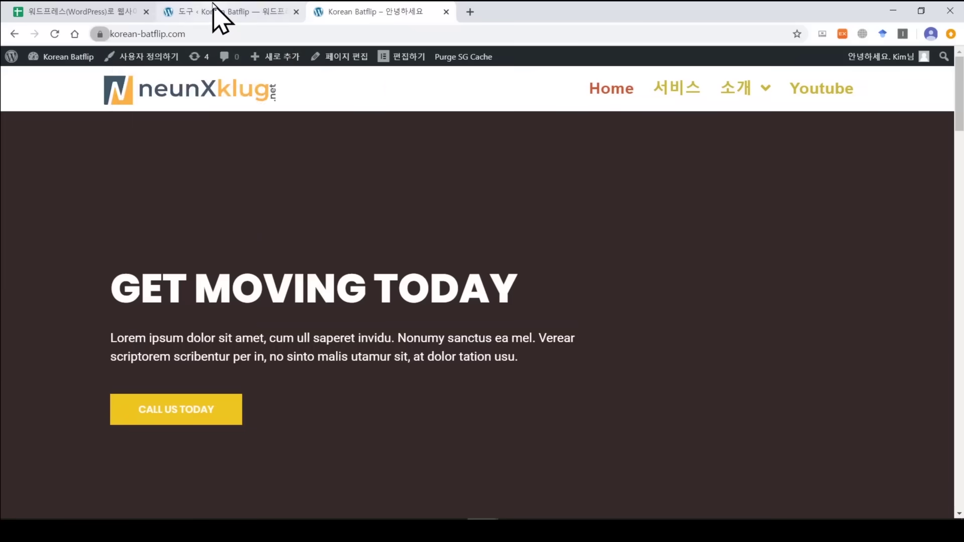
pyautogui.click(133, 350)
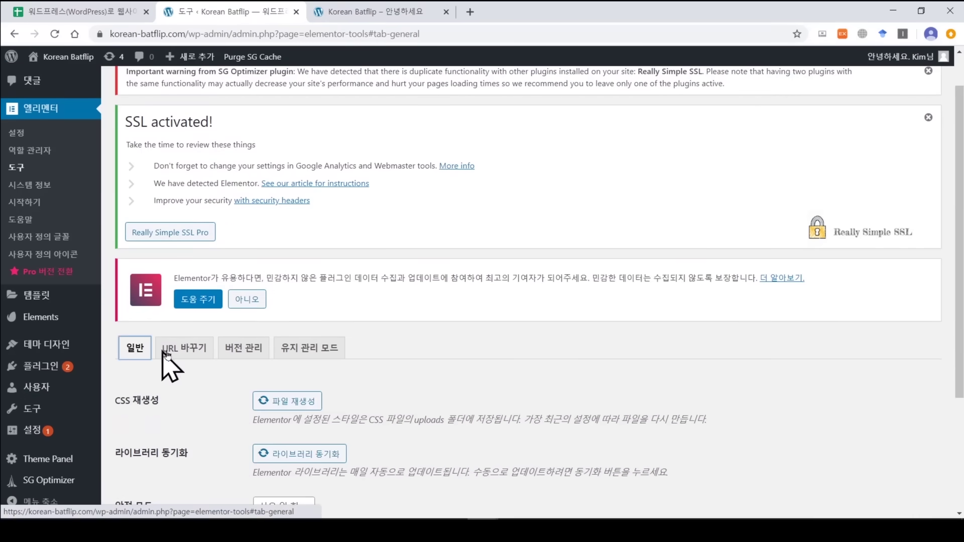
pyautogui.click(293, 406)
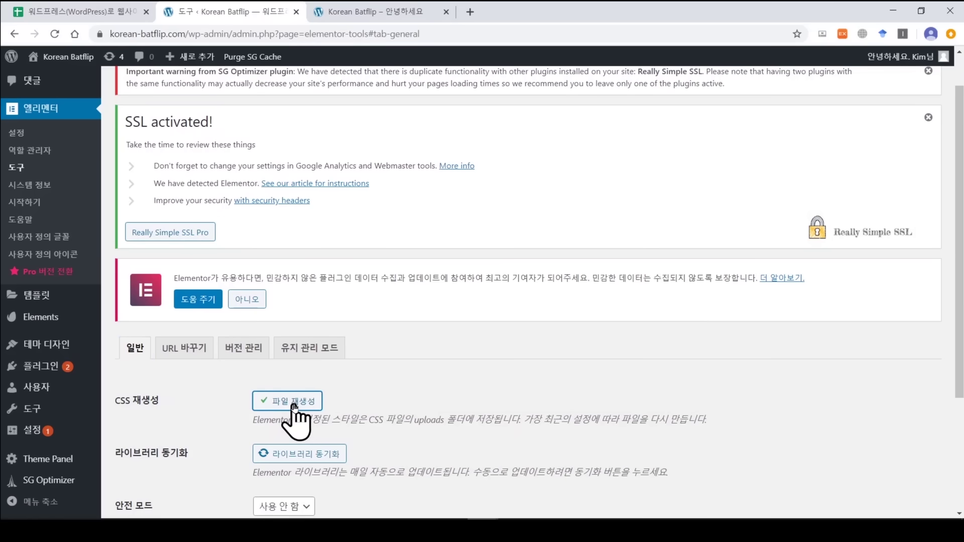
pyautogui.click(300, 457)
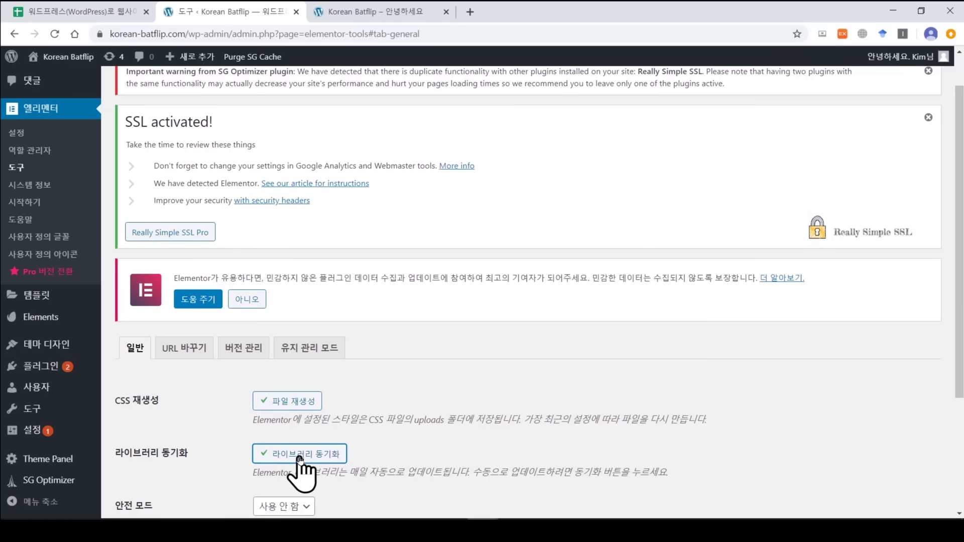
# Reload the live site, and tick off item 23 on SSL setup in the Google Sheets checklist.
pyautogui.click(357, 12)
pyautogui.click(54, 34)
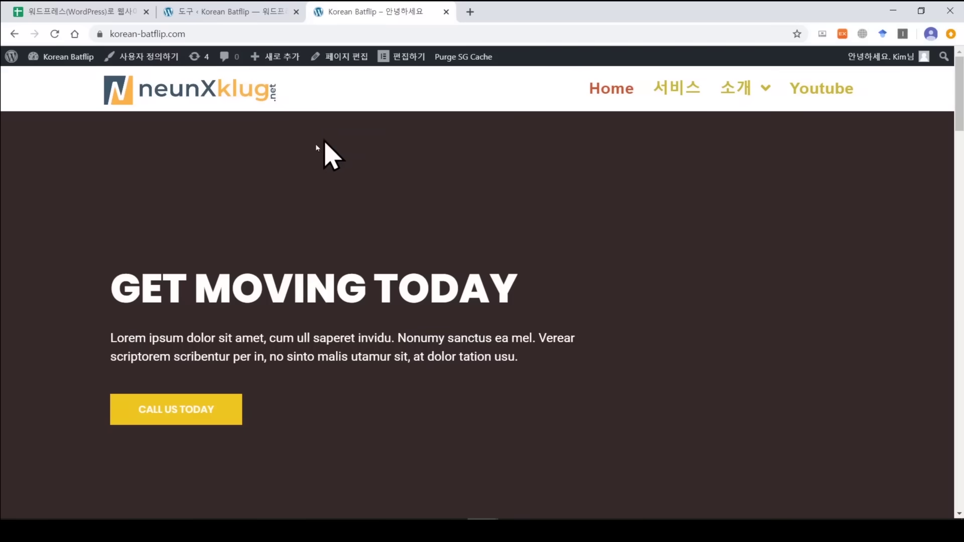
pyautogui.click(87, 11)
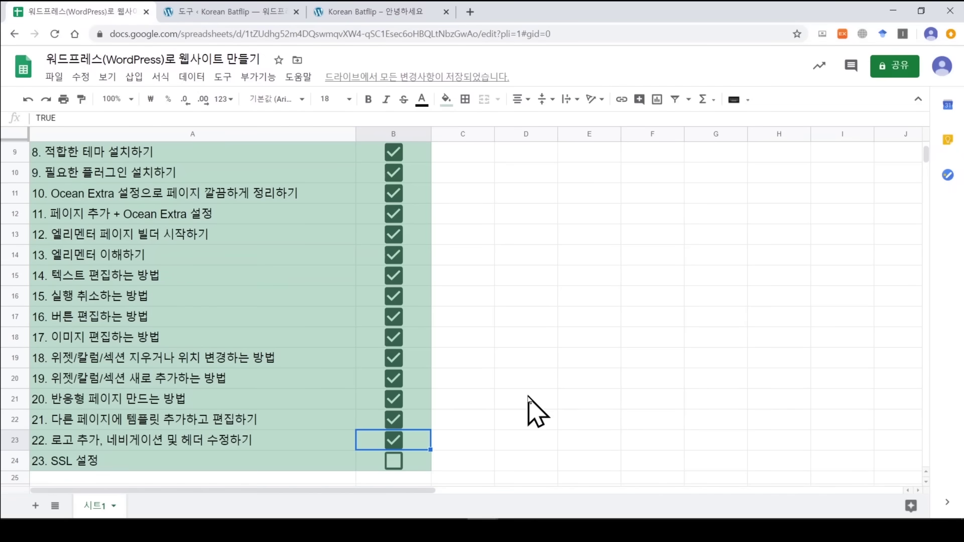
pyautogui.click(393, 461)
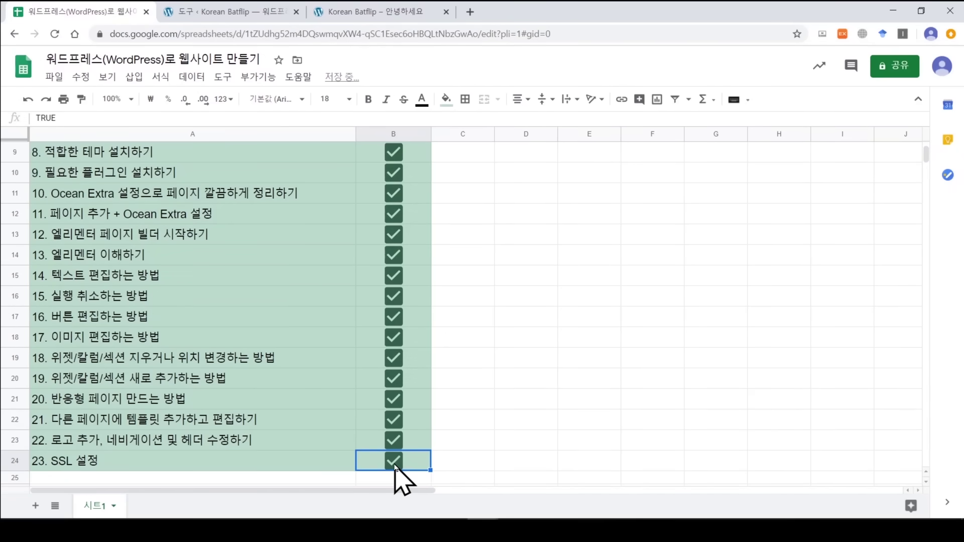